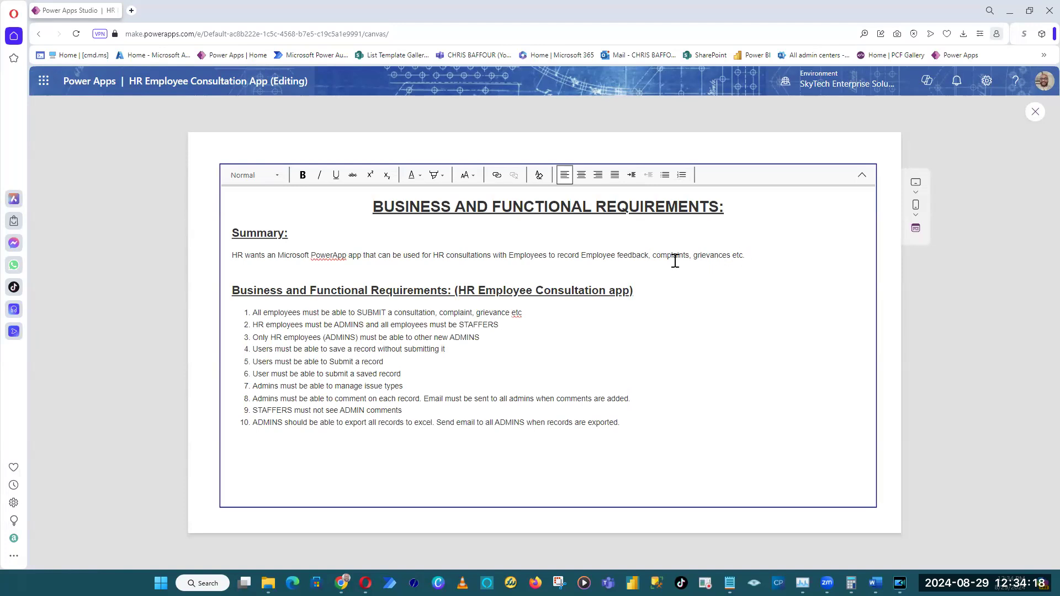
# Insert "Exit Interviews," before "complaints" in the Summary sentence.
pyautogui.click(653, 255)
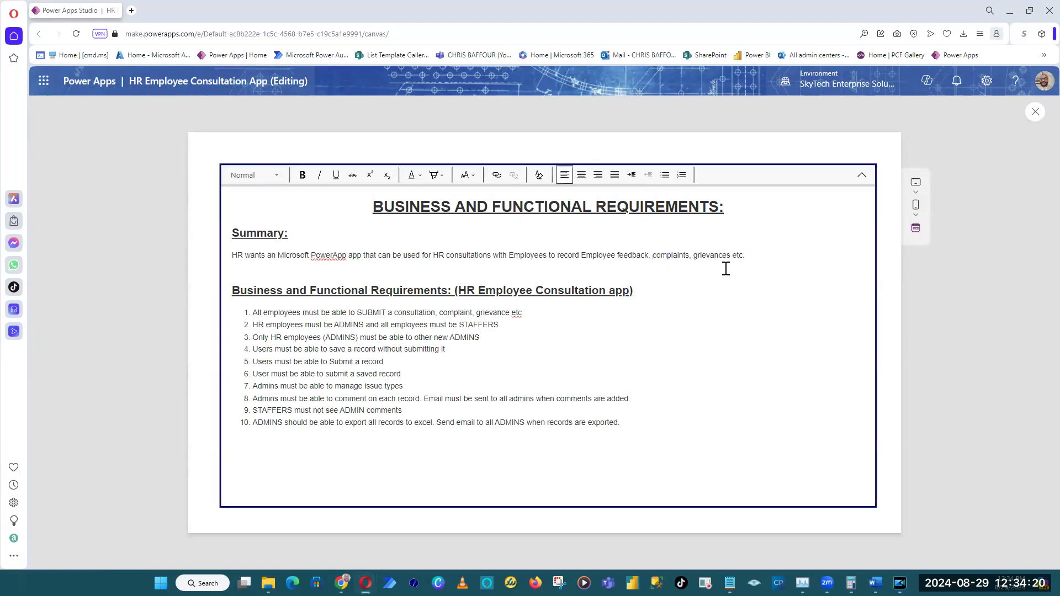
pyautogui.write('Exit Interviews,')
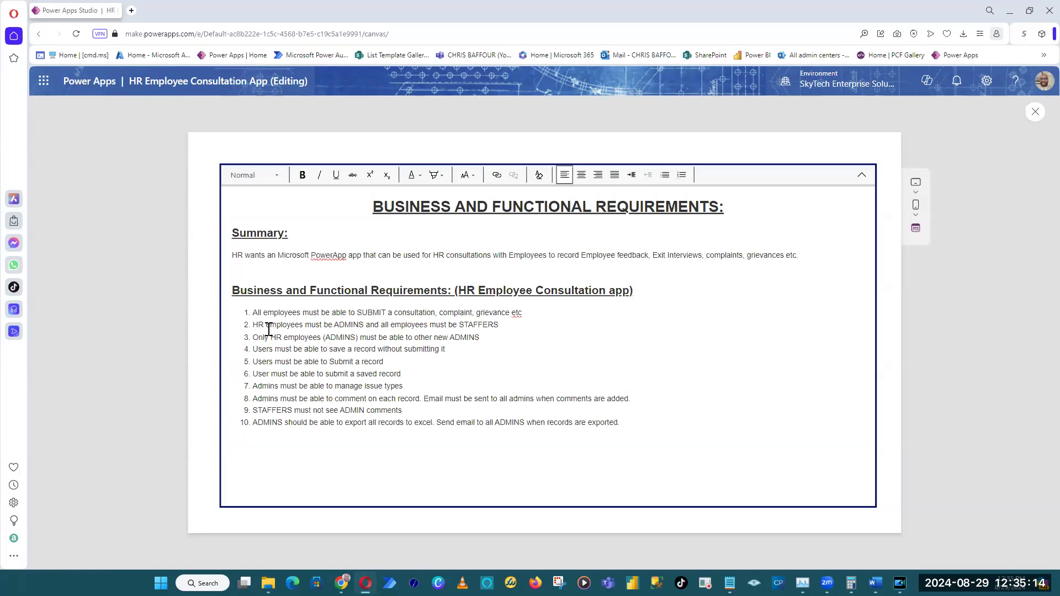
# Examine the requirements on HR admins, staffers, adding new admins and submitting a saved record.
pyautogui.moveTo(252, 325); pyautogui.dragTo(364, 326)
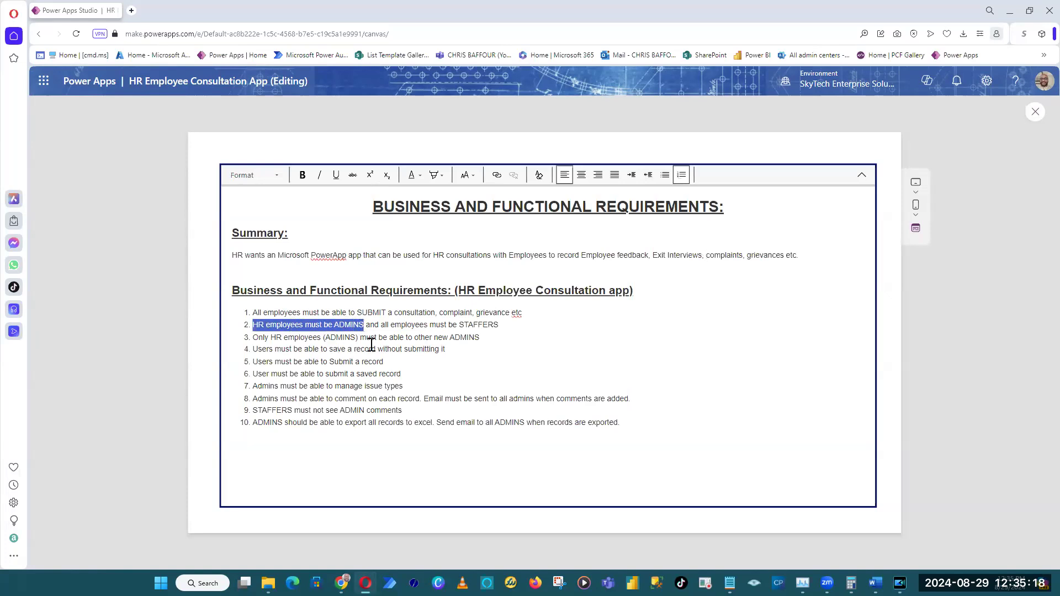
pyautogui.click(373, 344)
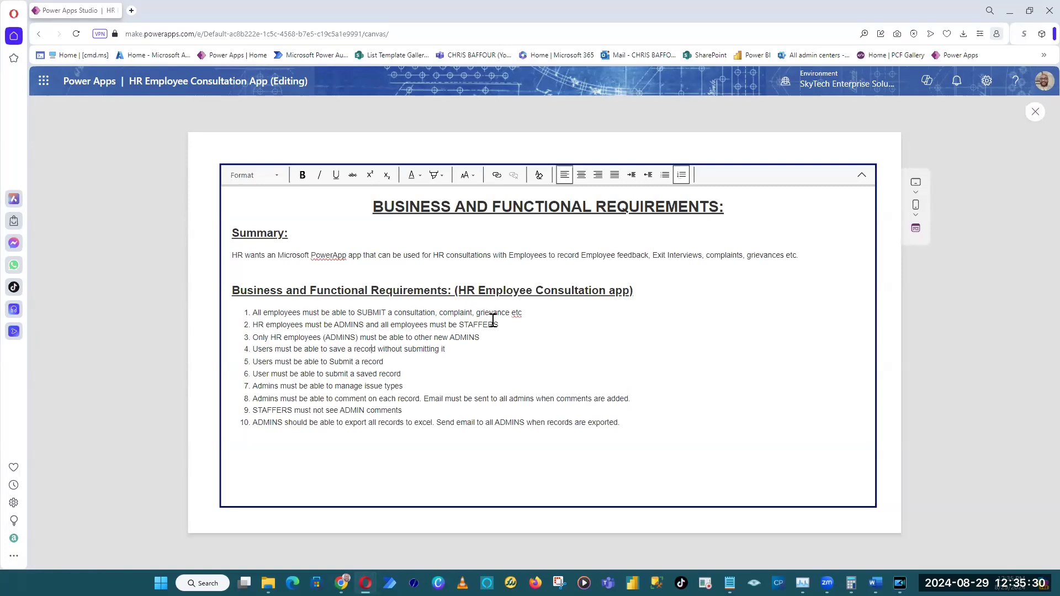
pyautogui.moveTo(501, 325); pyautogui.dragTo(459, 325)
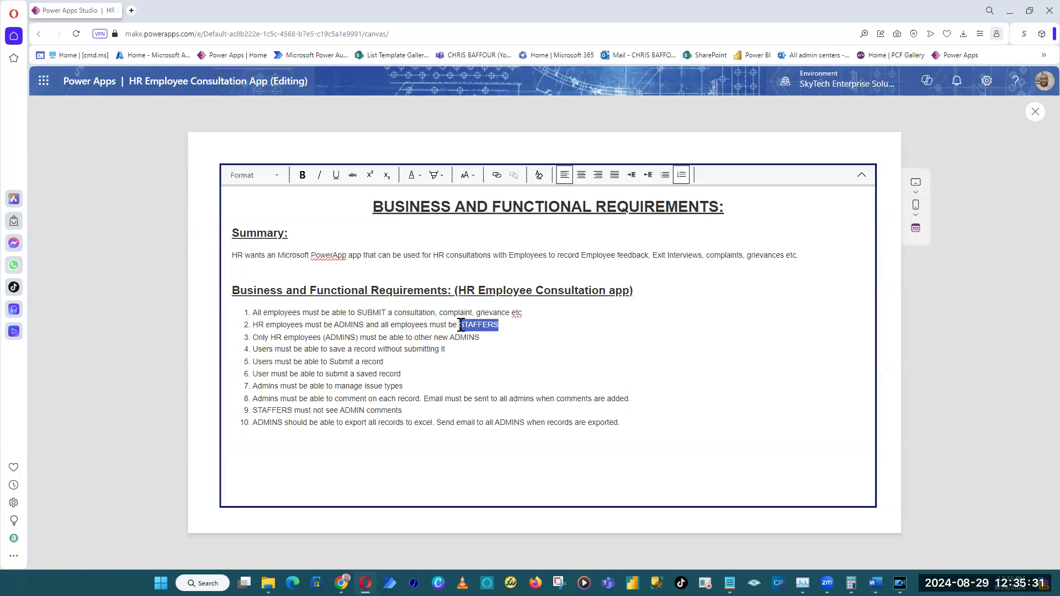
pyautogui.click(347, 327)
pyautogui.moveTo(364, 325); pyautogui.dragTo(336, 326)
pyautogui.moveTo(500, 325); pyautogui.dragTo(461, 325)
pyautogui.click(540, 338)
pyautogui.moveTo(358, 337); pyautogui.dragTo(270, 337)
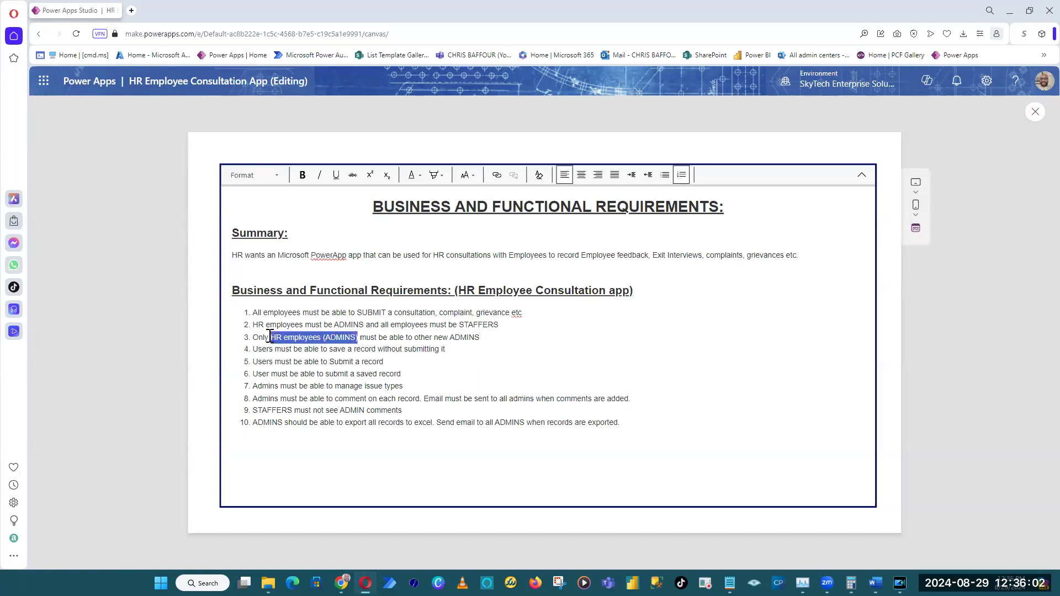
pyautogui.click(481, 343)
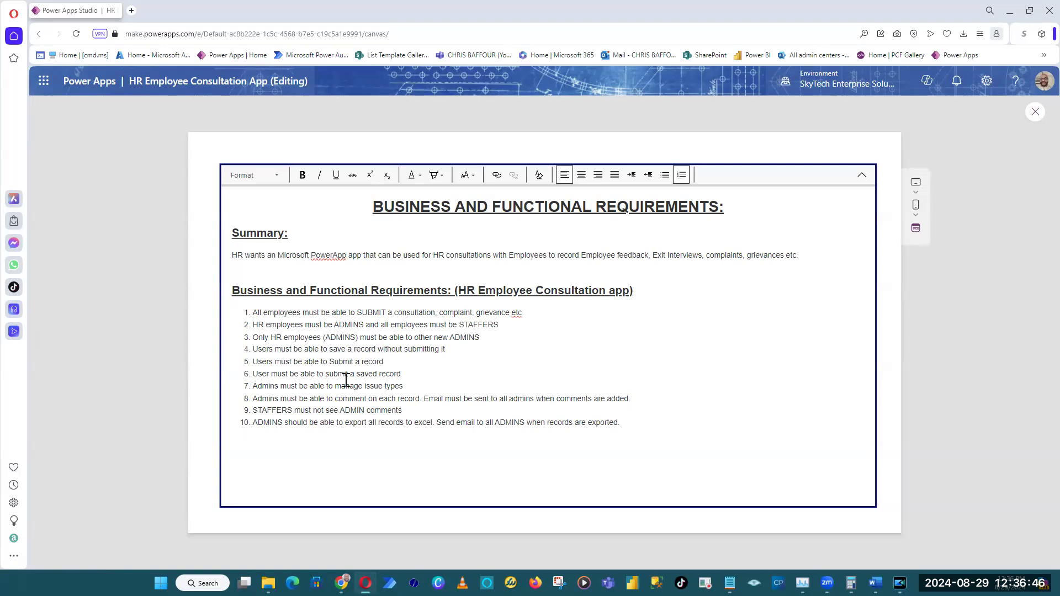
pyautogui.moveTo(414, 373); pyautogui.dragTo(358, 374)
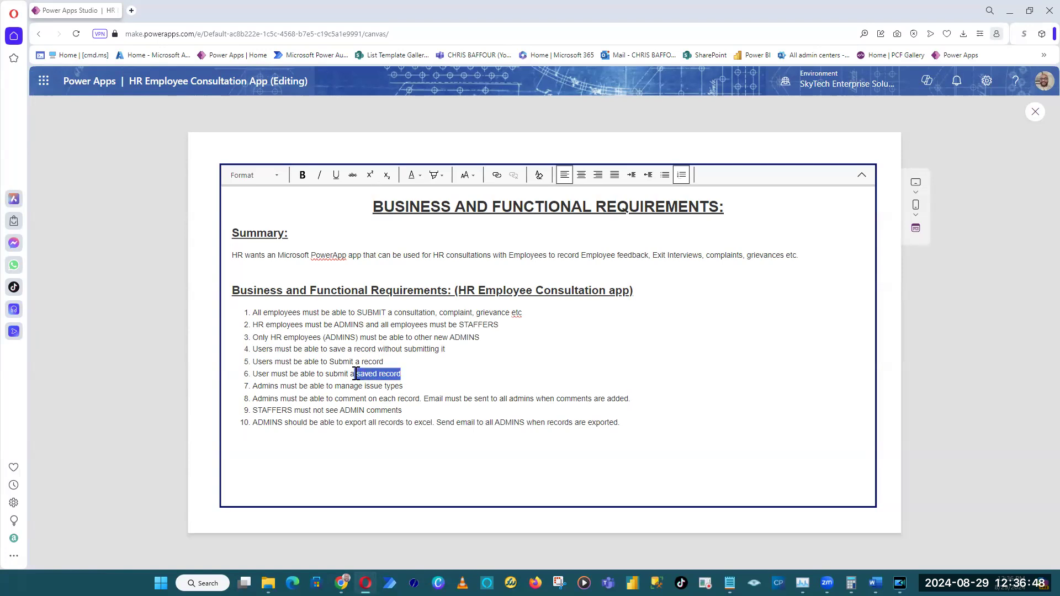
pyautogui.click(420, 376)
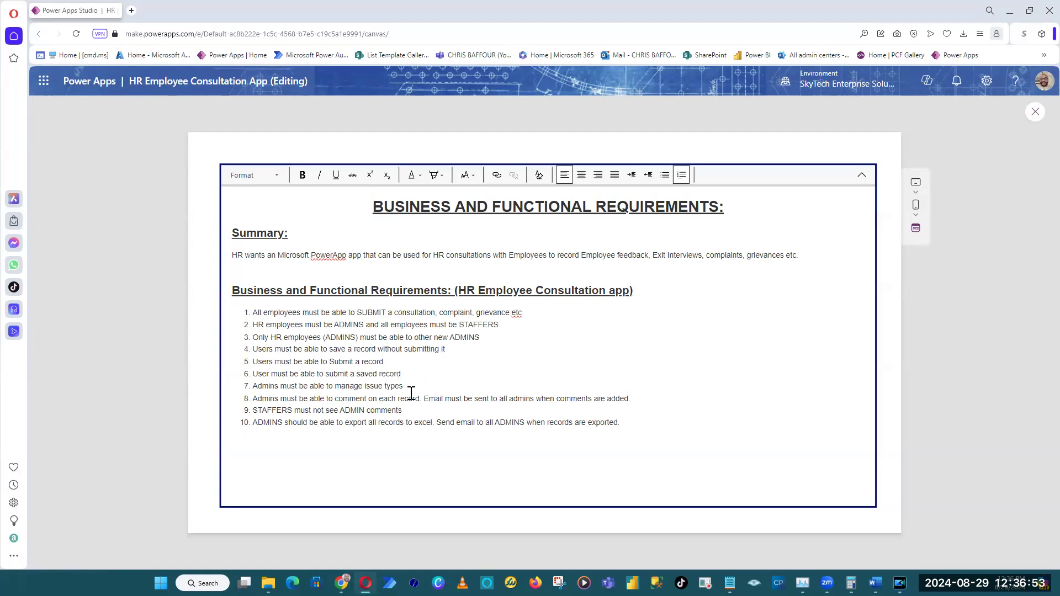
# Compare the requirement on managing issue types with the kinds of issues named in the Summary sentence.
pyautogui.click(254, 386)
pyautogui.moveTo(271, 385); pyautogui.dragTo(417, 389)
pyautogui.click(418, 389)
pyautogui.moveTo(581, 255); pyautogui.dragTo(647, 253)
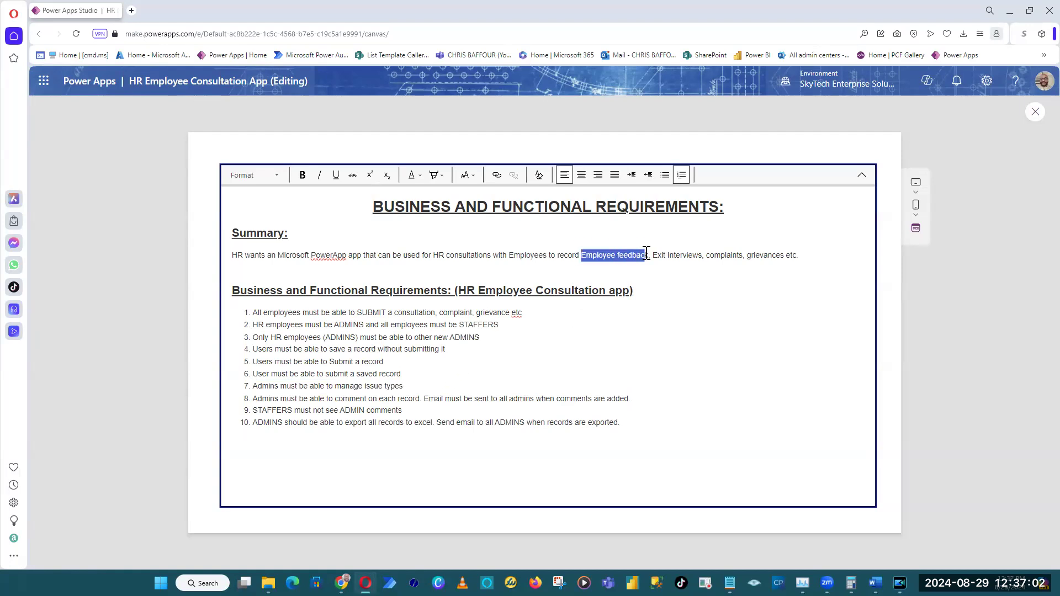
pyautogui.click(657, 257)
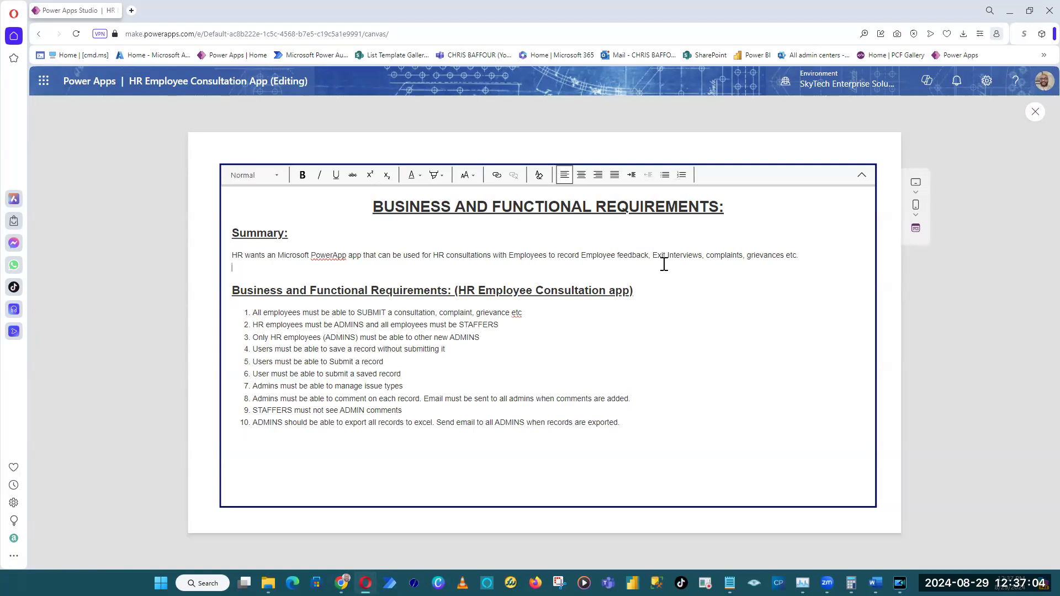
pyautogui.moveTo(654, 255); pyautogui.dragTo(703, 254)
pyautogui.click(711, 266)
pyautogui.doubleClick(730, 255)
pyautogui.doubleClick(769, 255)
pyautogui.click(729, 314)
# Append "(add new, delete, edit)" to requirement 7 about managing issue types.
pyautogui.moveTo(253, 386); pyautogui.dragTo(278, 386)
pyautogui.click(294, 390)
pyautogui.click(406, 386)
pyautogui.write('(add new')
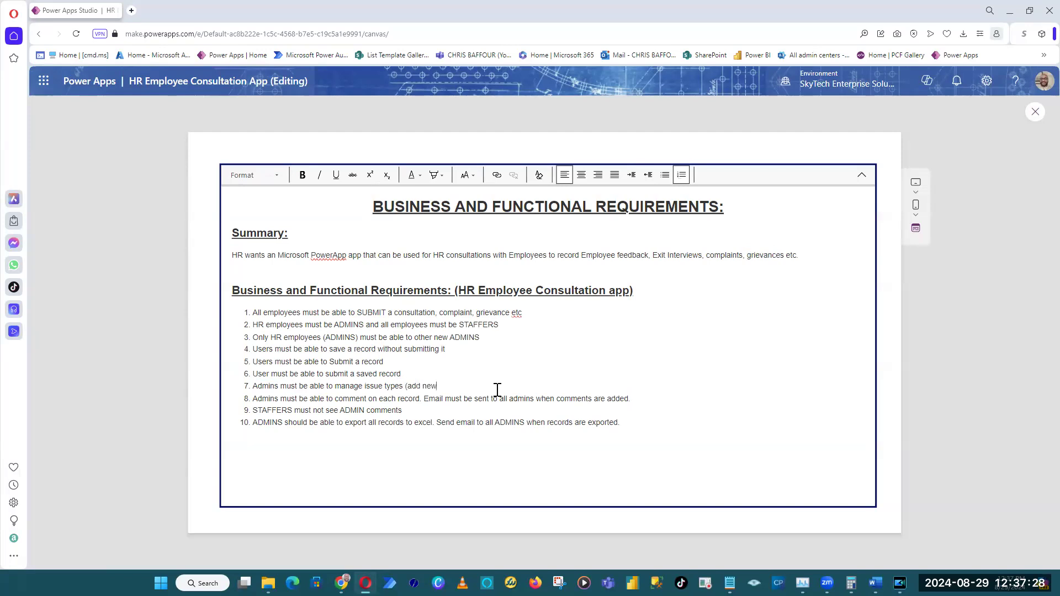
pyautogui.write(', delete, ed')
# Examine requirements 8 and 9 on admin comments, their email notification and hiding them from staffers.
pyautogui.doubleClick(763, 255)
pyautogui.click(417, 398)
pyautogui.moveTo(425, 399)
pyautogui.mouseDown()
pyautogui.moveTo(698, 399)
pyautogui.moveTo(424, 395)
pyautogui.mouseUp()
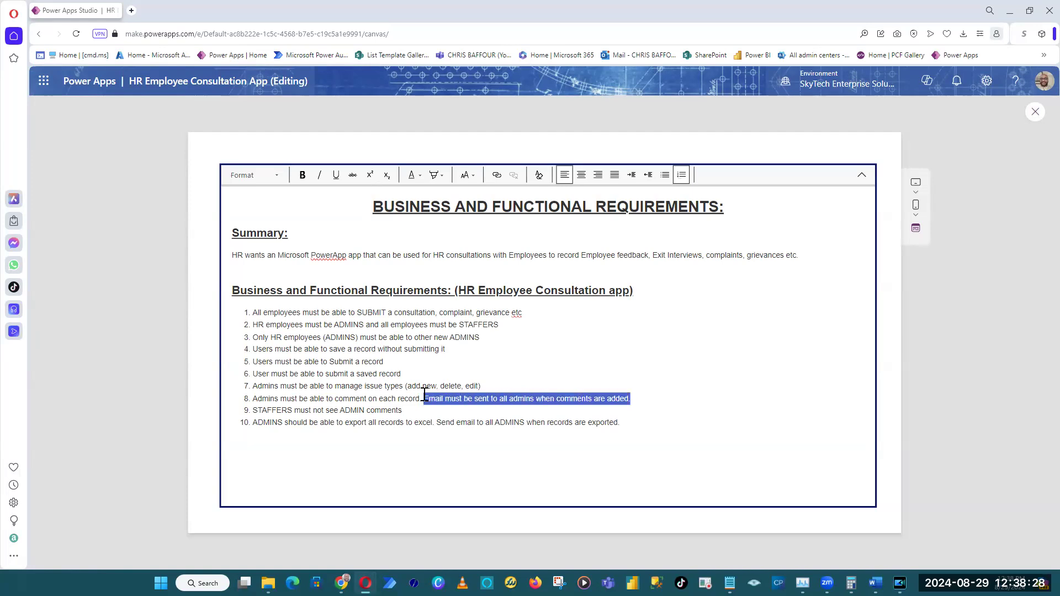
pyautogui.click(640, 405)
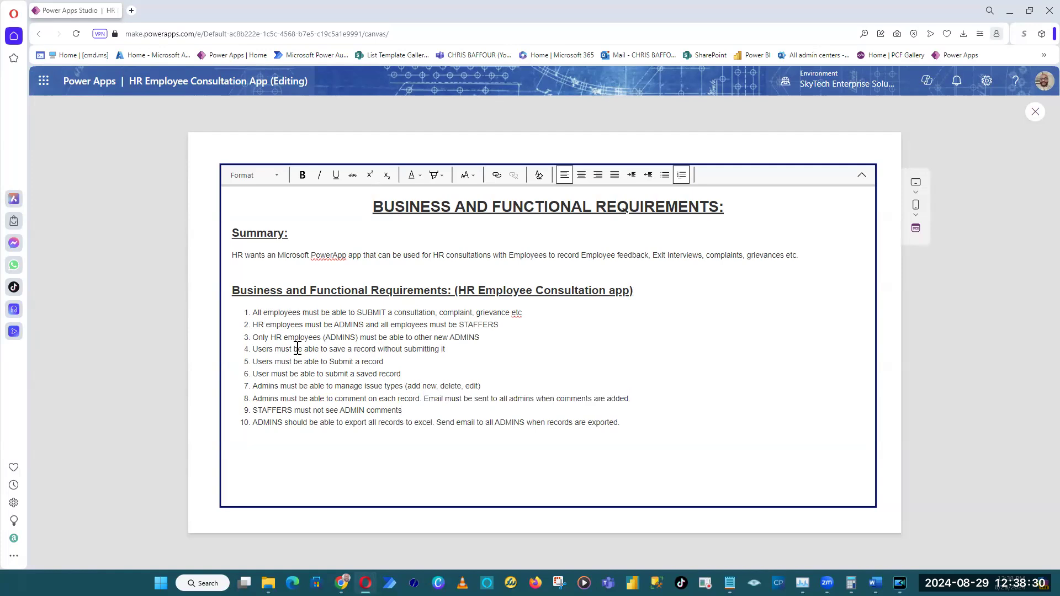
pyautogui.moveTo(426, 398); pyautogui.dragTo(634, 395)
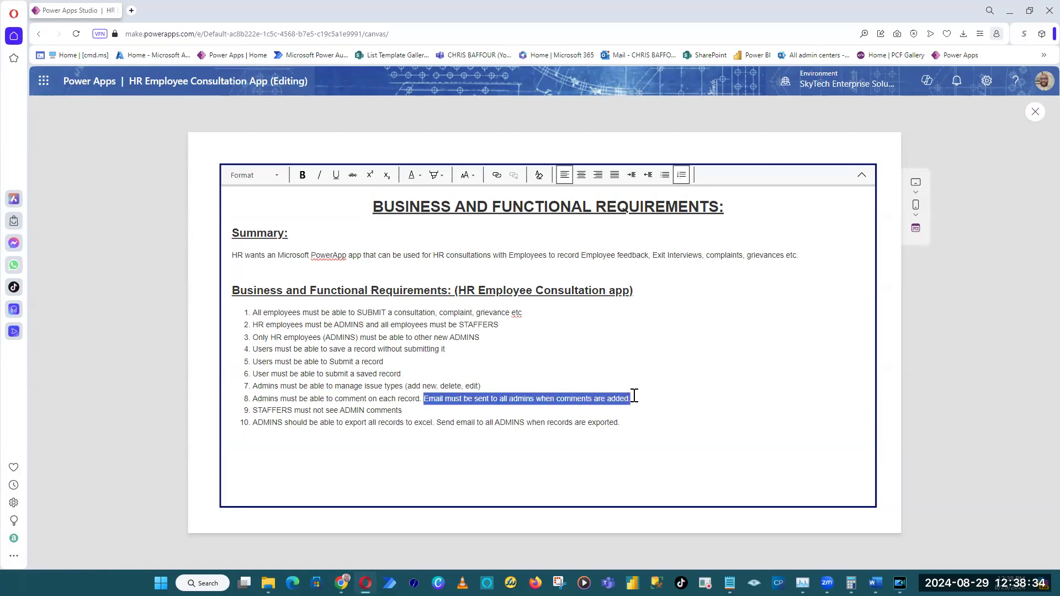
pyautogui.click(635, 418)
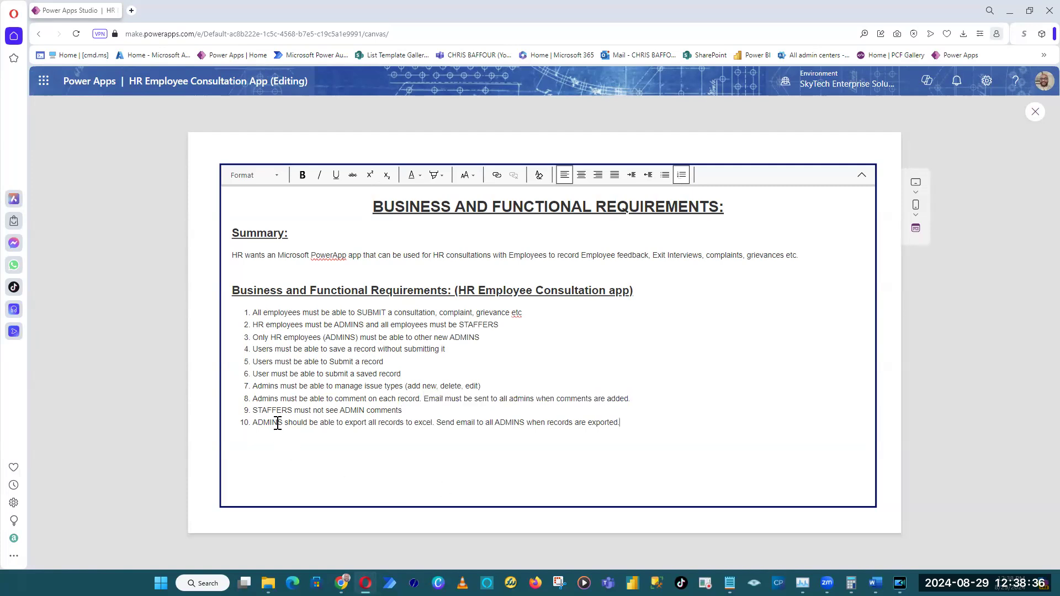
pyautogui.moveTo(252, 409); pyautogui.dragTo(425, 407)
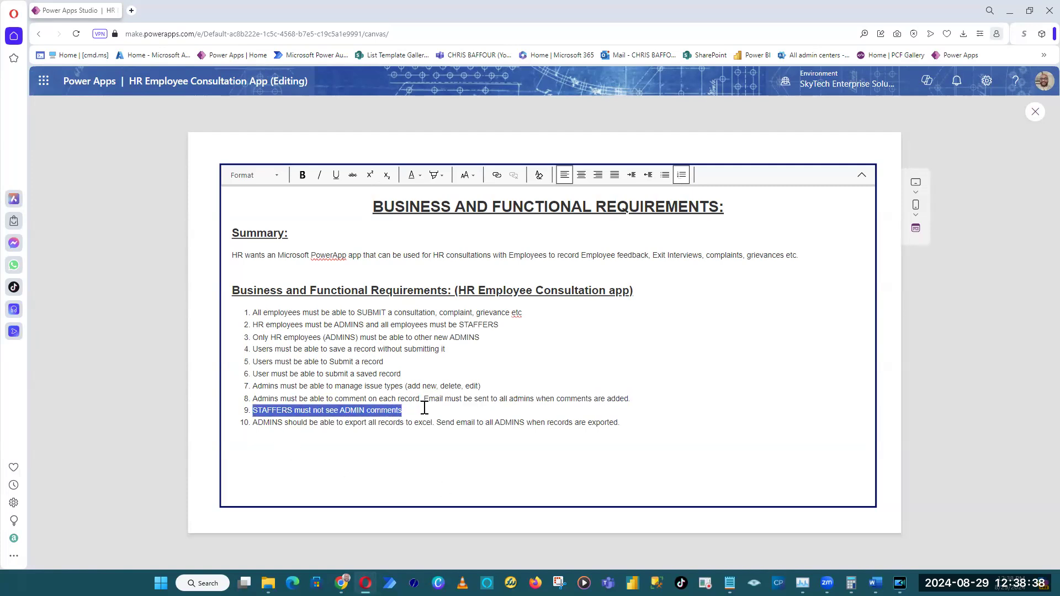
pyautogui.click(639, 402)
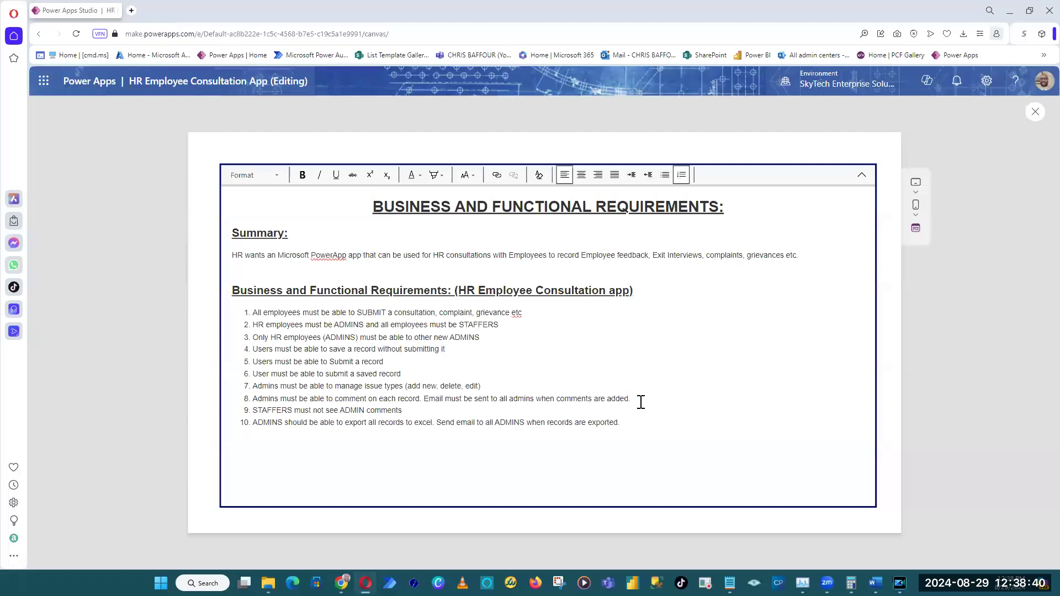
# Add the word "spreadsheet" after "excel" in requirement 10 about exporting all records.
pyautogui.moveTo(252, 423); pyautogui.dragTo(635, 420)
pyautogui.click(433, 422)
pyautogui.write('spreadsh')
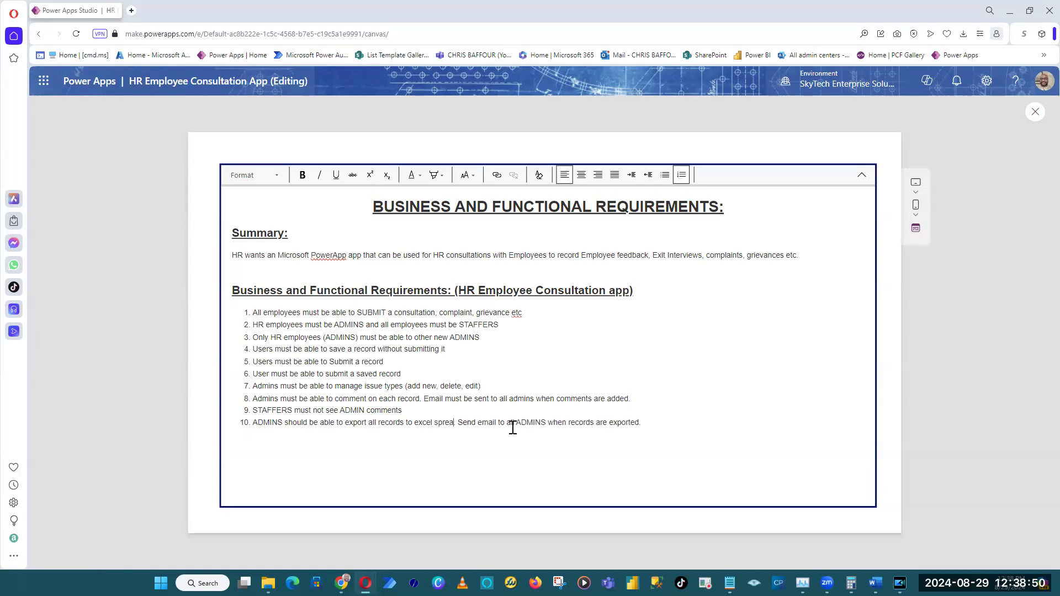
pyautogui.write('eet')
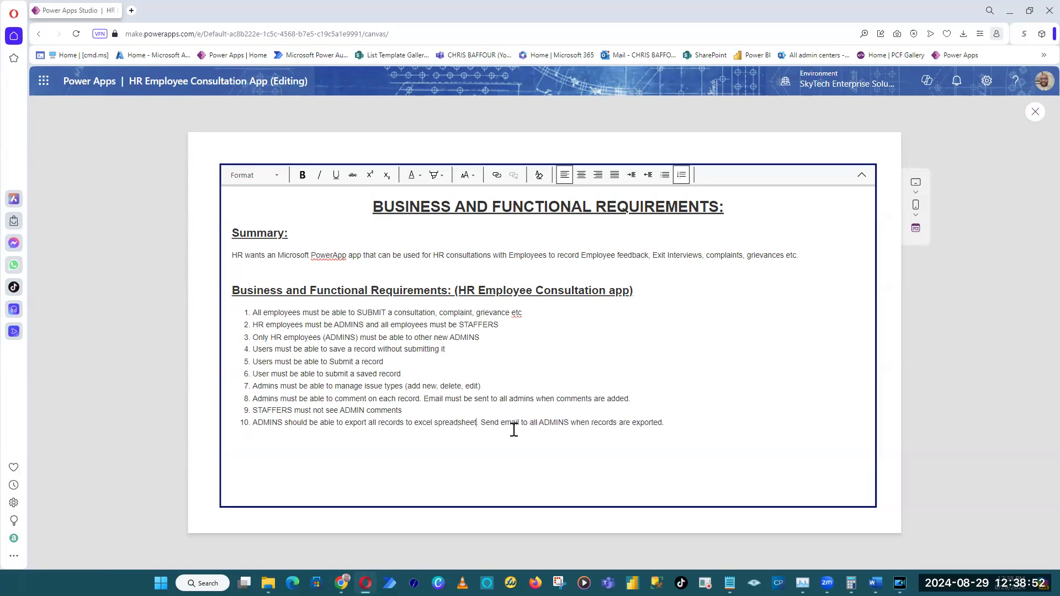
pyautogui.moveTo(482, 422); pyautogui.dragTo(694, 417)
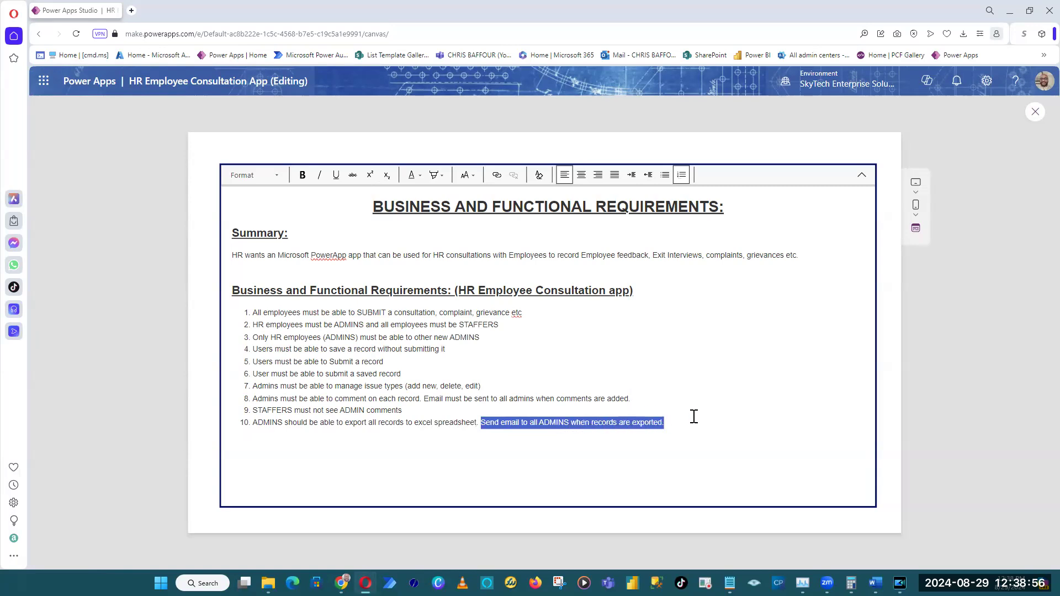
pyautogui.click(680, 428)
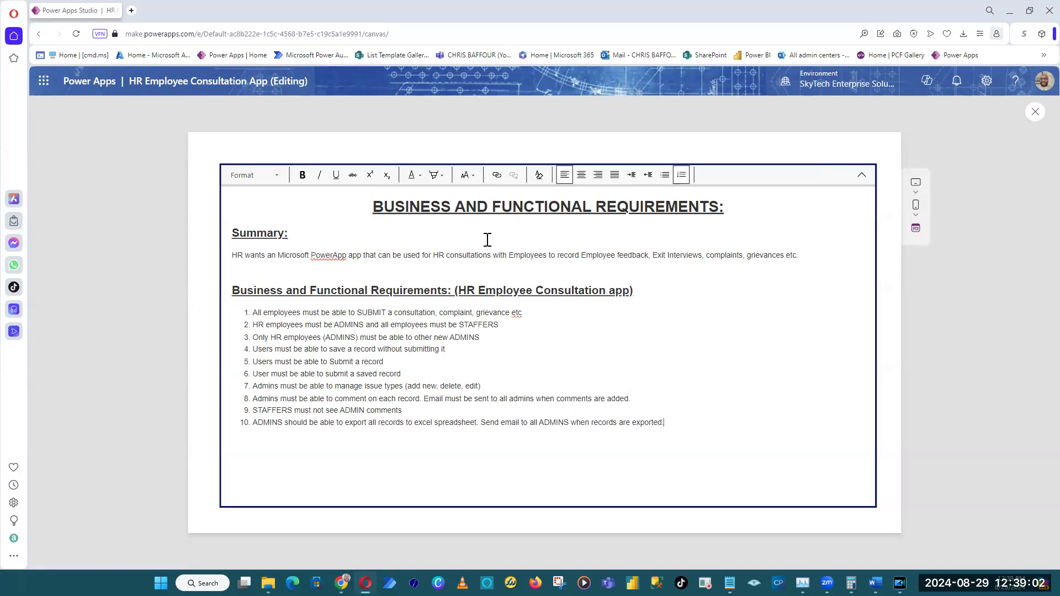
pyautogui.moveTo(732, 207); pyautogui.dragTo(293, 201)
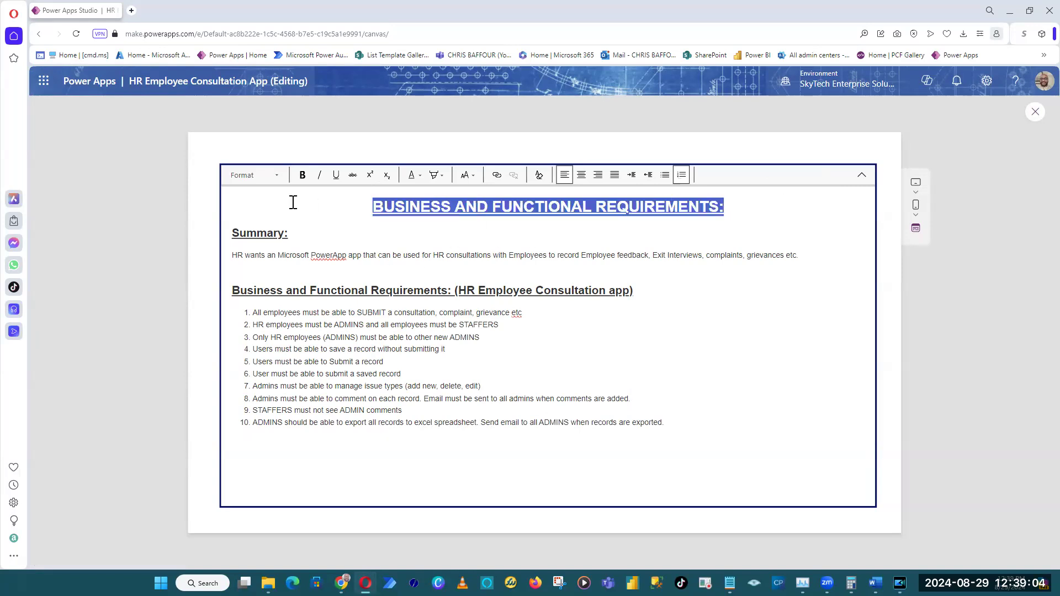
pyautogui.click(442, 175)
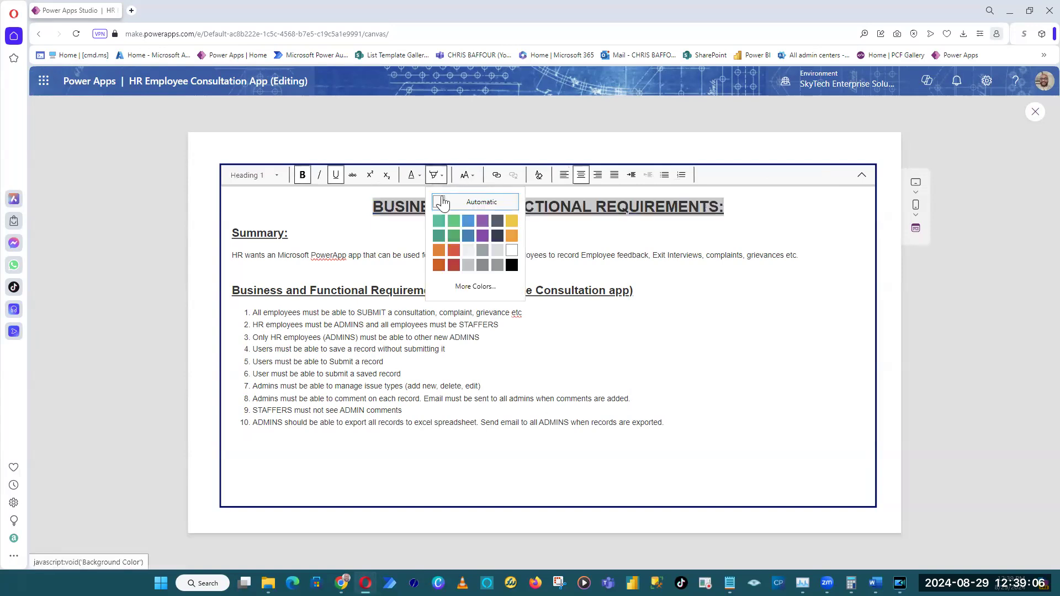
pyautogui.click(469, 242)
pyautogui.click(736, 237)
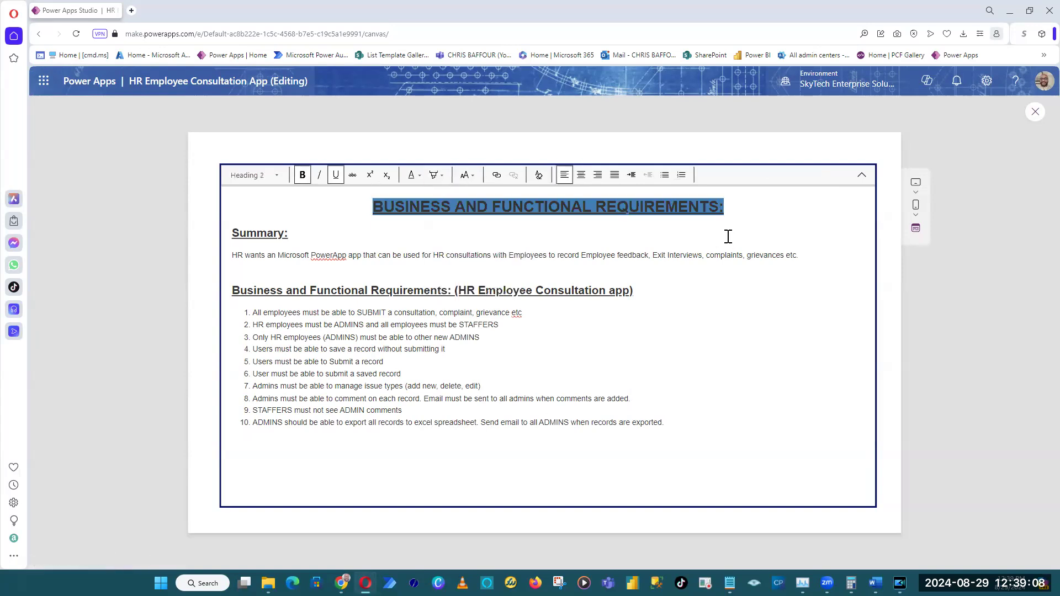
pyautogui.hotkey('ctrl', 'z')
pyautogui.click(727, 225)
# Change the text color of the "BUSINESS AND FUNCTIONAL REQUIREMENTS:" heading to light blue and exit the app preview.
pyautogui.moveTo(728, 212); pyautogui.dragTo(293, 204)
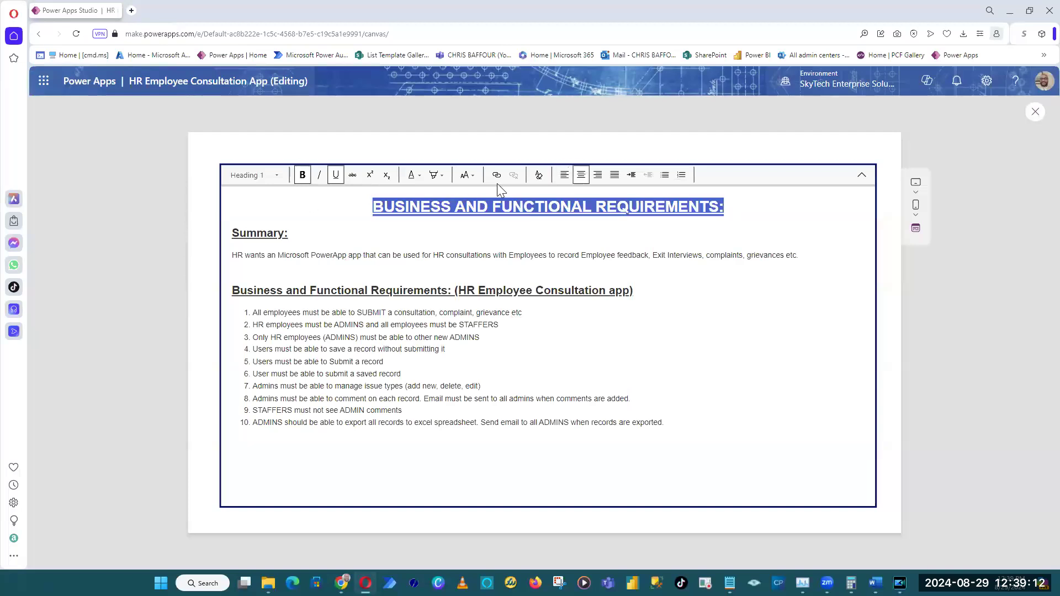
pyautogui.click(420, 179)
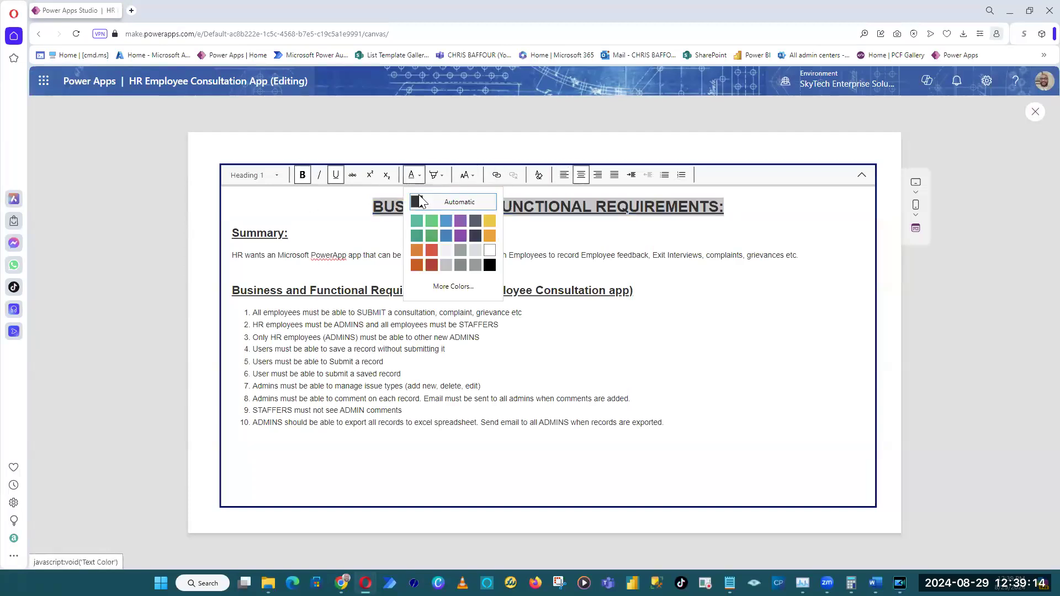
pyautogui.click(447, 222)
pyautogui.click(699, 225)
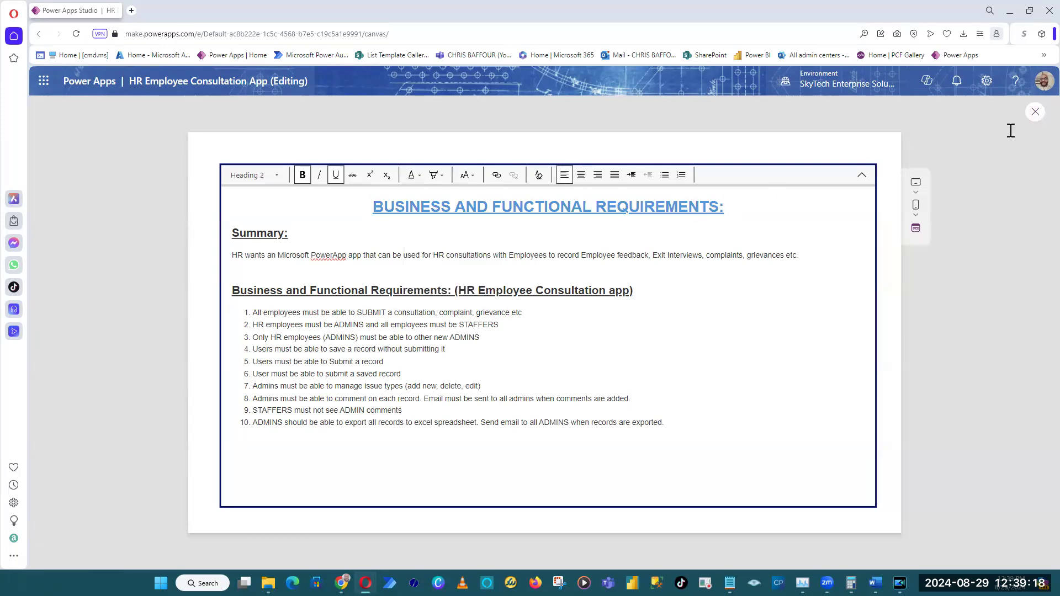
pyautogui.click(1034, 112)
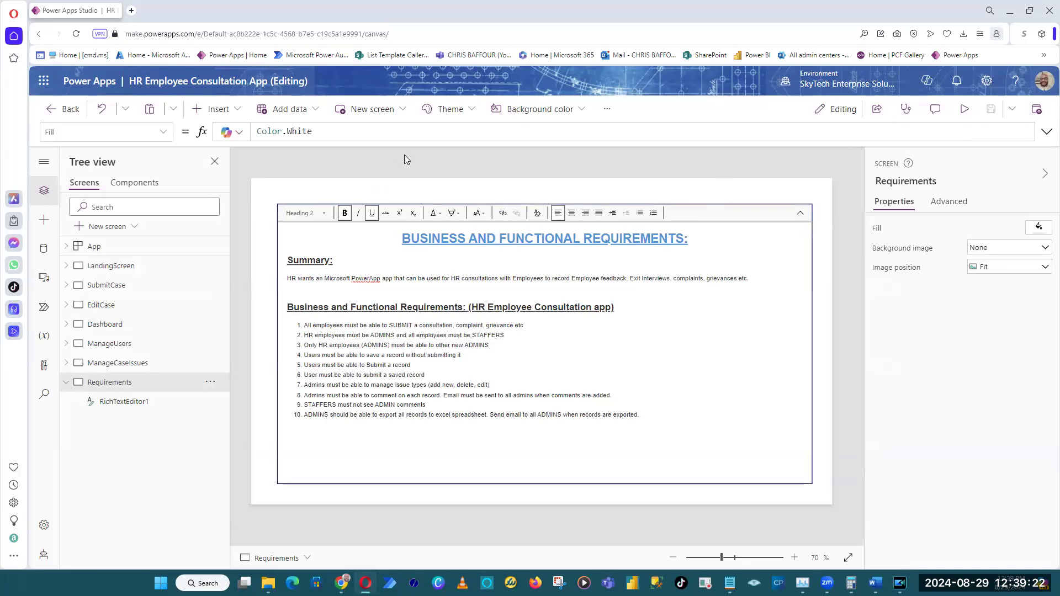
# Collapse the Requirements screen in the tree and show LandingScreen.
pyautogui.click(66, 384)
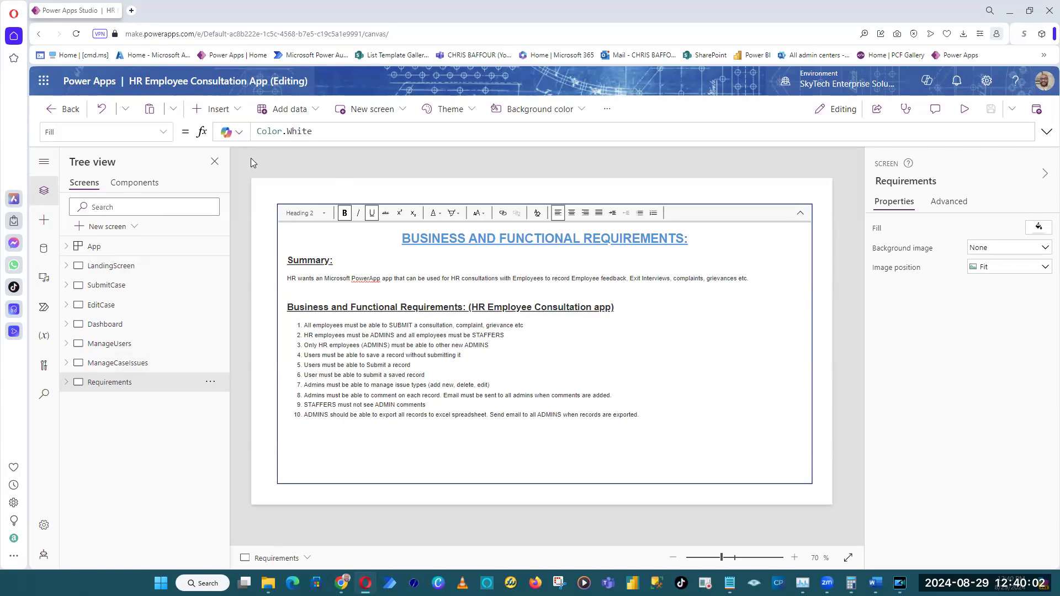
pyautogui.click(129, 268)
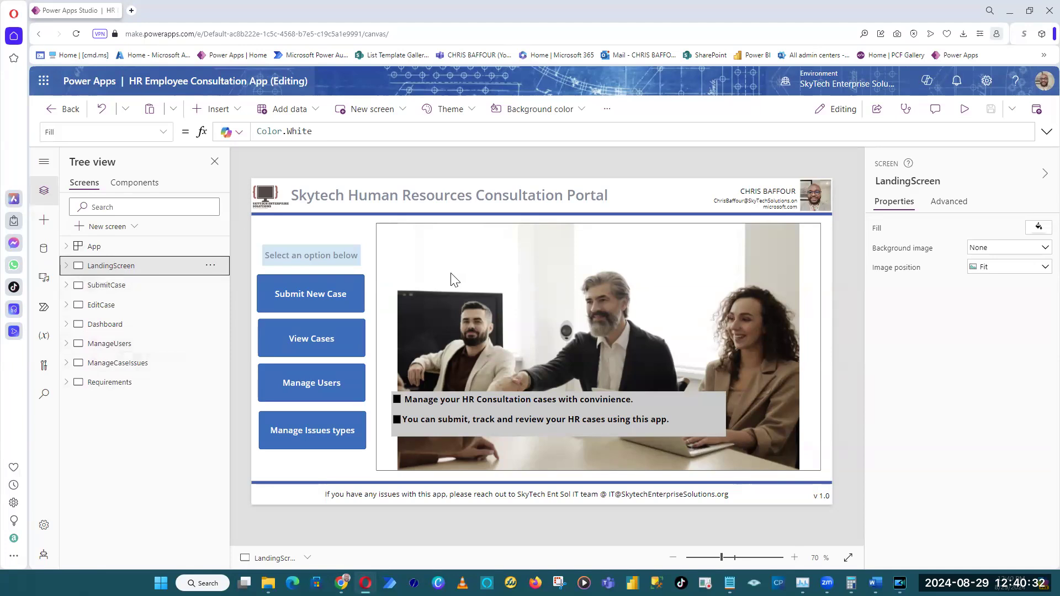
pyautogui.click(414, 166)
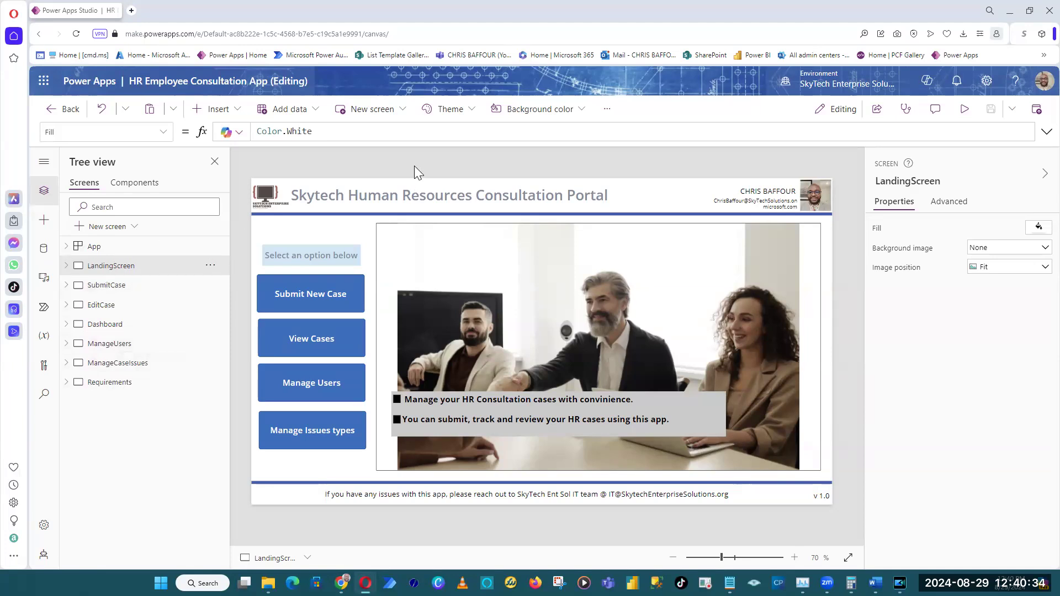
# Open the SubmitCase screen and inspect its Save and Submit buttons.
pyautogui.click(124, 298)
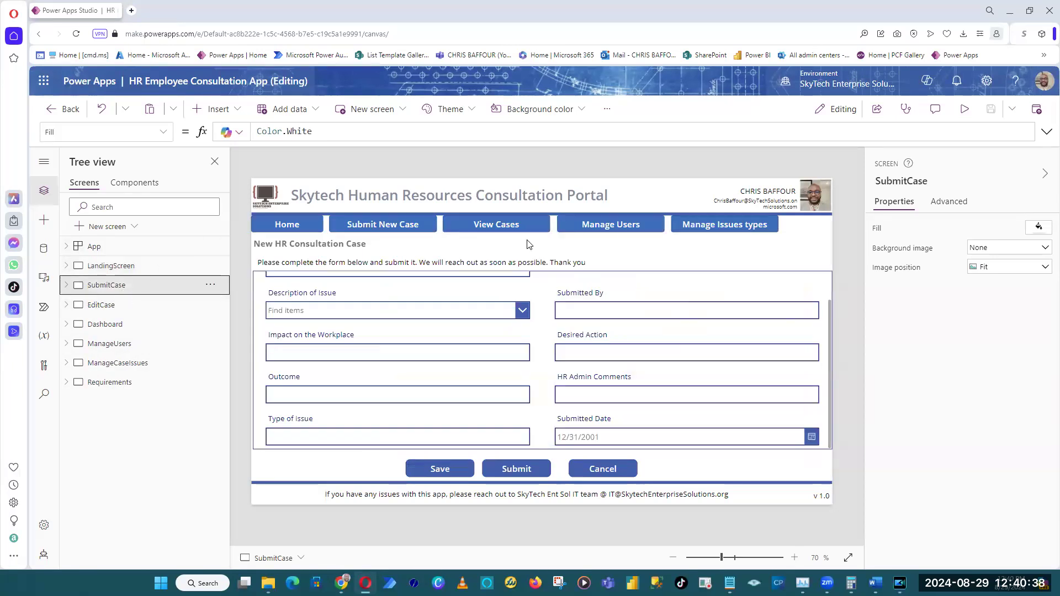
pyautogui.click(441, 471)
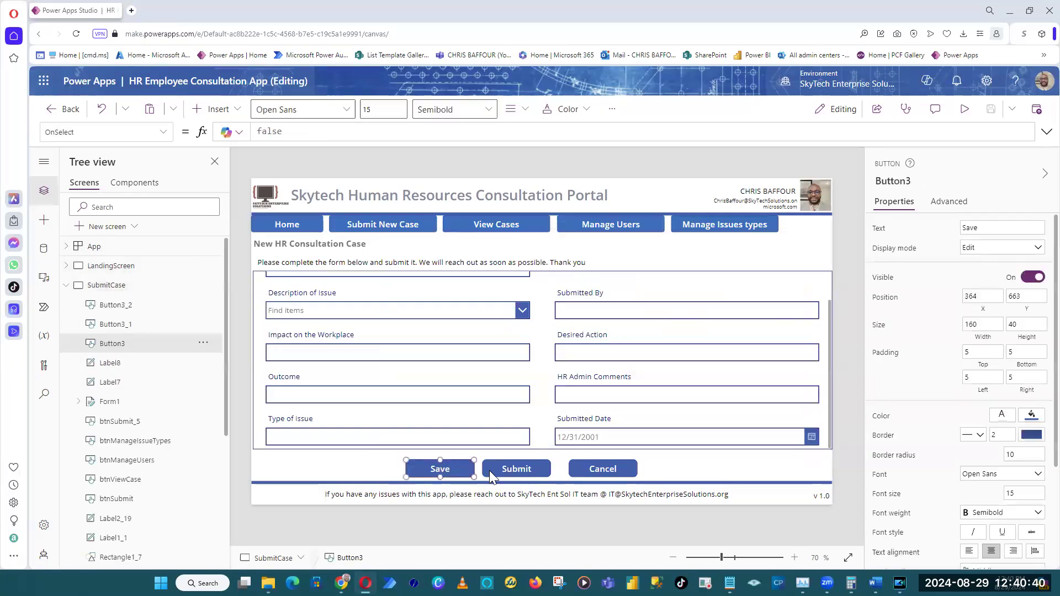
pyautogui.click(517, 469)
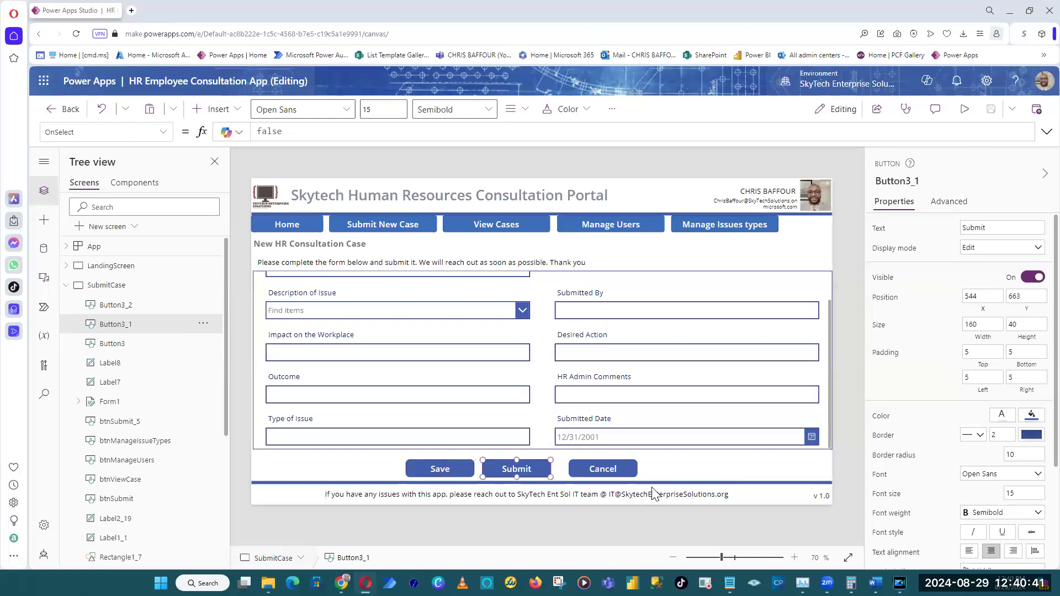
pyautogui.click(835, 322)
pyautogui.click(67, 285)
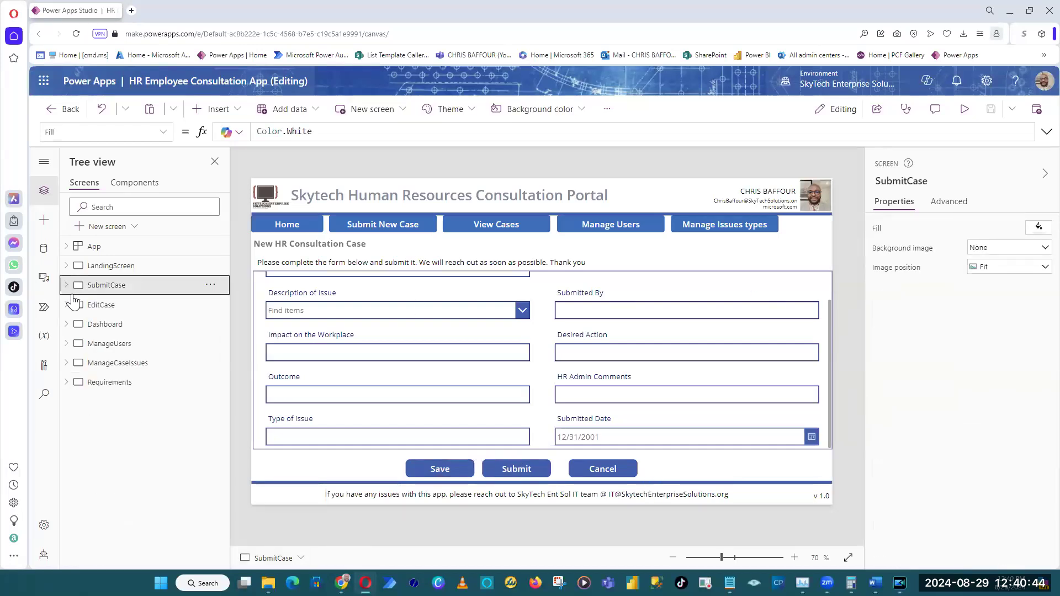
# Compare the EditCase screen with the SubmitCase screen, ending on EditCase.
pyautogui.click(138, 316)
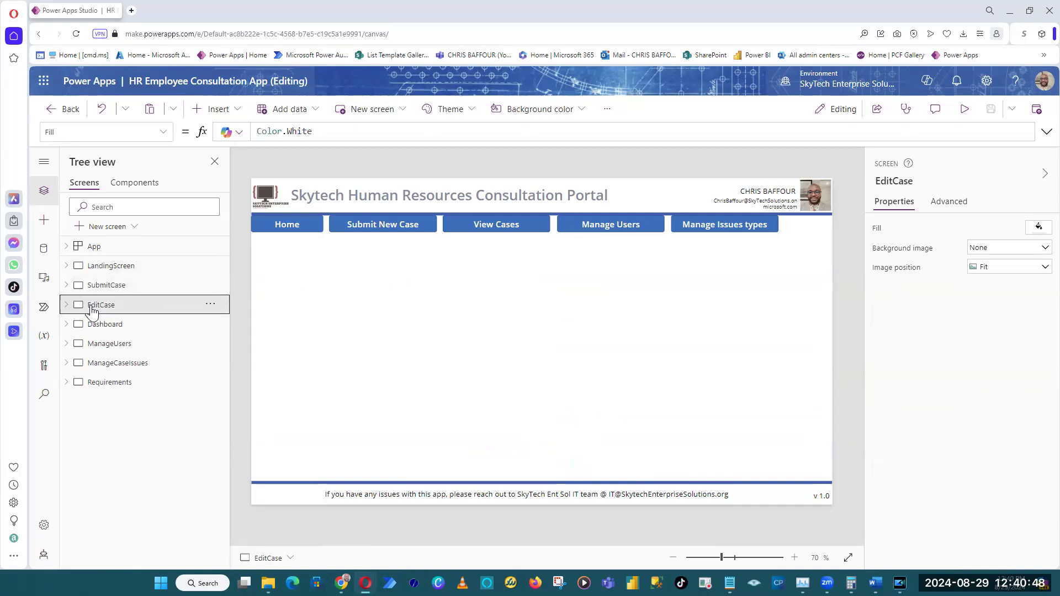
pyautogui.click(128, 293)
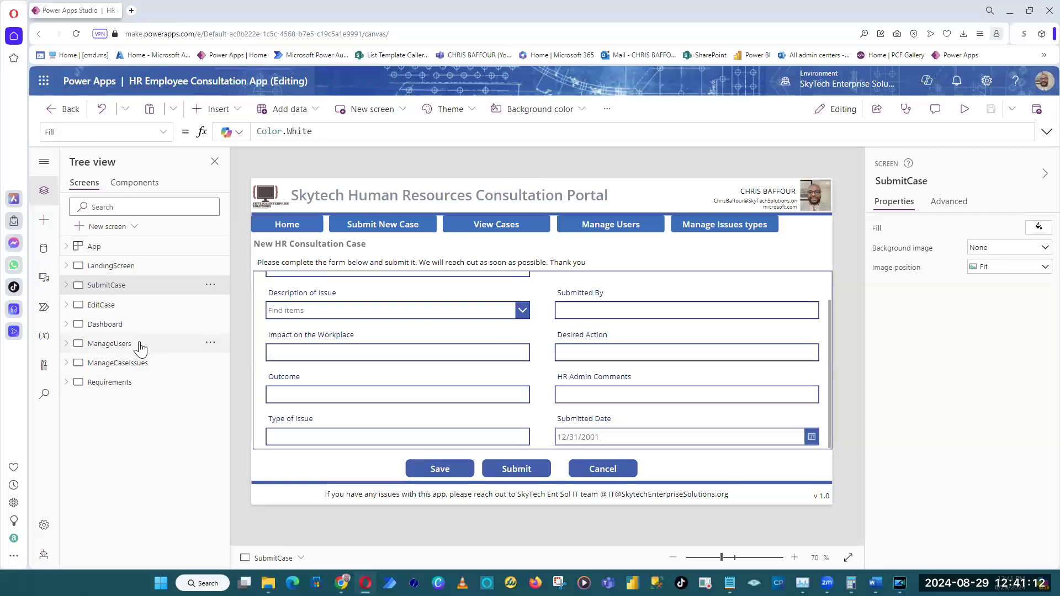
pyautogui.click(131, 306)
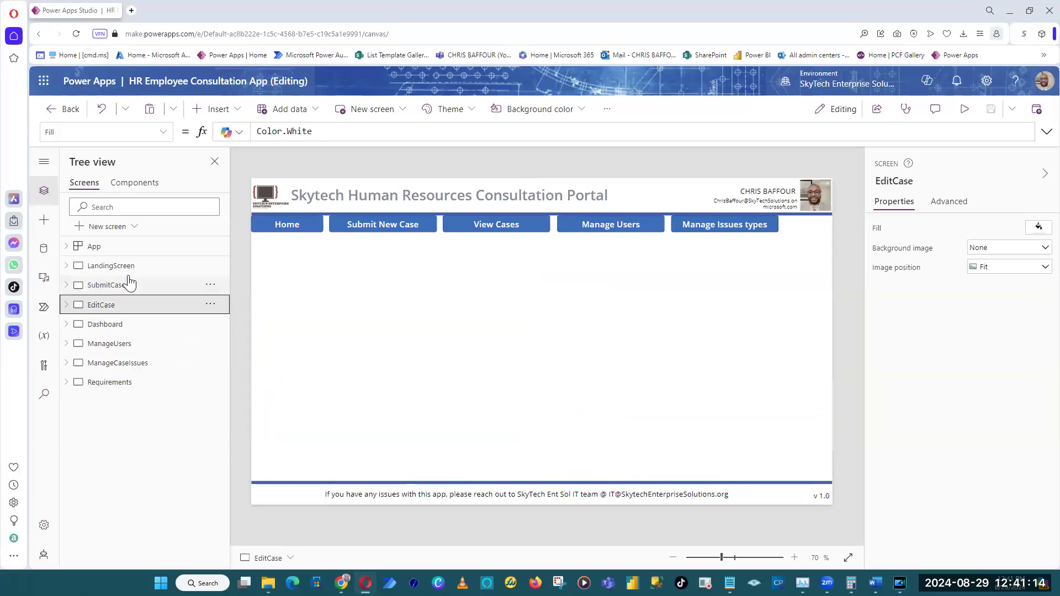
pyautogui.click(126, 286)
pyautogui.click(130, 306)
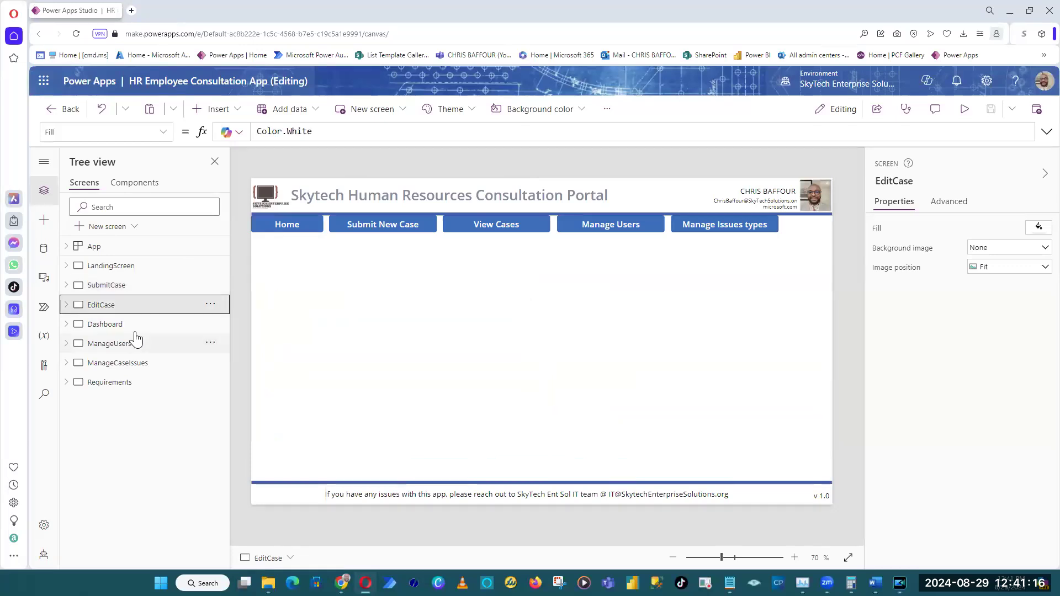
# Review the Dashboard, ManageUsers and ManageCaseIssues screens, then reread the business requirements on the Requirements screen.
pyautogui.click(135, 330)
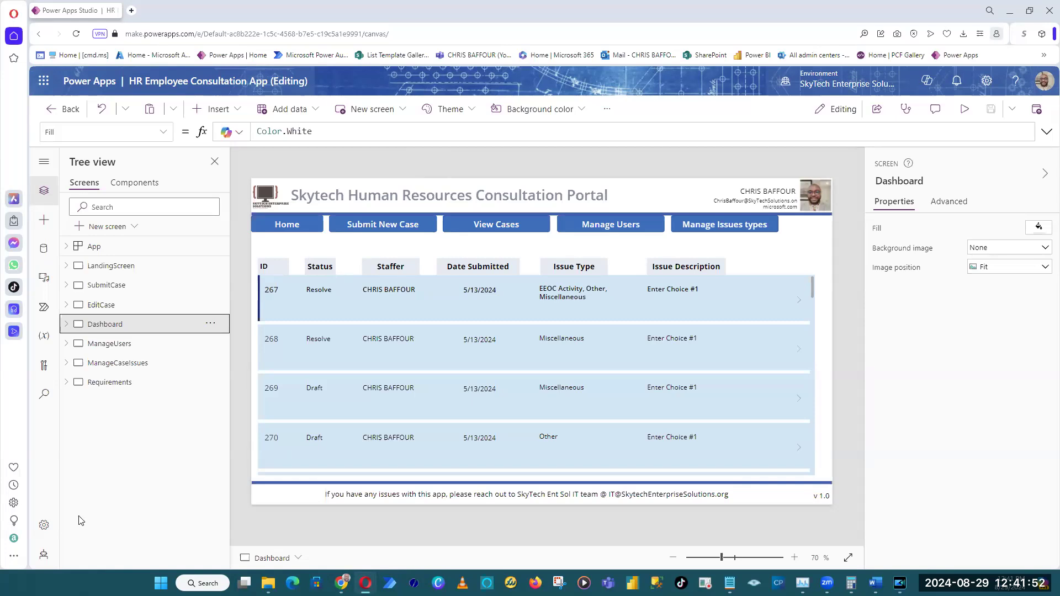
pyautogui.click(132, 346)
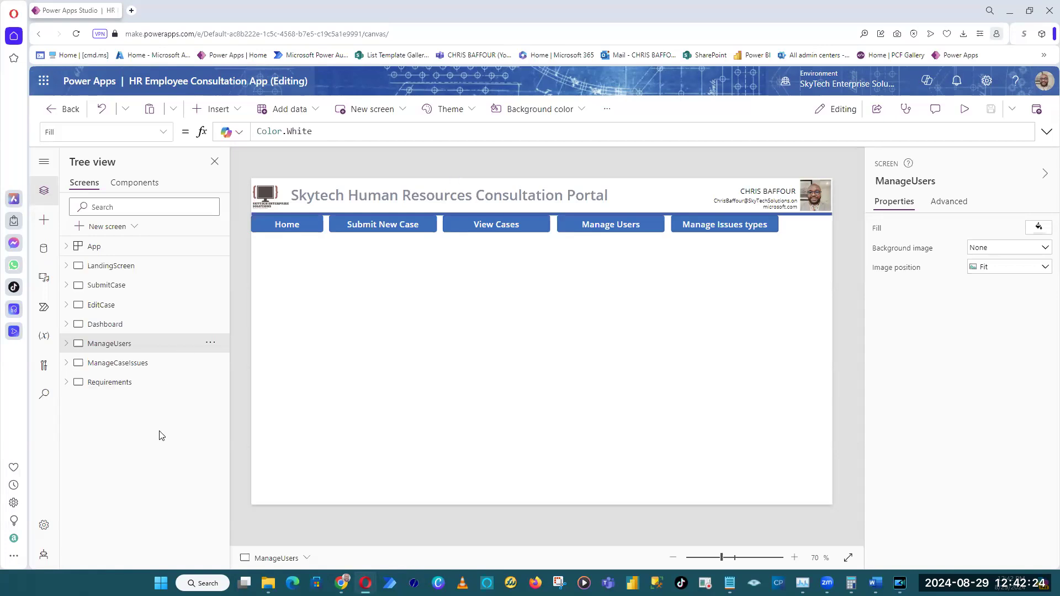
pyautogui.click(135, 371)
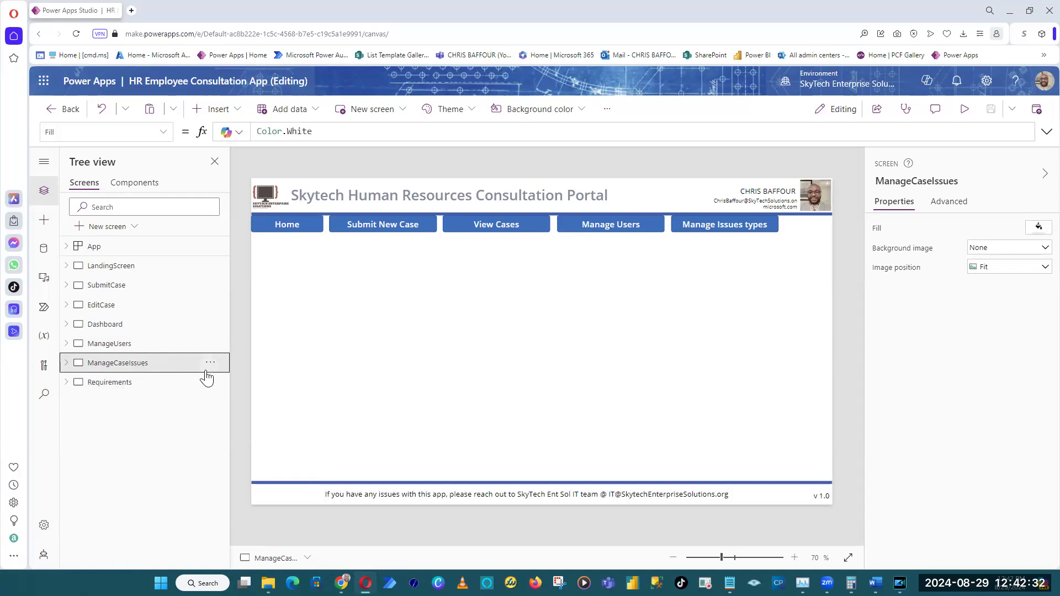
pyautogui.click(133, 384)
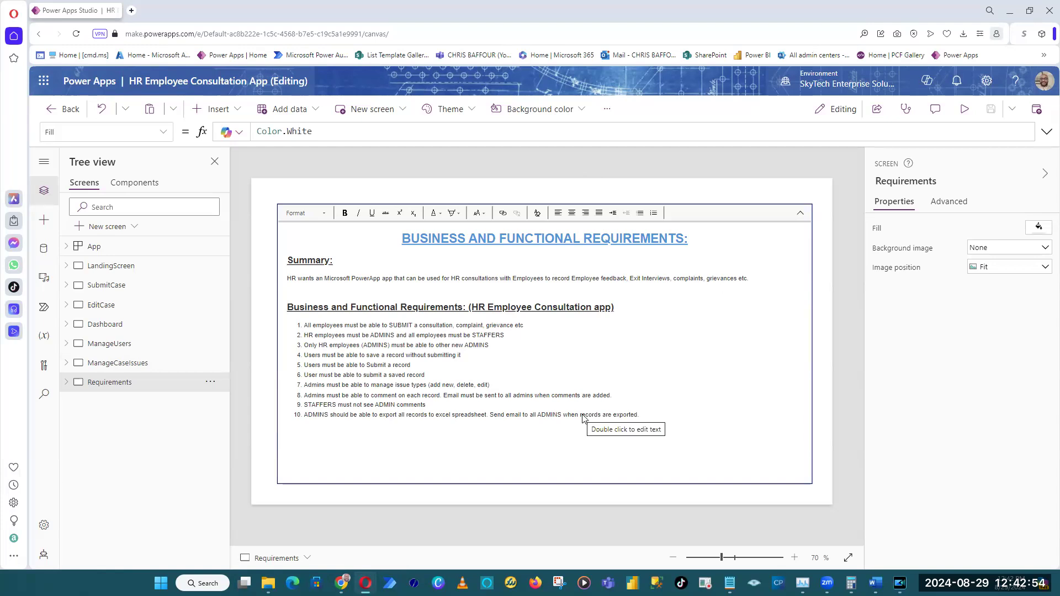
# Look through the app's screens again in order from LandingScreen to ManageCaseIssues and return to LandingScreen.
pyautogui.click(133, 269)
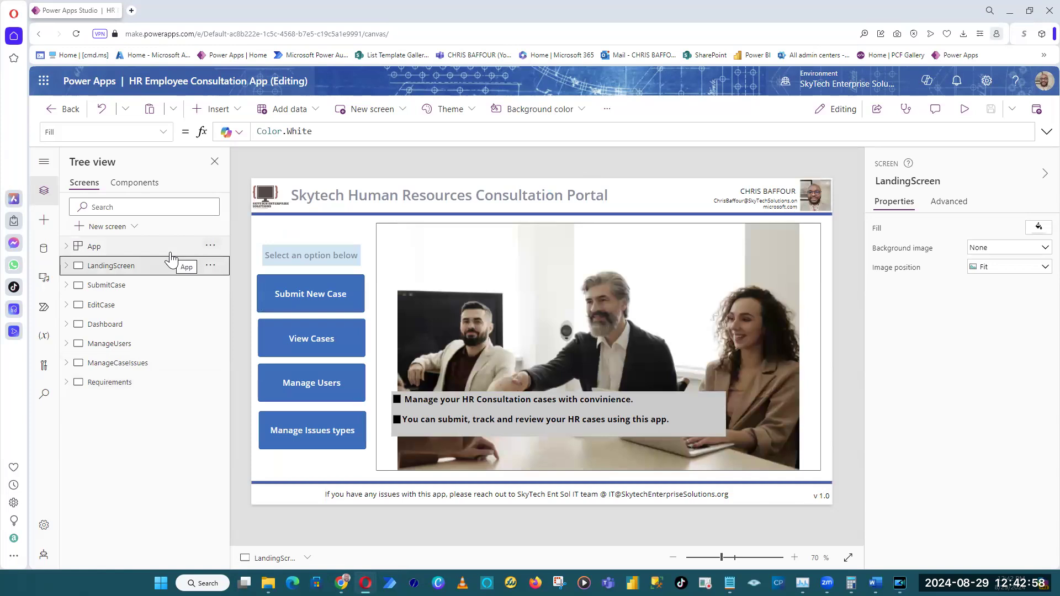
pyautogui.click(126, 286)
pyautogui.click(111, 310)
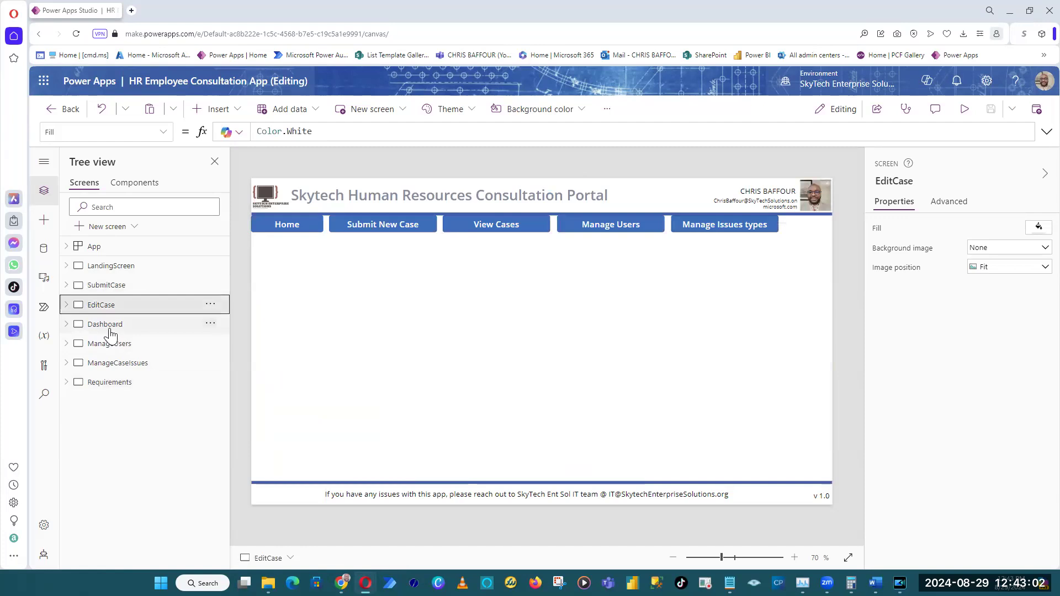
pyautogui.click(110, 330)
pyautogui.click(115, 345)
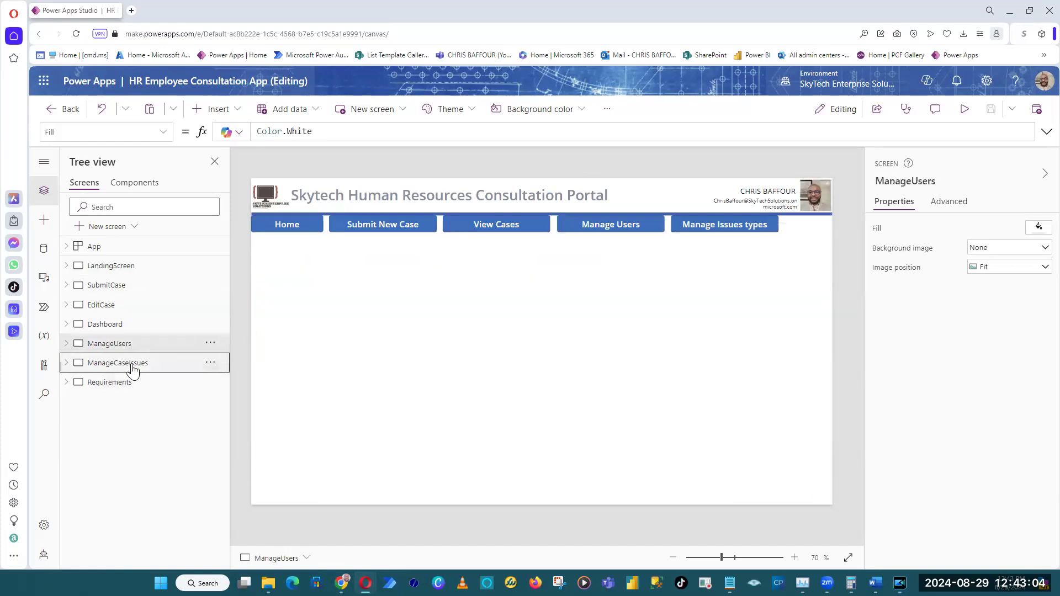
pyautogui.click(132, 365)
pyautogui.click(130, 268)
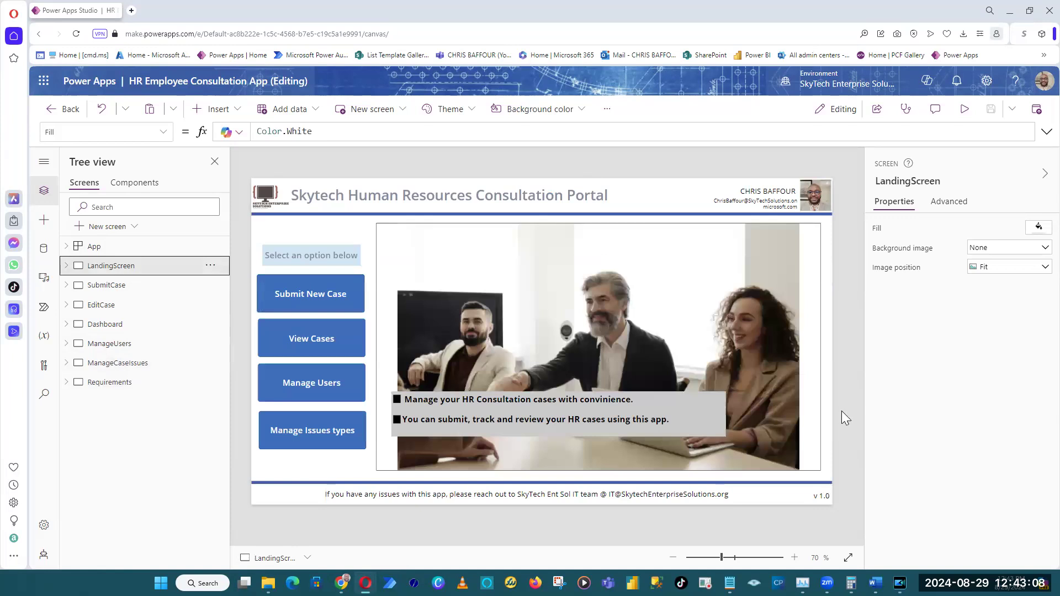
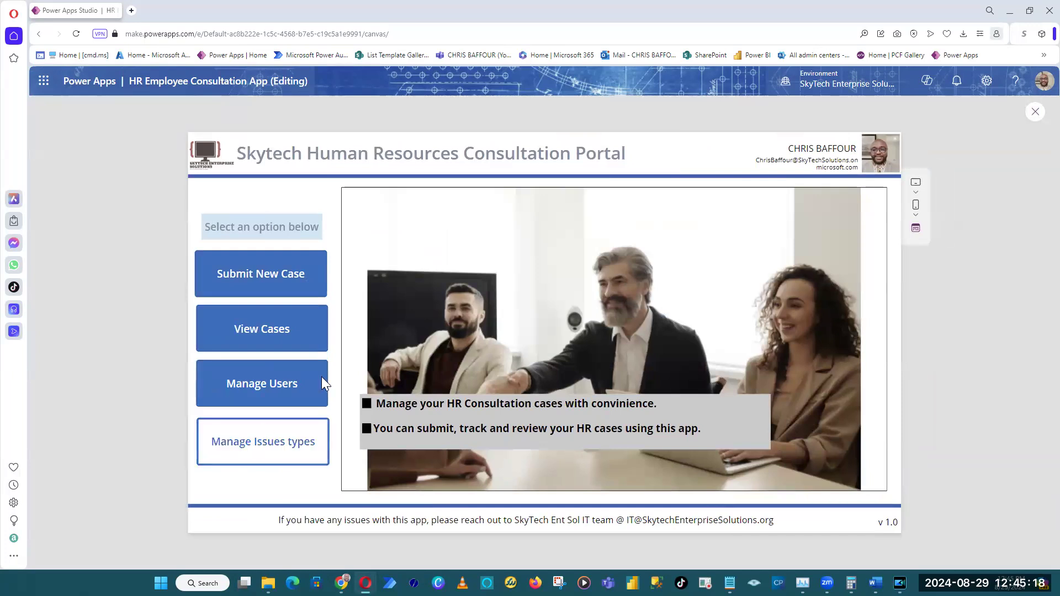
# Test the preview's navigation bar by opening Manage Users, View Cases and Submit New Case before returning Home.
pyautogui.click(628, 198)
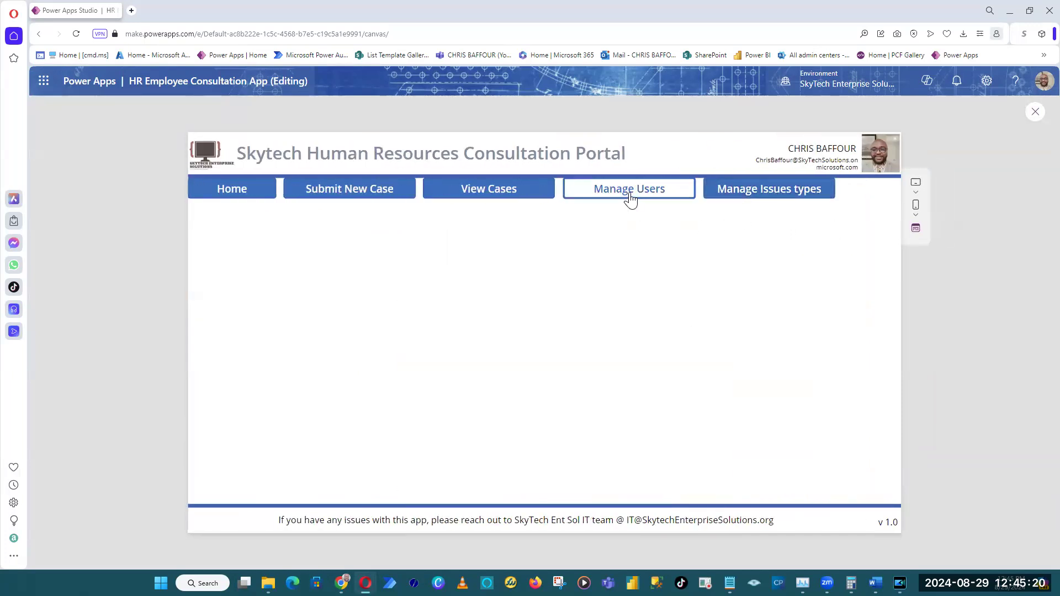
pyautogui.click(520, 198)
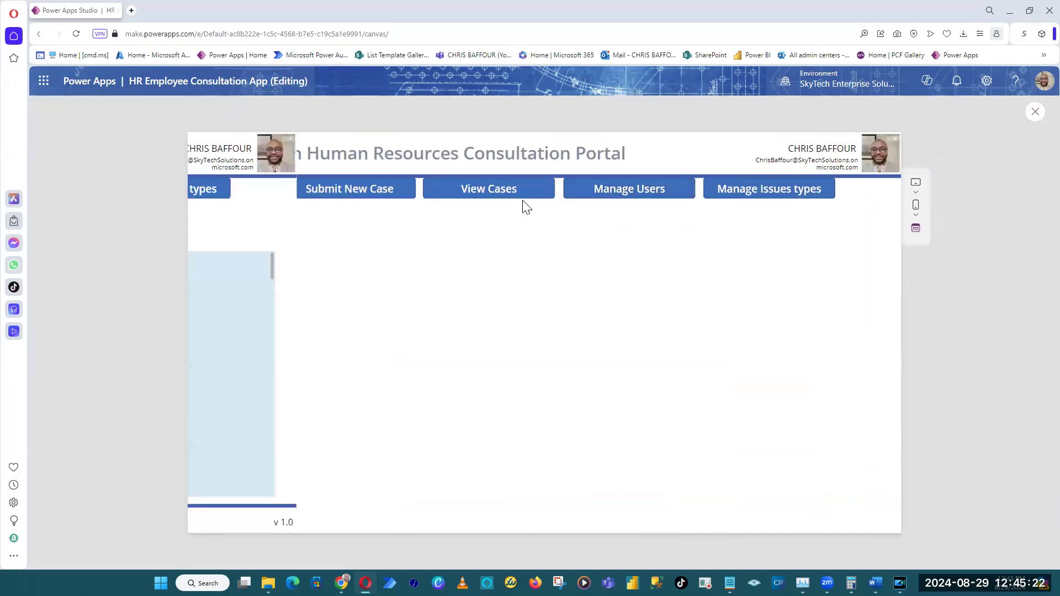
pyautogui.click(350, 191)
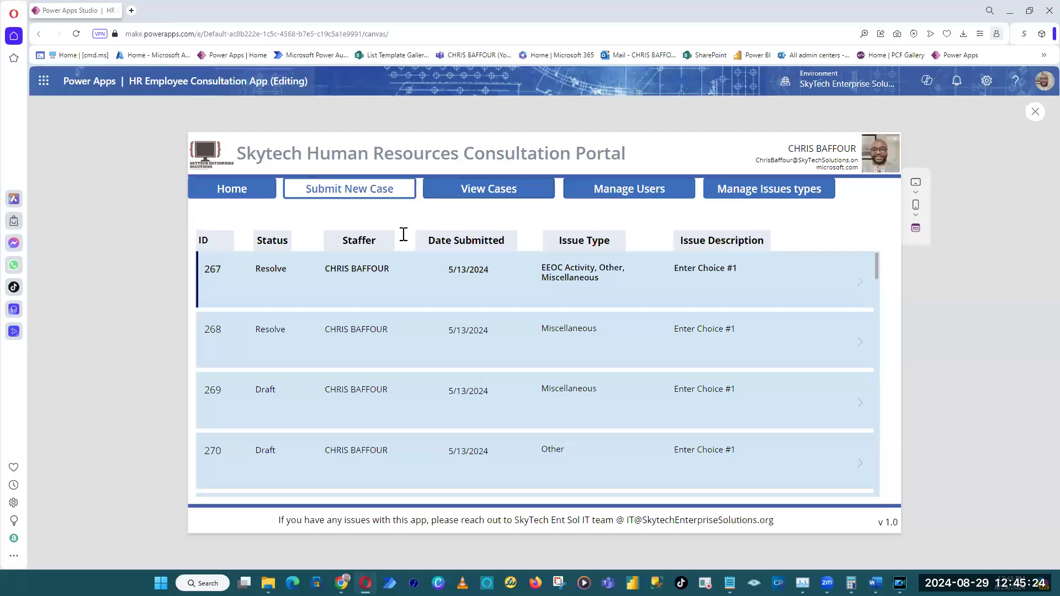
pyautogui.click(223, 191)
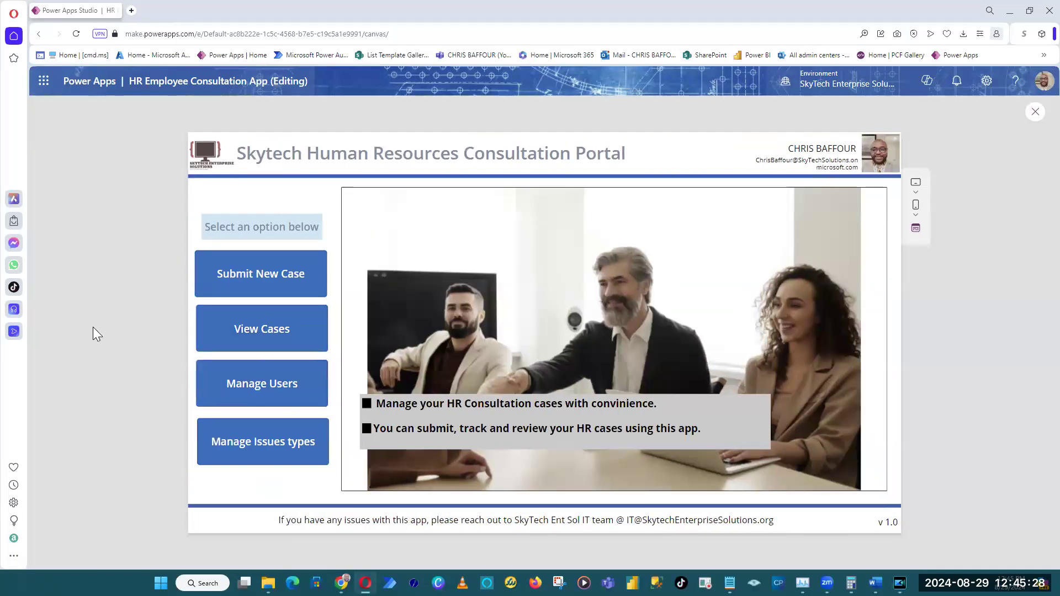
# Check the new case form and the View Cases, Manage Users and Manage Issues types pages in the preview, closing it on Manage Users.
pyautogui.click(229, 274)
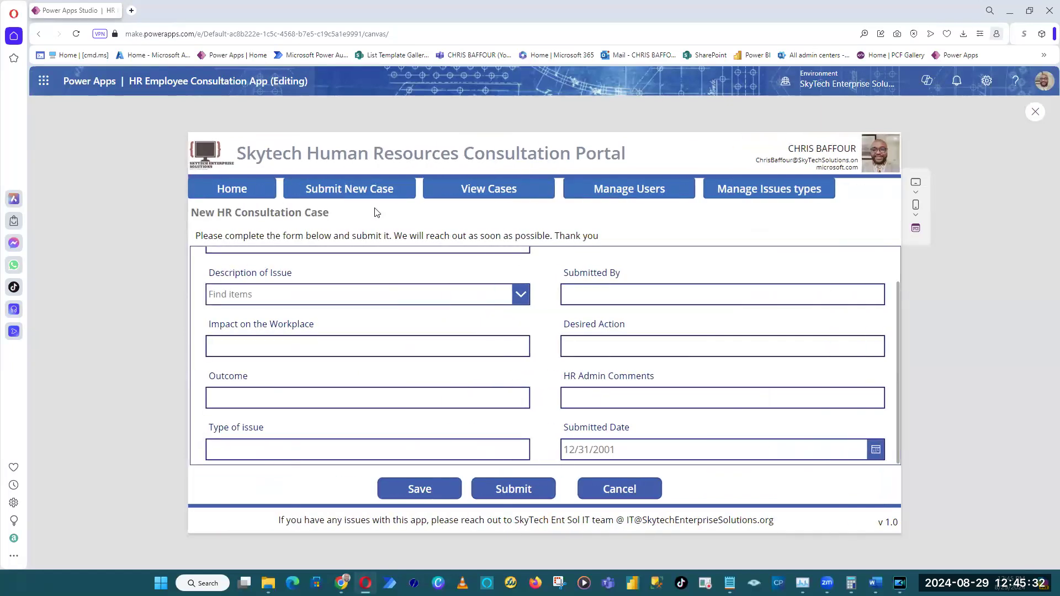
pyautogui.scroll(2, 544, 403)
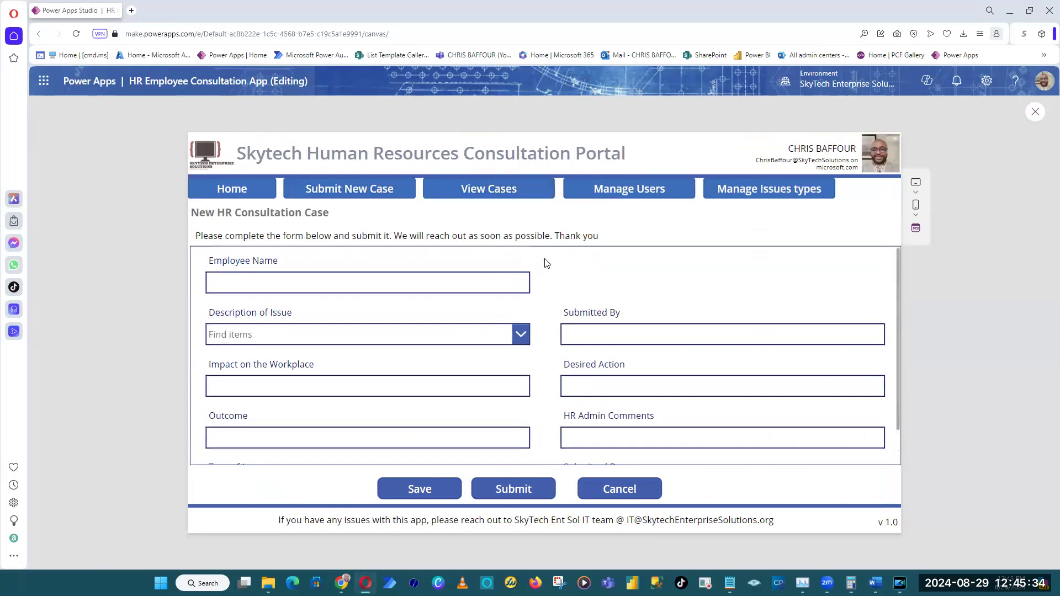
pyautogui.click(493, 191)
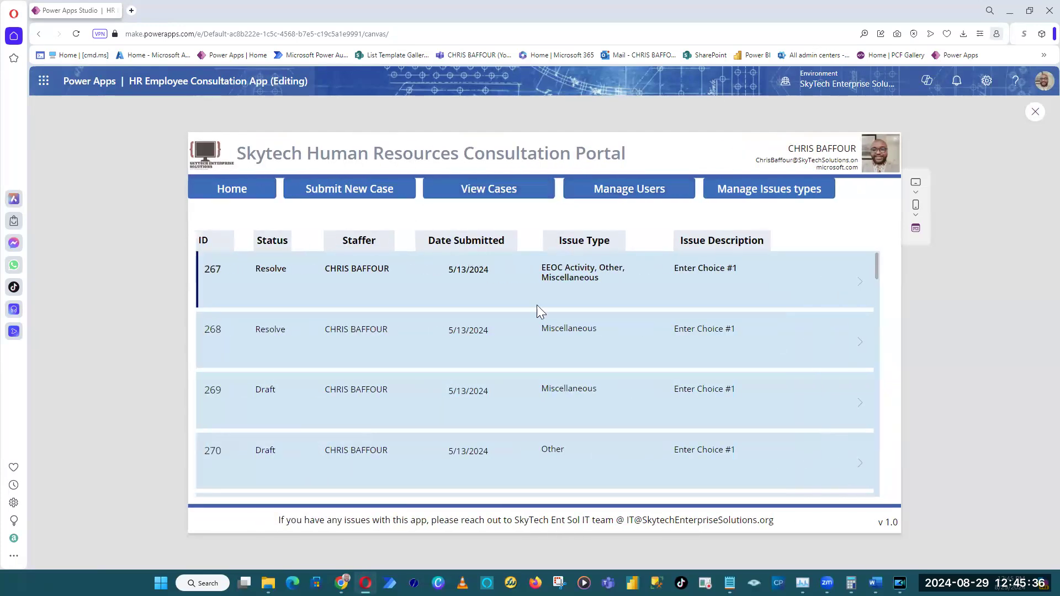
pyautogui.click(638, 201)
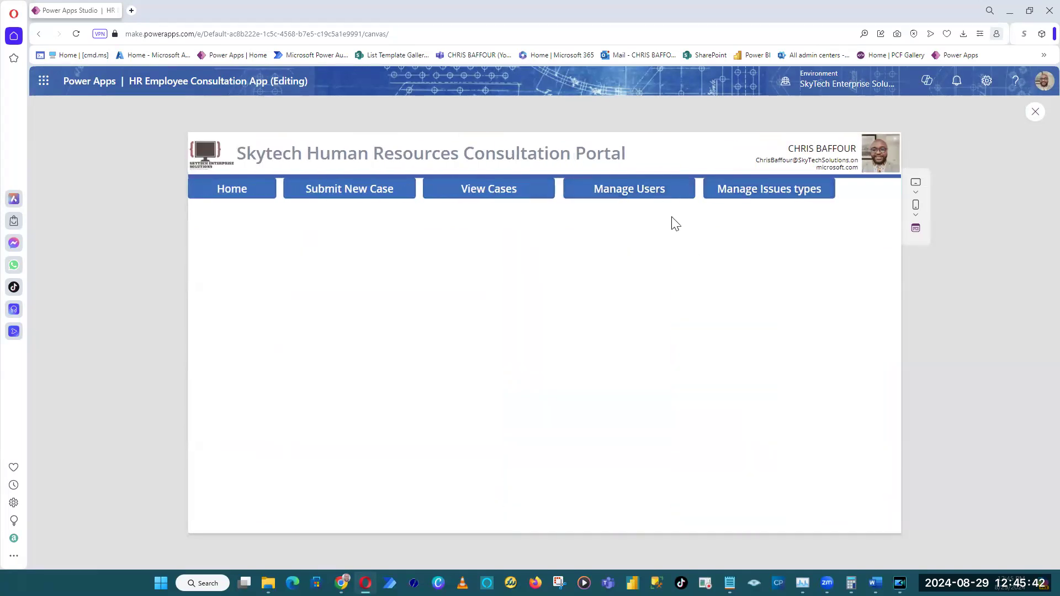
pyautogui.click(755, 197)
pyautogui.click(619, 200)
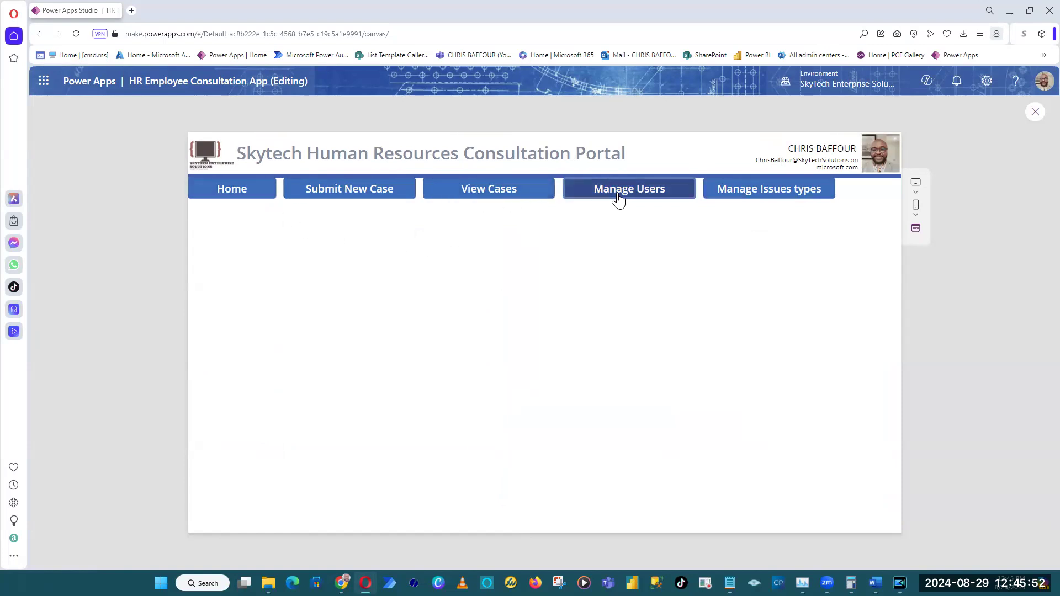
pyautogui.click(1036, 112)
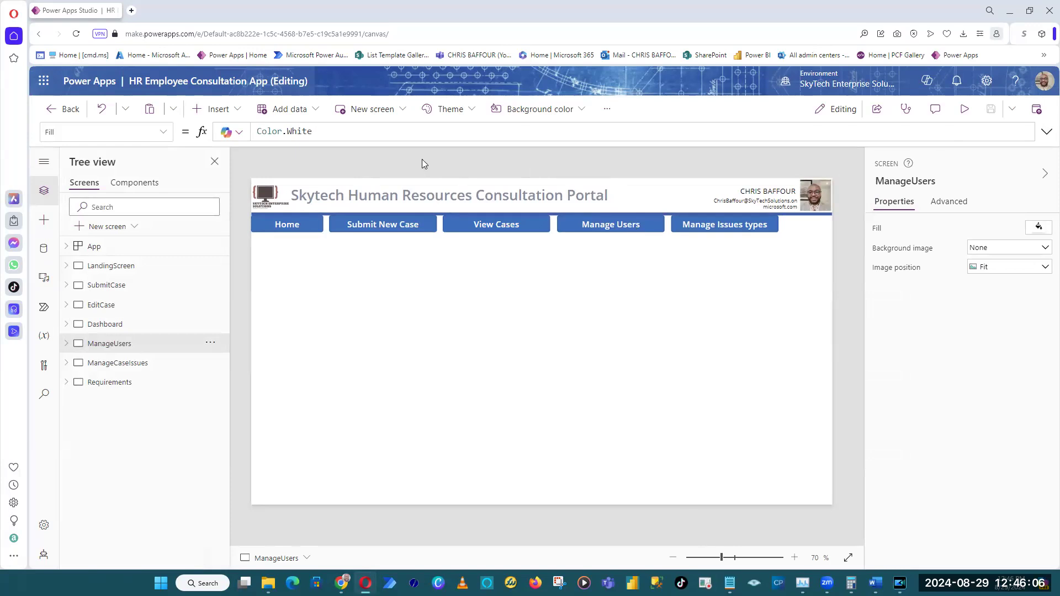
# Check the app's connected data sources and examine the SharePoint Roles list, sorted ascending by Role.
pyautogui.click(46, 253)
pyautogui.moveTo(178, 245)
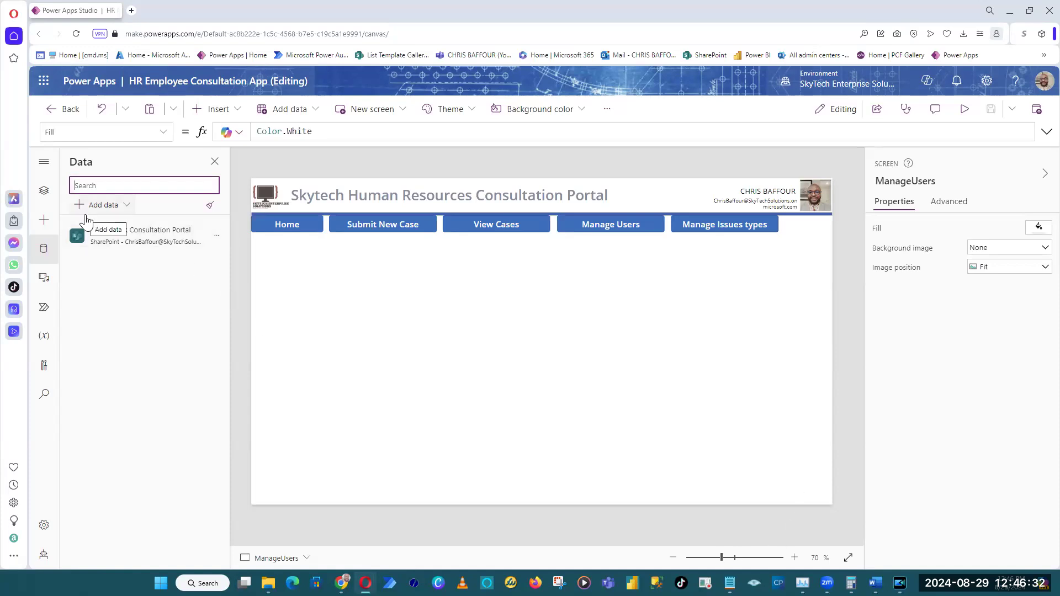
pyautogui.click(667, 551)
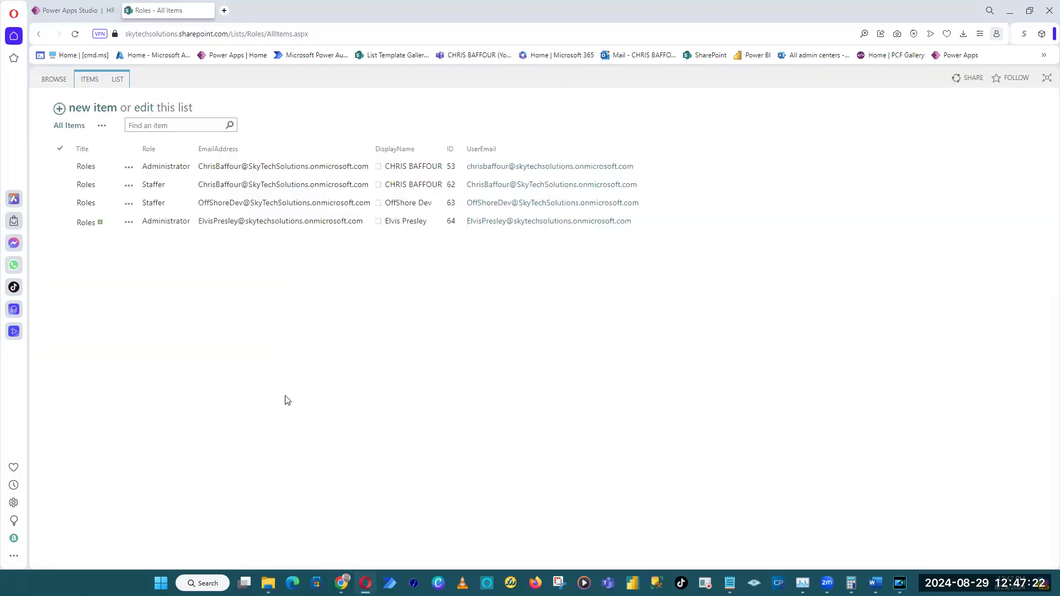
pyautogui.hotkey('ctrl', '+')
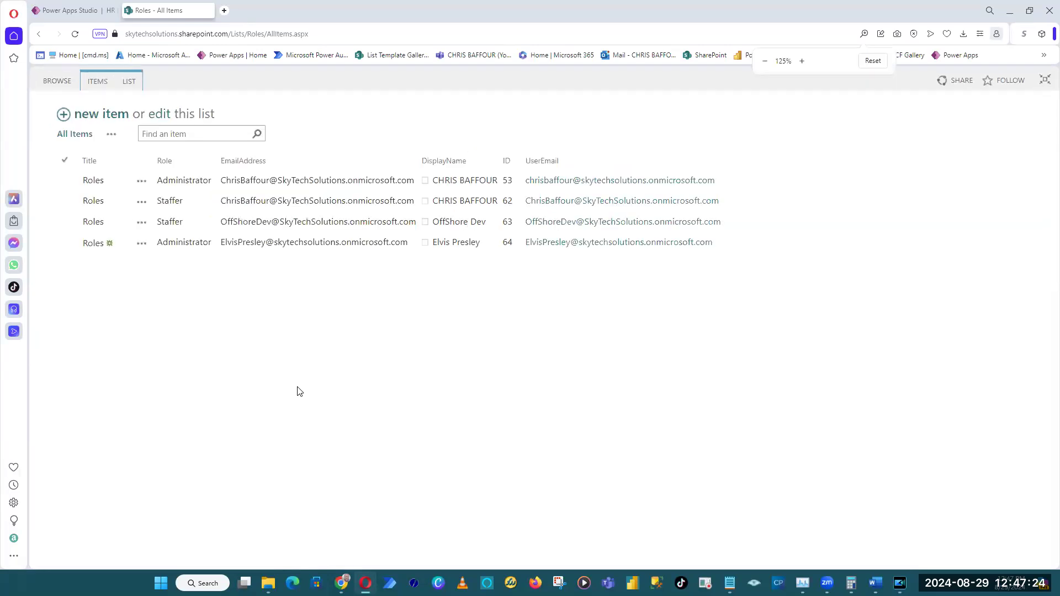
pyautogui.hotkey('ctrl', '+')
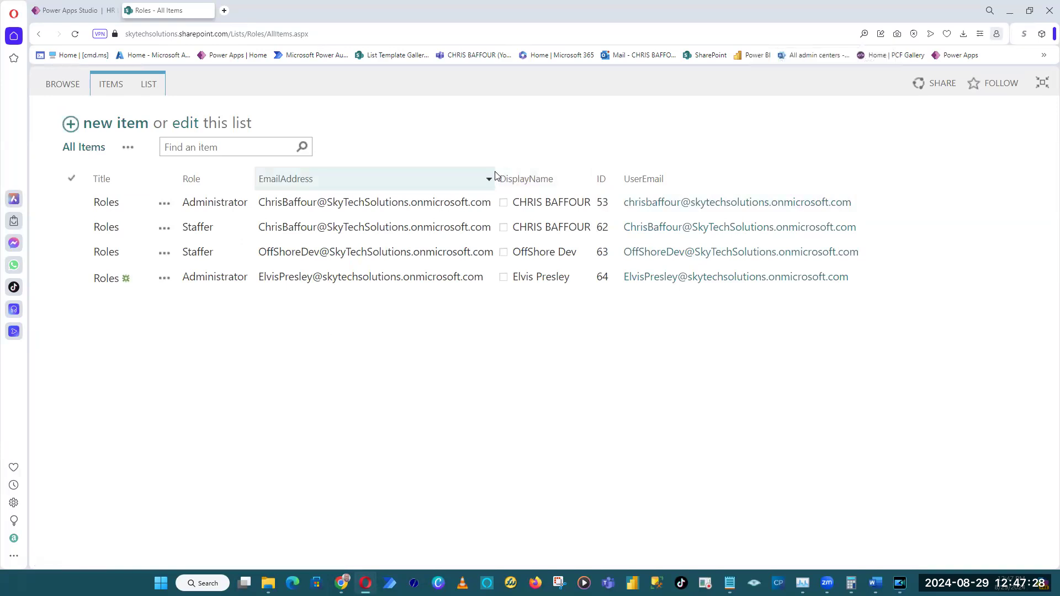
pyautogui.hotkey('ctrl', '-')
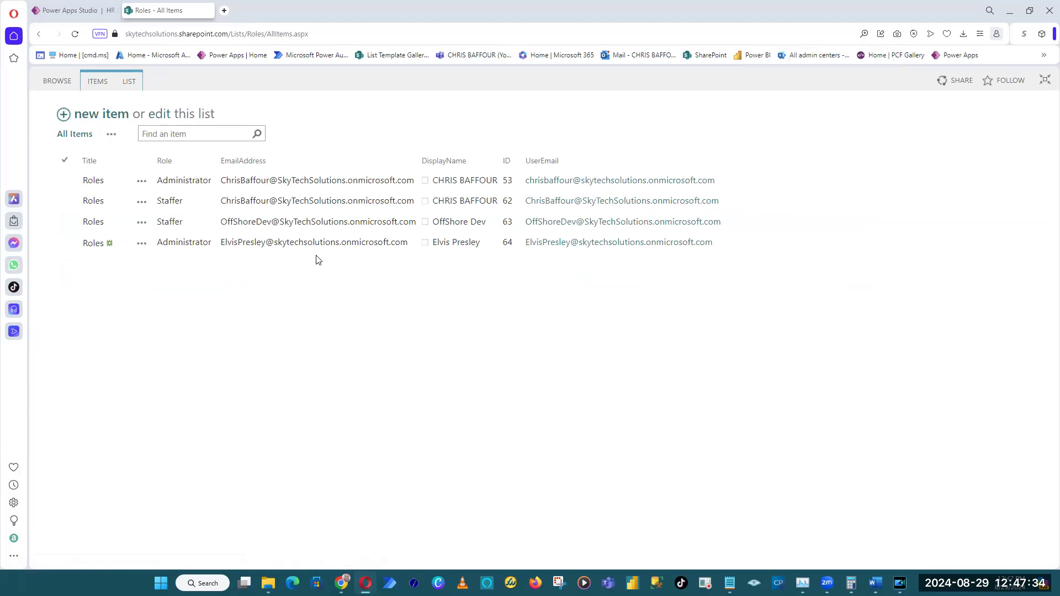
pyautogui.click(166, 160)
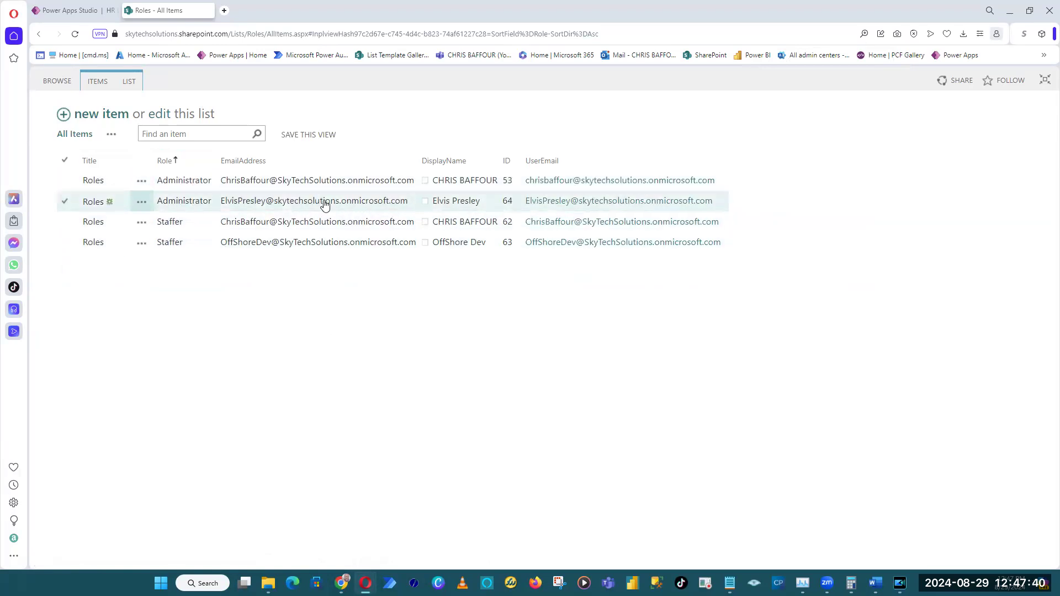
# Switch back to Power Apps Studio, dismiss the data source picker and look over the editor's named panes, ending on the collapsed Tree view.
pyautogui.click(74, 11)
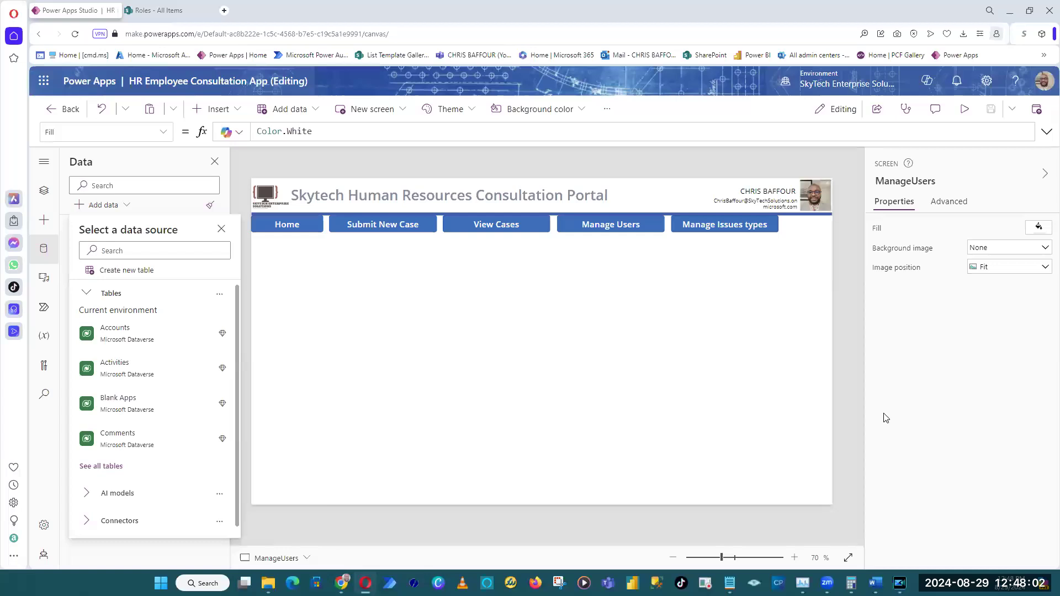
pyautogui.click(540, 161)
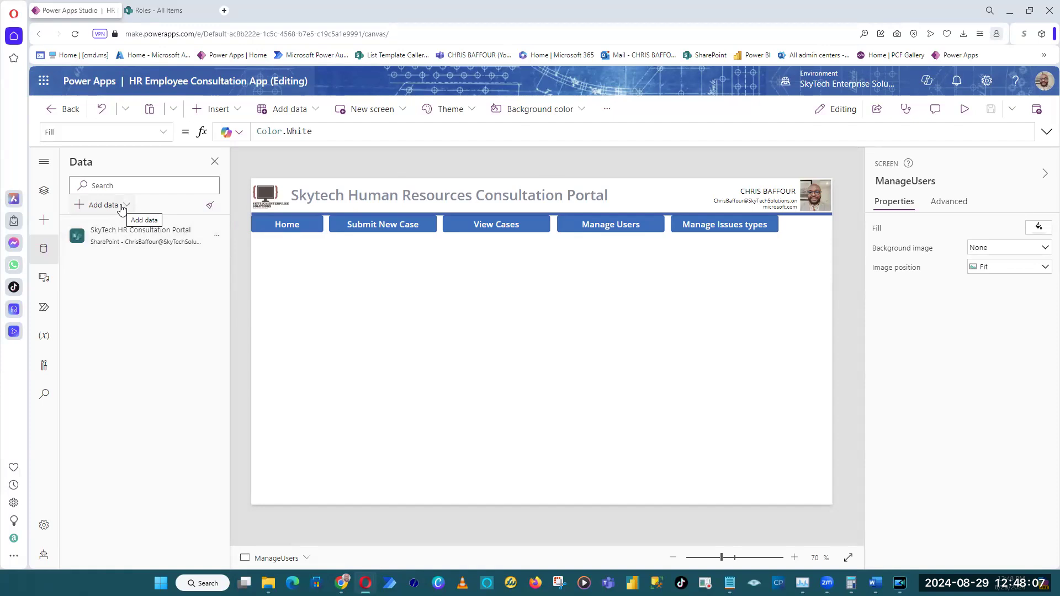
pyautogui.click(44, 163)
pyautogui.click(43, 162)
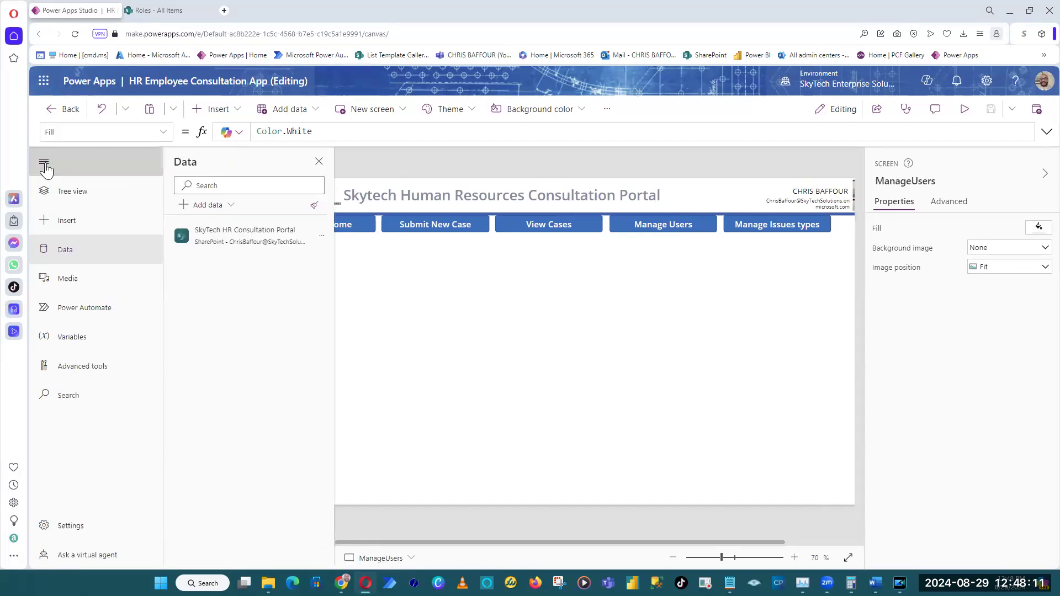
pyautogui.click(43, 191)
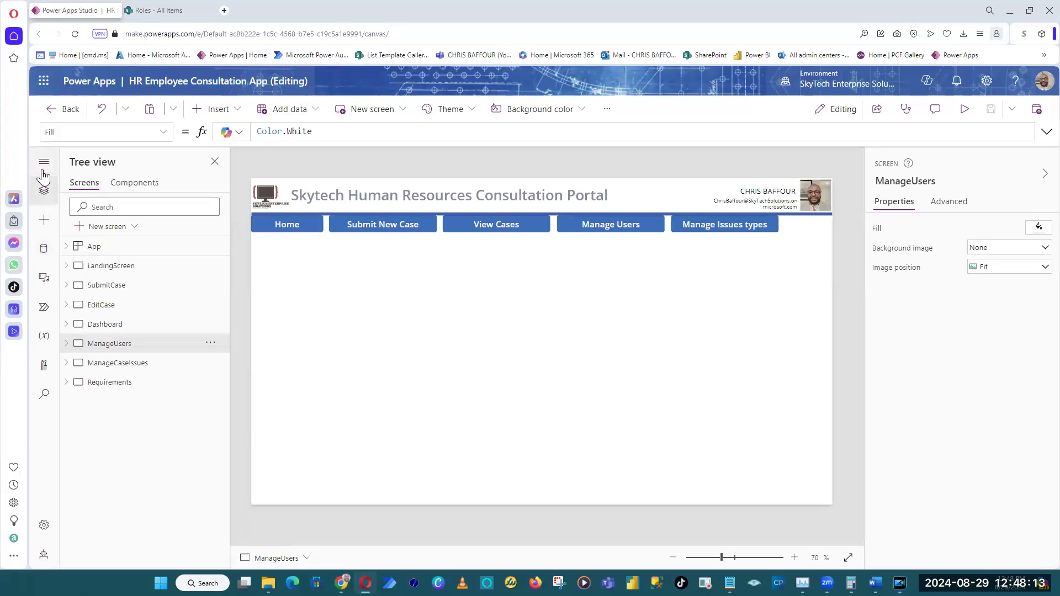
pyautogui.click(44, 162)
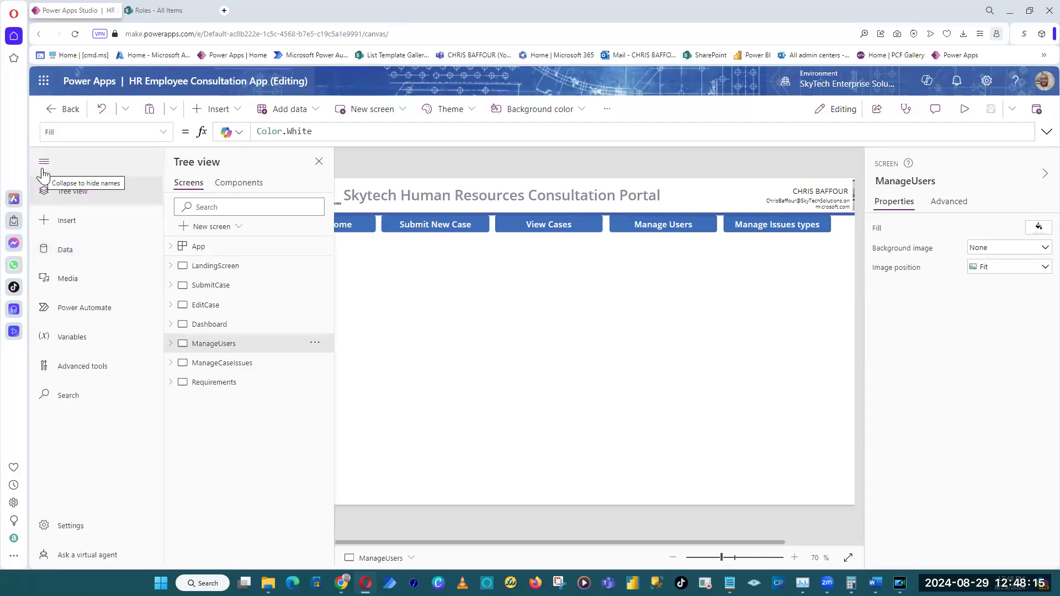
pyautogui.click(44, 164)
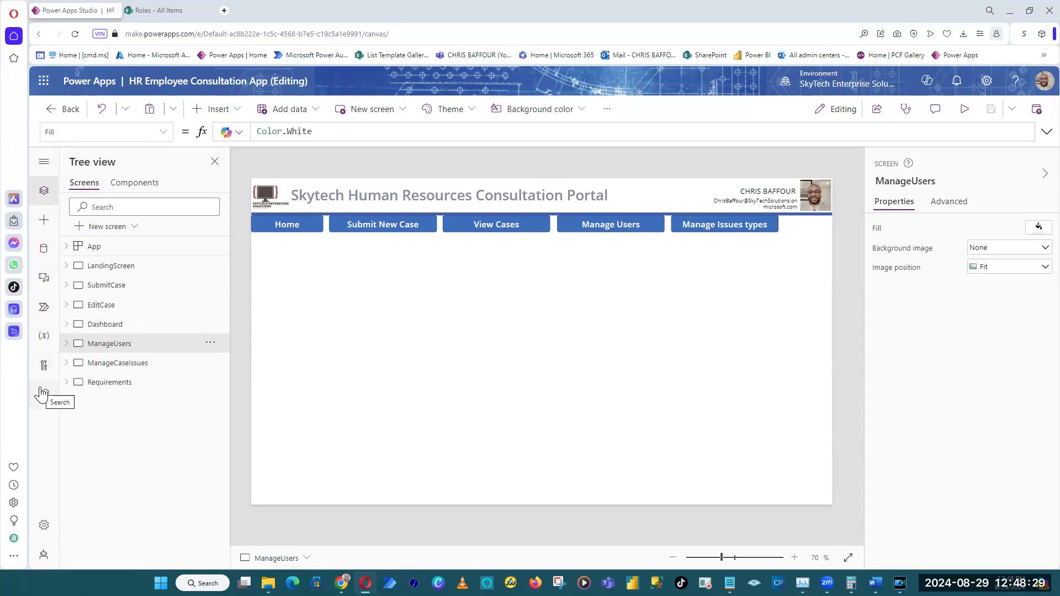
# Search the available data sources for sharepoint and start adding data through the first existing SharePoint connection.
pyautogui.click(47, 250)
pyautogui.click(116, 207)
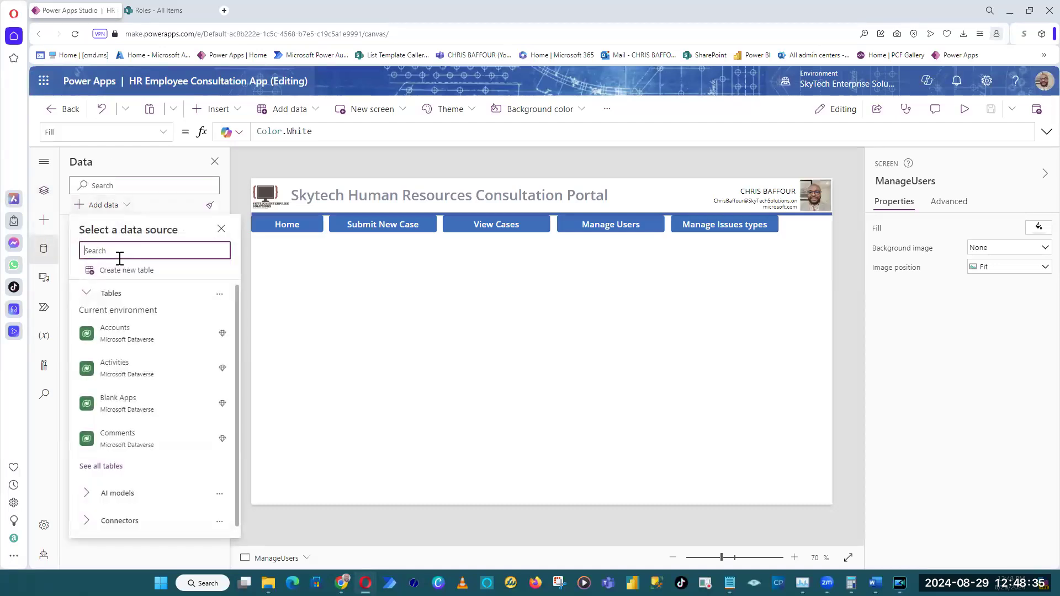
pyautogui.write('sharepoint')
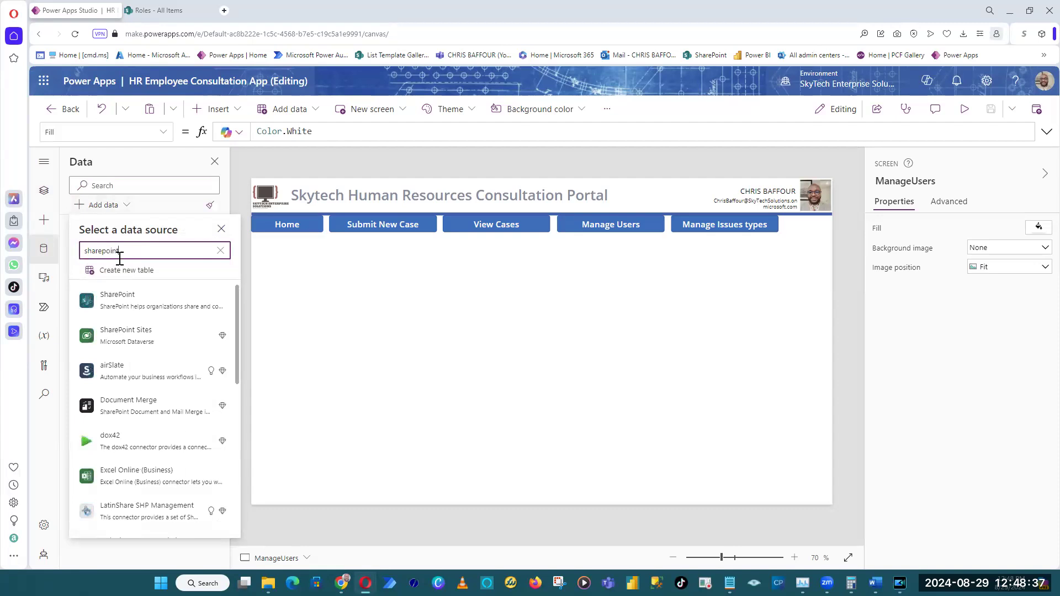
pyautogui.moveTo(175, 340)
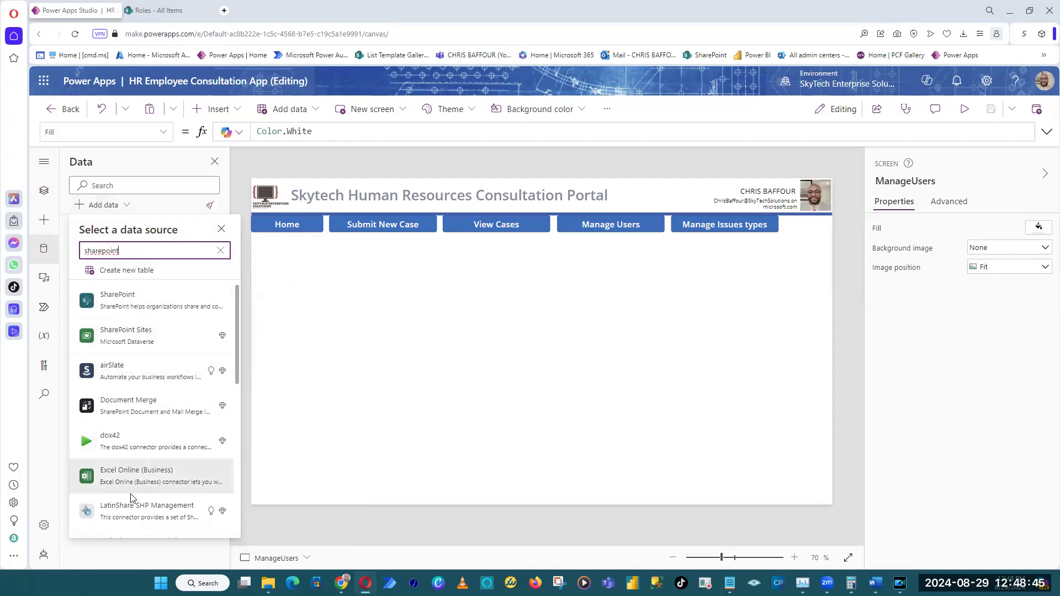
pyautogui.moveTo(162, 485)
pyautogui.scroll(-3, 162, 485)
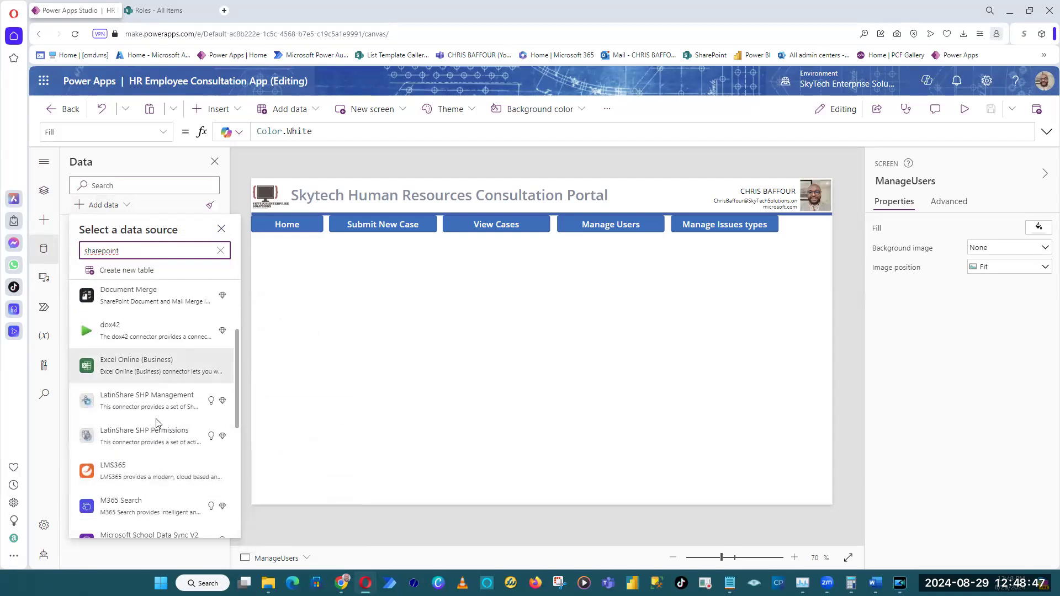
pyautogui.scroll(-4, 149, 495)
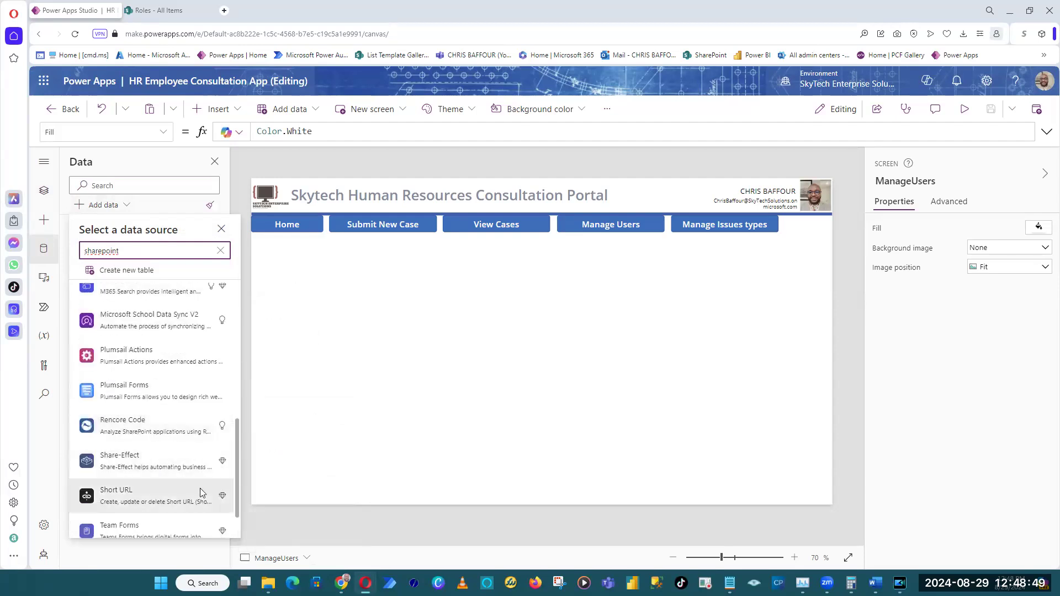
pyautogui.scroll(7, 189, 433)
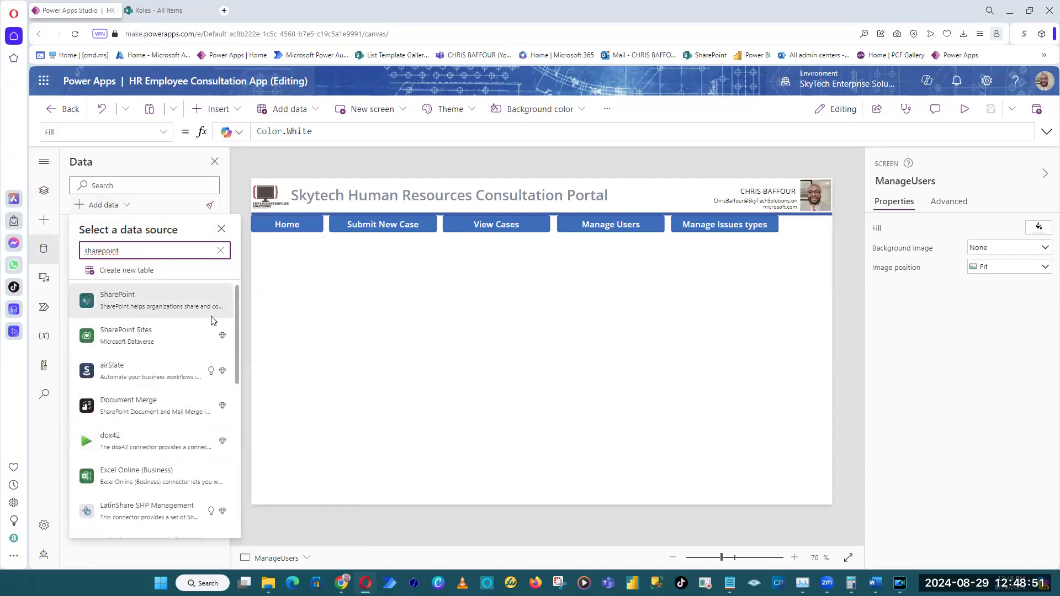
pyautogui.click(172, 292)
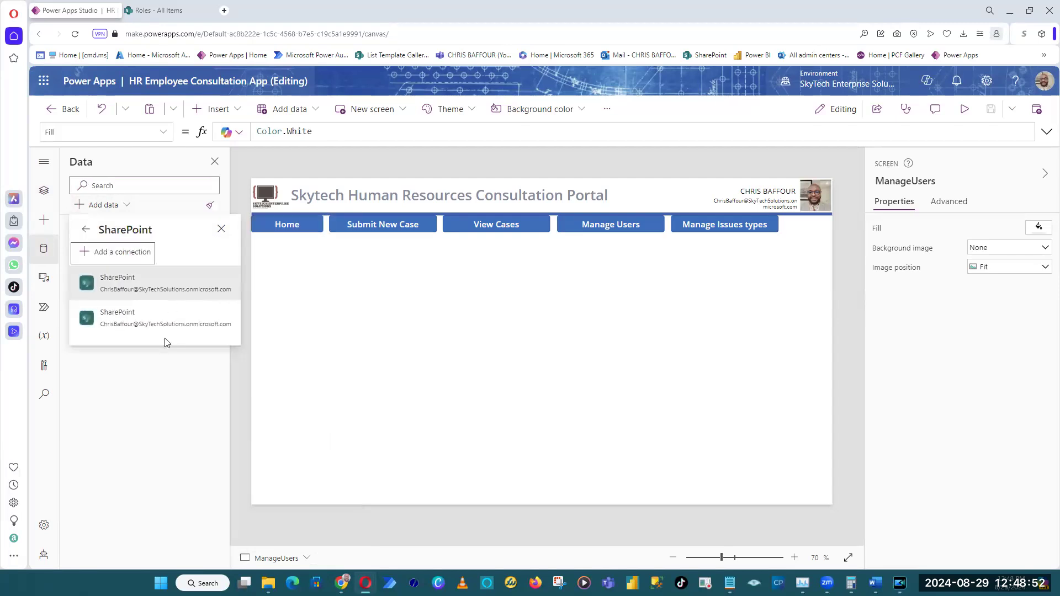
pyautogui.click(119, 288)
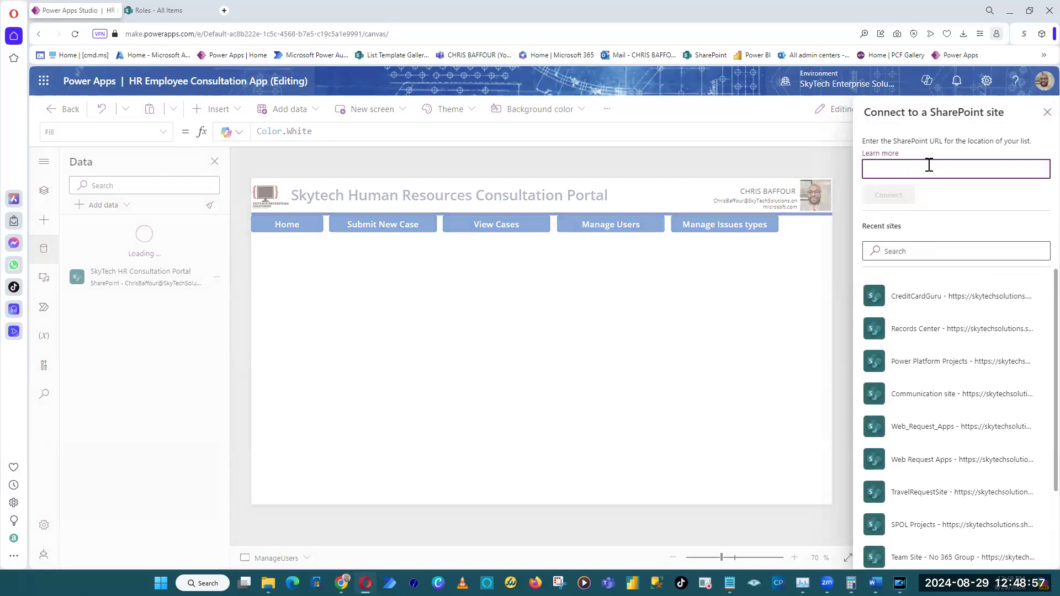
# Connect to the SharePoint site by its pasted URL and add its Roles list as a data source.
pyautogui.hotkey('ctrl', 'v')
pyautogui.click(912, 197)
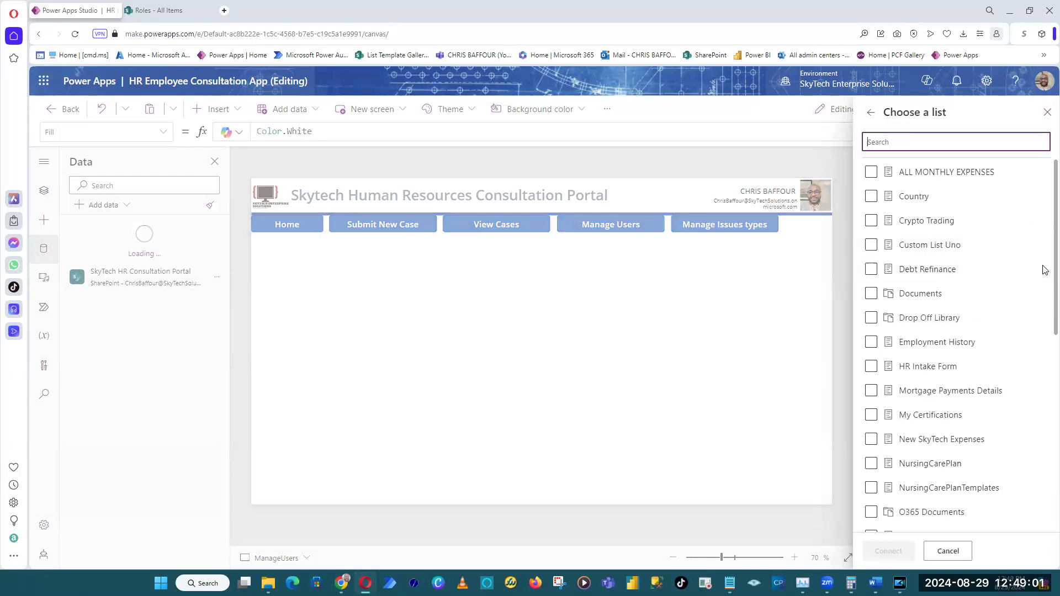
pyautogui.scroll(-7, 1045, 332)
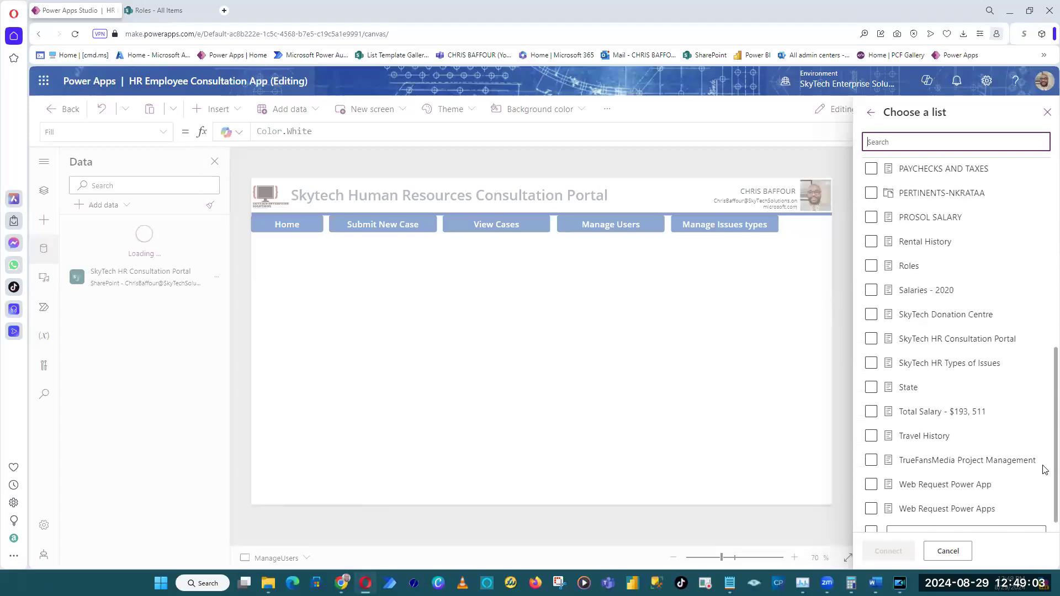
pyautogui.scroll(-1, 1046, 470)
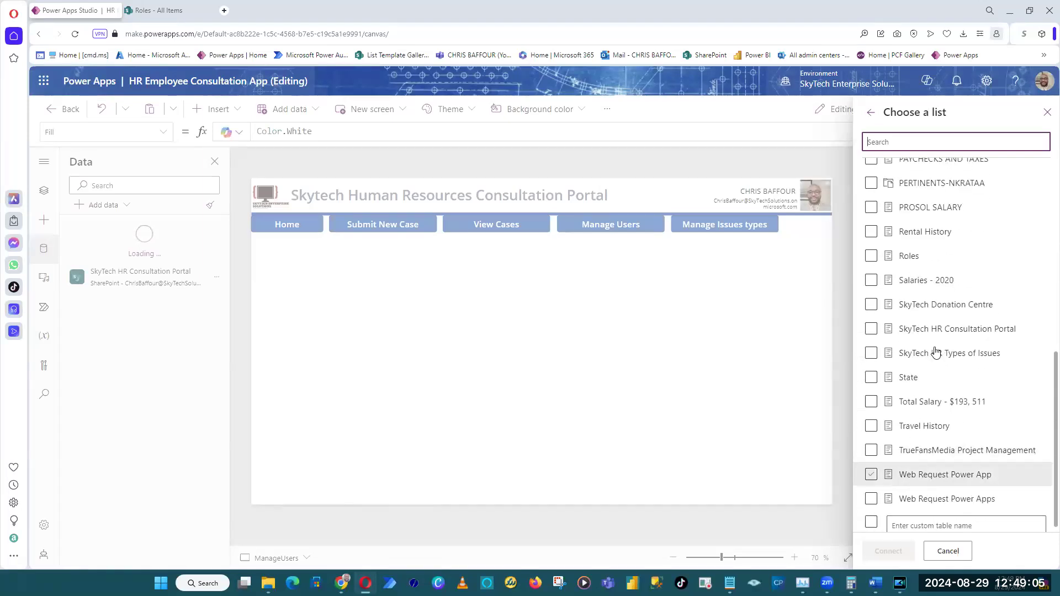
pyautogui.click(872, 256)
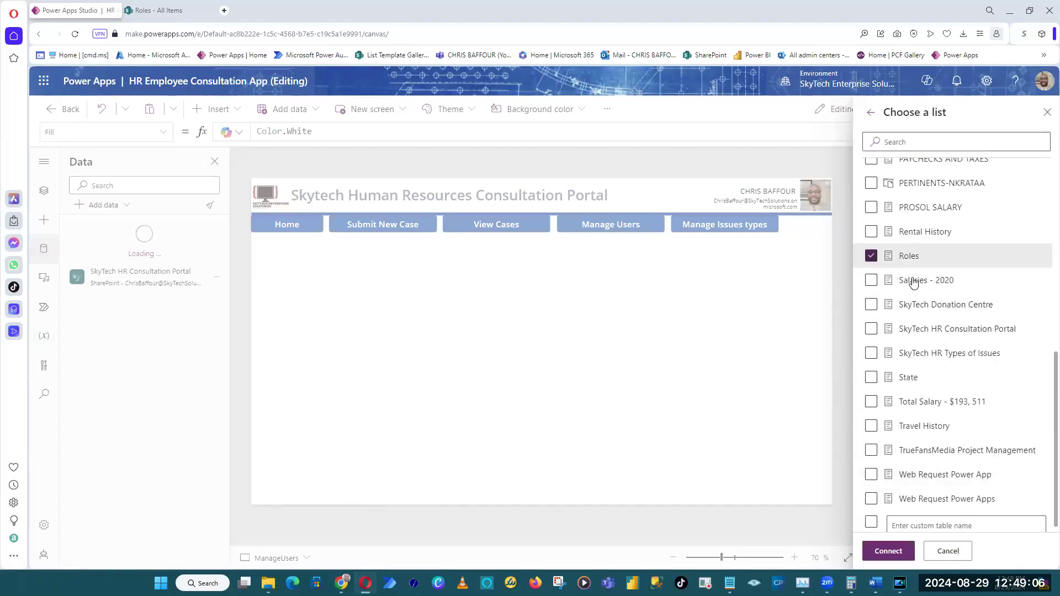
pyautogui.click(887, 552)
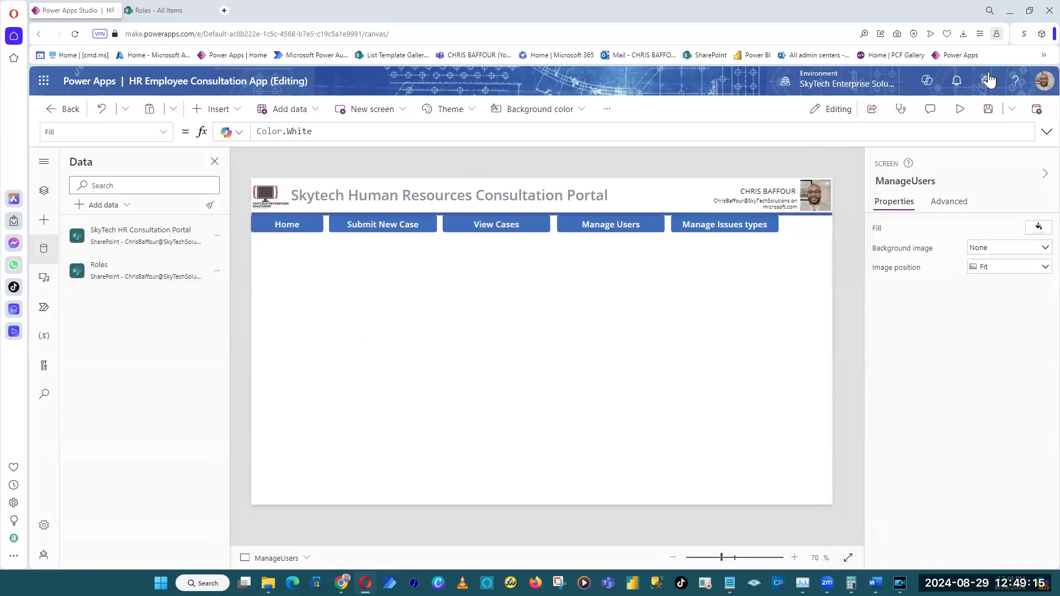
# Save the app, and insert a vertical gallery on the ManageUsers screen with Roles as its data source.
pyautogui.click(987, 110)
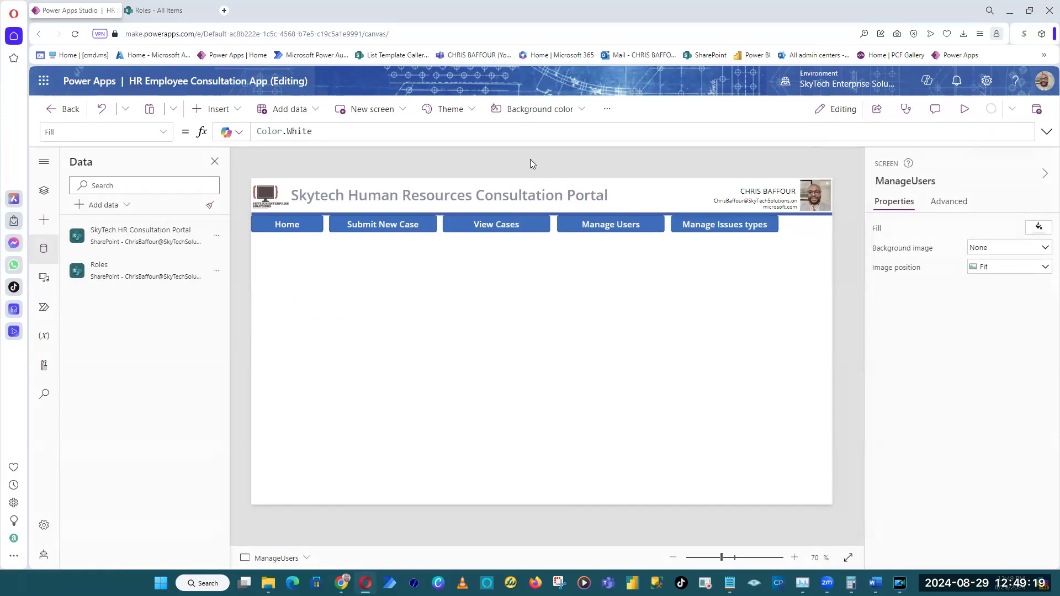
pyautogui.moveTo(997, 110)
pyautogui.click(227, 113)
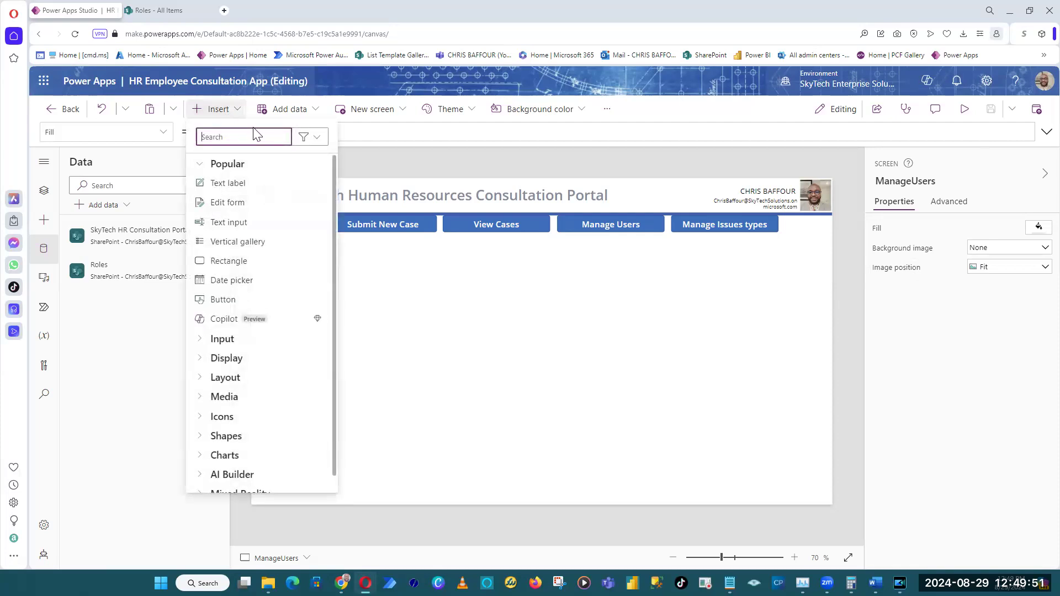
pyautogui.write('galle')
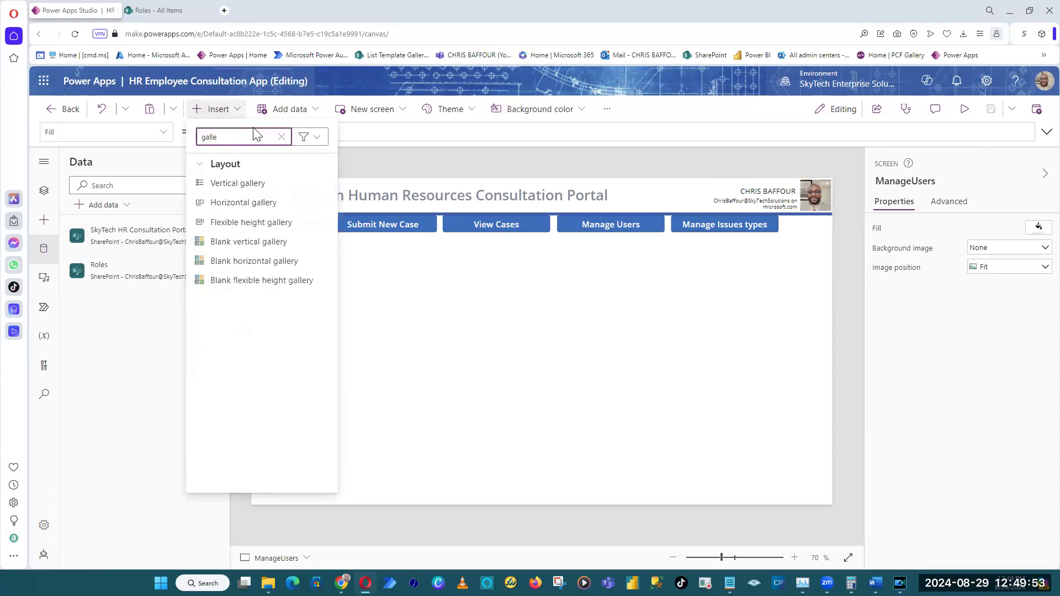
pyautogui.click(277, 184)
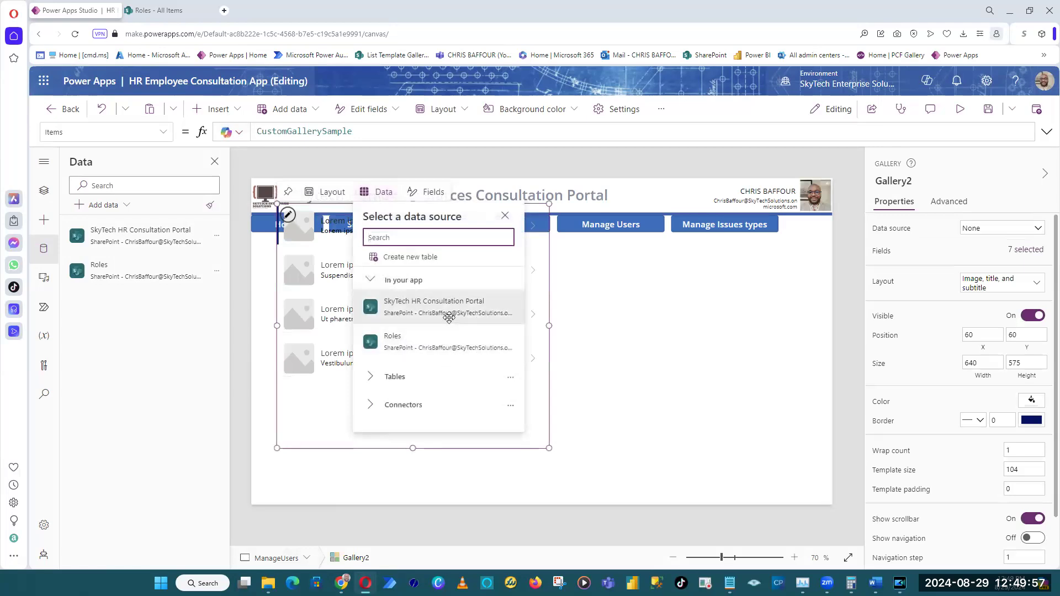
pyautogui.click(437, 350)
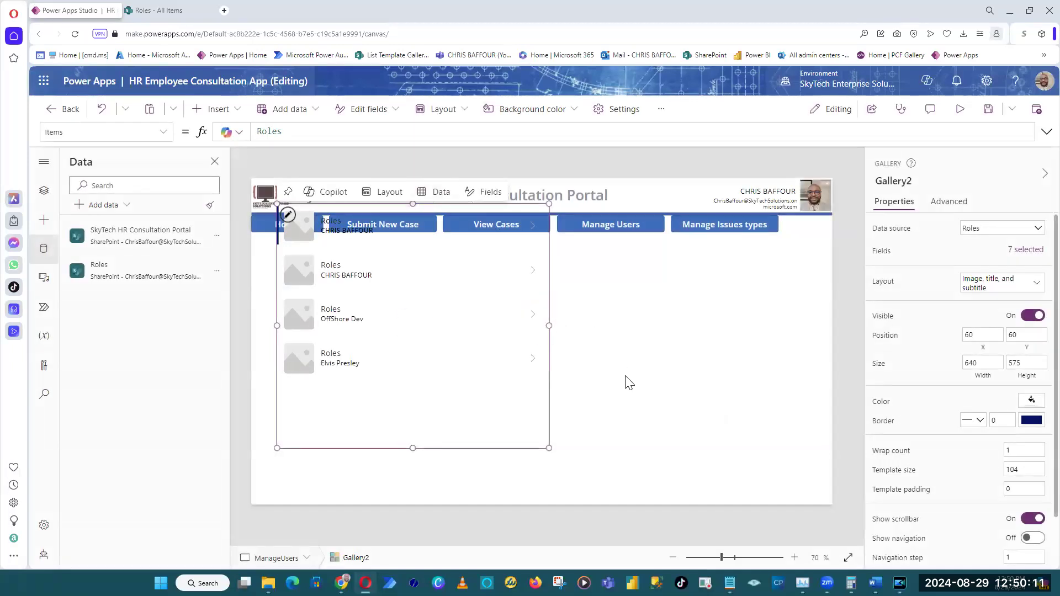
# Place the gallery at about X 688, Y 304 with a height of about 430, and set its layout to Title, subtitle, and body.
pyautogui.moveTo(474, 443); pyautogui.dragTo(746, 487)
pyautogui.moveTo(680, 246); pyautogui.dragTo(679, 309)
pyautogui.click(157, 10)
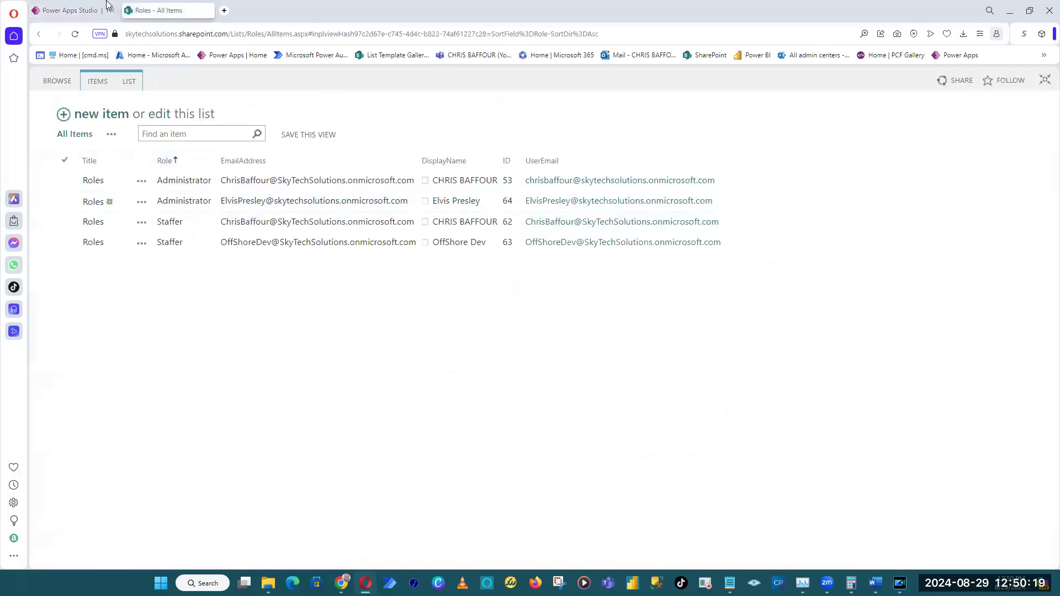
pyautogui.click(106, 7)
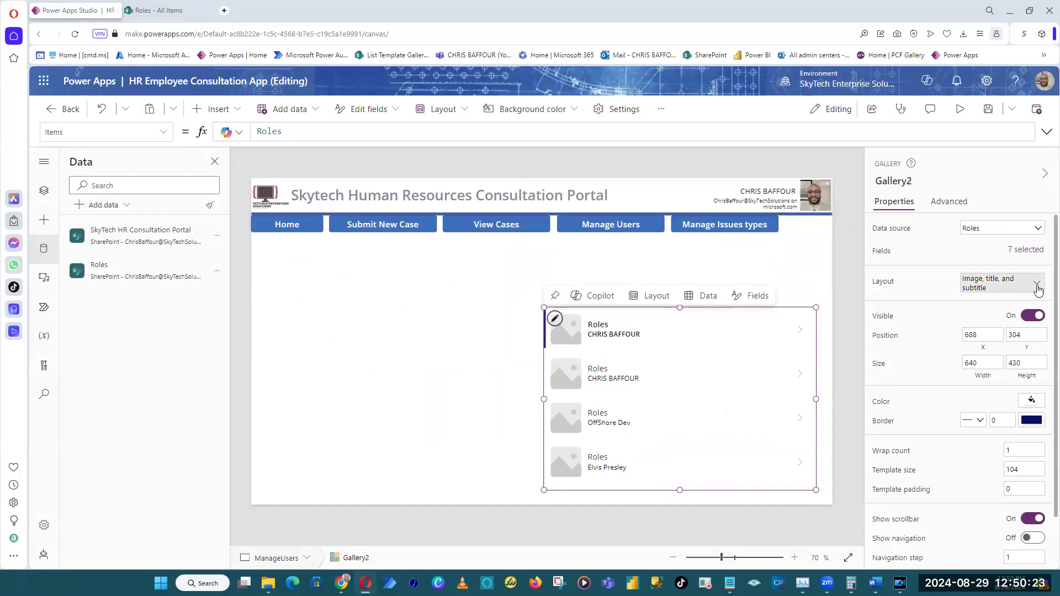
pyautogui.click(1037, 285)
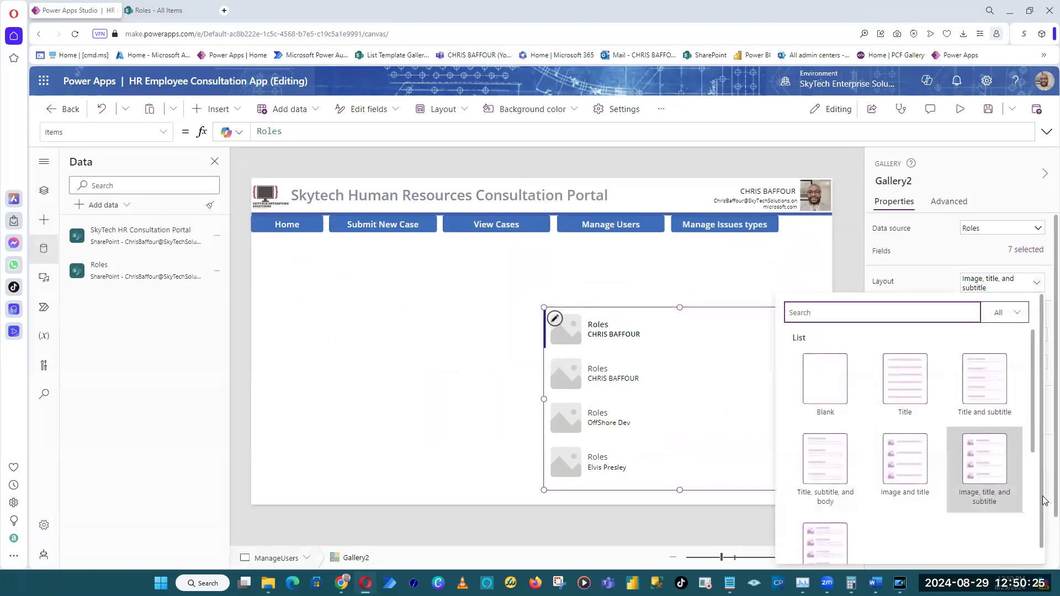
pyautogui.click(835, 502)
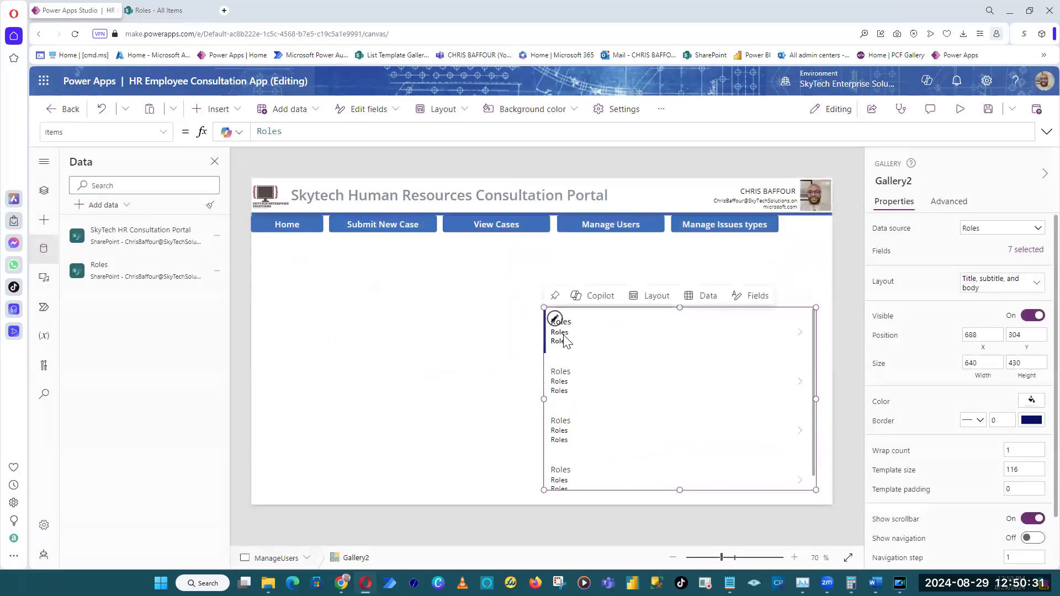
# Shrink the gallery's subtitle label to about 118 by 21 and place it beside the title at about X 247, Y 22.
pyautogui.click(586, 333)
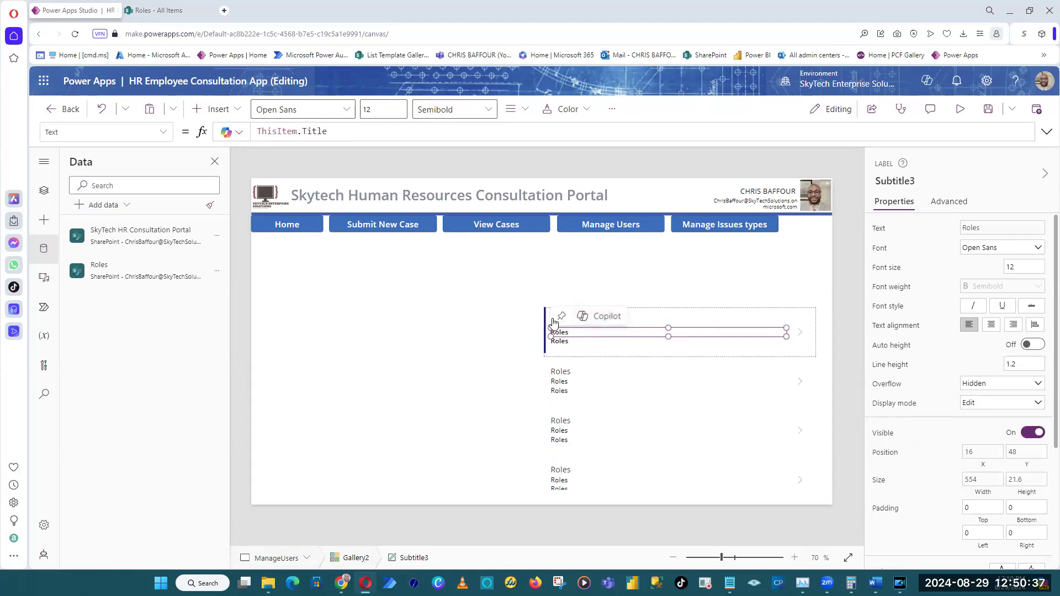
pyautogui.click(524, 331)
pyautogui.click(559, 330)
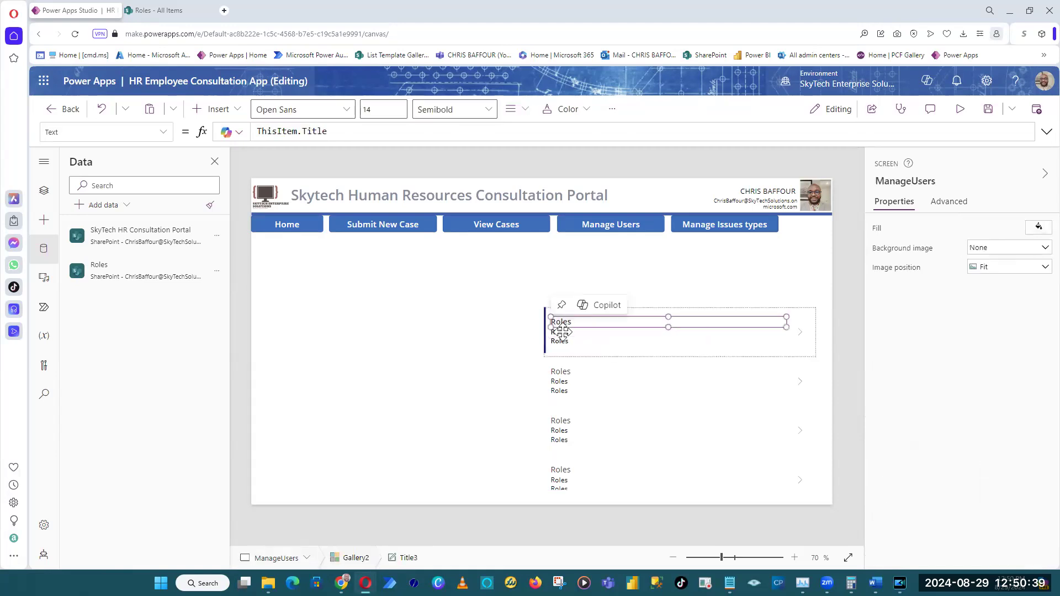
pyautogui.click(560, 334)
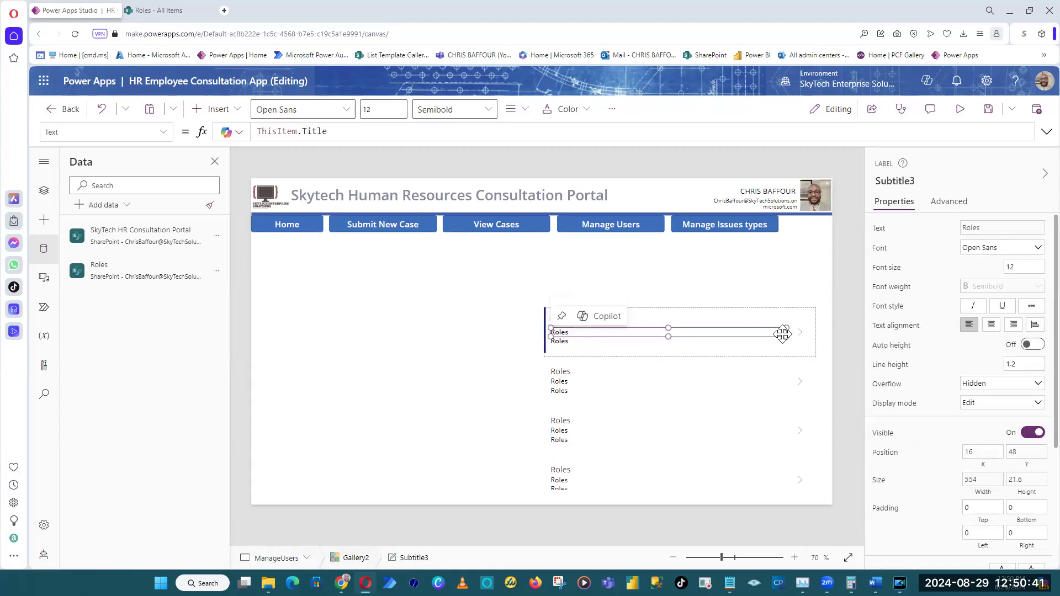
pyautogui.moveTo(785, 333); pyautogui.dragTo(692, 323)
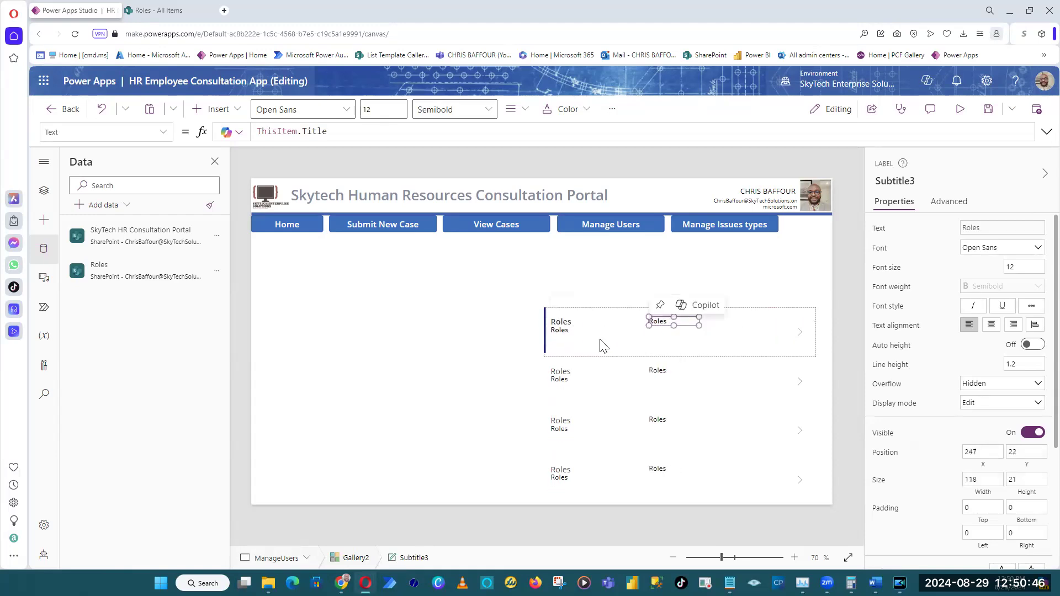
# Try deleting the gallery's body label and title label, undoing each deletion.
pyautogui.click(562, 334)
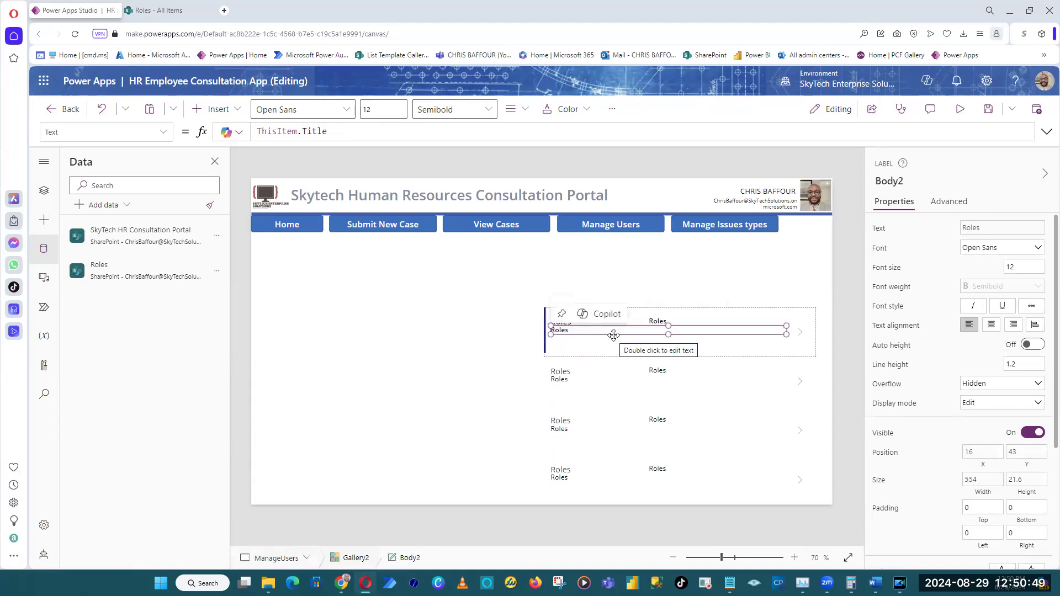
pyautogui.press('Delete')
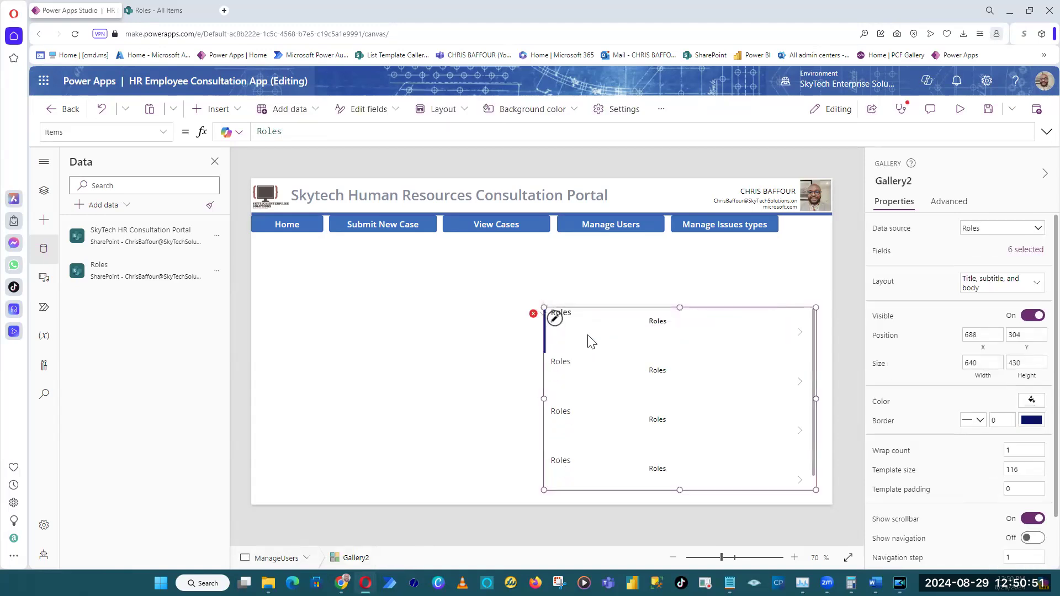
pyautogui.hotkey('ctrl', 'z')
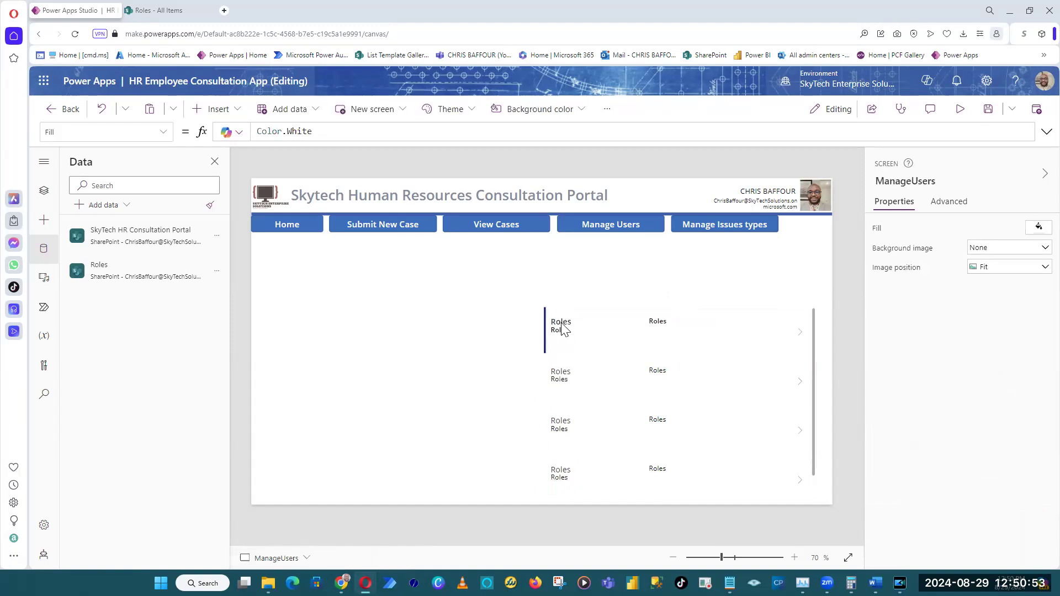
pyautogui.click(562, 325)
pyautogui.press('Delete')
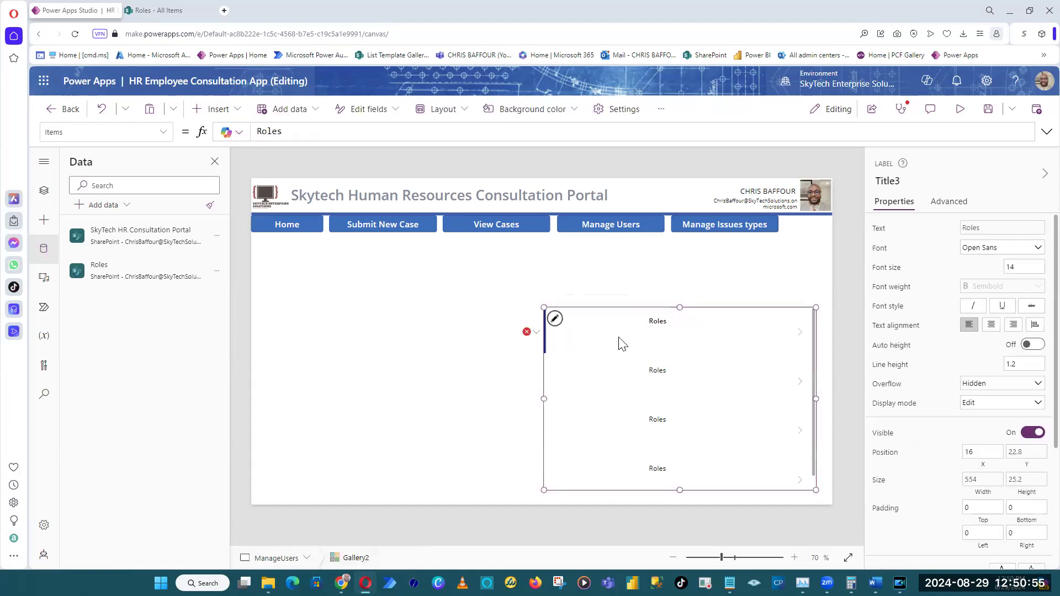
pyautogui.hotkey('ctrl', 'z')
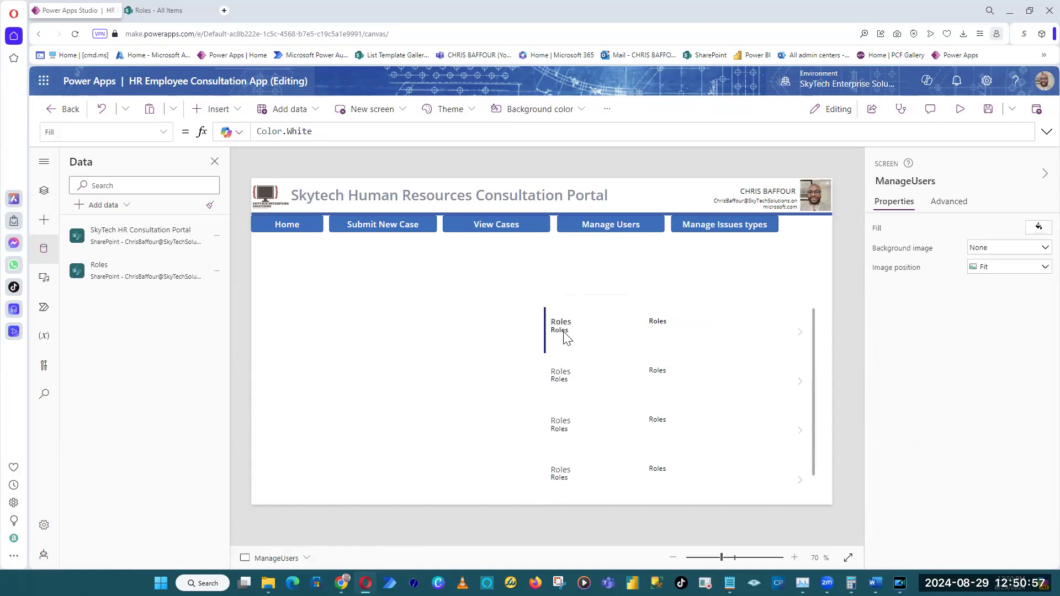
# Shrink the gallery's body label to about 99 by 23 and turn off its visibility.
pyautogui.click(562, 333)
pyautogui.moveTo(787, 334); pyautogui.dragTo(593, 334)
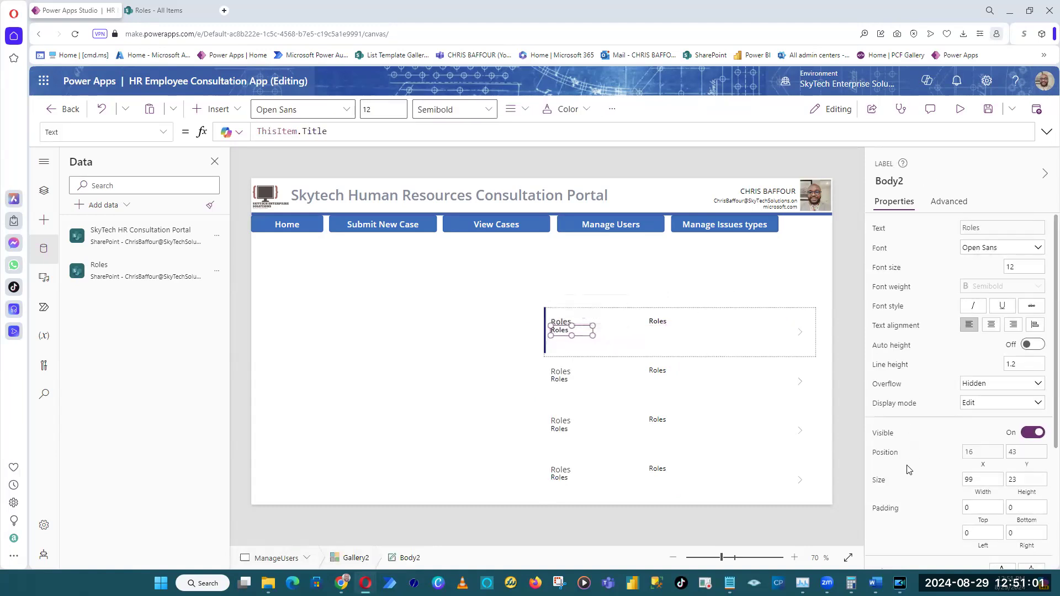
pyautogui.click(1032, 432)
pyautogui.click(848, 275)
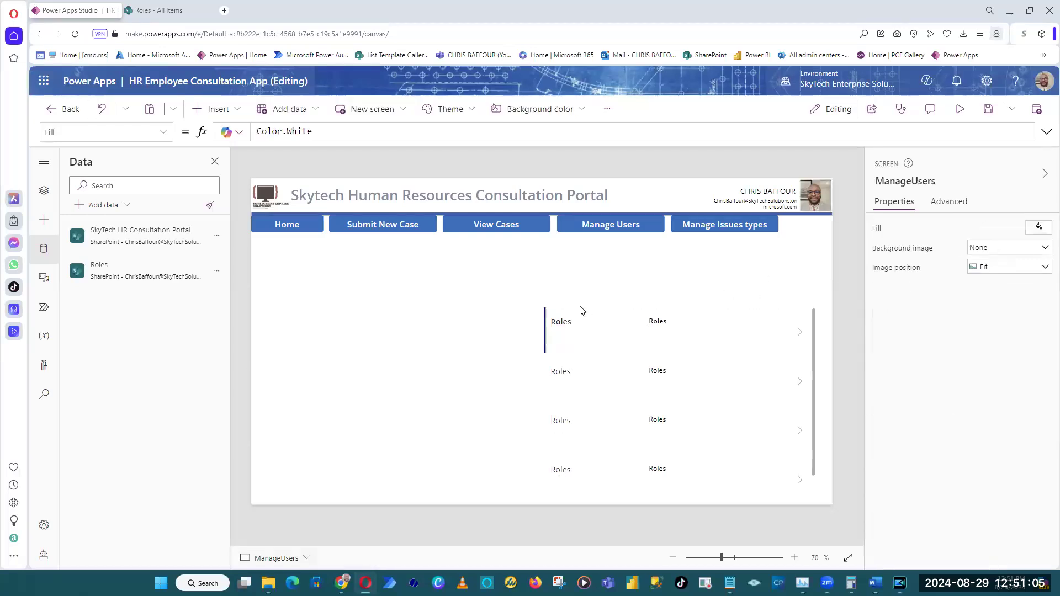
# Narrow the gallery's title label to about 164 by 21, and check the columns of the SharePoint Roles list.
pyautogui.click(567, 320)
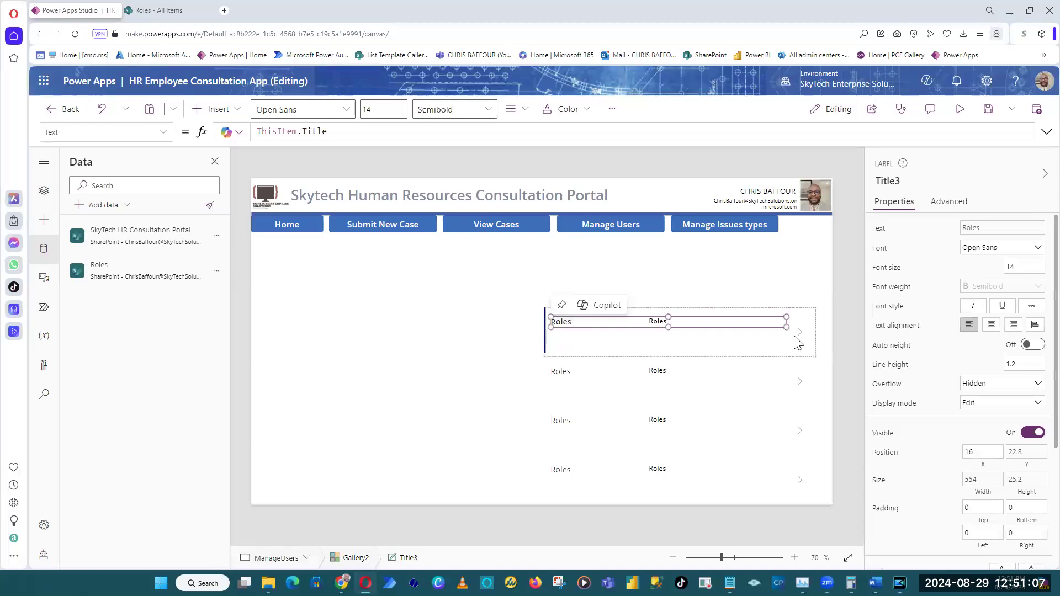
pyautogui.moveTo(783, 322); pyautogui.dragTo(620, 319)
pyautogui.click(156, 11)
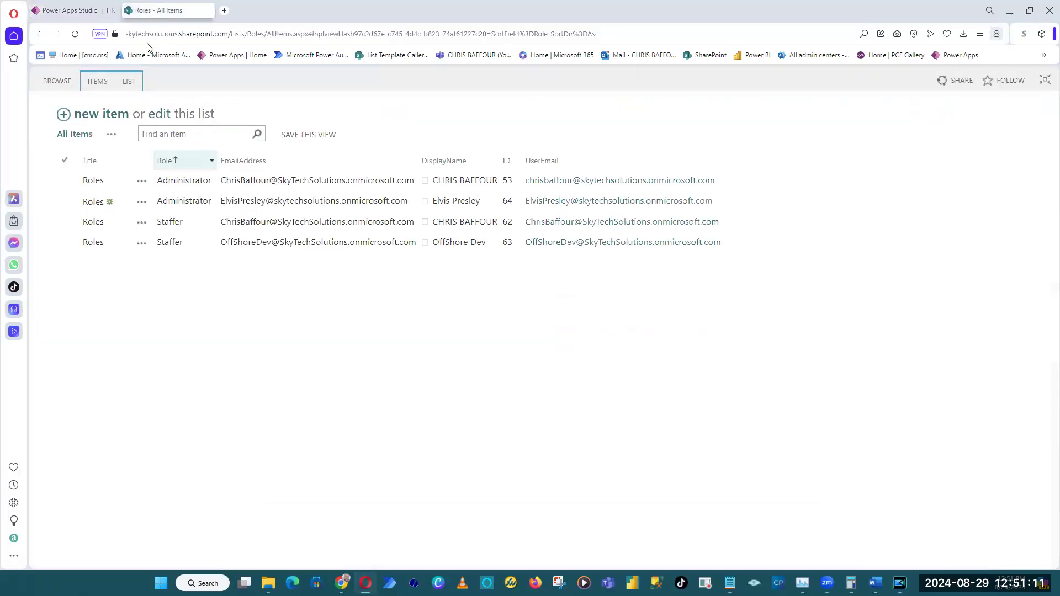
pyautogui.click(66, 10)
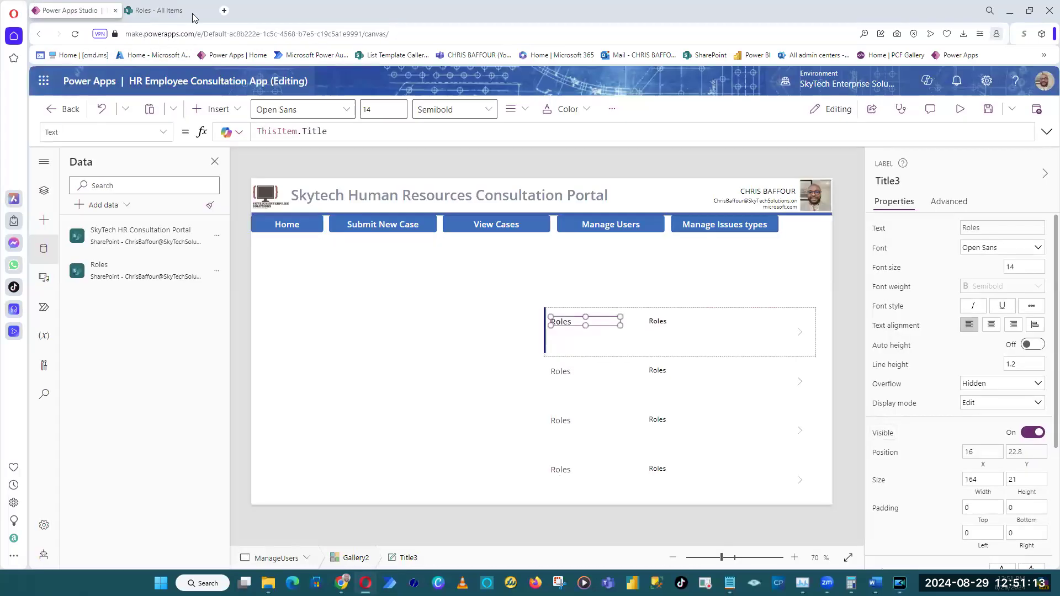
# Set the title label's text formula to ThisItem.DisplayName.DisplayName, checking the column name in the Roles list.
pyautogui.doubleClick(313, 131)
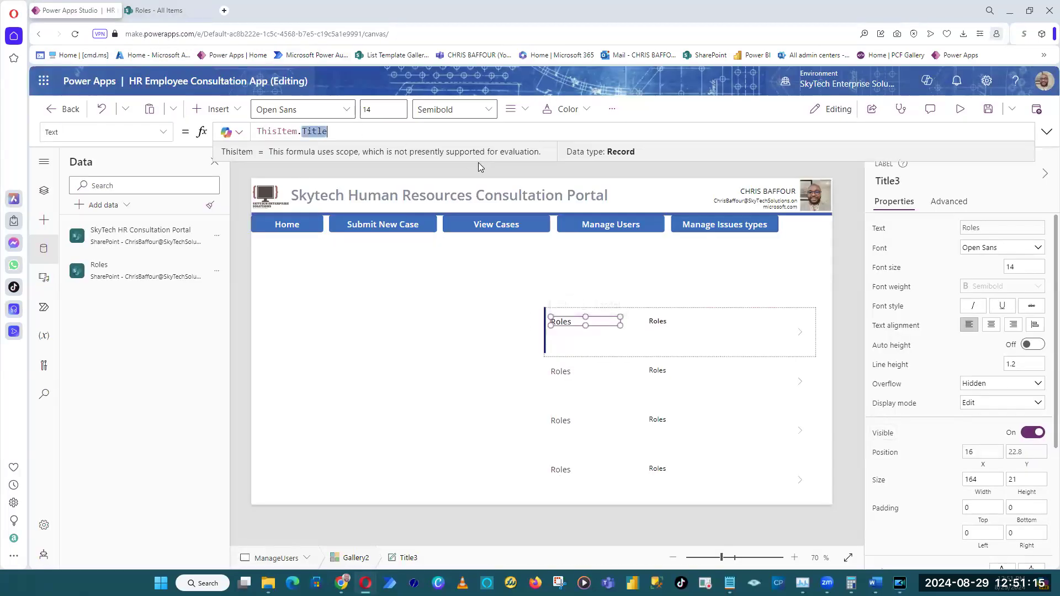
pyautogui.click(159, 11)
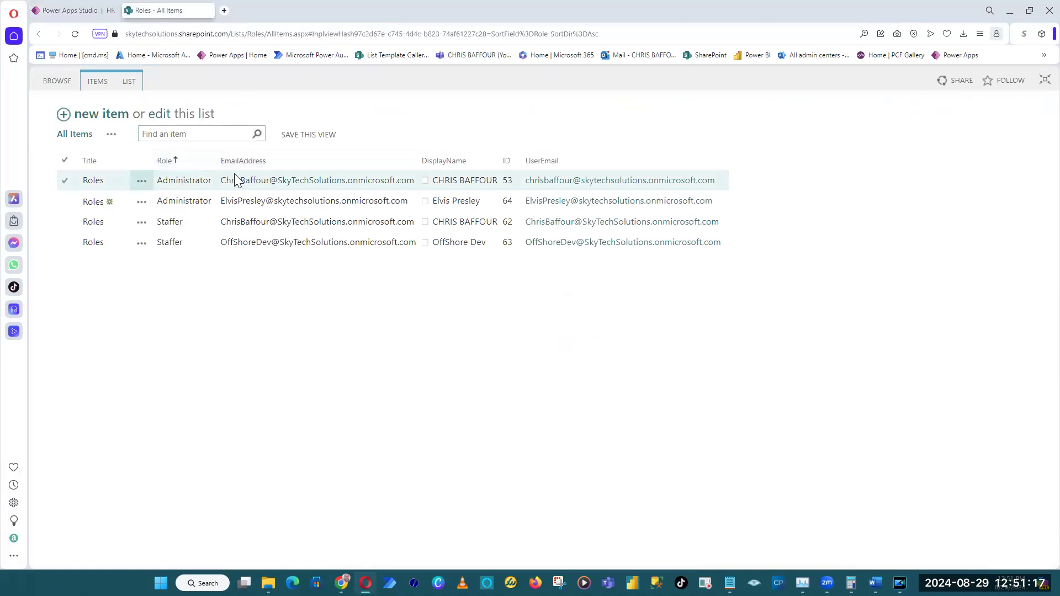
pyautogui.click(88, 5)
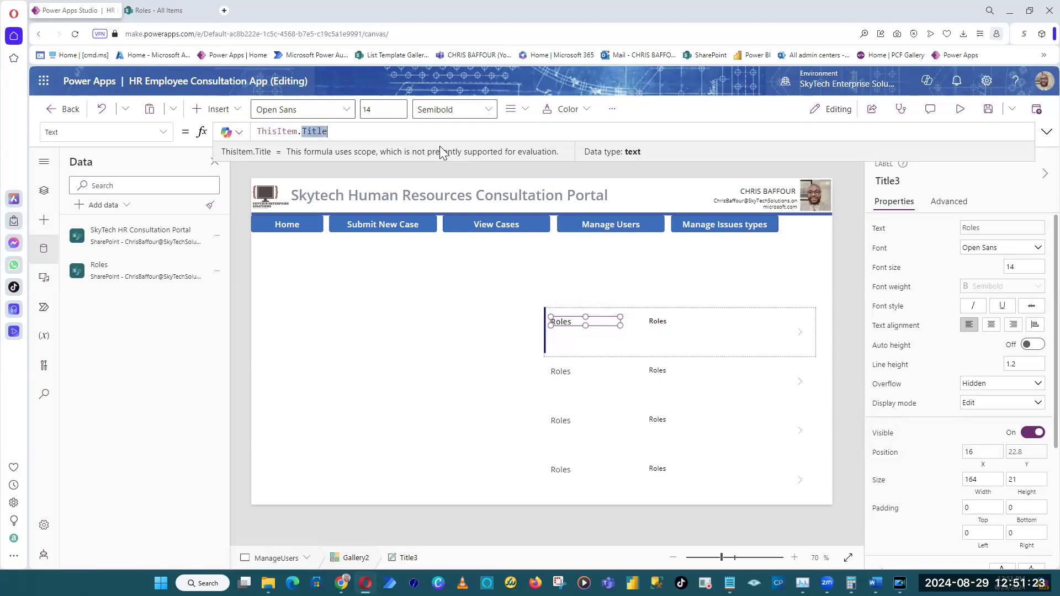
pyautogui.write('Display')
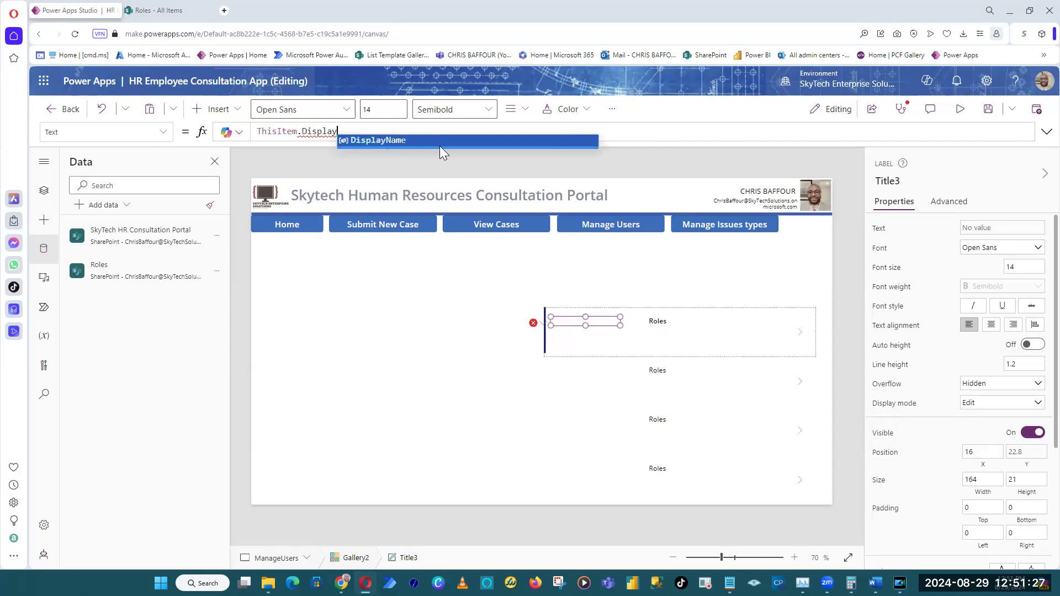
pyautogui.click(440, 146)
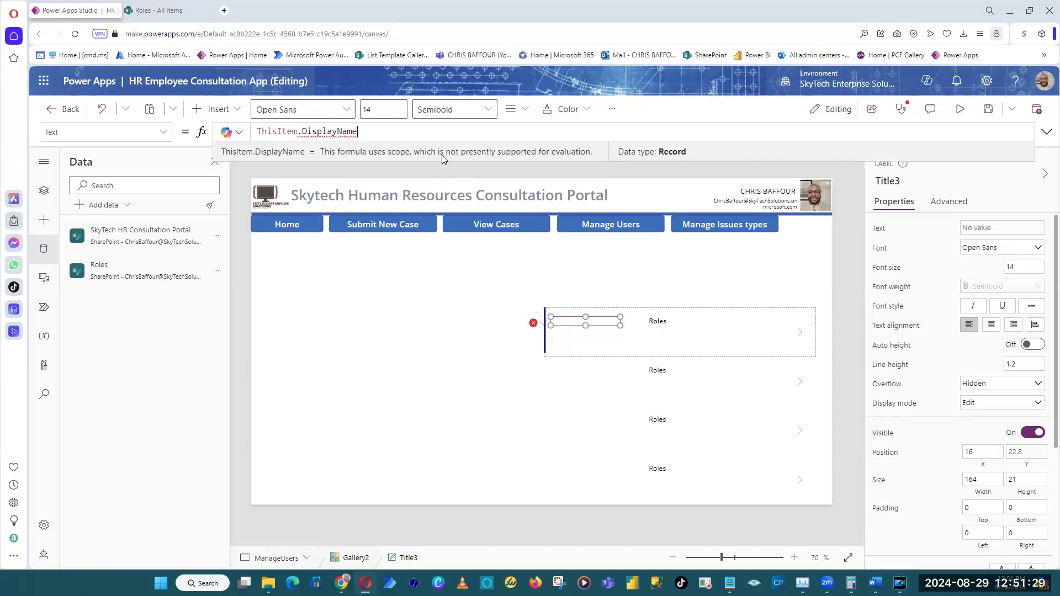
pyautogui.write('.')
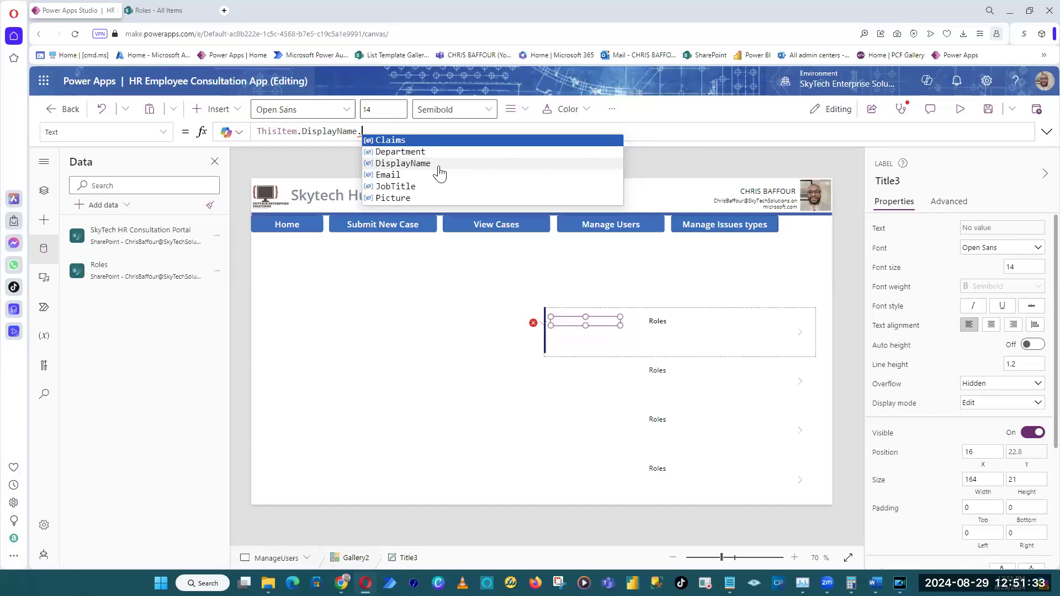
pyautogui.click(440, 165)
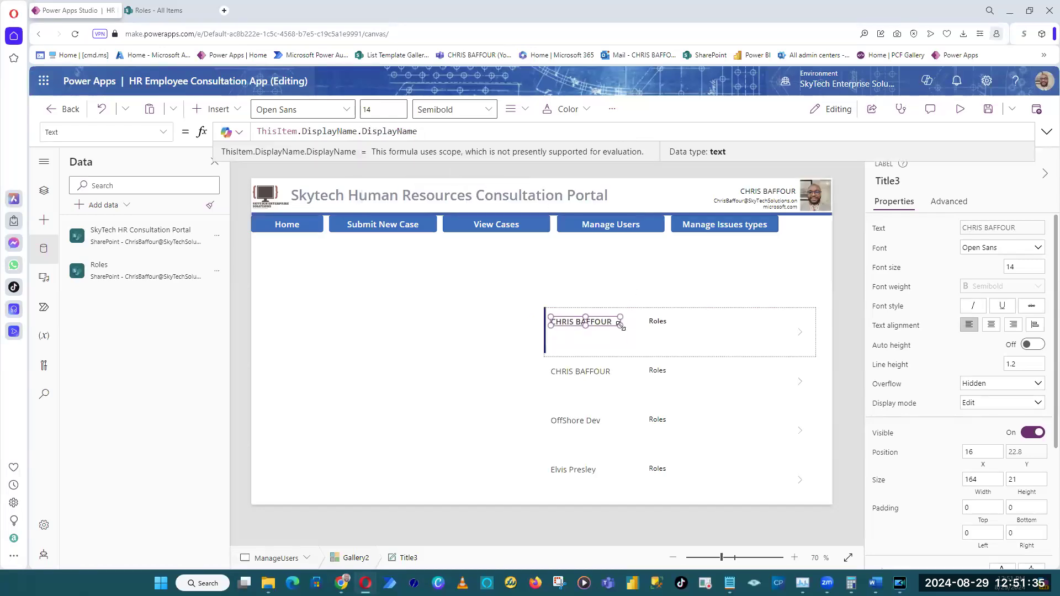
# Enlarge the title label to about 176 by 44 and widen the subtitle label to about 140.
pyautogui.moveTo(621, 324); pyautogui.dragTo(625, 336)
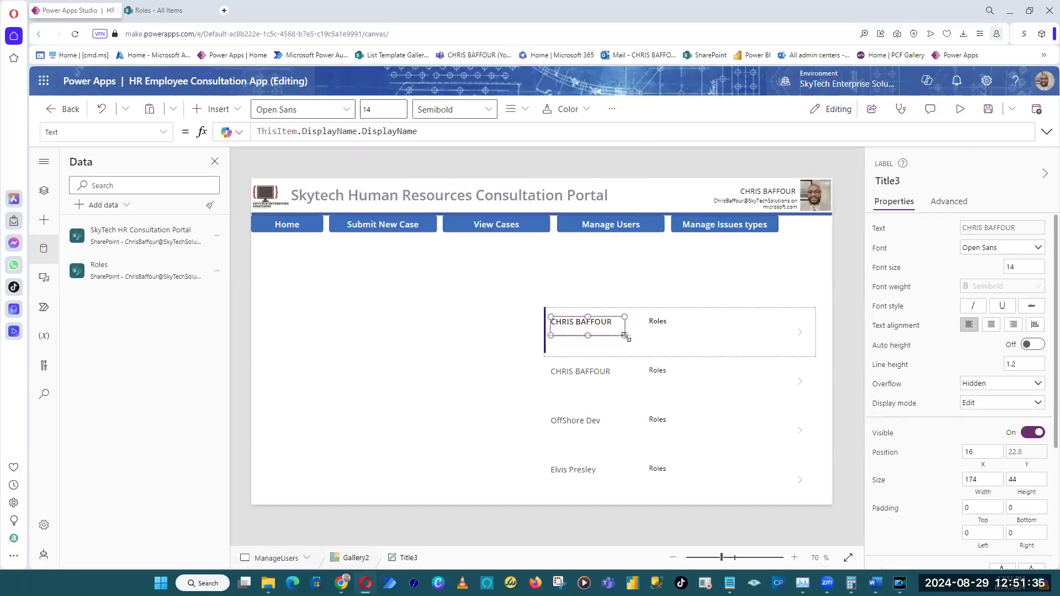
pyautogui.click(663, 324)
pyautogui.moveTo(699, 326); pyautogui.dragTo(710, 335)
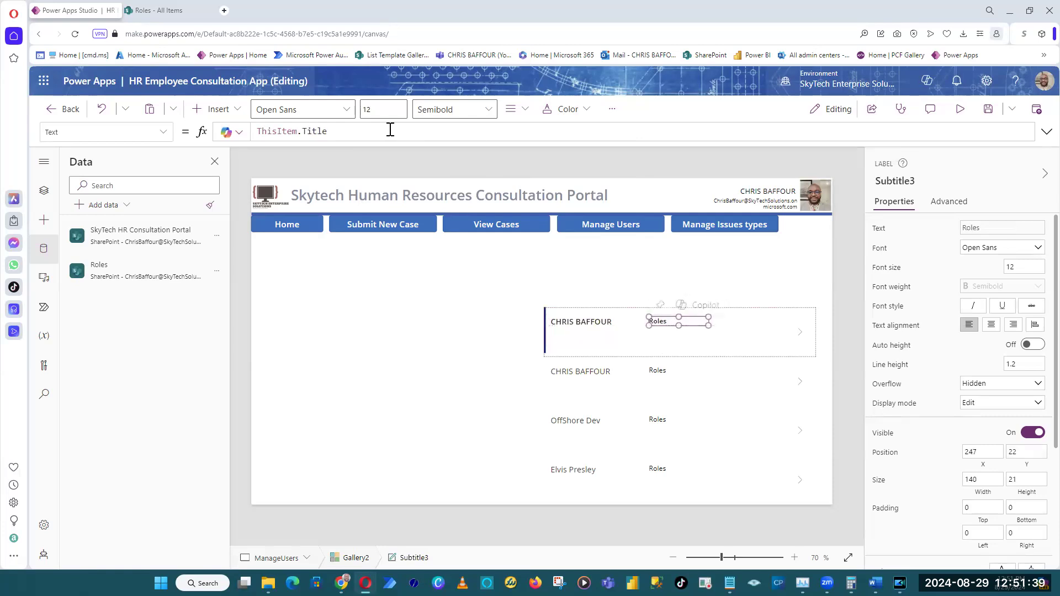
# Set the subtitle label's text formula to ThisItem.Role.Value, checking the column name in the SharePoint Roles list.
pyautogui.click(171, 15)
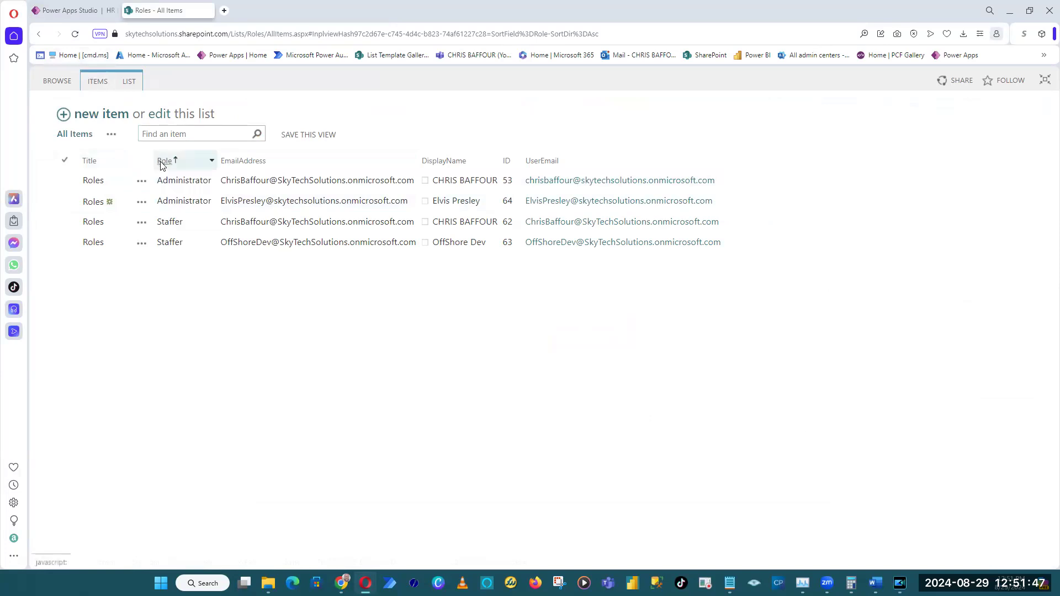
pyautogui.click(71, 10)
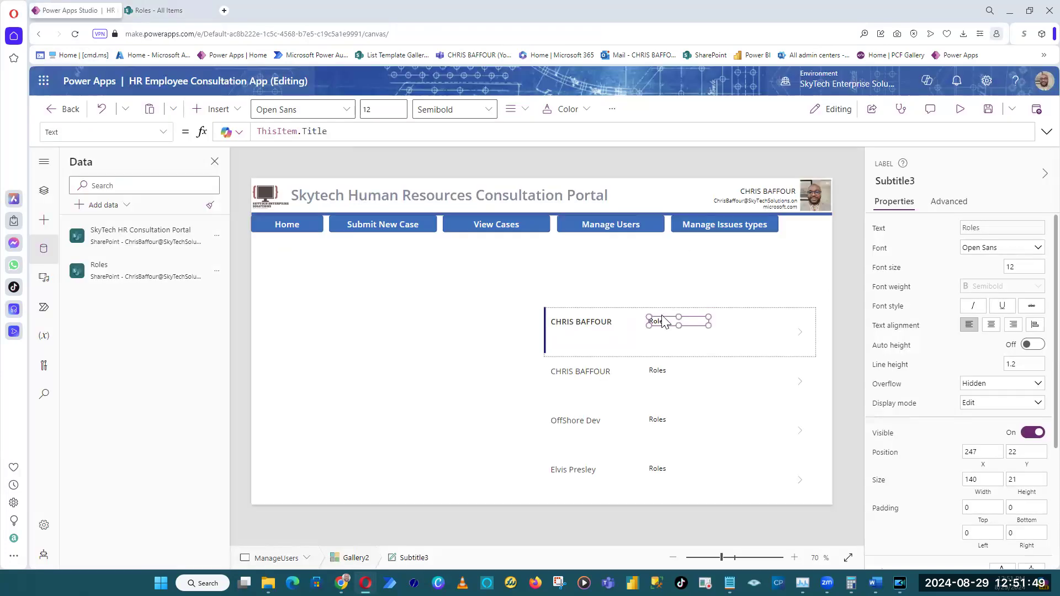
pyautogui.doubleClick(322, 134)
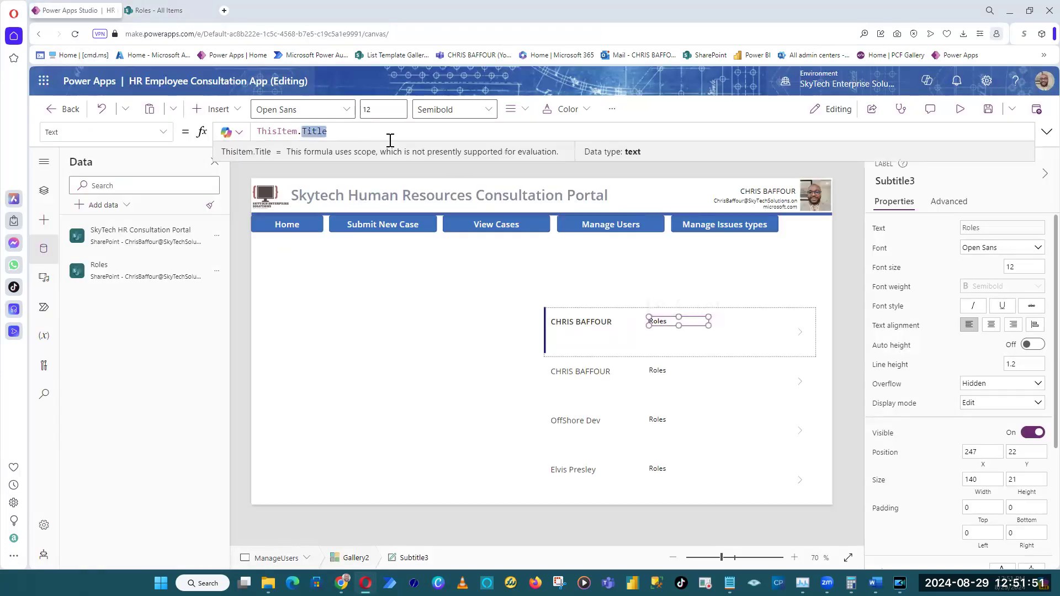
pyautogui.write('Role')
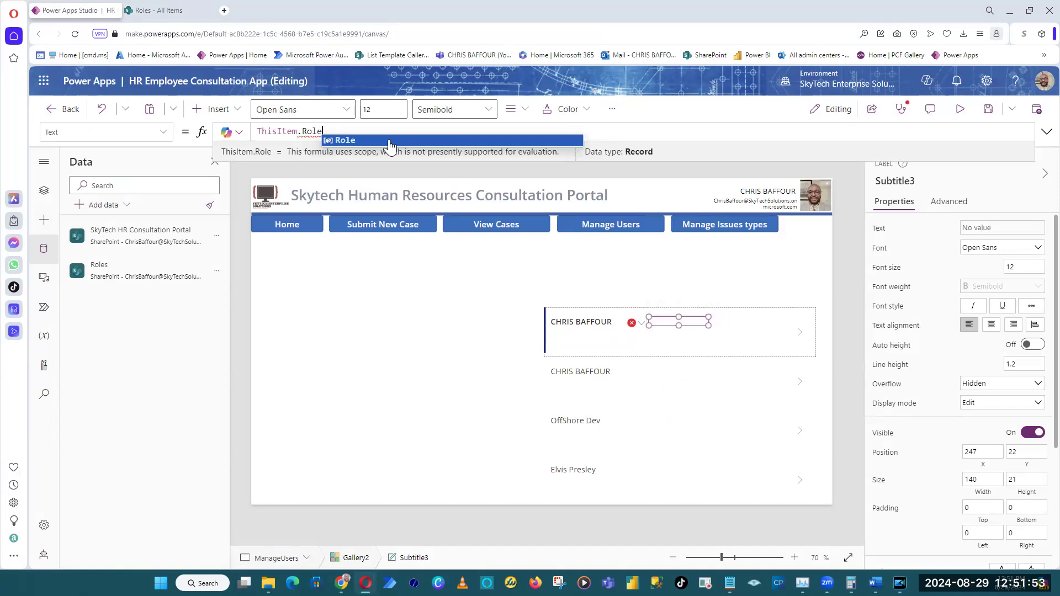
pyautogui.click(389, 142)
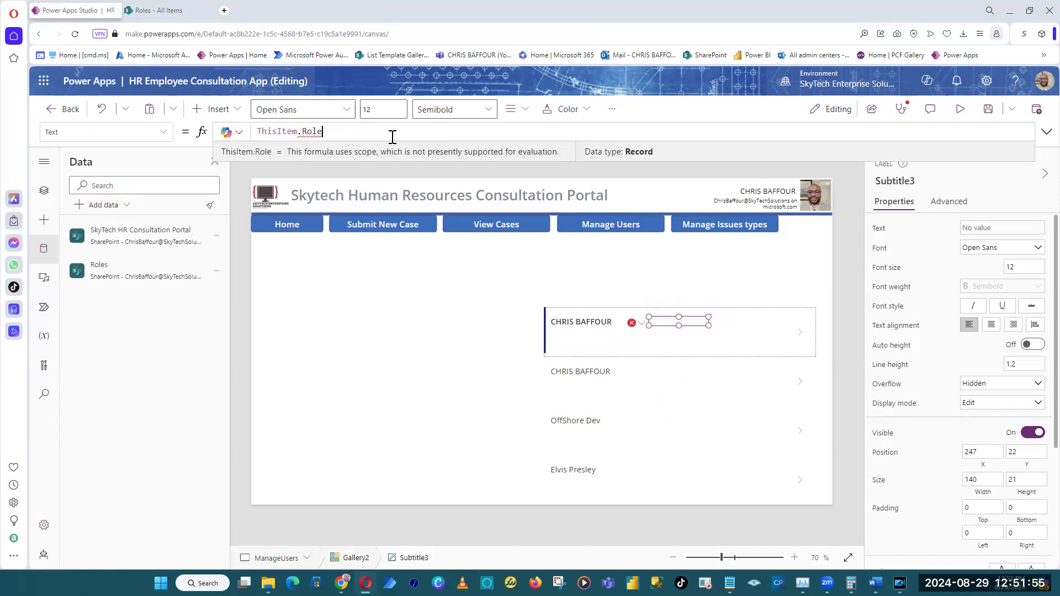
pyautogui.write('.Value')
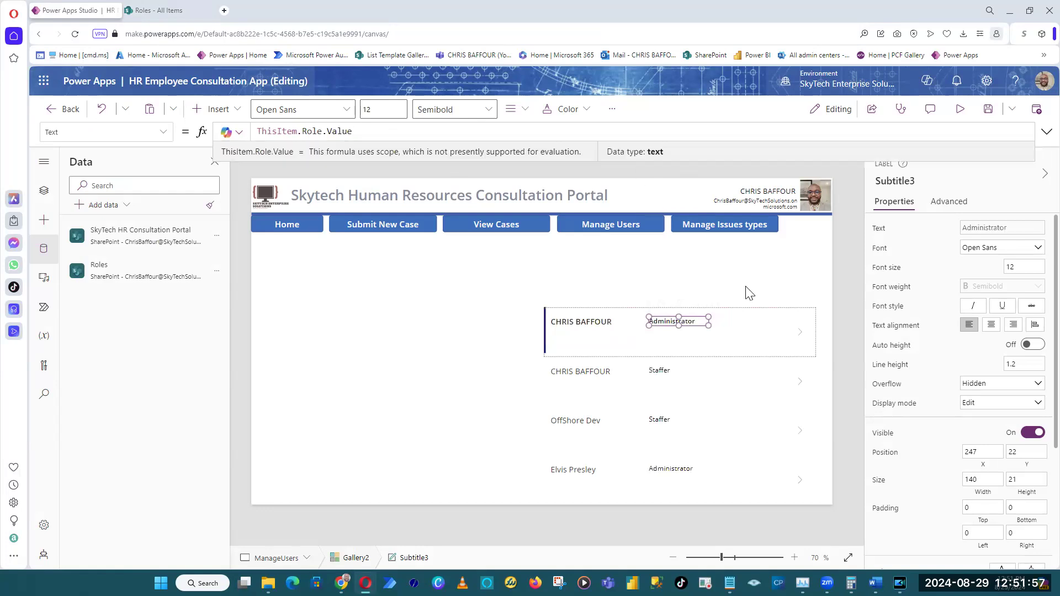
pyautogui.moveTo(709, 325); pyautogui.dragTo(750, 331)
pyautogui.click(599, 327)
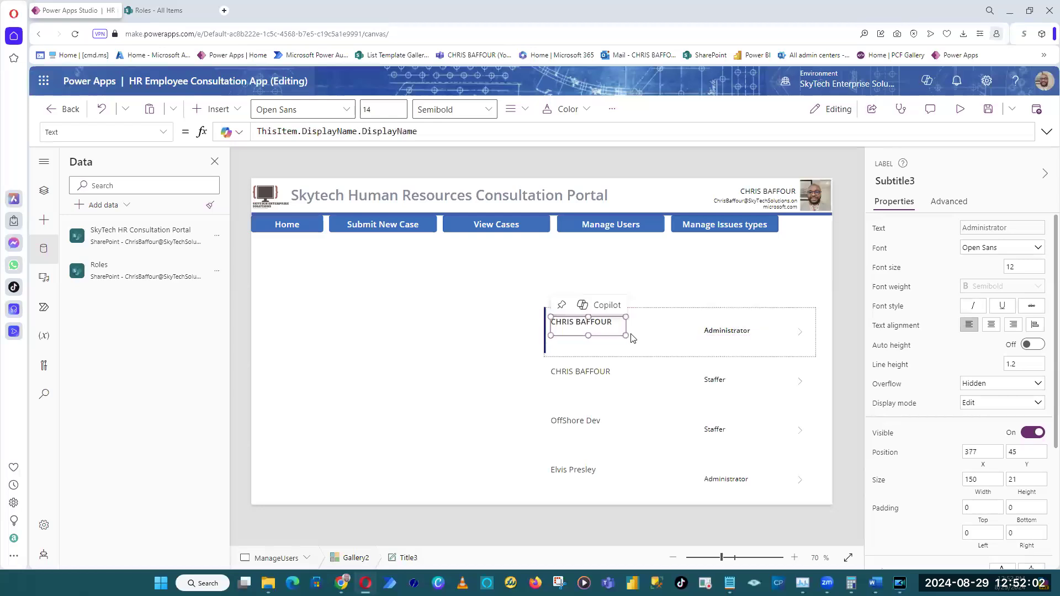
pyautogui.click(757, 333)
pyautogui.hotkey('ctrl', 'z')
pyautogui.click(851, 330)
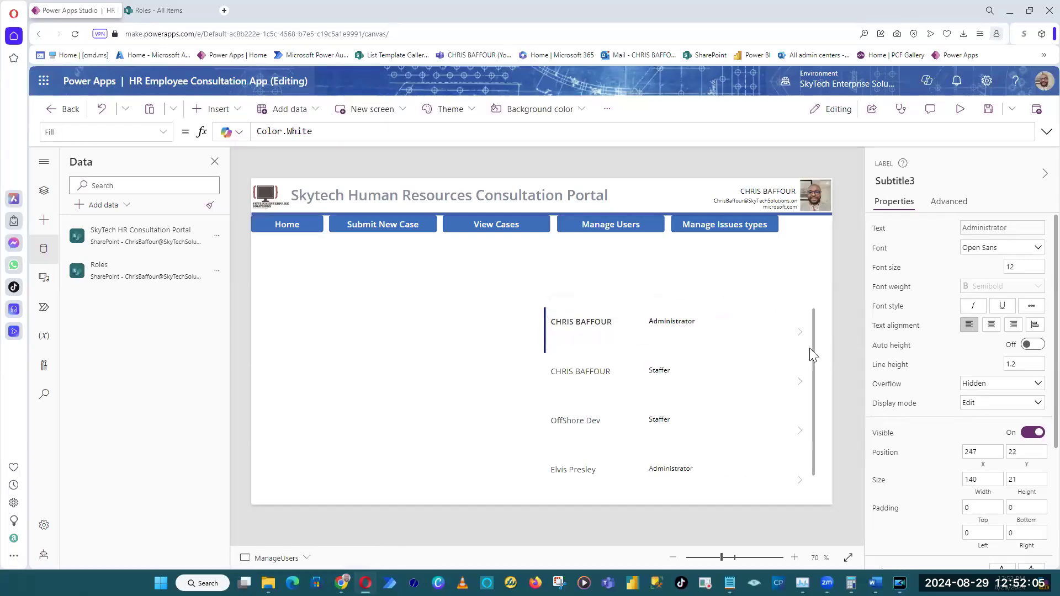
# Fill the users gallery with the lightest blue theme color.
pyautogui.click(813, 321)
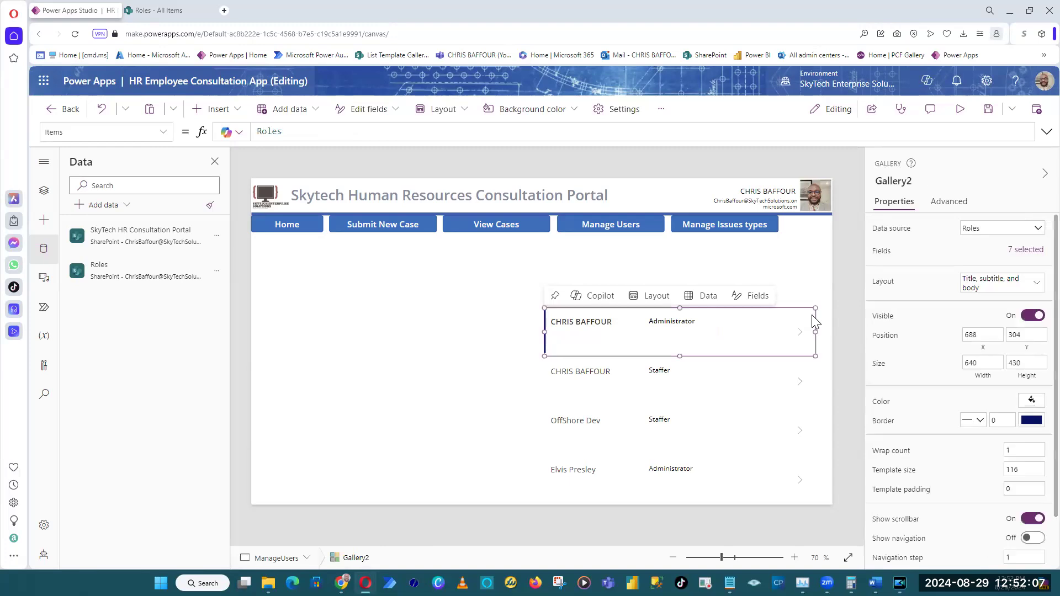
pyautogui.click(1031, 400)
pyautogui.click(928, 355)
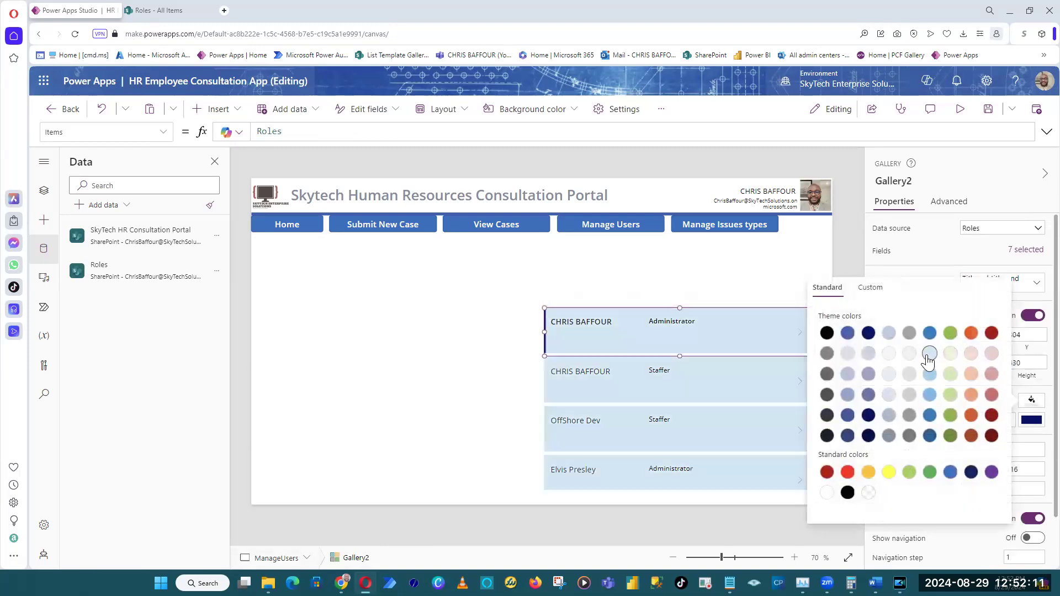
pyautogui.click(960, 175)
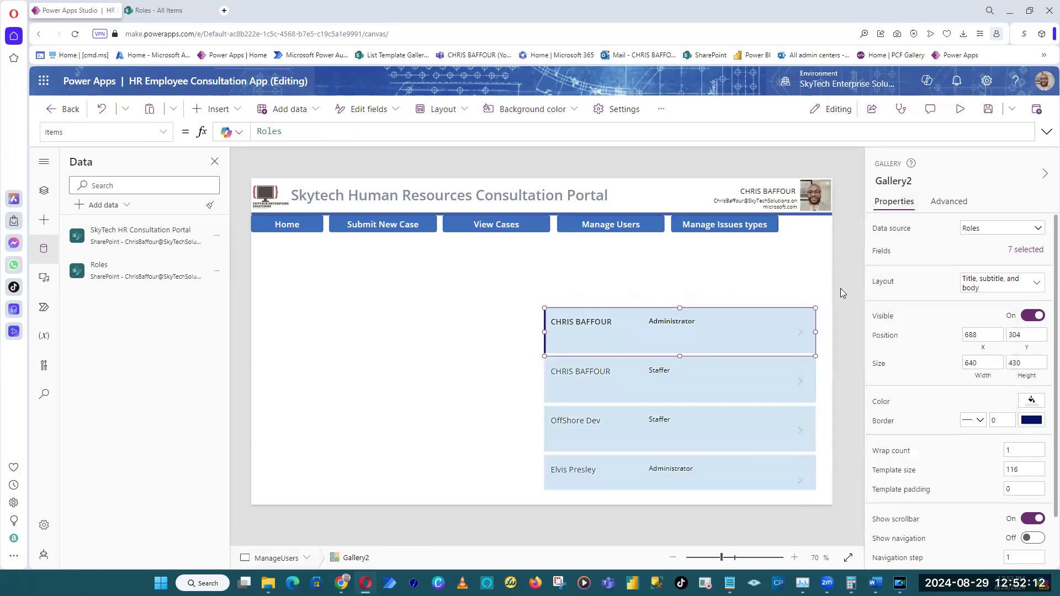
pyautogui.click(837, 320)
# Move the gallery's right-arrow icon up within its row to about X 579, Y 7.
pyautogui.click(808, 349)
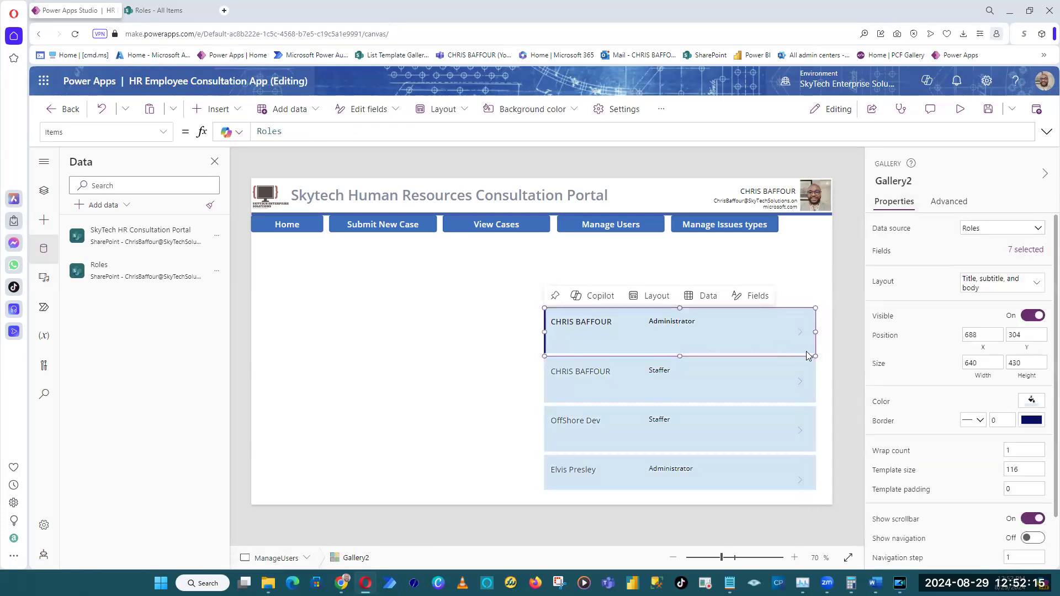
pyautogui.click(799, 333)
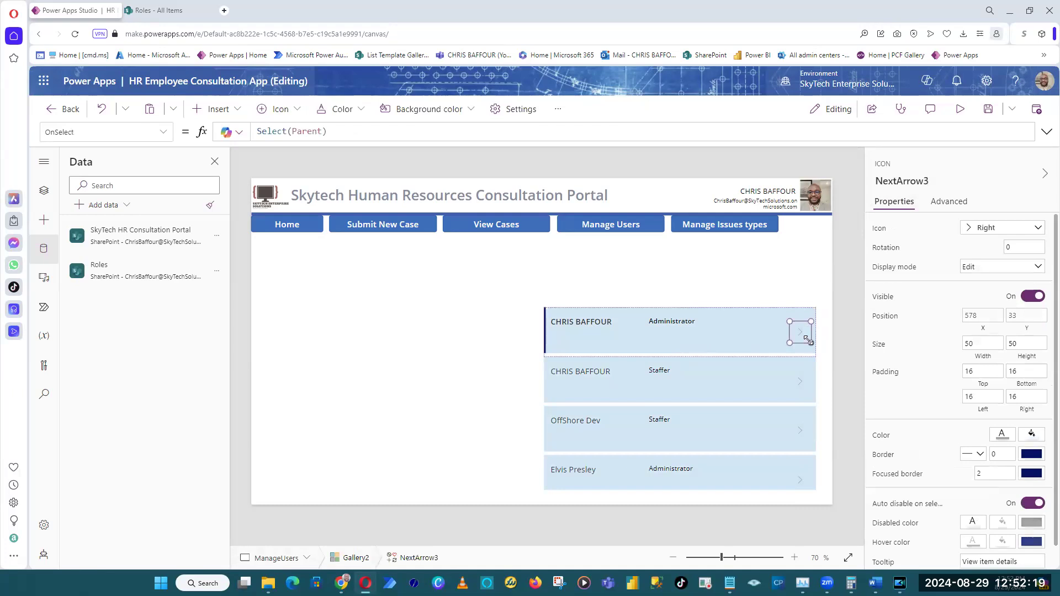
pyautogui.moveTo(804, 336); pyautogui.dragTo(805, 324)
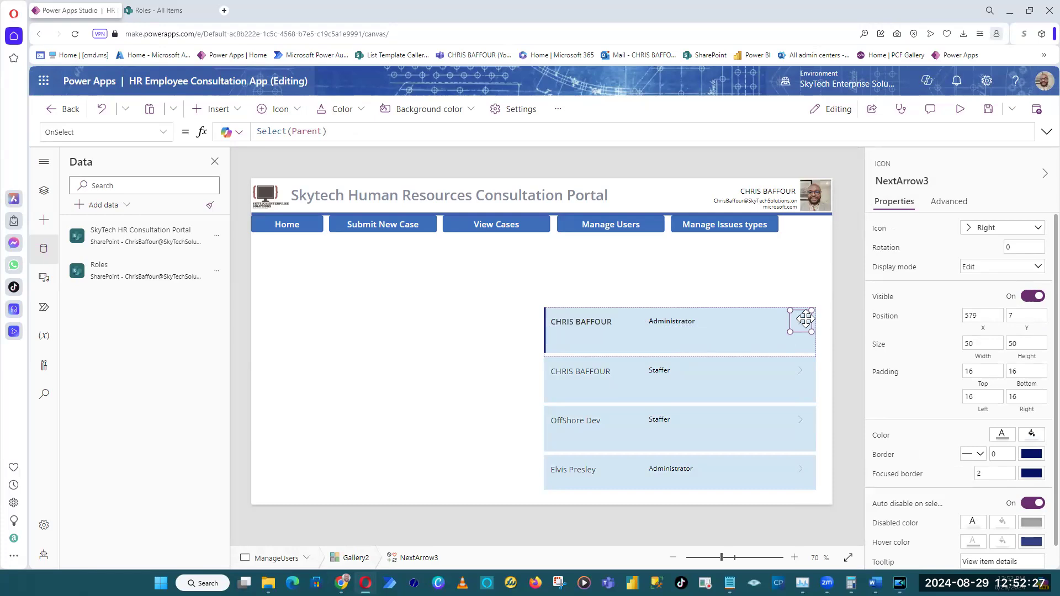
# Copy the gallery's arrow icon, paste it onto the screen and place the copy beside the original at about X 1189, Y 318.
pyautogui.rightClick(805, 320)
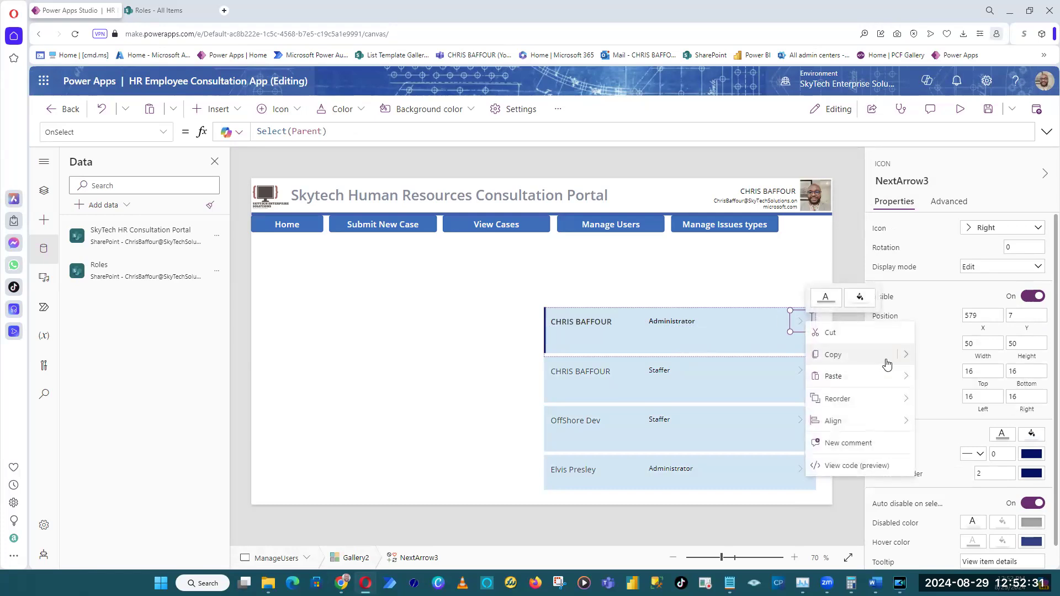
pyautogui.click(832, 355)
pyautogui.rightClick(765, 290)
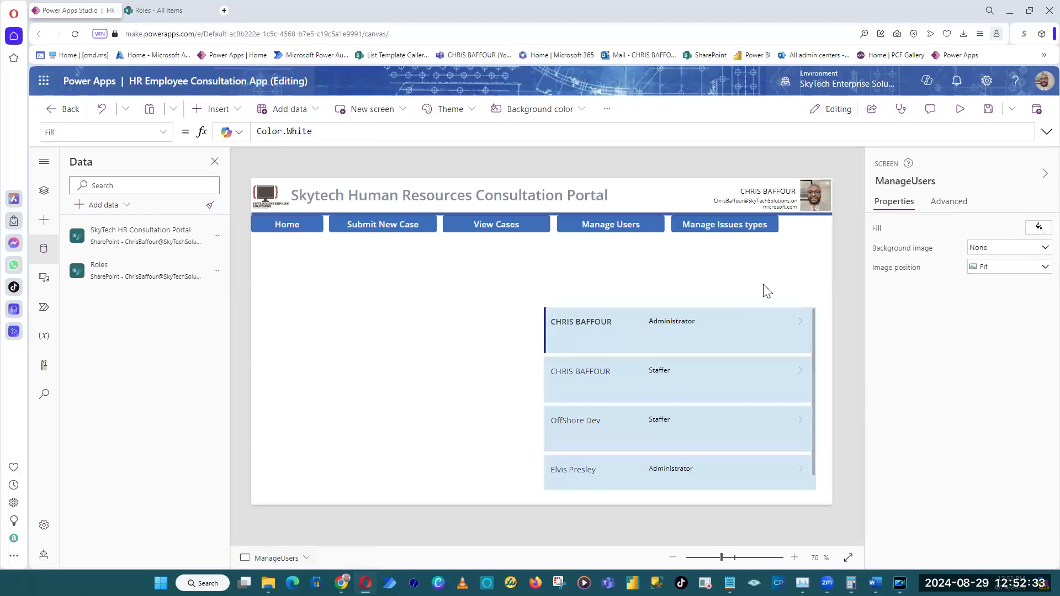
pyautogui.moveTo(813, 300)
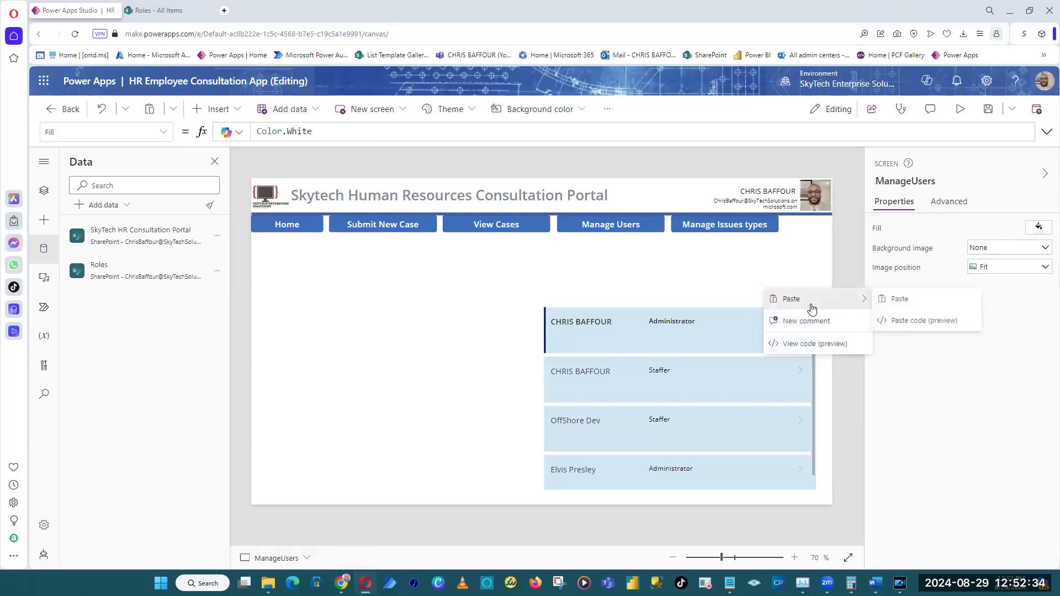
pyautogui.click(886, 299)
pyautogui.moveTo(711, 331); pyautogui.dragTo(770, 327)
# Paste a second copy of the arrow icon and place it before the first copy at about X 1088, Y 332.
pyautogui.rightClick(759, 292)
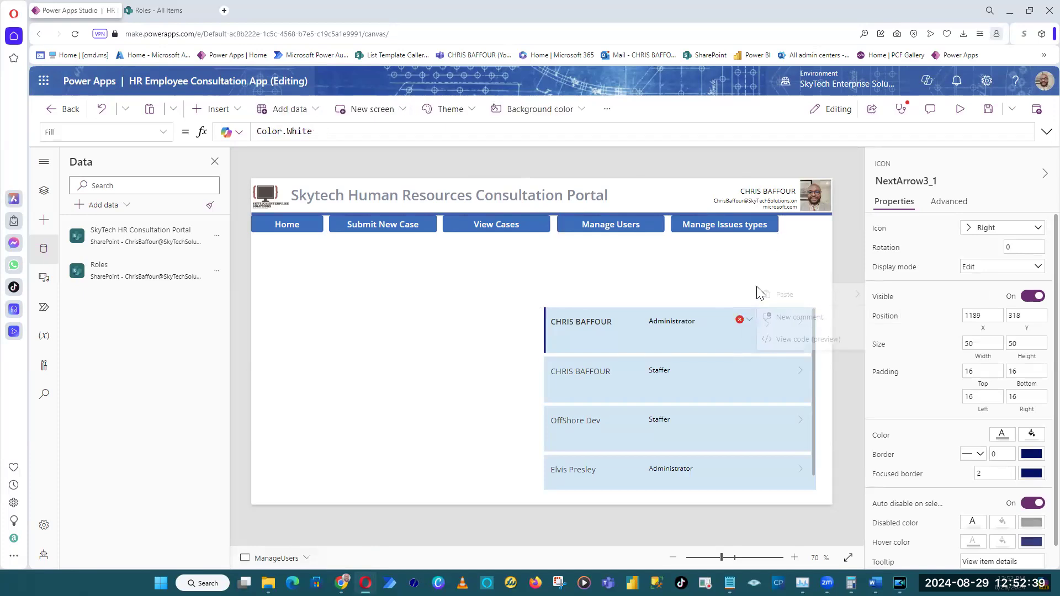
pyautogui.moveTo(801, 302)
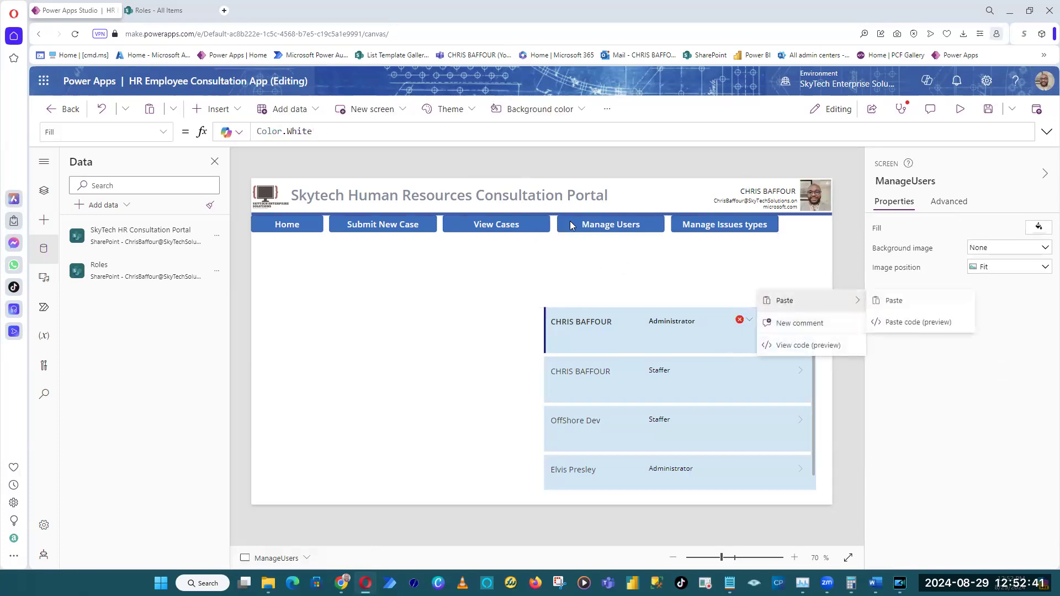
pyautogui.click(887, 300)
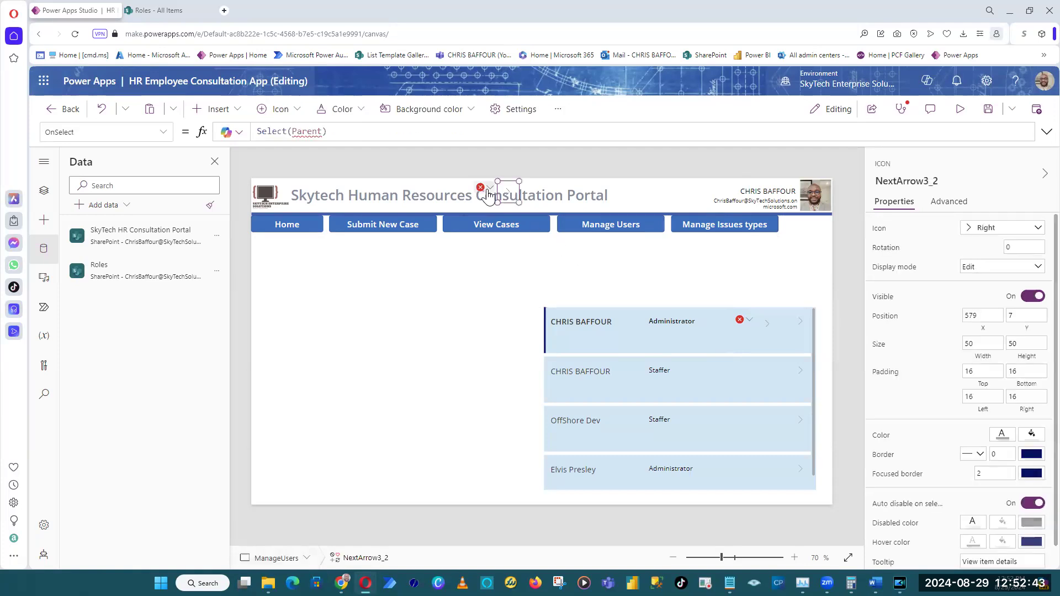
pyautogui.moveTo(509, 192); pyautogui.dragTo(729, 329)
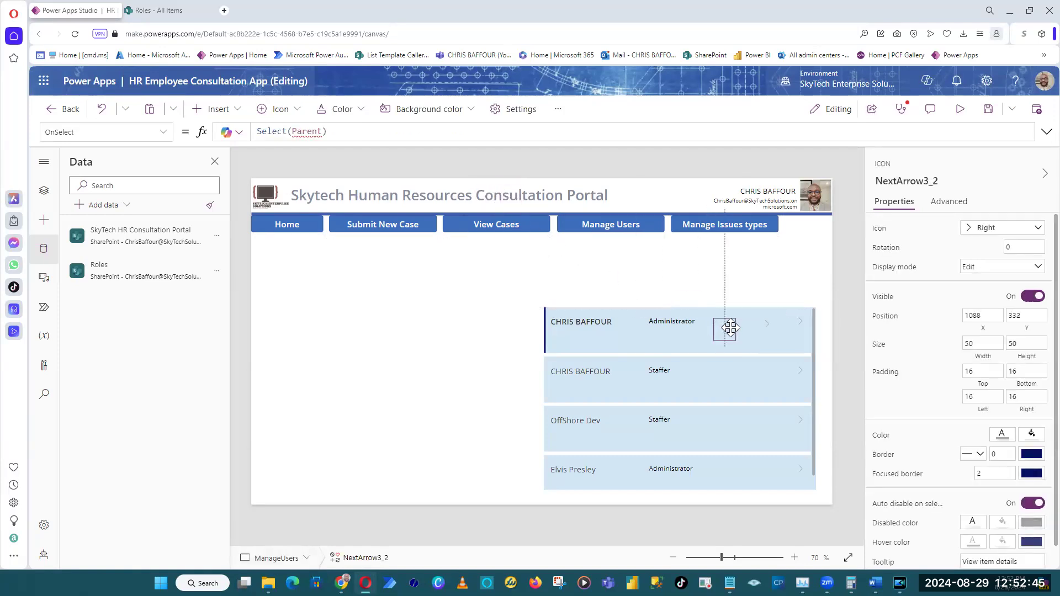
# Change the gallery's original arrow icon to the Trash icon.
pyautogui.click(799, 322)
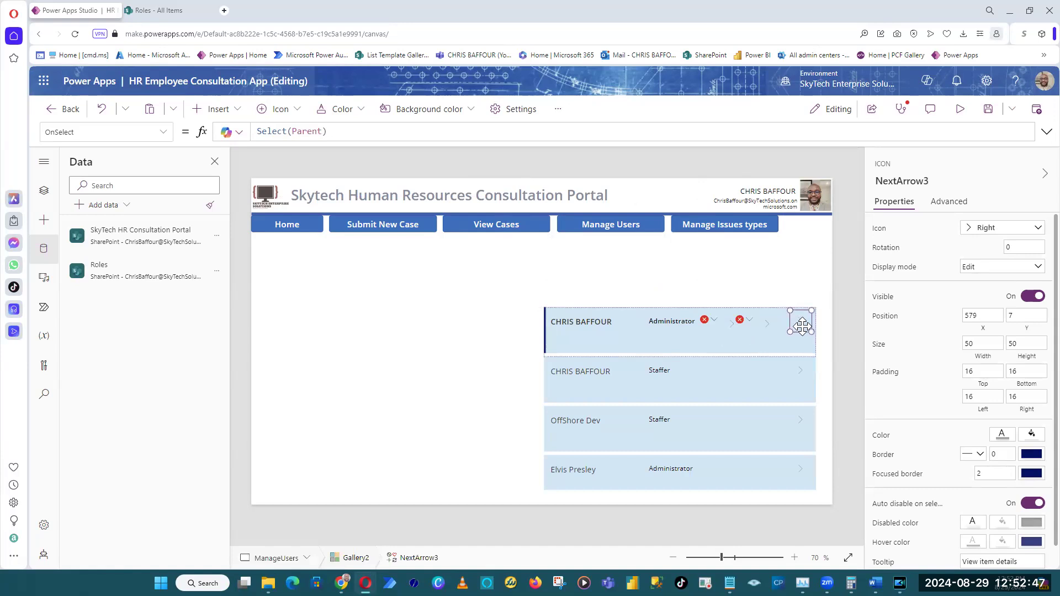
pyautogui.click(993, 232)
pyautogui.write('del')
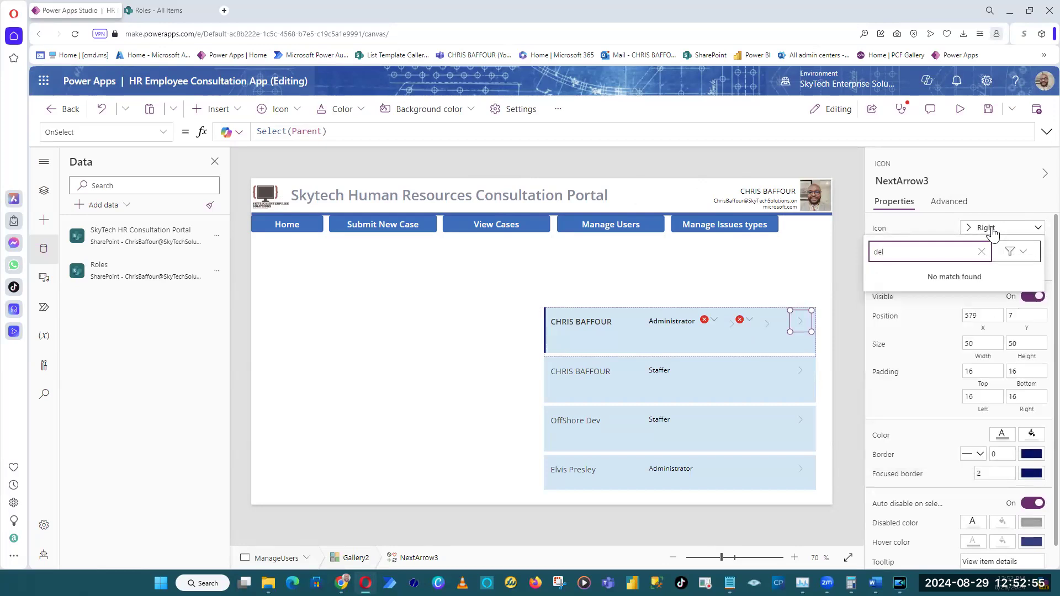
pyautogui.write('bin')
pyautogui.hotkey('ctrl', 'a')
pyautogui.write('tras')
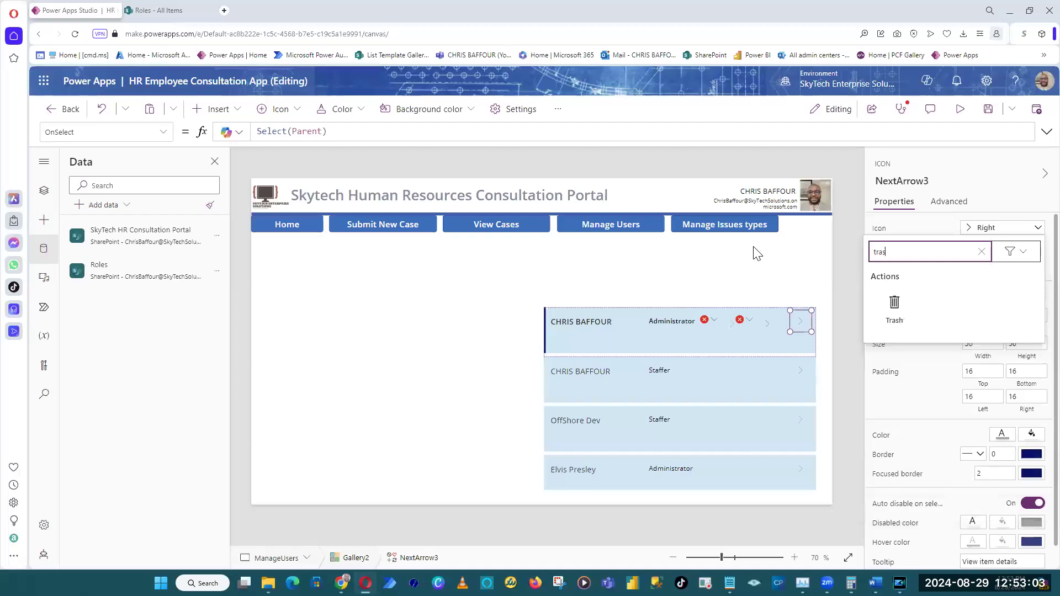
pyautogui.click(895, 306)
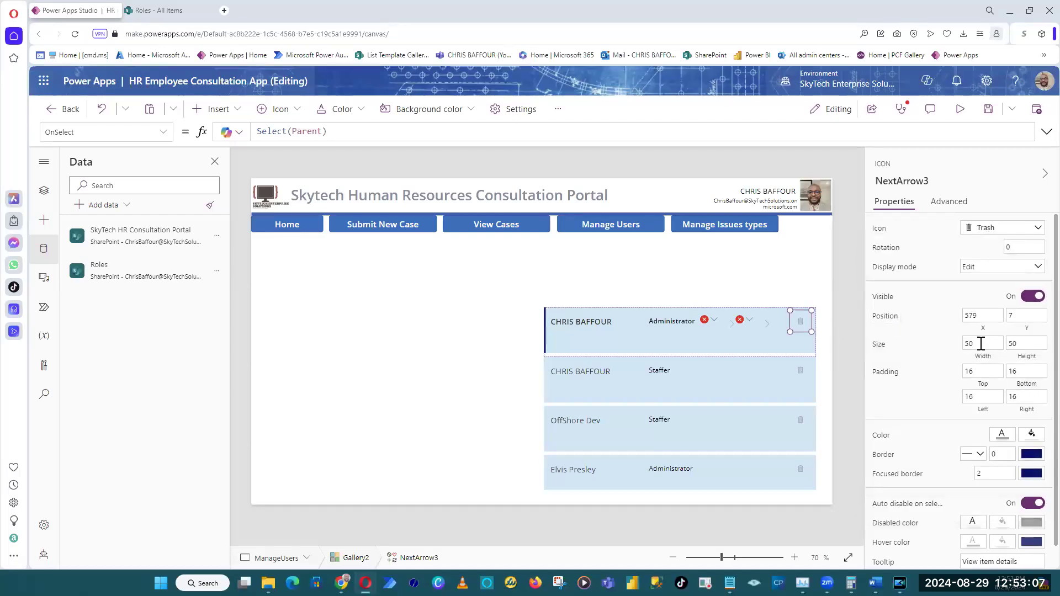
pyautogui.click(981, 370)
pyautogui.write('20')
pyautogui.press('Tab')
# Set the trash icon's width and height to 80.
pyautogui.press('Tab')
pyautogui.hotkey('shift', 'Tab')
pyautogui.hotkey('ctrl', 'z')
pyautogui.hotkey('shift', 'Tab')
pyautogui.hotkey('shift', 'Tab')
pyautogui.write('80')
pyautogui.press('Tab')
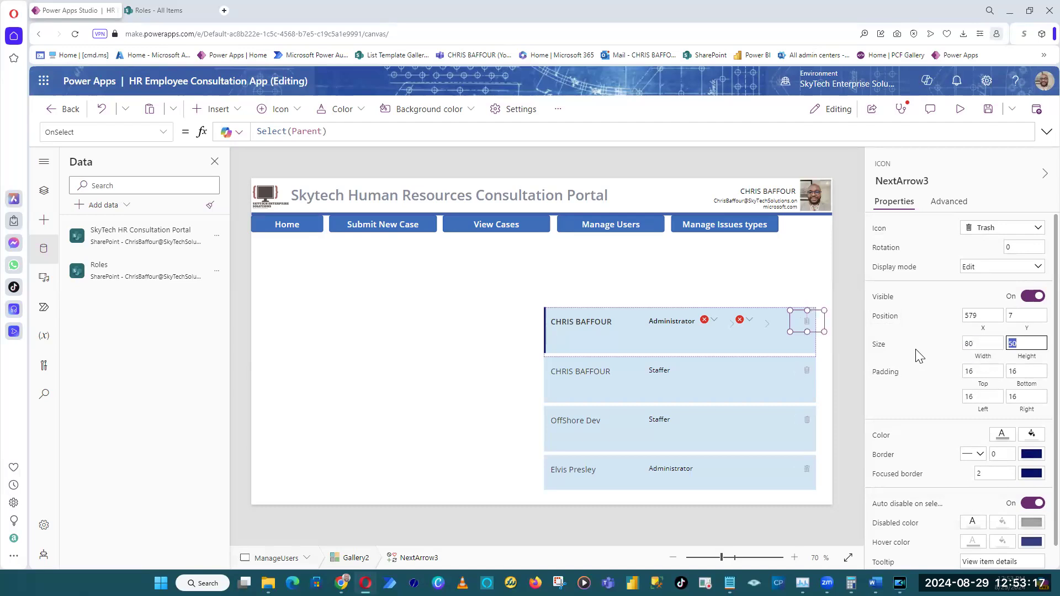
pyautogui.write('80')
pyautogui.press('Tab')
# Move the trash icon to about X 560, Y 4 within the row and color it black.
pyautogui.moveTo(809, 329); pyautogui.dragTo(801, 328)
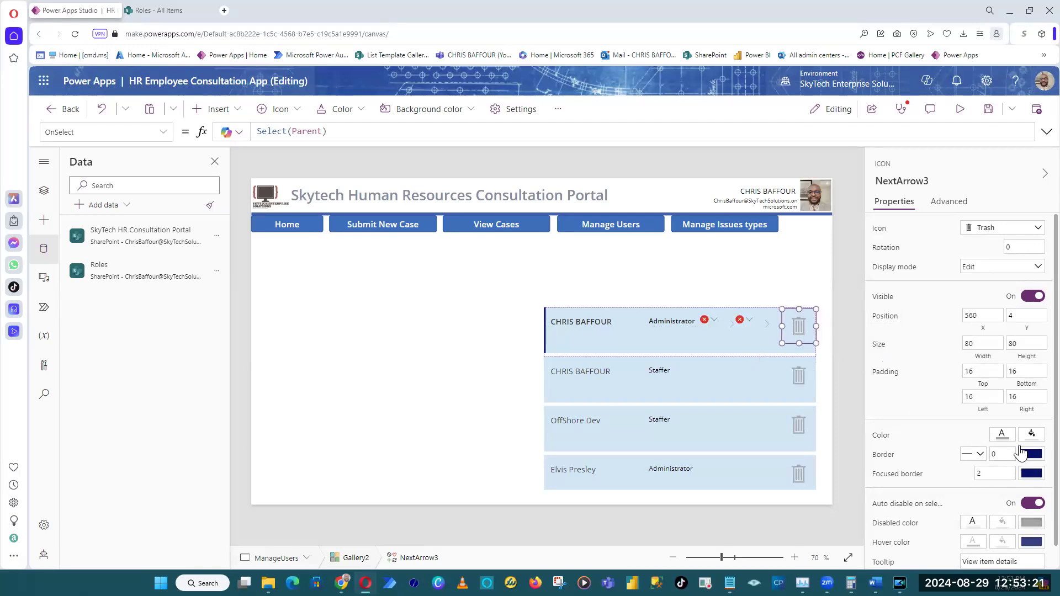
pyautogui.click(1003, 434)
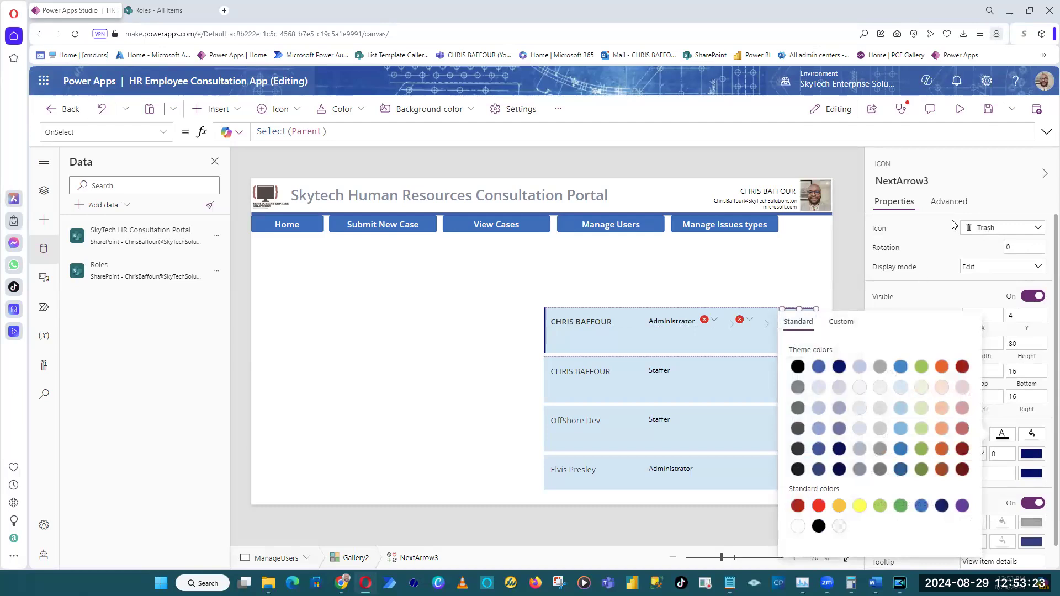
pyautogui.click(979, 175)
# Change the pasted arrow icon next to the trash icon to the Edit icon.
pyautogui.click(768, 326)
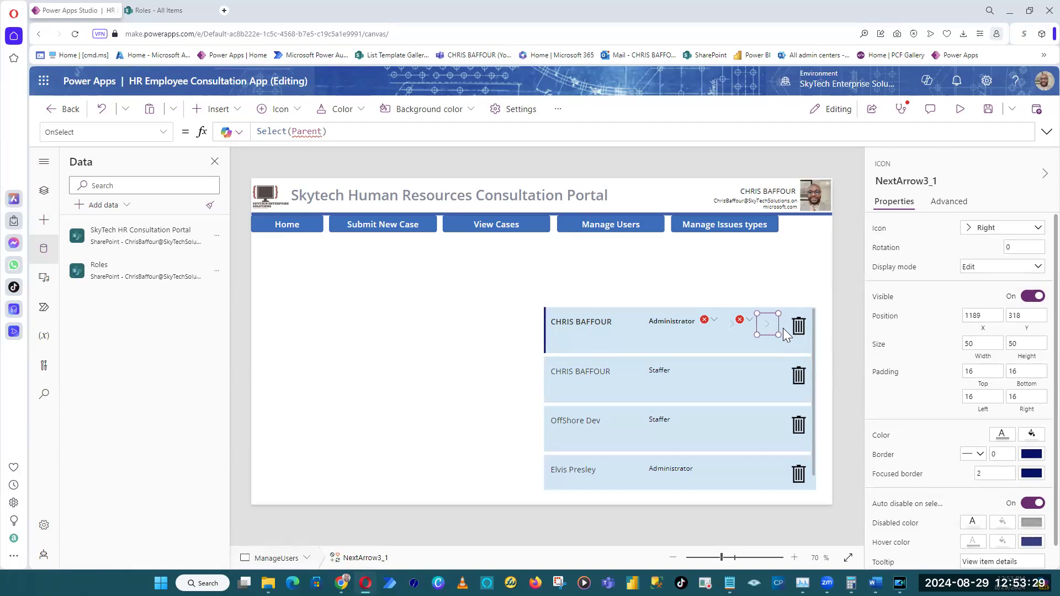
pyautogui.click(1011, 230)
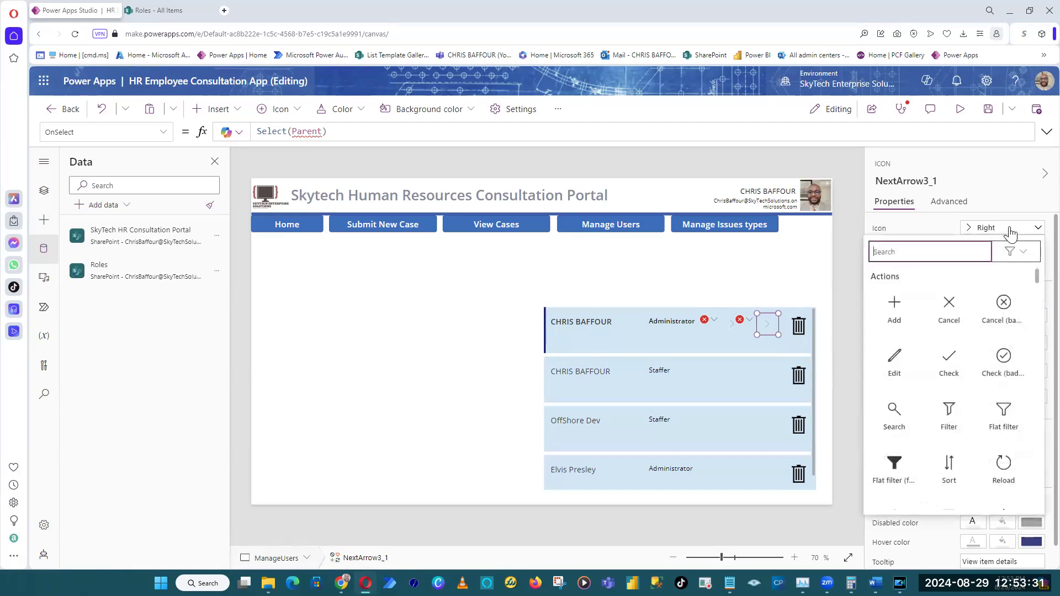
pyautogui.write('edit')
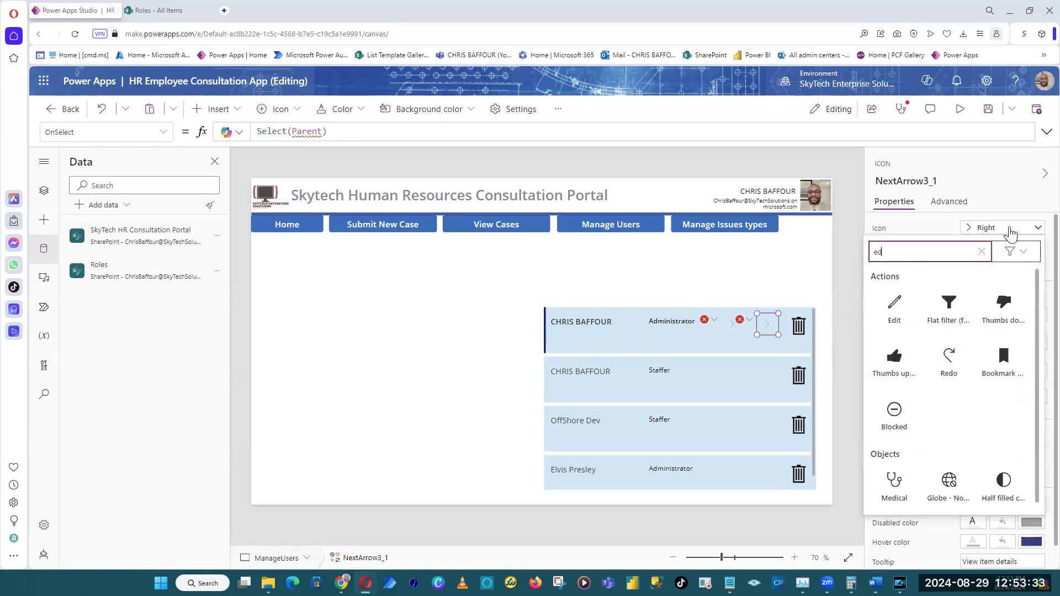
pyautogui.click(894, 313)
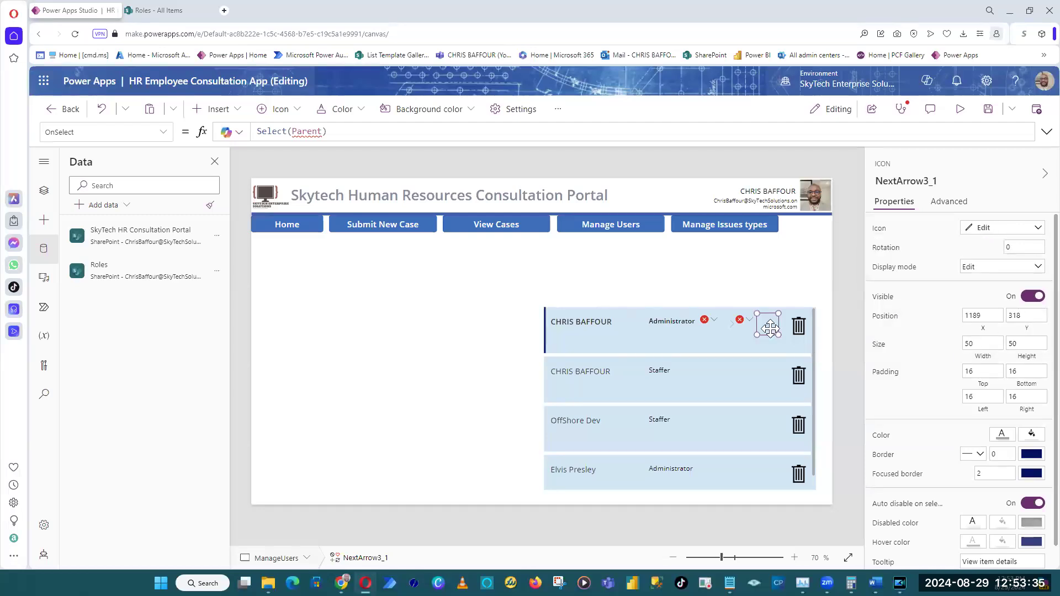
# Set the edit icon's width and height to 80 and color it black.
pyautogui.doubleClick(993, 344)
pyautogui.write('80')
pyautogui.doubleClick(1019, 344)
pyautogui.write('8')
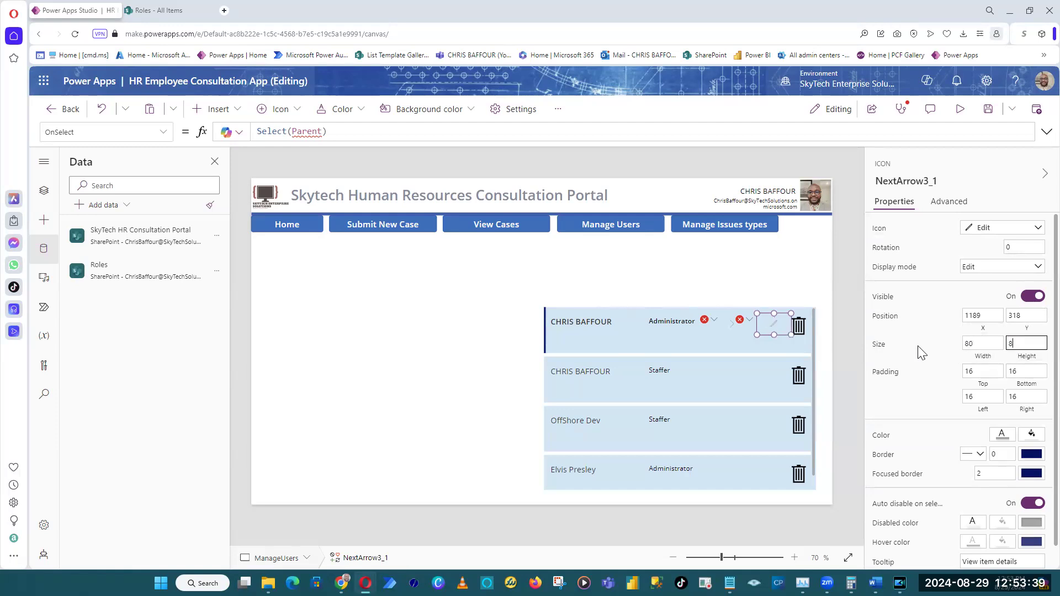
pyautogui.write('0')
pyautogui.click(1002, 434)
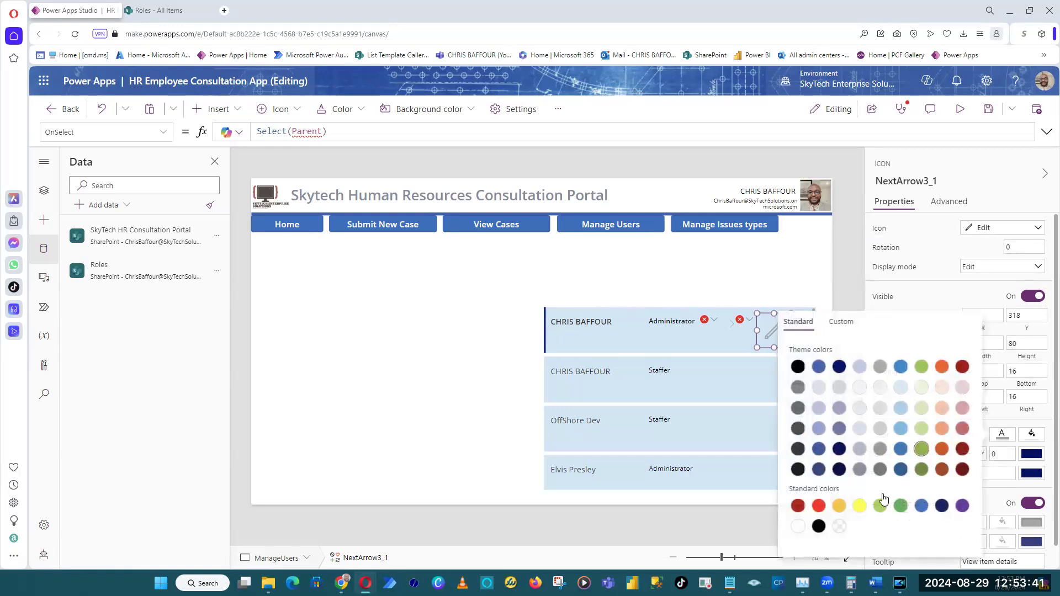
pyautogui.click(819, 527)
pyautogui.click(975, 172)
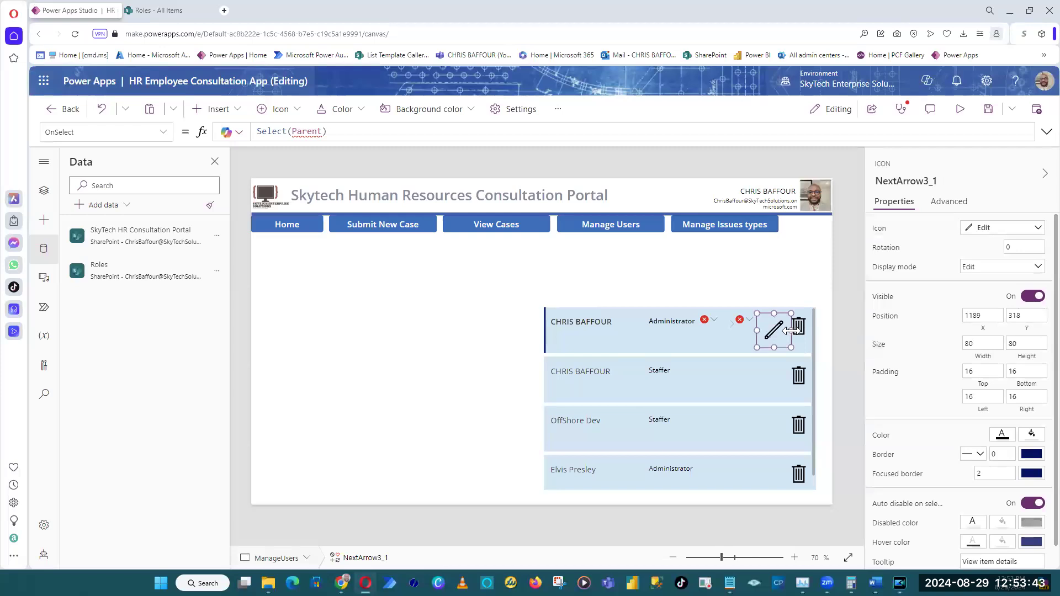
# Nudge the edit icon into line with the first row's trash icon and delete the leftover arrow icon.
pyautogui.moveTo(776, 332); pyautogui.dragTo(772, 327)
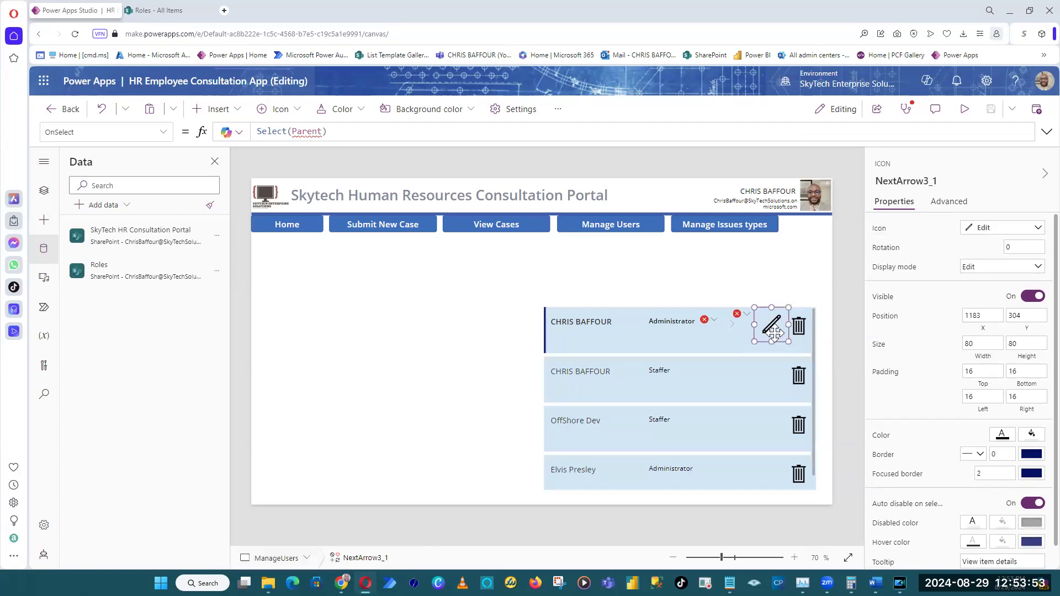
pyautogui.click(735, 325)
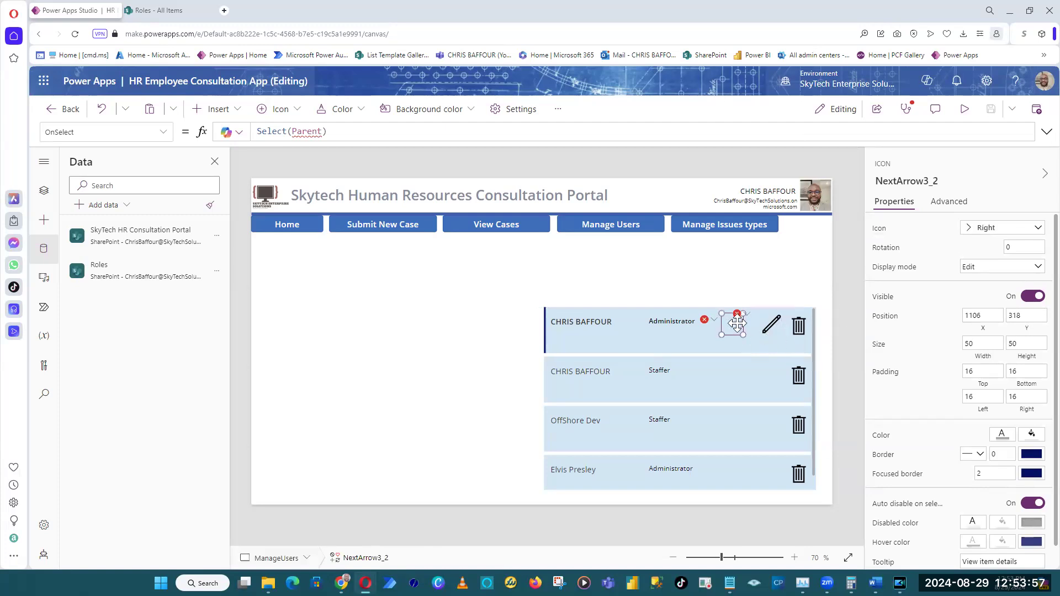
pyautogui.press('Delete')
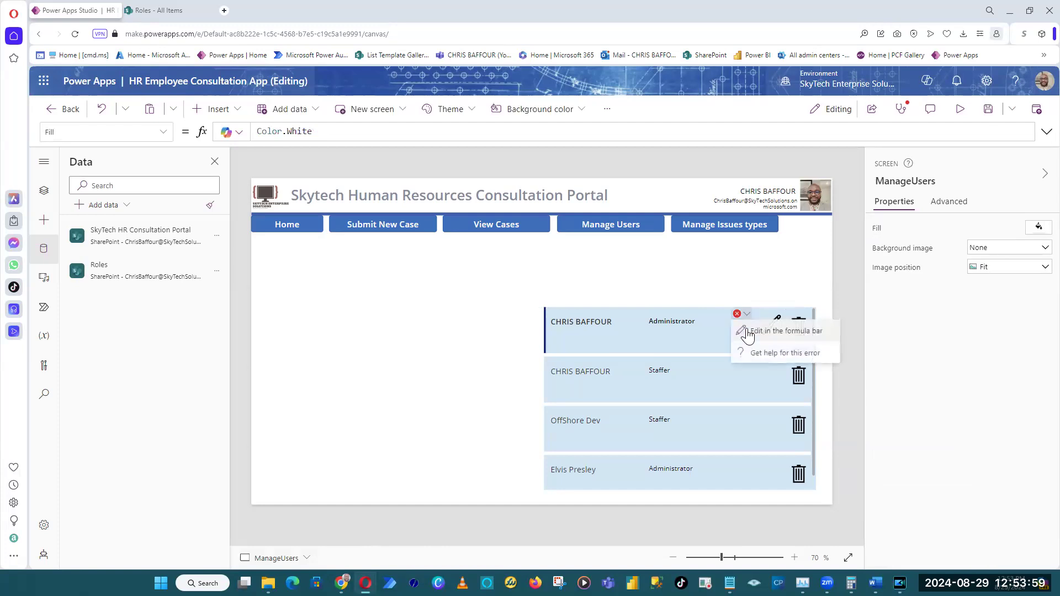
# Comment out the Select(Parent) formula in the edit icon's OnSelect property.
pyautogui.click(755, 333)
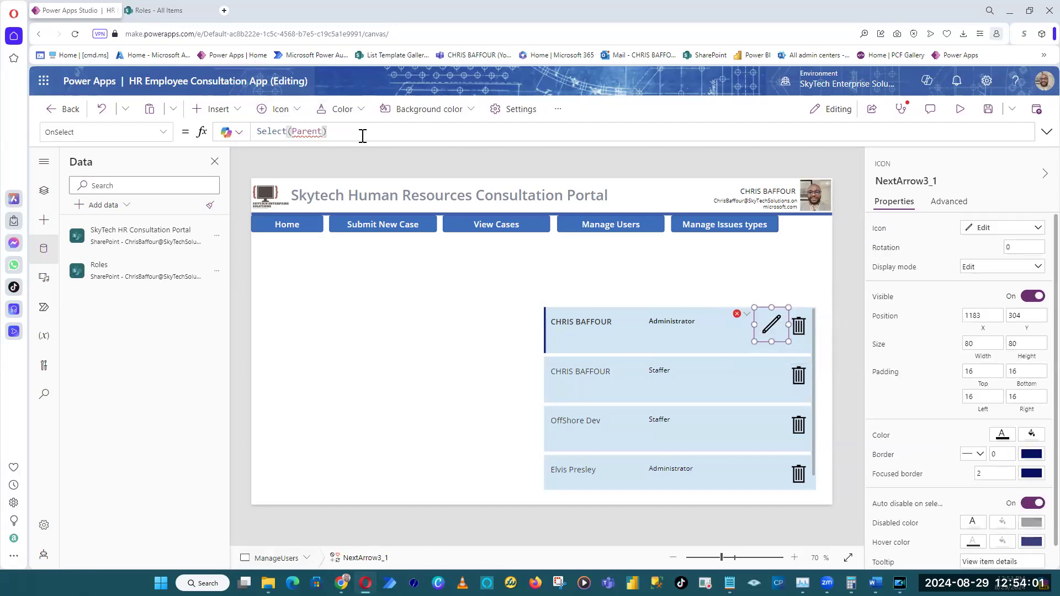
pyautogui.click(257, 133)
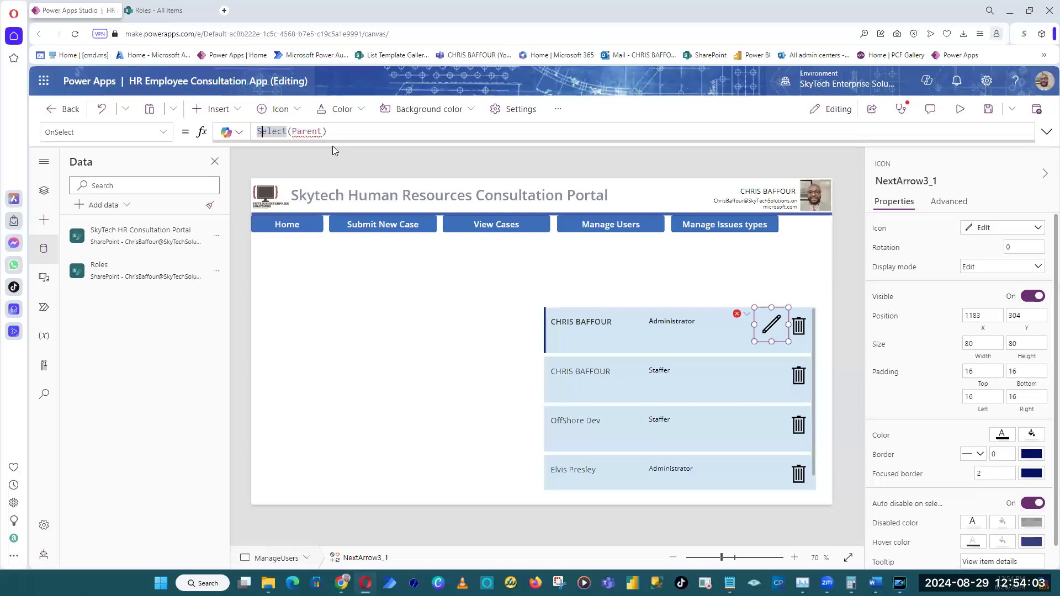
pyautogui.write('//')
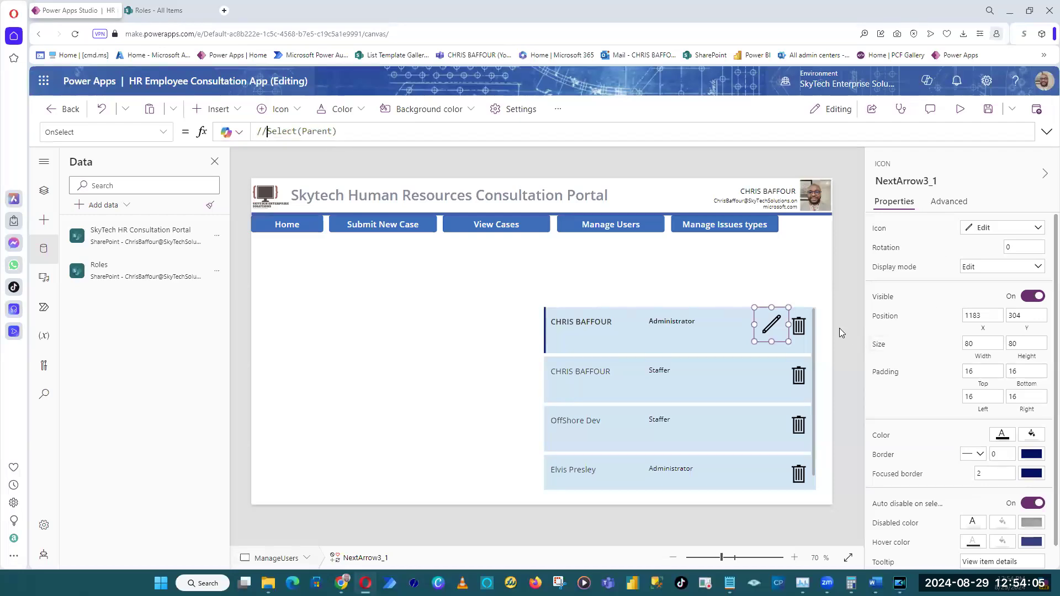
pyautogui.click(839, 332)
# Preview the app, go to the Home screen and return to Manage Users to check the gallery icons, and close the preview.
pyautogui.click(961, 108)
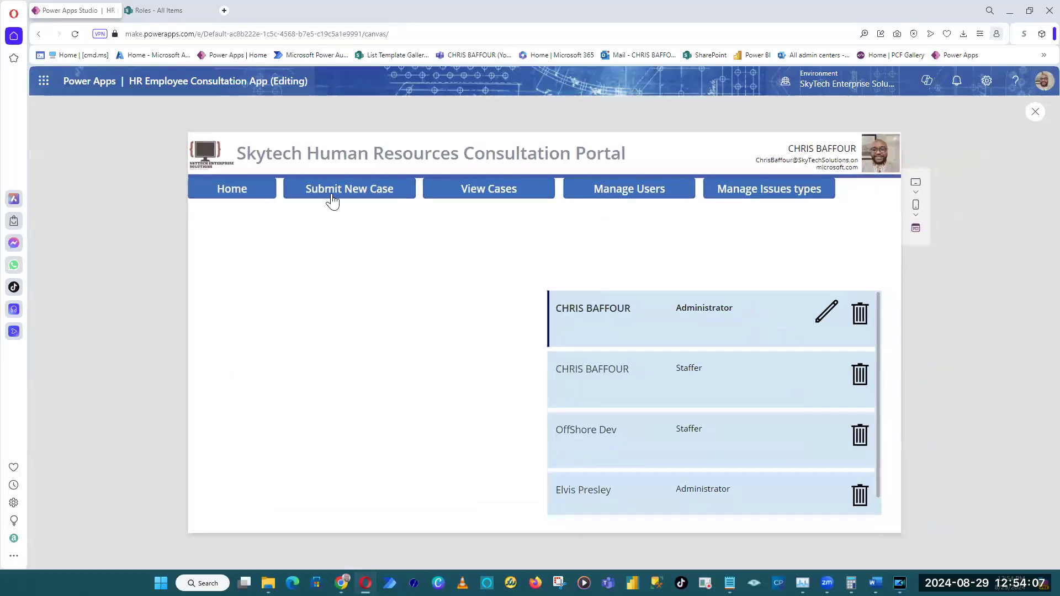
pyautogui.click(271, 193)
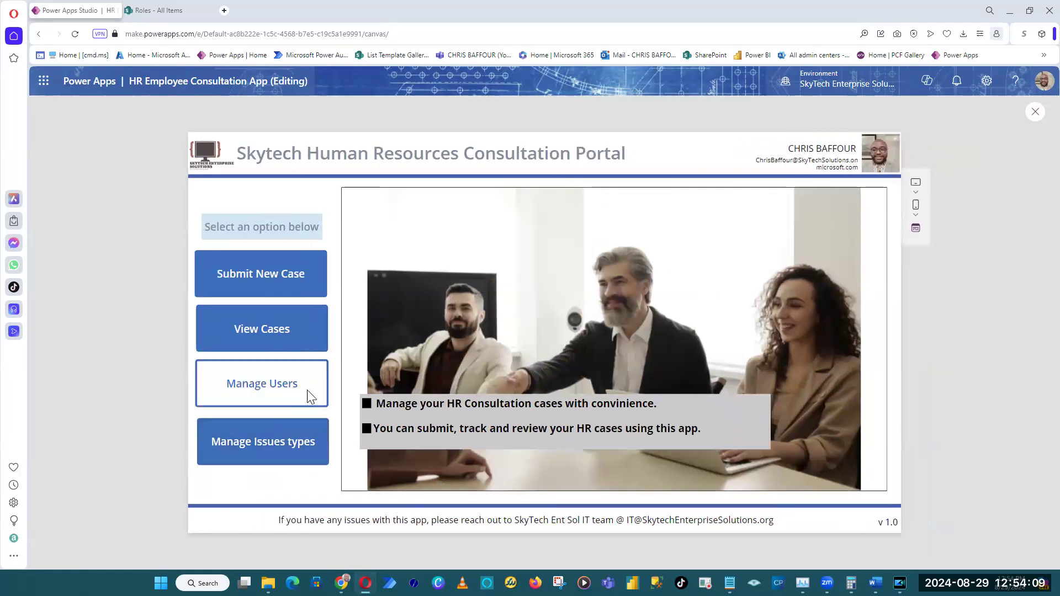
pyautogui.click(307, 391)
pyautogui.moveTo(879, 326); pyautogui.dragTo(875, 291)
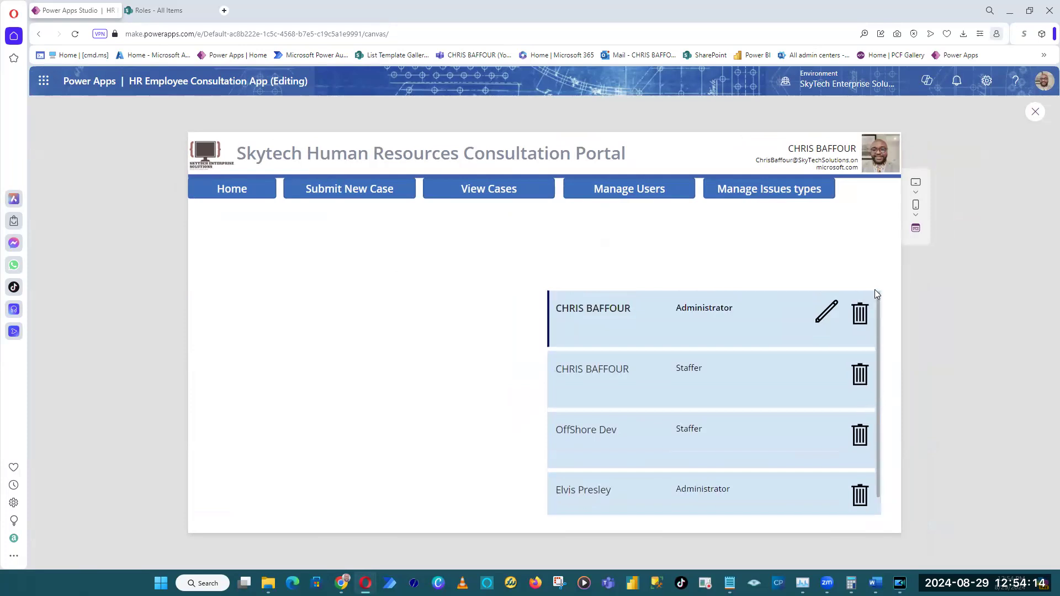
pyautogui.click(1035, 113)
# Move the edit icon aside, duplicate the gallery's trash icon and place the copy between the role text and the original trash icon.
pyautogui.click(800, 330)
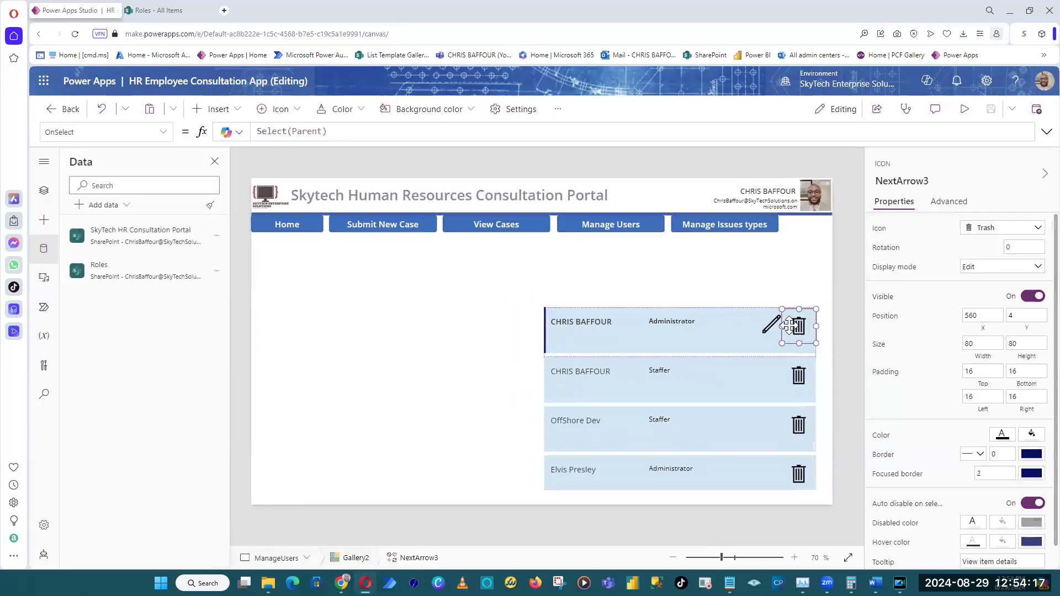
pyautogui.moveTo(771, 325); pyautogui.dragTo(720, 329)
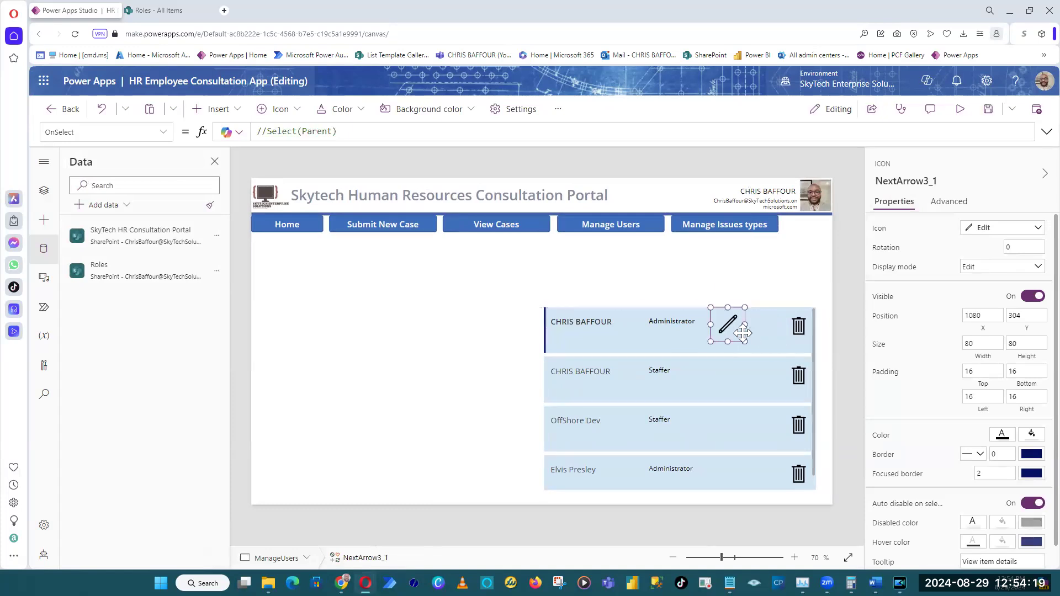
pyautogui.click(798, 329)
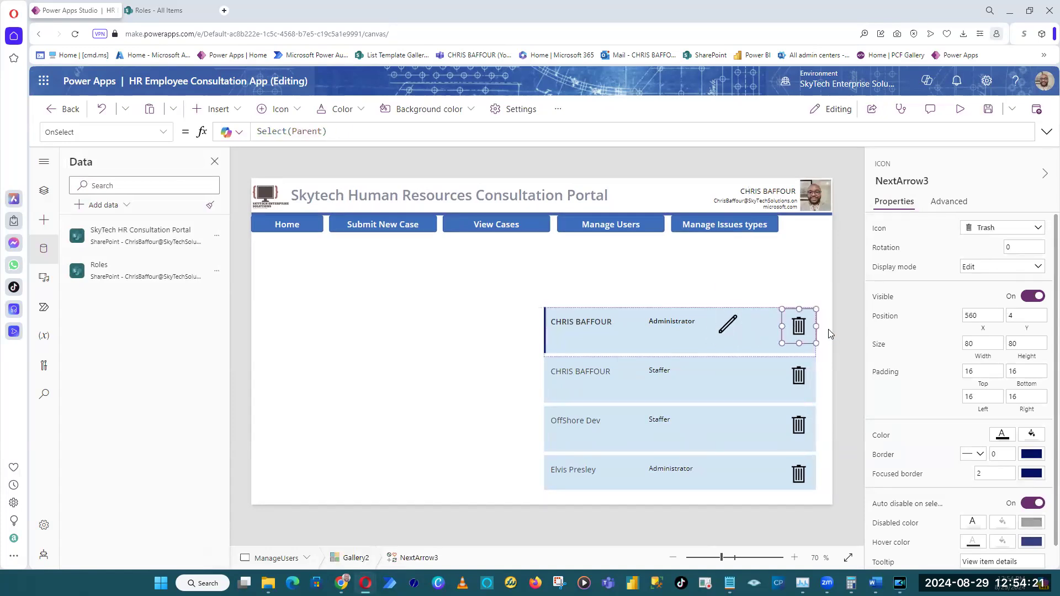
pyautogui.hotkey('ctrl', 'c')
pyautogui.hotkey('ctrl', 'v')
pyautogui.moveTo(577, 339)
pyautogui.mouseDown()
pyautogui.moveTo(743, 342)
pyautogui.moveTo(760, 332)
pyautogui.mouseUp()
# Delete the standalone edit icon, change the duplicated trash icon to the Edit icon and align it with the trash icon.
pyautogui.click(733, 333)
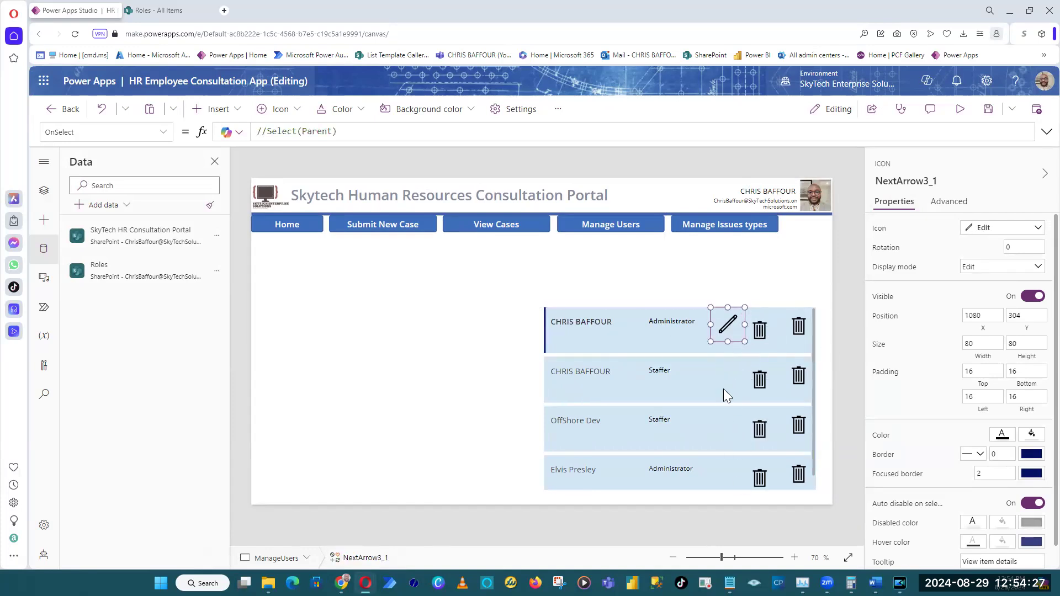
pyautogui.press('Delete')
pyautogui.click(760, 330)
pyautogui.click(986, 228)
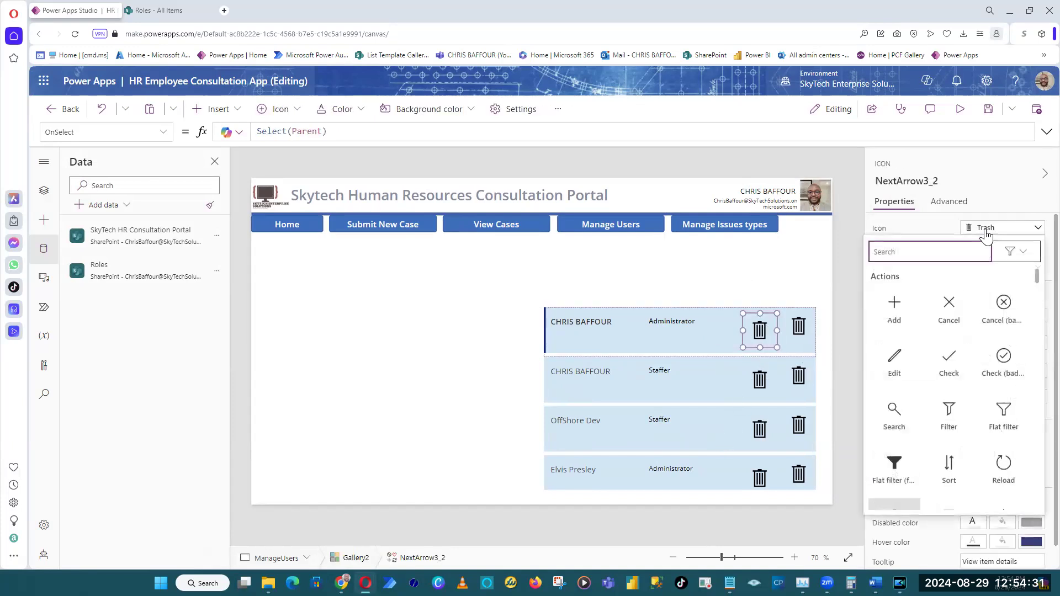
pyautogui.write('edit')
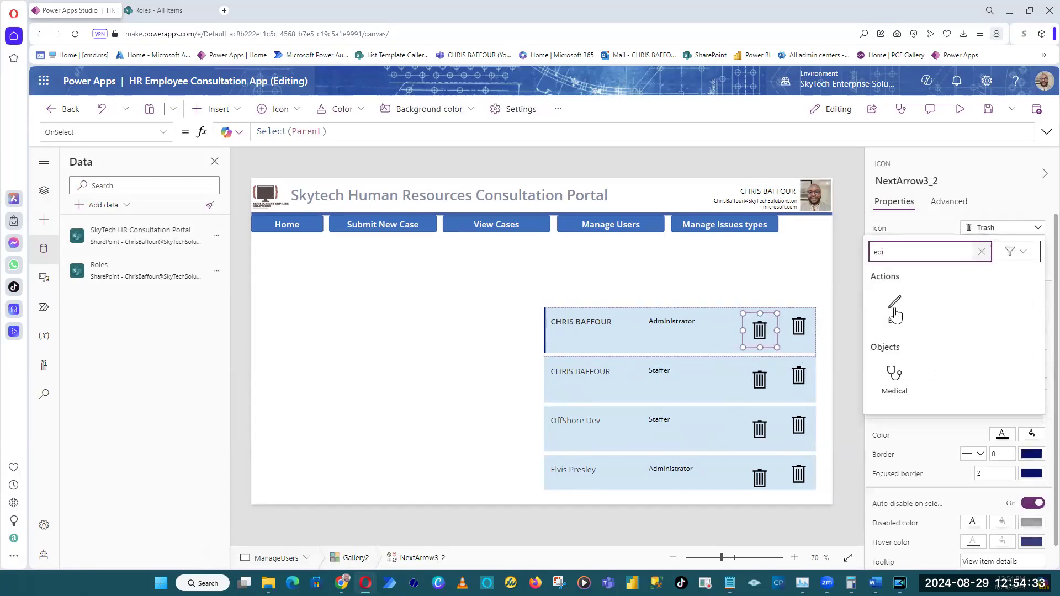
pyautogui.click(894, 316)
pyautogui.moveTo(742, 331); pyautogui.dragTo(738, 328)
pyautogui.click(836, 299)
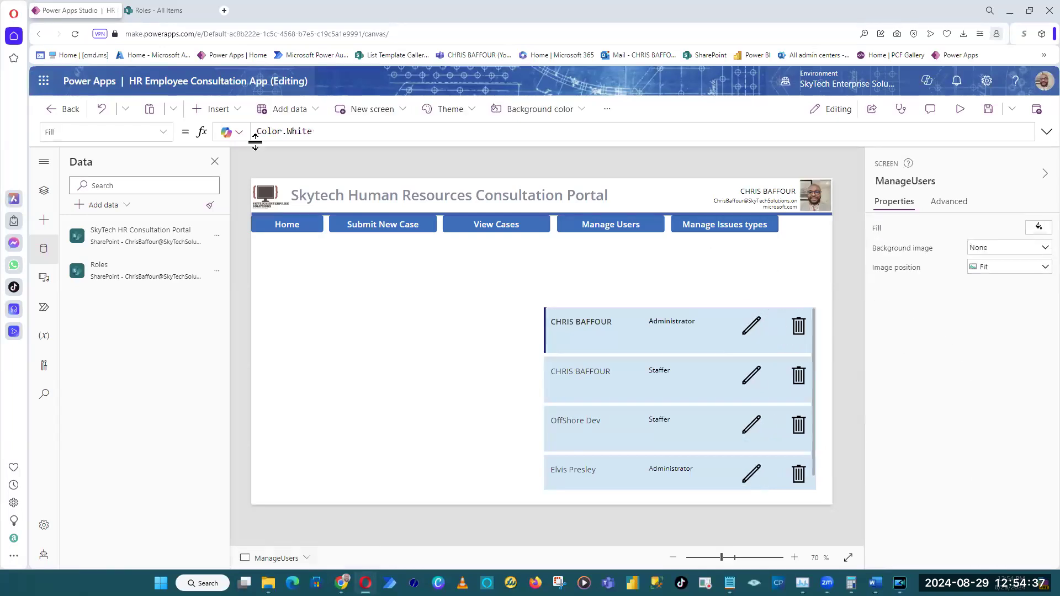
# Insert a text label and place it just above the gallery's user name column.
pyautogui.click(236, 114)
pyautogui.click(281, 179)
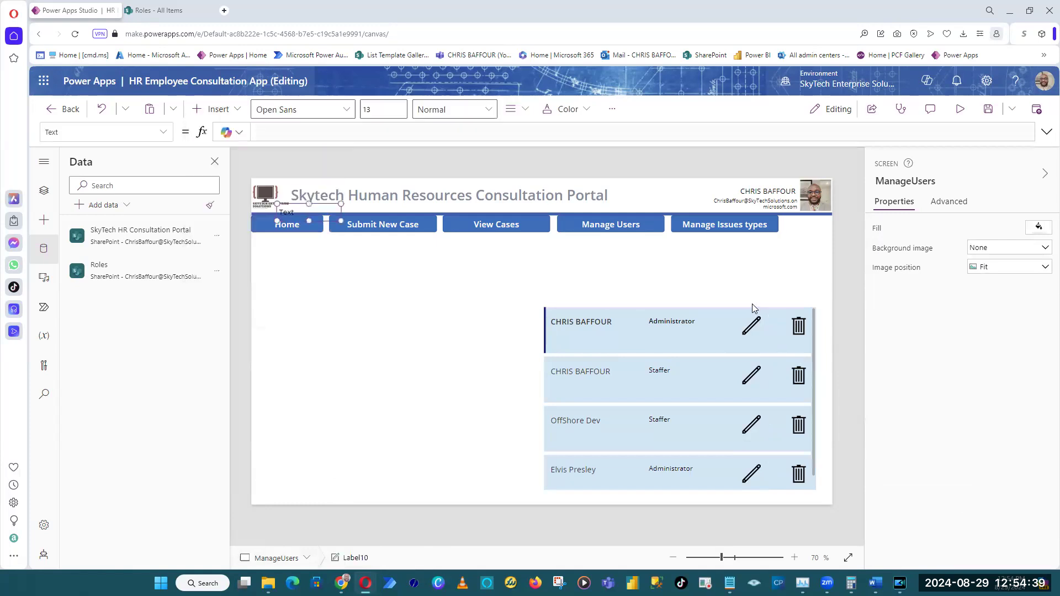
pyautogui.moveTo(323, 202); pyautogui.dragTo(597, 291)
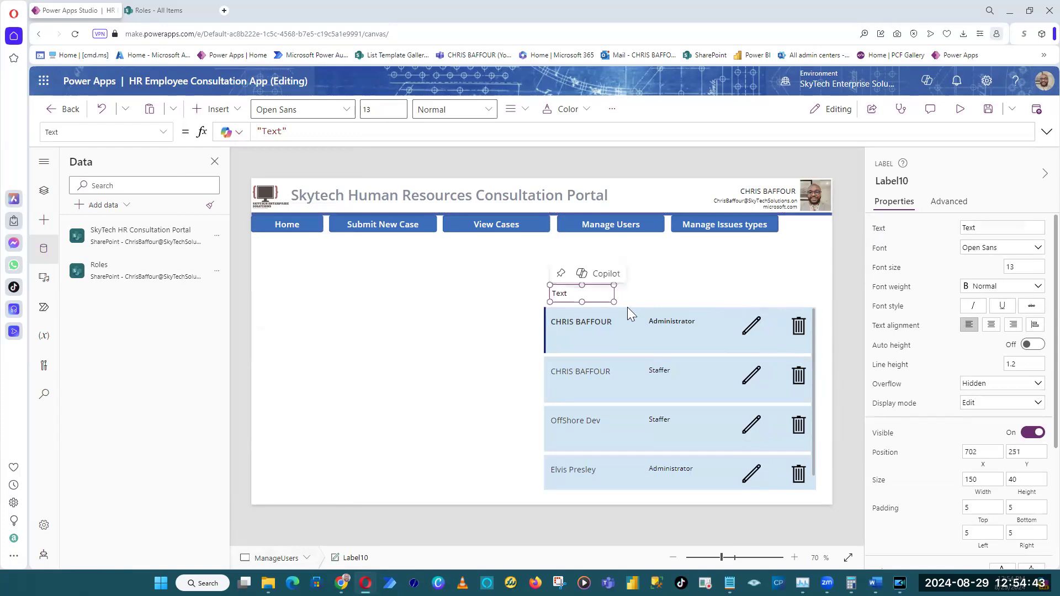
# Duplicate the label three times and place the copies above the role, pencil and trash columns.
pyautogui.hotkey('ctrl', 'c')
pyautogui.hotkey('ctrl', 'v')
pyautogui.moveTo(585, 293); pyautogui.dragTo(786, 295)
pyautogui.hotkey('ctrl', 'c')
pyautogui.hotkey('ctrl', 'v')
pyautogui.hotkey('ctrl', 'c')
pyautogui.hotkey('ctrl', 'v')
# Set the label above the trash icons to "Delete", center its text and fit it just above the gallery.
pyautogui.hotkey('ctrl', 'a')
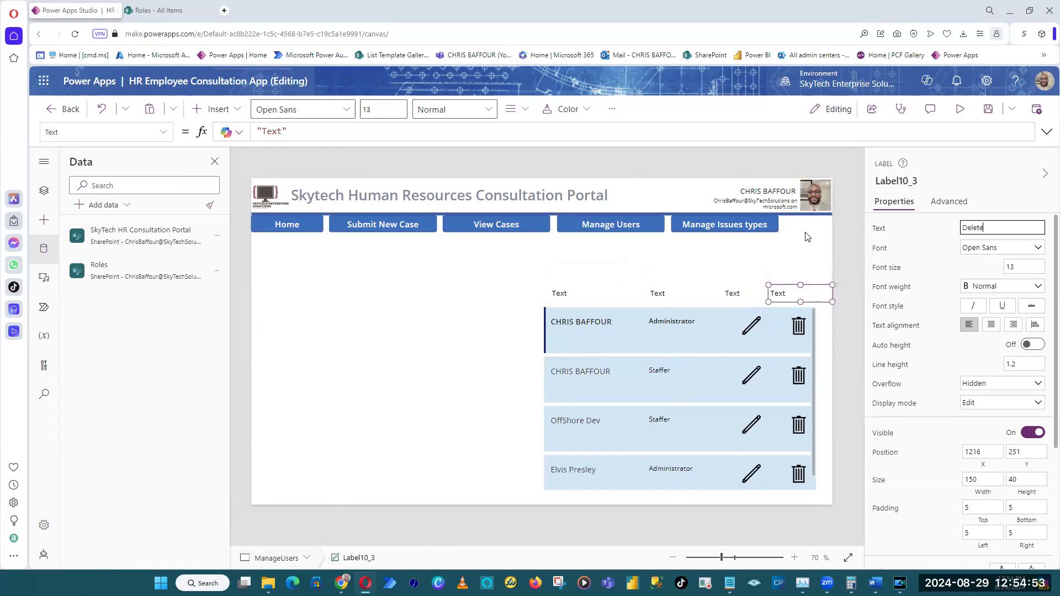
pyautogui.click(991, 325)
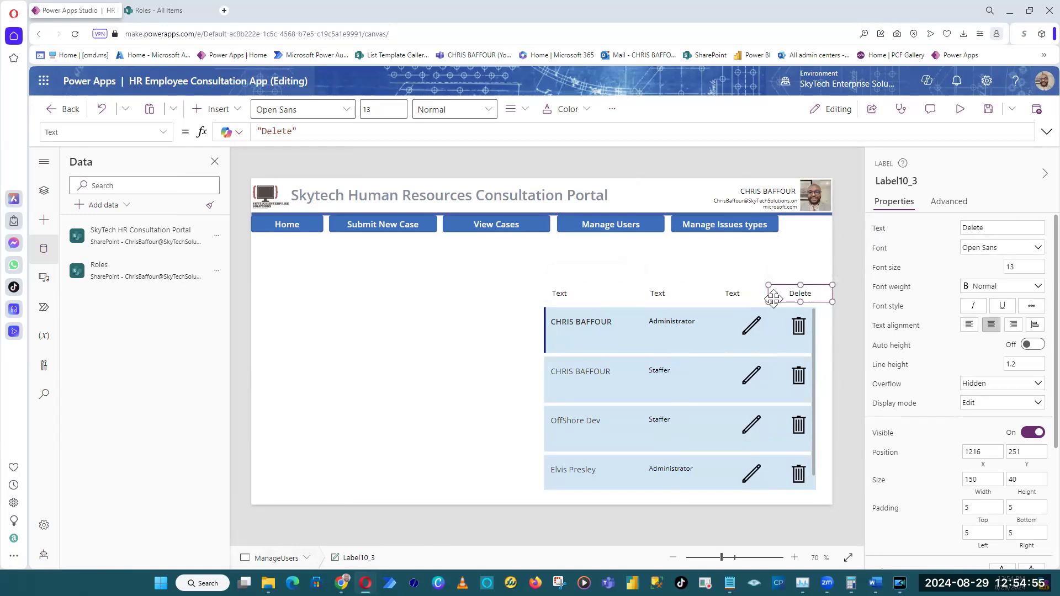
pyautogui.moveTo(778, 301); pyautogui.dragTo(794, 298)
# Set the label above the pencil icons to "Edit" and fit it centered over that column.
pyautogui.click(747, 296)
pyautogui.click(993, 228)
pyautogui.write('Edit')
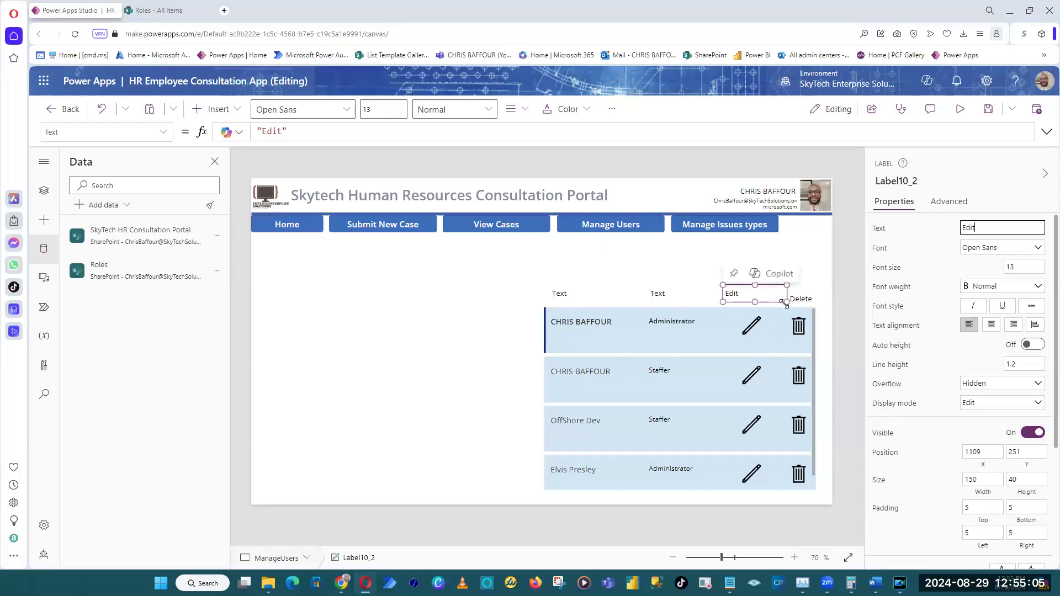
pyautogui.moveTo(787, 293); pyautogui.dragTo(760, 302)
# Set the label above the role column to "Role", narrow it to about 104 wide, move it just above the gallery and center its text.
pyautogui.click(652, 297)
pyautogui.doubleClick(967, 228)
pyautogui.write('Role')
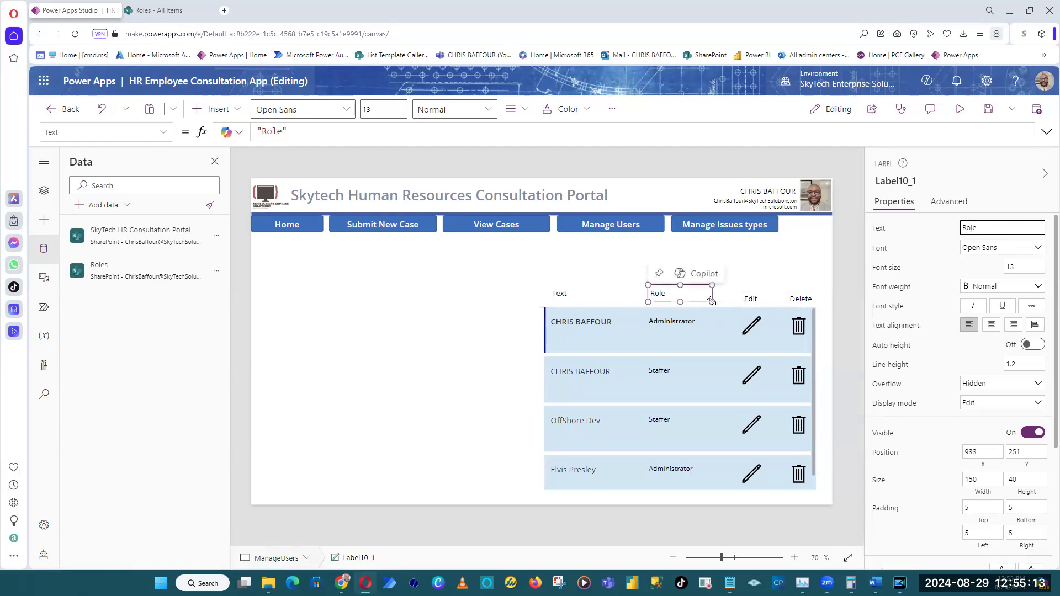
pyautogui.moveTo(712, 293); pyautogui.dragTo(688, 305)
pyautogui.click(991, 324)
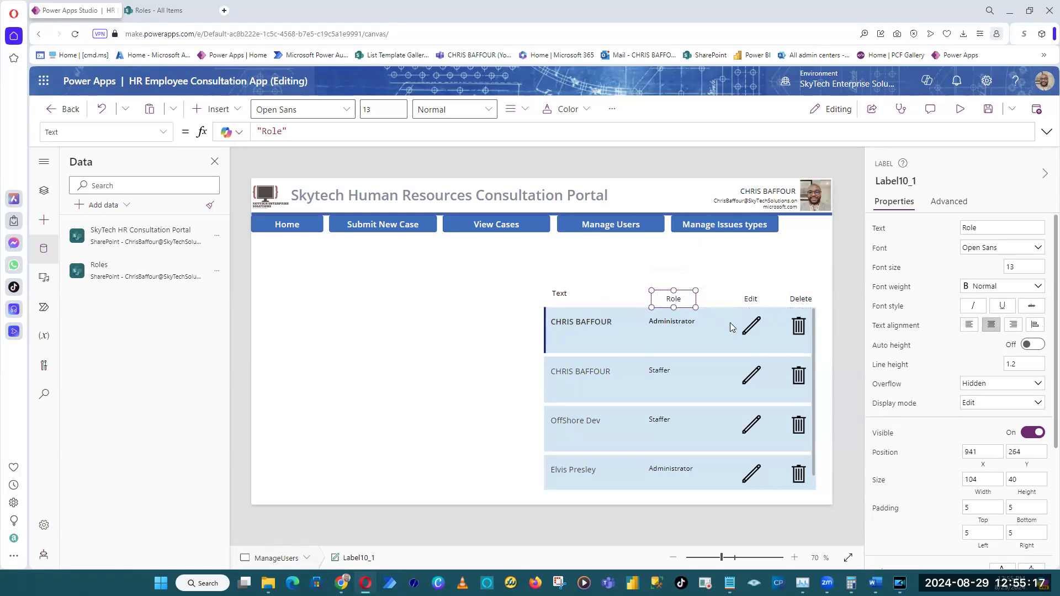
# Set the label above the name column to "User", center its text and lower it in line with the other headers.
pyautogui.click(595, 295)
pyautogui.click(998, 228)
pyautogui.hotkey('ctrl', 'a')
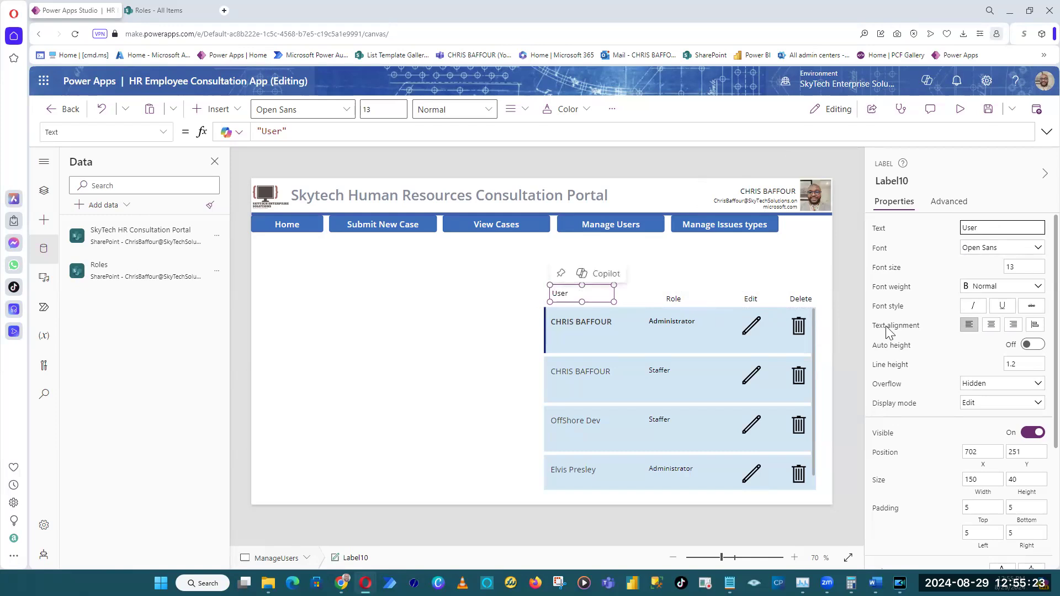
pyautogui.click(991, 325)
pyautogui.moveTo(599, 293); pyautogui.dragTo(599, 298)
pyautogui.click(849, 318)
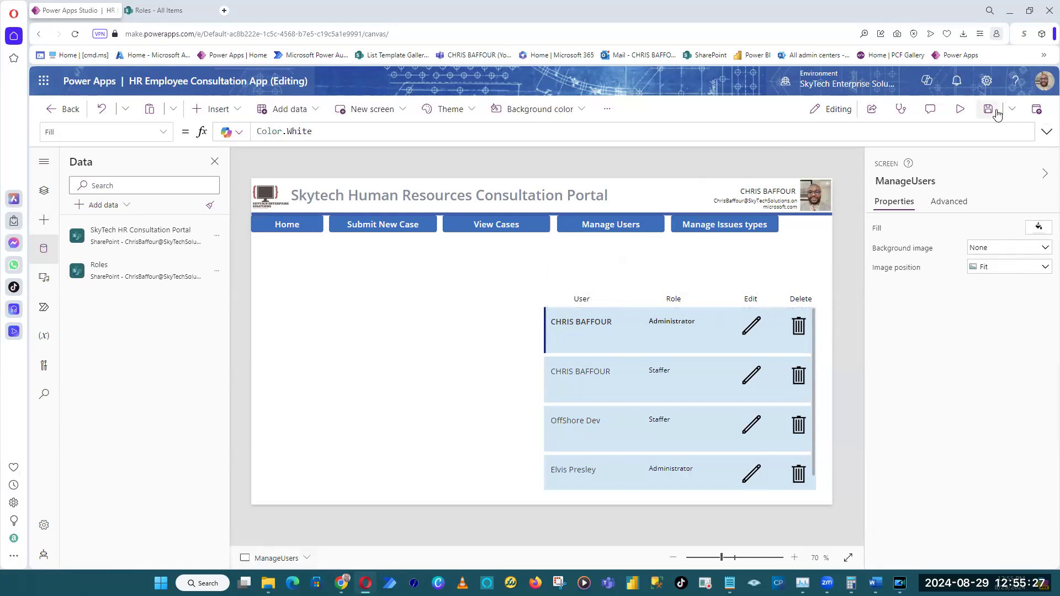
# Preview the Manage Users screen to check the column headers and gallery, and close the preview.
pyautogui.click(960, 109)
pyautogui.moveTo(878, 314); pyautogui.dragTo(889, 261)
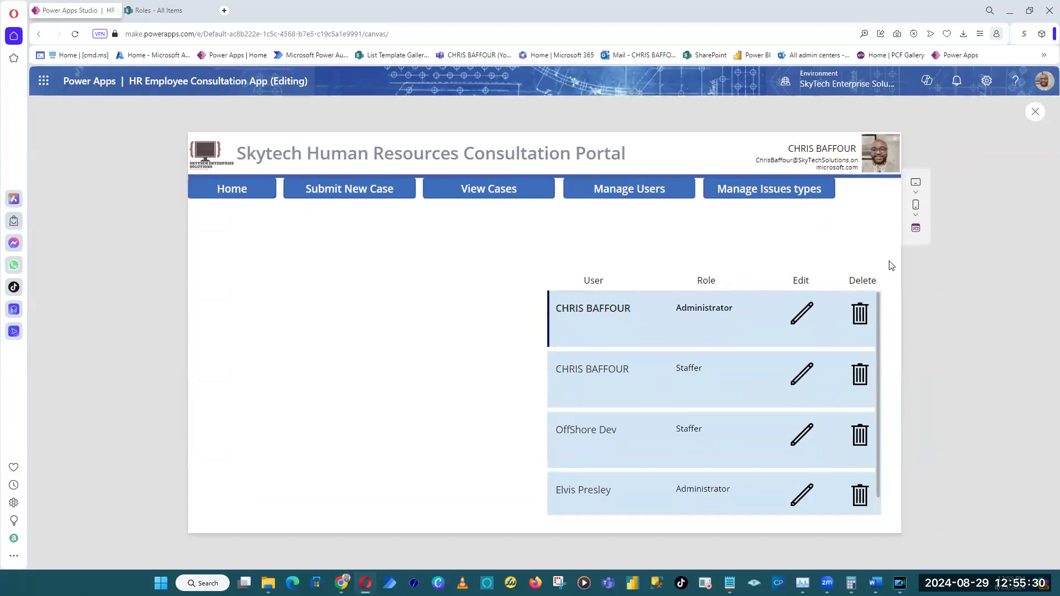
pyautogui.click(1036, 111)
# Reduce the gallery's row height to a template size of about 80 and preview the result.
pyautogui.click(595, 339)
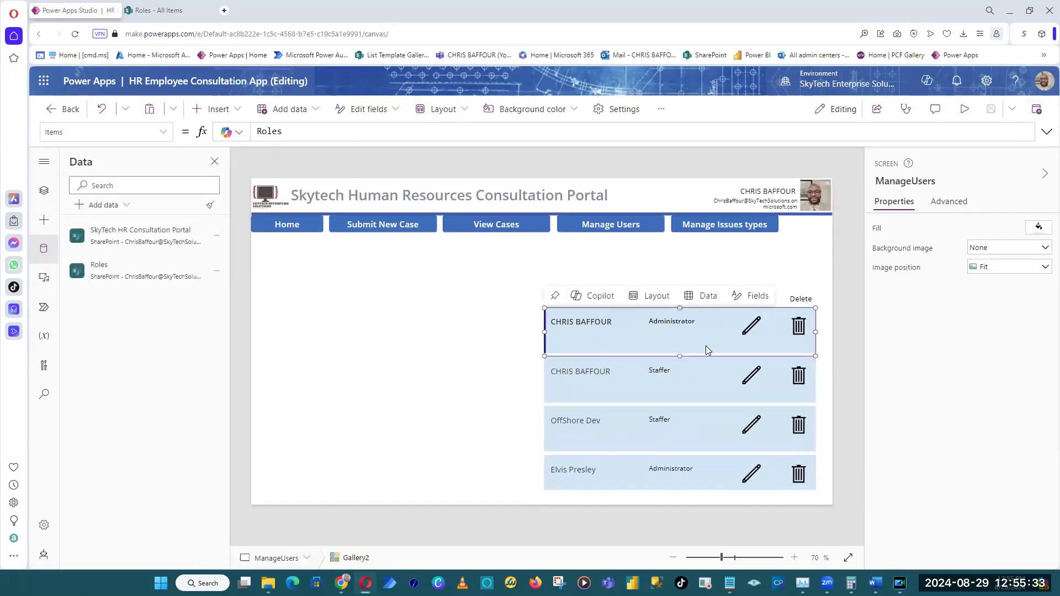
pyautogui.moveTo(684, 351); pyautogui.dragTo(682, 336)
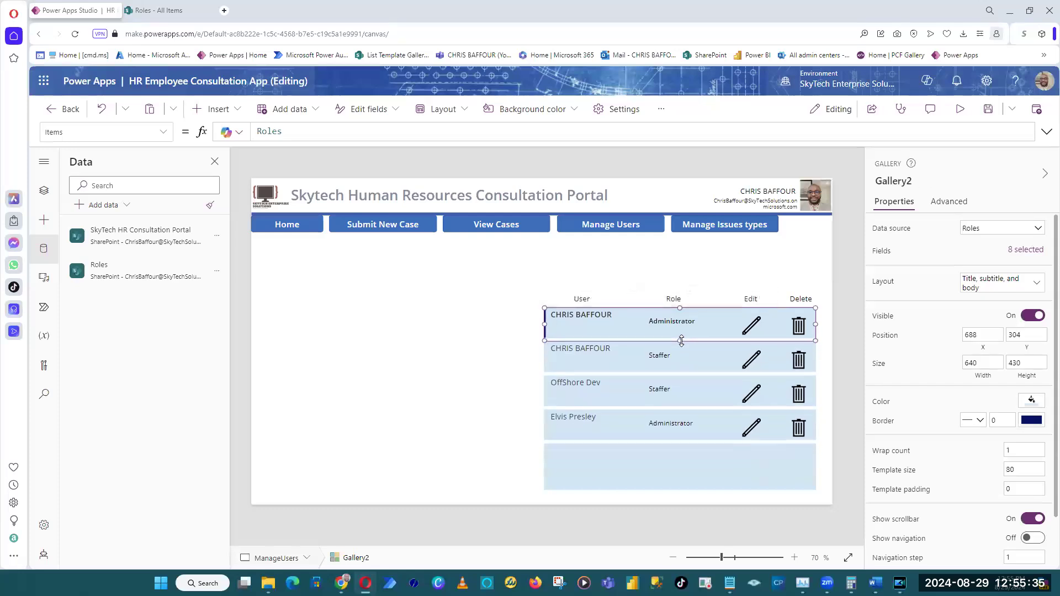
pyautogui.click(841, 335)
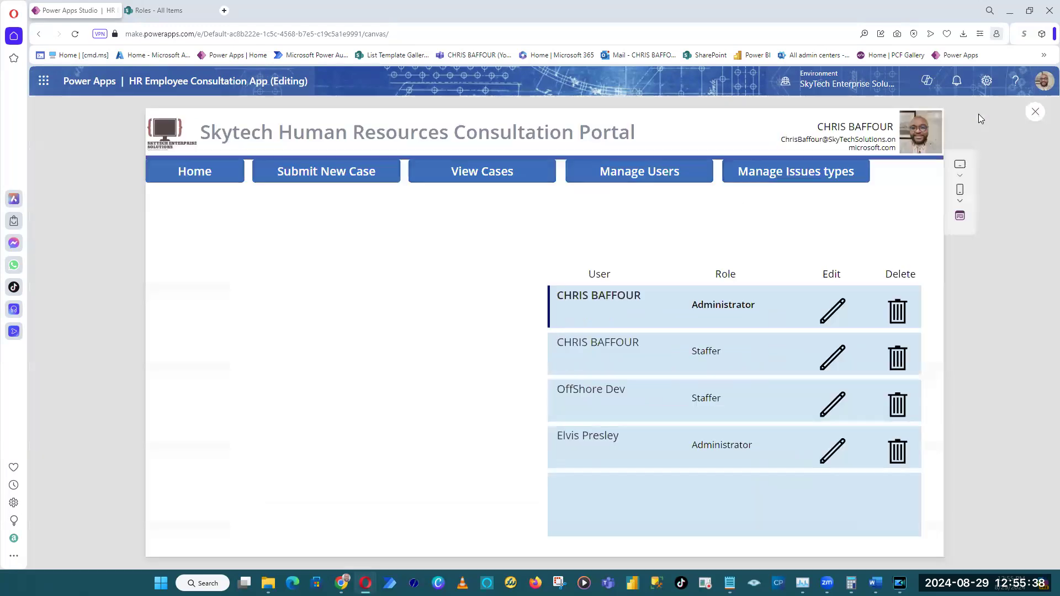
pyautogui.click(960, 109)
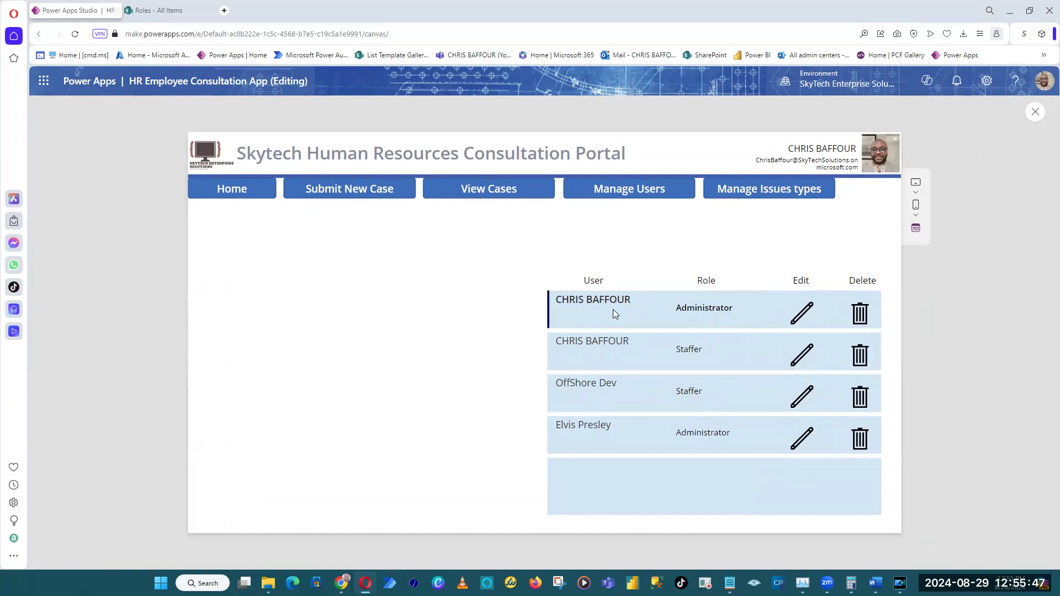
pyautogui.click(1038, 117)
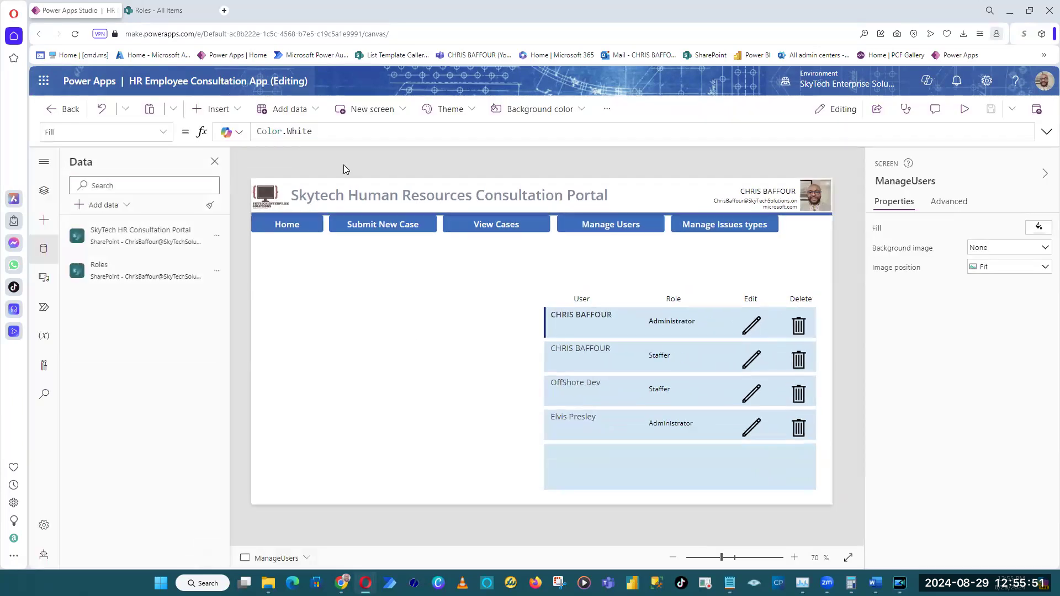
# Insert an edit form on the Manage Users screen and connect it to the Roles data source.
pyautogui.click(220, 111)
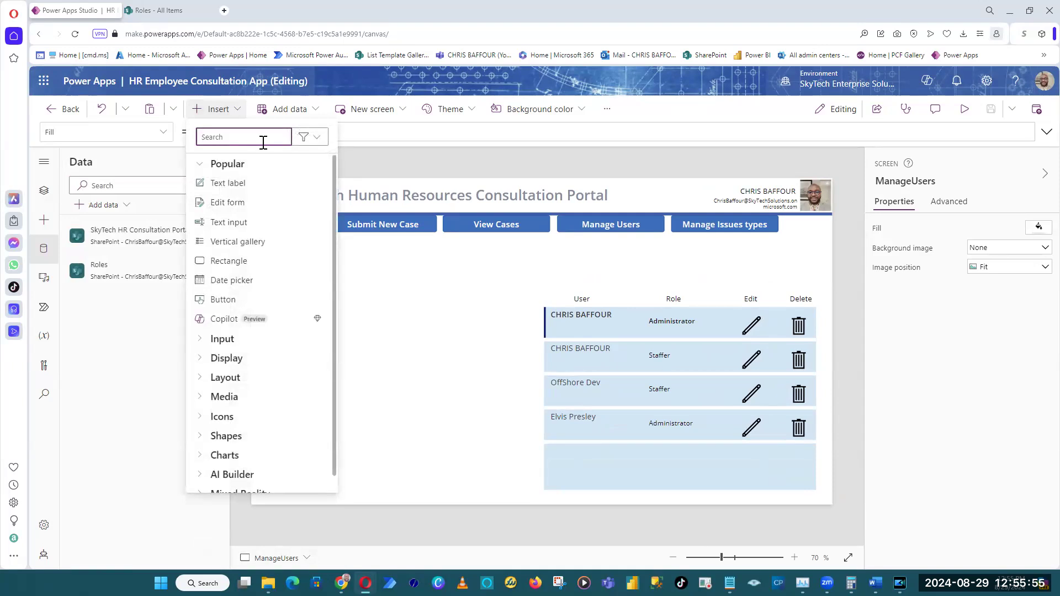
pyautogui.write('form')
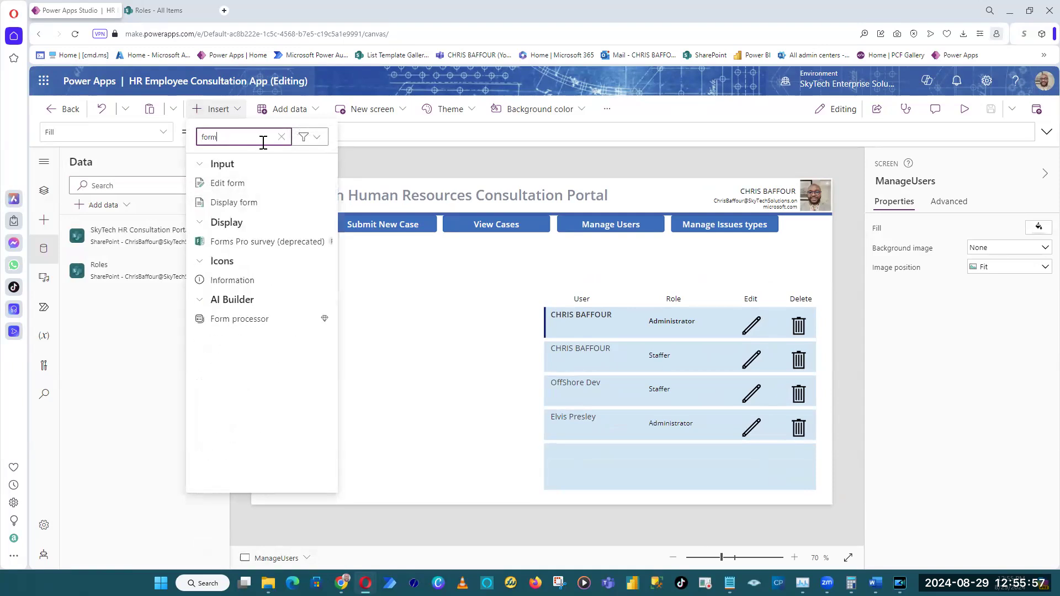
pyautogui.click(265, 191)
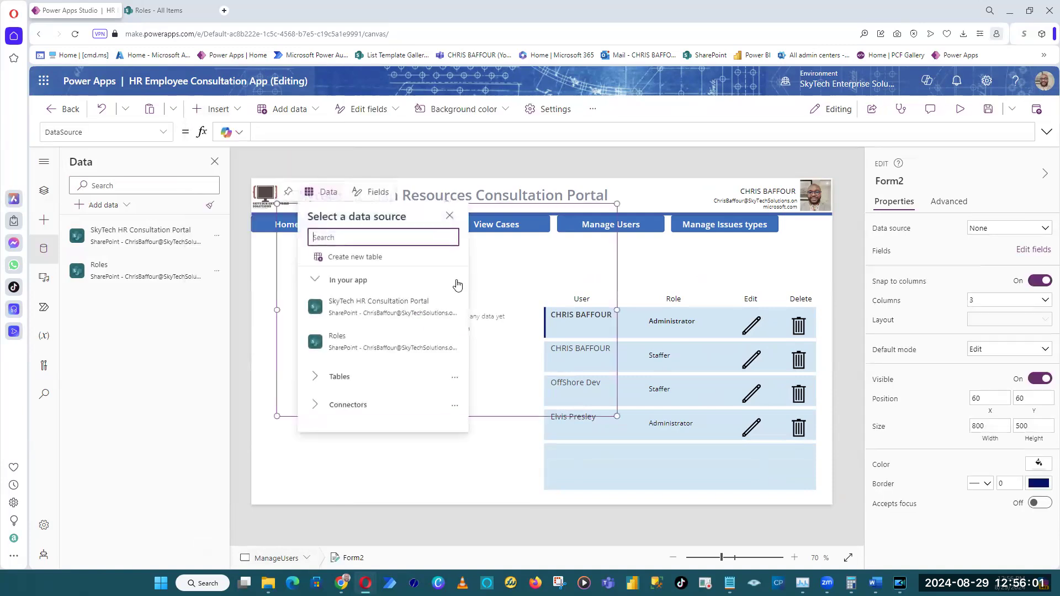
pyautogui.click(341, 347)
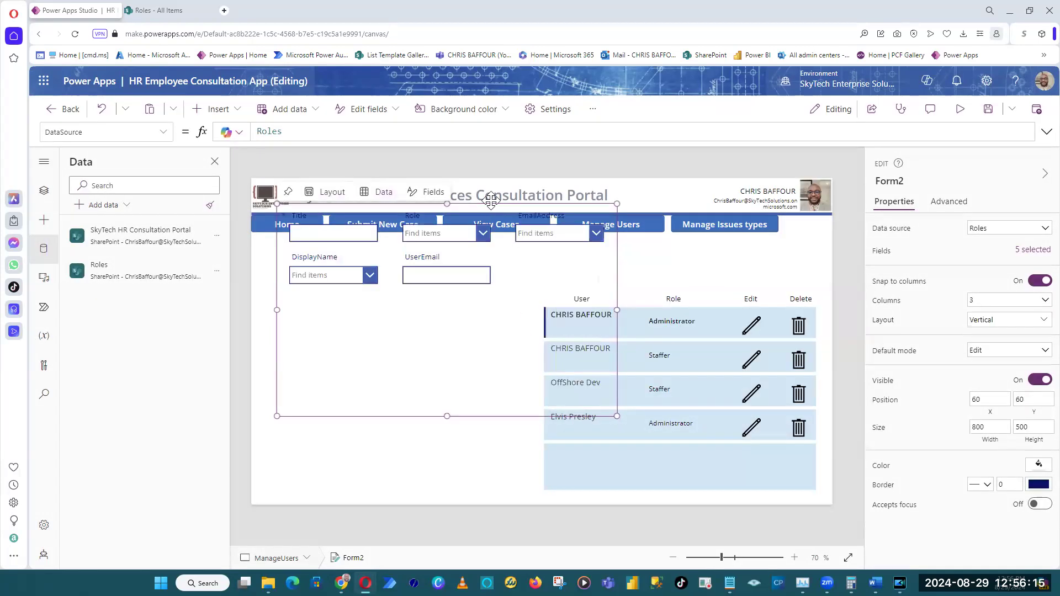
# Move the Roles form to position 0, 234, beside the gallery, and resize it to 650 wide by 225 high.
pyautogui.moveTo(491, 200); pyautogui.dragTo(466, 276)
pyautogui.moveTo(591, 385); pyautogui.dragTo(528, 384)
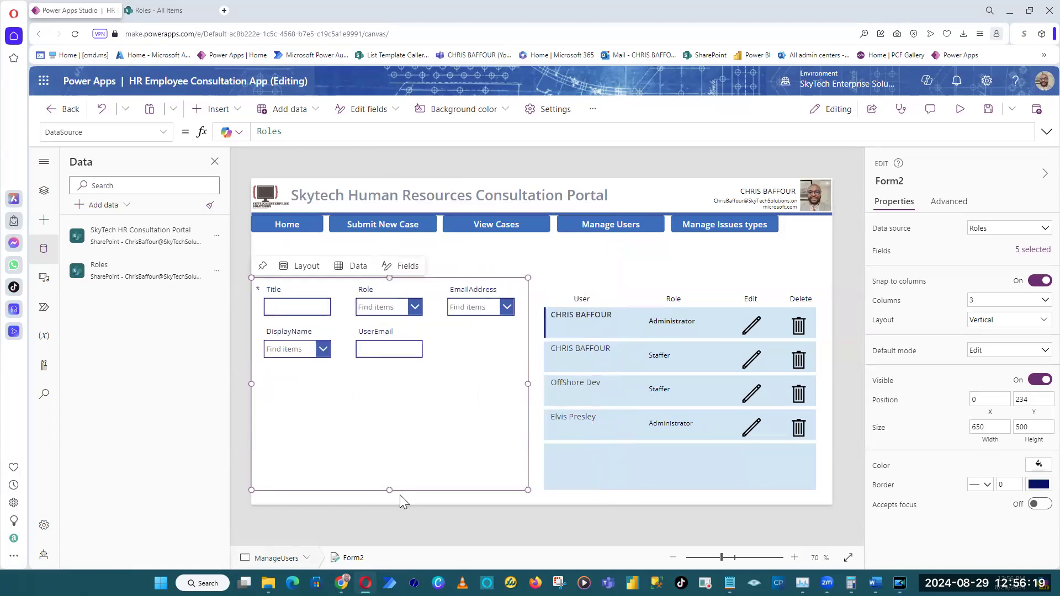
pyautogui.moveTo(390, 490); pyautogui.dragTo(389, 374)
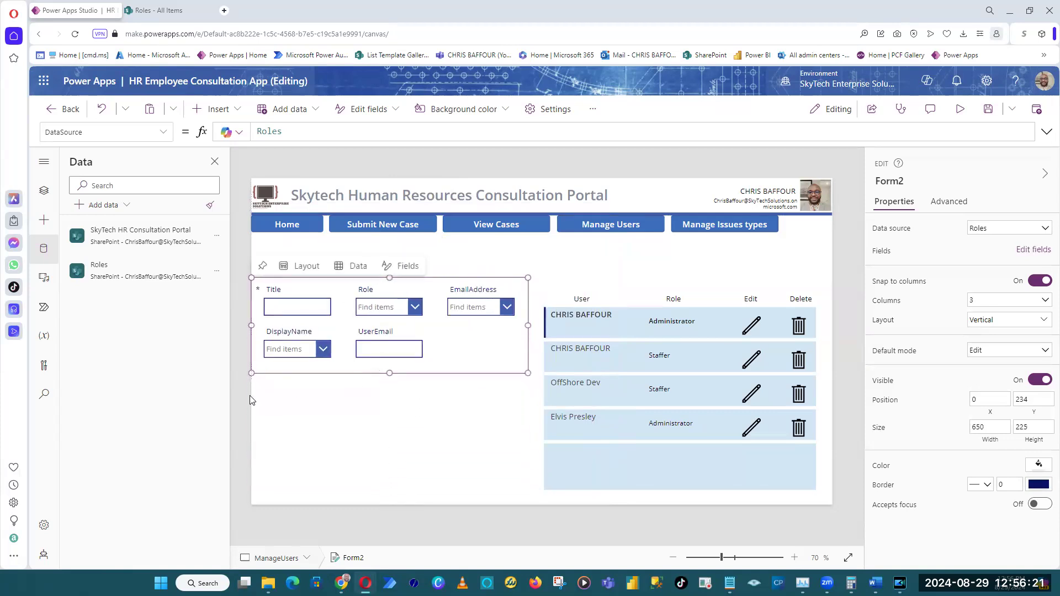
# Insert a button below the Roles form and place a copy of it alongside.
pyautogui.click(249, 396)
pyautogui.click(214, 109)
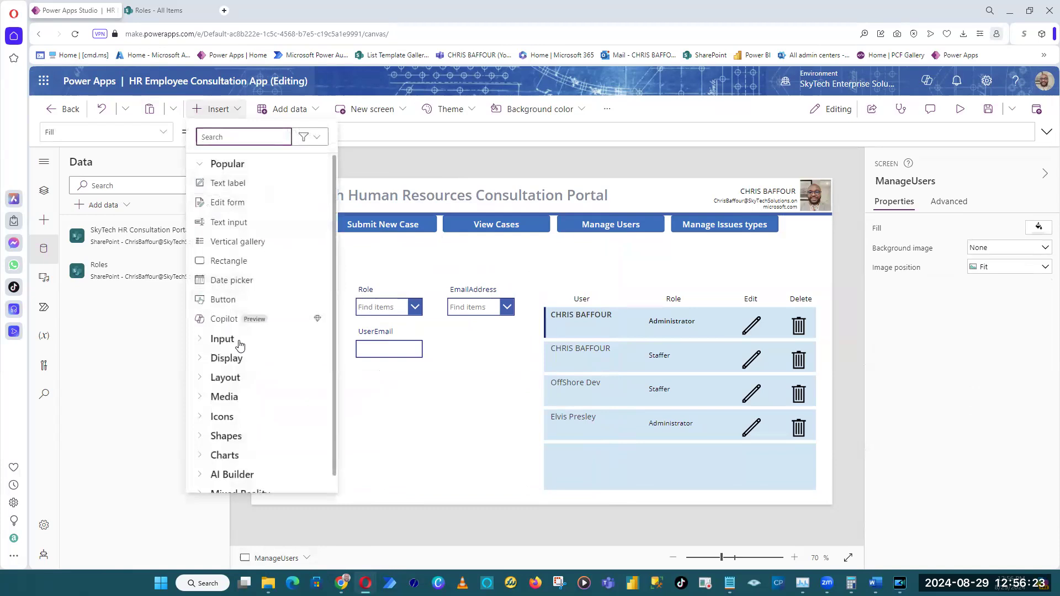
pyautogui.click(239, 300)
pyautogui.moveTo(320, 207); pyautogui.dragTo(409, 398)
pyautogui.hotkey('ctrl', 'c')
pyautogui.hotkey('ctrl', 'v')
# Set the text of the copied button to "Reset" and that of the original button to "Add".
pyautogui.doubleClick(980, 232)
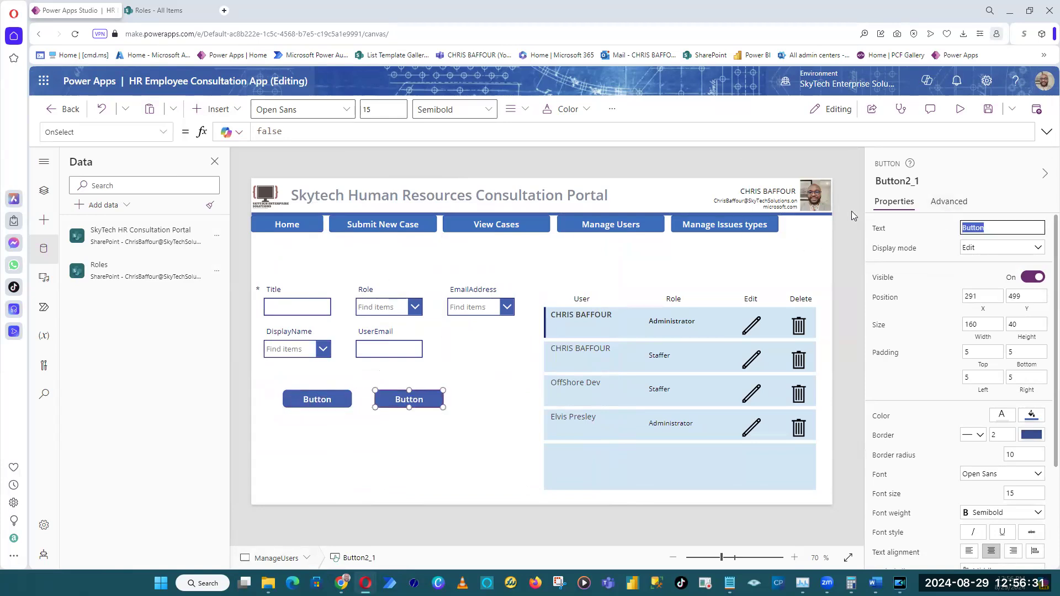
pyautogui.write('Reset')
pyautogui.click(480, 346)
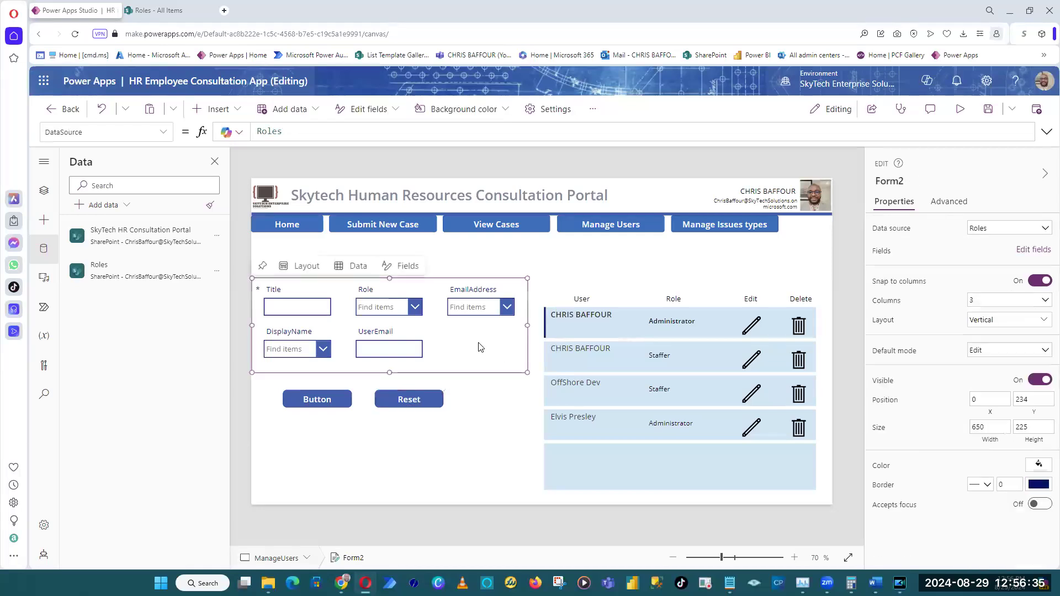
pyautogui.click(332, 403)
pyautogui.click(983, 229)
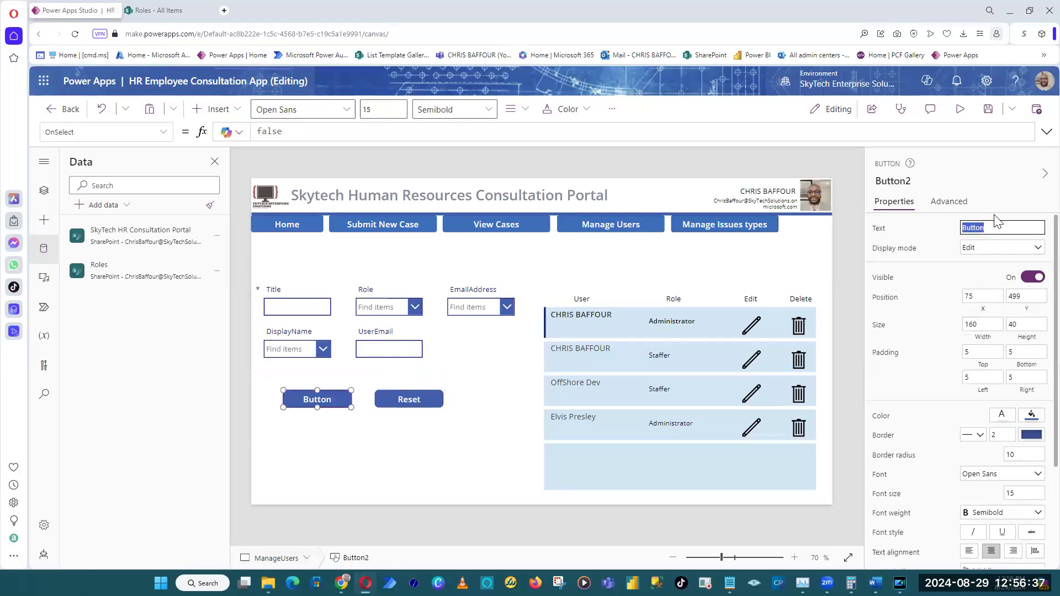
pyautogui.write('Add')
# Preview the Manage Users screen to check the form and its two buttons, and close the preview.
pyautogui.click(352, 307)
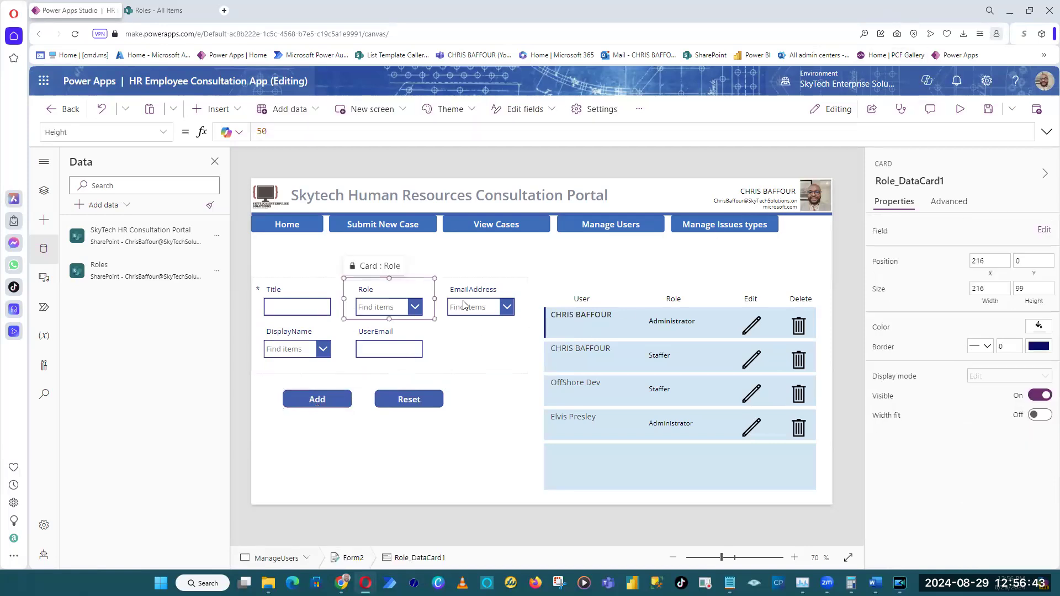
pyautogui.click(243, 433)
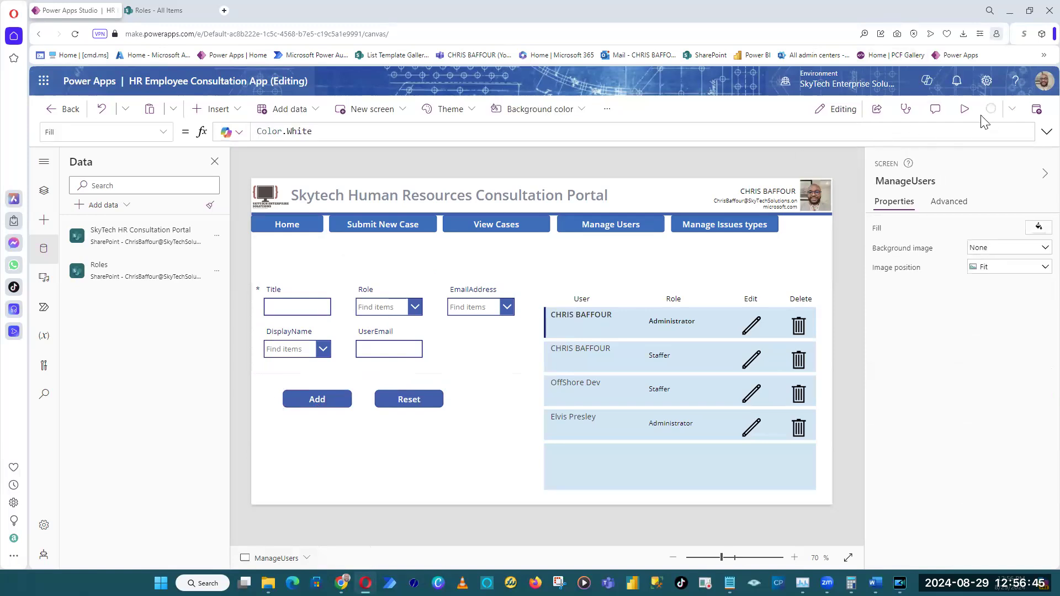
pyautogui.click(963, 109)
pyautogui.click(1036, 115)
# Unlock the Title, Role, EmailAddress, DisplayName and UserEmail cards of the Roles form.
pyautogui.click(297, 316)
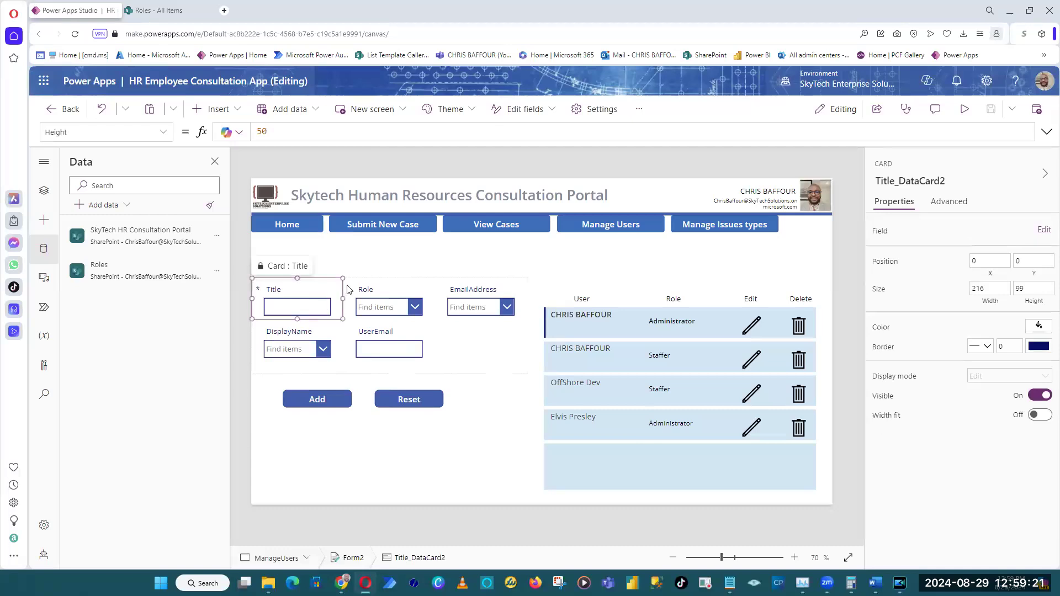
pyautogui.rightClick(311, 295)
pyautogui.click(331, 305)
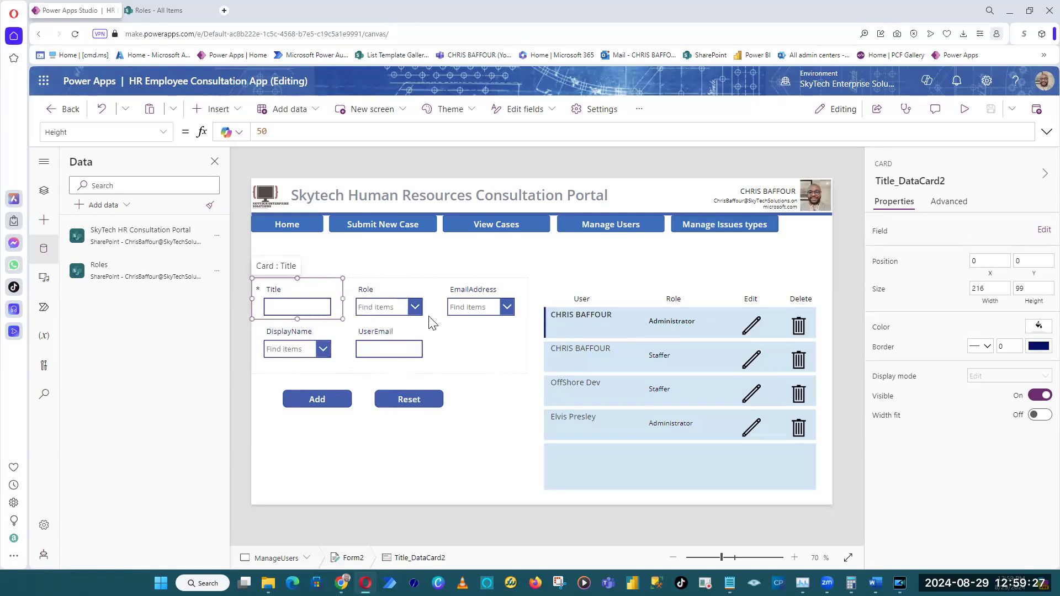
pyautogui.rightClick(390, 296)
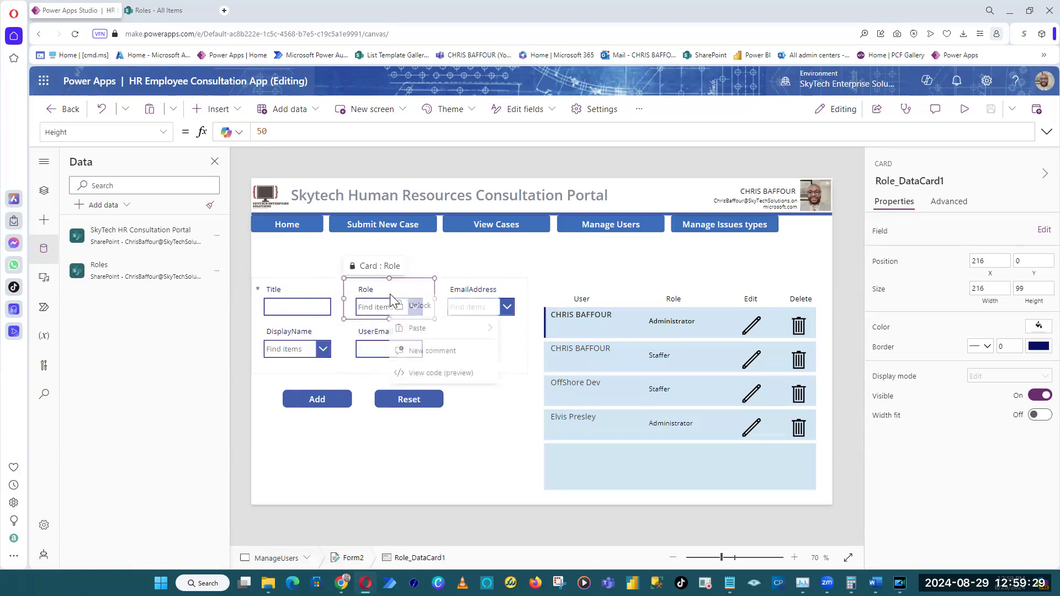
pyautogui.click(420, 308)
pyautogui.click(483, 293)
pyautogui.rightClick(483, 292)
pyautogui.click(513, 309)
pyautogui.rightClick(302, 336)
pyautogui.click(331, 348)
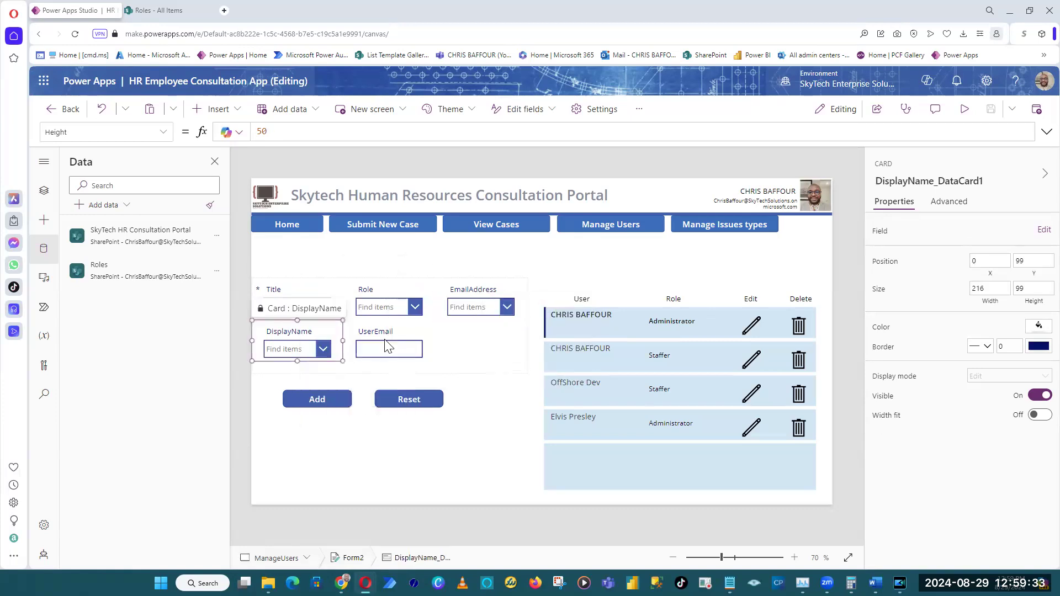
pyautogui.click(389, 338)
pyautogui.rightClick(389, 337)
pyautogui.click(418, 349)
# Check the Title column in the SharePoint Roles list, set the Title input's Default to "Roles" and save the app.
pyautogui.click(288, 294)
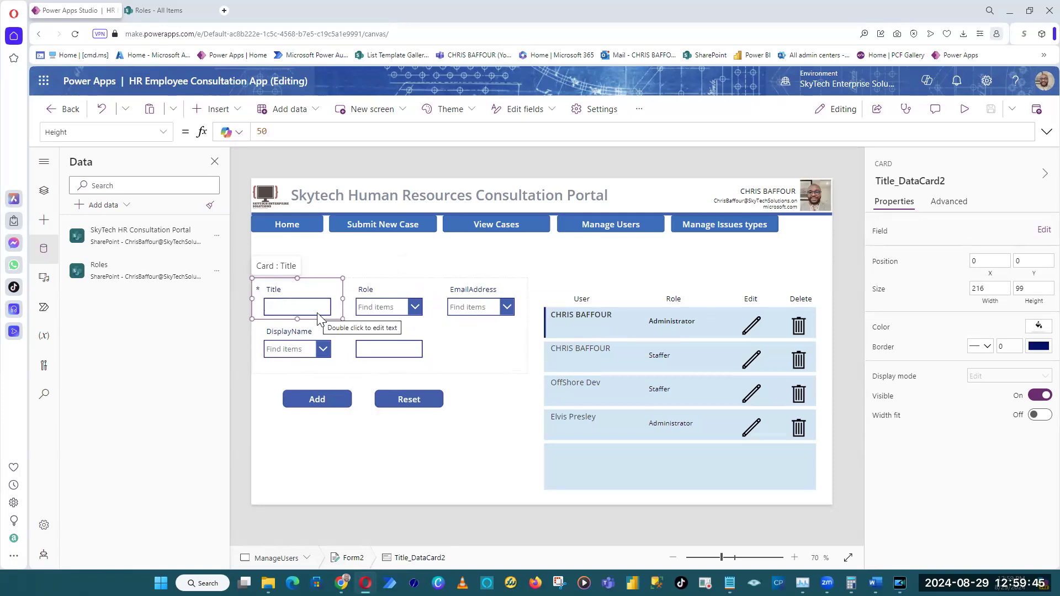
pyautogui.click(190, 6)
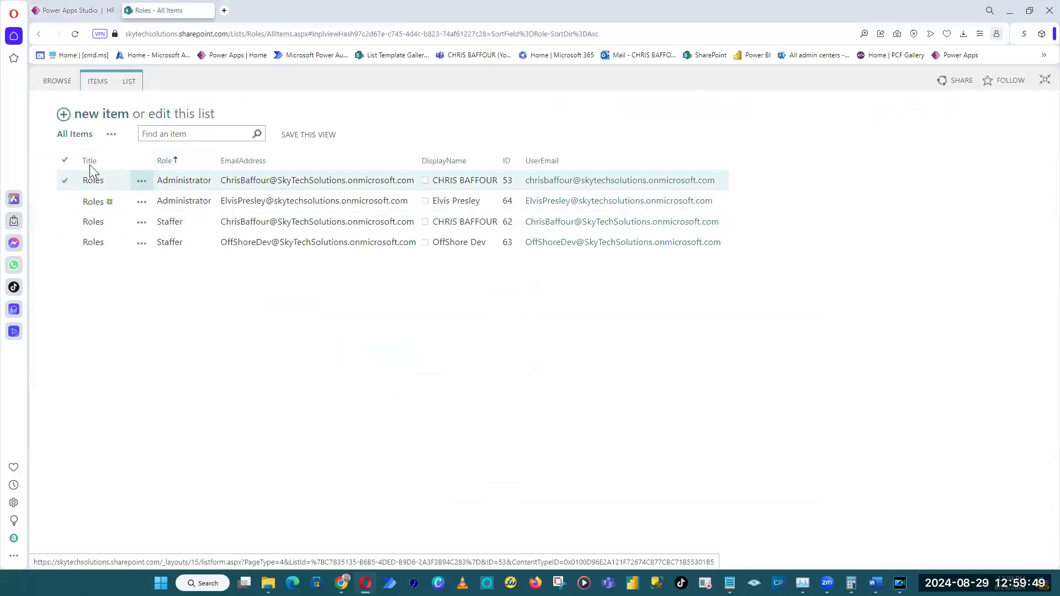
pyautogui.click(111, 9)
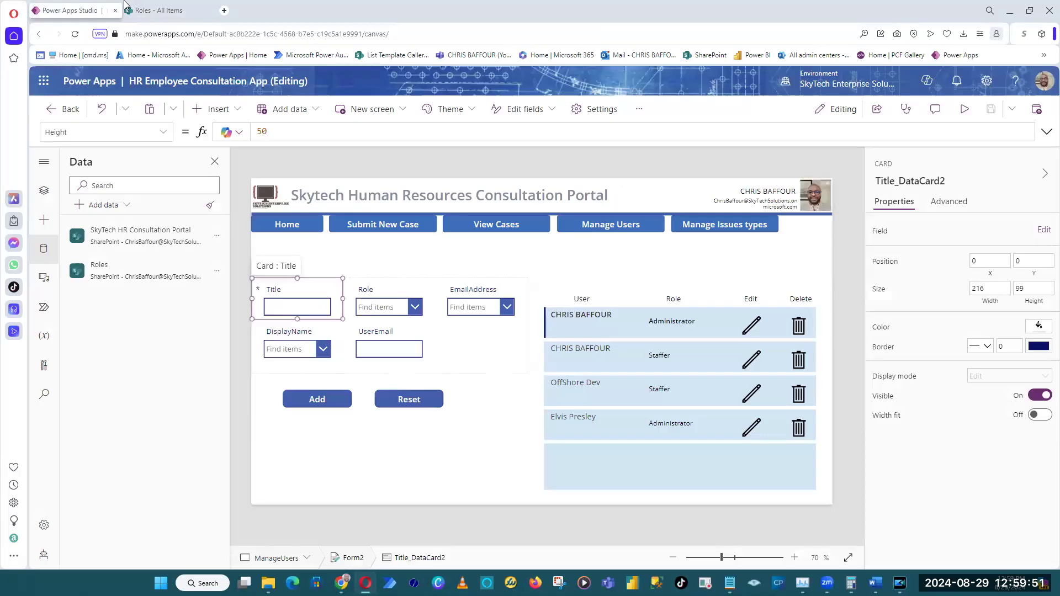
pyautogui.click(303, 303)
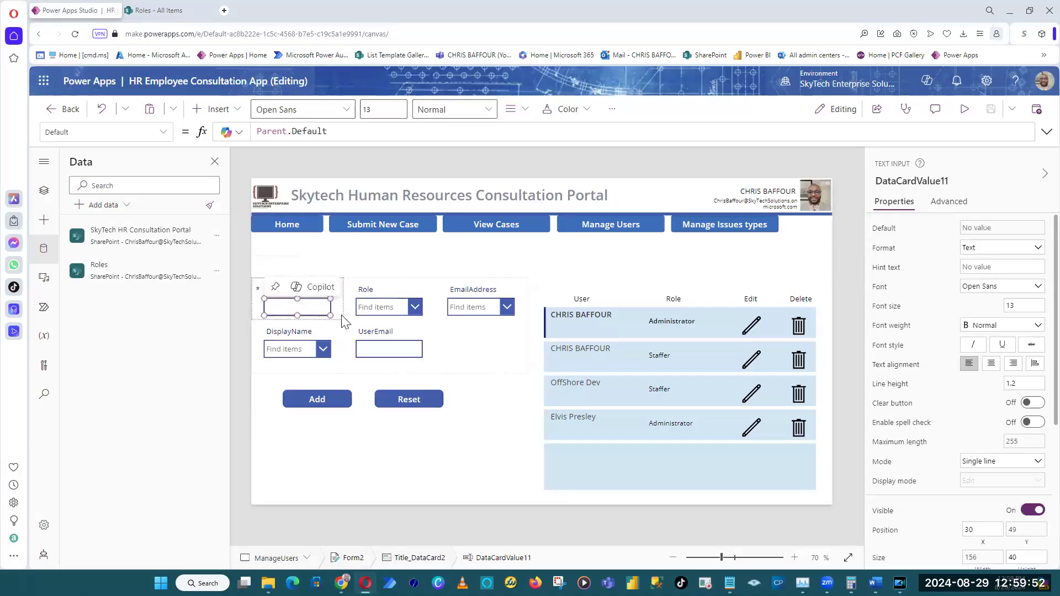
pyautogui.tripleClick(348, 132)
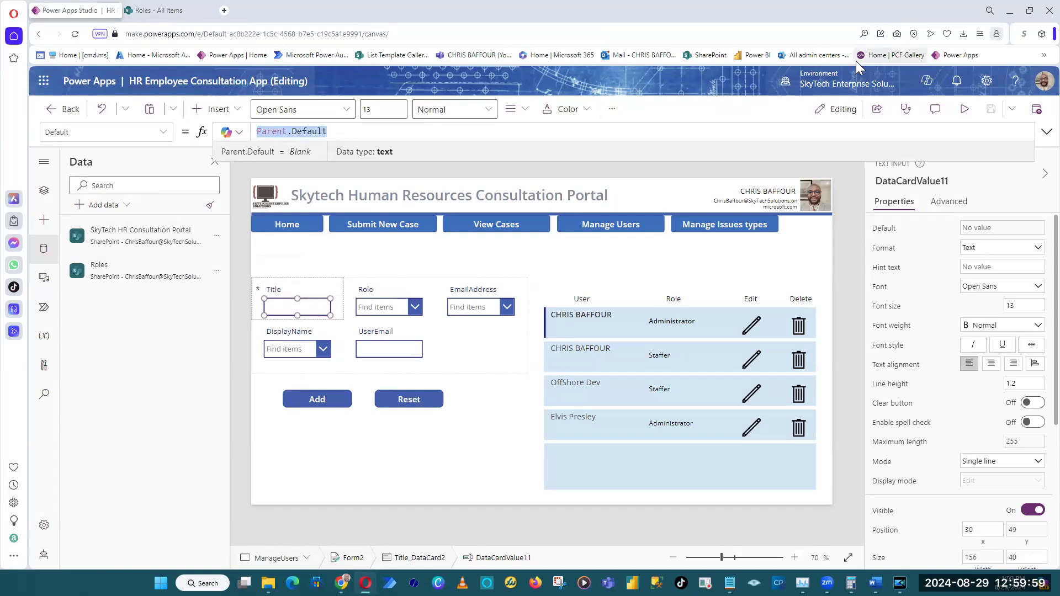
pyautogui.write('"Role"')
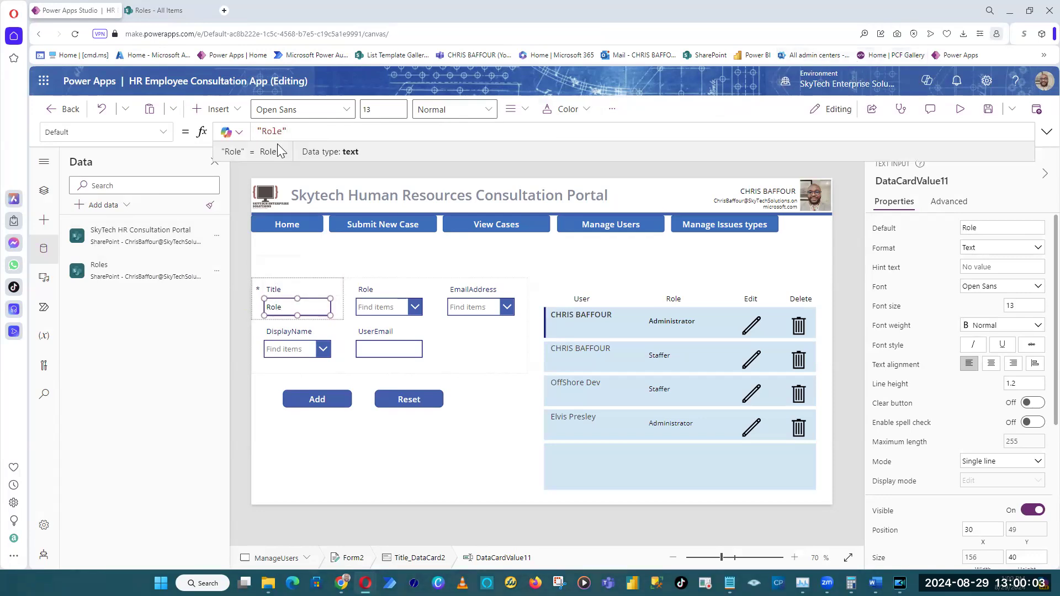
pyautogui.click(283, 134)
pyautogui.write('s')
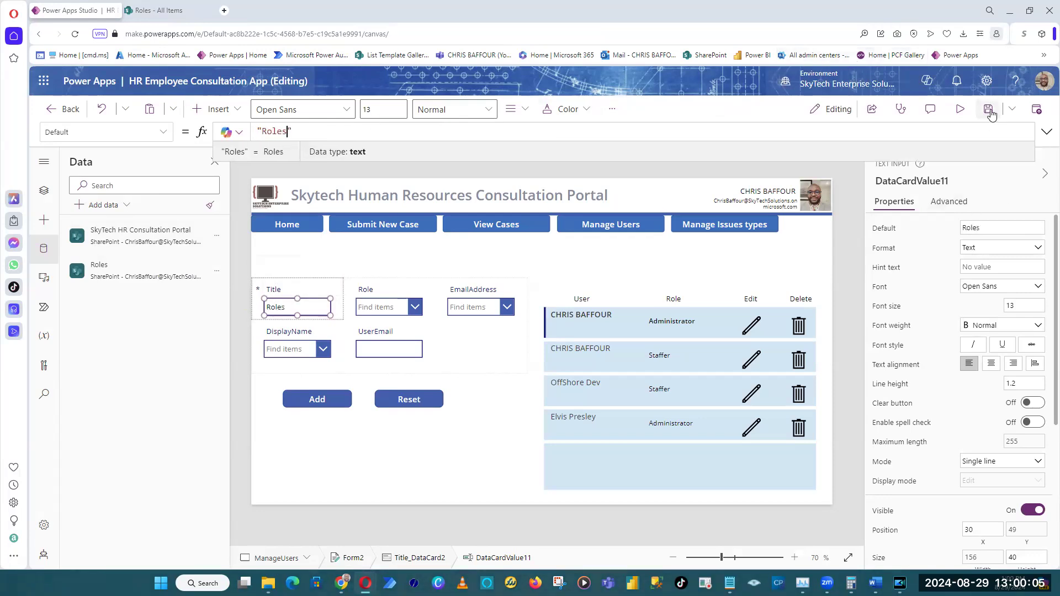
pyautogui.click(989, 111)
# Set the Roles form's default mode to New, previewing the screen before and after the change.
pyautogui.click(966, 113)
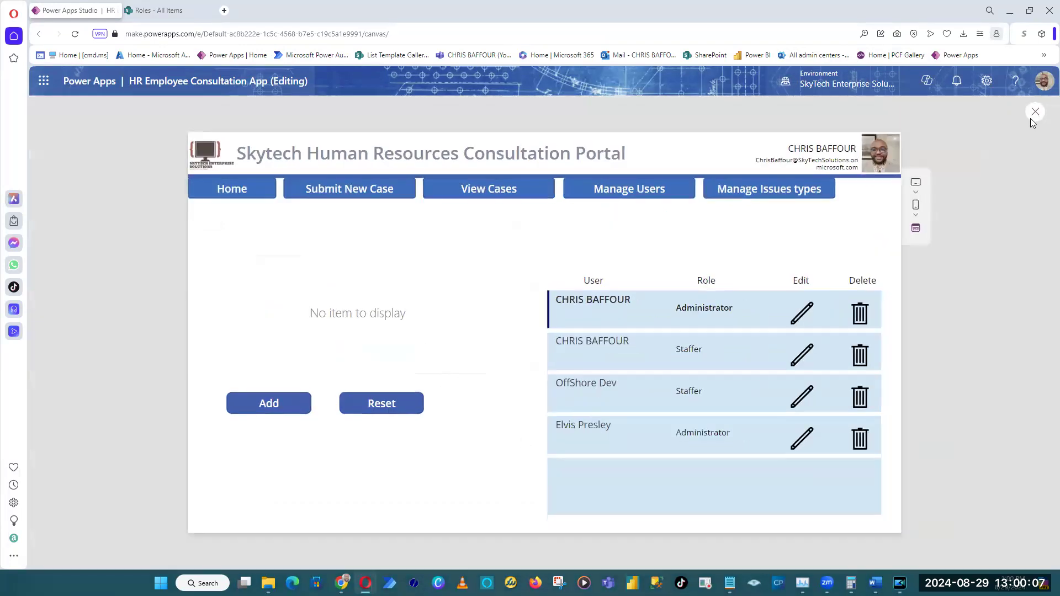
pyautogui.click(1035, 112)
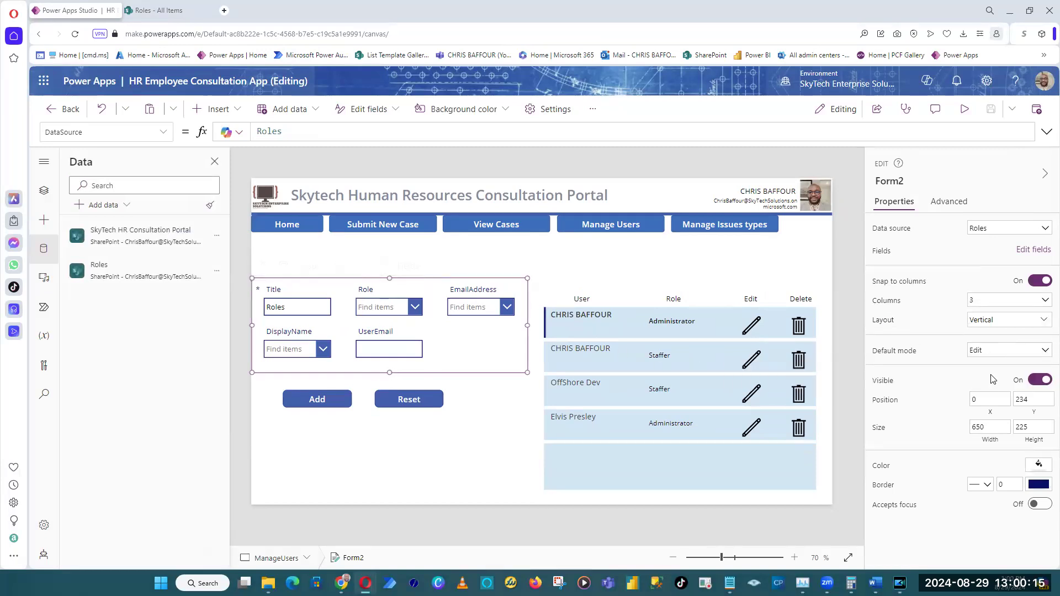
pyautogui.click(994, 352)
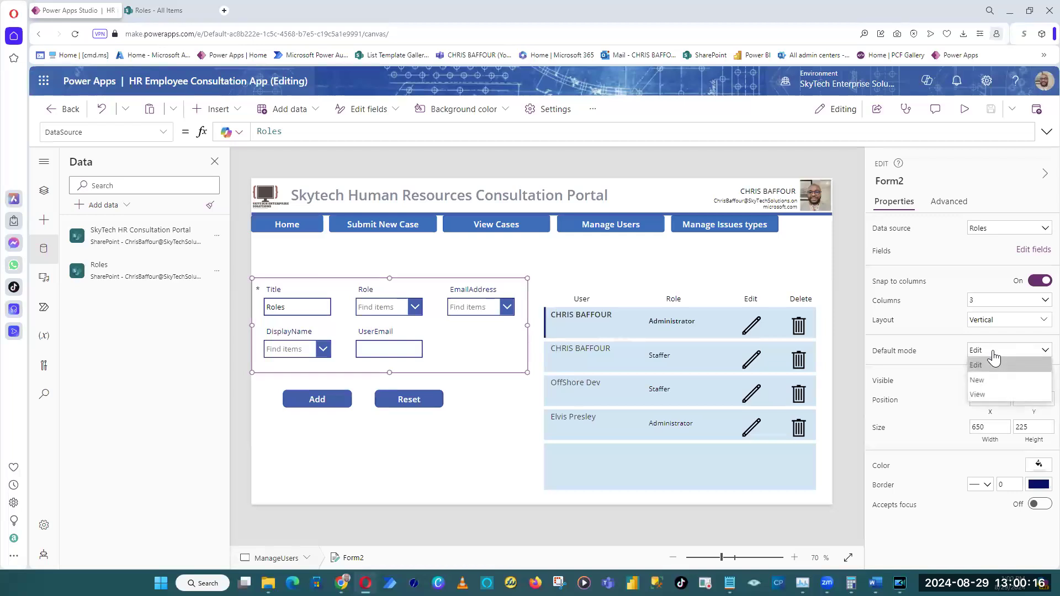
pyautogui.click(996, 389)
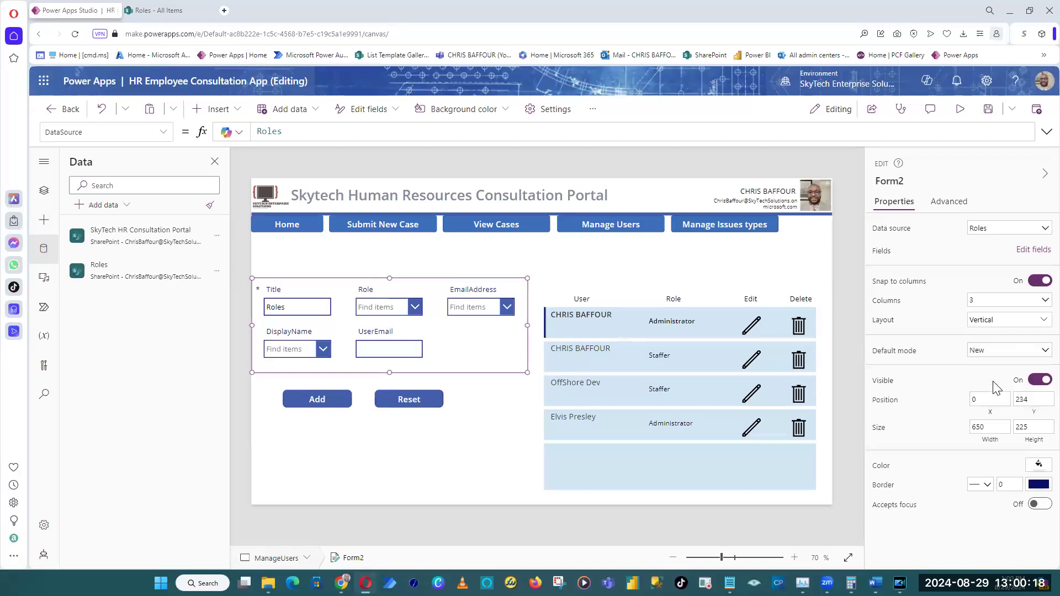
pyautogui.click(894, 353)
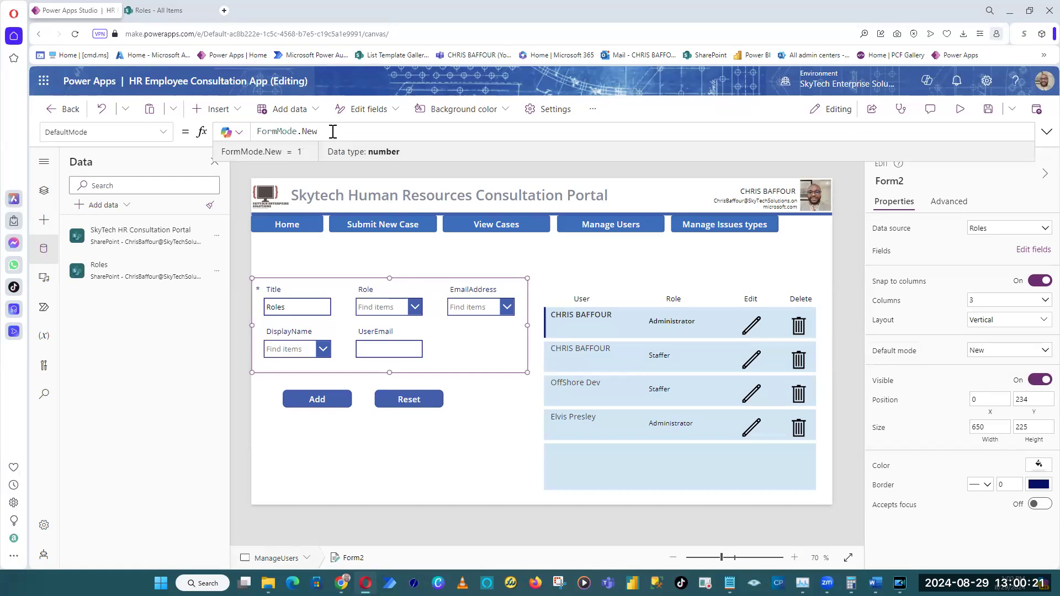
pyautogui.moveTo(333, 131); pyautogui.dragTo(243, 131)
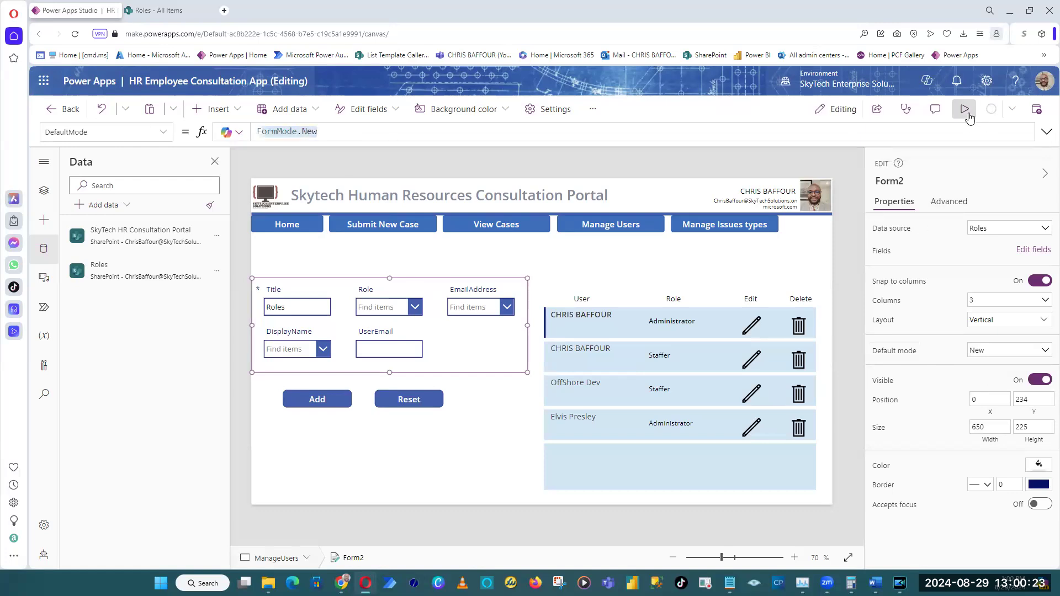
pyautogui.click(962, 110)
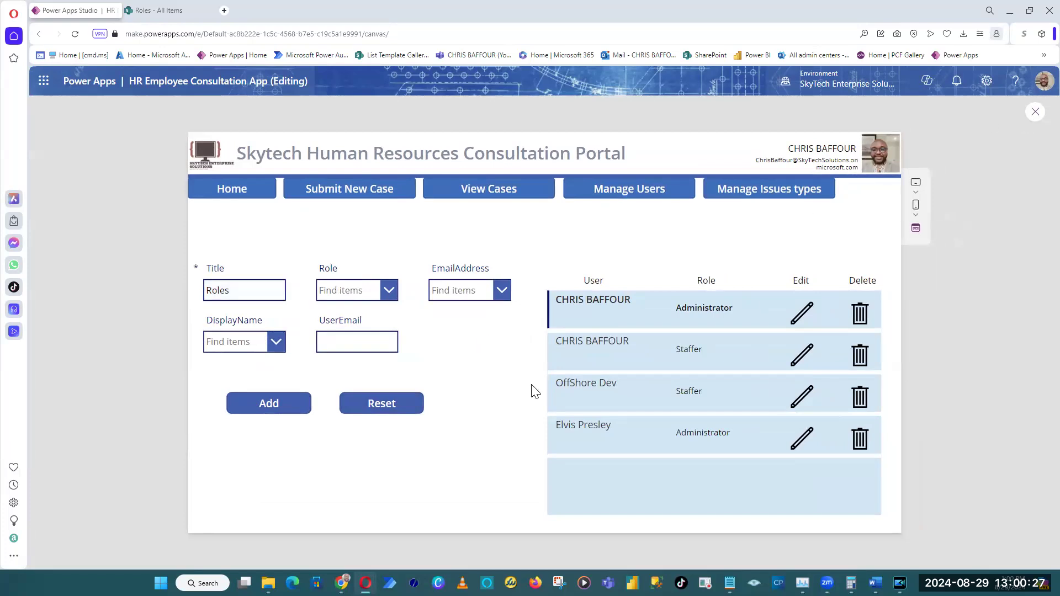
pyautogui.press('Escape')
# Hide the Title card of the Roles form by turning off its visibility.
pyautogui.click(462, 347)
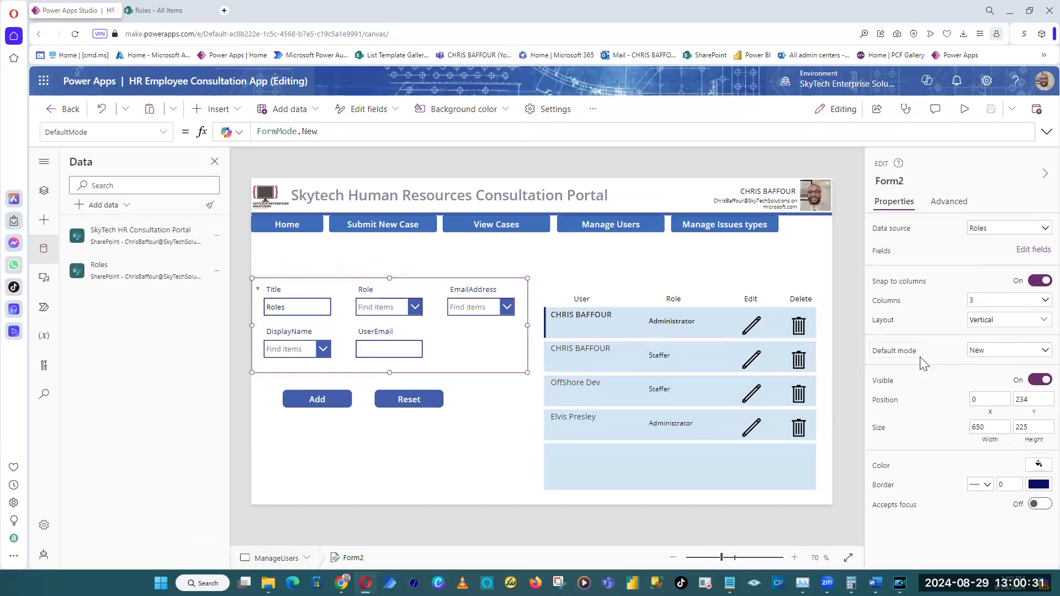
pyautogui.click(784, 160)
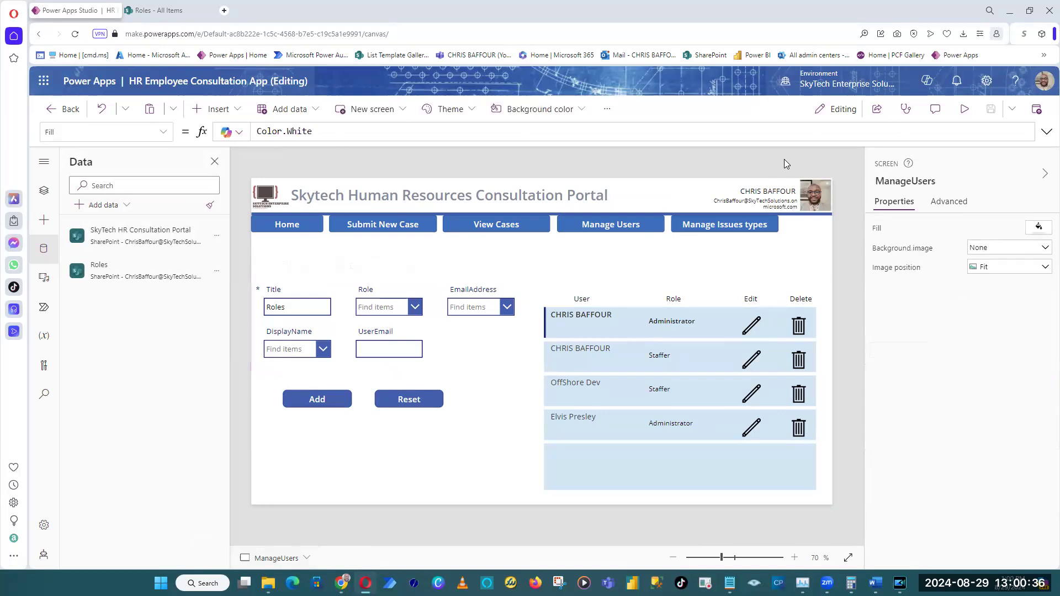
pyautogui.click(302, 297)
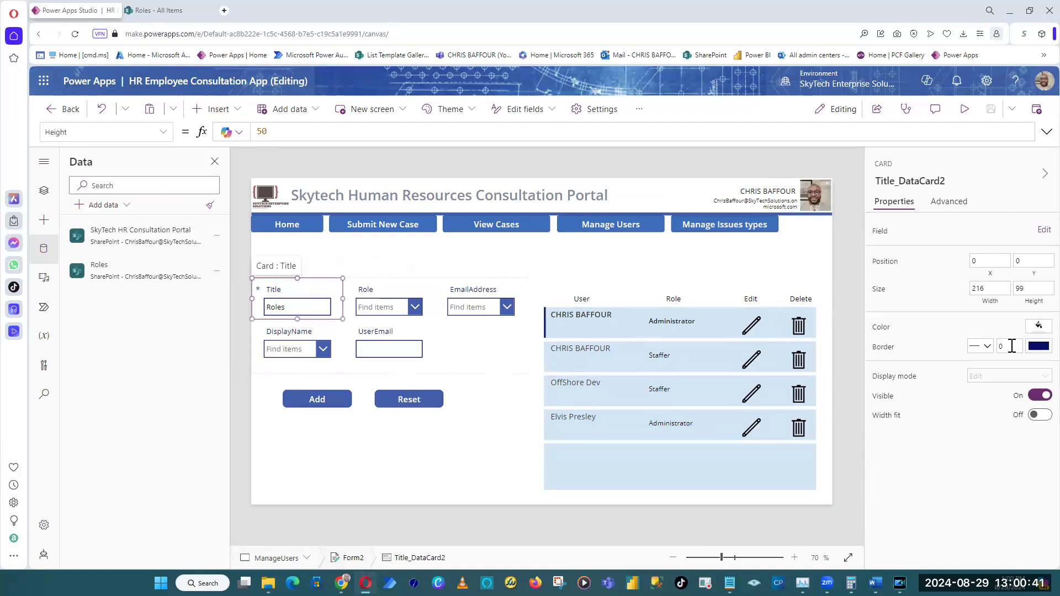
pyautogui.click(1030, 397)
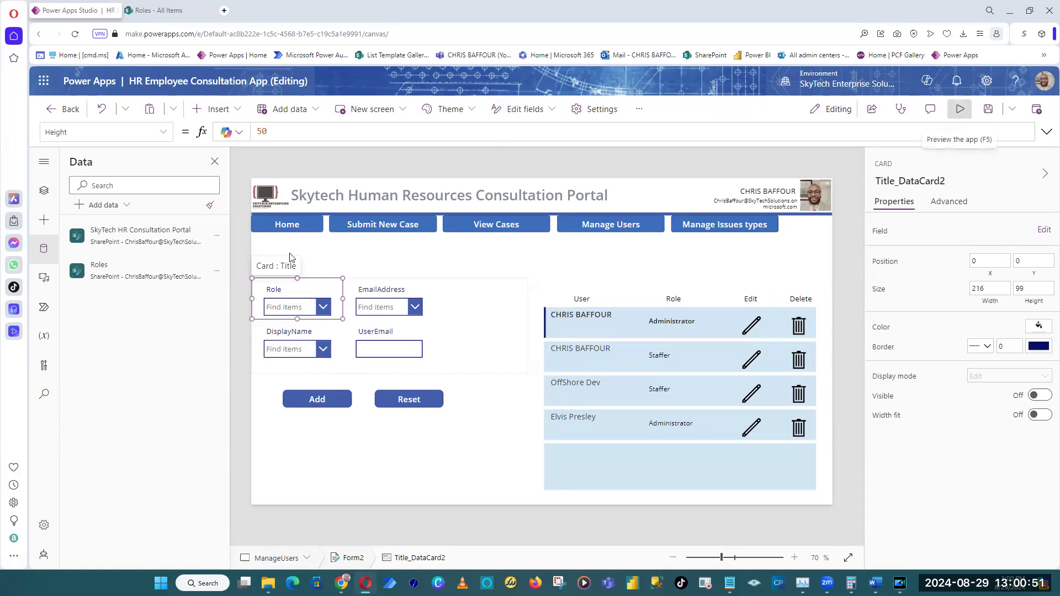
# Preview the screen and test the form's drop-downs, choosing Item 1 for Role and Item 2 for DisplayName.
pyautogui.click(961, 109)
pyautogui.click(245, 290)
pyautogui.click(244, 323)
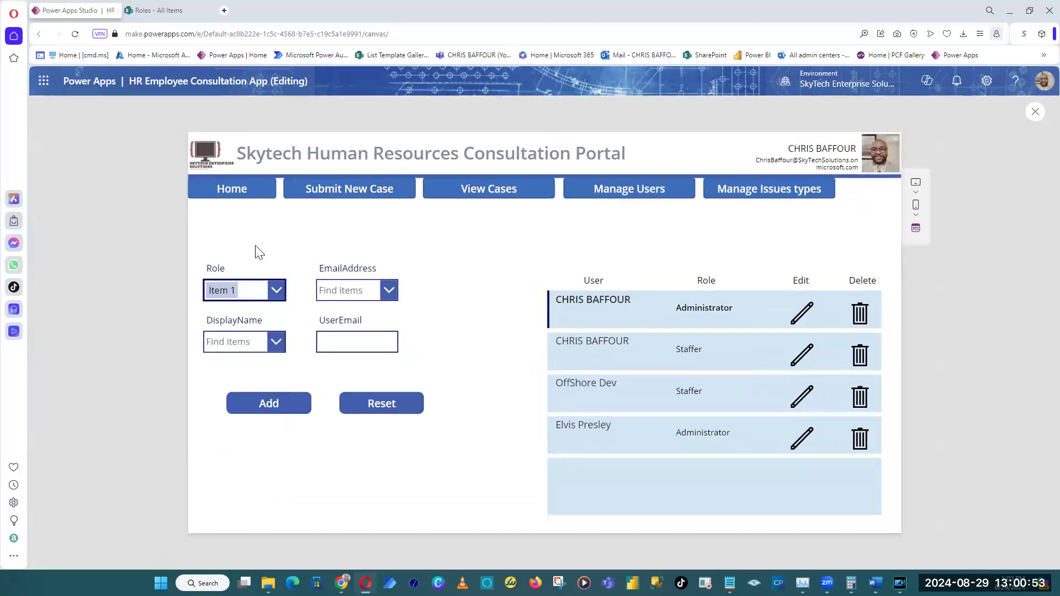
pyautogui.click(277, 343)
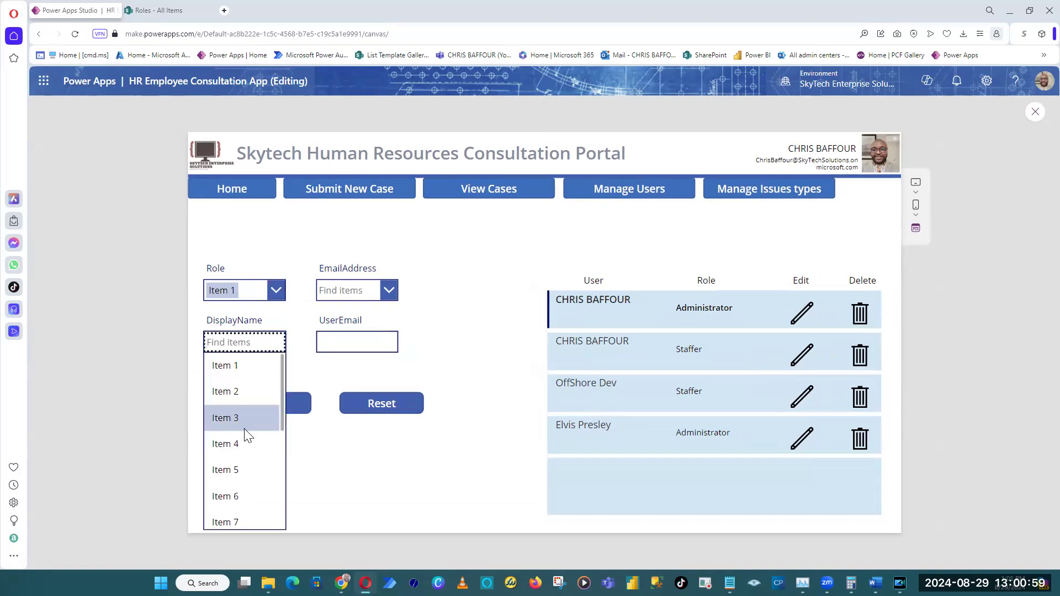
pyautogui.click(483, 355)
pyautogui.click(275, 349)
pyautogui.click(260, 392)
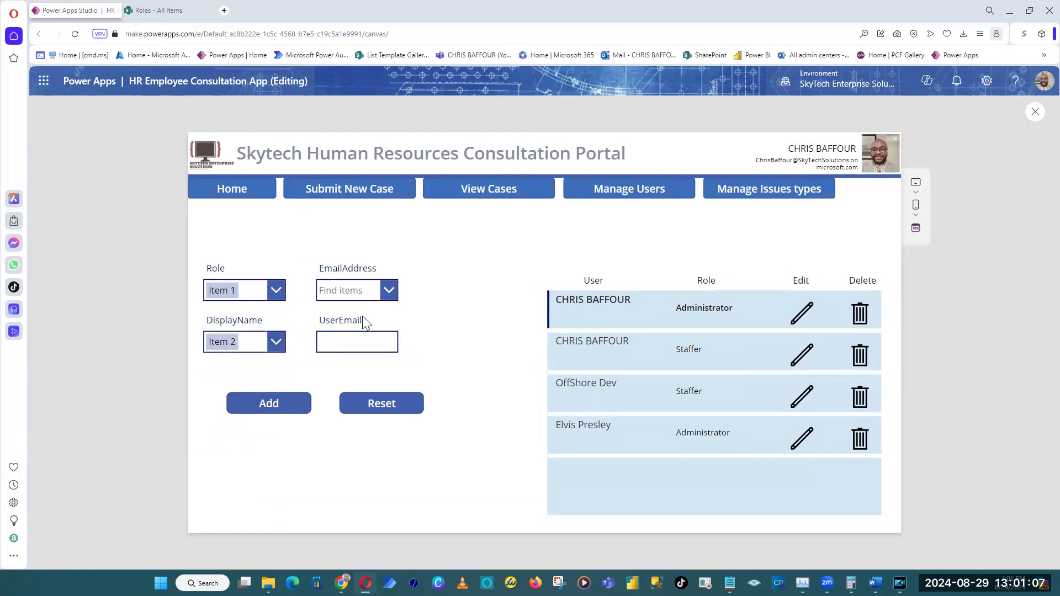
pyautogui.click(1036, 114)
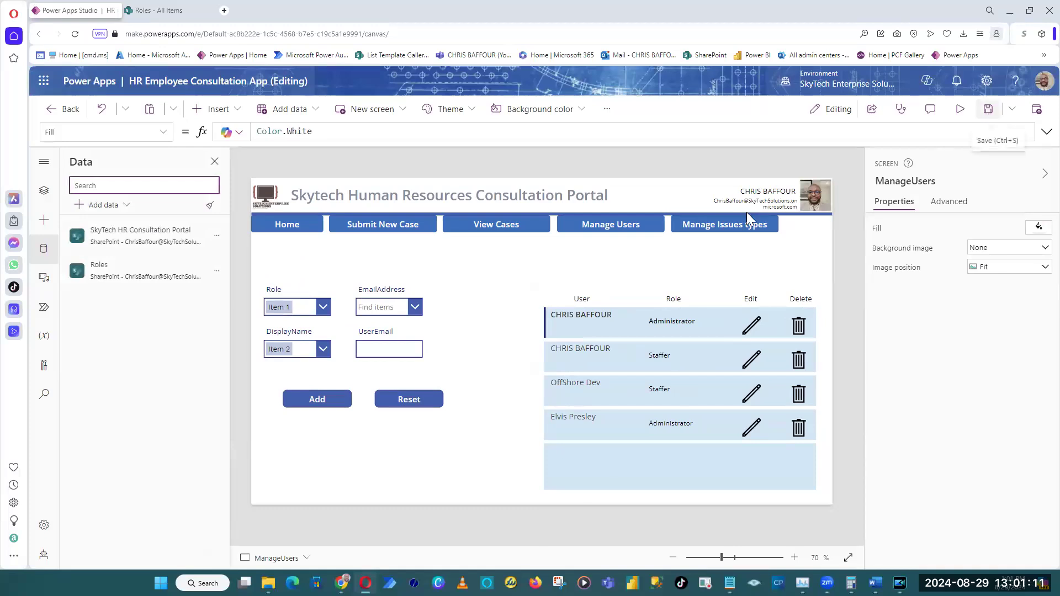
# Select the Roles form and switch to the SharePoint Roles list to examine its columns and entries.
pyautogui.click(417, 345)
pyautogui.click(479, 364)
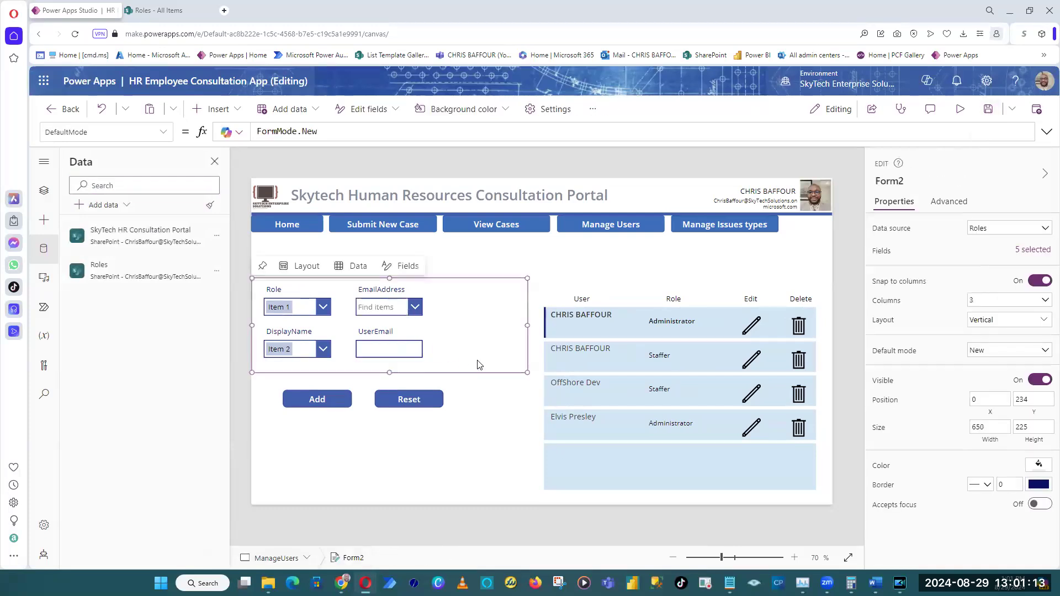
pyautogui.click(158, 10)
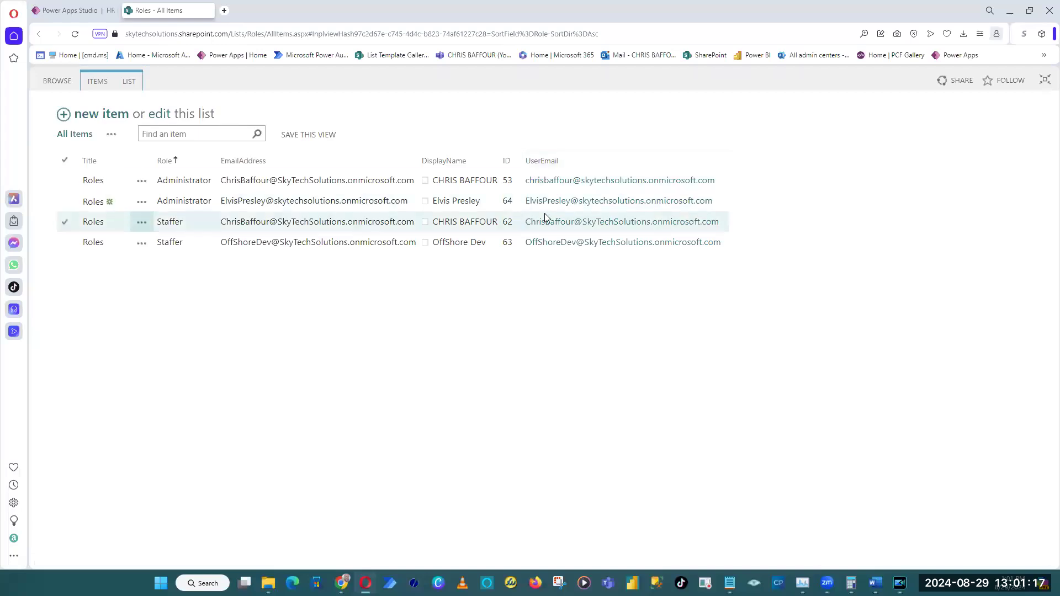
# Start a new Roles list item and pick the person for EmailAddress and DisplayName, leaving UserEmail empty.
pyautogui.click(65, 117)
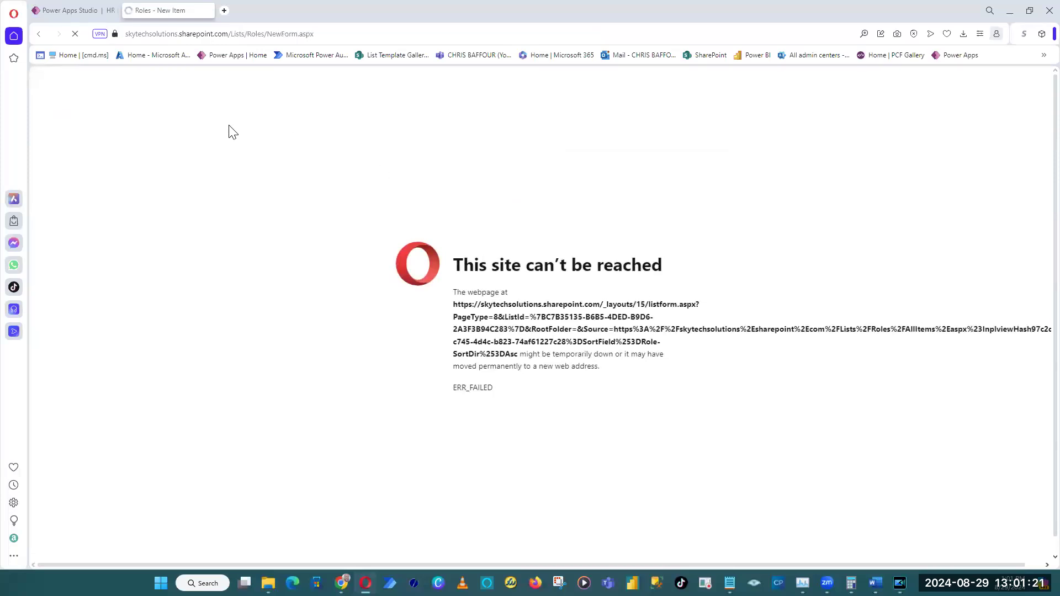
pyautogui.click(202, 233)
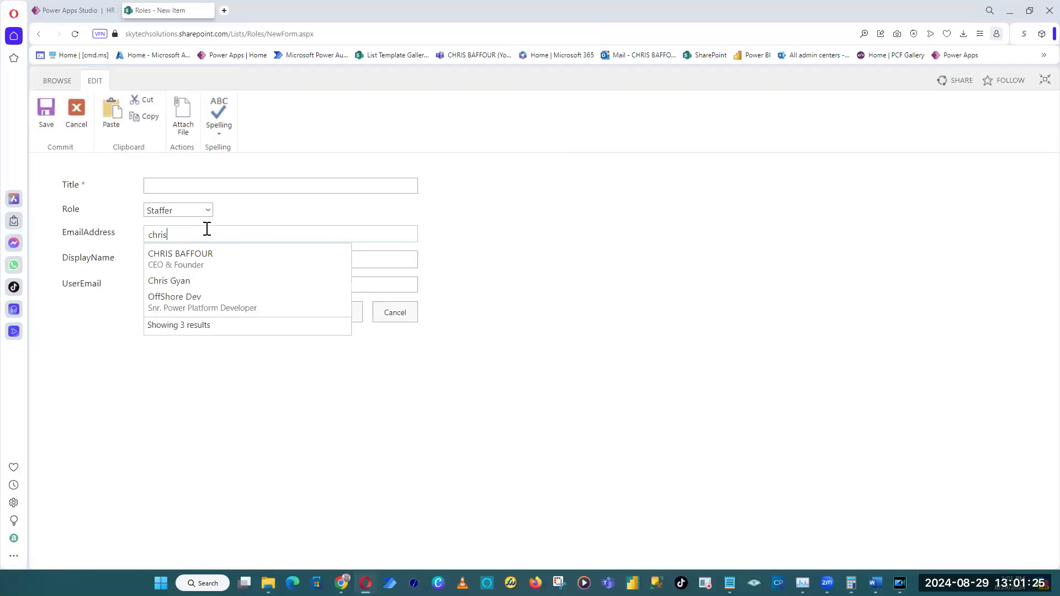
pyautogui.click(210, 255)
pyautogui.click(192, 266)
pyautogui.write('chr')
pyautogui.click(254, 290)
pyautogui.click(189, 287)
pyautogui.write('chris')
pyautogui.doubleClick(190, 287)
pyautogui.press('BackSpace')
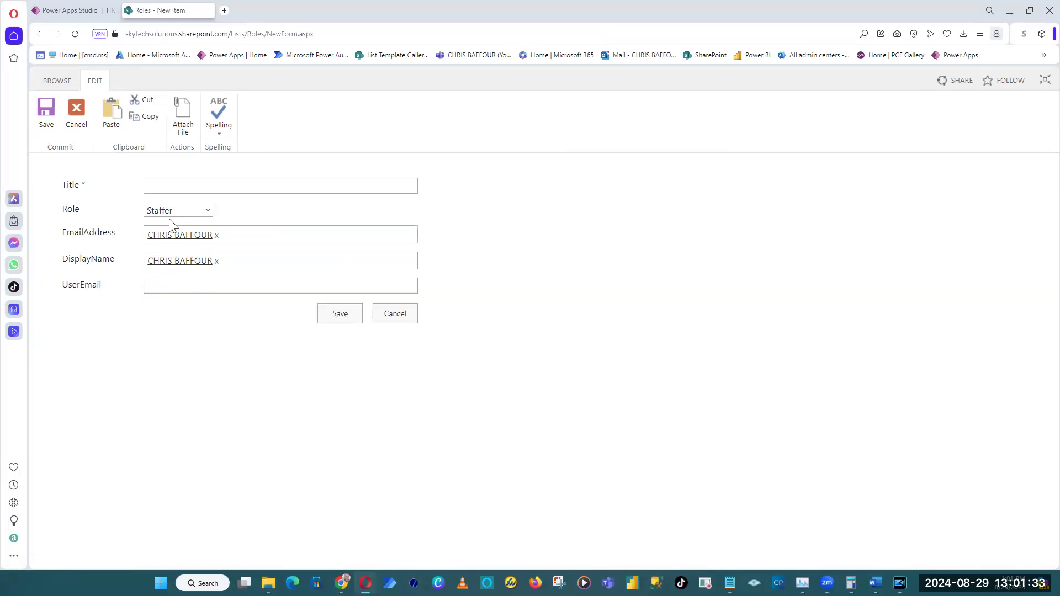
# Check the choices offered for Role in the new list item form, keeping Staffer.
pyautogui.click(197, 212)
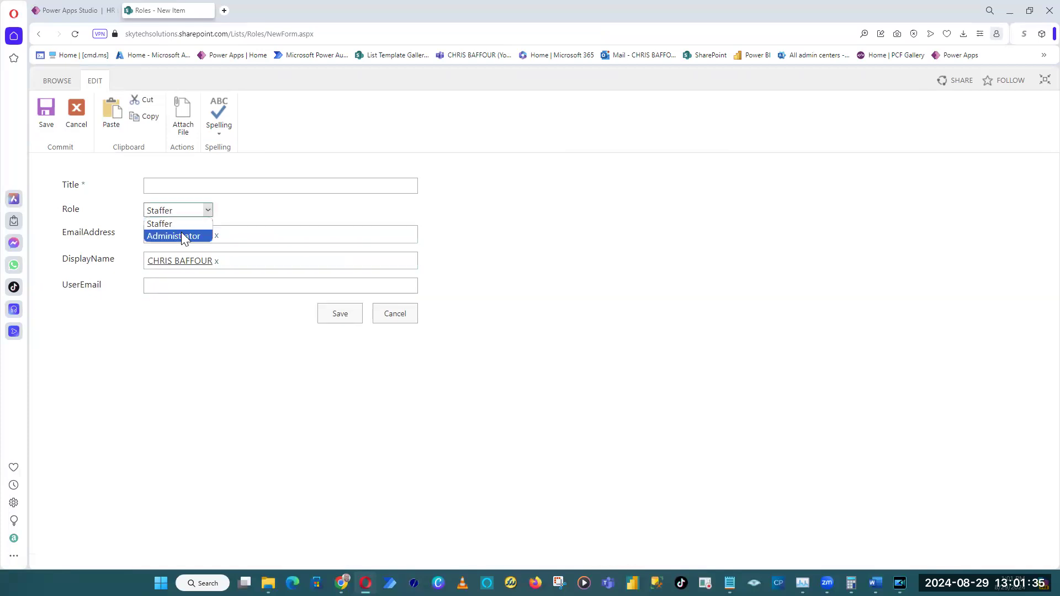
pyautogui.click(109, 216)
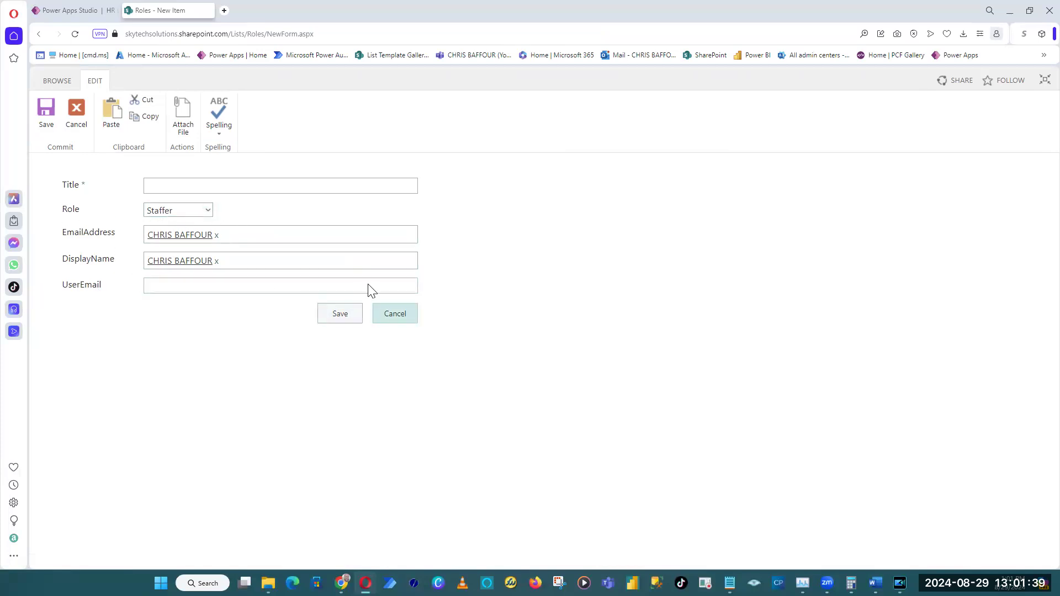
pyautogui.click(62, 10)
pyautogui.click(149, 6)
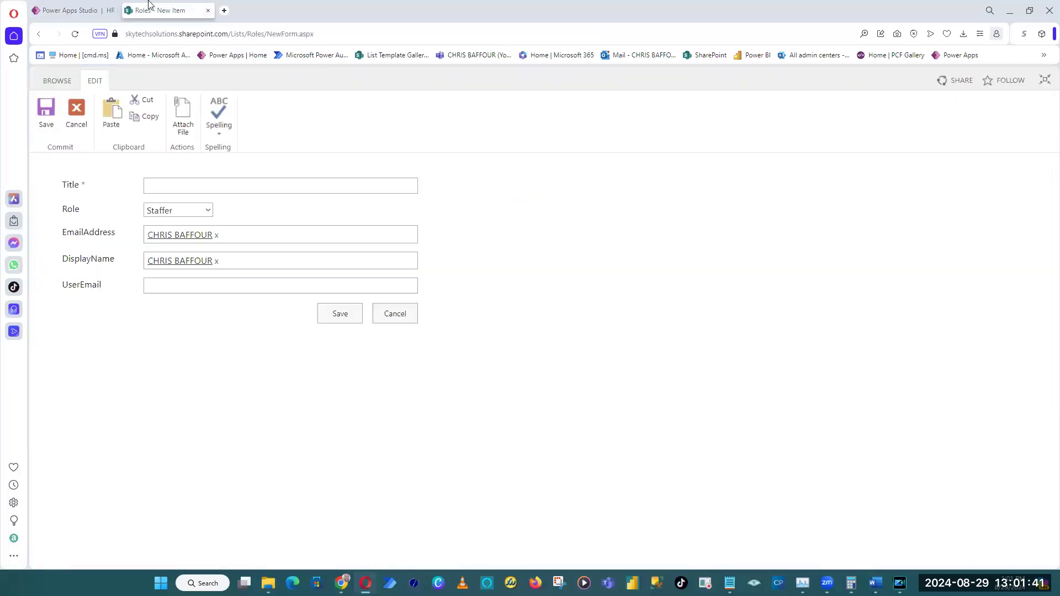
# Switch to Power Apps Studio and inspect the data source and display mode of the Role combo box.
pyautogui.click(88, 11)
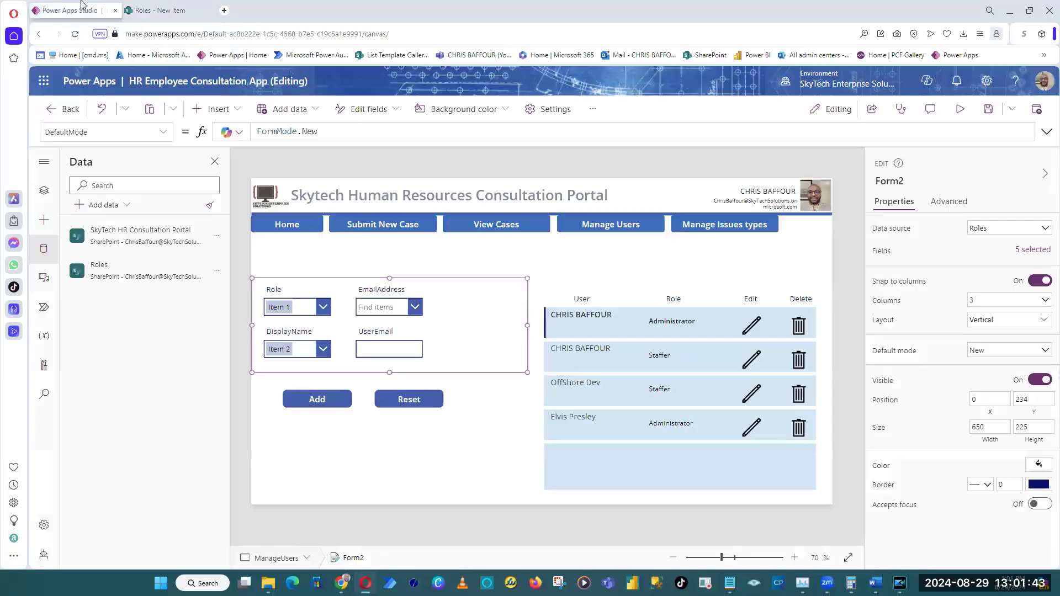
pyautogui.click(303, 309)
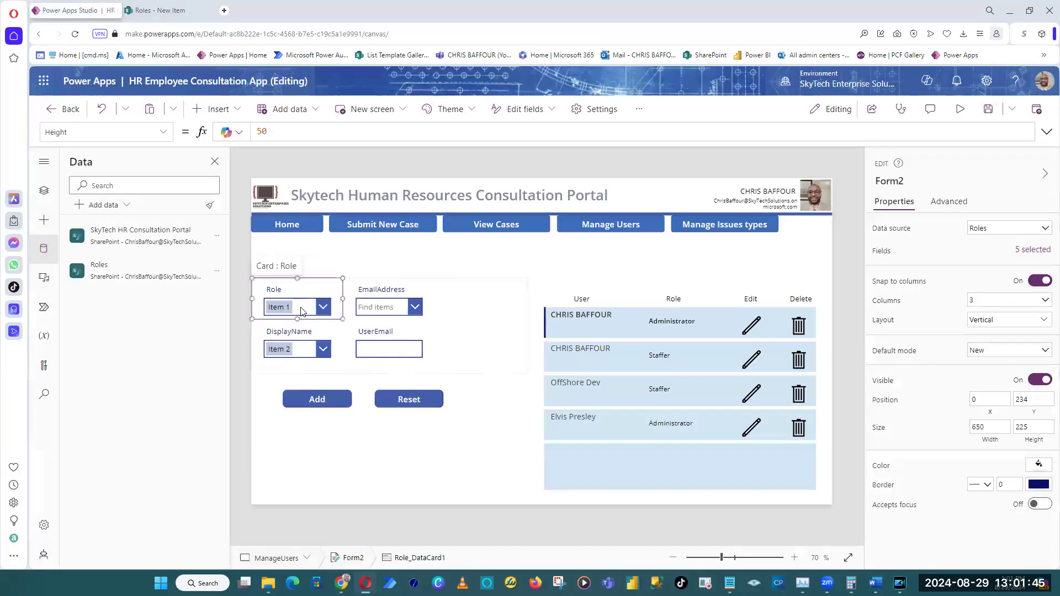
pyautogui.click(304, 308)
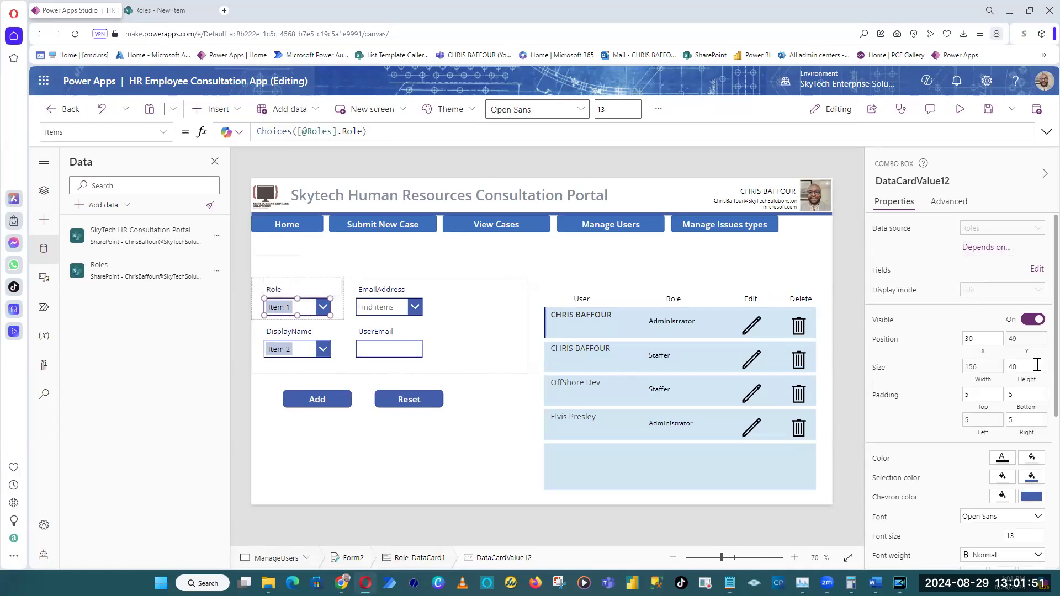
pyautogui.click(1018, 290)
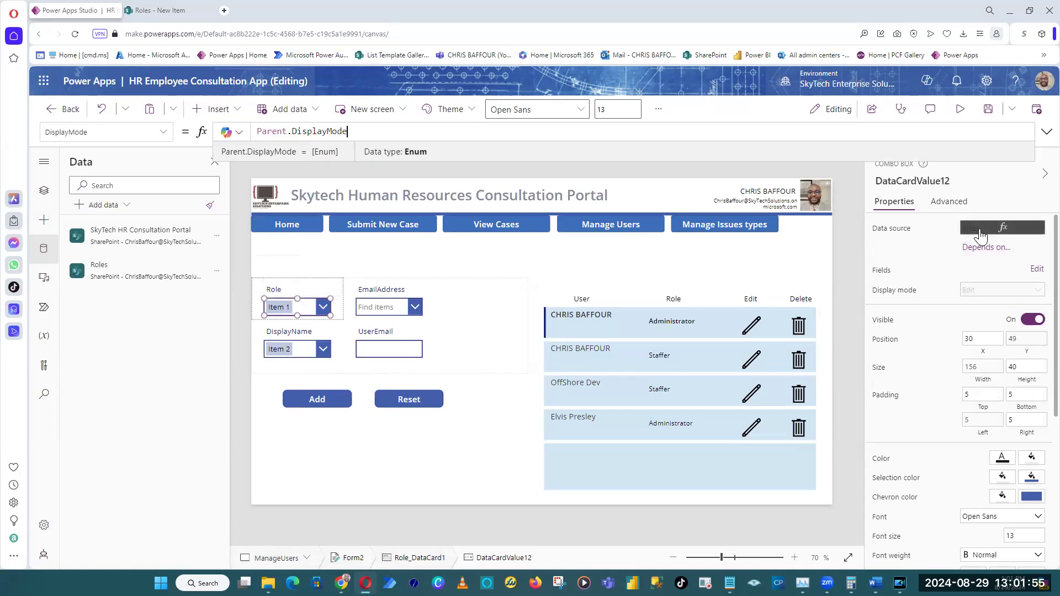
pyautogui.click(707, 169)
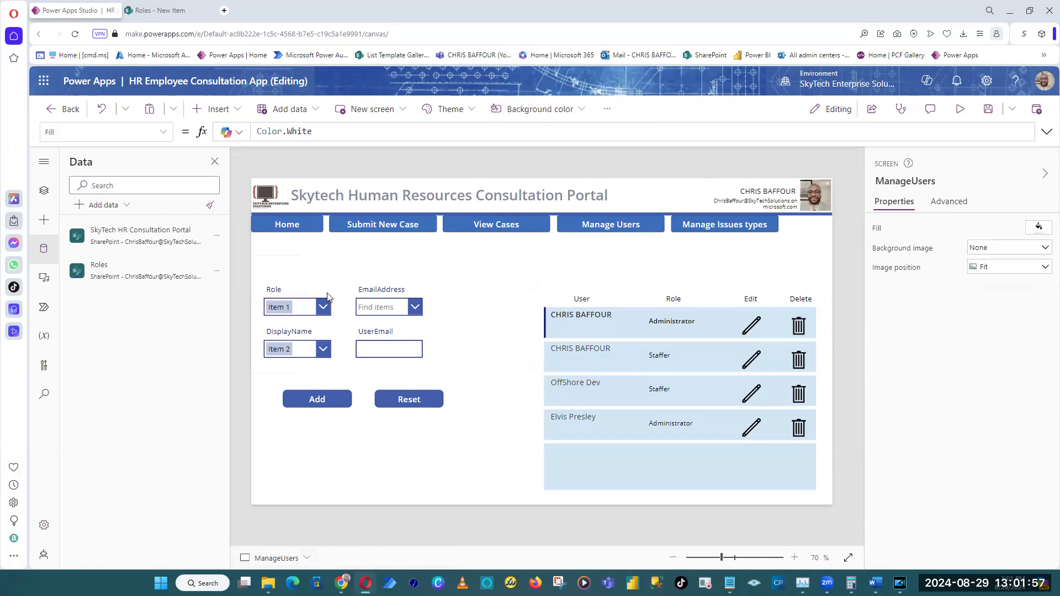
# Reselect the Role combo box and review its Depends on parent controls and matching fields, closing without applying.
pyautogui.click(312, 319)
pyautogui.click(312, 319)
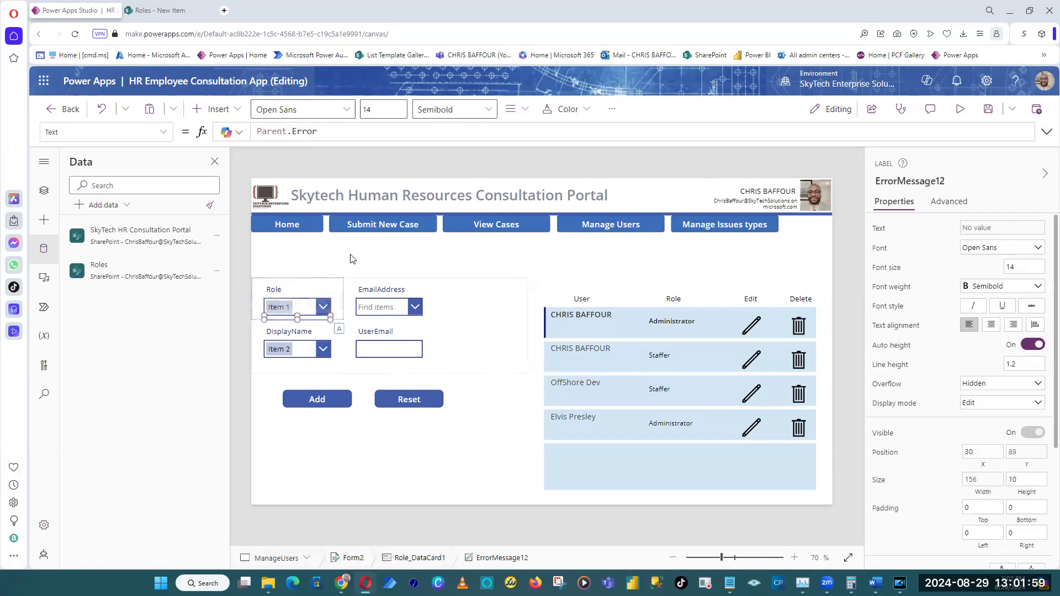
pyautogui.click(242, 349)
pyautogui.click(292, 307)
pyautogui.click(293, 307)
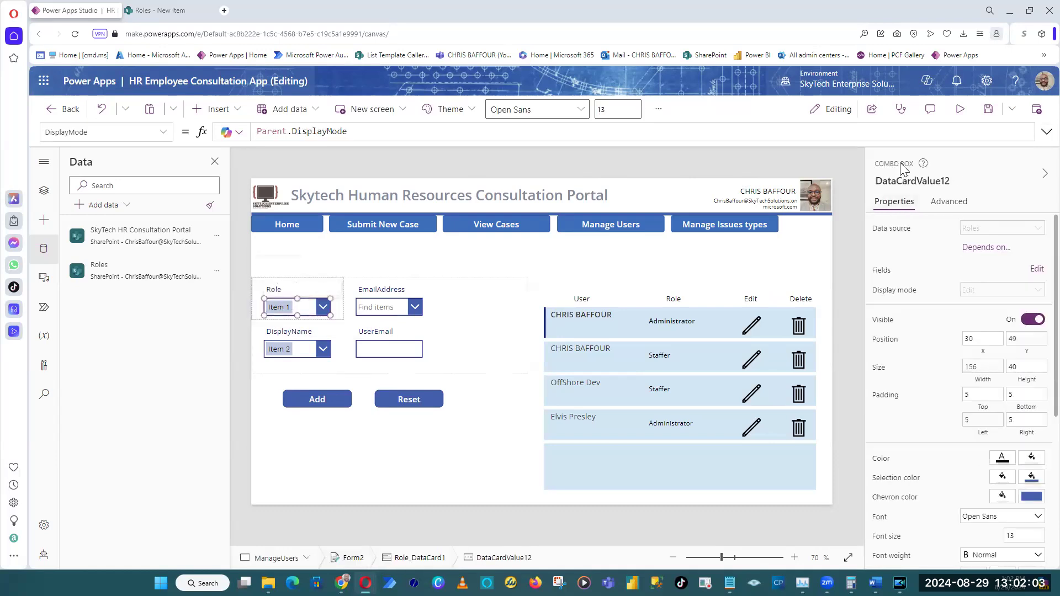
pyautogui.click(976, 249)
pyautogui.click(936, 295)
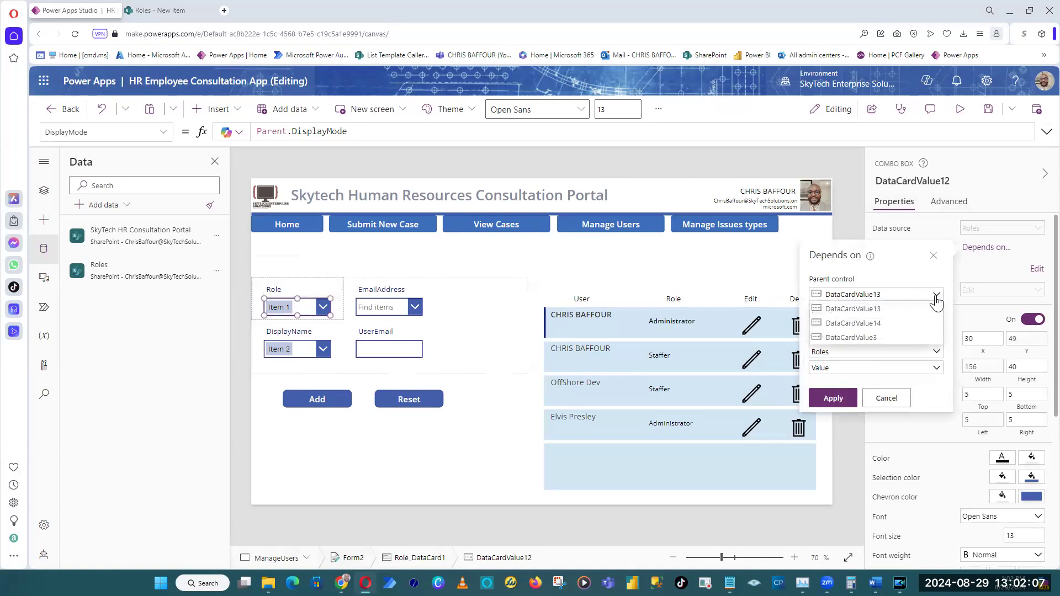
pyautogui.click(937, 308)
pyautogui.click(939, 312)
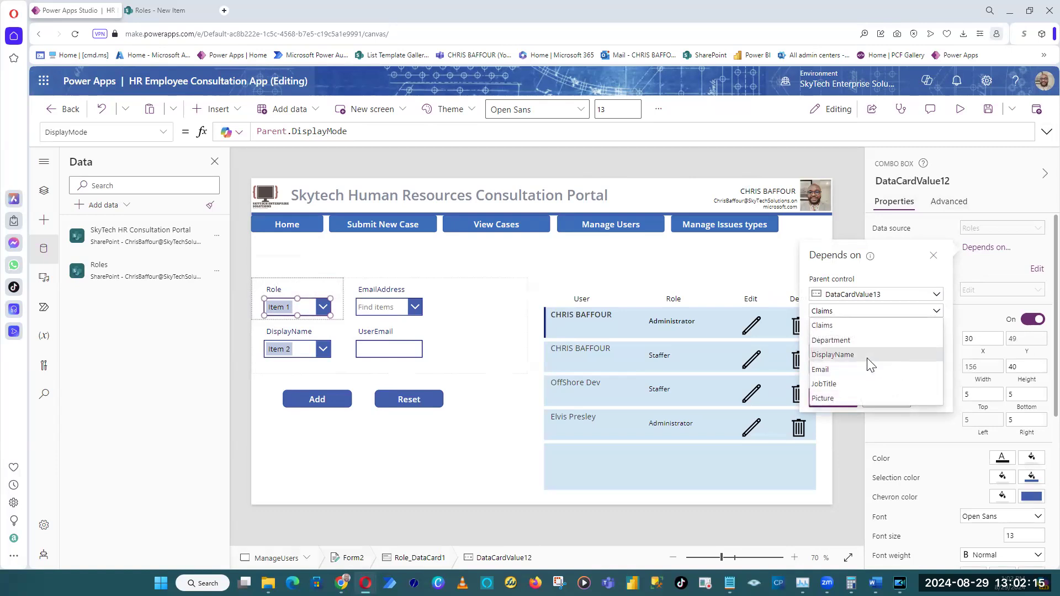
pyautogui.click(930, 259)
pyautogui.click(936, 256)
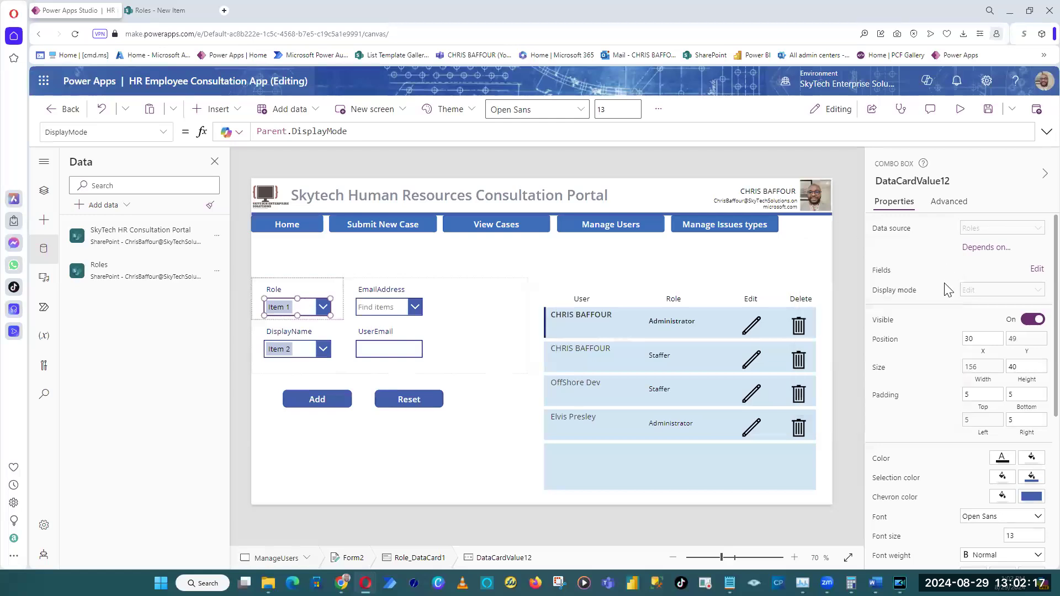
# Examine the Role combo box's field settings: the primary text, search field and layout options.
pyautogui.click(1034, 270)
pyautogui.click(828, 271)
pyautogui.click(798, 276)
pyautogui.click(788, 314)
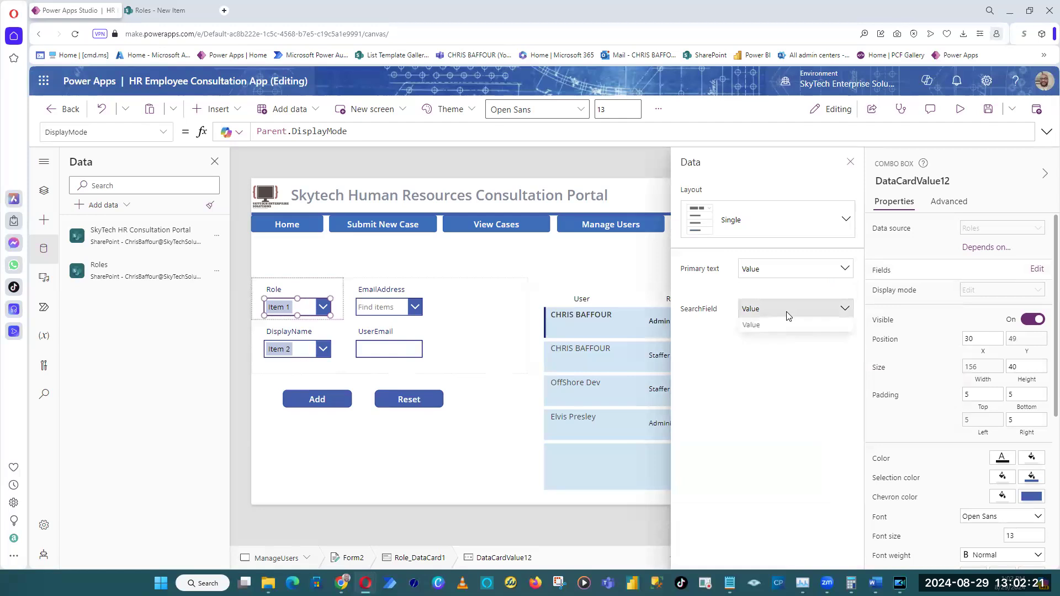
pyautogui.click(754, 223)
pyautogui.click(754, 223)
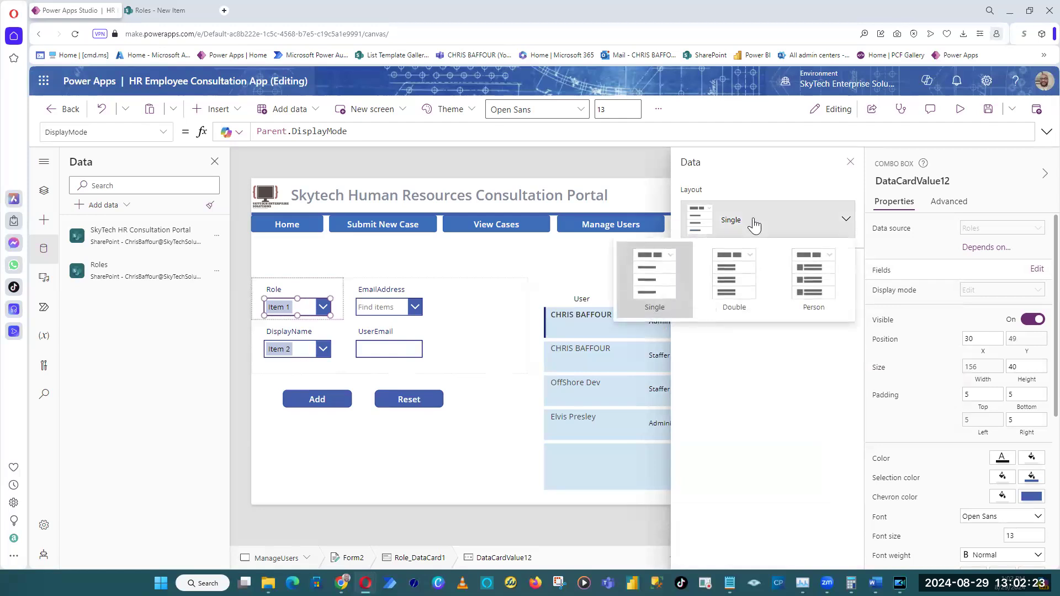
pyautogui.click(773, 454)
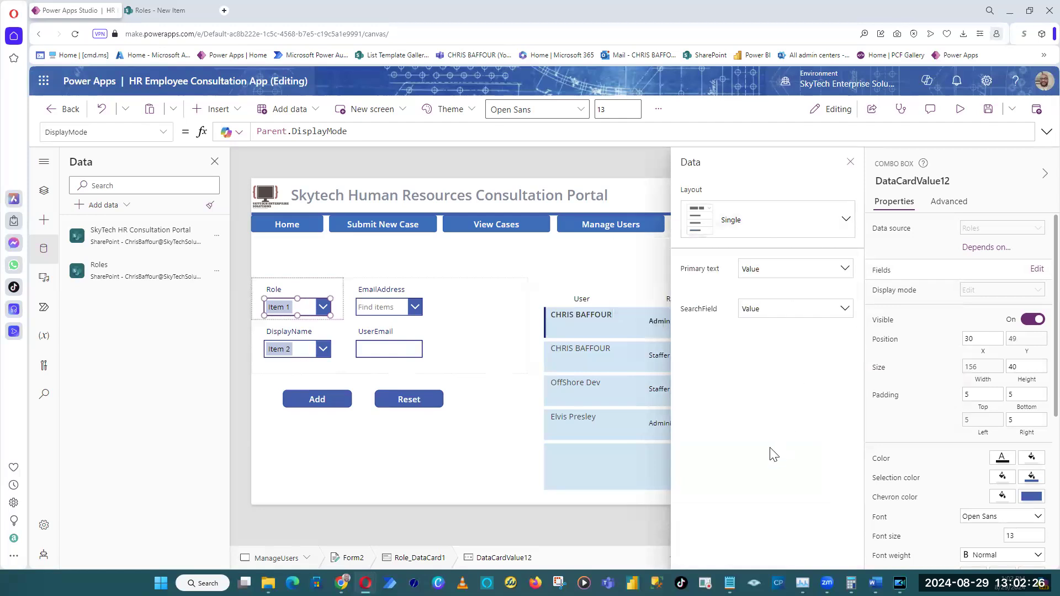
pyautogui.click(642, 168)
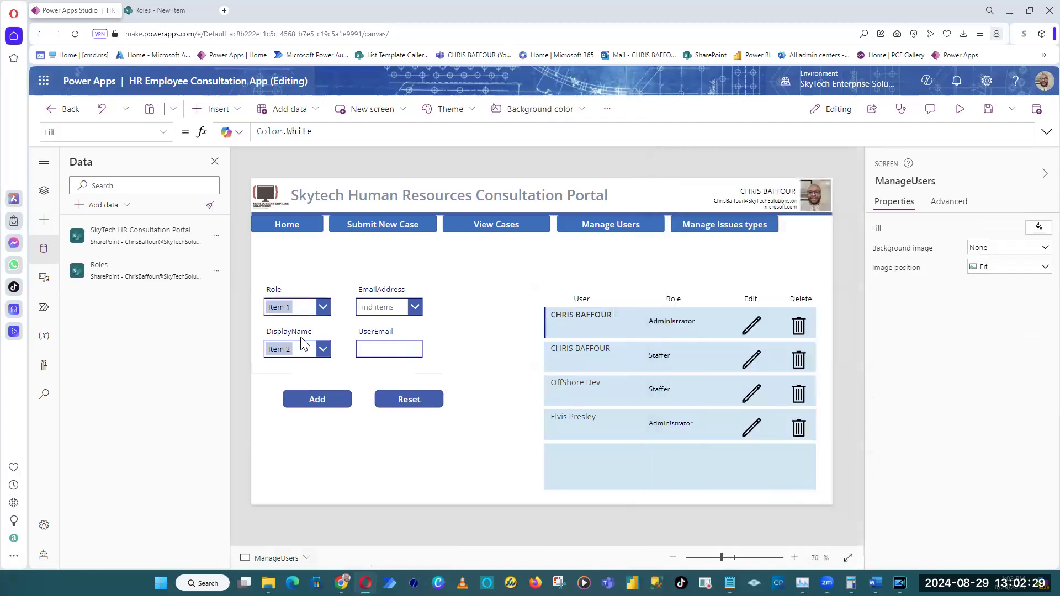
# Inspect the Default and Items property formulas of the Role combo box.
pyautogui.click(307, 313)
pyautogui.click(317, 310)
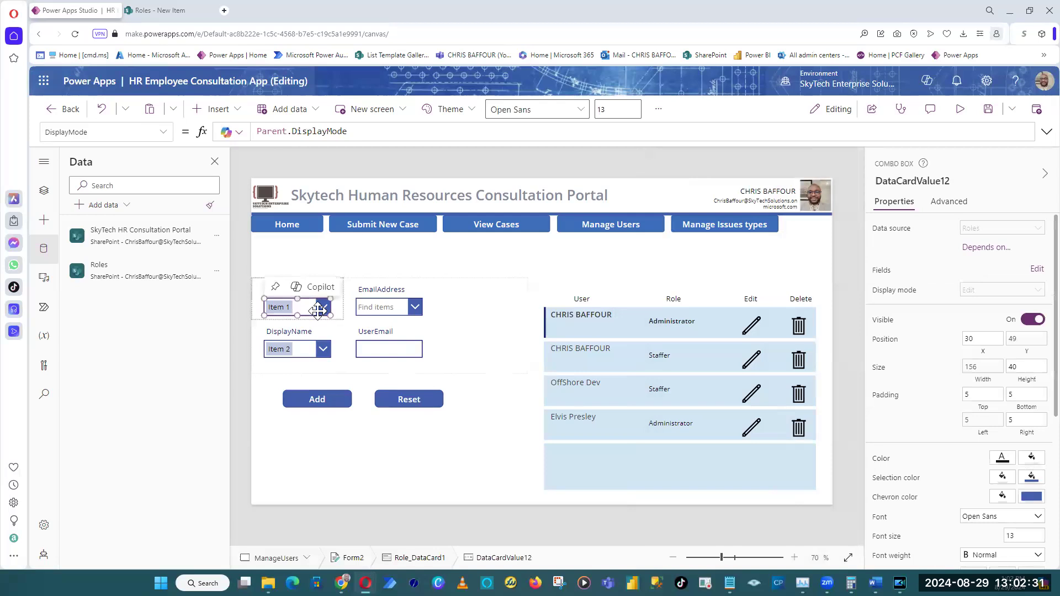
pyautogui.click(162, 133)
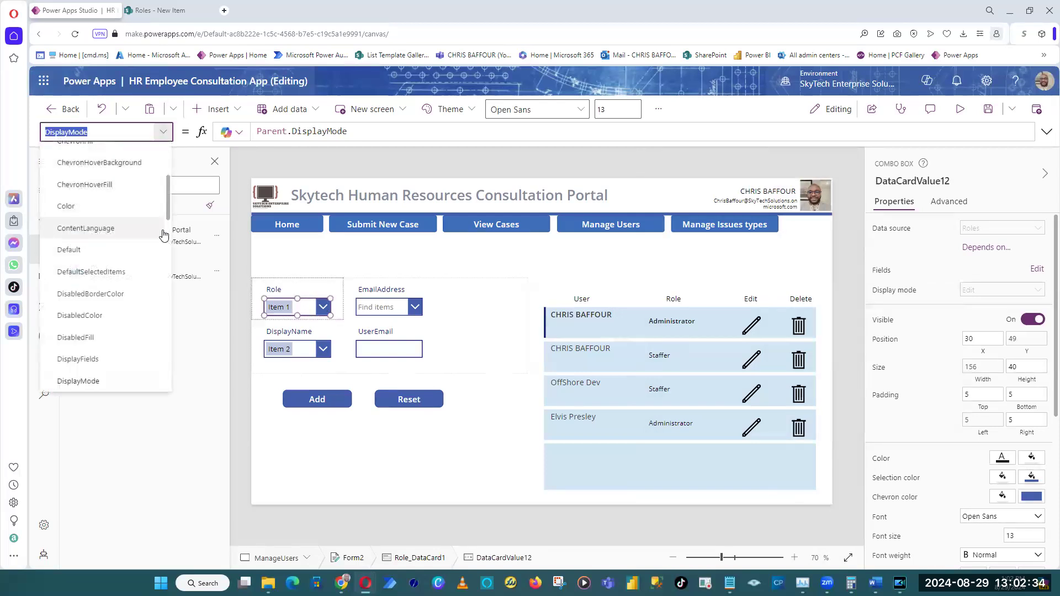
pyautogui.click(144, 258)
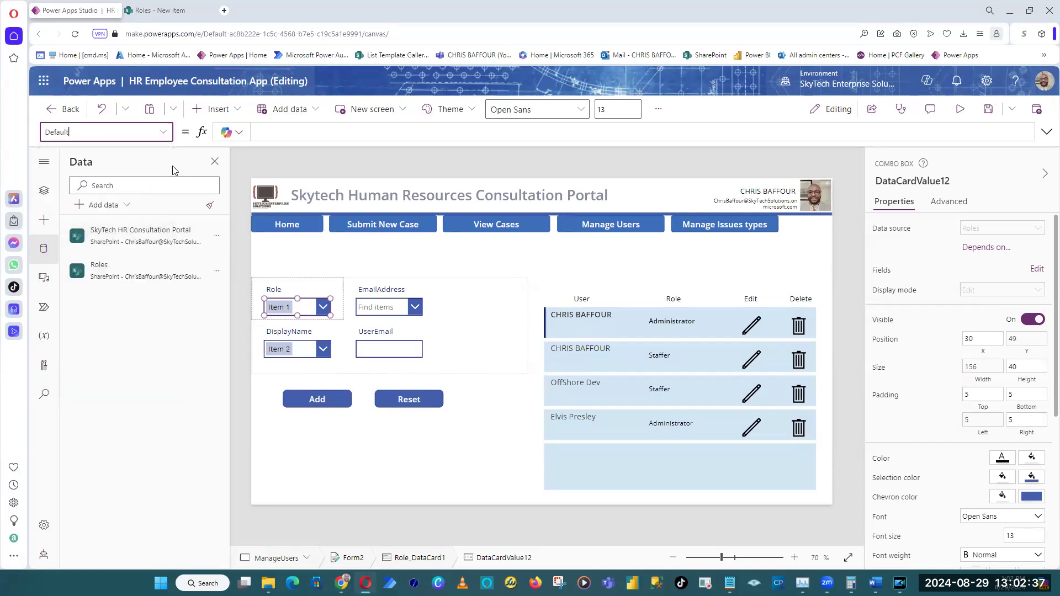
pyautogui.click(162, 132)
pyautogui.scroll(-6, 122, 336)
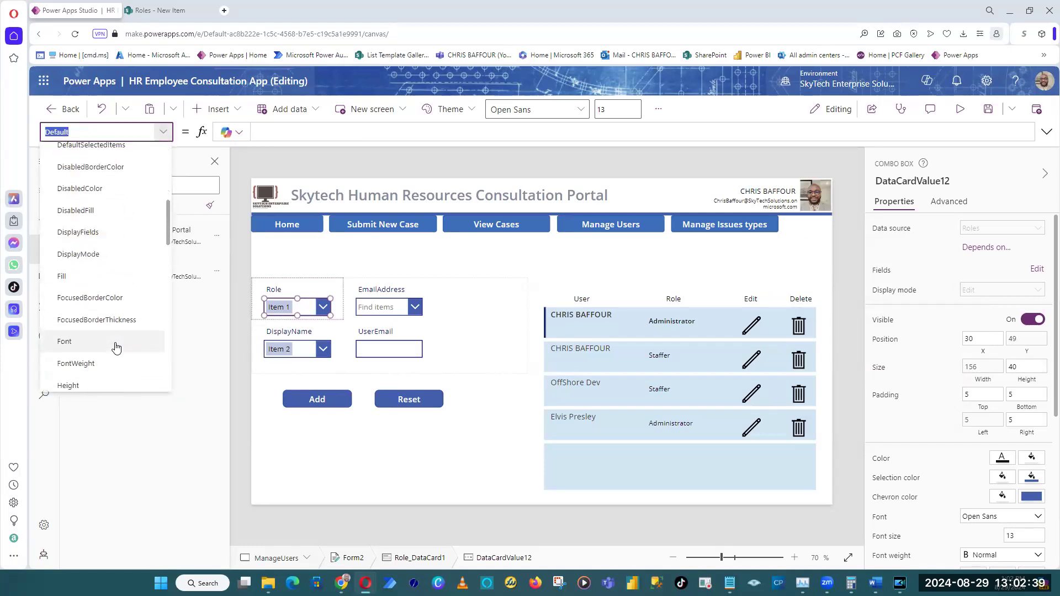
pyautogui.scroll(-2, 116, 354)
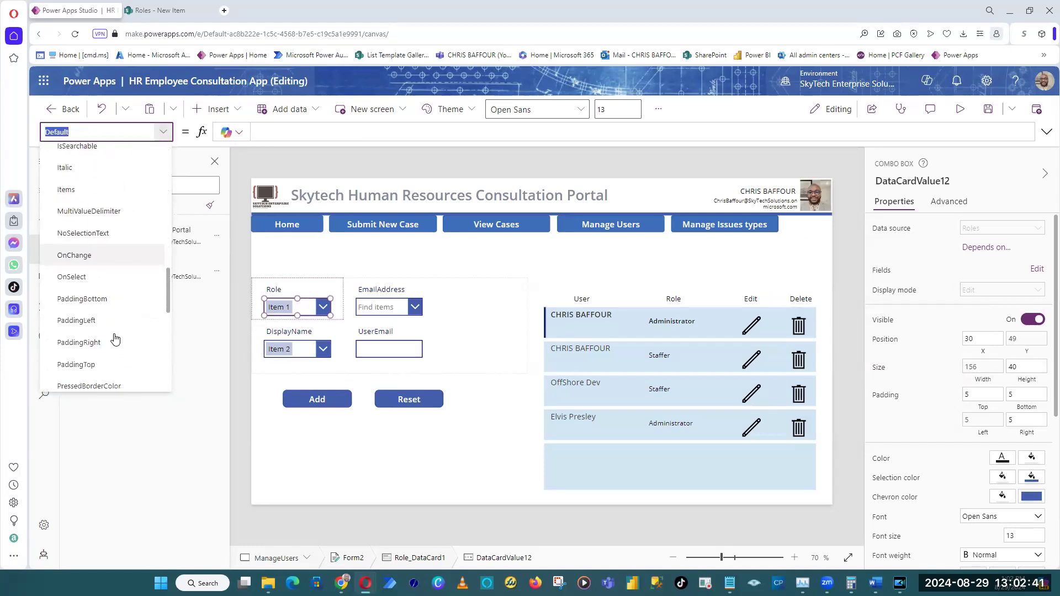
pyautogui.click(102, 188)
pyautogui.click(439, 132)
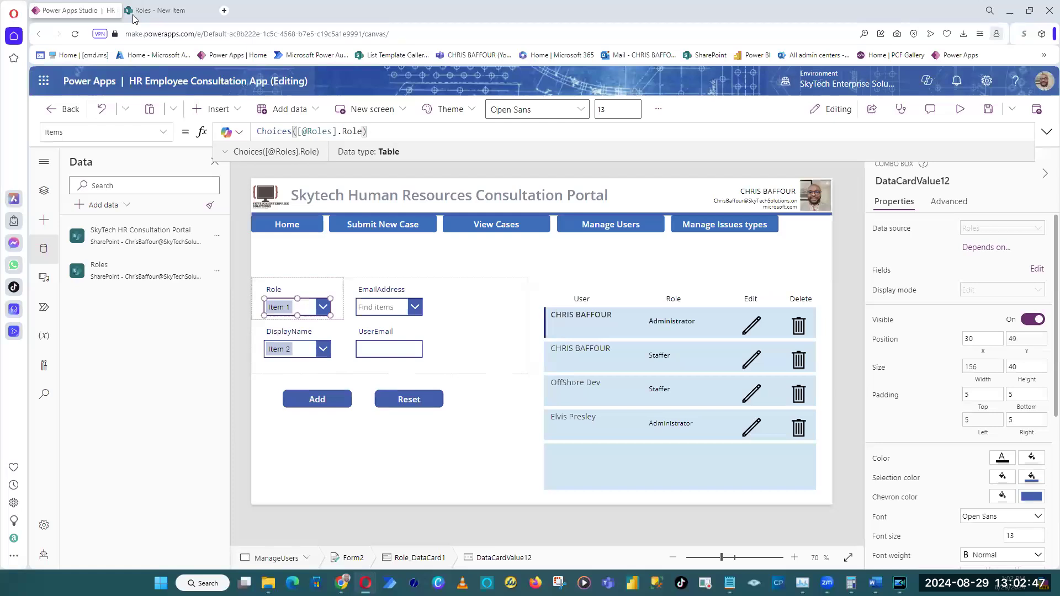
# Check the Role choices in the SharePoint new item form against the combo box, then return to Power Apps Studio.
pyautogui.click(153, 13)
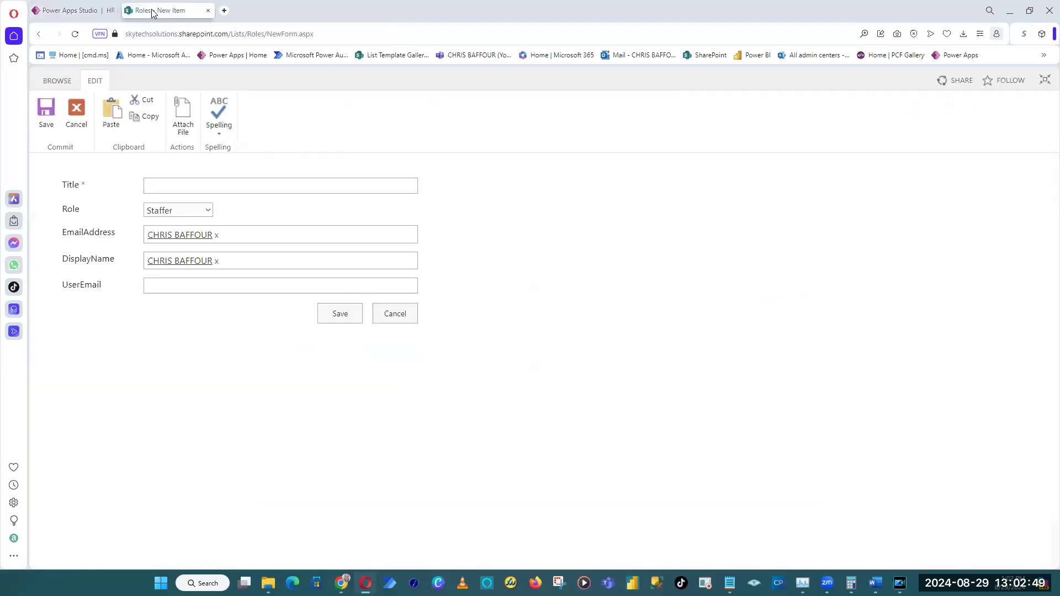
pyautogui.click(206, 212)
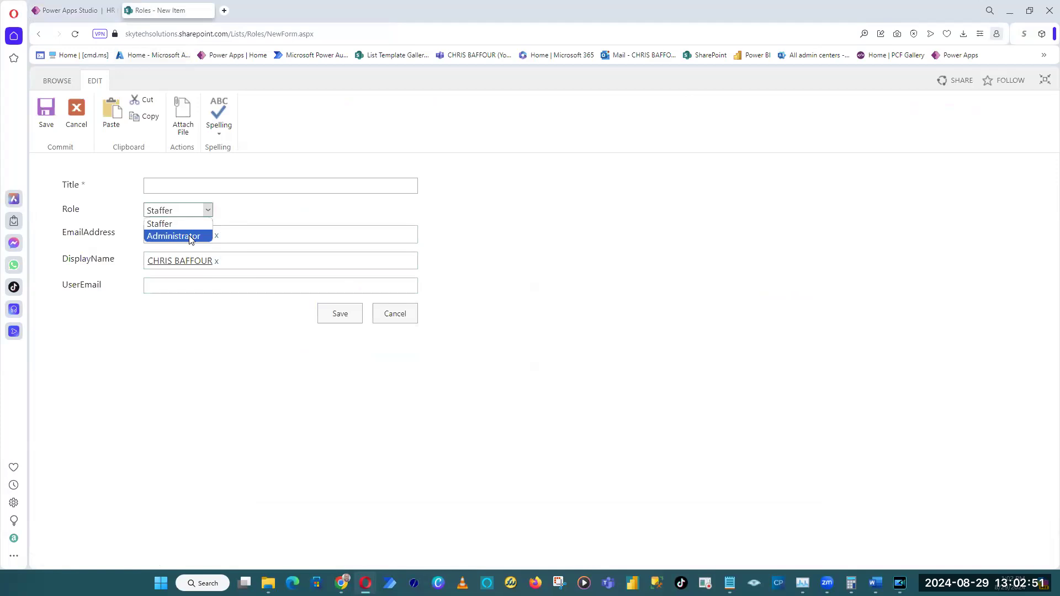
pyautogui.click(541, 205)
pyautogui.click(66, 12)
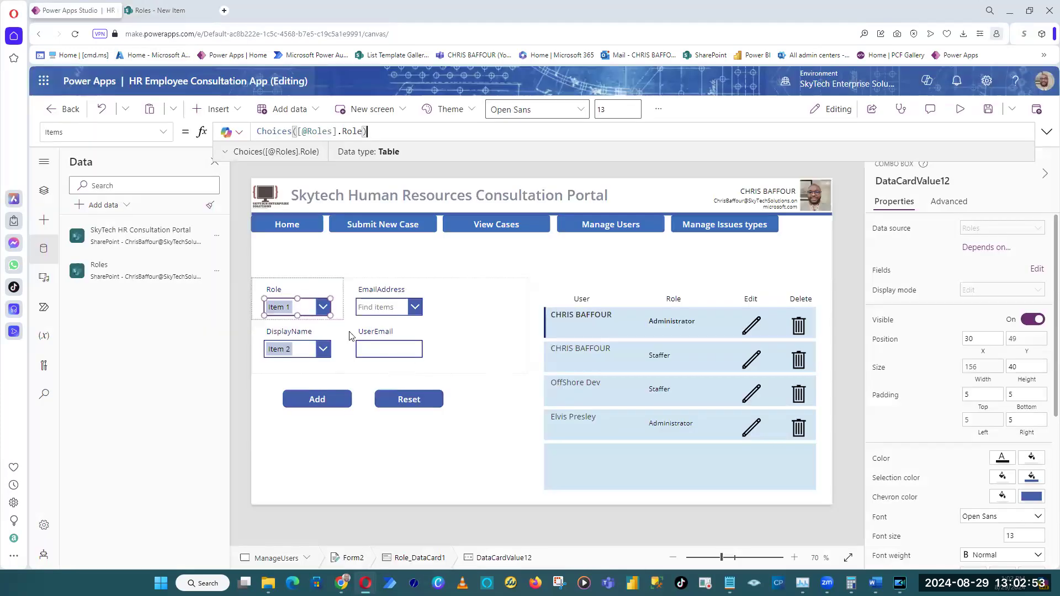
# Preview the screen and test the Role drop-down, clearing its selected item before closing the preview.
pyautogui.click(594, 178)
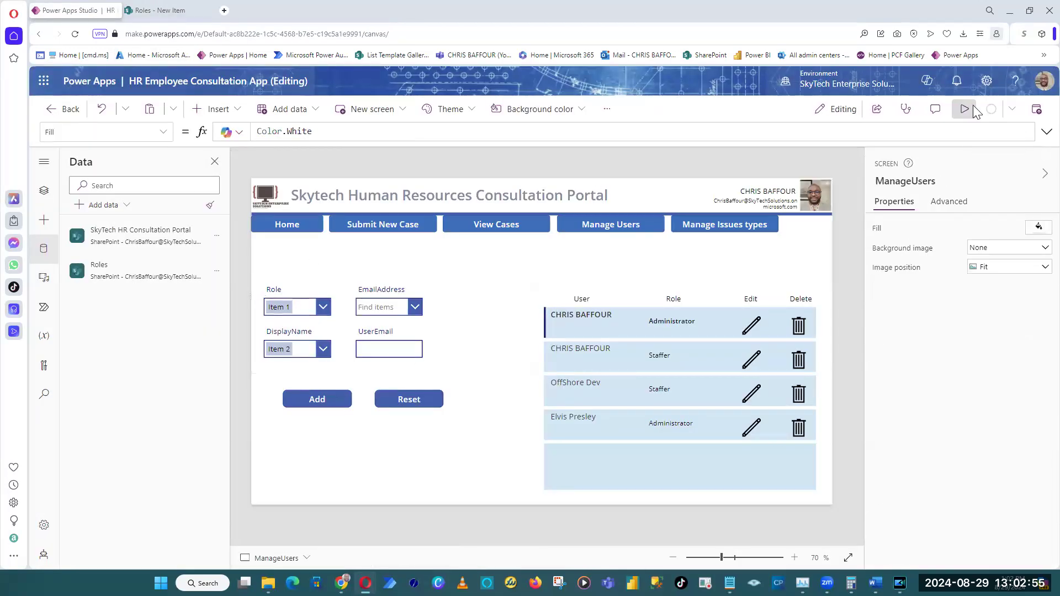
pyautogui.click(973, 105)
pyautogui.click(270, 297)
pyautogui.click(275, 291)
pyautogui.click(275, 292)
pyautogui.click(253, 425)
pyautogui.click(276, 295)
pyautogui.click(266, 473)
pyautogui.click(281, 291)
pyautogui.click(221, 442)
pyautogui.click(458, 266)
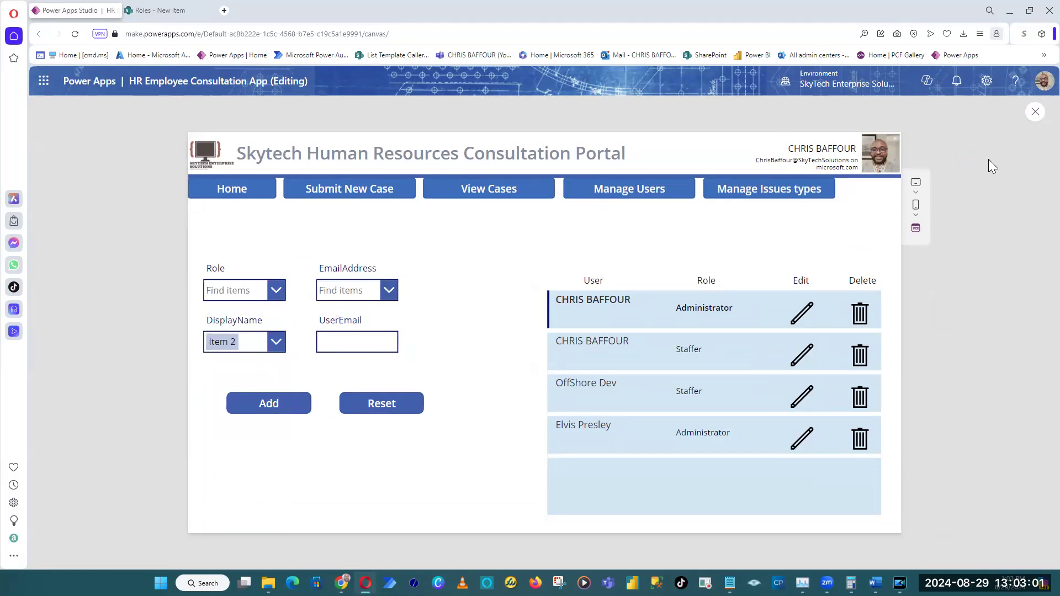
pyautogui.click(1036, 112)
# Try the Double layout on the Role combo box and check its primary and secondary text options.
pyautogui.click(312, 304)
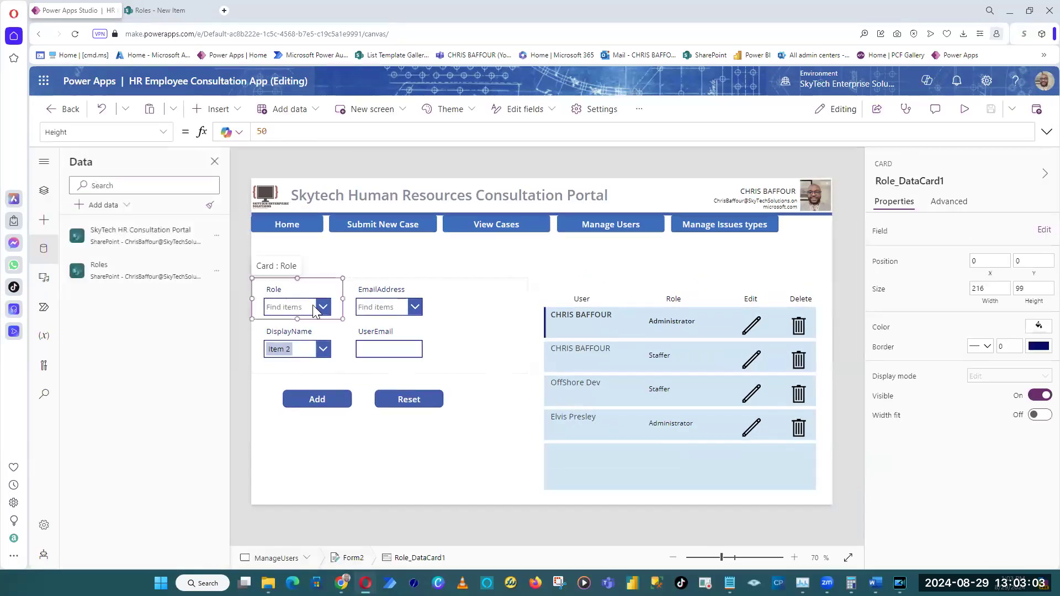
pyautogui.click(312, 305)
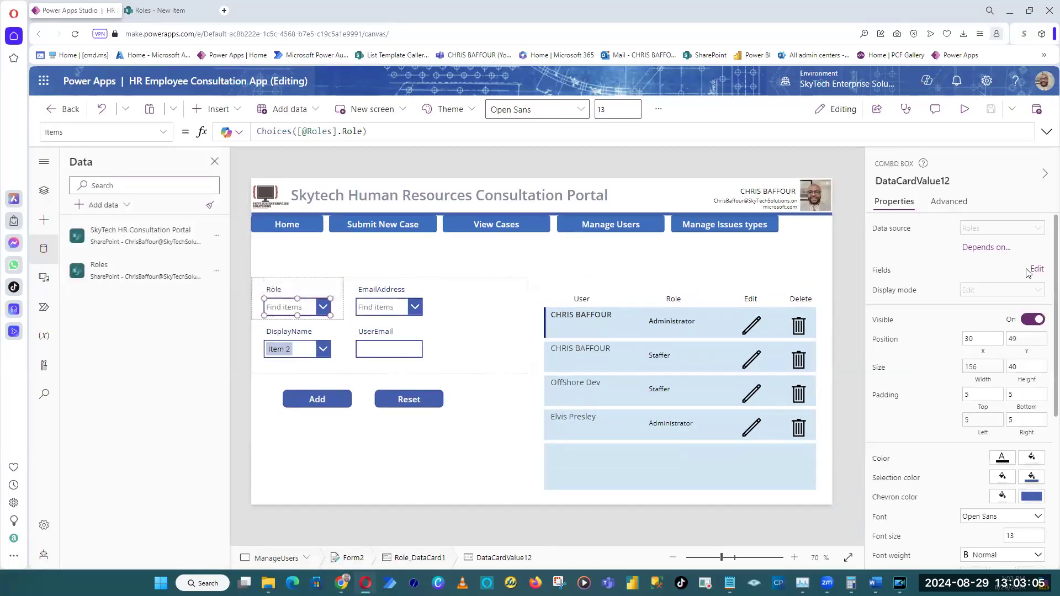
pyautogui.click(1036, 293)
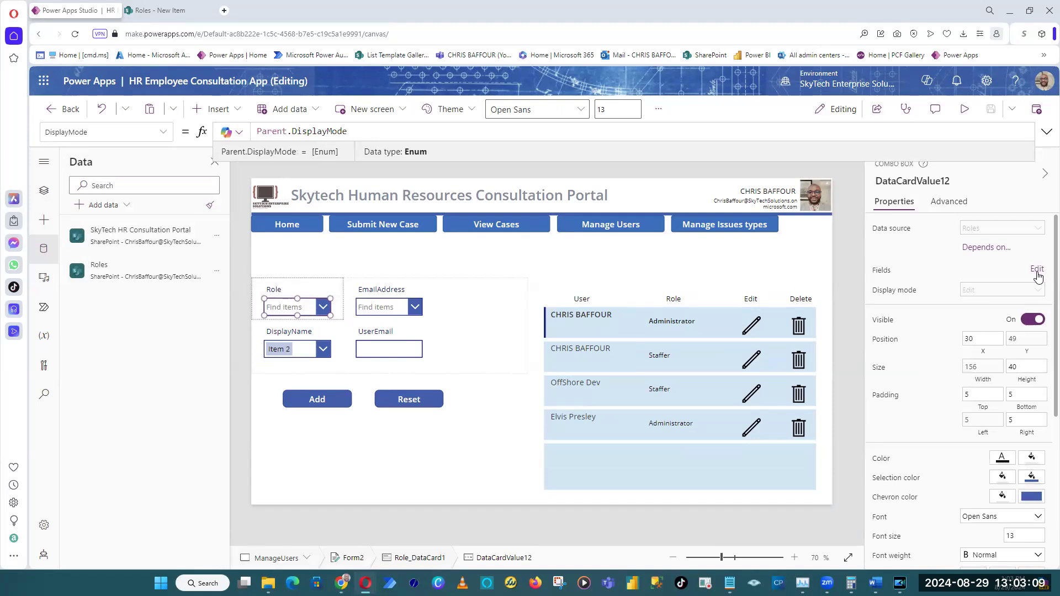
pyautogui.click(1037, 271)
pyautogui.click(804, 274)
pyautogui.click(780, 236)
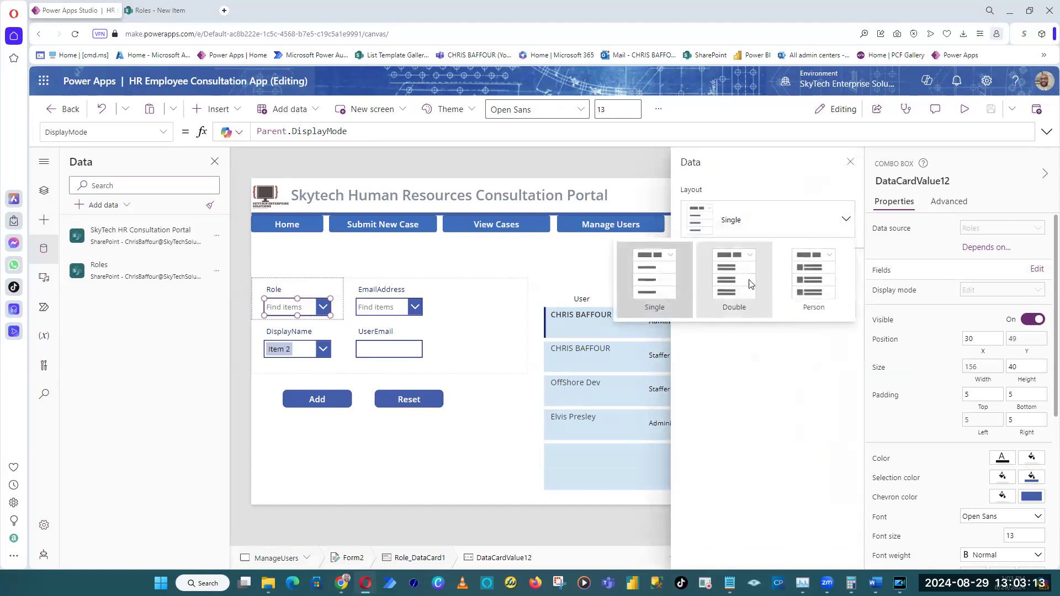
pyautogui.click(745, 281)
pyautogui.click(772, 276)
pyautogui.click(704, 338)
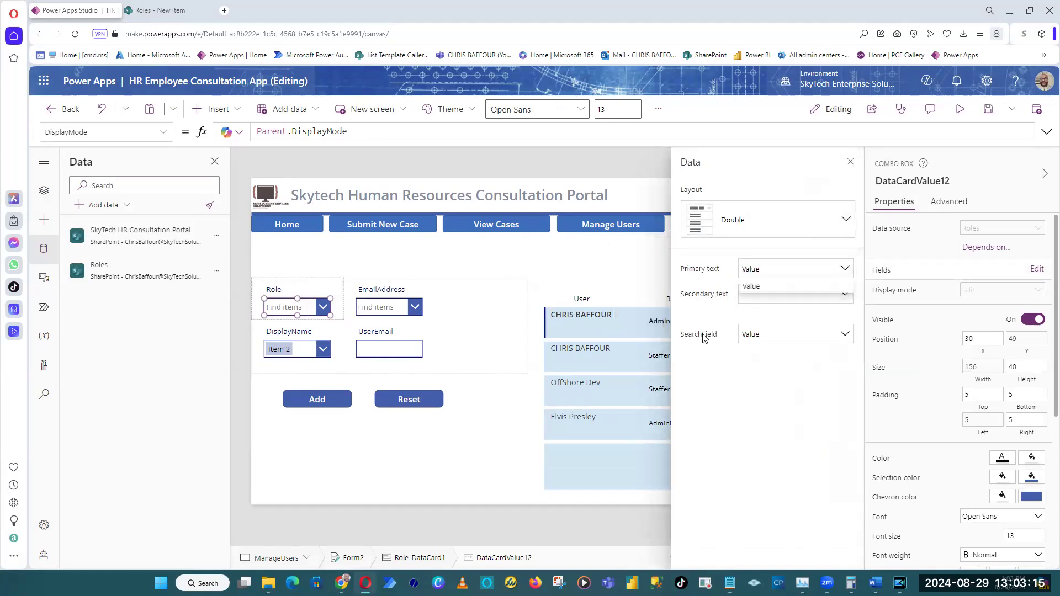
pyautogui.click(765, 300)
pyautogui.click(725, 286)
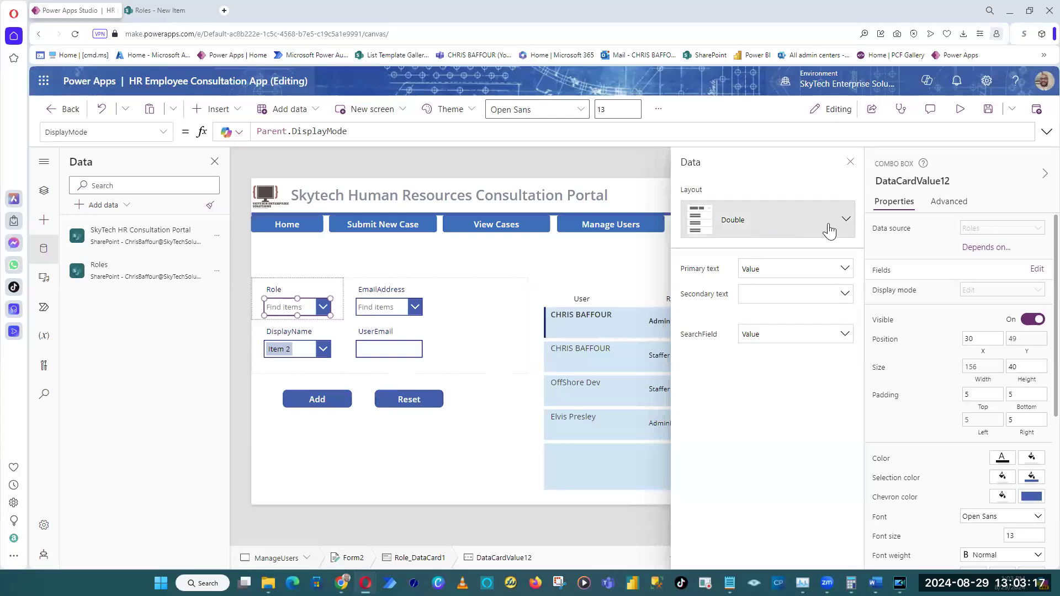
# Return the Role combo box's layout to Single and close its field settings.
pyautogui.click(844, 220)
pyautogui.click(653, 264)
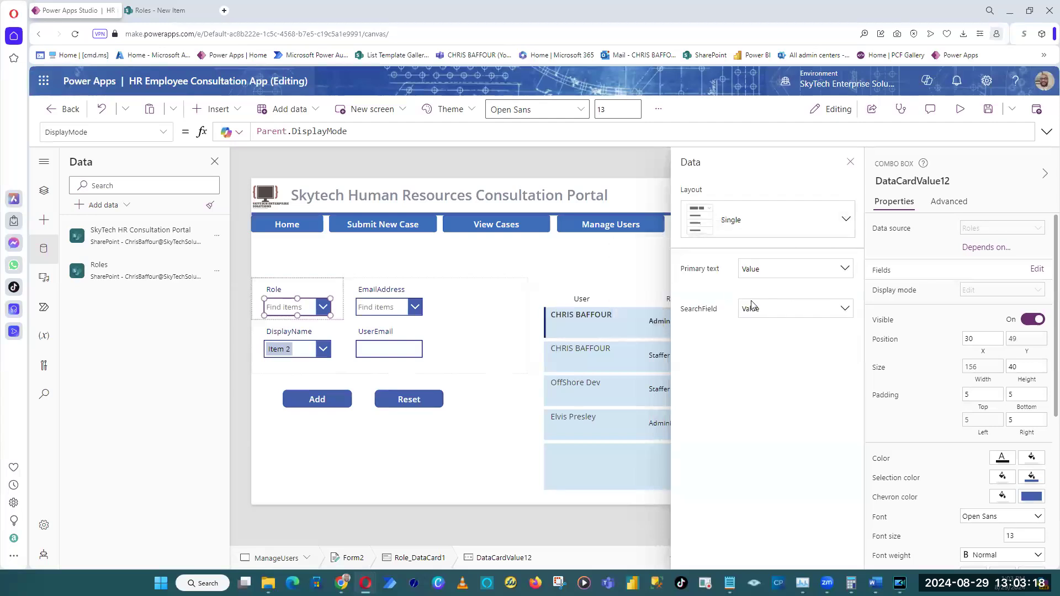
pyautogui.click(851, 162)
pyautogui.scroll(-3, 1036, 478)
pyautogui.scroll(3, 1034, 479)
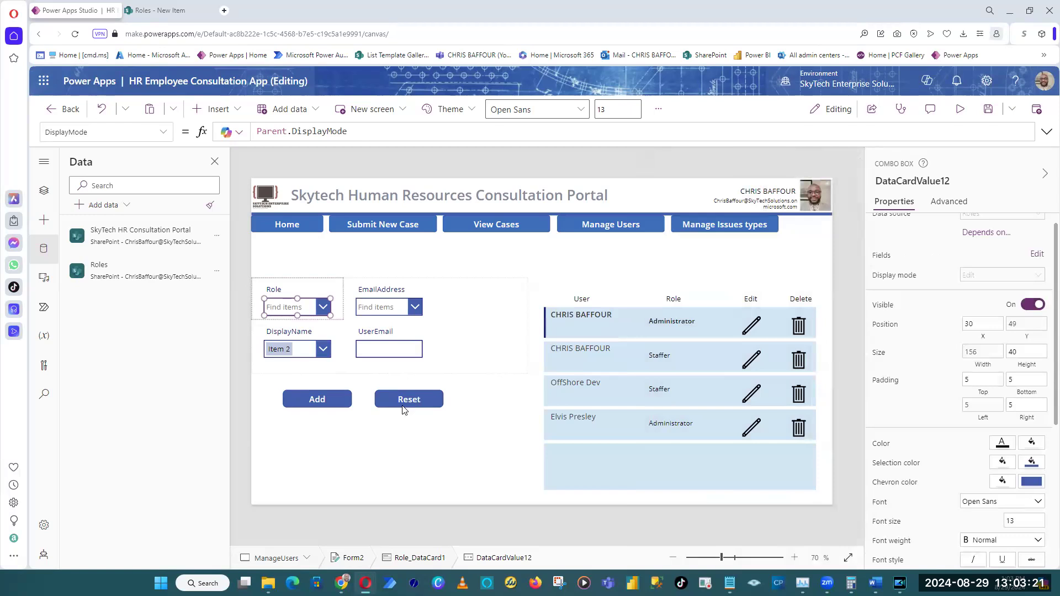
# Widen the EmailAddress card to span two form columns, about 432 wide, and select its combo box.
pyautogui.click(274, 514)
pyautogui.click(429, 312)
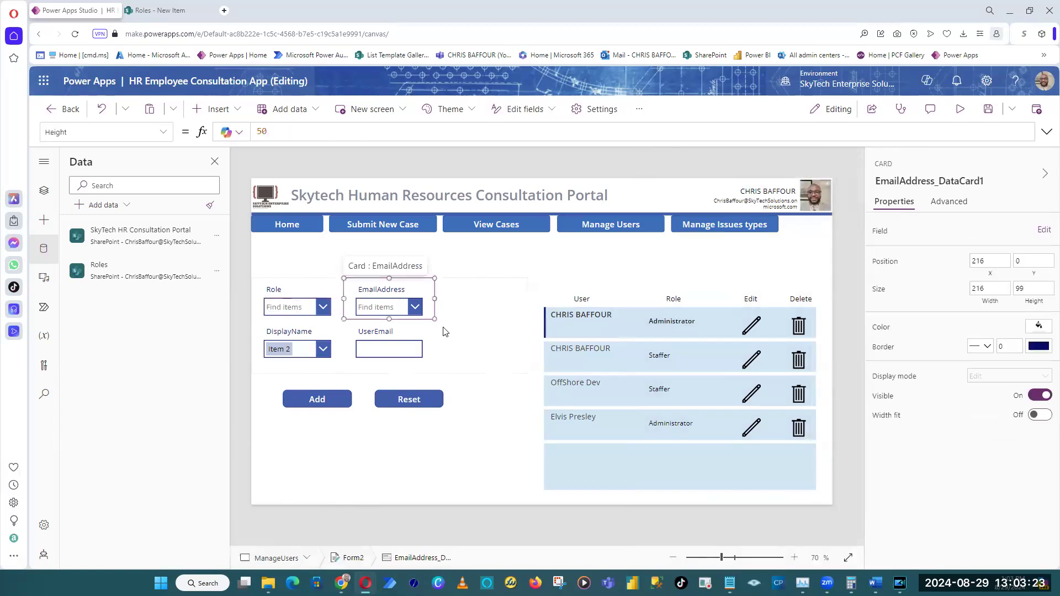
pyautogui.moveTo(435, 297); pyautogui.dragTo(474, 313)
pyautogui.click(371, 350)
pyautogui.click(395, 356)
pyautogui.click(394, 354)
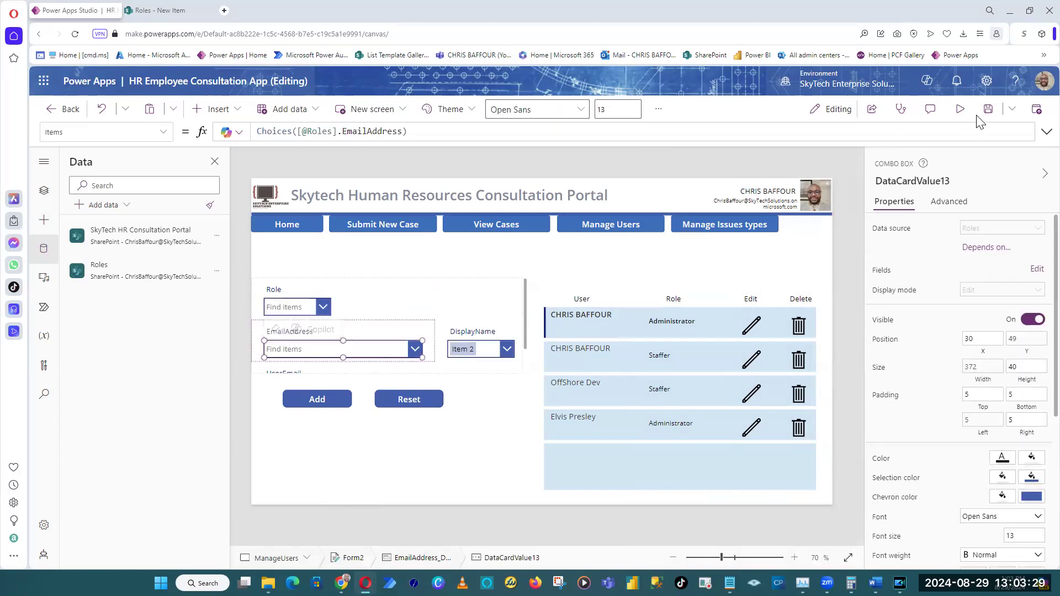
# Preview the screen and search the EmailAddress drop-down for a person's name, closing the preview at the end.
pyautogui.click(961, 109)
pyautogui.click(302, 343)
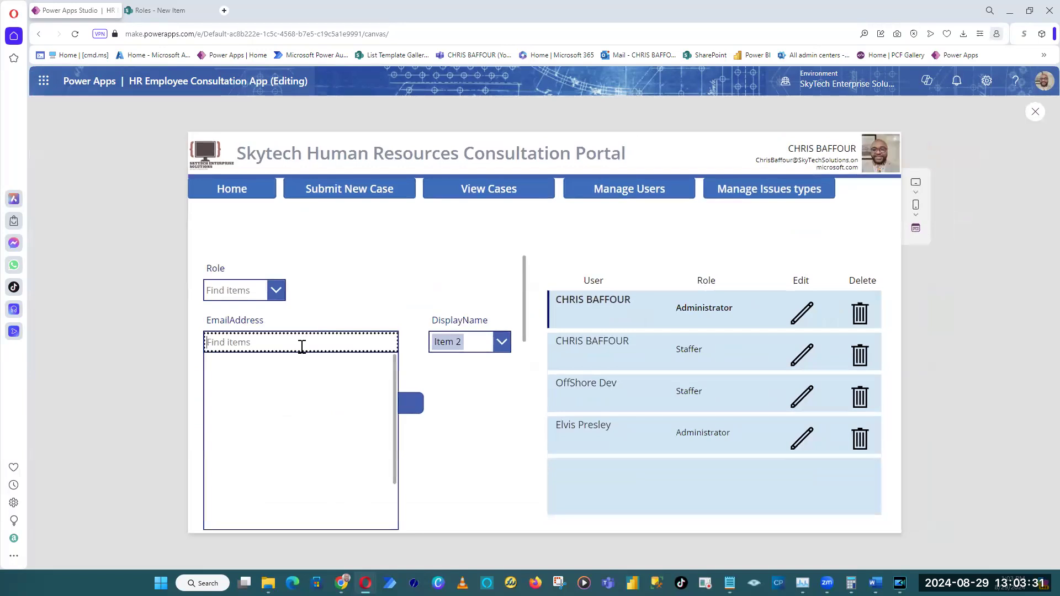
pyautogui.write('chris')
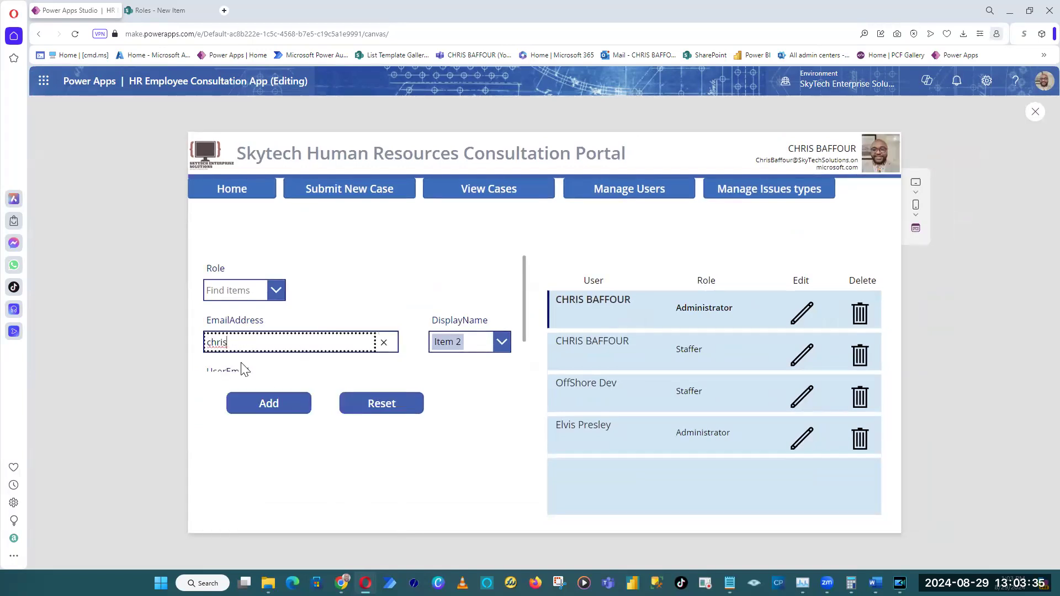
pyautogui.click(242, 369)
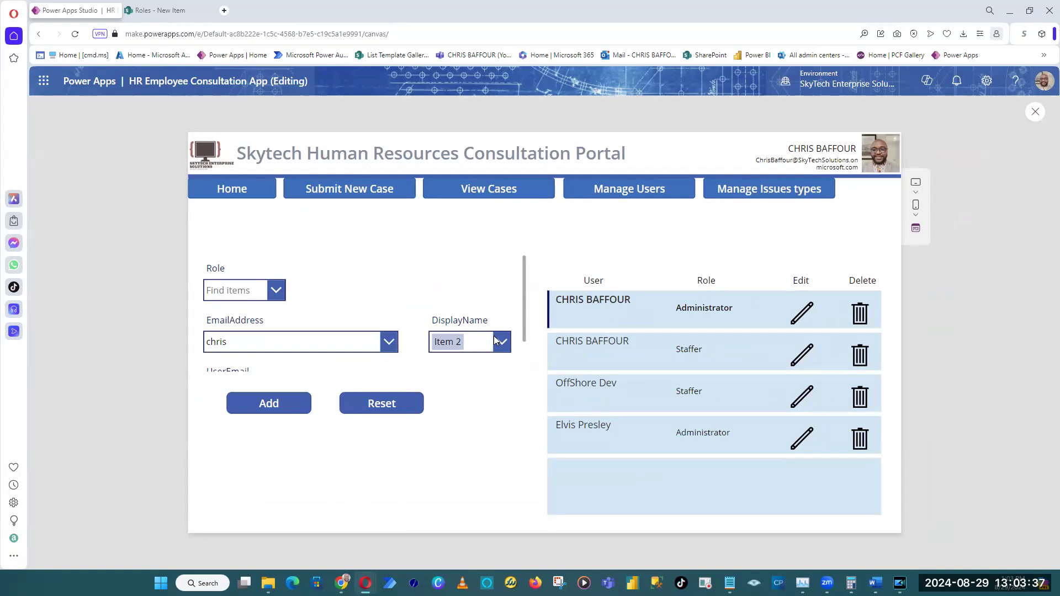
pyautogui.press('Escape')
# Examine the EmailAddress combo box's properties and its Depends on settings without changing them.
pyautogui.click(309, 349)
pyautogui.click(309, 349)
pyautogui.scroll(-4, 975, 464)
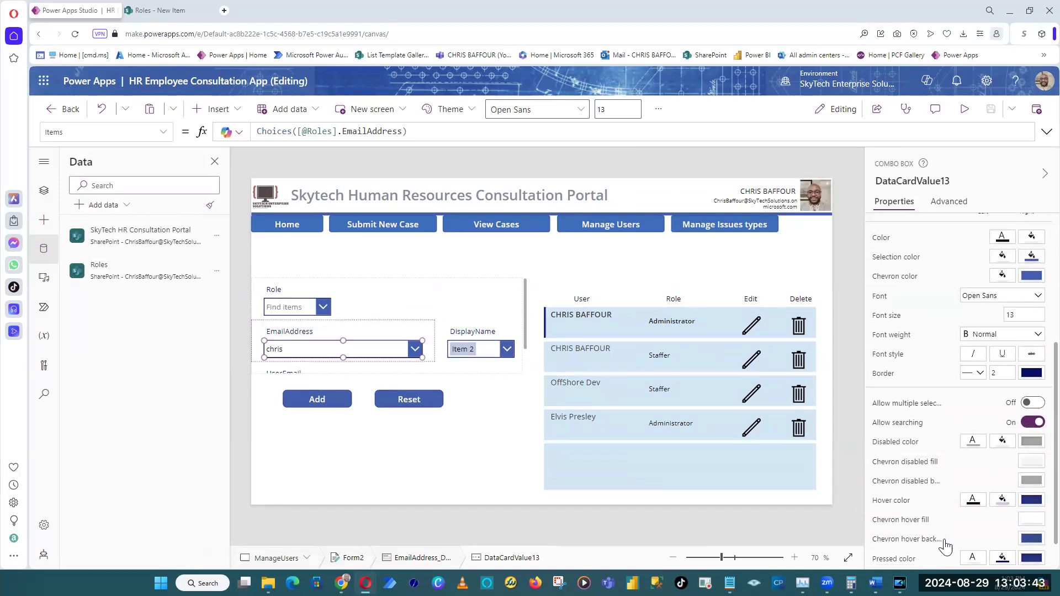
pyautogui.scroll(4, 945, 497)
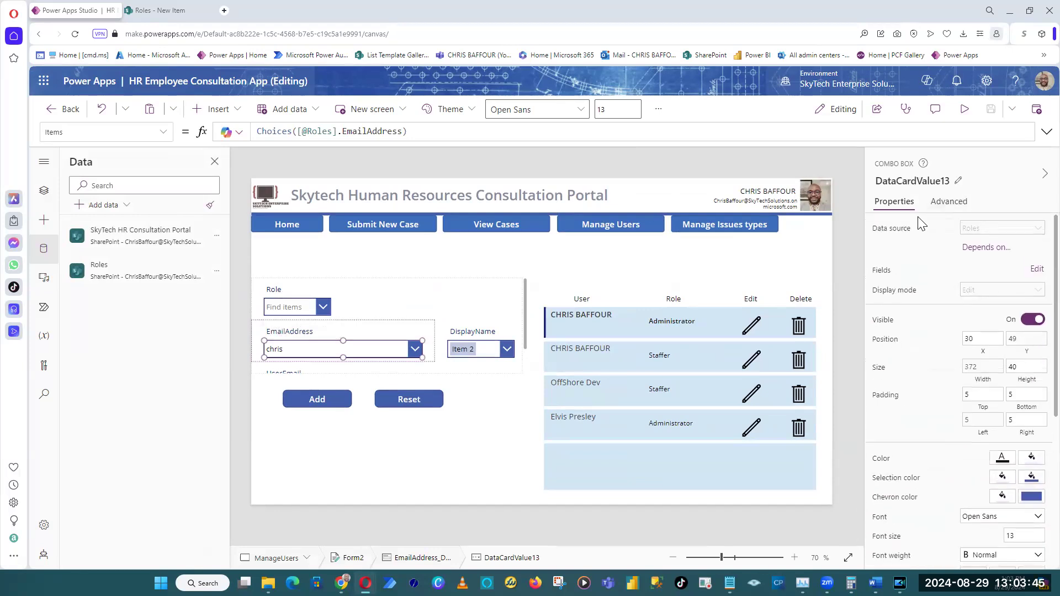
pyautogui.click(993, 248)
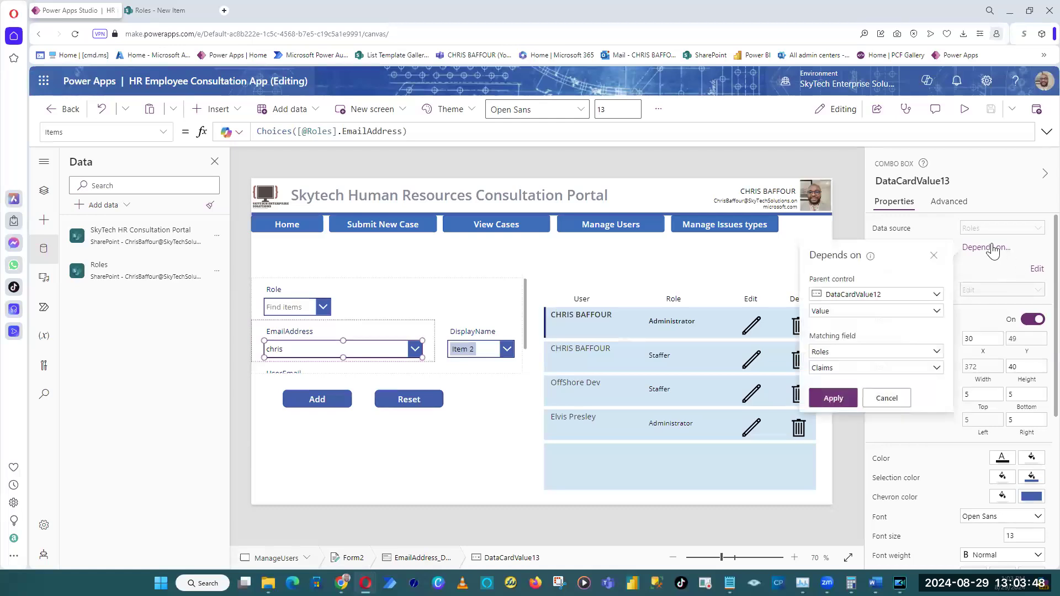
pyautogui.click(934, 257)
# Set the EmailAddress combo box's layout to Person with DisplayName as the secondary text.
pyautogui.click(1037, 271)
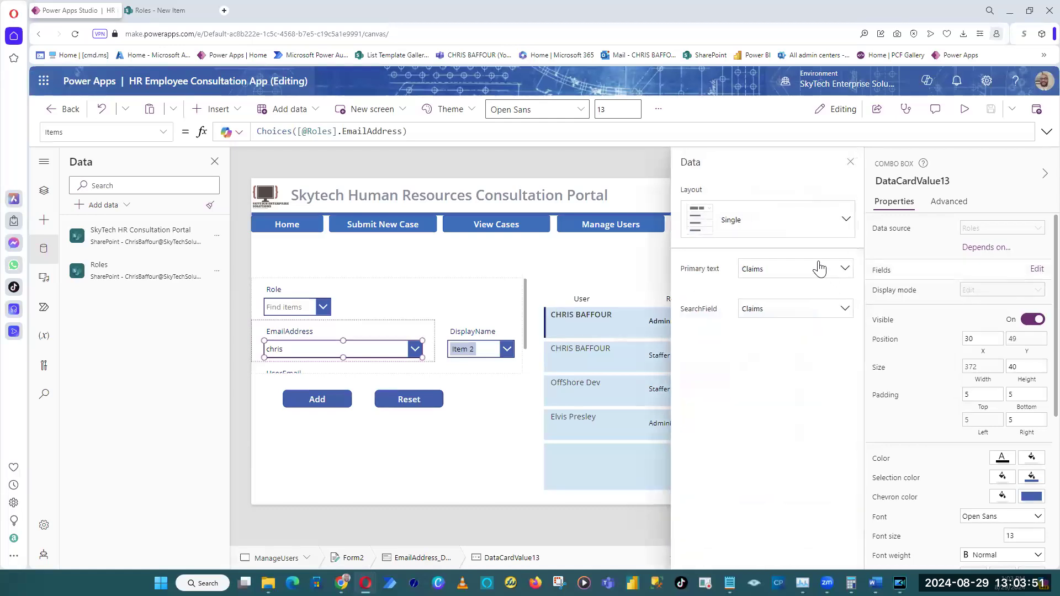
pyautogui.click(795, 221)
pyautogui.click(815, 298)
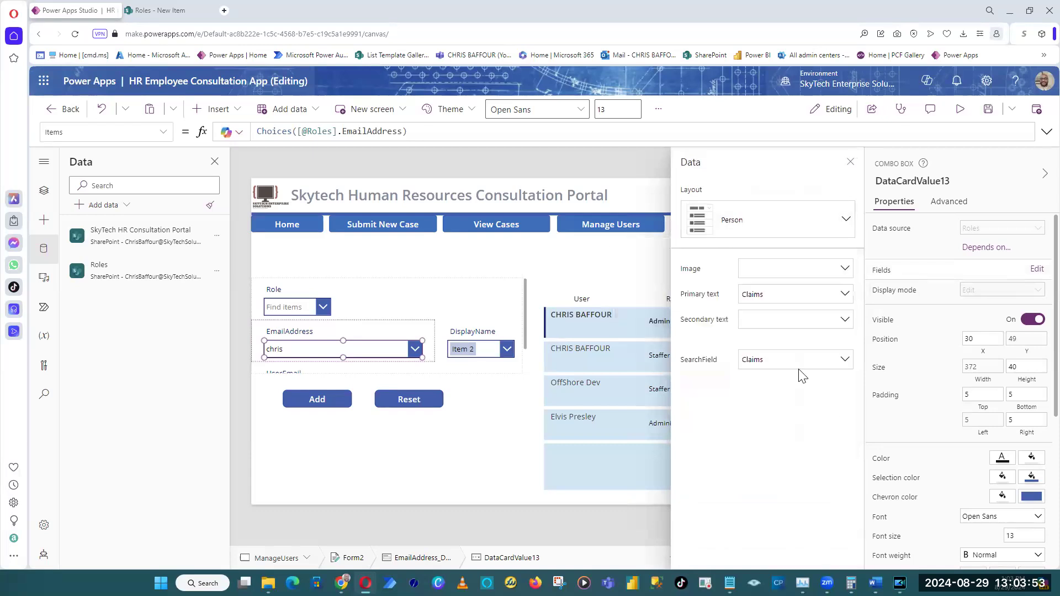
pyautogui.click(799, 329)
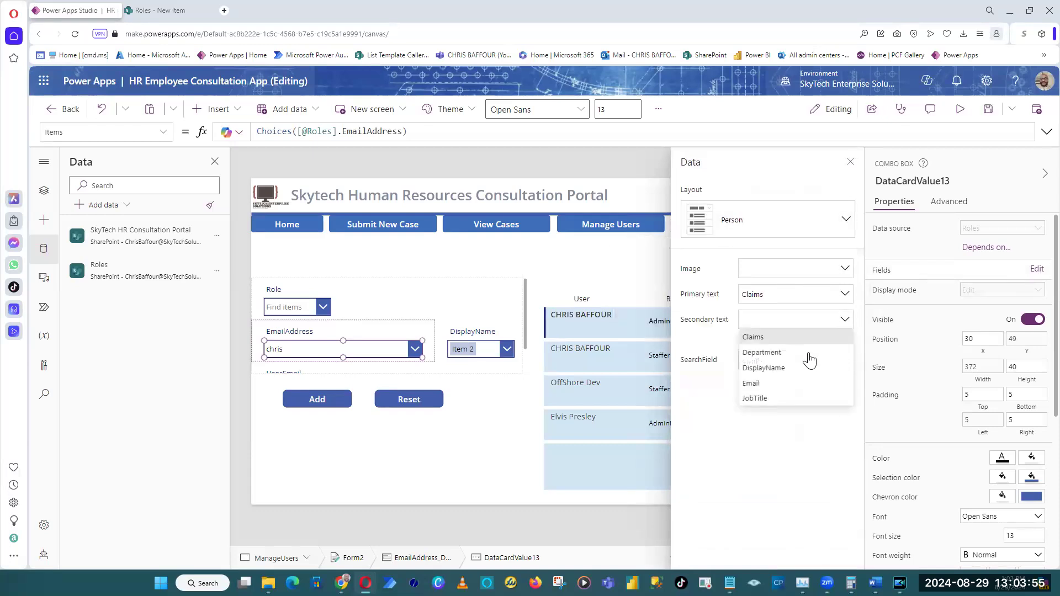
pyautogui.click(793, 367)
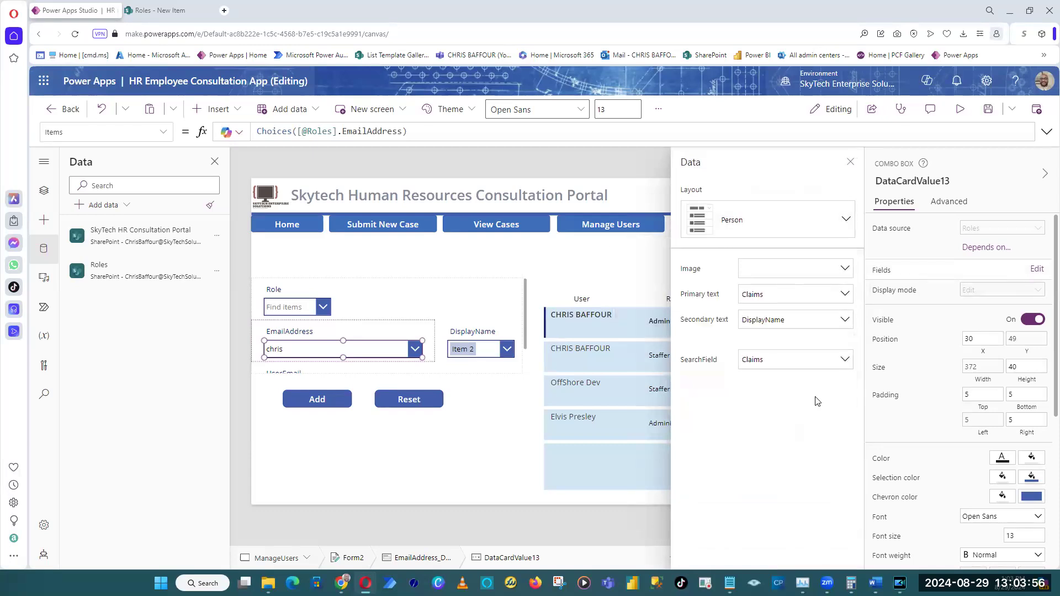
# Set the EmailAddress combo box's search field and primary text to DisplayName and close its field settings.
pyautogui.click(790, 365)
pyautogui.click(784, 407)
pyautogui.click(788, 300)
pyautogui.click(780, 342)
pyautogui.click(851, 162)
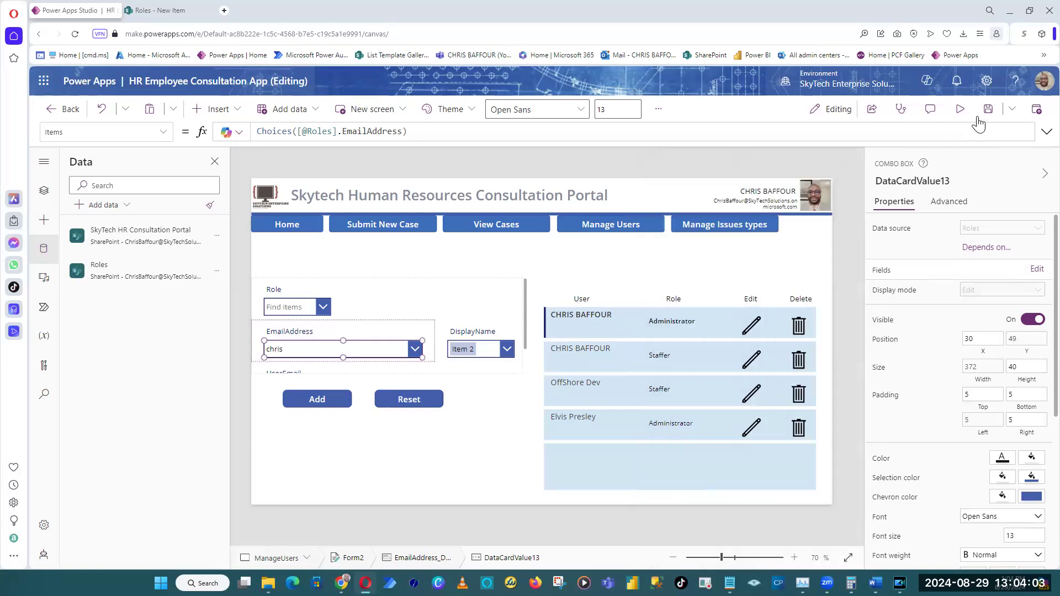
# Preview the screen and test the EmailAddress drop-down by selecting several different users, closing the preview at the end.
pyautogui.click(960, 109)
pyautogui.click(300, 346)
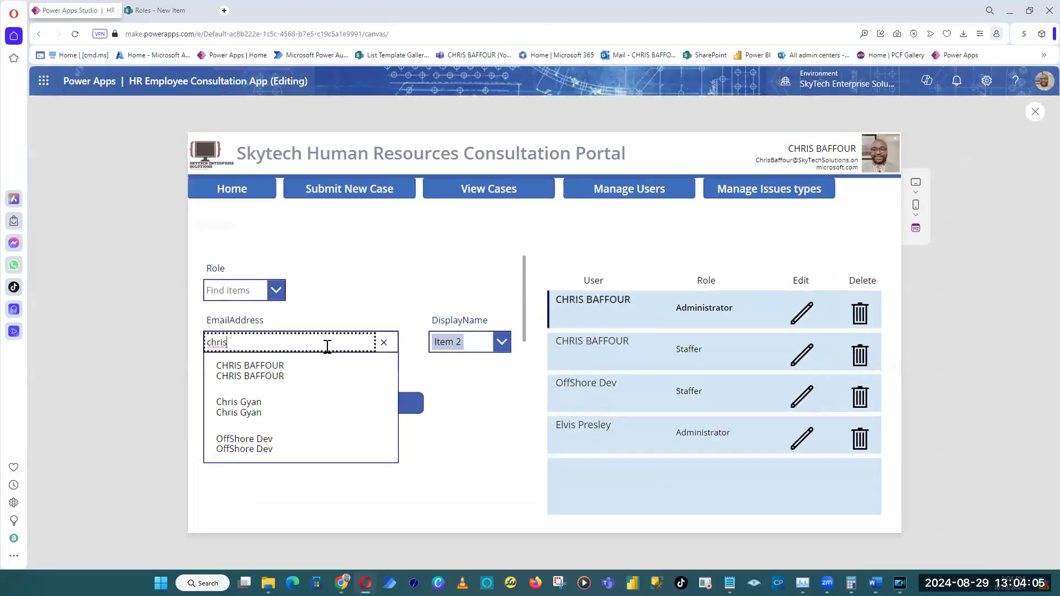
pyautogui.click(259, 376)
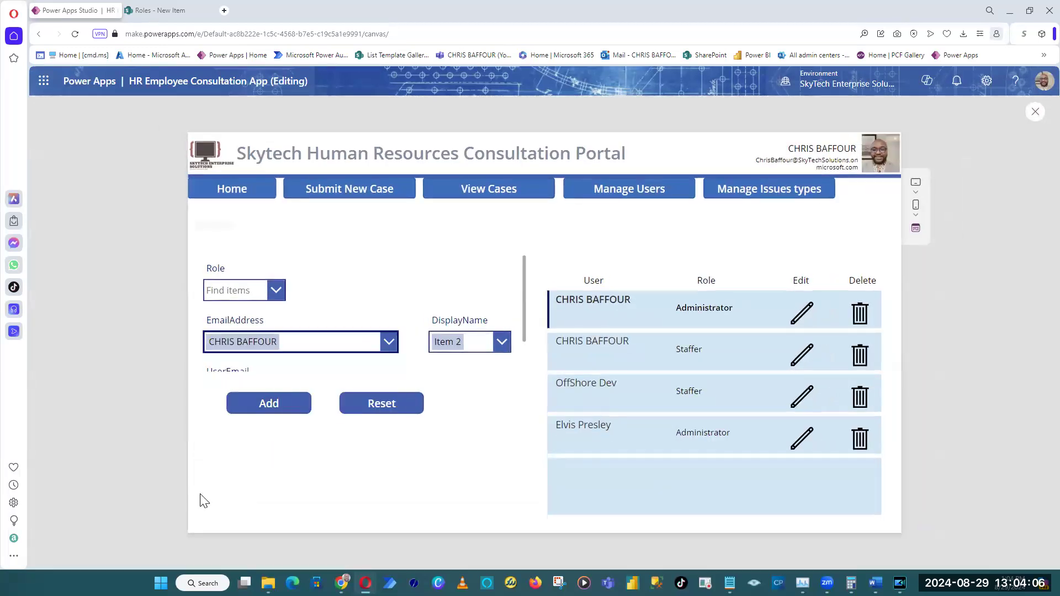
pyautogui.click(390, 341)
pyautogui.click(275, 464)
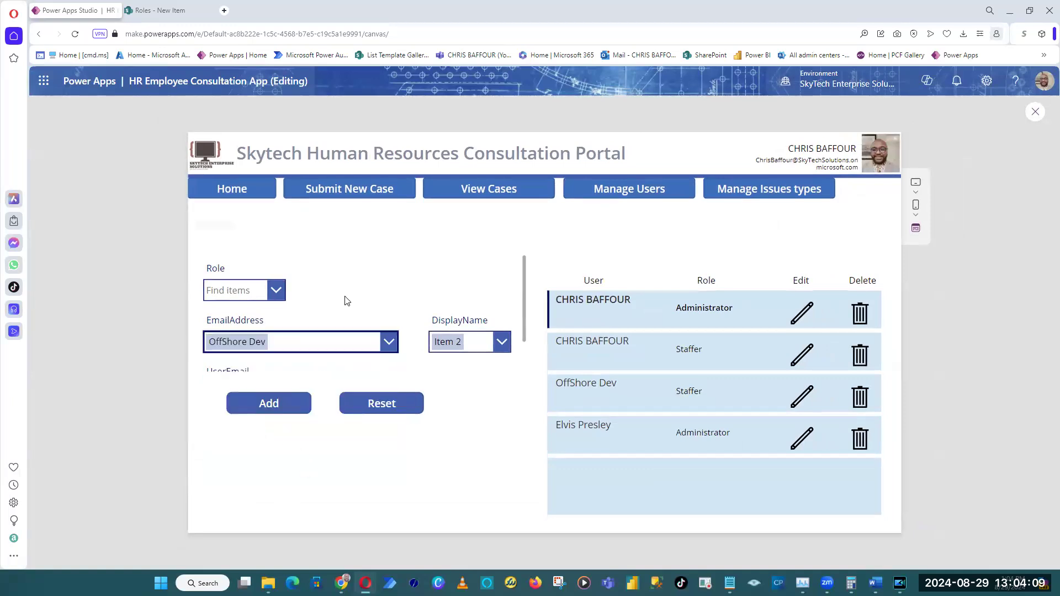
pyautogui.click(378, 340)
pyautogui.click(313, 424)
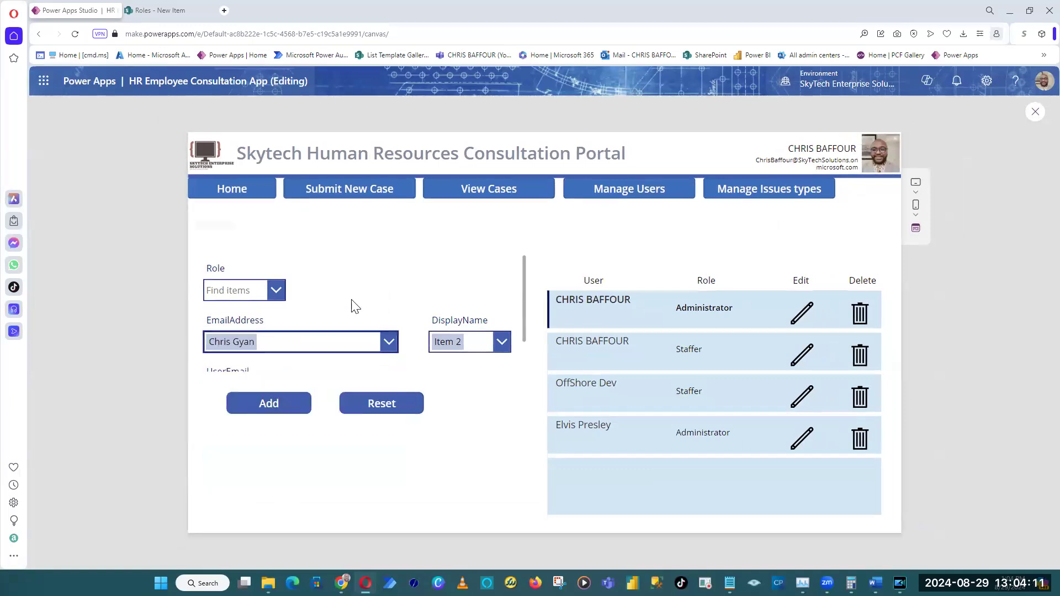
pyautogui.click(388, 341)
pyautogui.click(292, 470)
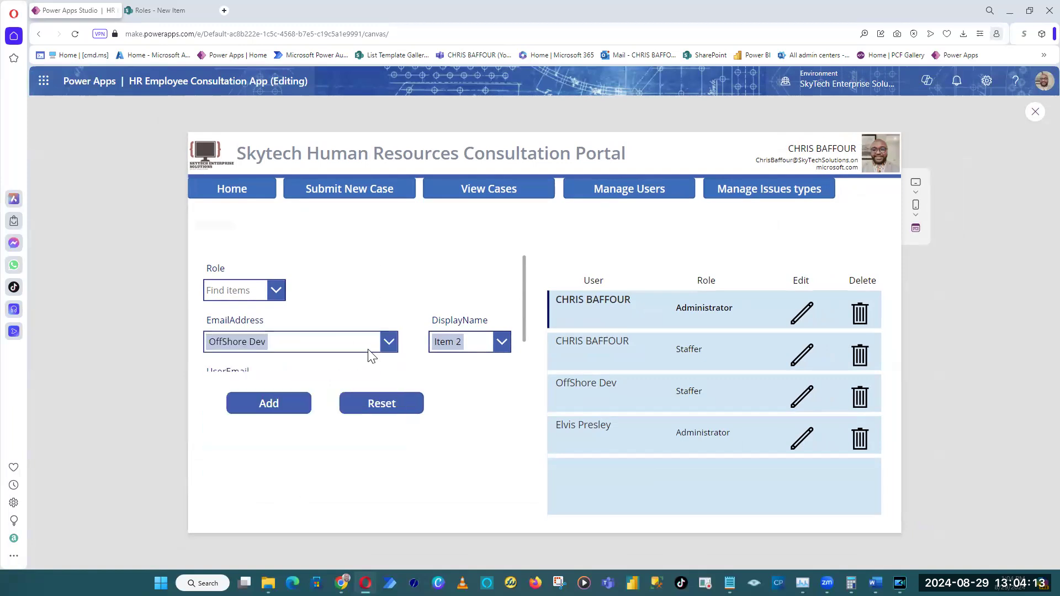
pyautogui.click(1036, 114)
# Review the EmailAddress combo box's remaining properties, such as multiple selection and searching.
pyautogui.click(394, 351)
pyautogui.click(395, 351)
pyautogui.scroll(-3, 939, 475)
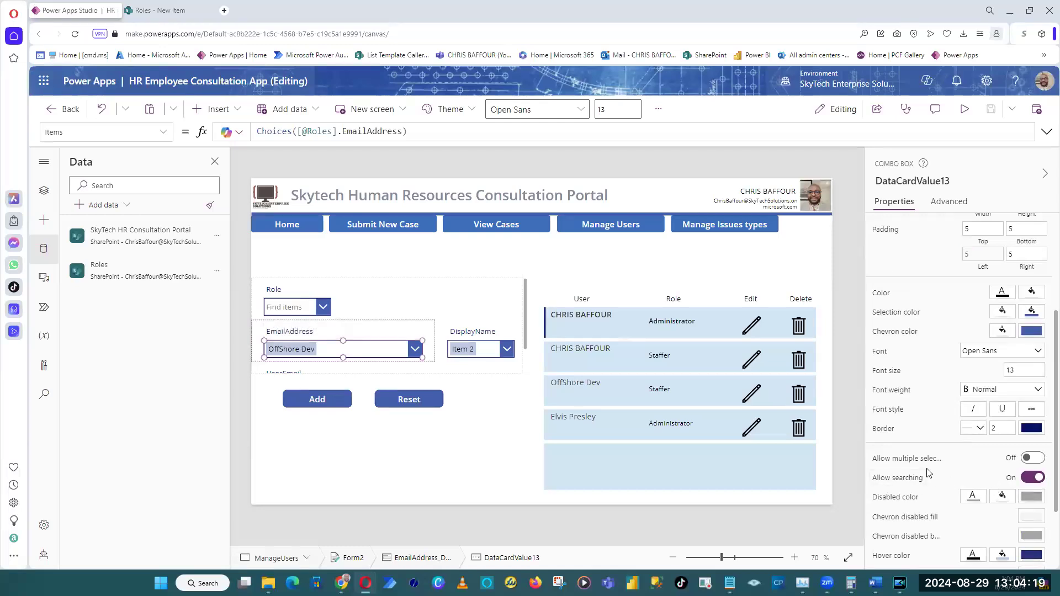
pyautogui.scroll(2, 946, 433)
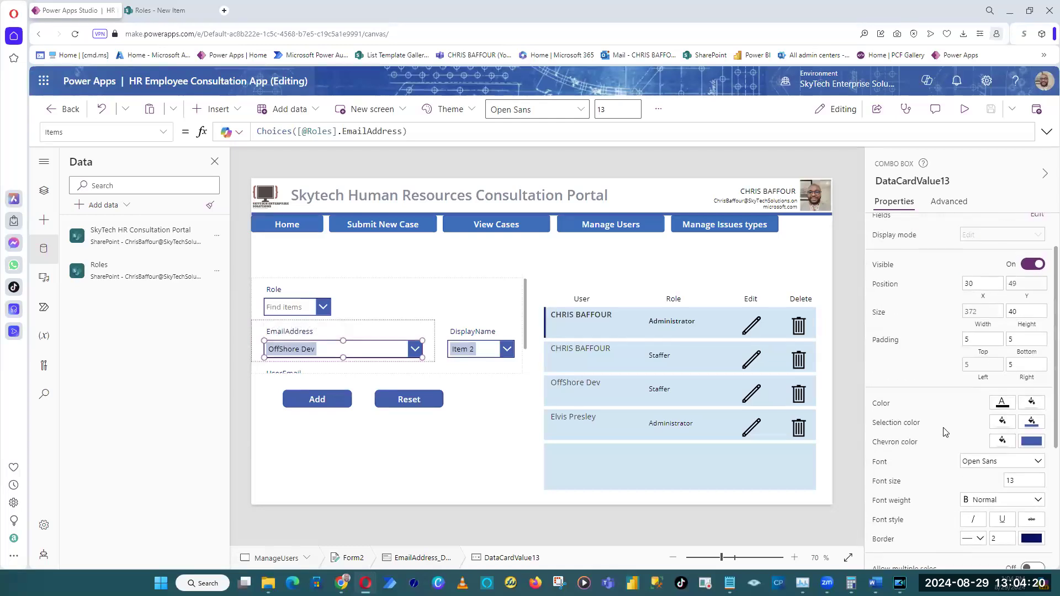
pyautogui.click(495, 159)
pyautogui.click(392, 350)
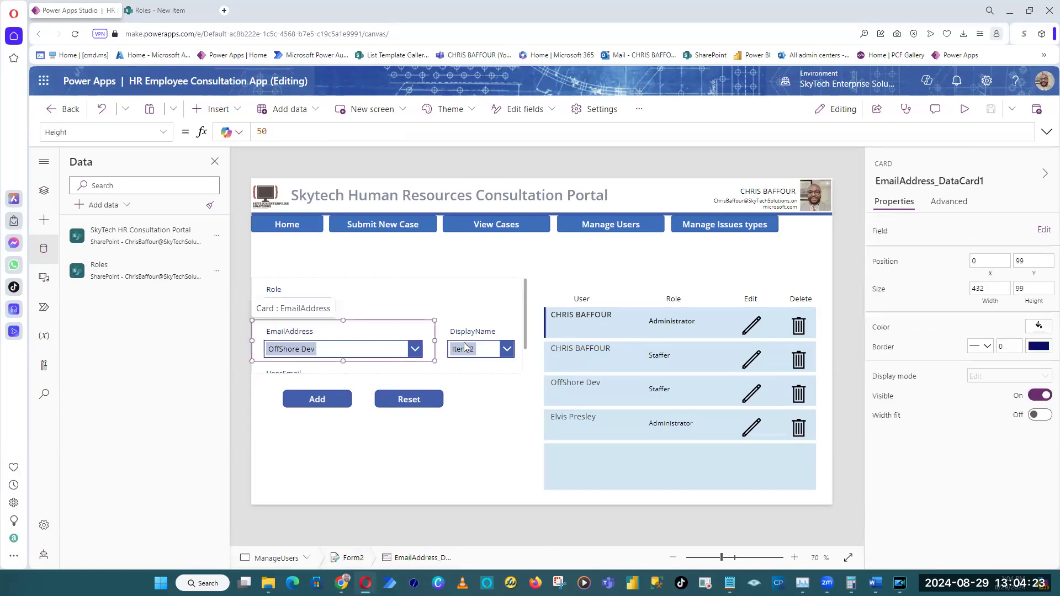
# Move the Reset and Add buttons lower, Add at about X 88, Y 604, and extend the form downward to fit UserEmail.
pyautogui.click(526, 324)
pyautogui.moveTo(429, 405); pyautogui.dragTo(435, 449)
pyautogui.click(332, 400)
pyautogui.moveTo(331, 400); pyautogui.dragTo(337, 444)
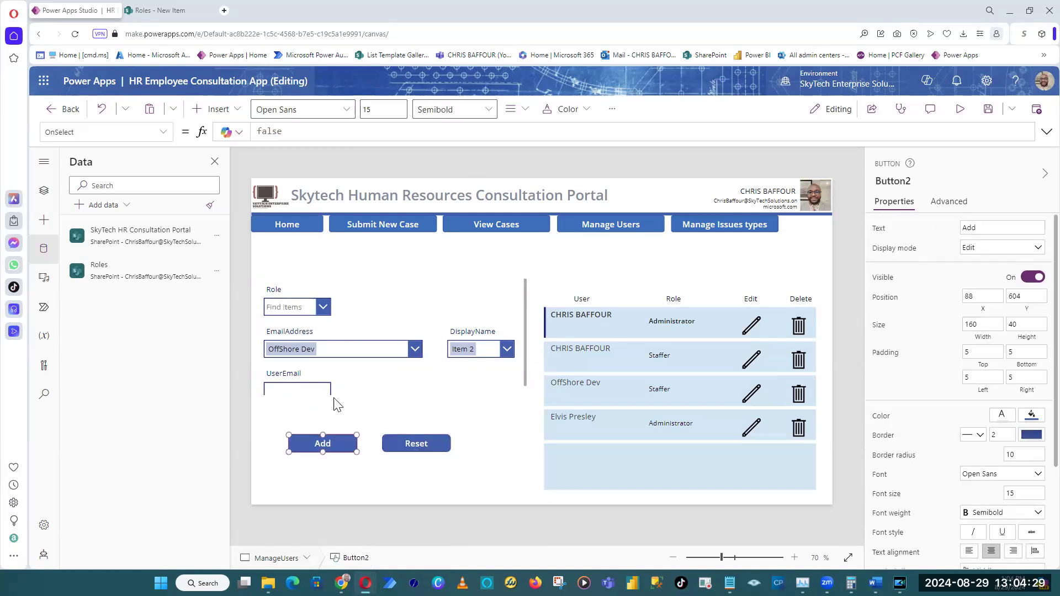
pyautogui.click(524, 361)
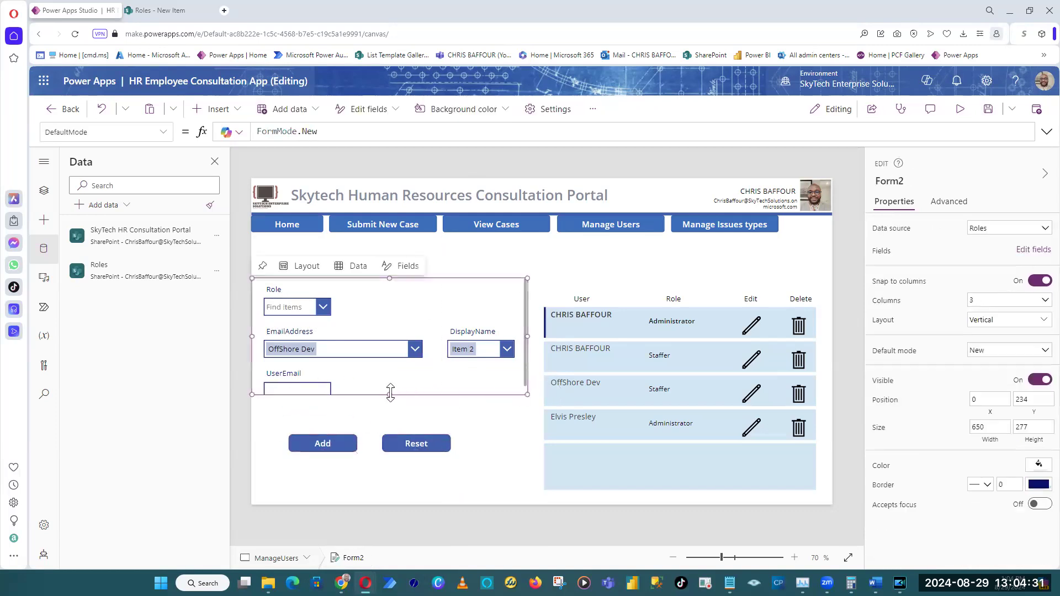
# Change the field layout of the DisplayName combo box in the Roles form to Person.
pyautogui.click(521, 354)
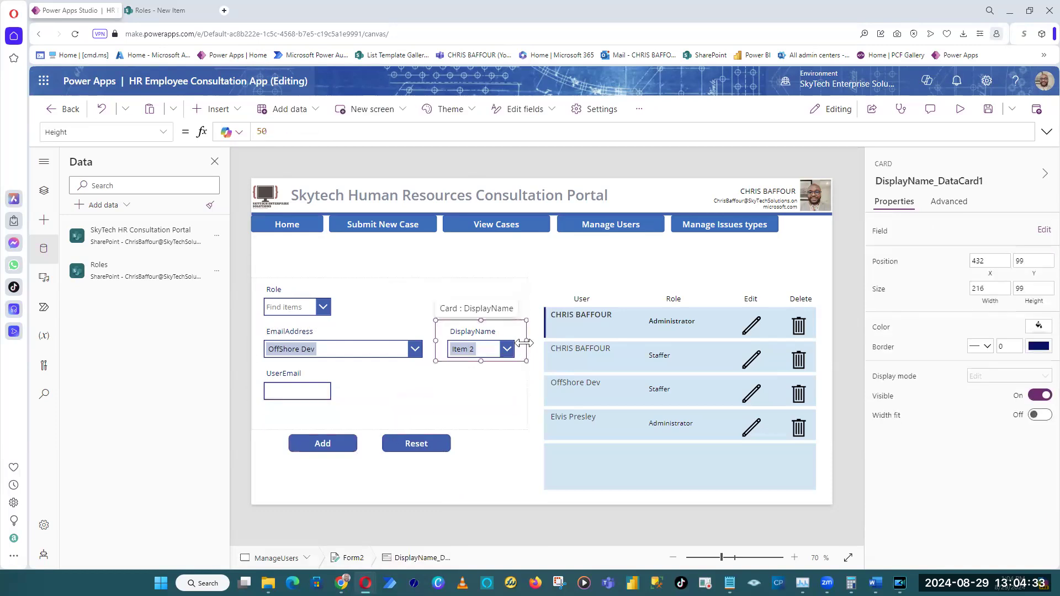
pyautogui.click(478, 346)
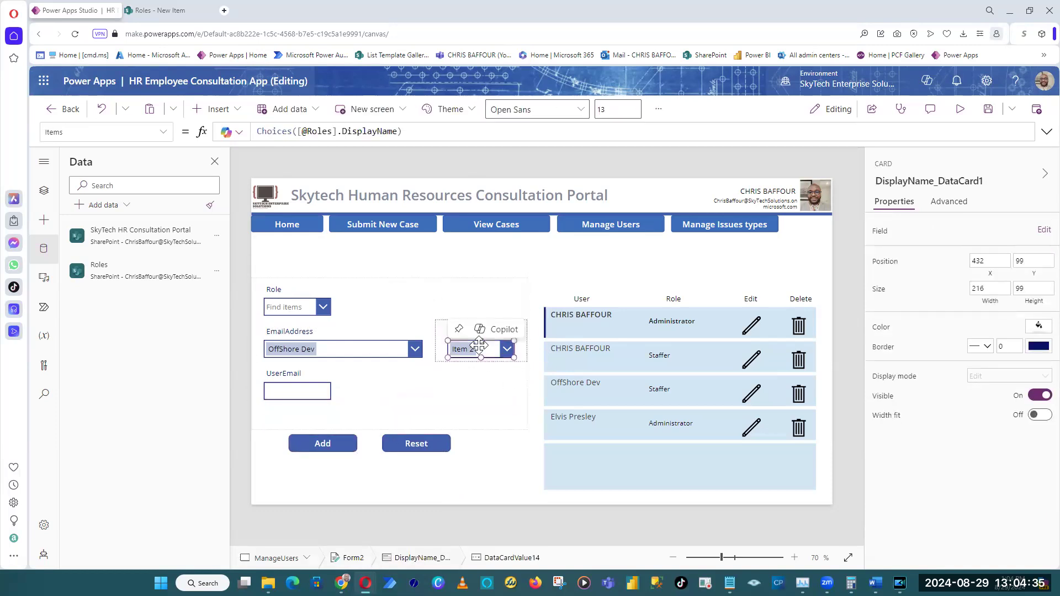
pyautogui.scroll(-3, 1038, 470)
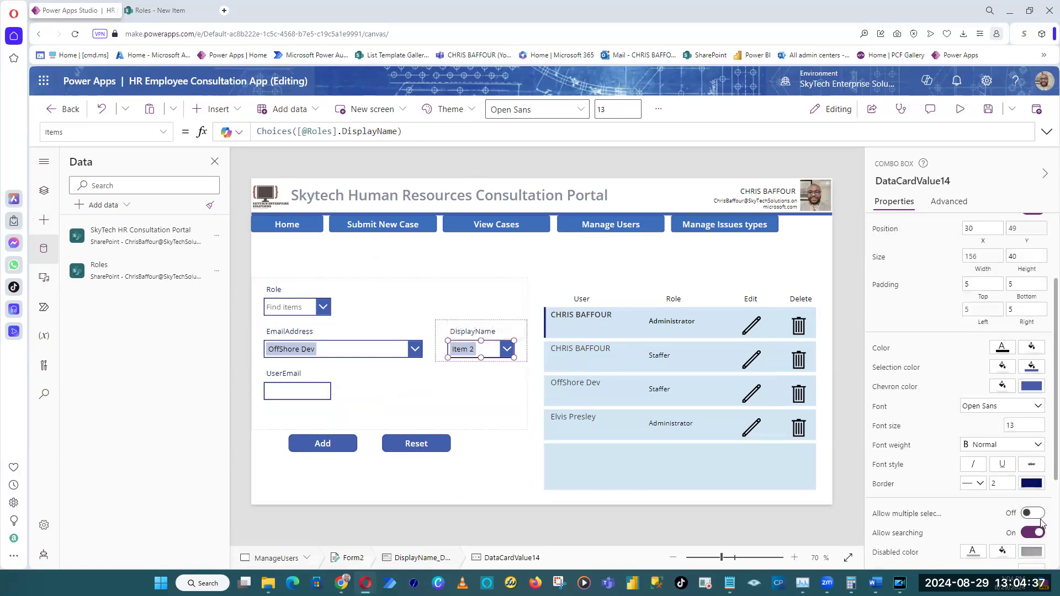
pyautogui.scroll(3, 1038, 469)
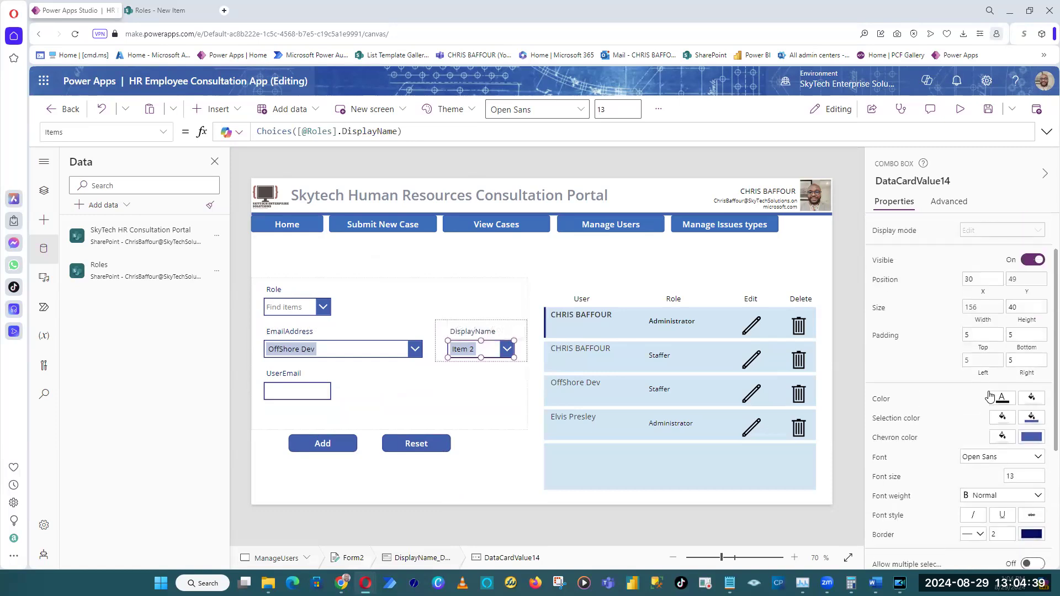
pyautogui.click(1037, 269)
pyautogui.click(780, 229)
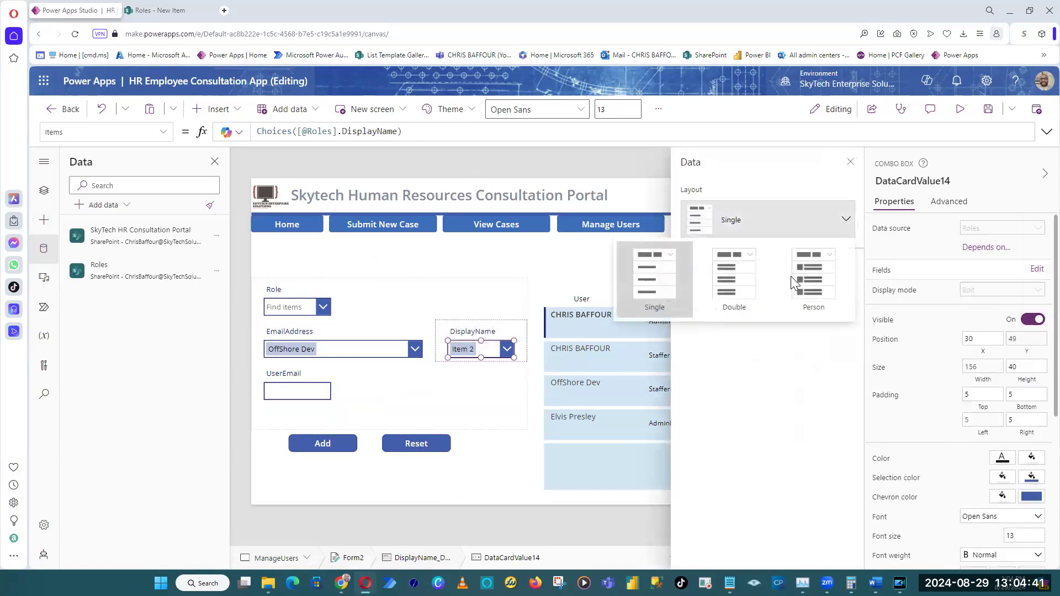
pyautogui.click(803, 276)
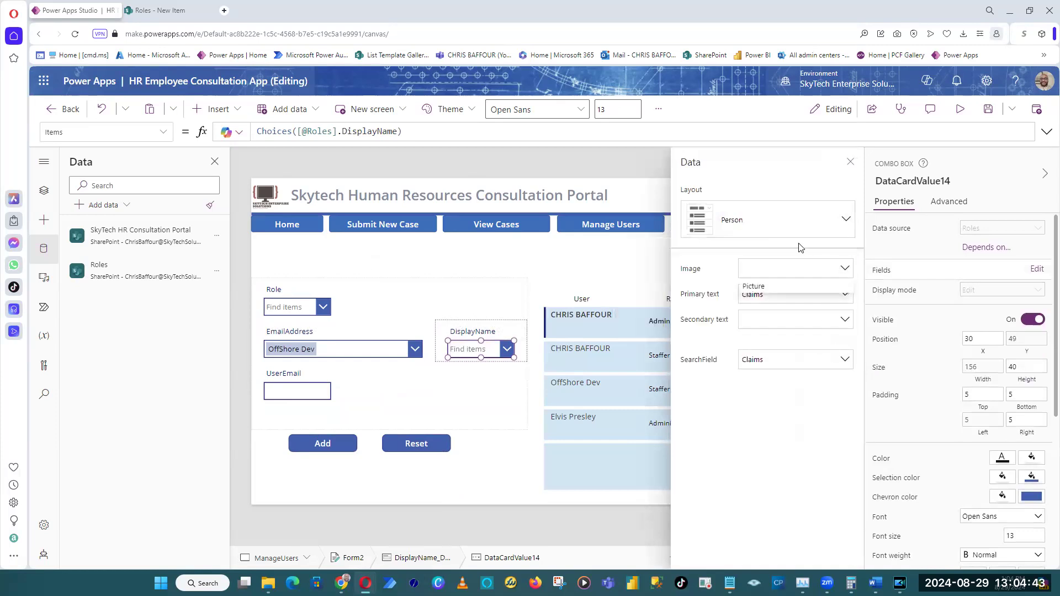
# Set the DisplayName combo box's primary text, secondary text and search field to DisplayName, and close its field settings.
pyautogui.click(786, 294)
pyautogui.click(773, 343)
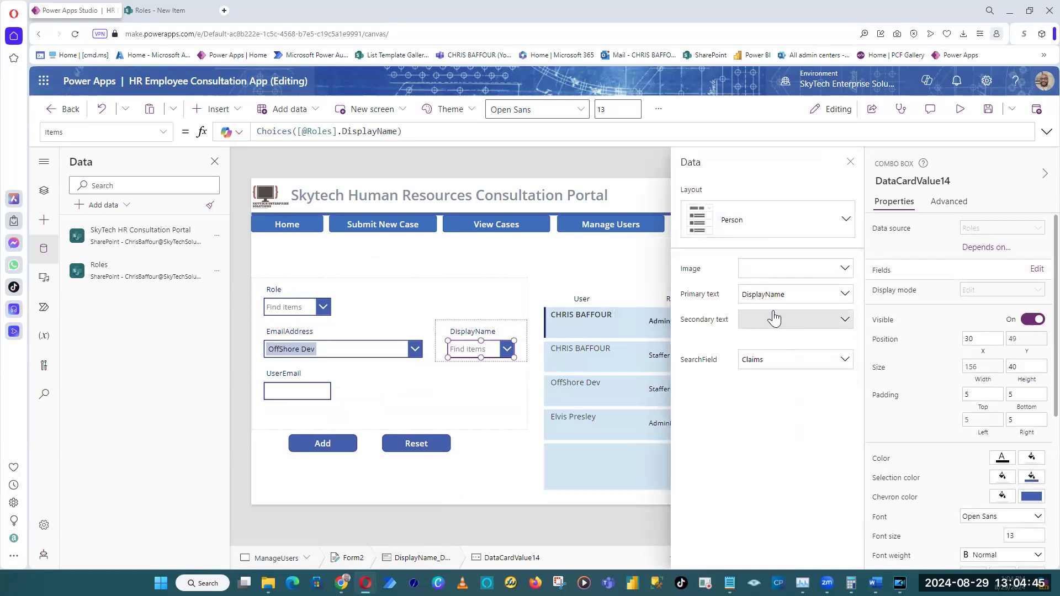
pyautogui.click(789, 320)
pyautogui.click(771, 369)
pyautogui.click(788, 360)
pyautogui.click(790, 413)
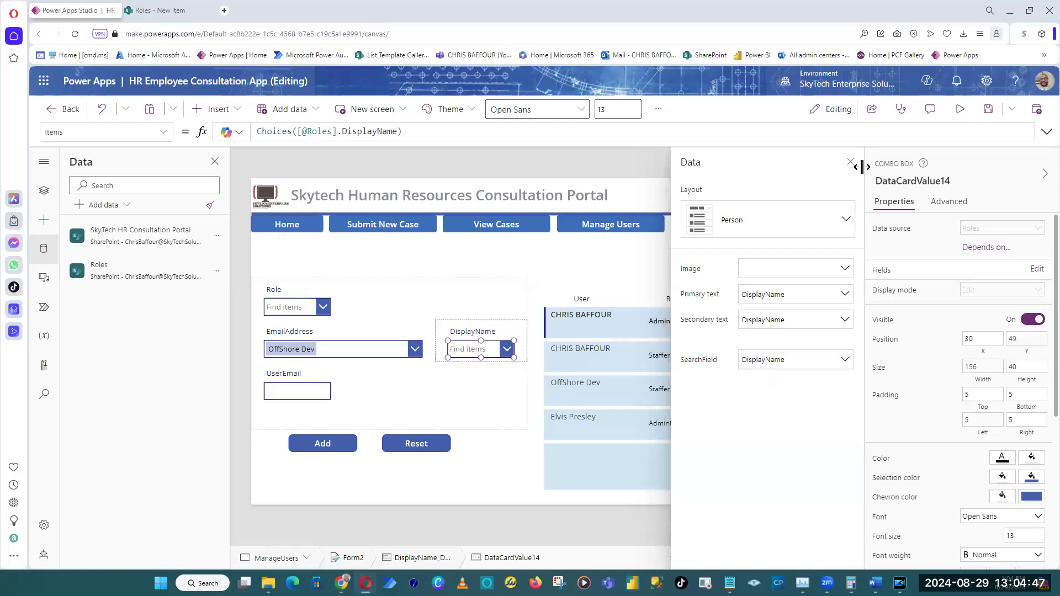
pyautogui.click(850, 162)
# Preview the screen and test the DisplayName combo box by searching for a user with a partial name and selecting a match.
pyautogui.click(989, 111)
pyautogui.click(973, 115)
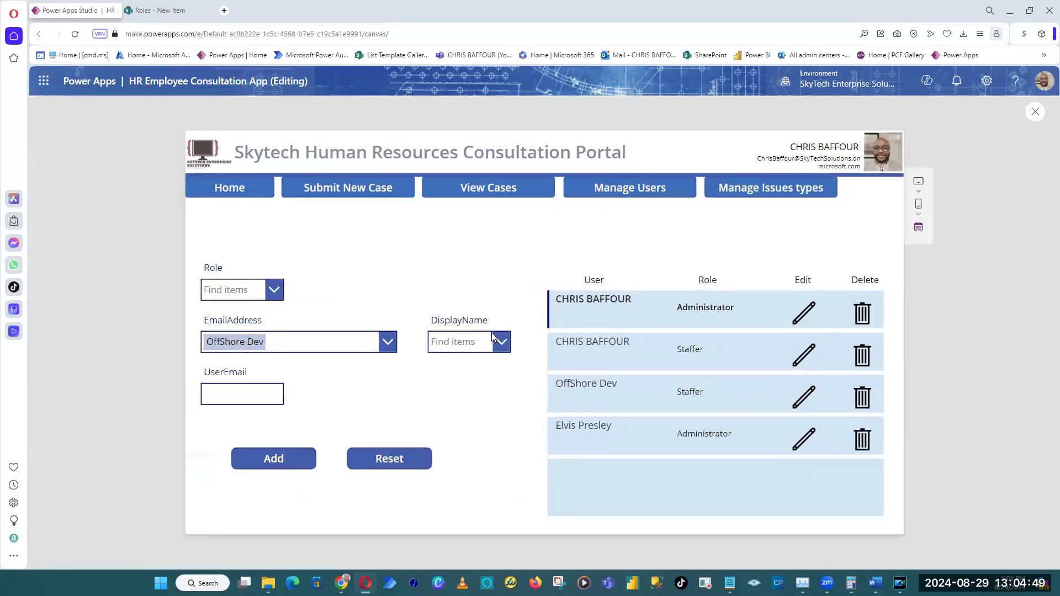
pyautogui.click(484, 341)
pyautogui.write('chri')
pyautogui.click(482, 372)
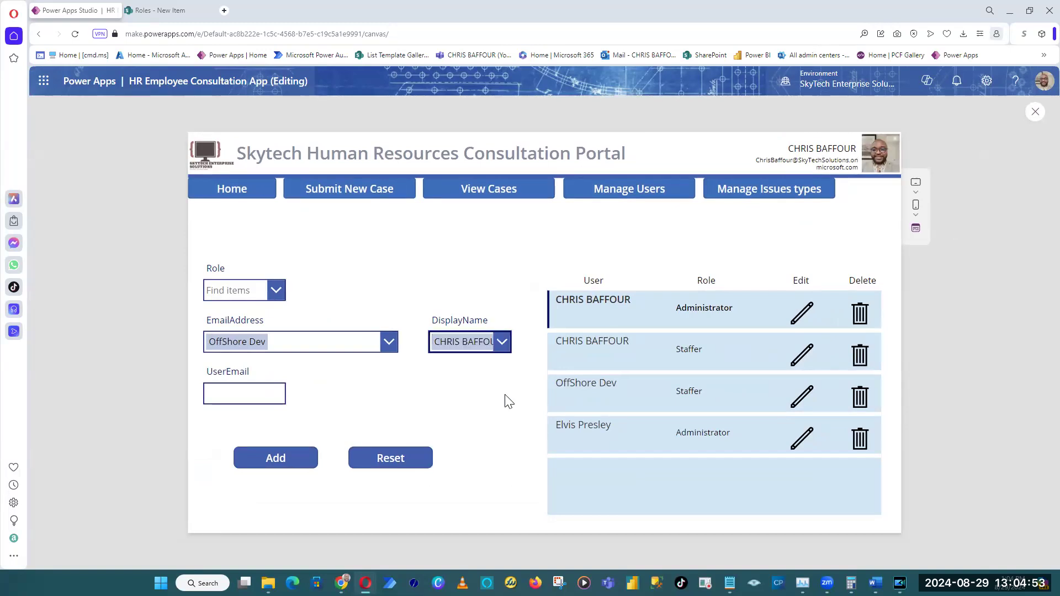
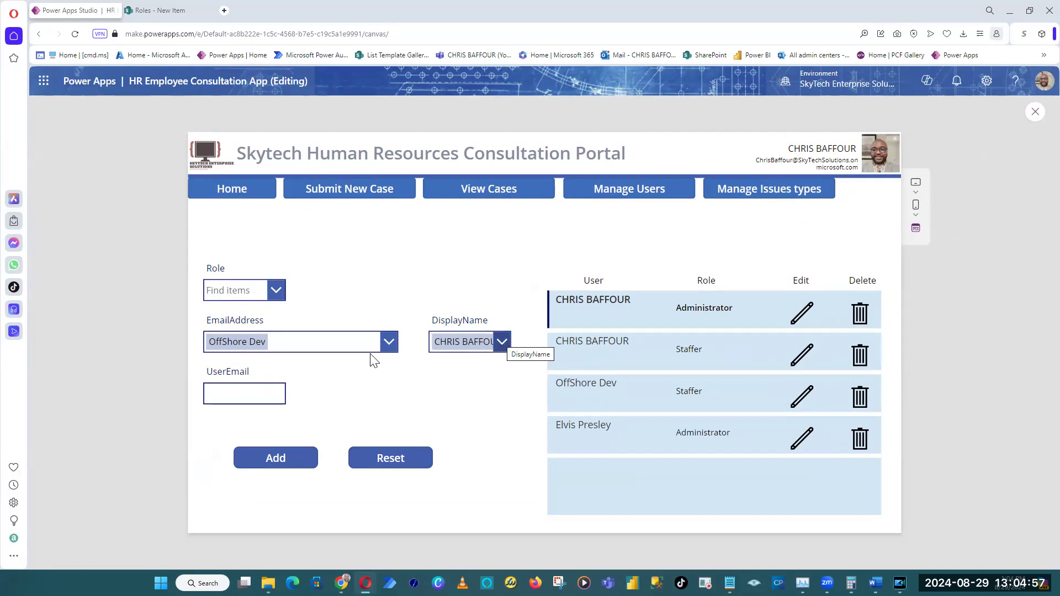
# Check the choices offered by the Role combo box in the preview, and return to editing.
pyautogui.click(273, 291)
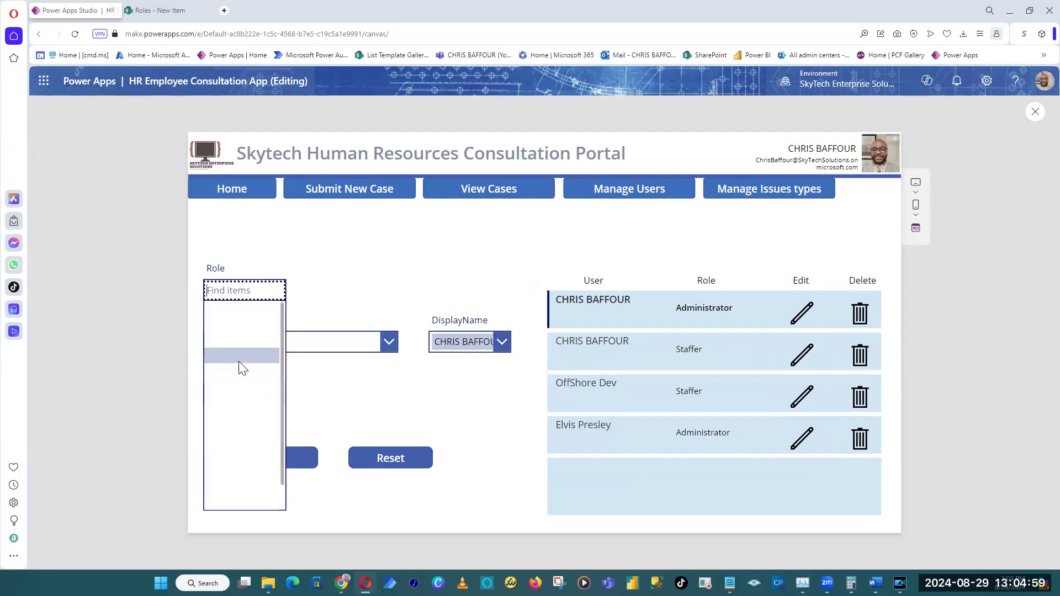
pyautogui.click(357, 297)
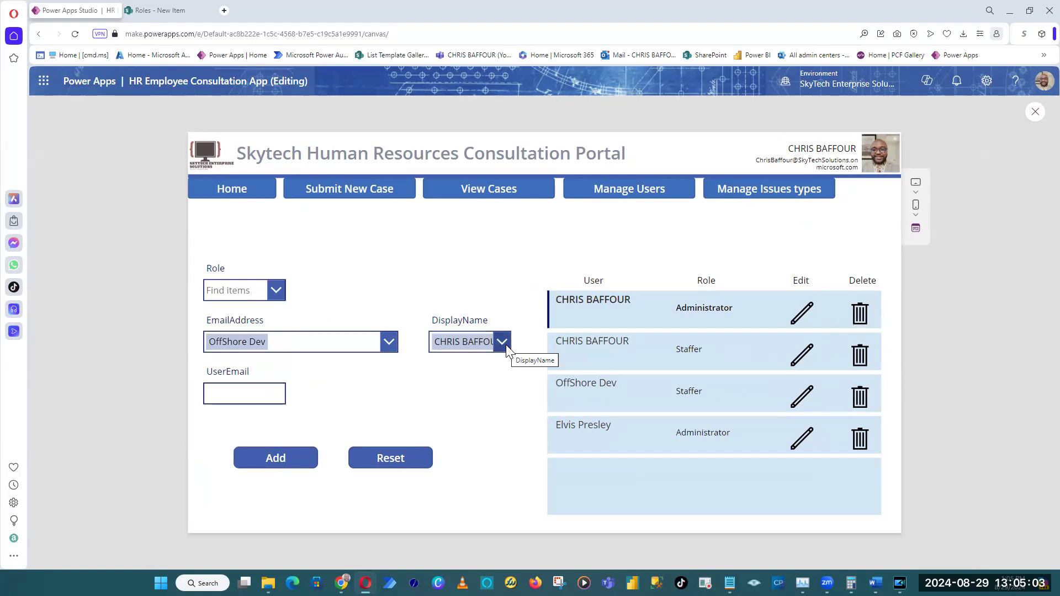
pyautogui.press('Escape')
# Hide the EmailAddress and UserEmail cards in the Roles form by turning off their visibility.
pyautogui.click(313, 343)
pyautogui.click(1036, 396)
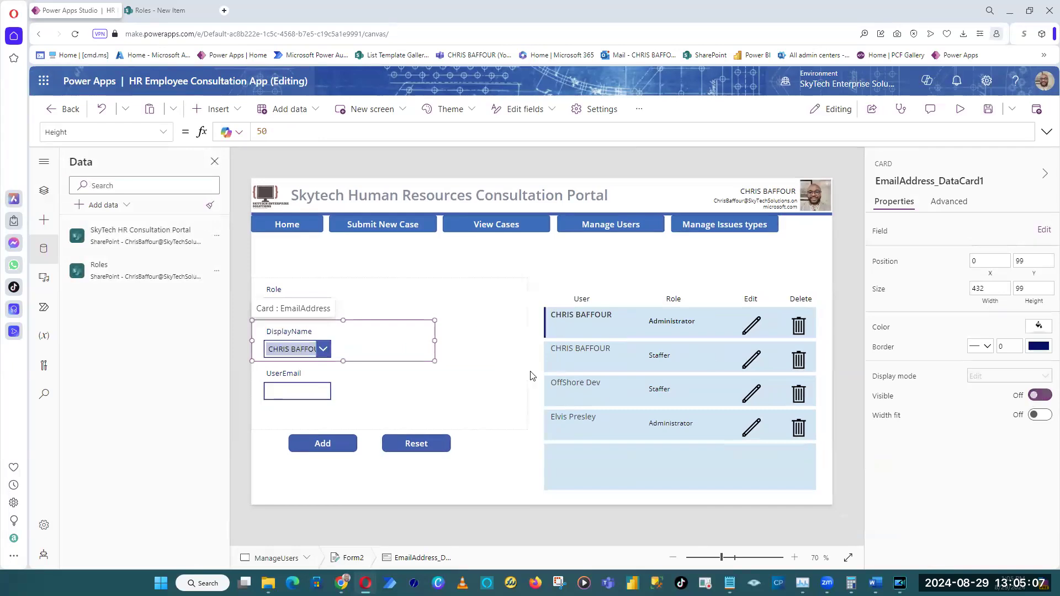
pyautogui.click(304, 390)
pyautogui.click(1036, 397)
pyautogui.click(236, 381)
pyautogui.hotkey('ctrl', 'z')
pyautogui.click(289, 379)
pyautogui.click(255, 419)
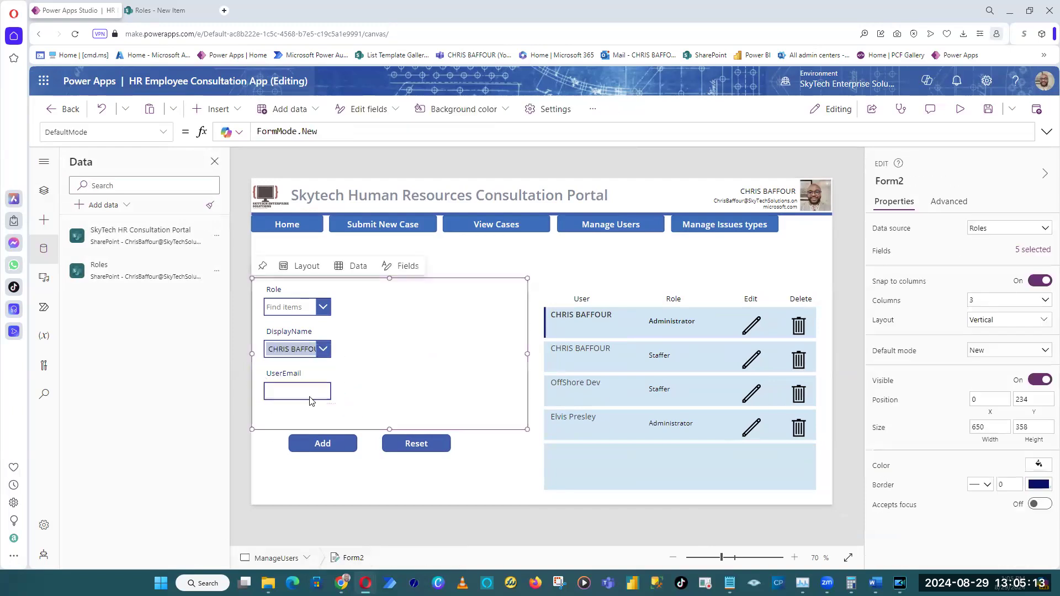
pyautogui.click(1038, 397)
pyautogui.click(246, 371)
# Widen the DisplayName and Role cards in the form to 432 each.
pyautogui.click(307, 303)
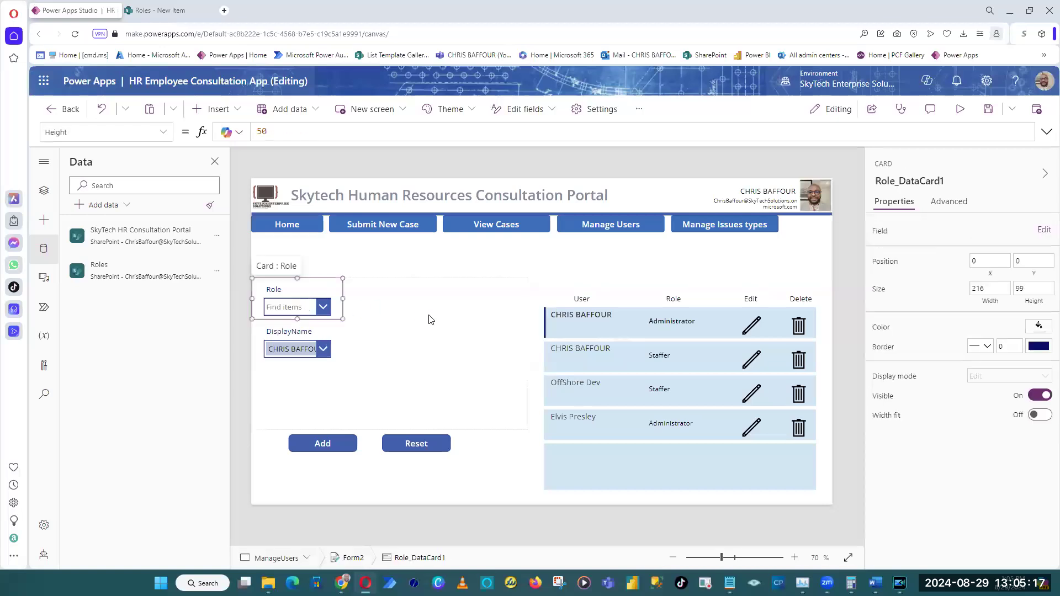
pyautogui.click(429, 316)
pyautogui.click(290, 352)
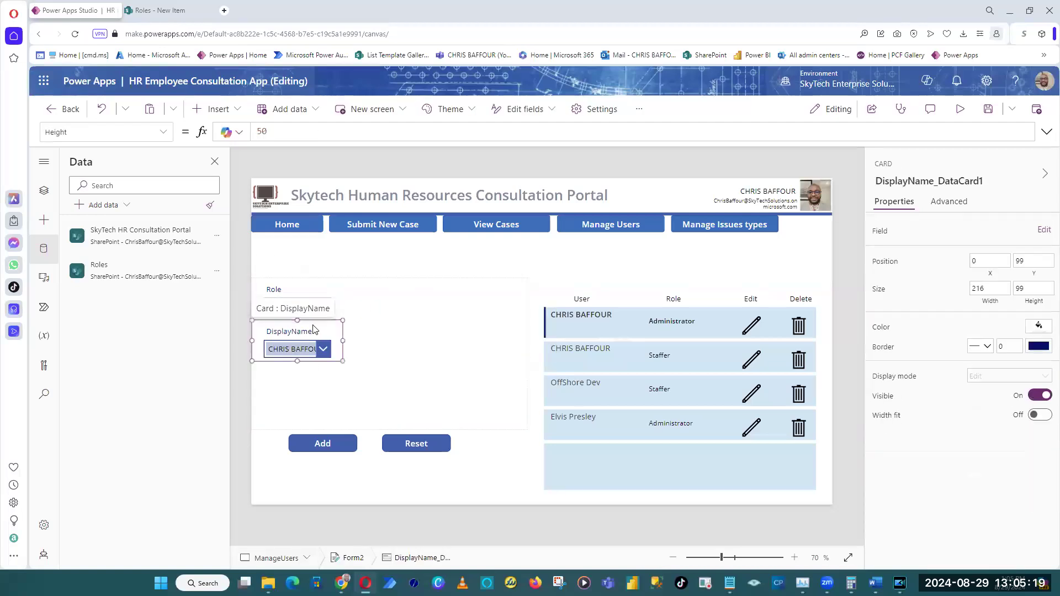
pyautogui.moveTo(342, 341); pyautogui.dragTo(473, 355)
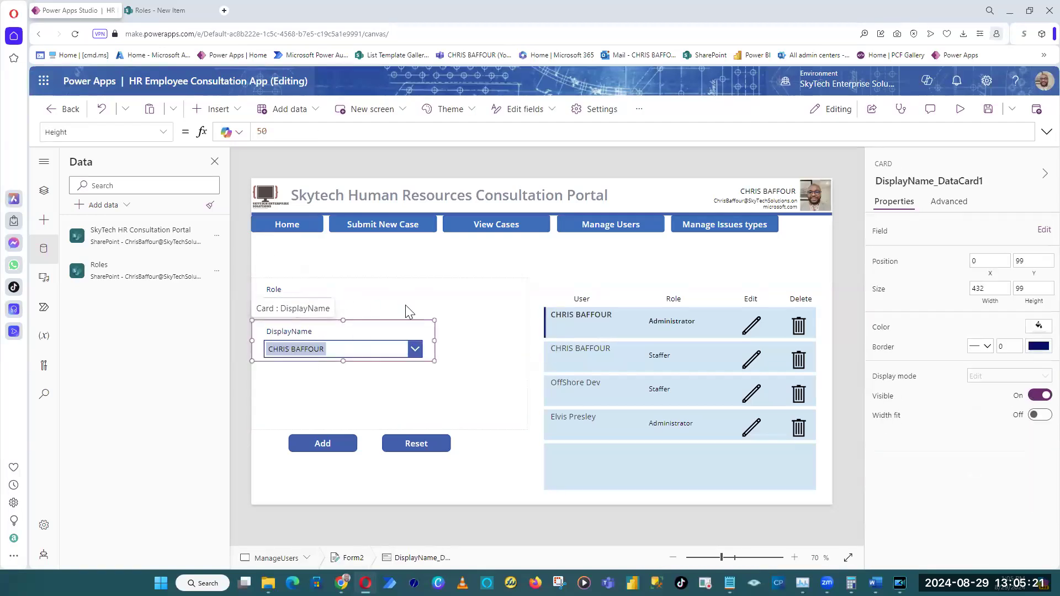
pyautogui.click(355, 289)
pyautogui.click(321, 304)
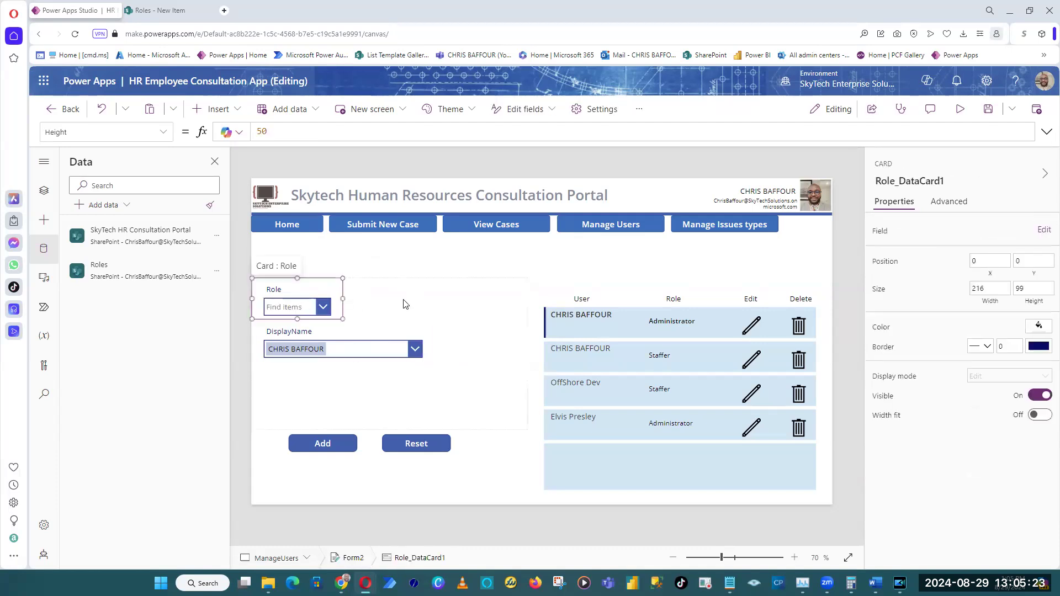
pyautogui.moveTo(405, 304); pyautogui.dragTo(417, 305)
# Shorten the form to a height of 225 and move the Add and Reset buttons up, side by side beneath the DisplayName field.
pyautogui.click(367, 426)
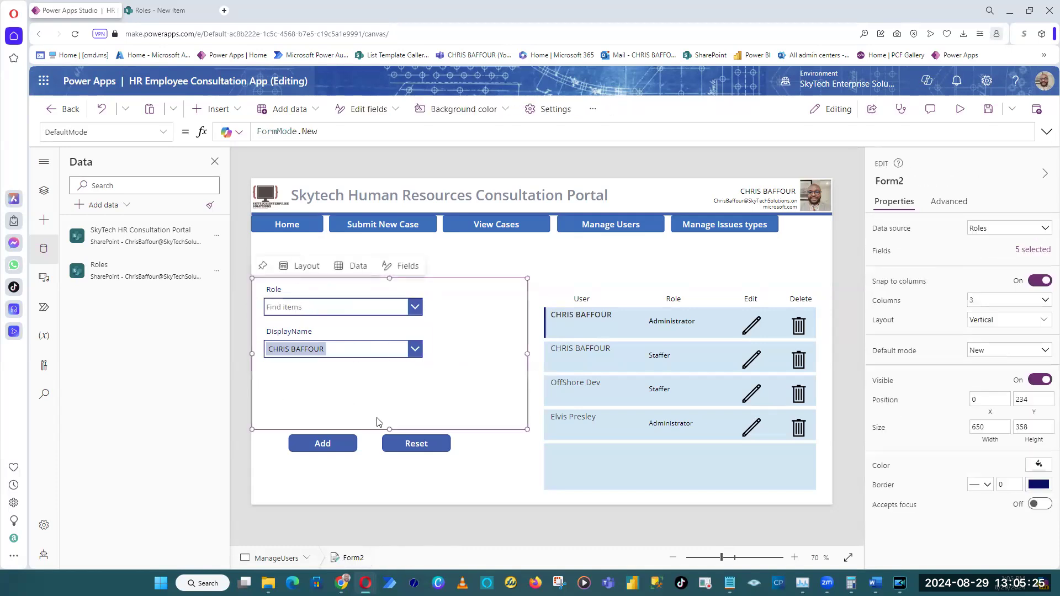
pyautogui.moveTo(389, 431); pyautogui.dragTo(387, 371)
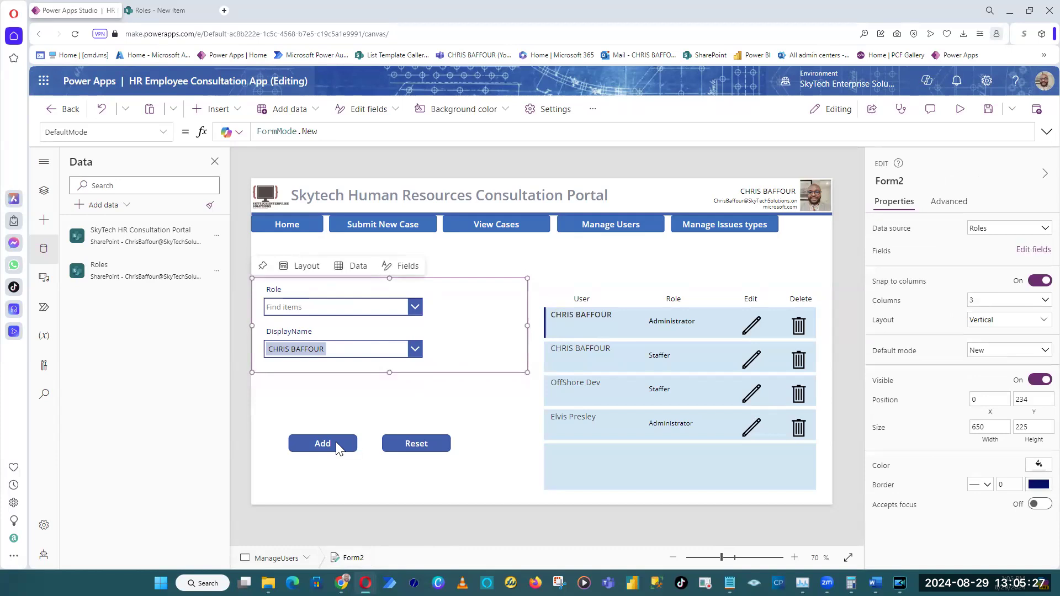
pyautogui.click(335, 442)
pyautogui.moveTo(335, 441); pyautogui.dragTo(322, 376)
pyautogui.click(408, 440)
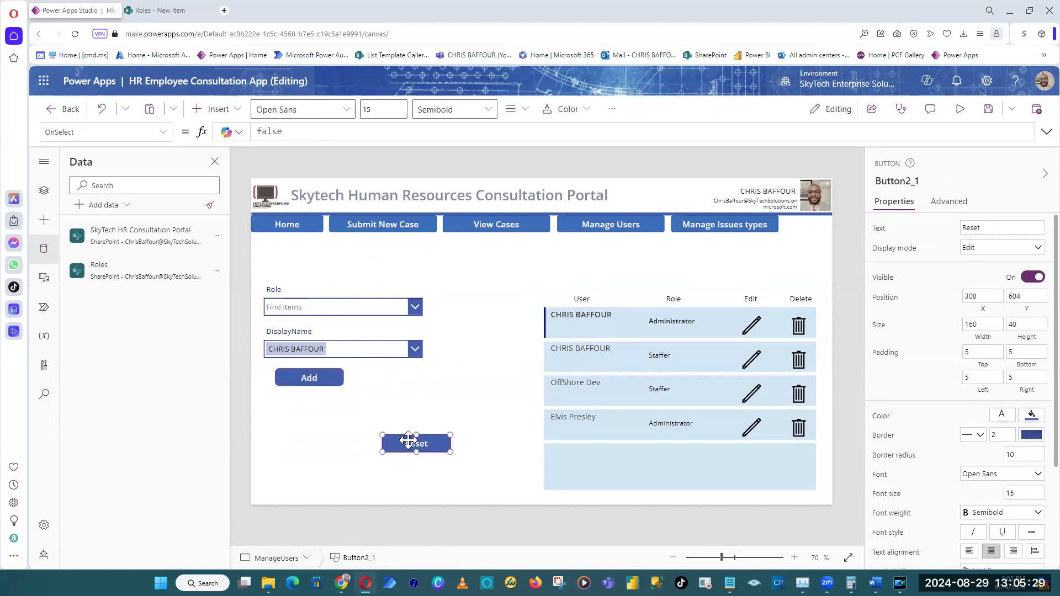
pyautogui.moveTo(408, 440); pyautogui.dragTo(386, 374)
# Fill the Roles form's background with the light blue theme color.
pyautogui.click(521, 314)
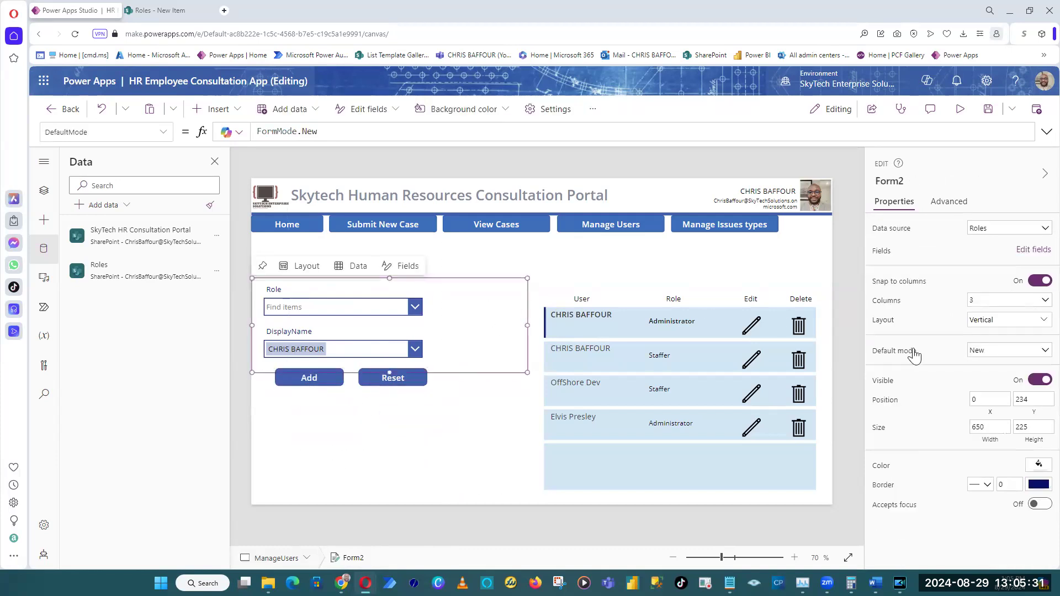
pyautogui.click(1039, 466)
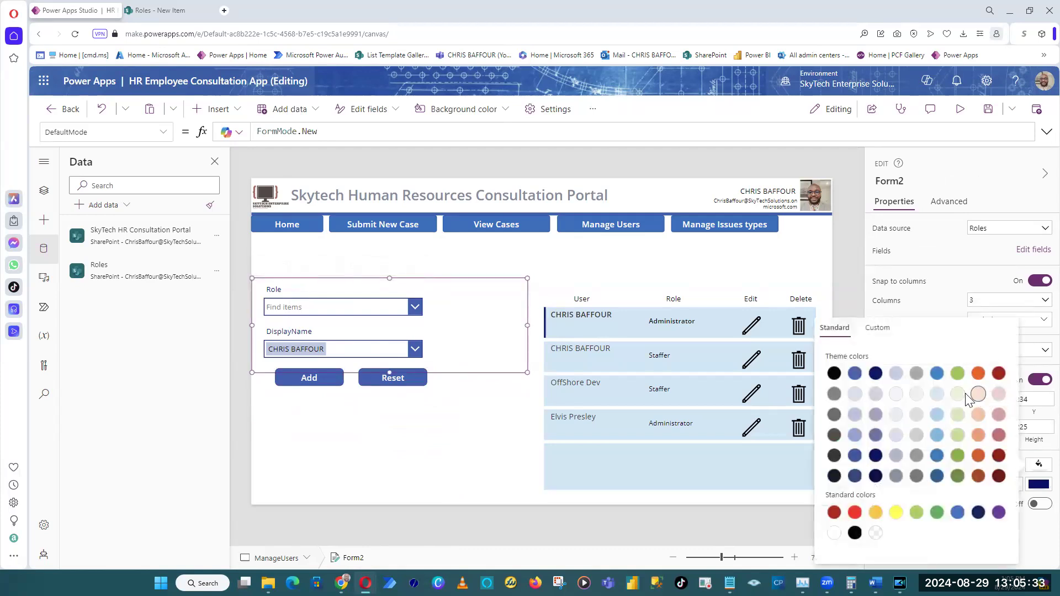
pyautogui.click(938, 395)
pyautogui.click(806, 214)
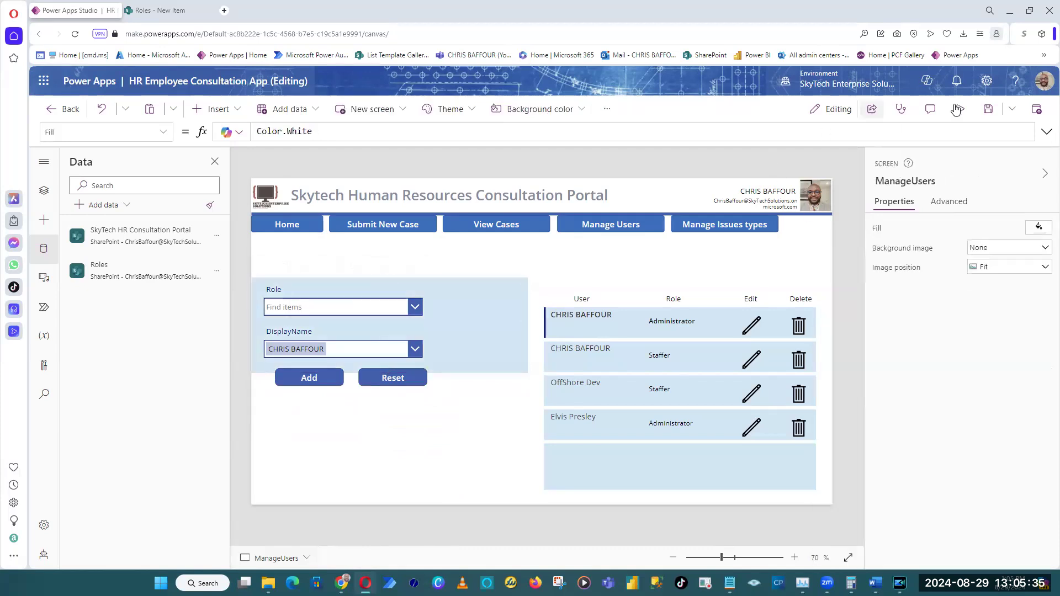
# Preview the Manage Users screen, open the Role combo box's list, and leave the preview.
pyautogui.click(961, 109)
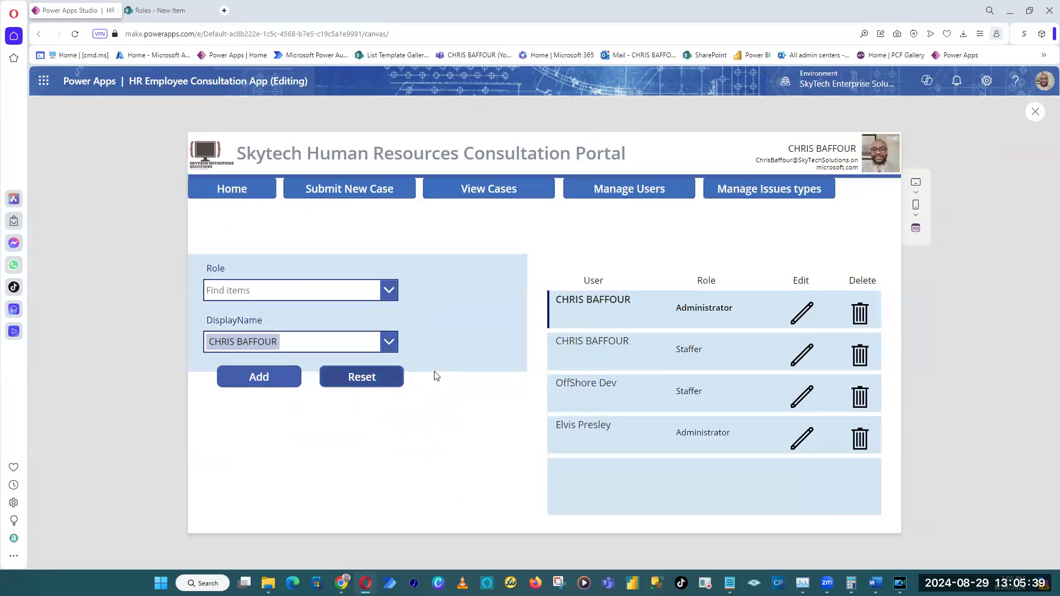
pyautogui.click(329, 299)
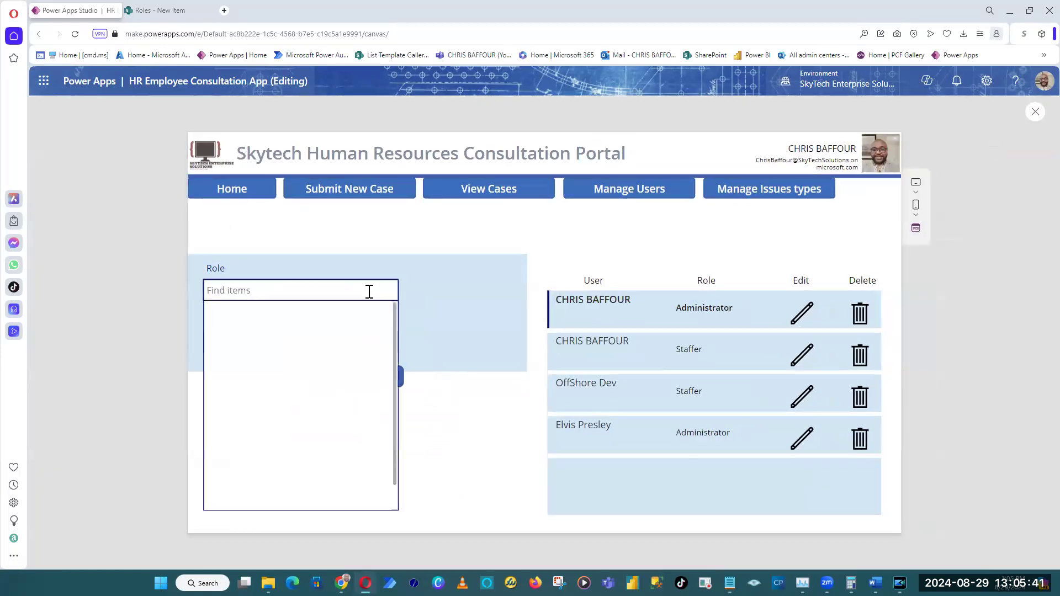
pyautogui.click(1036, 112)
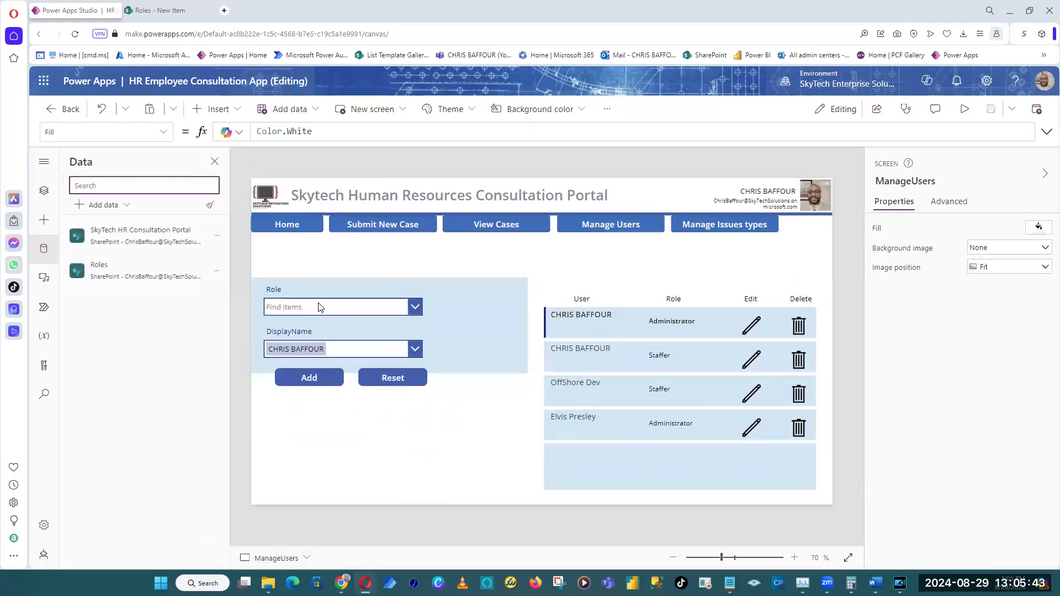
# Set the Role combo box's field layout to Double with Value as secondary text, and check its list of choices.
pyautogui.click(355, 299)
pyautogui.click(355, 301)
pyautogui.click(1037, 269)
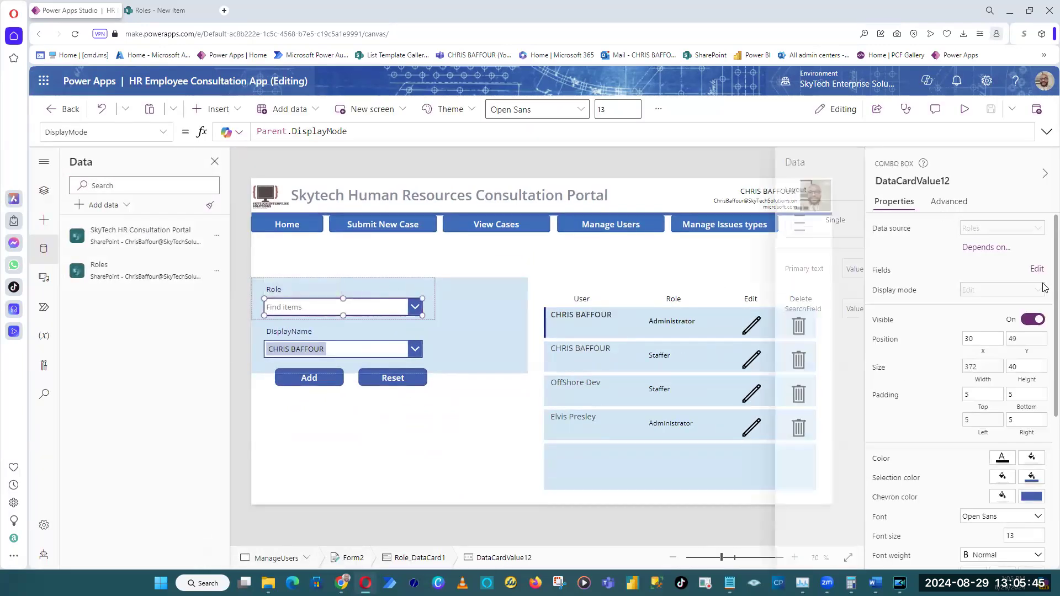
pyautogui.click(812, 230)
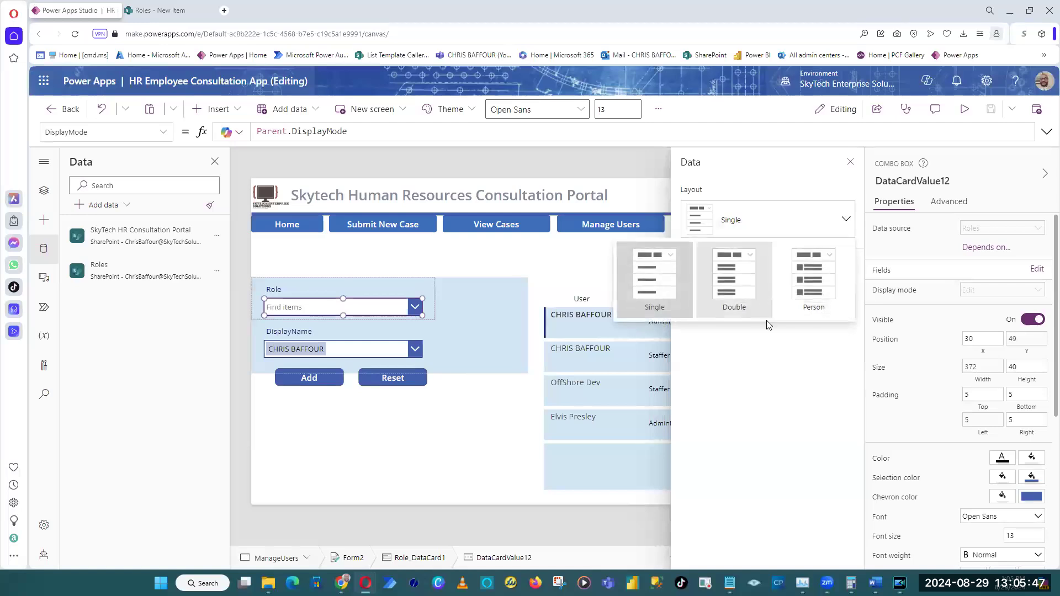
pyautogui.click(732, 282)
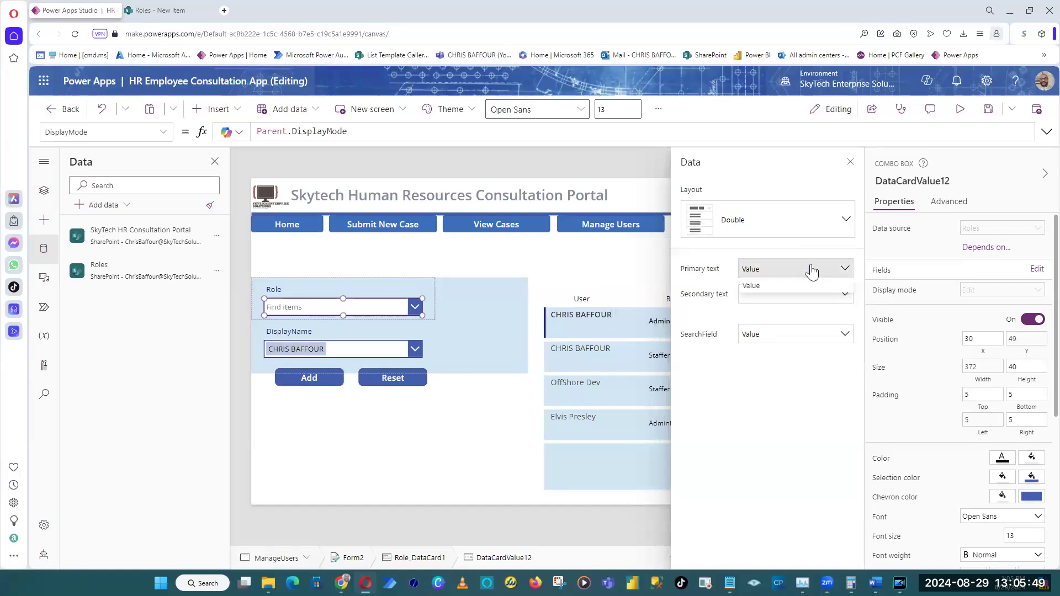
pyautogui.click(793, 299)
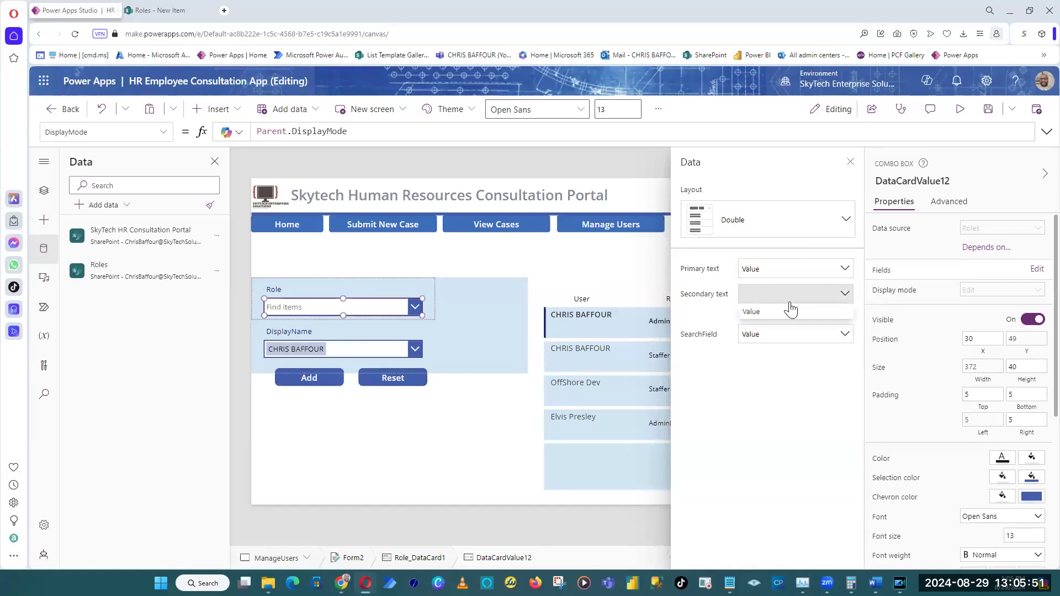
pyautogui.click(792, 315)
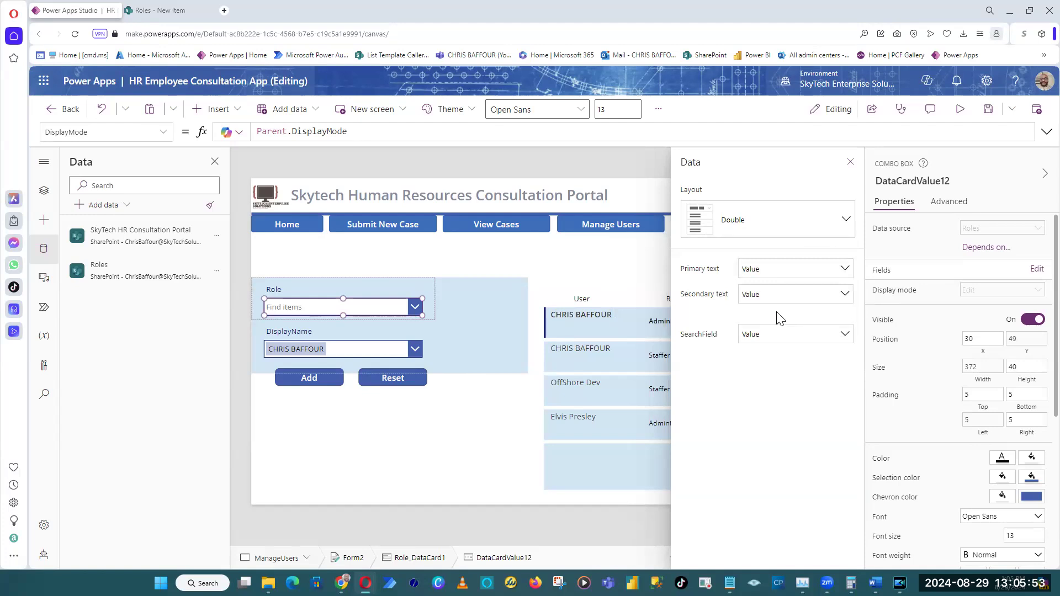
pyautogui.click(479, 170)
pyautogui.click(396, 303)
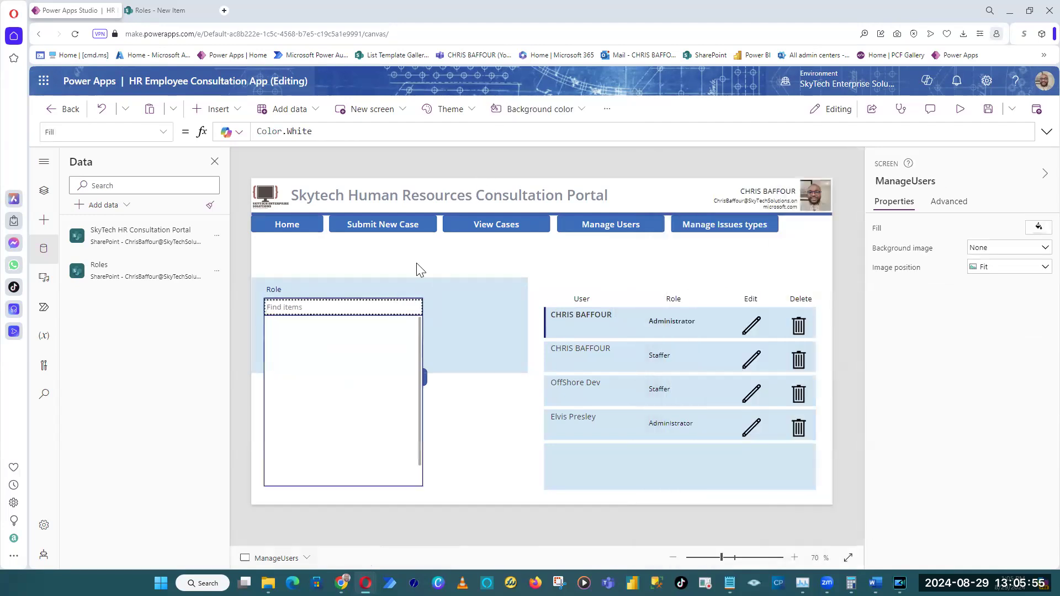
pyautogui.click(395, 306)
pyautogui.click(395, 306)
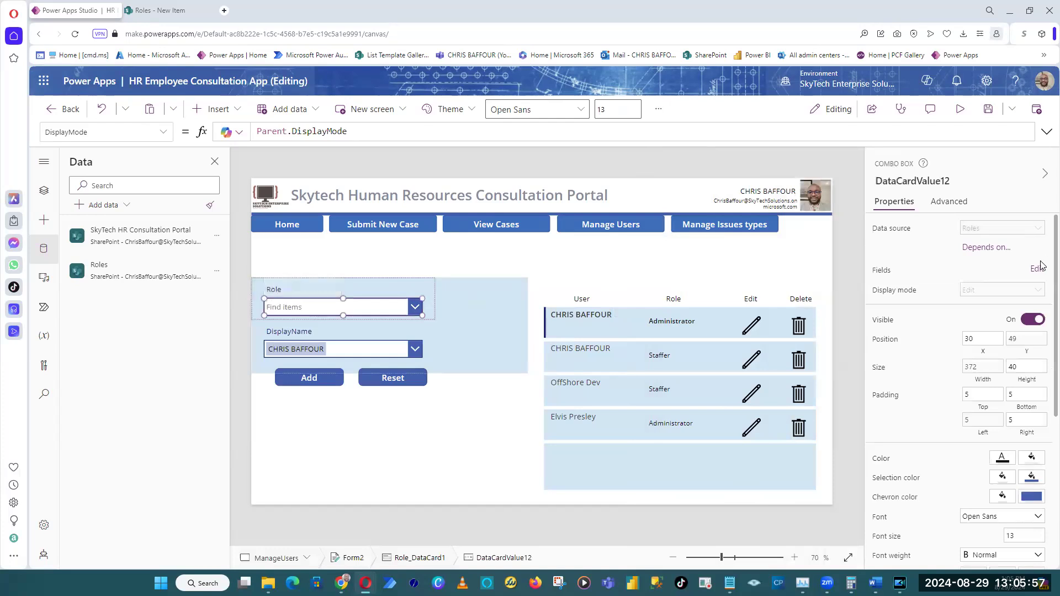
pyautogui.click(1000, 255)
pyautogui.click(939, 295)
pyautogui.click(939, 295)
pyautogui.click(937, 313)
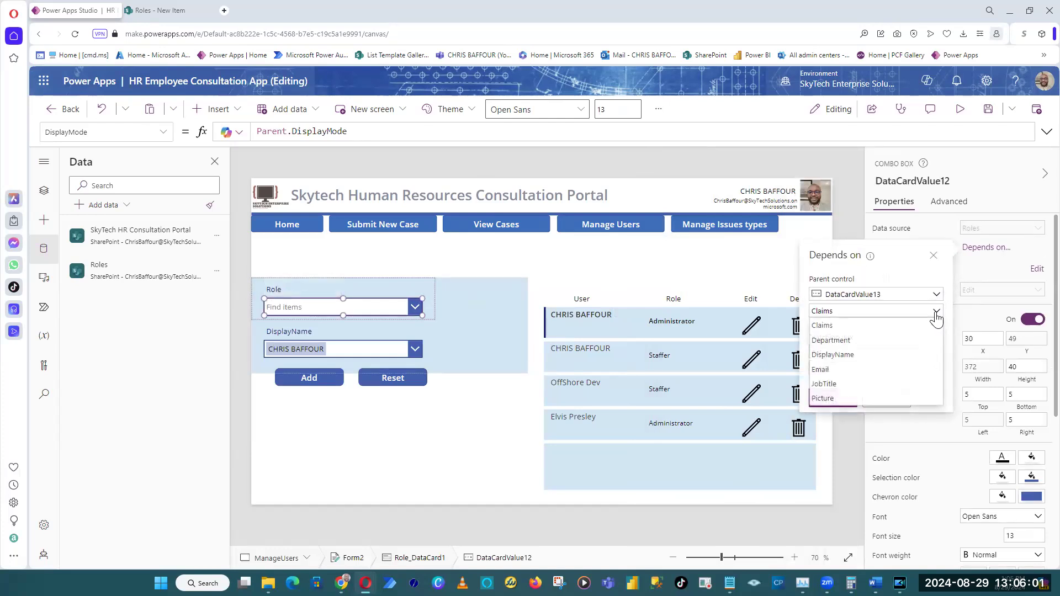
pyautogui.click(854, 328)
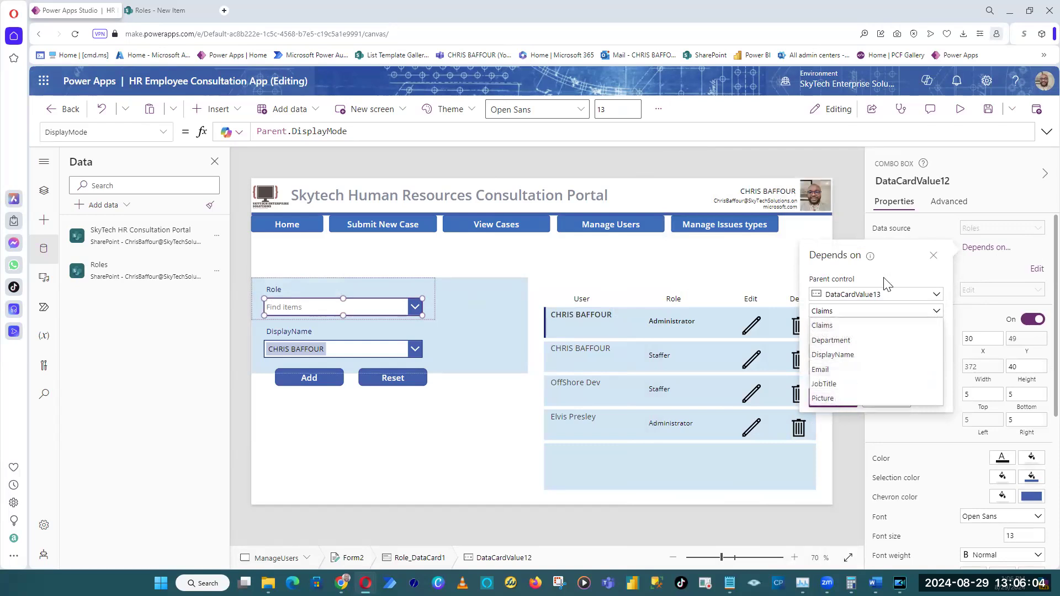
pyautogui.click(547, 157)
# Insert a Drop down control into the Role card and place it above the combo box at X 52, Y 7.
pyautogui.click(405, 308)
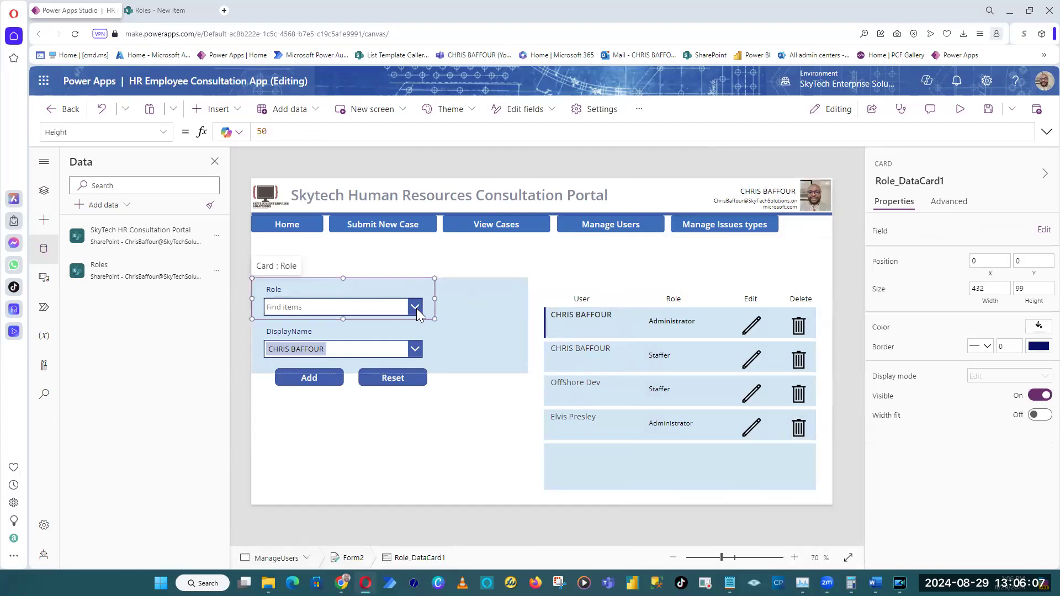
pyautogui.click(214, 109)
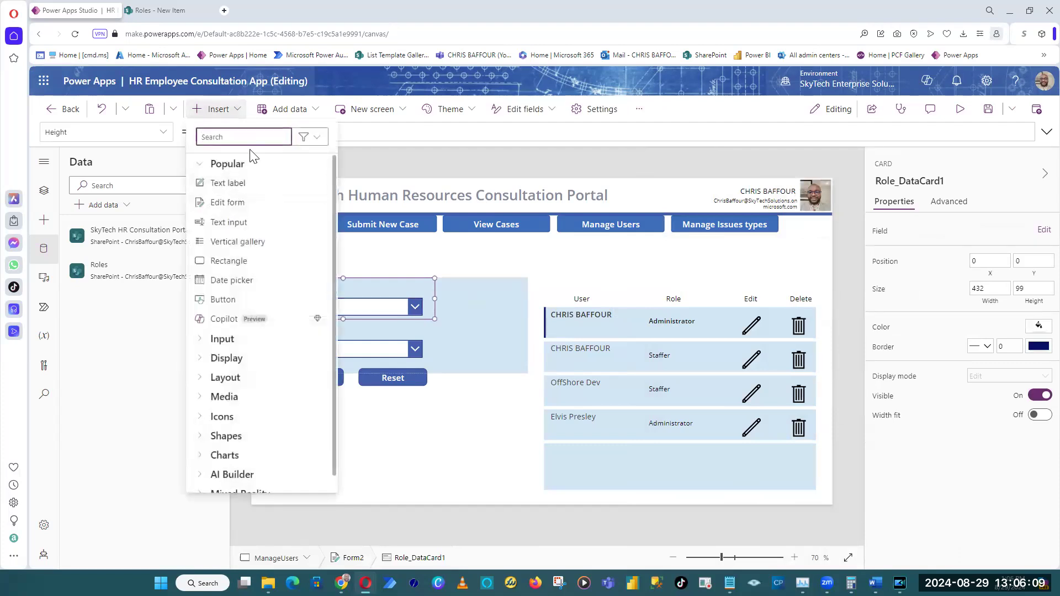
pyautogui.write('drop')
pyautogui.click(263, 182)
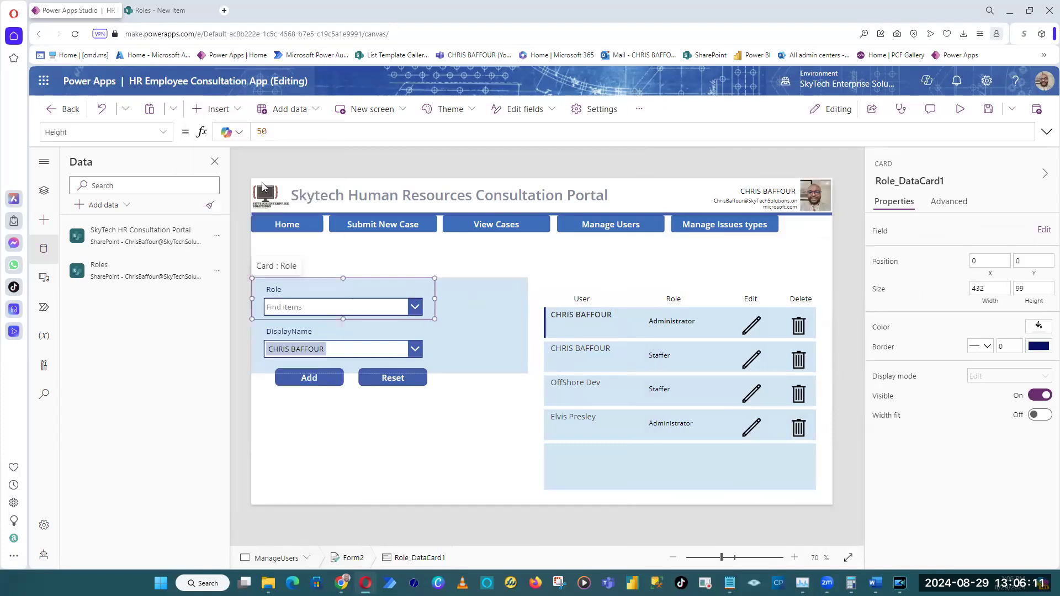
pyautogui.moveTo(379, 303); pyautogui.dragTo(387, 290)
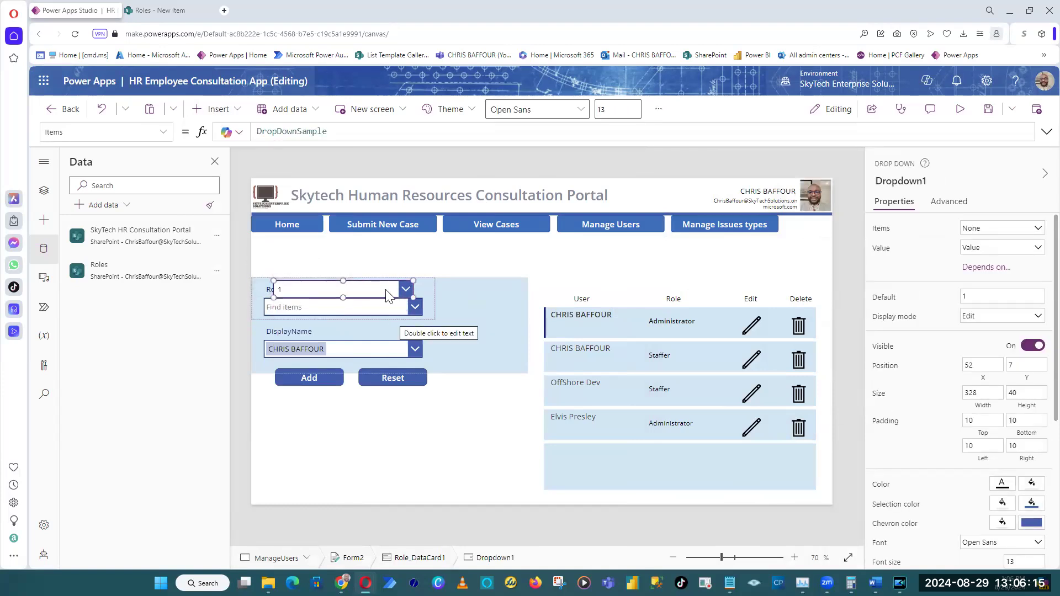
pyautogui.click(396, 309)
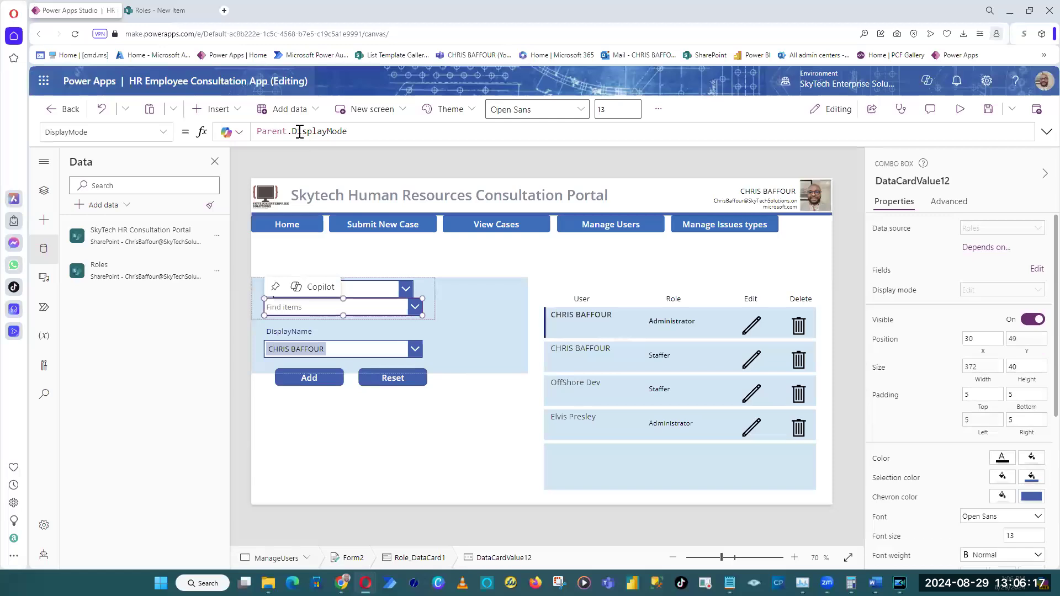
pyautogui.click(163, 132)
pyautogui.scroll(-7, 143, 323)
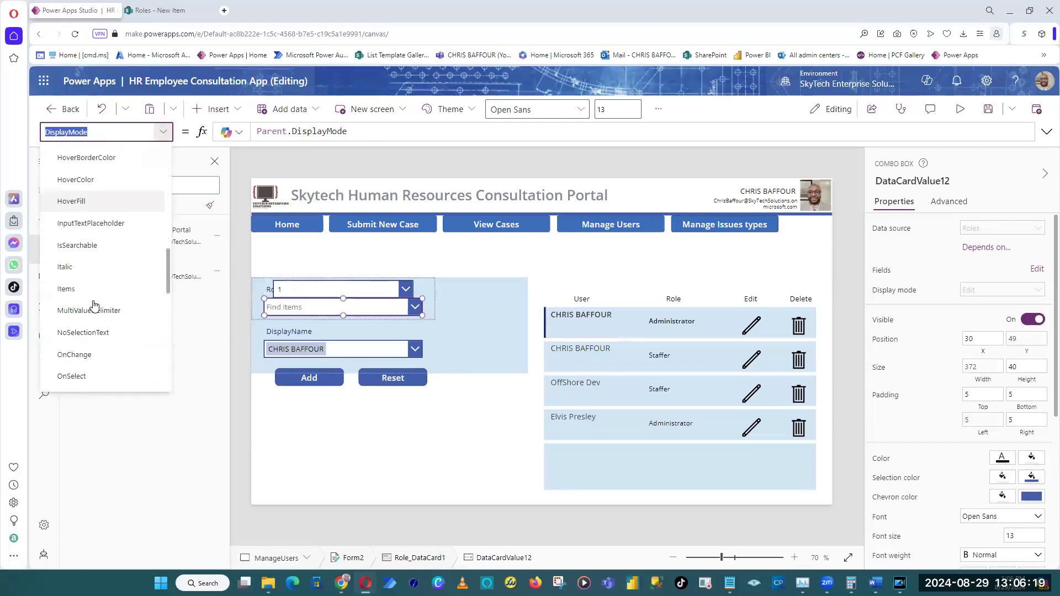
pyautogui.click(81, 279)
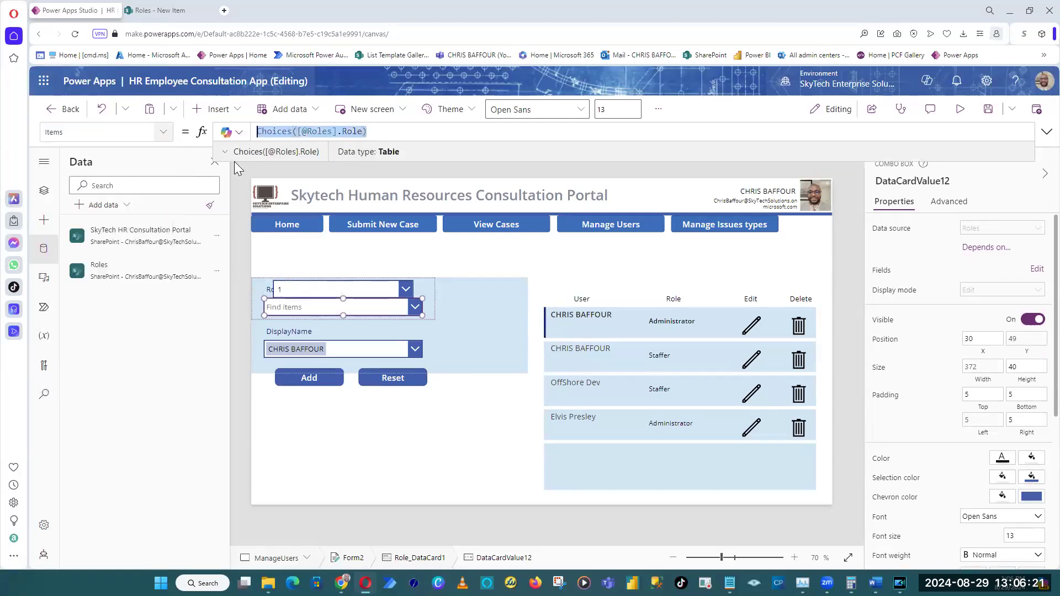
pyautogui.click(402, 287)
pyautogui.click(359, 136)
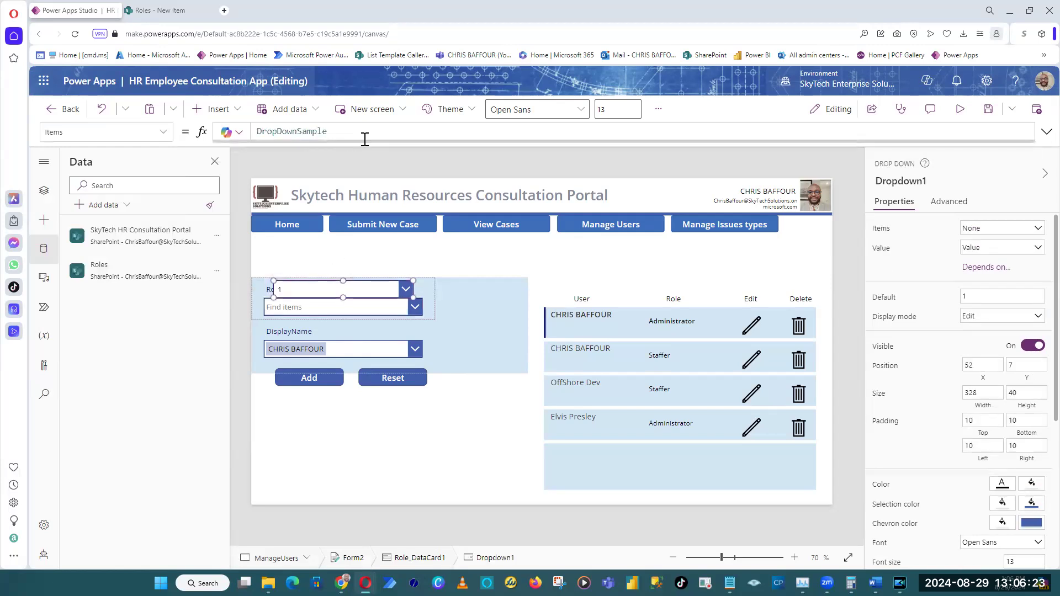
pyautogui.hotkey('ctrl', 'a')
pyautogui.write('Choices([@Roles].Role)')
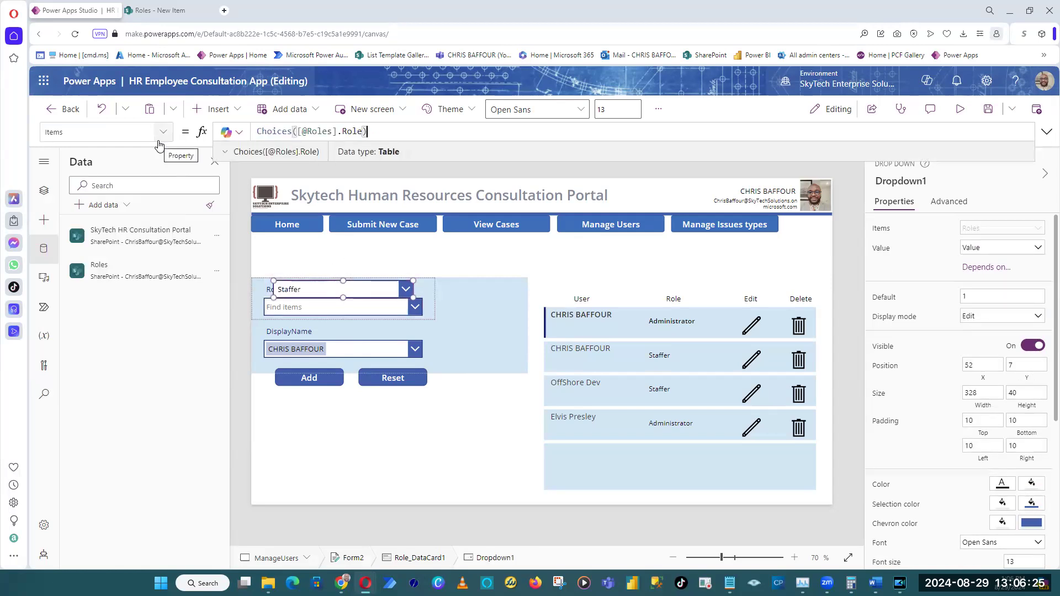
# Save the app and preview the Manage Users screen, choosing Administrator in the new Role drop down before leaving the preview.
pyautogui.click(989, 109)
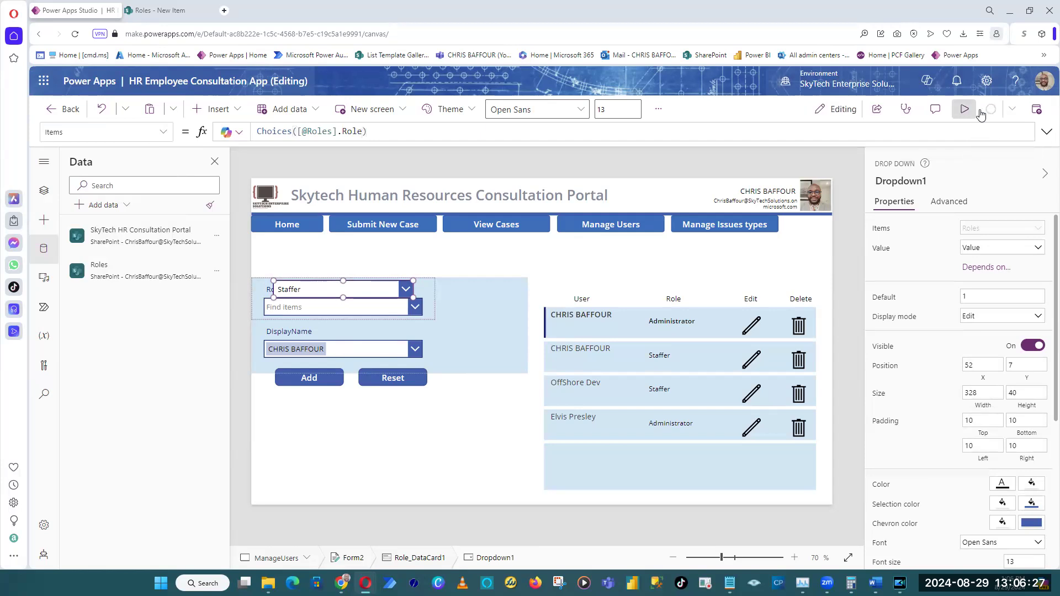
pyautogui.click(977, 111)
pyautogui.click(322, 268)
pyautogui.click(299, 309)
pyautogui.click(310, 268)
pyautogui.click(295, 293)
pyautogui.click(294, 269)
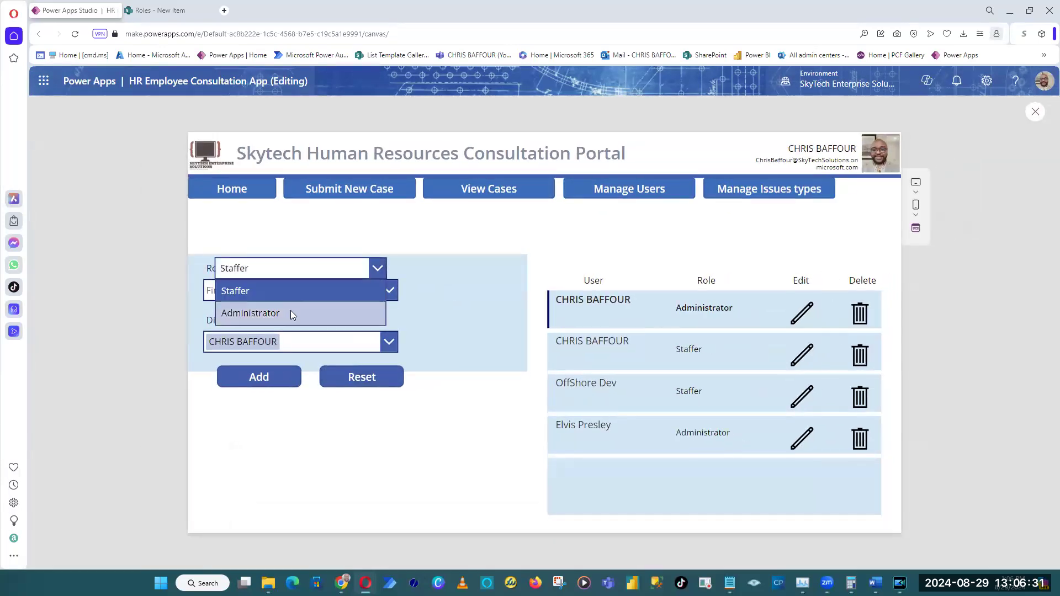
pyautogui.click(293, 314)
pyautogui.click(1036, 112)
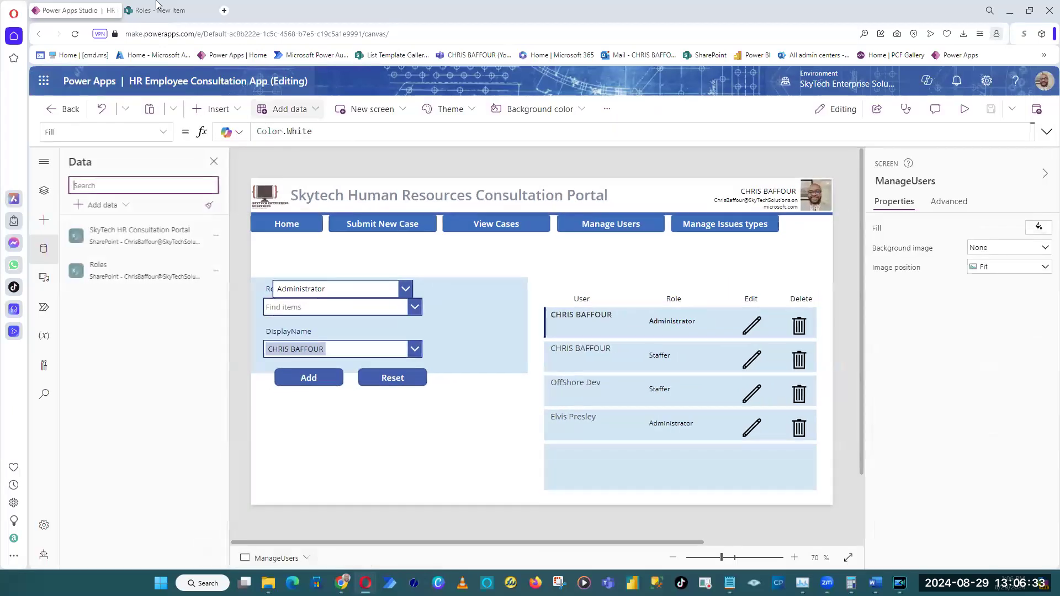
# Check the Role choices on the SharePoint Roles new item form, cancel the form and return to Power Apps Studio.
pyautogui.click(166, 10)
pyautogui.click(188, 213)
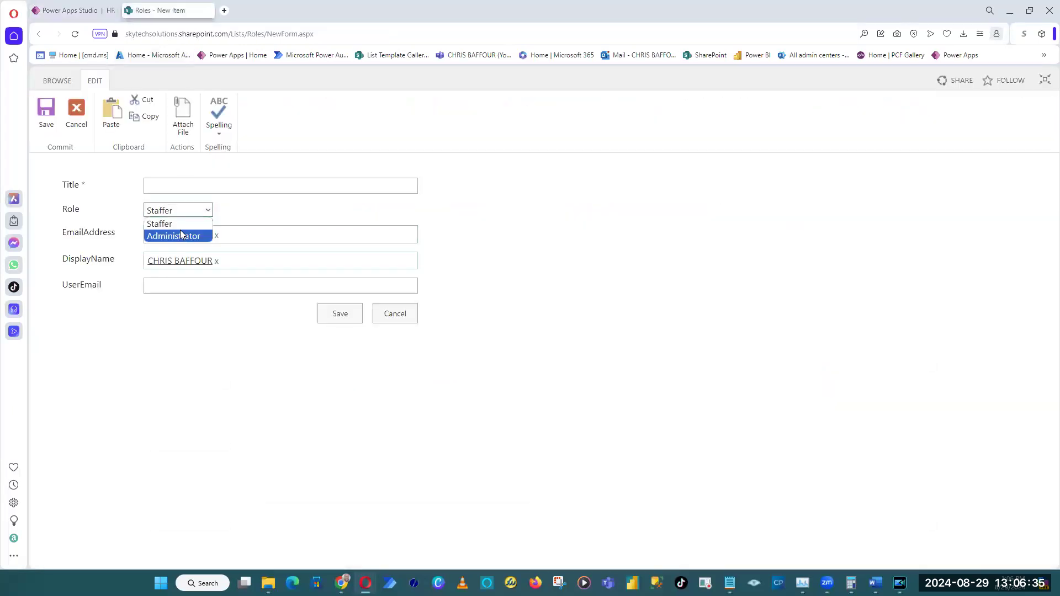
pyautogui.click(518, 331)
pyautogui.click(403, 313)
pyautogui.click(81, 5)
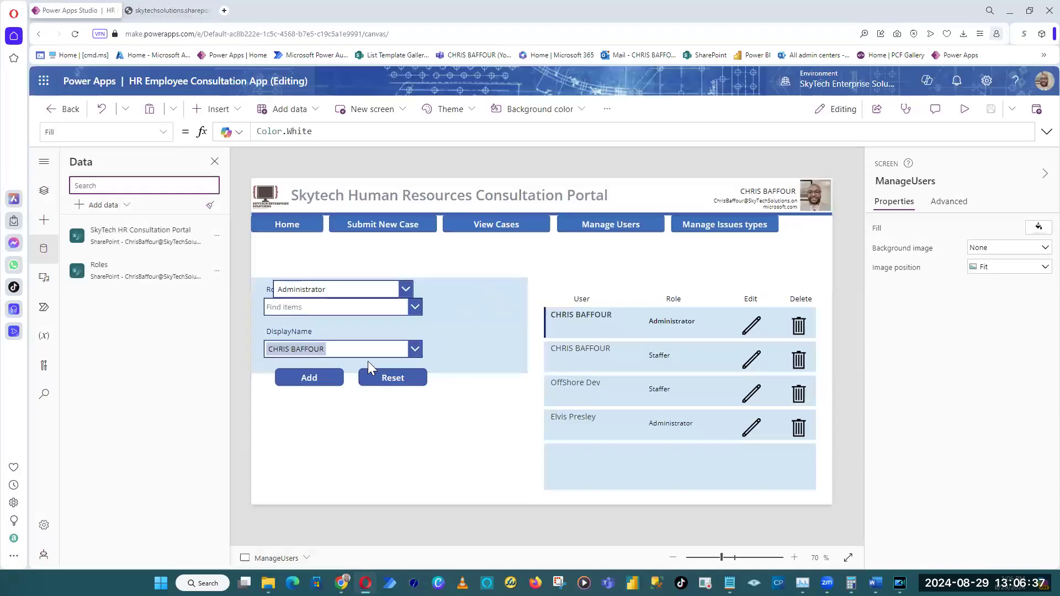
# Resize the Role combo box to 203 by 50 and place it at X 229, Y 59 in the Role card.
pyautogui.click(362, 312)
pyautogui.click(368, 311)
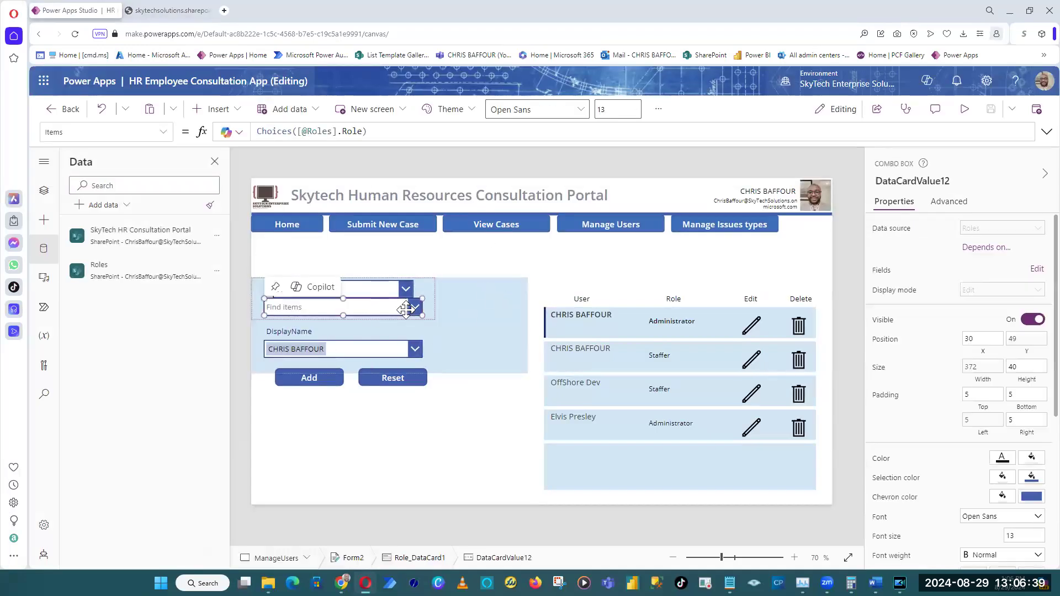
pyautogui.moveTo(421, 316)
pyautogui.mouseDown()
pyautogui.moveTo(351, 320)
pyautogui.moveTo(420, 320)
pyautogui.mouseUp()
pyautogui.click(406, 163)
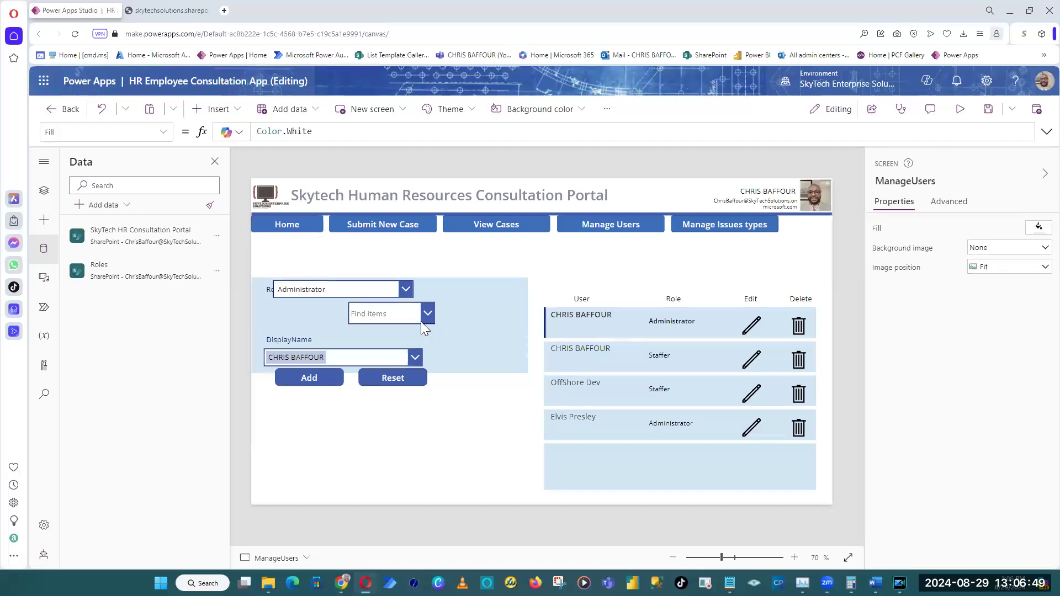
# Copy the Role combo box's control name, DataCardValue12, and delete the combo box from the Role card.
pyautogui.click(423, 315)
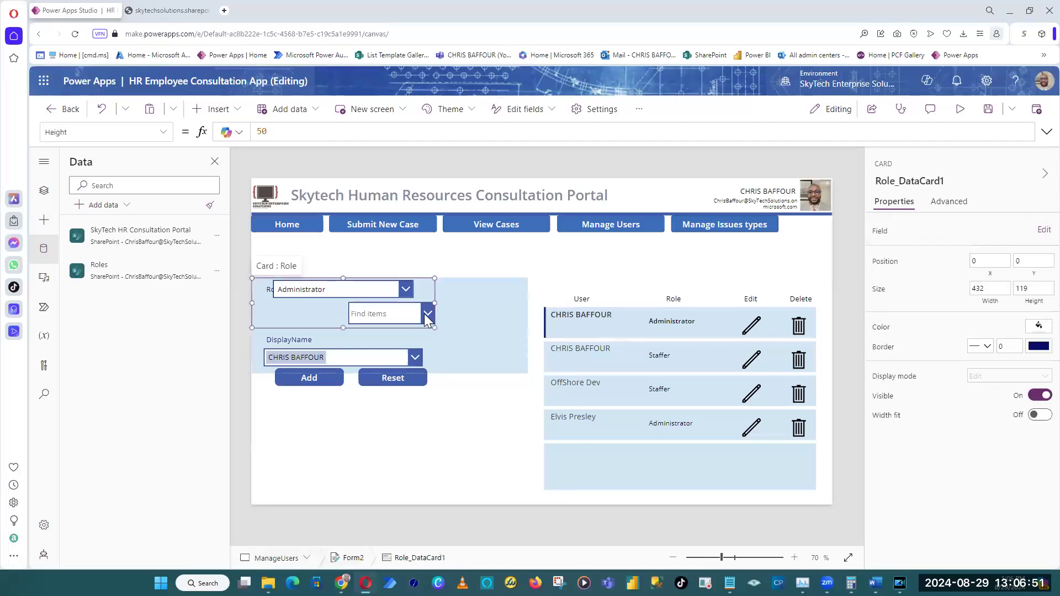
pyautogui.click(424, 314)
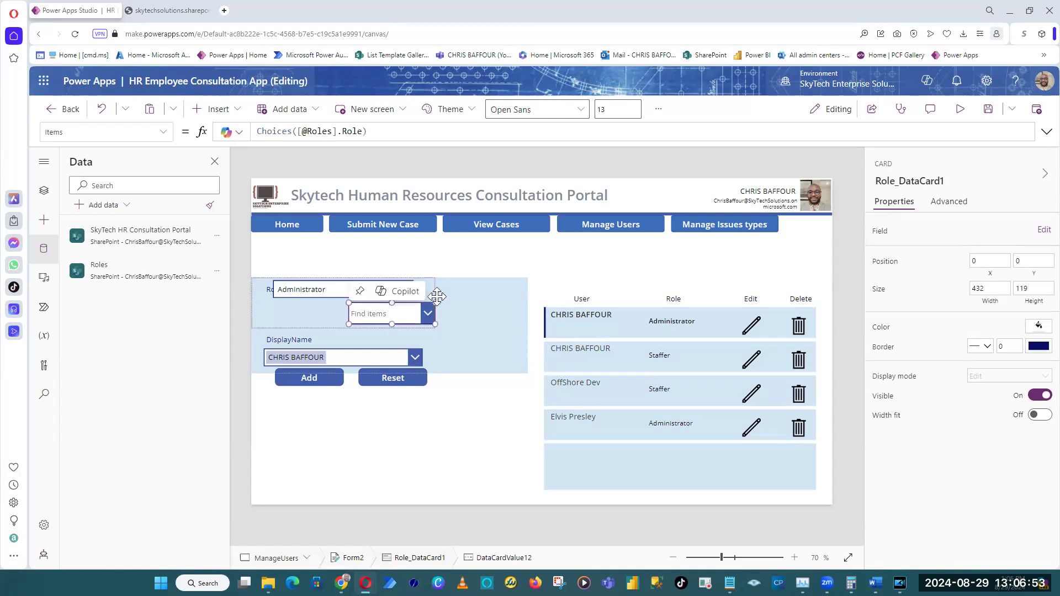
pyautogui.click(936, 182)
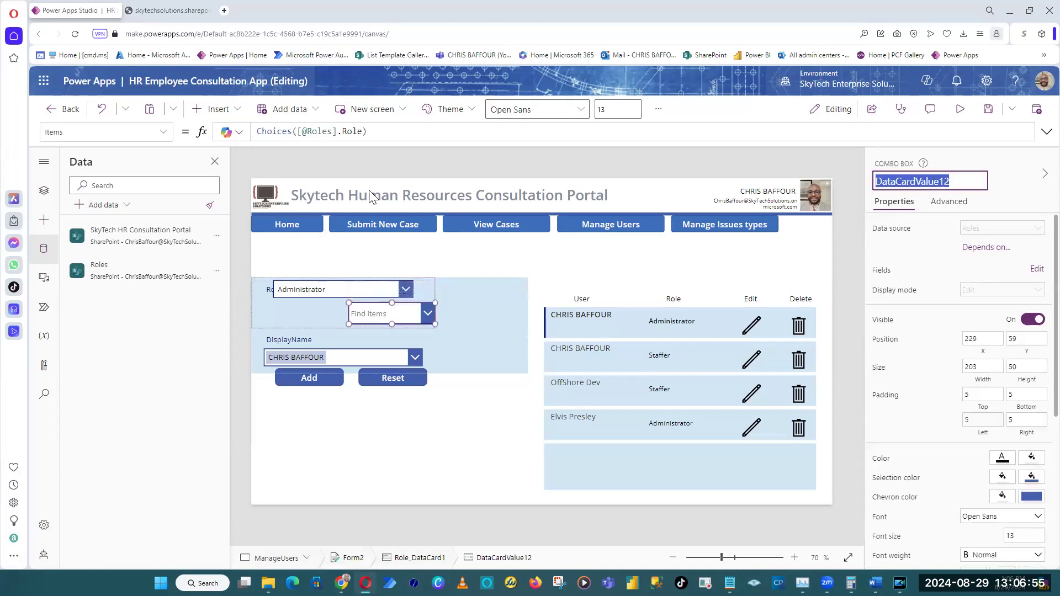
pyautogui.click(339, 216)
pyautogui.click(322, 305)
pyautogui.click(345, 289)
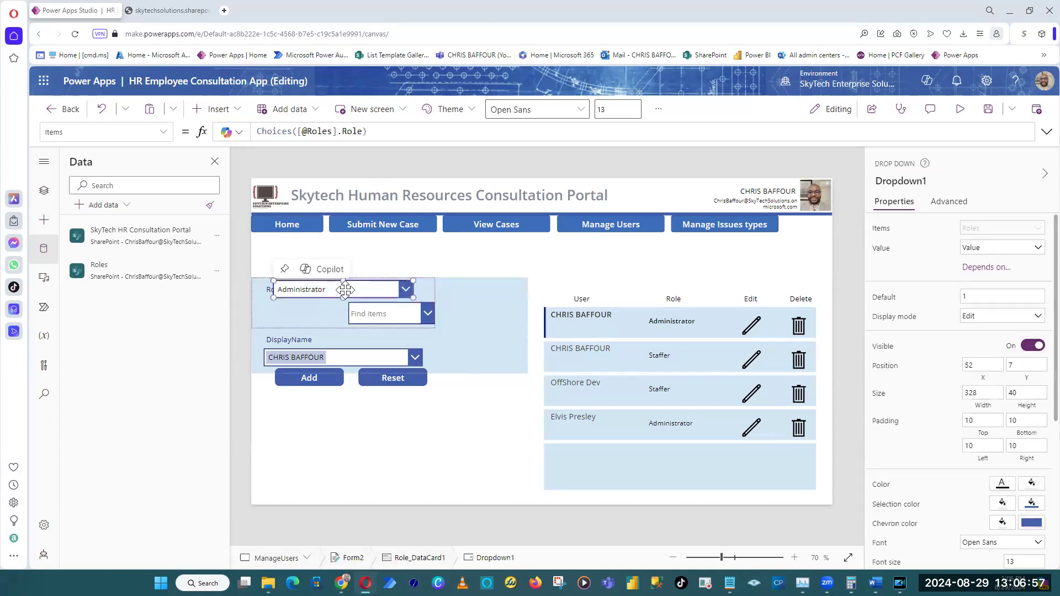
pyautogui.click(386, 314)
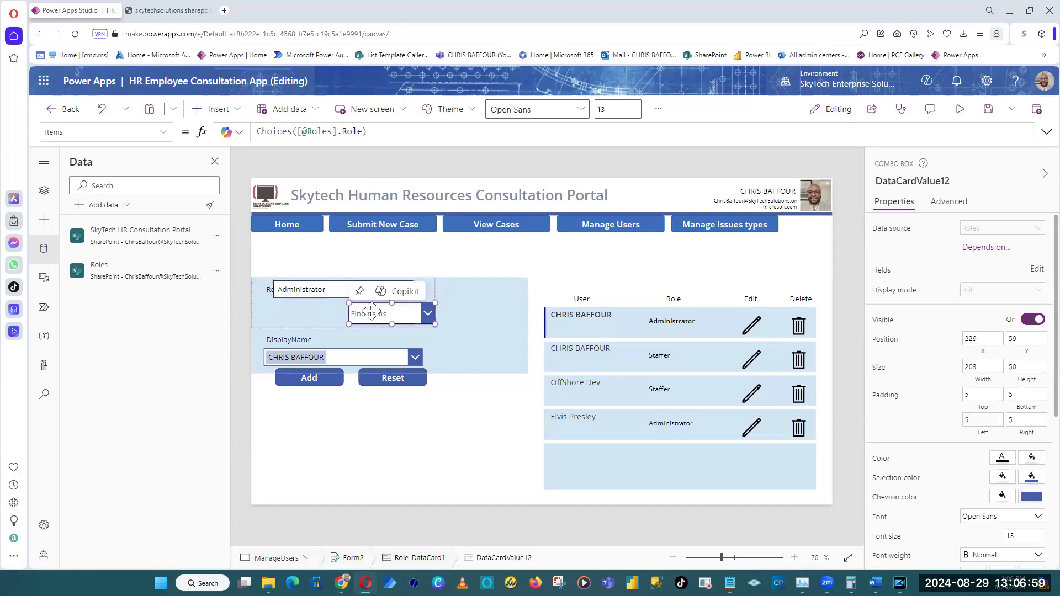
pyautogui.click(910, 182)
pyautogui.hotkey('ctrl', 'c')
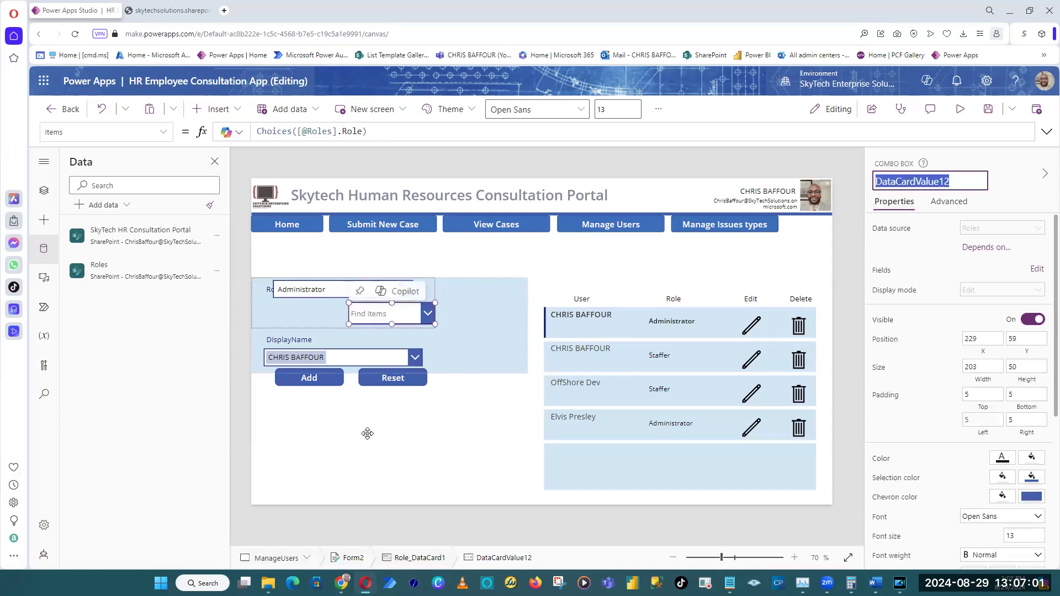
pyautogui.click(249, 436)
pyautogui.click(387, 315)
pyautogui.click(407, 311)
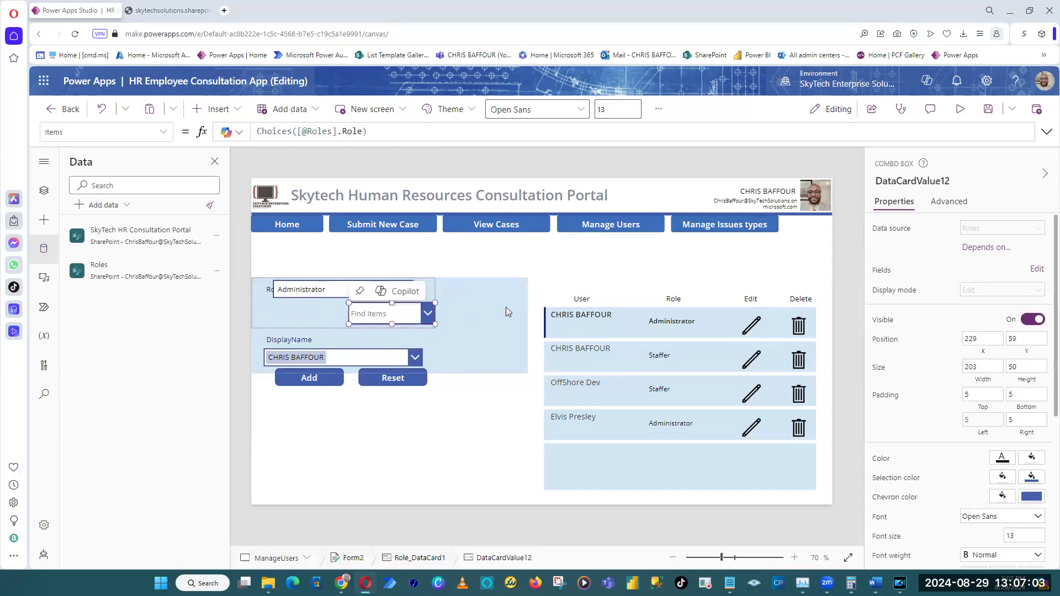
pyautogui.press('Delete')
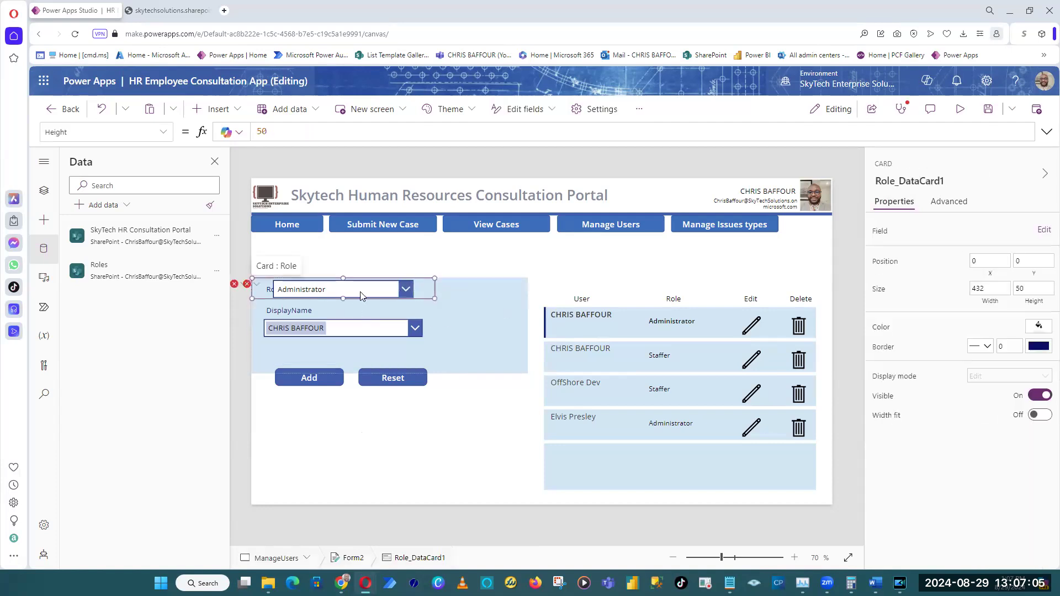
# Rename the Role card's drop down to DataCardValue12.
pyautogui.click(387, 291)
pyautogui.click(915, 184)
pyautogui.hotkey('ctrl', 'v')
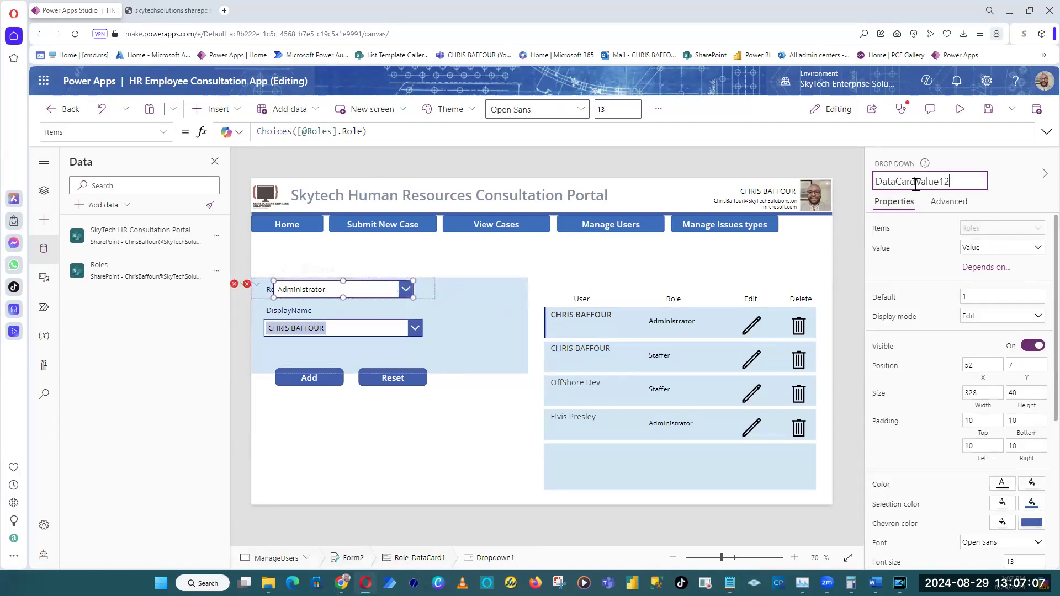
pyautogui.press('Return')
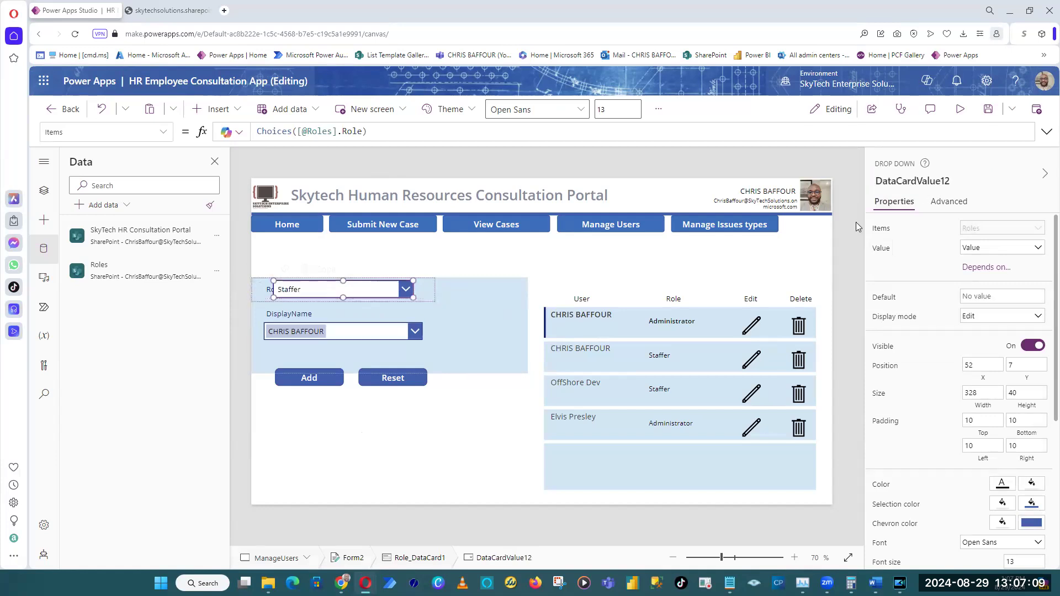
pyautogui.click(338, 181)
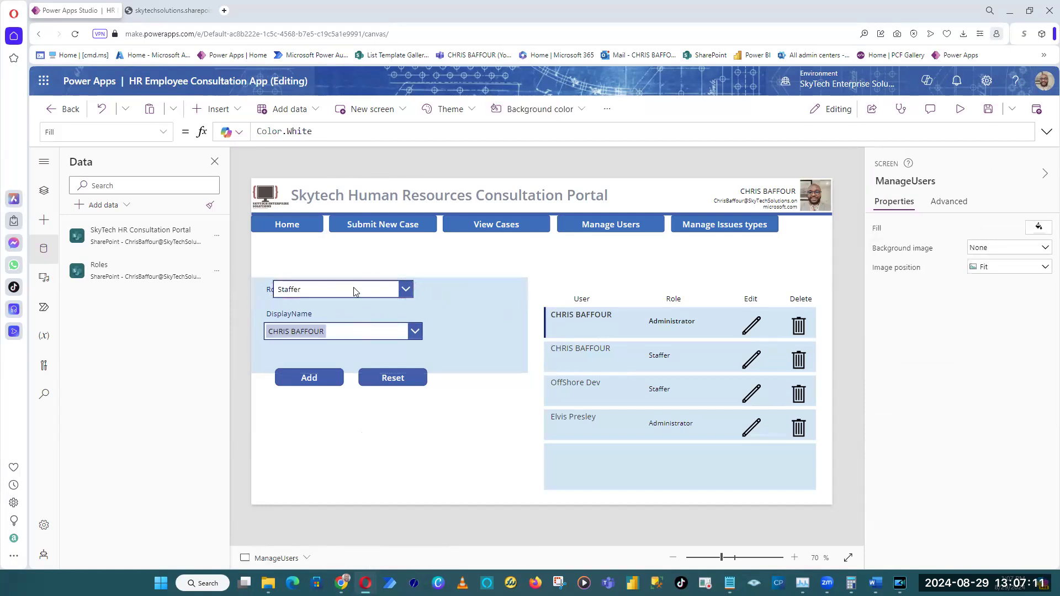
# Move the Role drop down sideways within its card so that it sits just beside the Role label.
pyautogui.click(359, 290)
pyautogui.click(381, 293)
pyautogui.moveTo(386, 294); pyautogui.dragTo(394, 293)
pyautogui.click(416, 337)
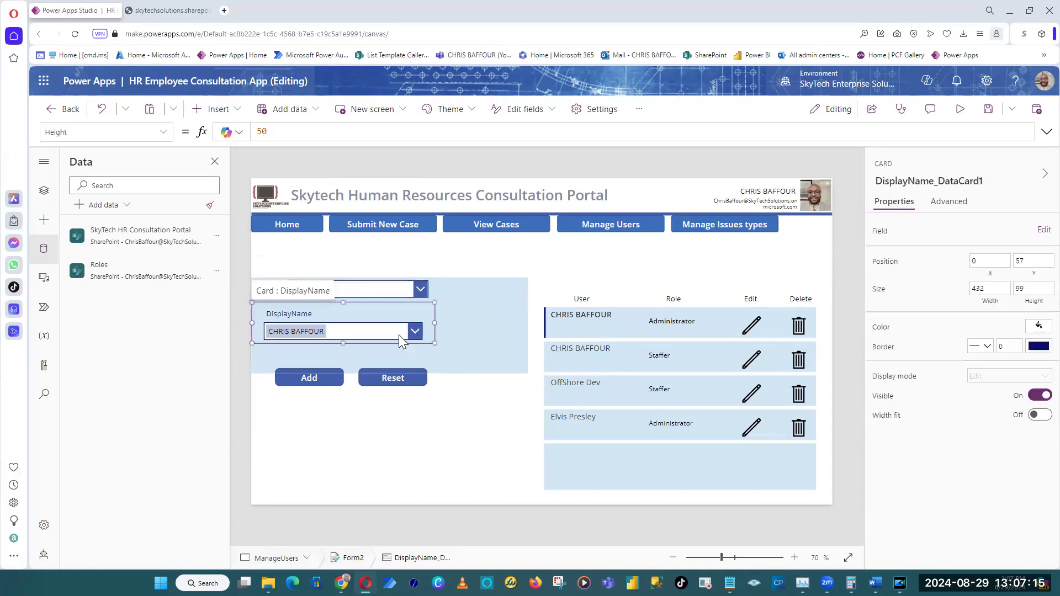
pyautogui.click(377, 159)
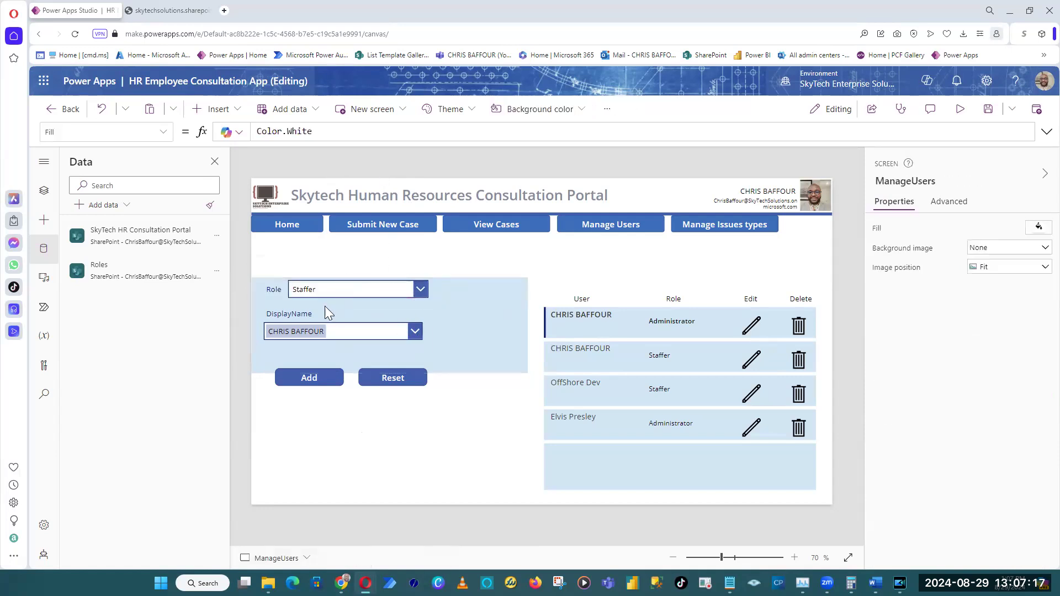
pyautogui.click(309, 292)
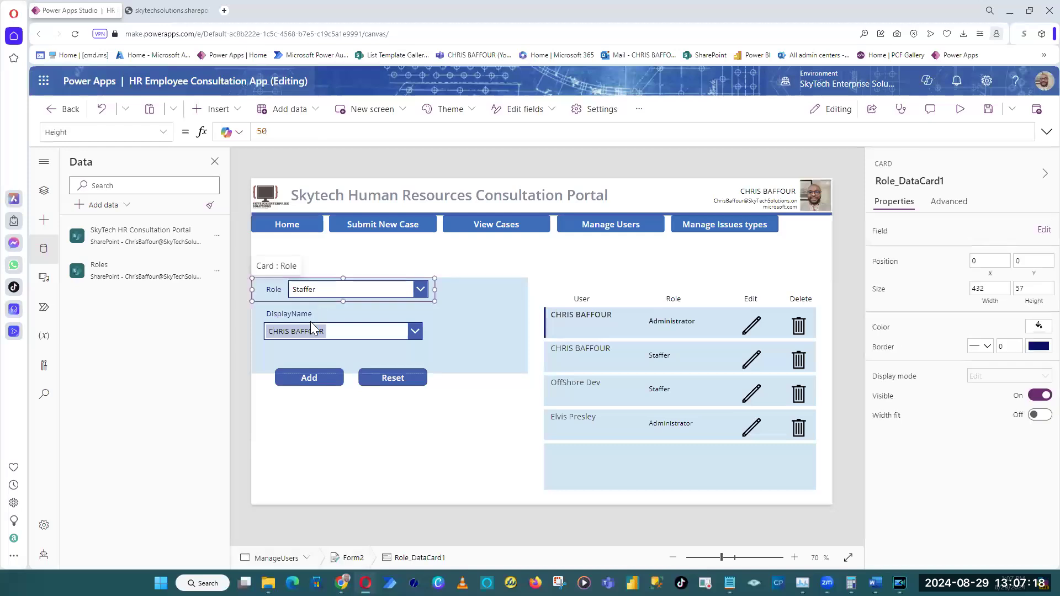
pyautogui.click(242, 401)
pyautogui.click(462, 321)
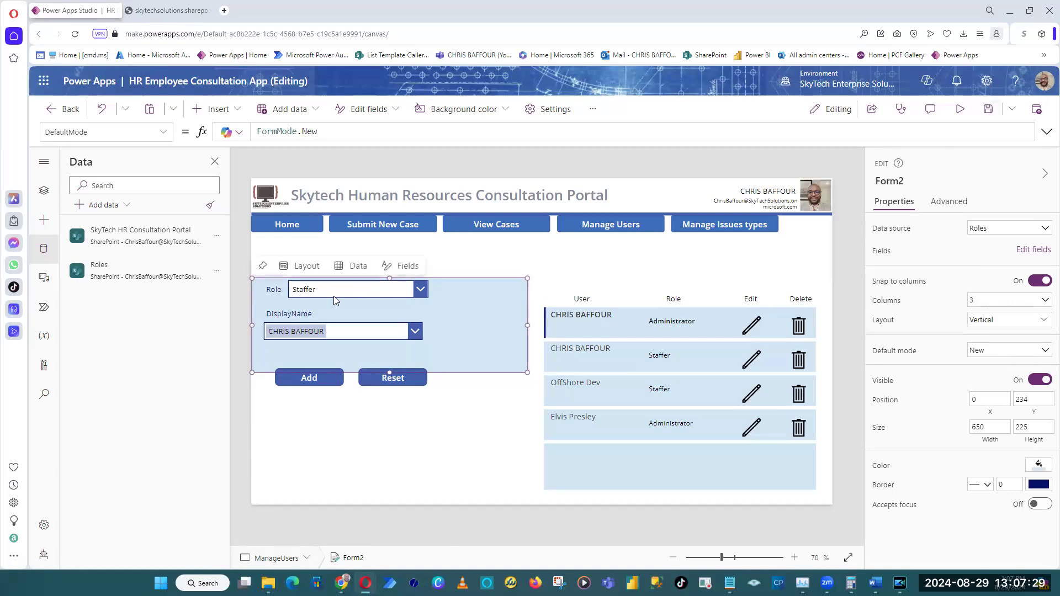
pyautogui.click(272, 295)
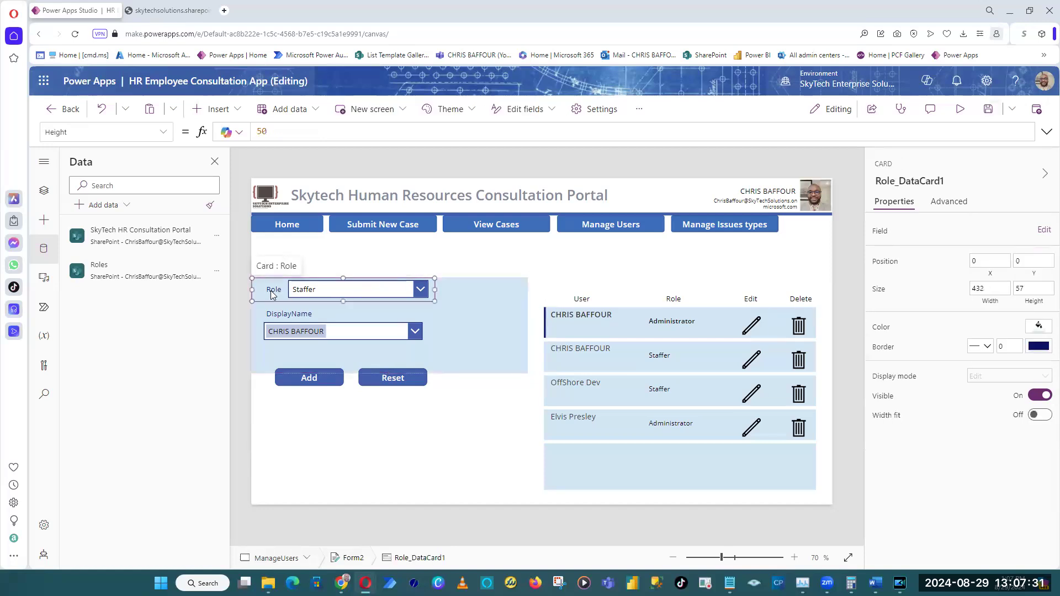
pyautogui.click(284, 330)
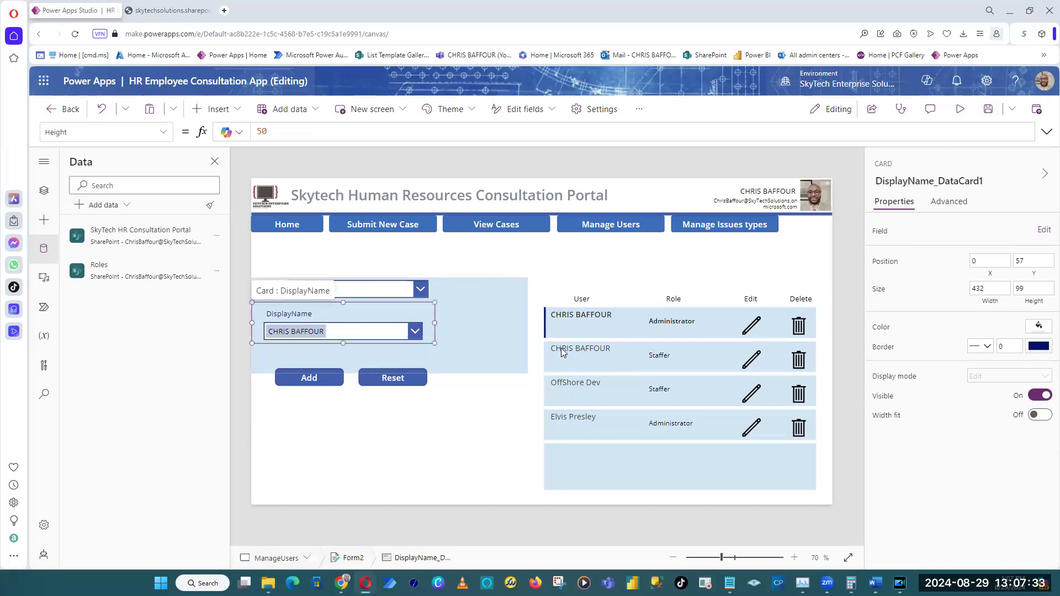
# Set the Roles form, Form2, to 1 column with a Horizontal layout.
pyautogui.click(502, 336)
pyautogui.click(1006, 300)
pyautogui.click(1001, 318)
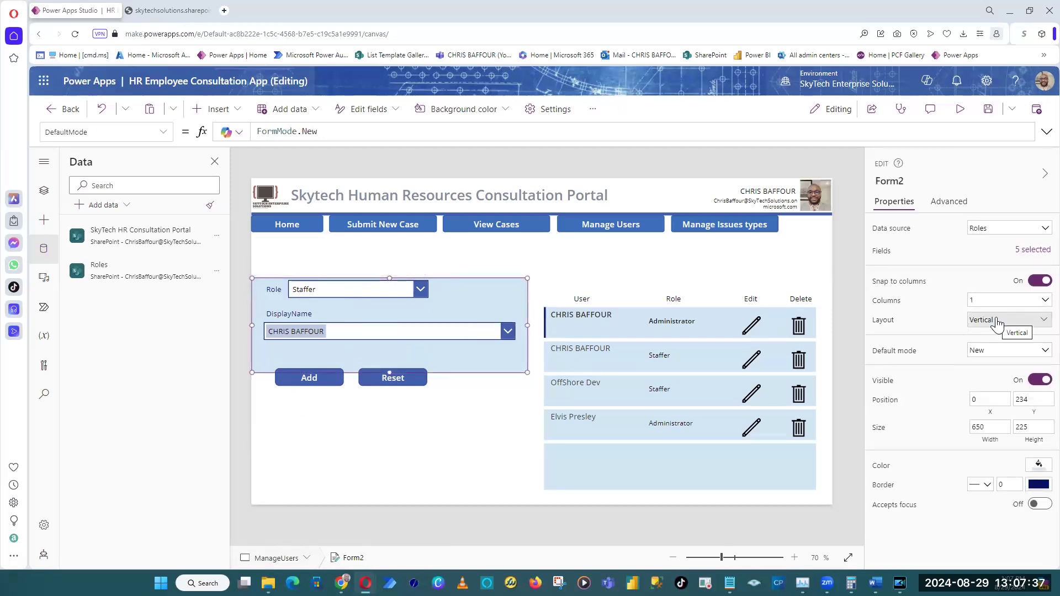
pyautogui.click(994, 302)
pyautogui.click(990, 337)
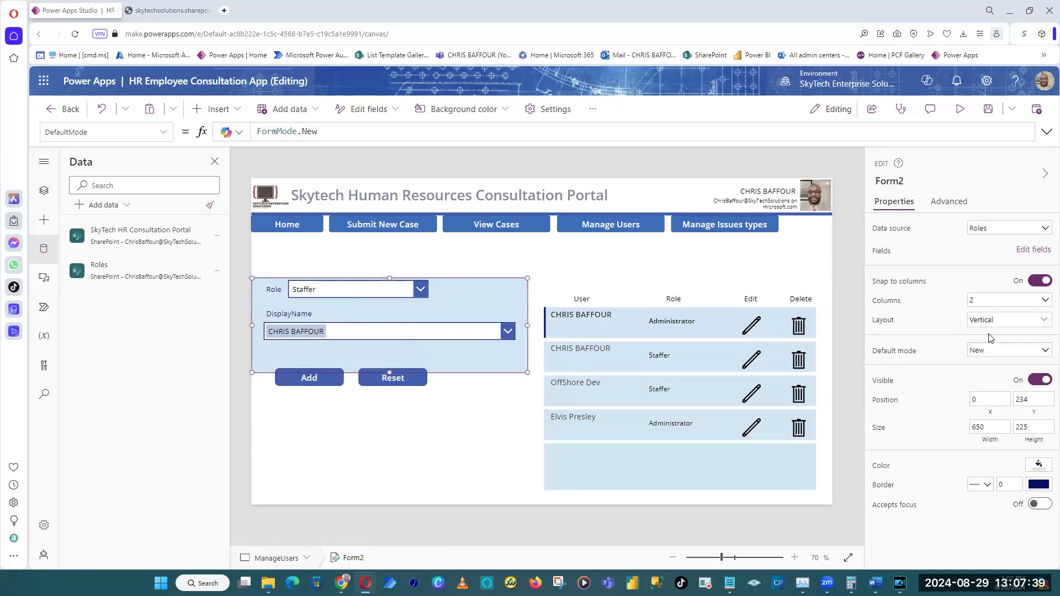
pyautogui.click(989, 301)
pyautogui.click(986, 318)
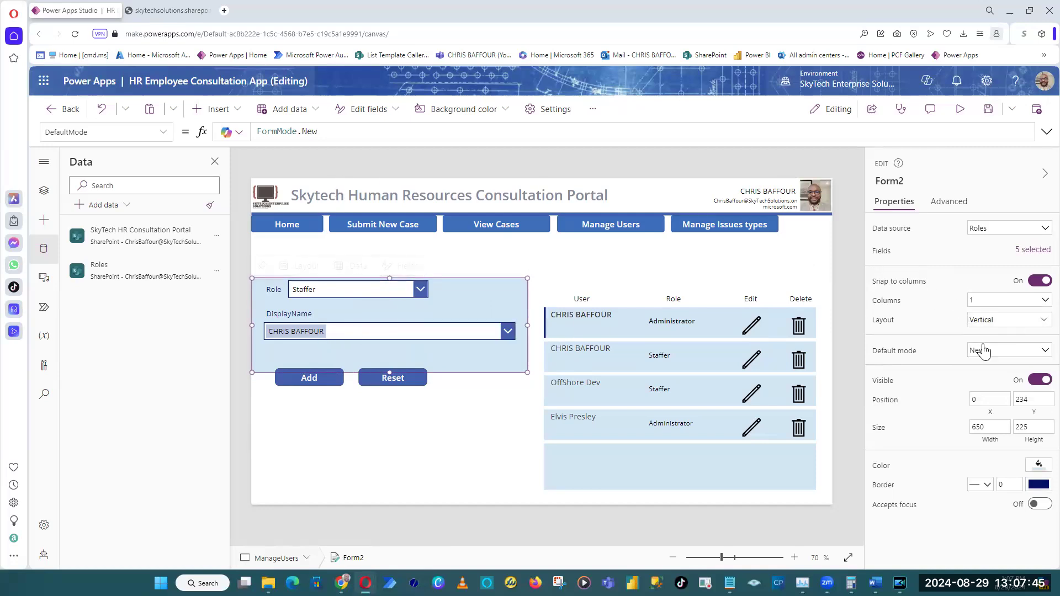
pyautogui.click(986, 323)
pyautogui.click(1002, 395)
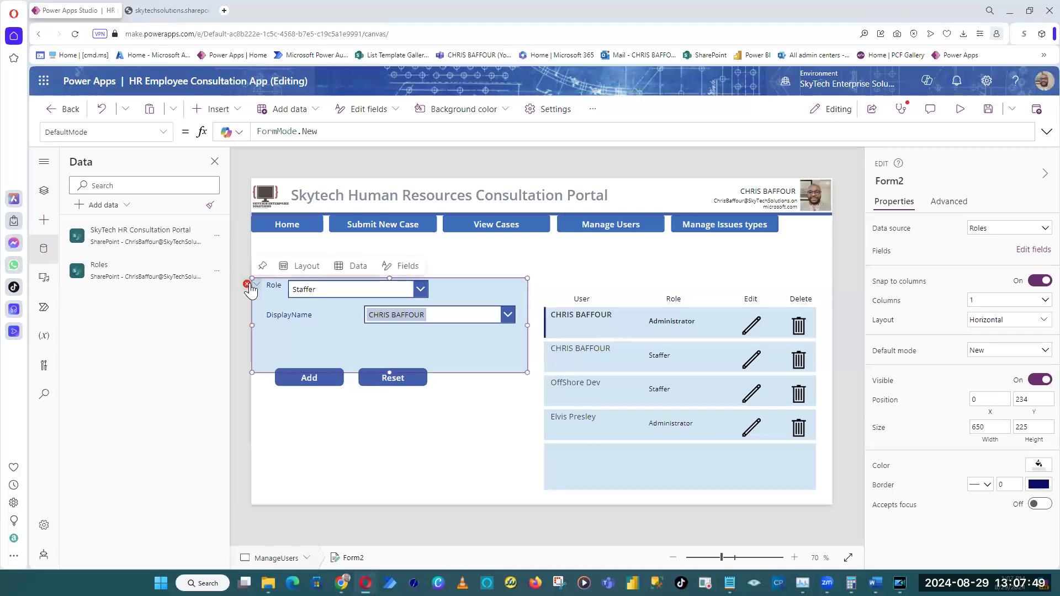
# Clear the faulty Y formula of the Role label, DataCardKey12.
pyautogui.click(249, 287)
pyautogui.click(257, 296)
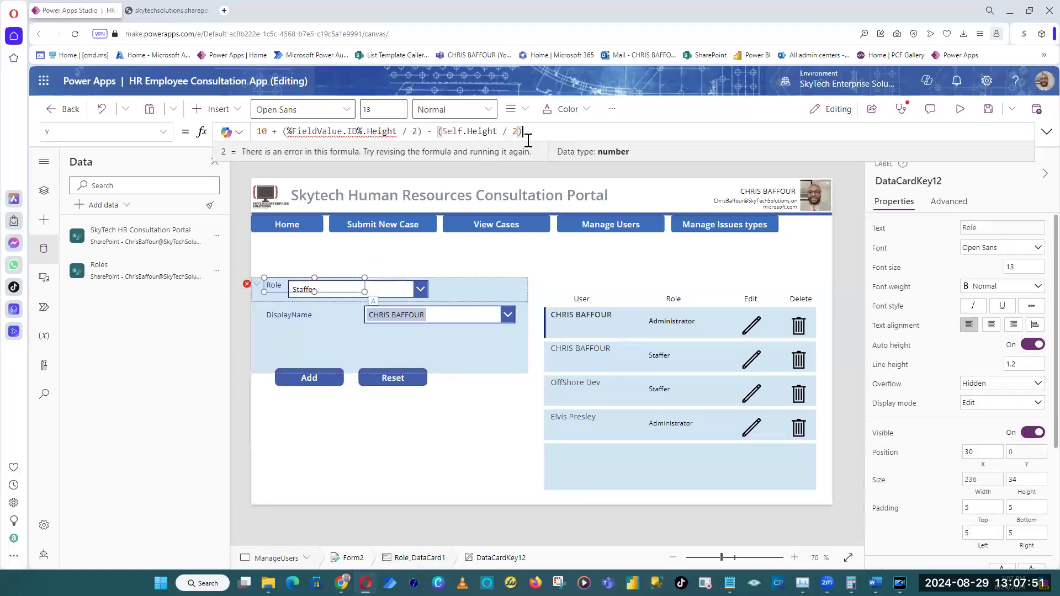
pyautogui.moveTo(561, 133); pyautogui.dragTo(124, 135)
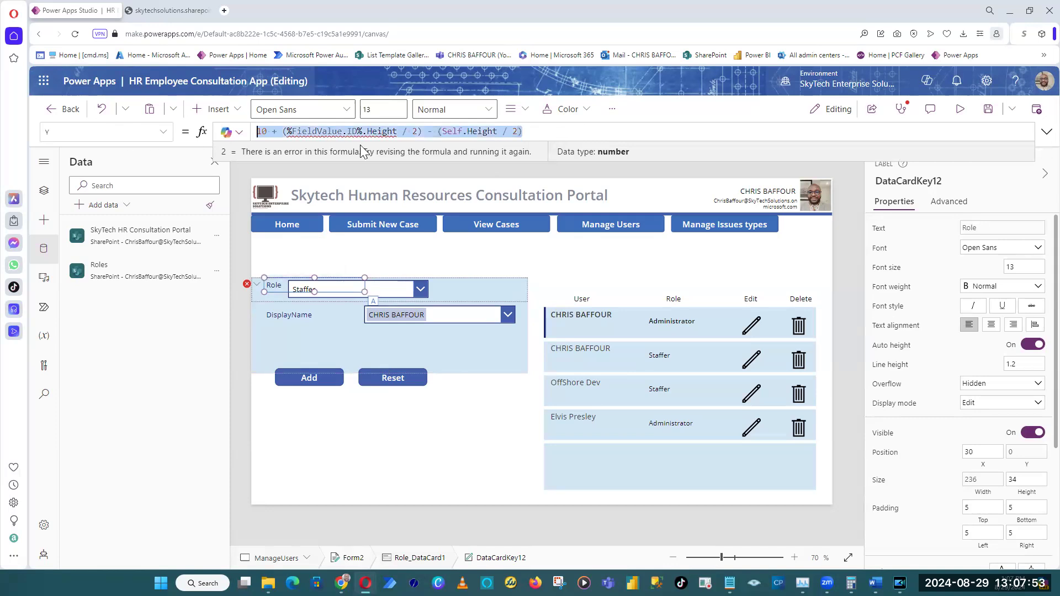
pyautogui.press('Delete')
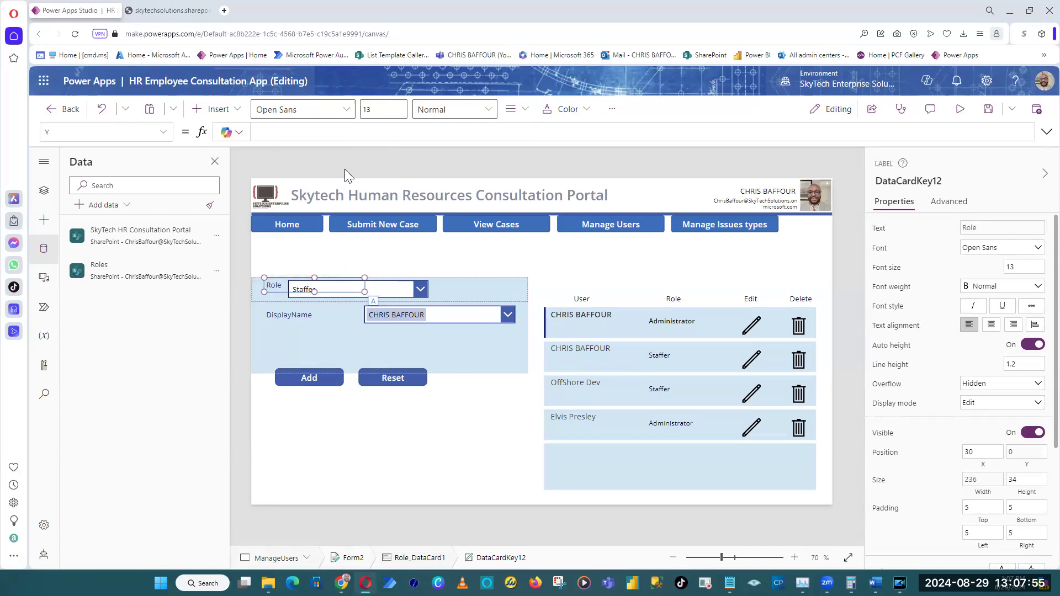
pyautogui.click(345, 175)
# Move the DisplayName label to X 0, Y 7 and the DisplayName combo box beside it to X 135, Y 7.
pyautogui.click(417, 326)
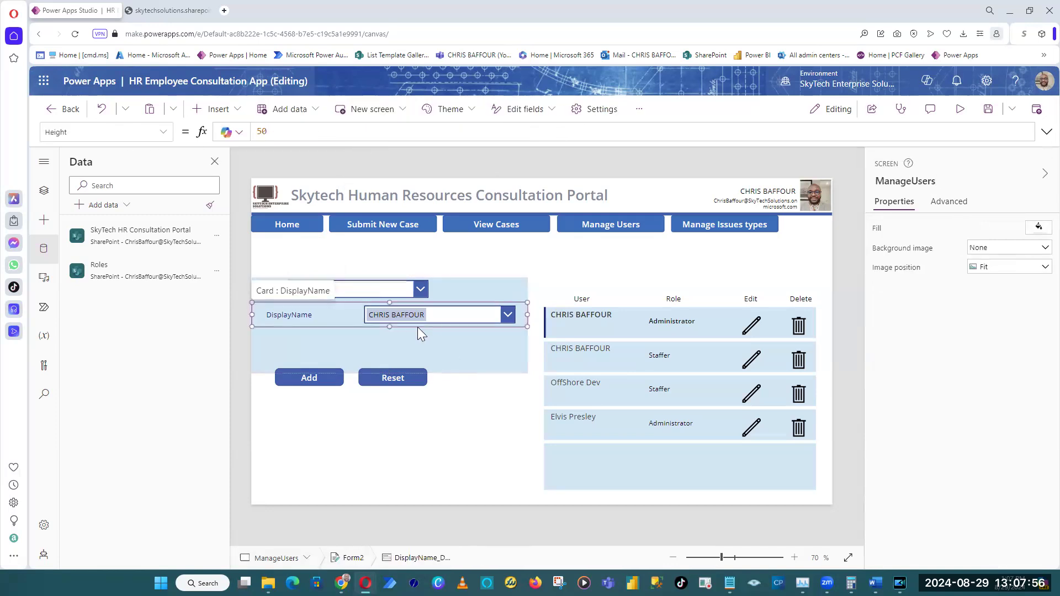
pyautogui.click(386, 312)
pyautogui.moveTo(386, 313)
pyautogui.mouseDown()
pyautogui.moveTo(363, 313)
pyautogui.moveTo(375, 311)
pyautogui.mouseUp()
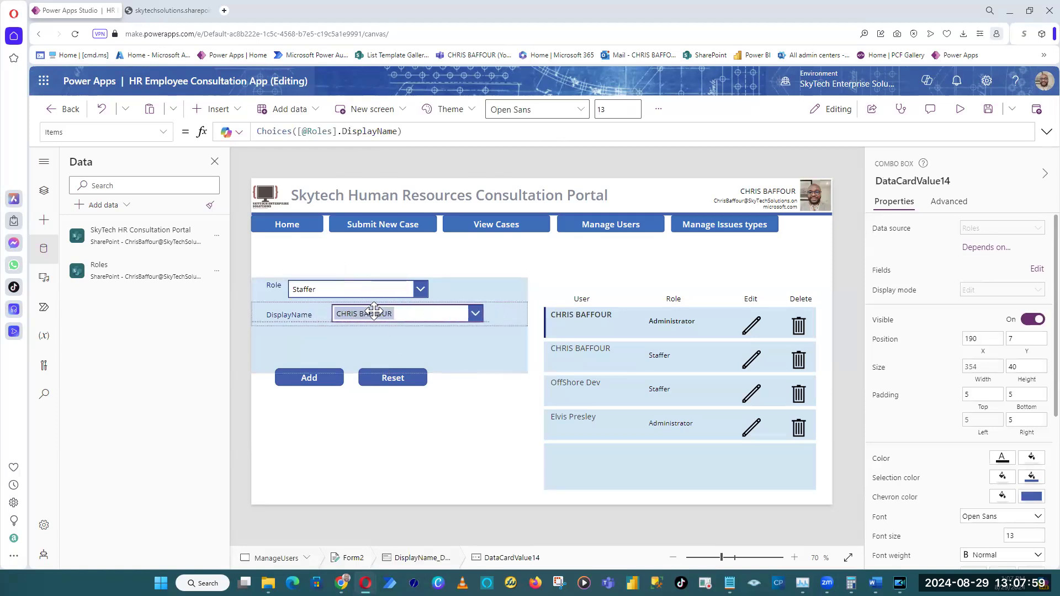
pyautogui.click(283, 314)
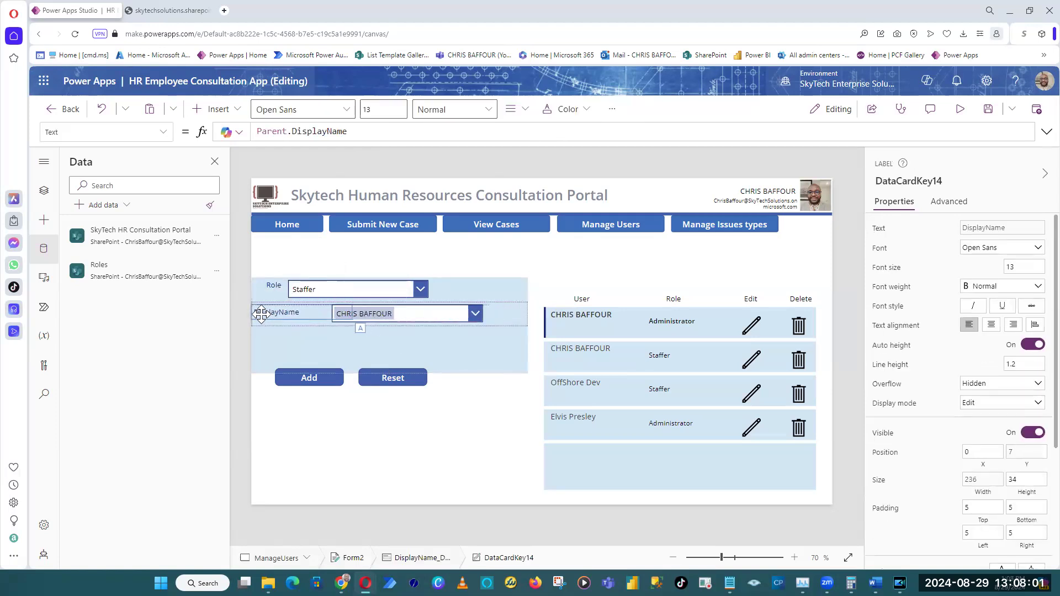
pyautogui.click(403, 312)
pyautogui.moveTo(403, 312); pyautogui.dragTo(384, 312)
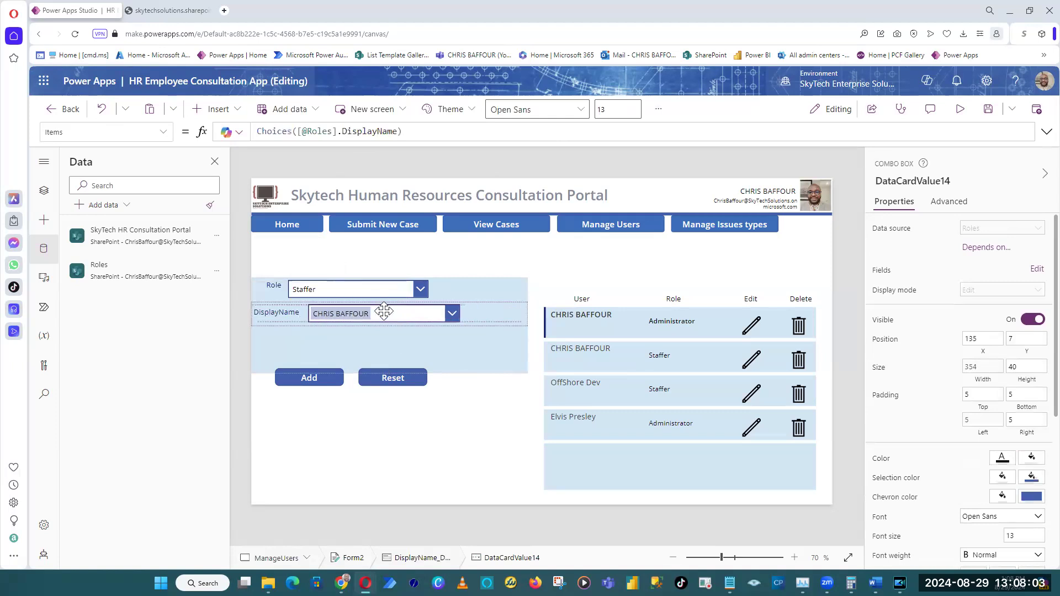
# Shift the Role label to the start of its card and move the Role drop down to X 141, Y 7.
pyautogui.click(273, 283)
pyautogui.click(272, 283)
pyautogui.moveTo(274, 286); pyautogui.dragTo(268, 292)
pyautogui.click(382, 288)
pyautogui.moveTo(382, 287); pyautogui.dragTo(405, 287)
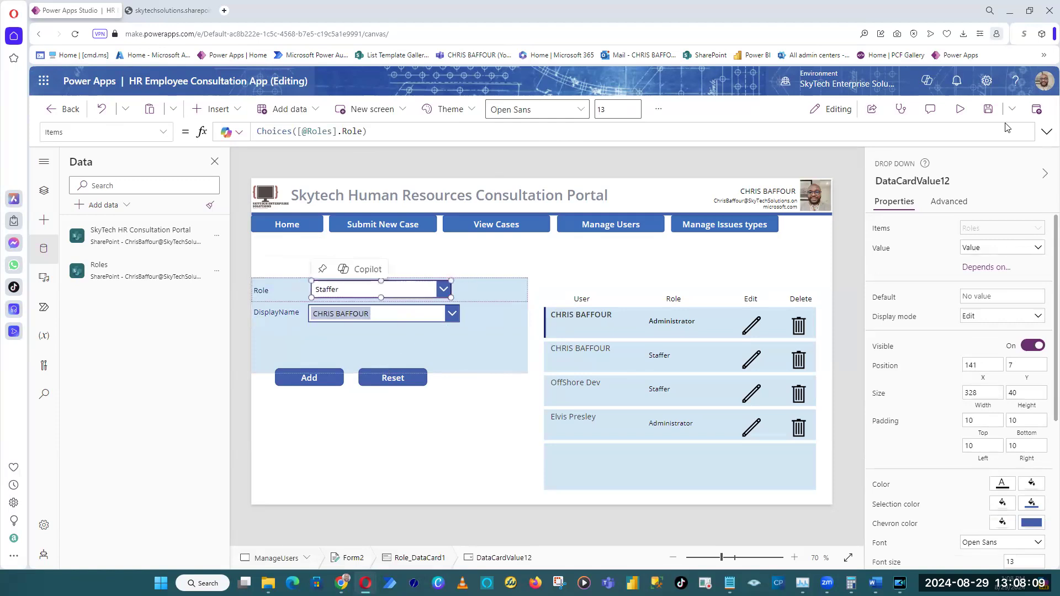
# Preview the app, check Home navigation, and choose Administrator in the Role drop down on the Manage Users screen.
pyautogui.click(974, 113)
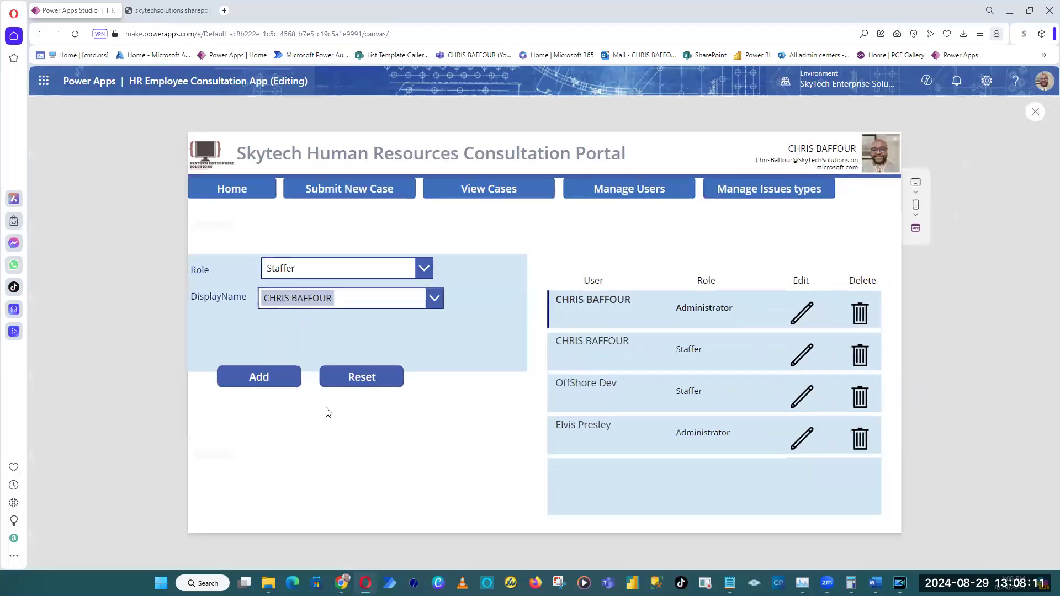
pyautogui.click(230, 187)
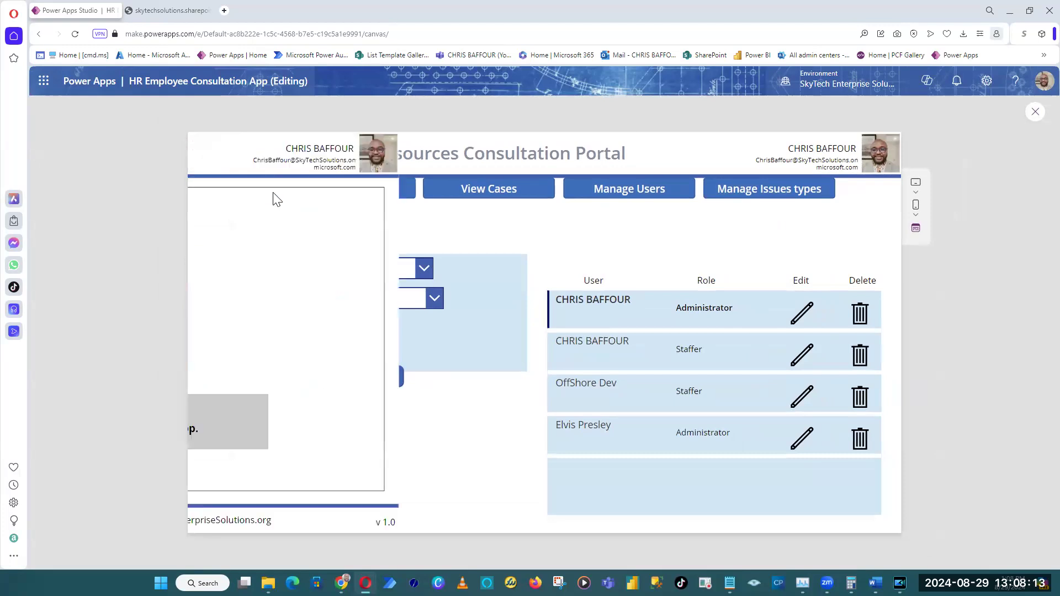
pyautogui.click(290, 405)
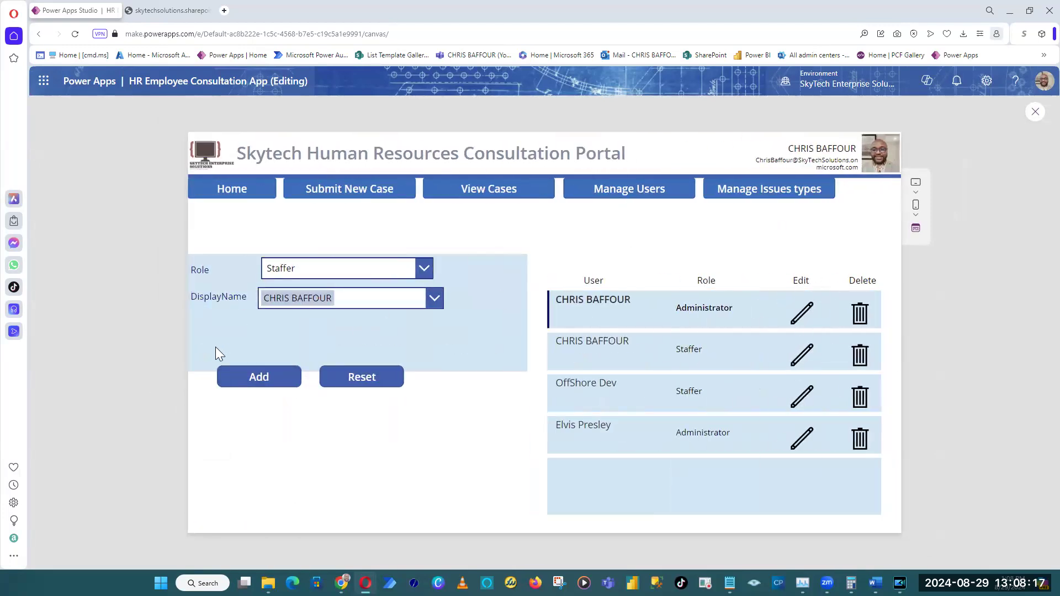
pyautogui.click(411, 267)
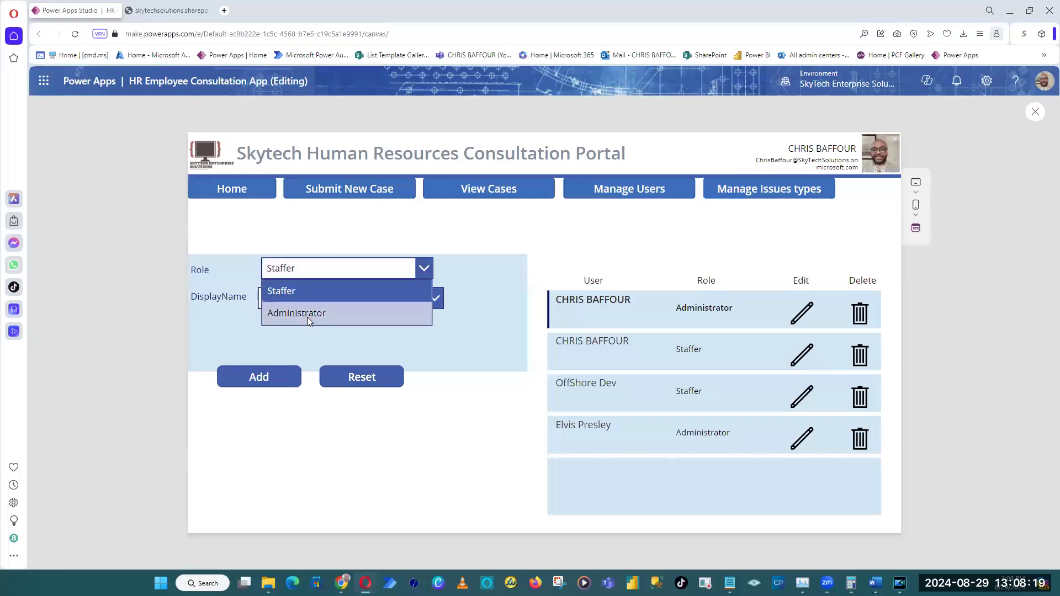
pyautogui.click(307, 313)
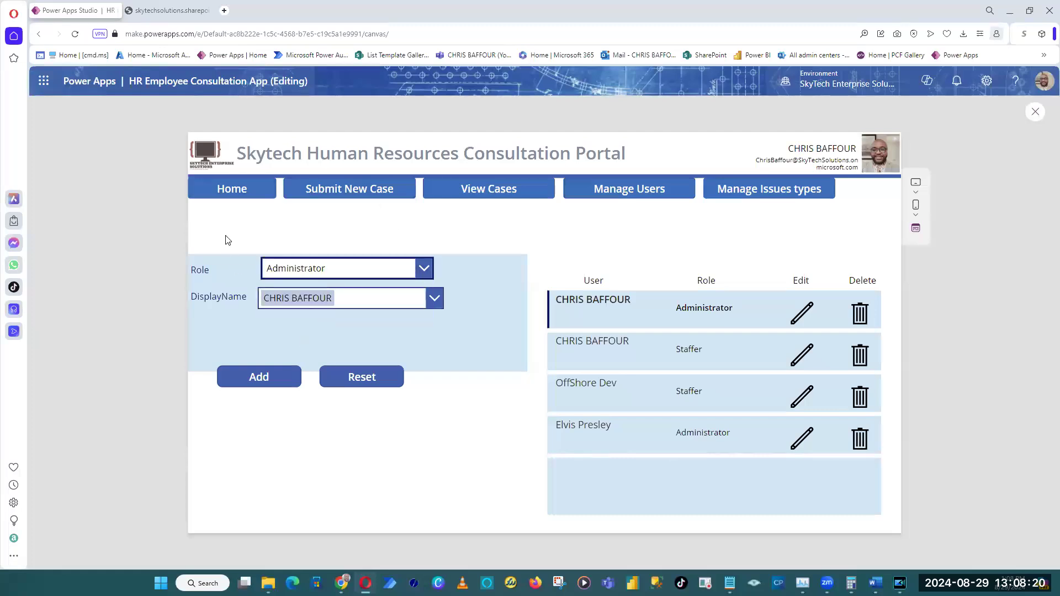
# Test the DisplayName combo box by searching for a user's name and selecting the match, and end the preview.
pyautogui.click(439, 301)
pyautogui.click(341, 299)
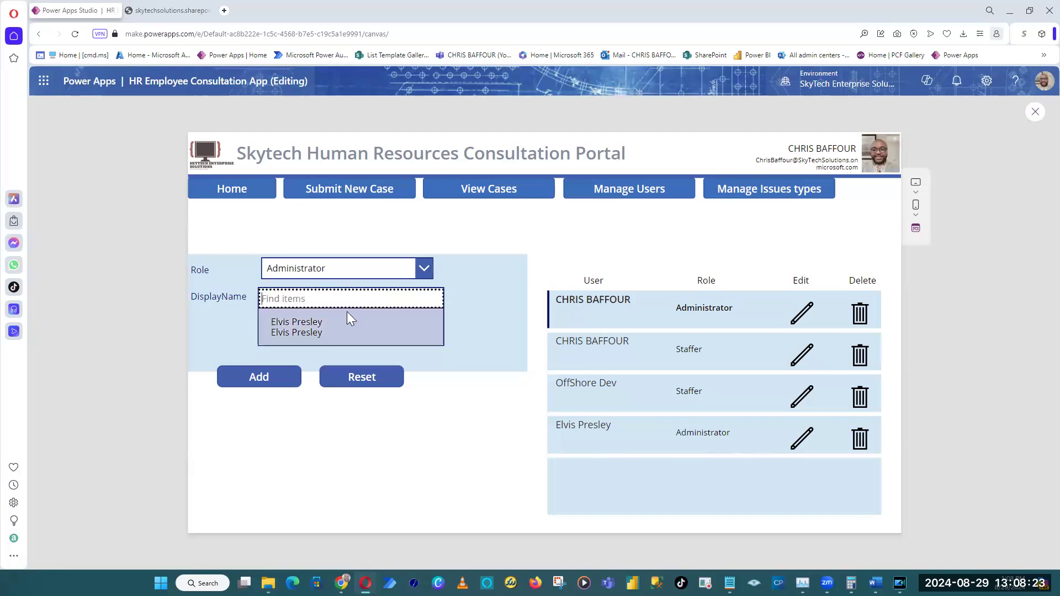
pyautogui.write('el')
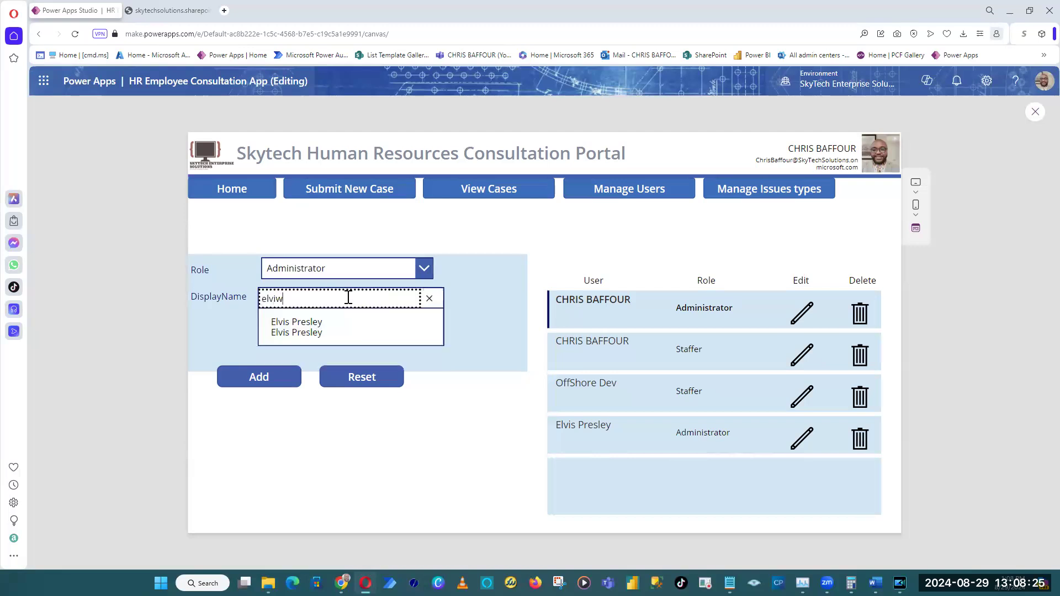
pyautogui.write('vis')
pyautogui.click(352, 338)
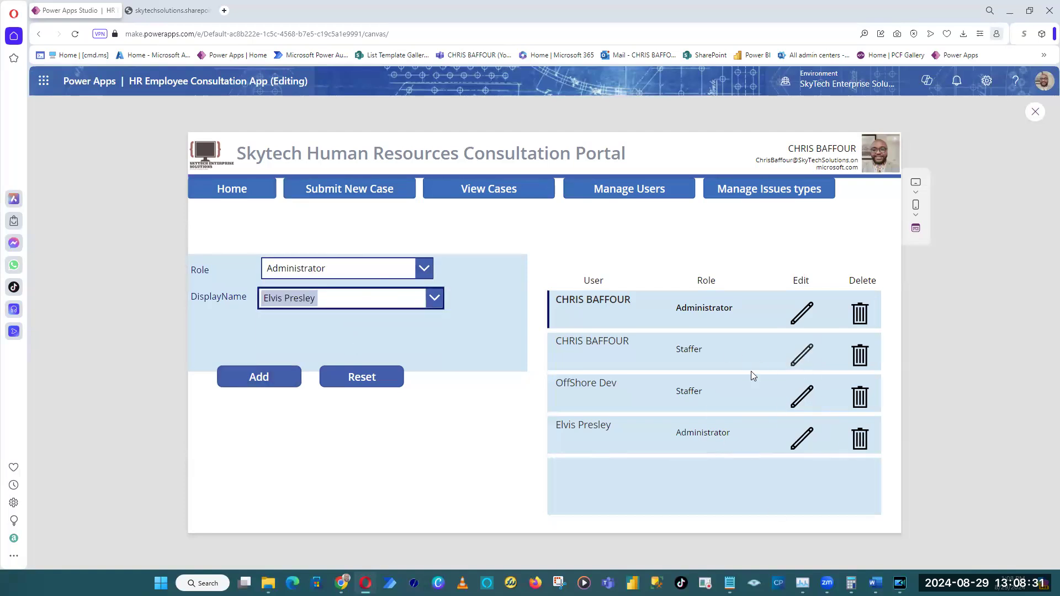
pyautogui.click(439, 306)
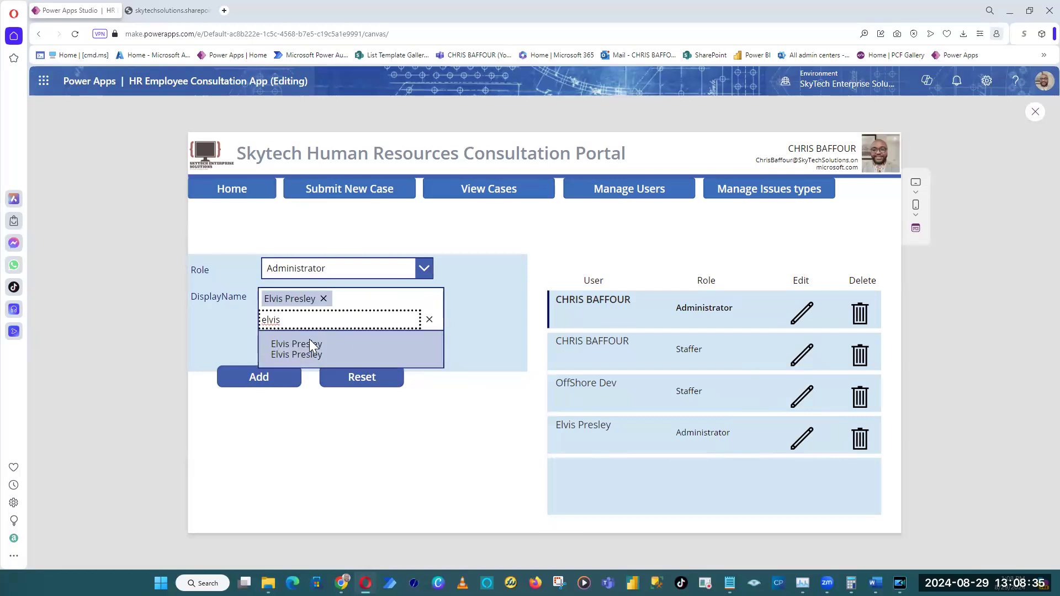
pyautogui.click(1035, 113)
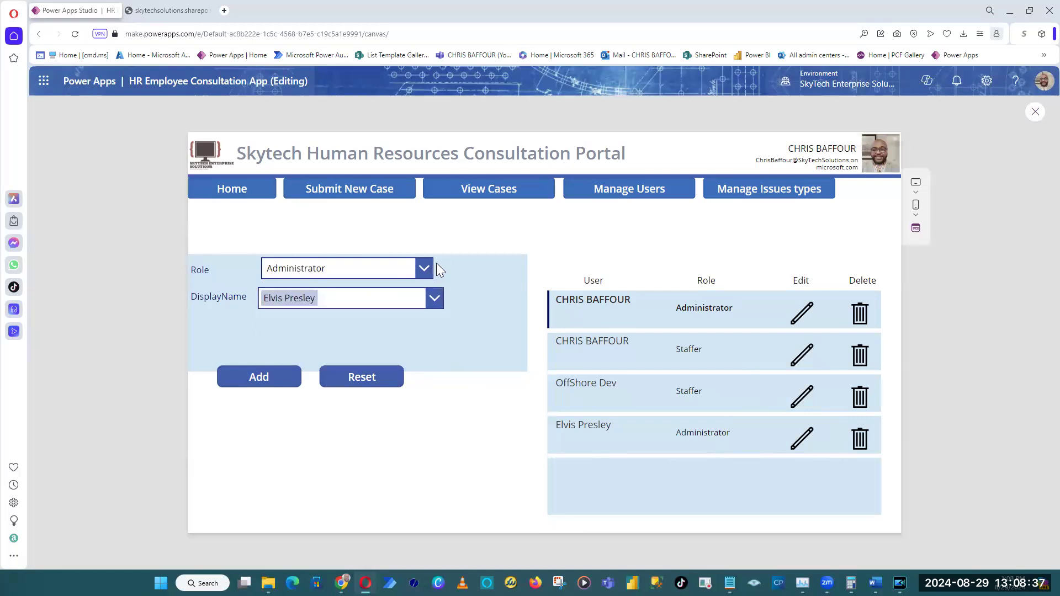
# Set the field layout of the DisplayName combo box, DataCardValue14, to Single.
pyautogui.click(434, 312)
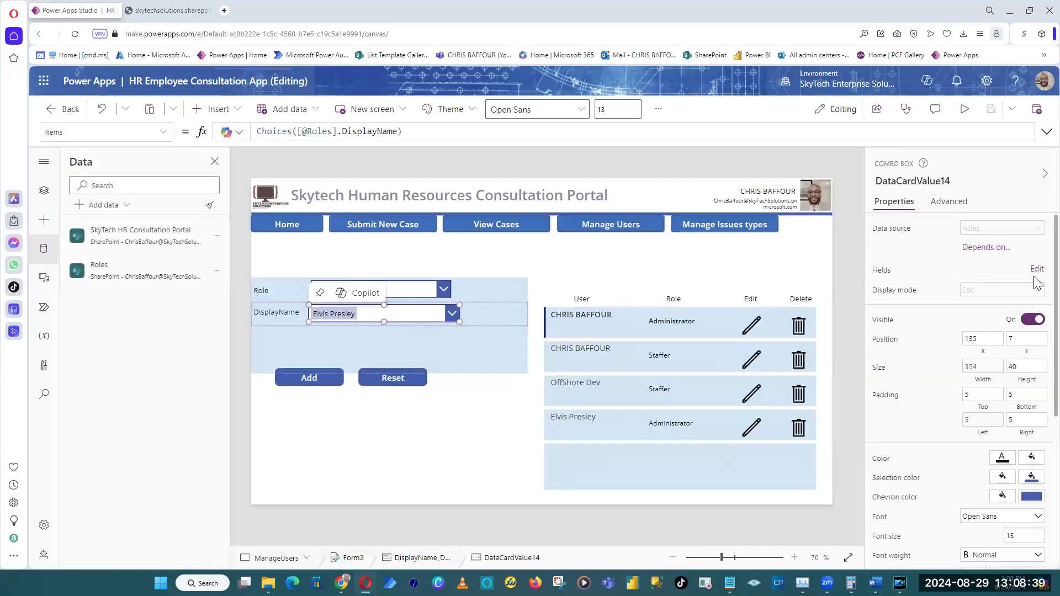
pyautogui.click(1037, 269)
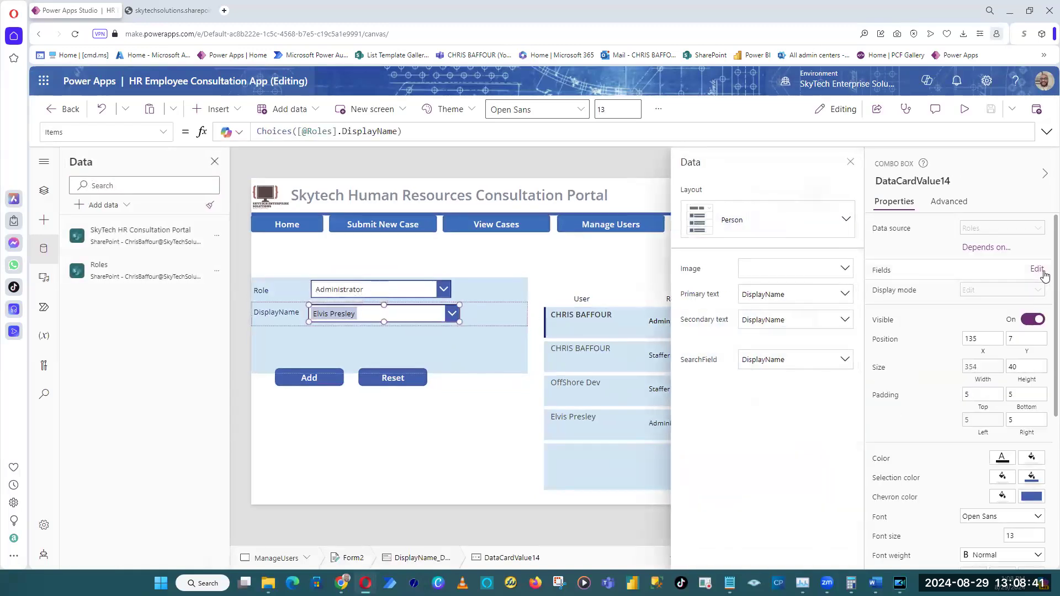
pyautogui.click(820, 226)
pyautogui.click(797, 465)
pyautogui.click(817, 326)
pyautogui.click(793, 360)
pyautogui.click(797, 360)
pyautogui.click(712, 347)
pyautogui.click(785, 219)
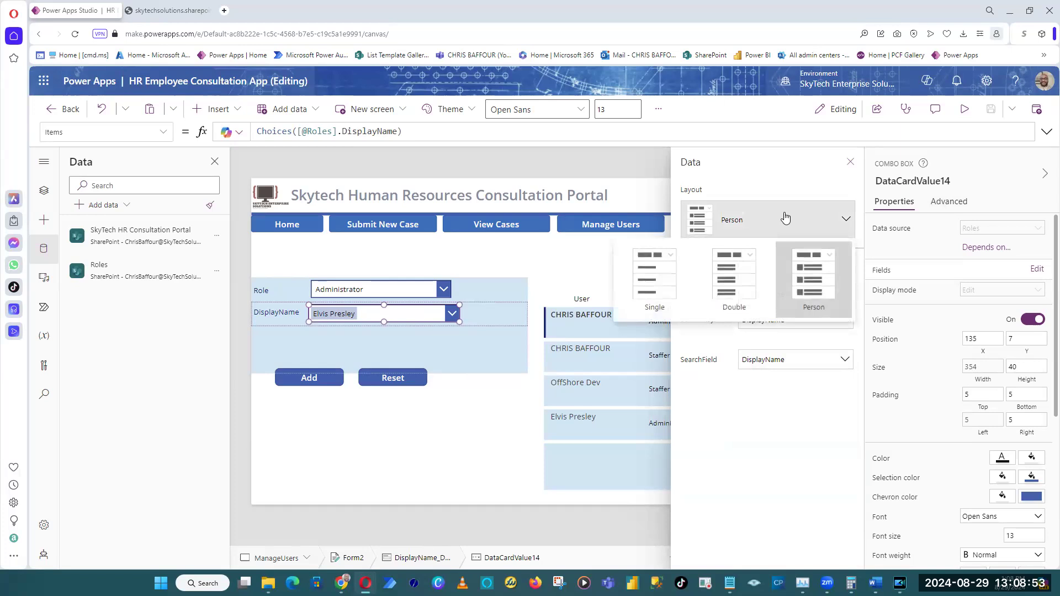
pyautogui.click(654, 278)
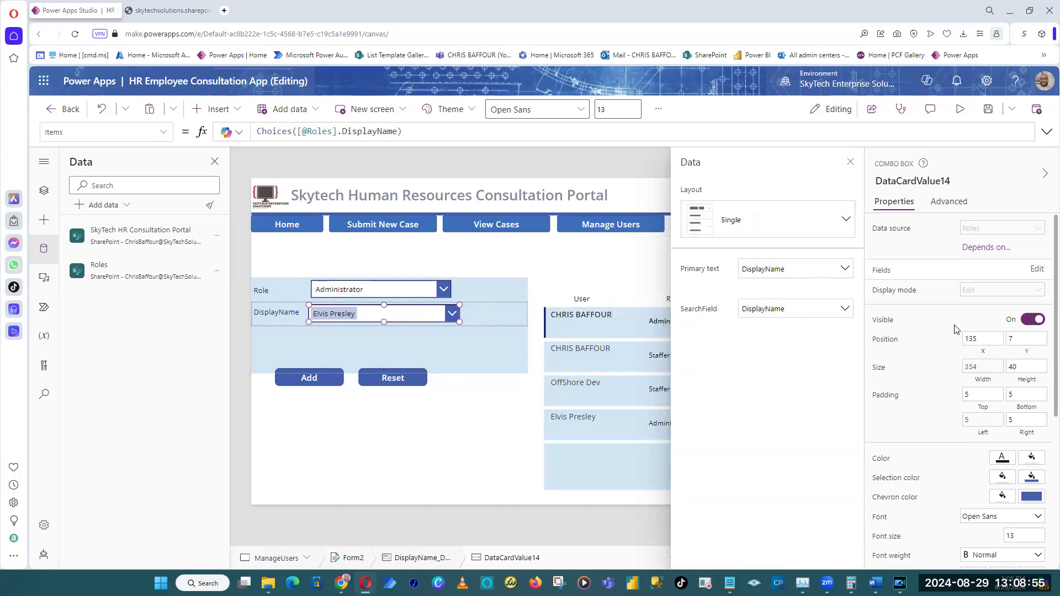
# Preview the app and search the DisplayName combo box for the same user to check its suggestions.
pyautogui.click(960, 109)
pyautogui.click(435, 301)
pyautogui.write('elvis')
pyautogui.click(430, 320)
pyautogui.click(289, 460)
pyautogui.click(381, 303)
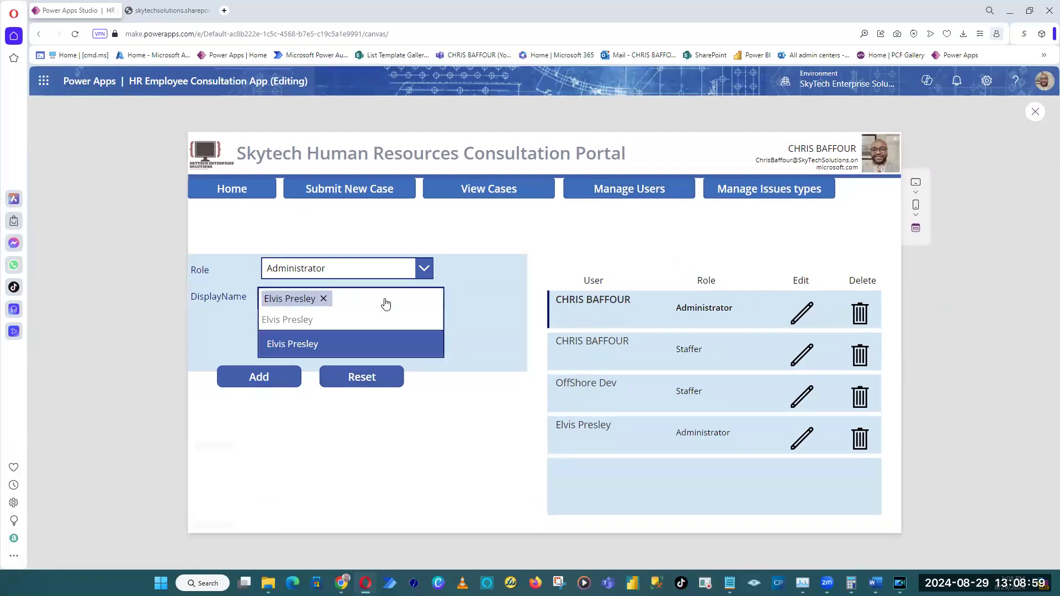
# Remove the selected user from DisplayName, search for and choose a different user, and end the preview.
pyautogui.click(325, 298)
pyautogui.write('chris')
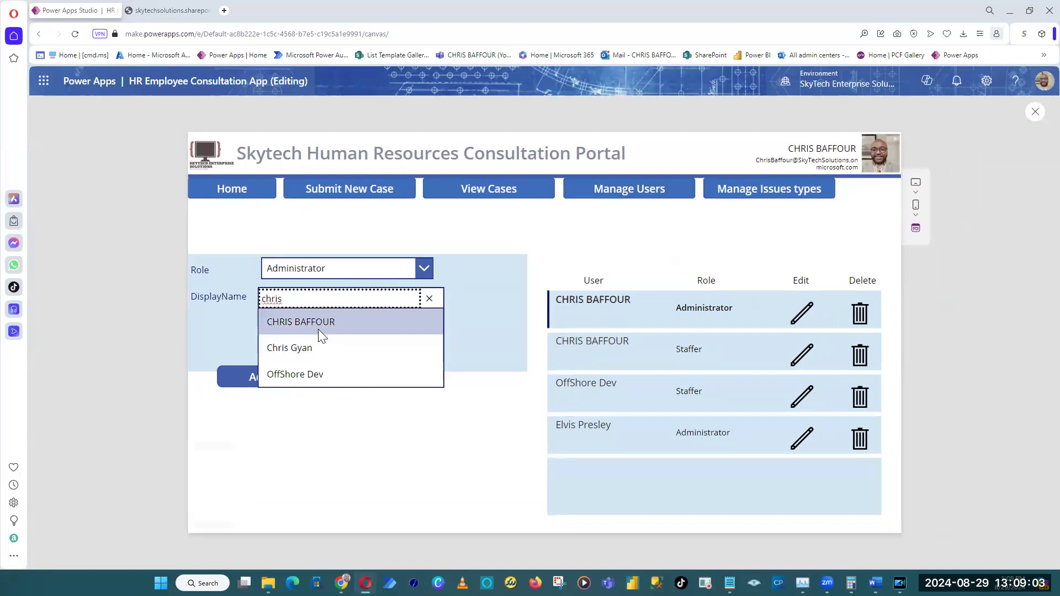
pyautogui.click(318, 329)
pyautogui.click(356, 307)
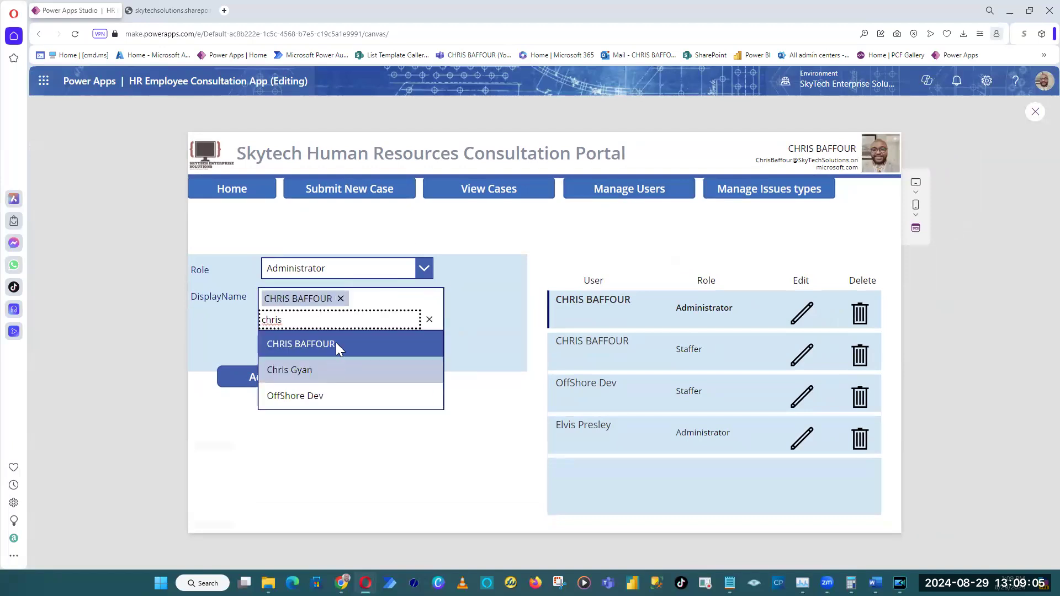
pyautogui.click(356, 445)
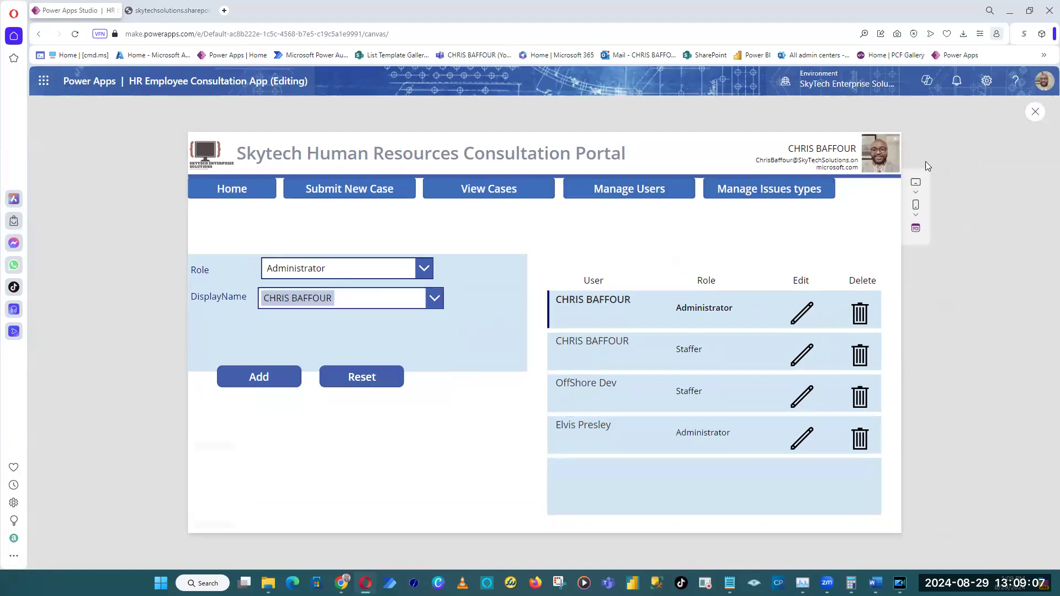
pyautogui.click(1033, 114)
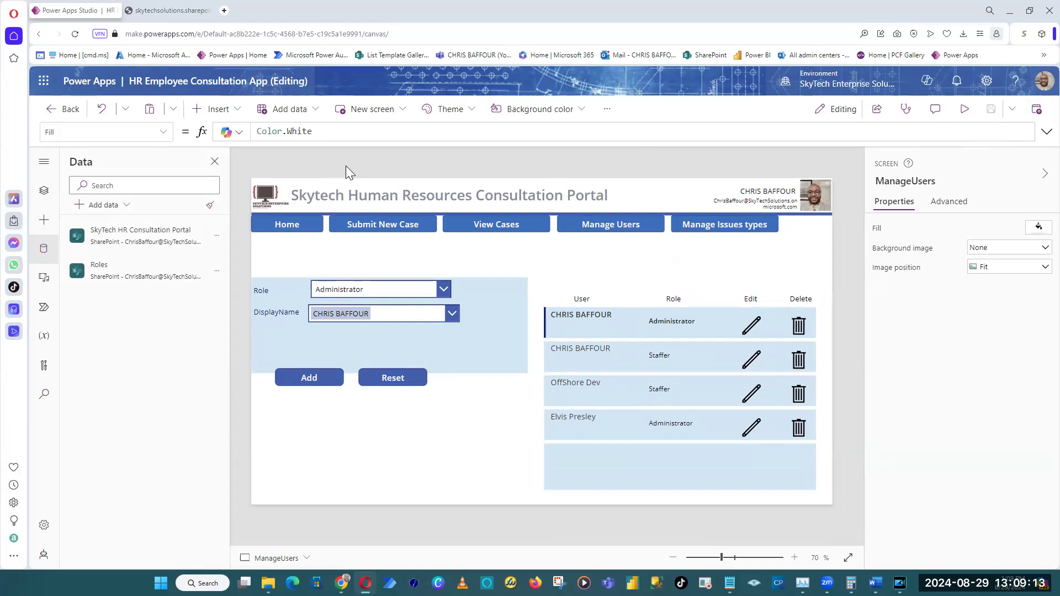
# Add a text label reading "Add new user" above the Roles form at X 168, Y 172.
pyautogui.click(219, 109)
pyautogui.click(243, 182)
pyautogui.moveTo(309, 196); pyautogui.dragTo(354, 255)
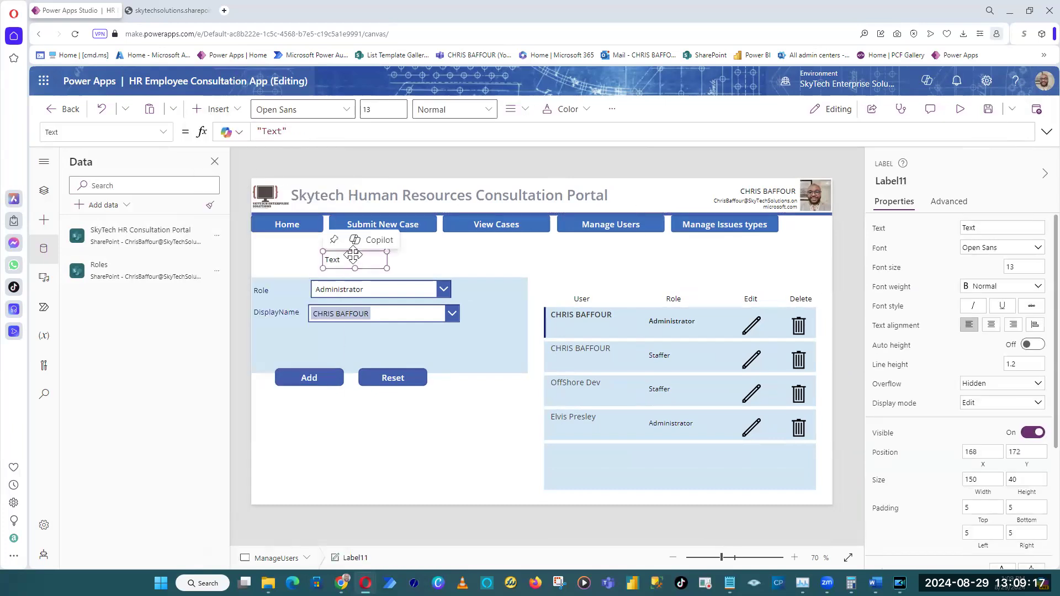
pyautogui.doubleClick(271, 131)
pyautogui.write('Add ')
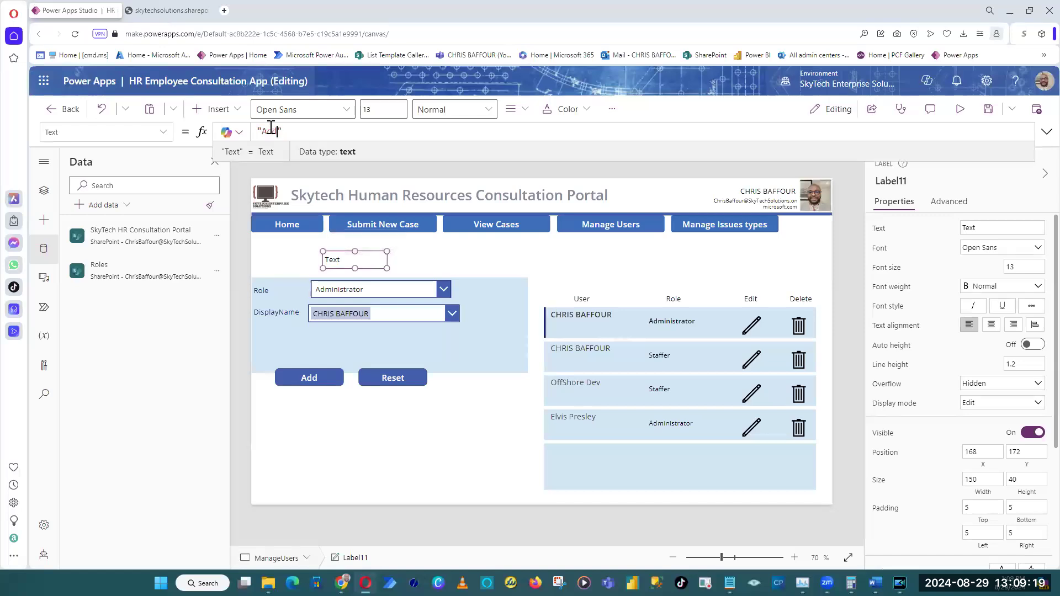
pyautogui.write('new user')
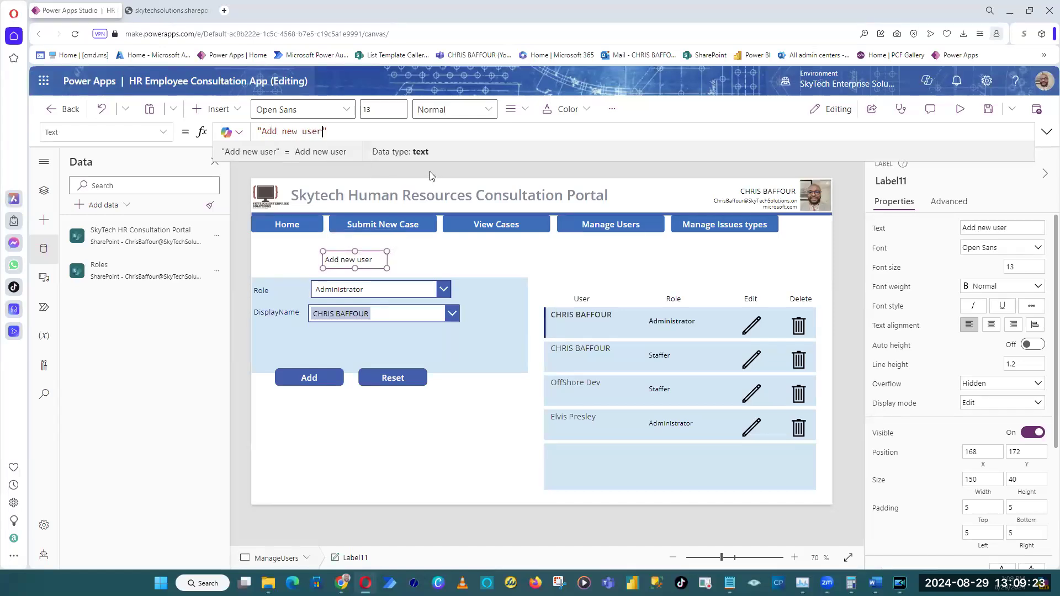
pyautogui.click(490, 166)
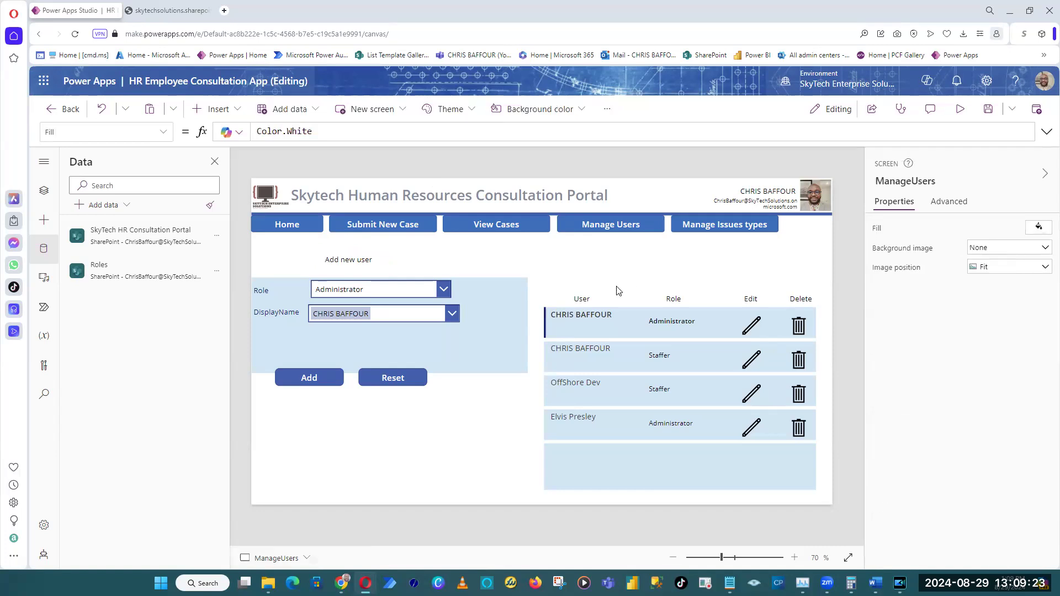
# Add a text label reading "Current users" above the users gallery at about X 970, Y 165.
pyautogui.click(359, 259)
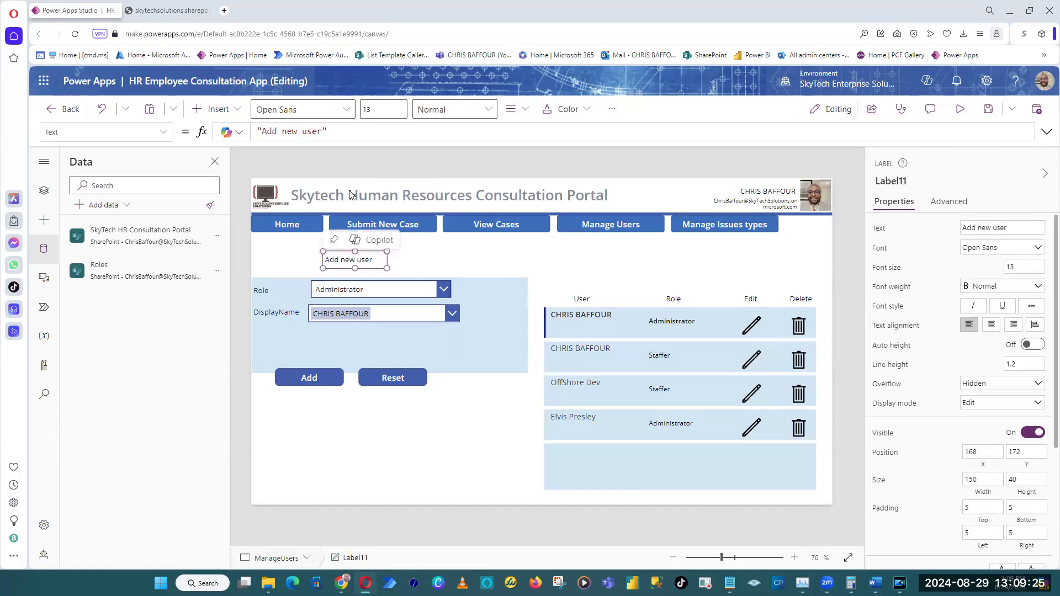
pyautogui.click(215, 108)
pyautogui.click(238, 189)
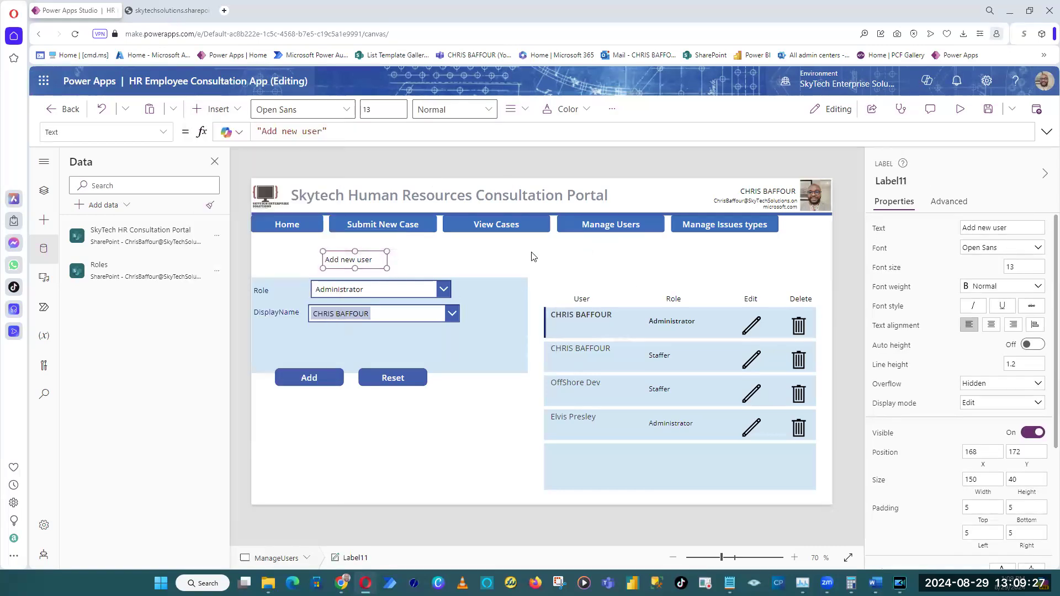
pyautogui.moveTo(309, 203); pyautogui.dragTo(694, 256)
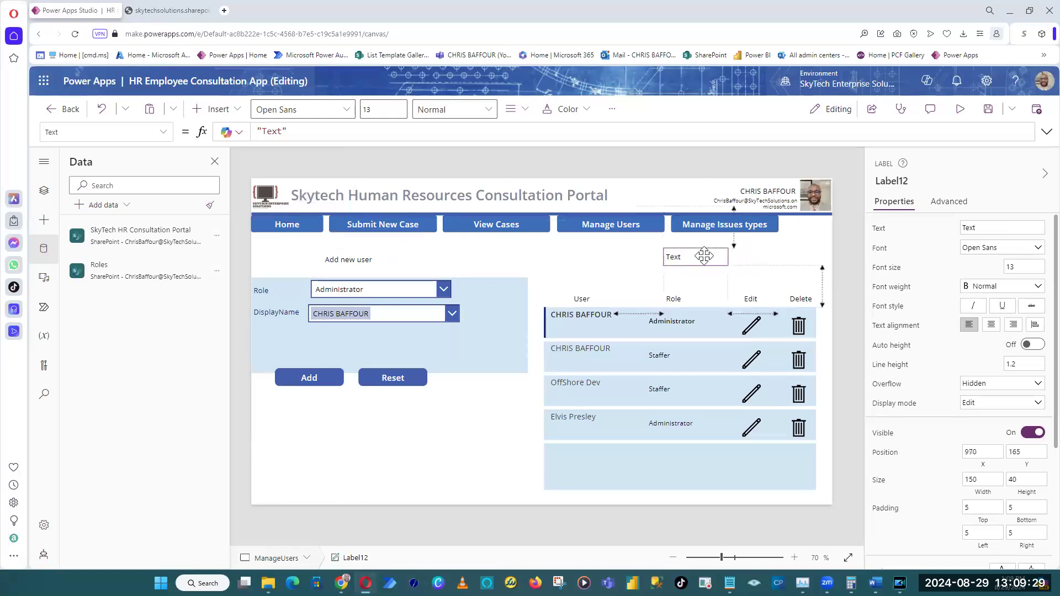
pyautogui.doubleClick(271, 131)
pyautogui.write('Current ')
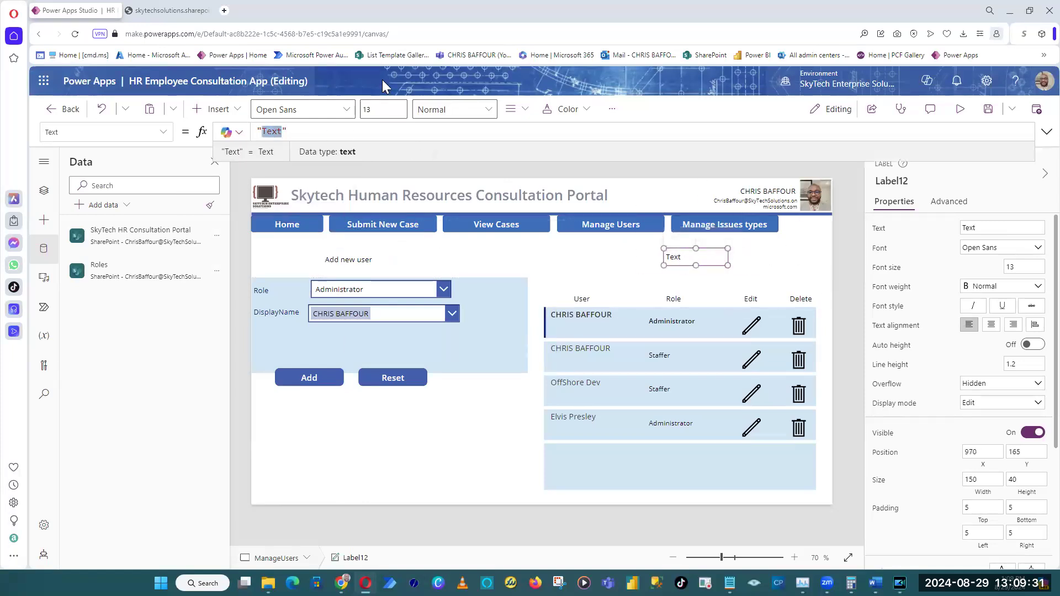
pyautogui.write('users')
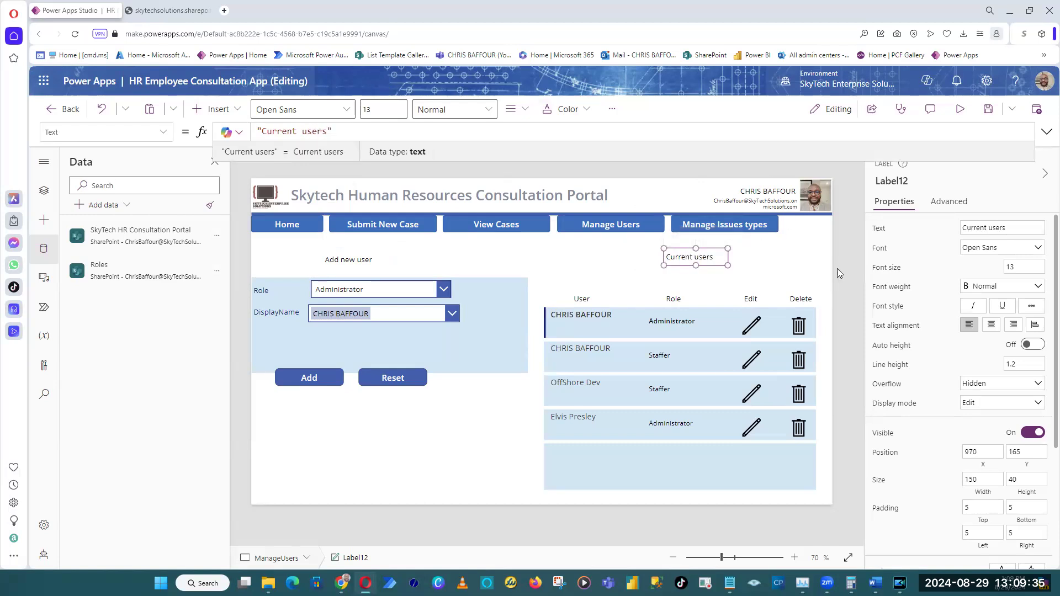
# Save the app and briefly preview the Manage Users screen with its two headings.
pyautogui.click(989, 110)
pyautogui.click(964, 118)
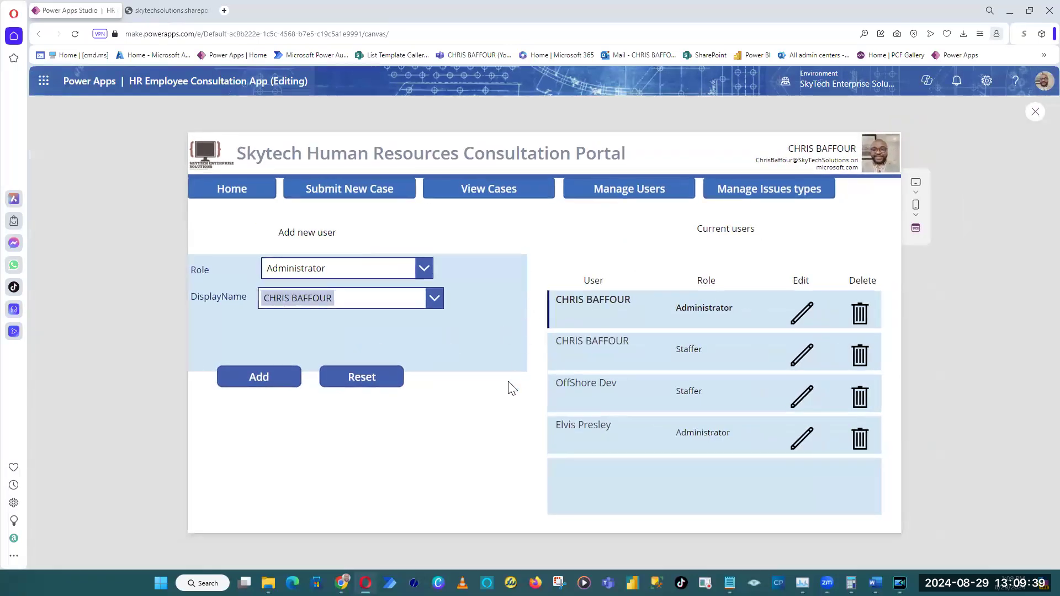
pyautogui.click(1036, 111)
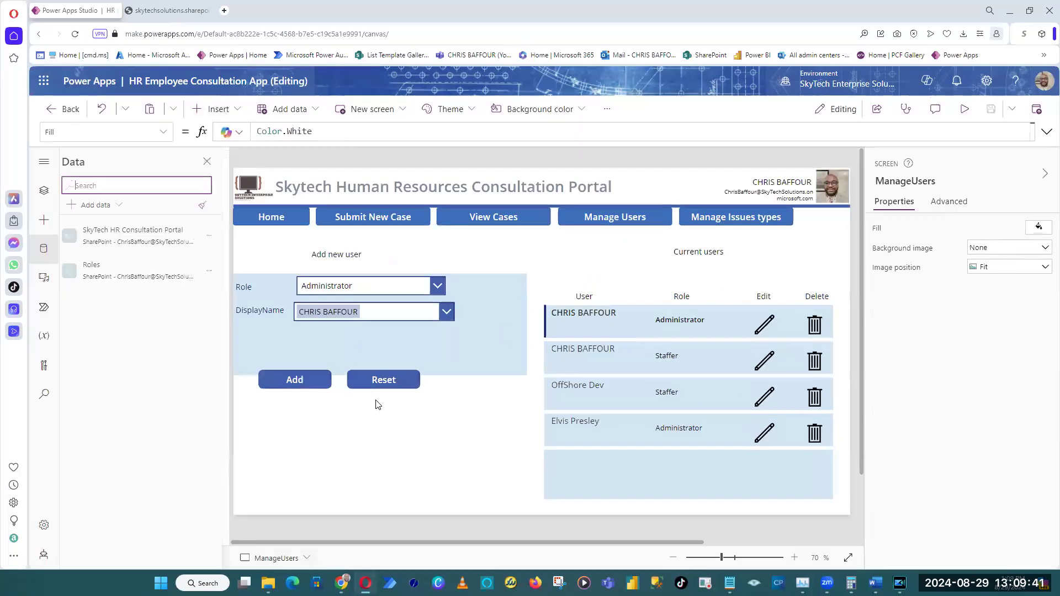
# Rename the Roles form Form2 as frmAddUser.
pyautogui.click(481, 351)
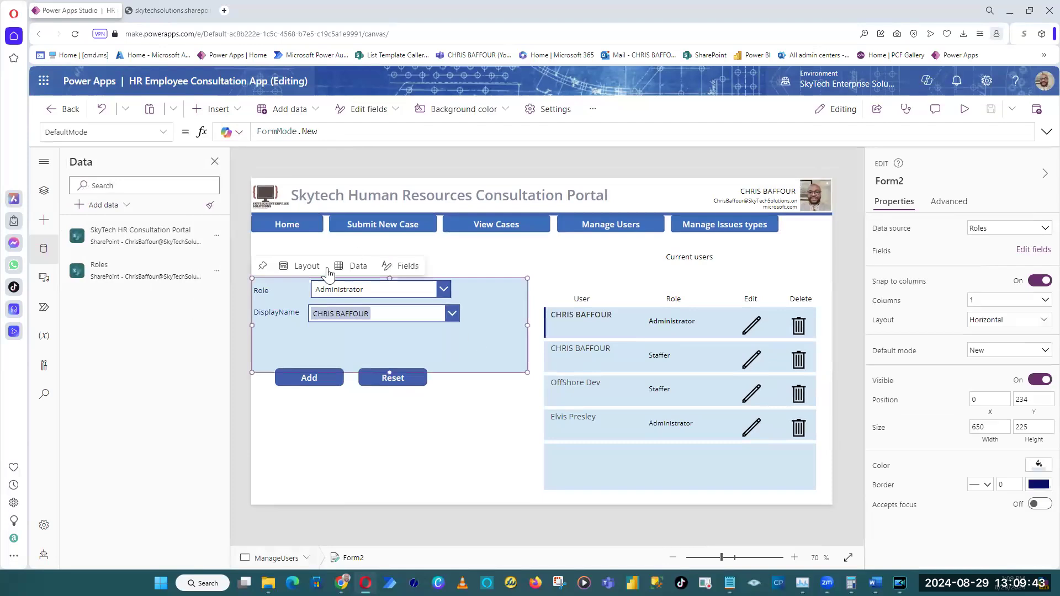
pyautogui.click(898, 183)
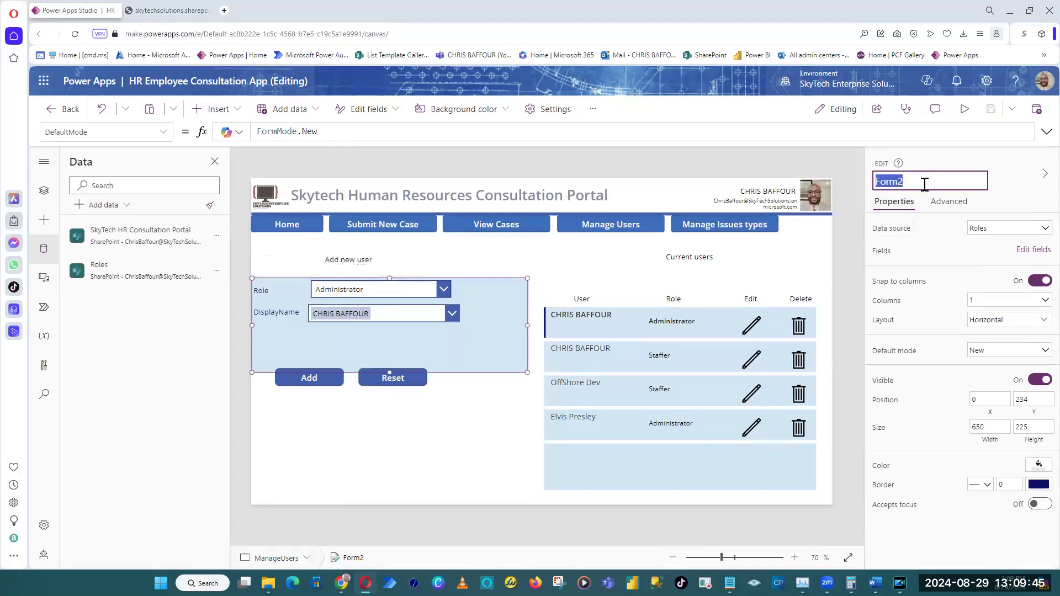
pyautogui.write('frmAddUser')
pyautogui.press('Return')
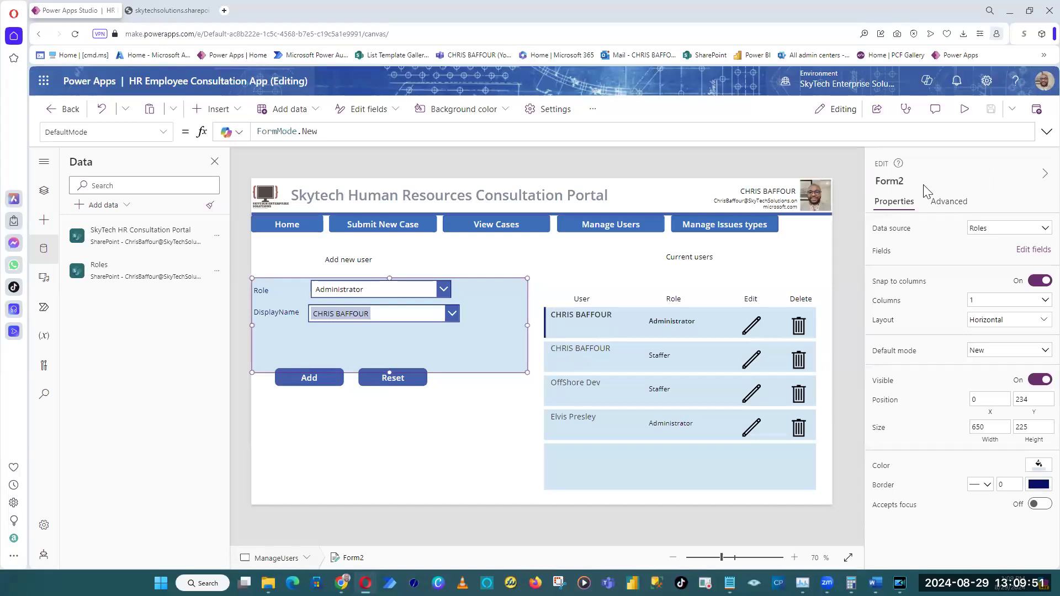
pyautogui.click(912, 185)
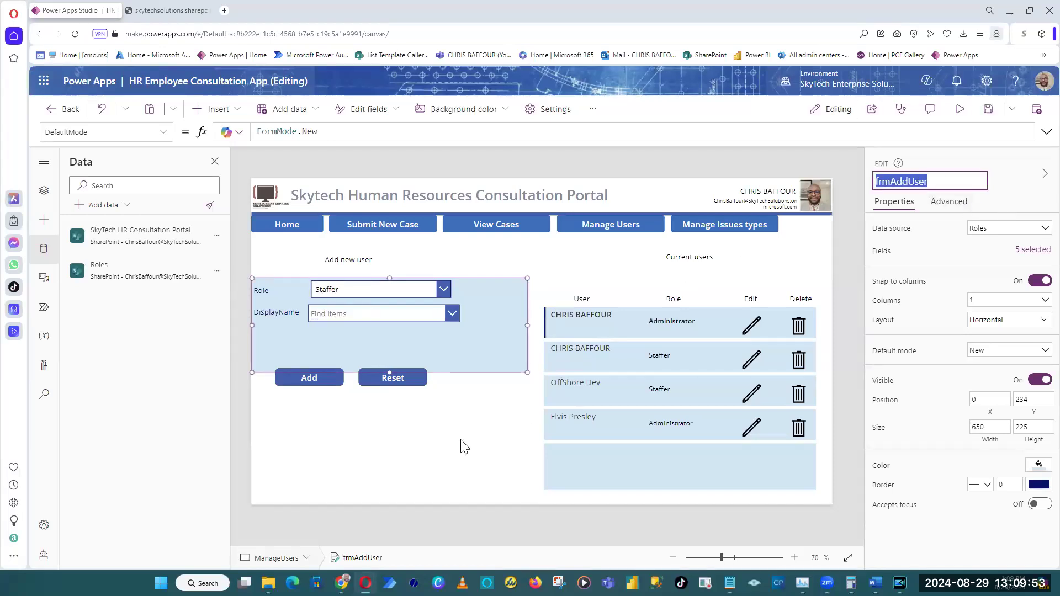
# Move the Reset button to X 308, Y 459 and the Add button beside it, just below the frmAddUser form.
pyautogui.click(409, 377)
pyautogui.moveTo(409, 378); pyautogui.dragTo(433, 382)
pyautogui.moveTo(329, 385); pyautogui.dragTo(357, 384)
# Rename the Reset button as btnReset.
pyautogui.click(416, 390)
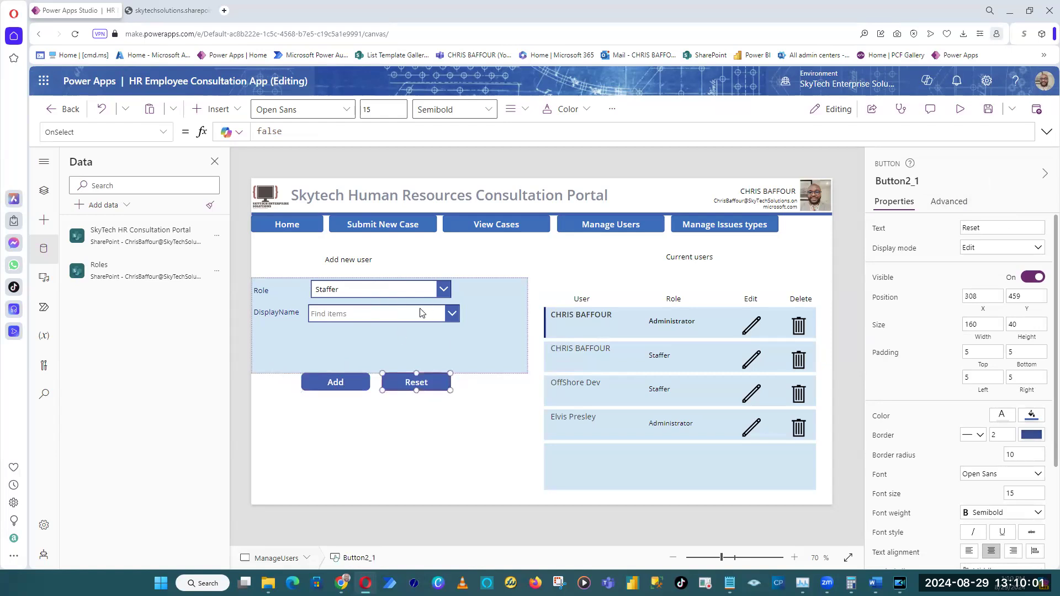
pyautogui.click(908, 184)
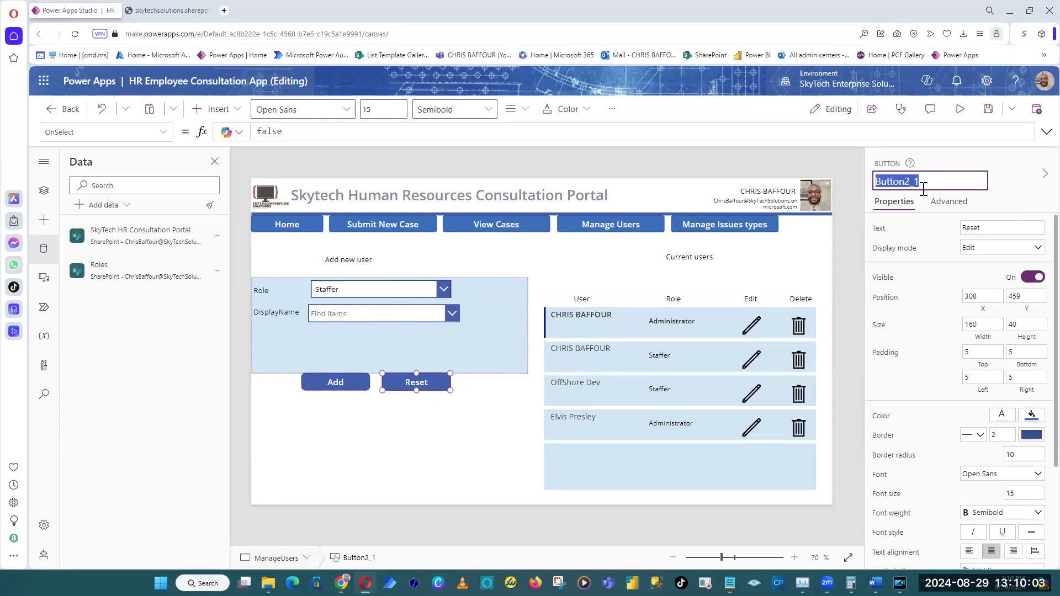
pyautogui.write('btnReset')
pyautogui.press('Return')
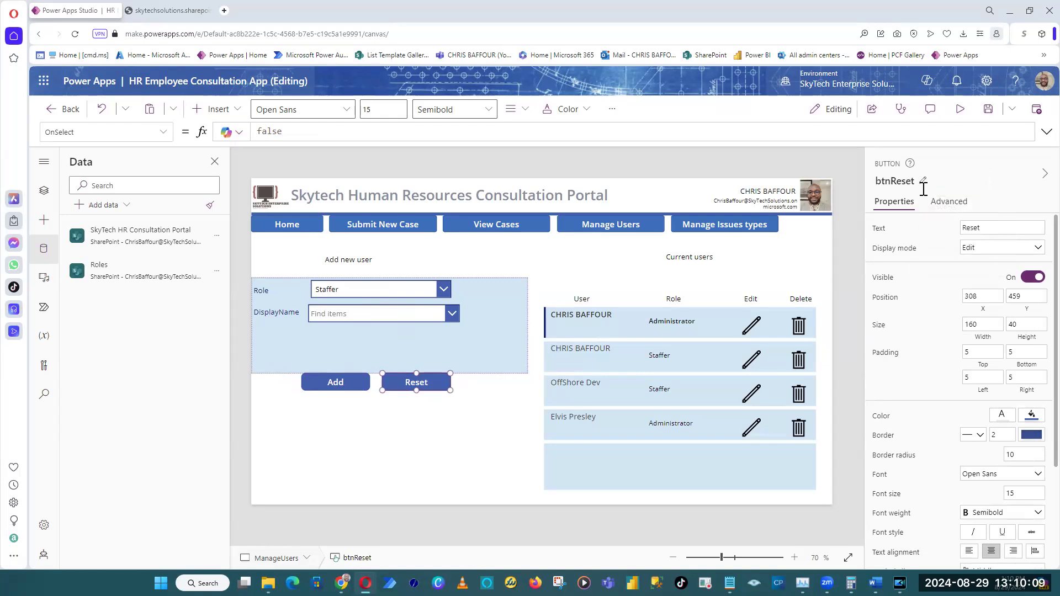
# Set the OnSelect formula of btnReset to ResetForm(frmAddUser).
pyautogui.click(491, 351)
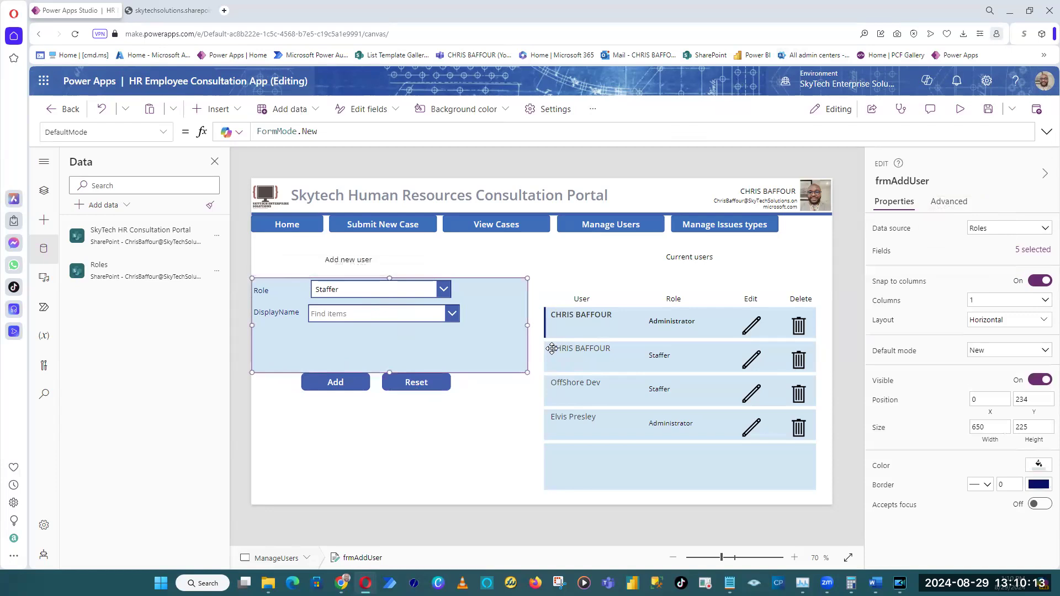
pyautogui.click(436, 381)
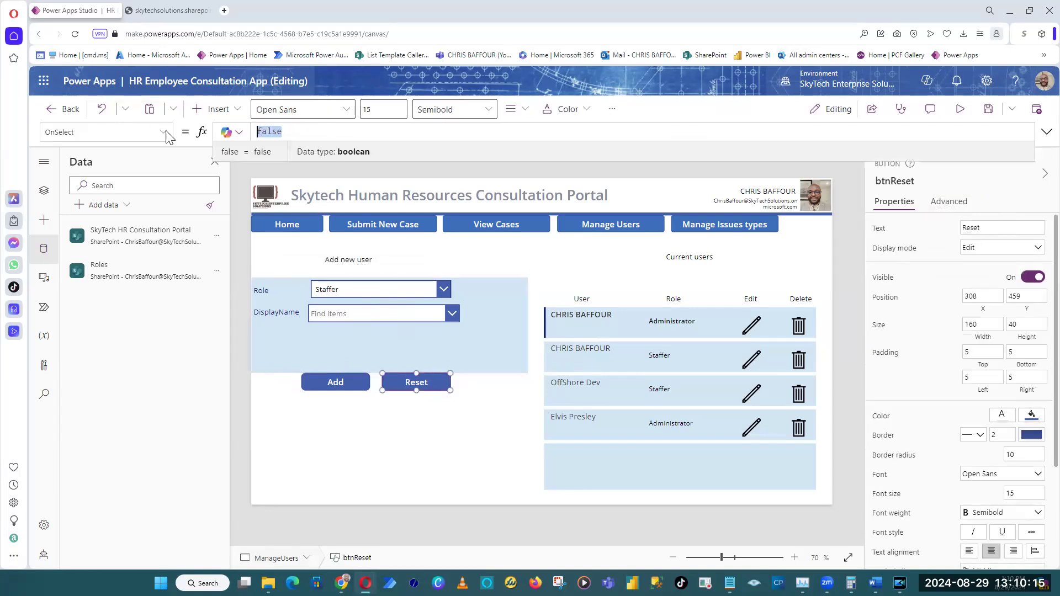
pyautogui.write('Reset')
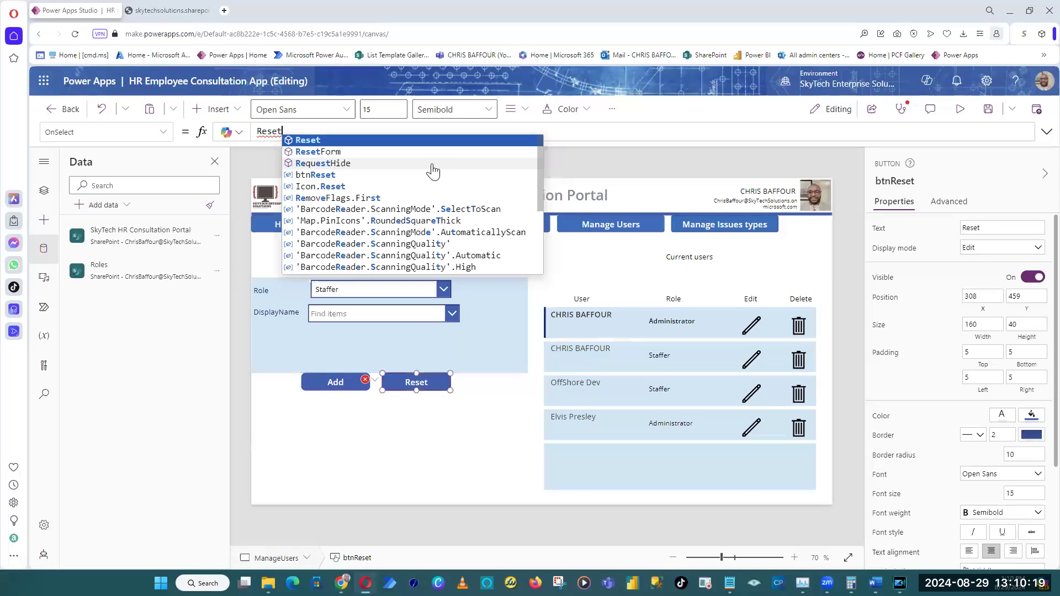
pyautogui.press('Down')
pyautogui.press('Tab')
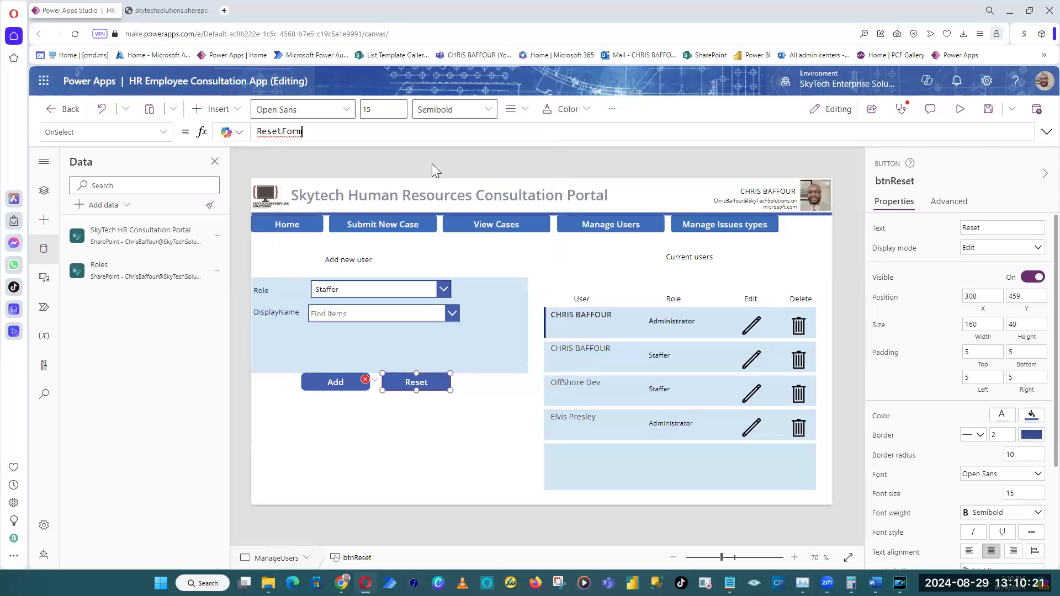
pyautogui.write('(')
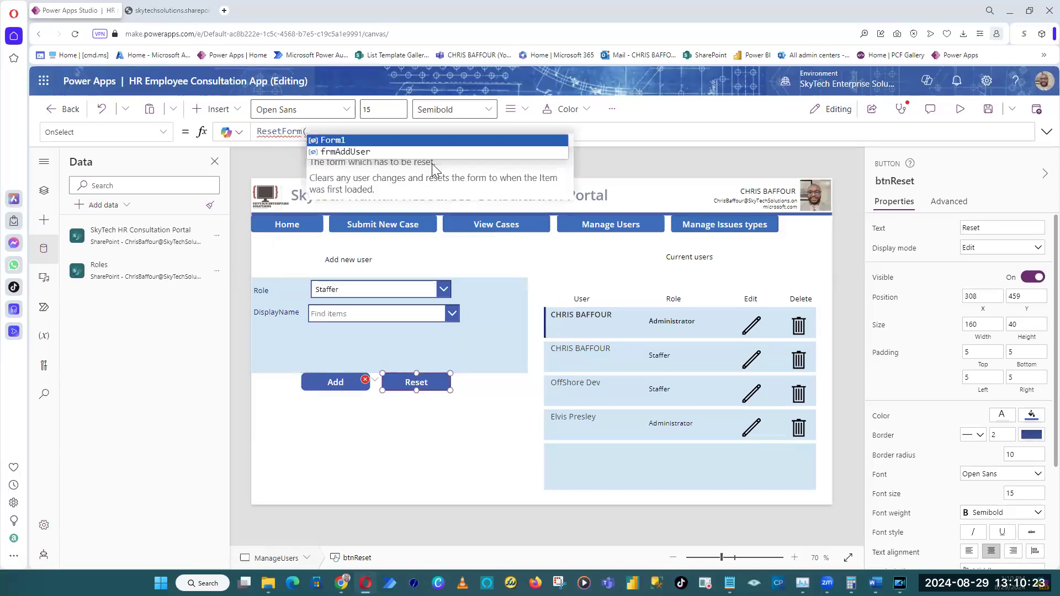
pyautogui.press('Down')
pyautogui.press('Tab')
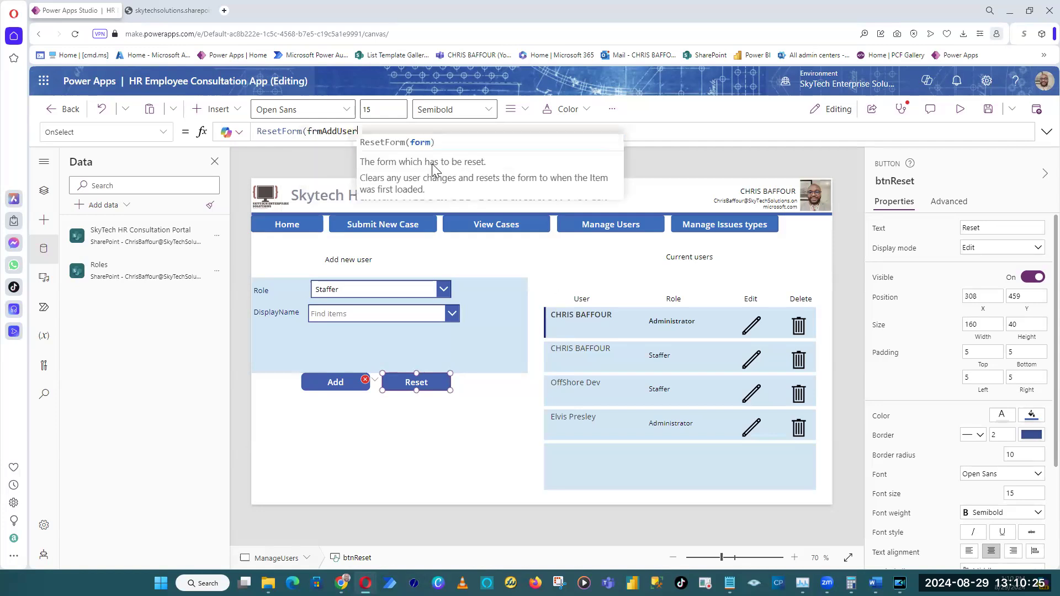
pyautogui.write(')')
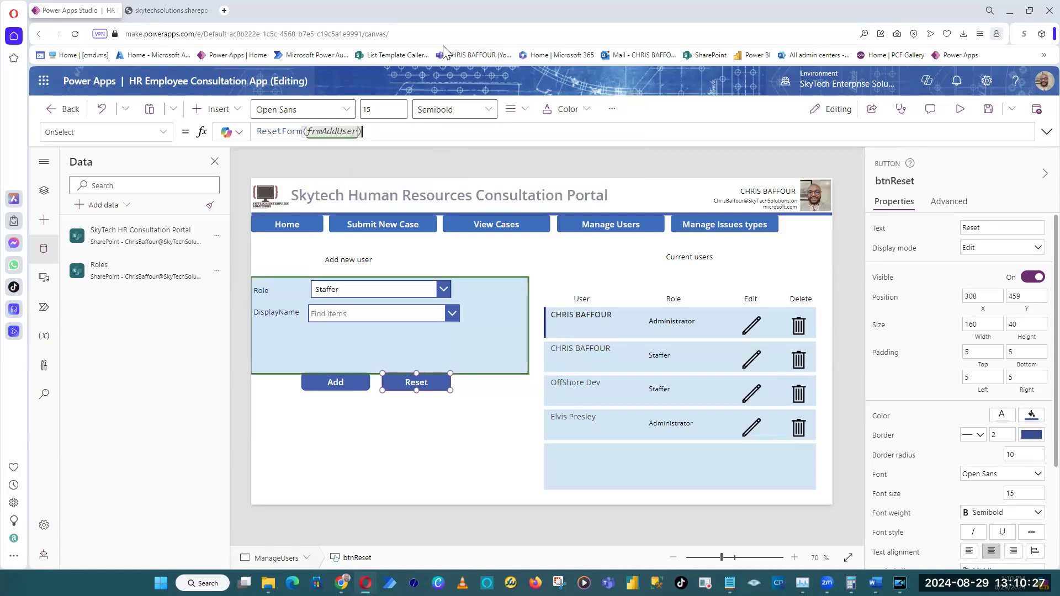
# Preview the app and test the Reset button twice, each time after picking a user under DisplayName.
pyautogui.click(961, 111)
pyautogui.click(336, 297)
pyautogui.click(310, 353)
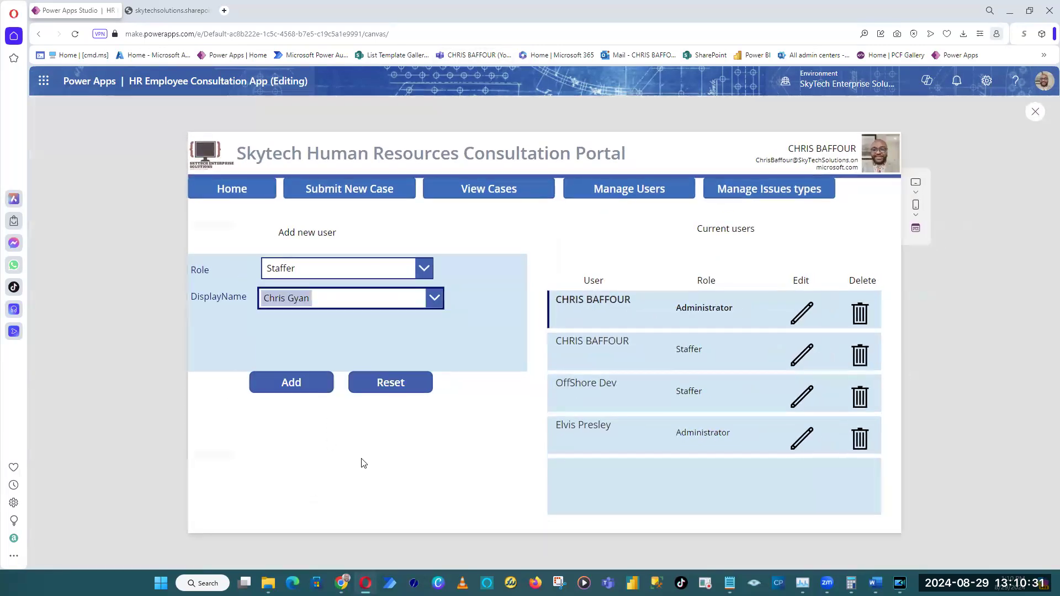
pyautogui.click(403, 391)
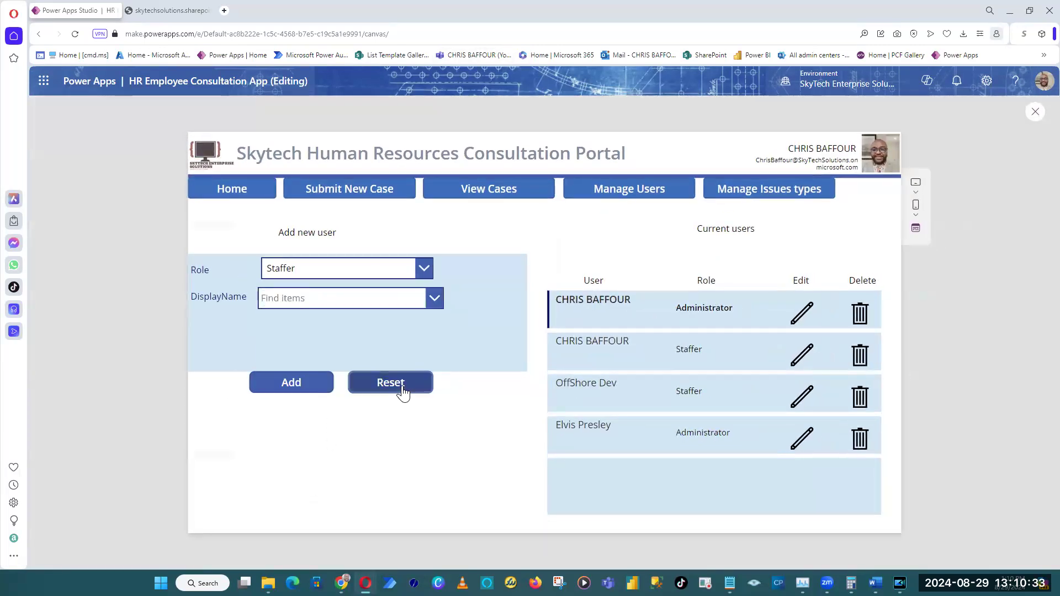
pyautogui.click(357, 299)
pyautogui.click(313, 372)
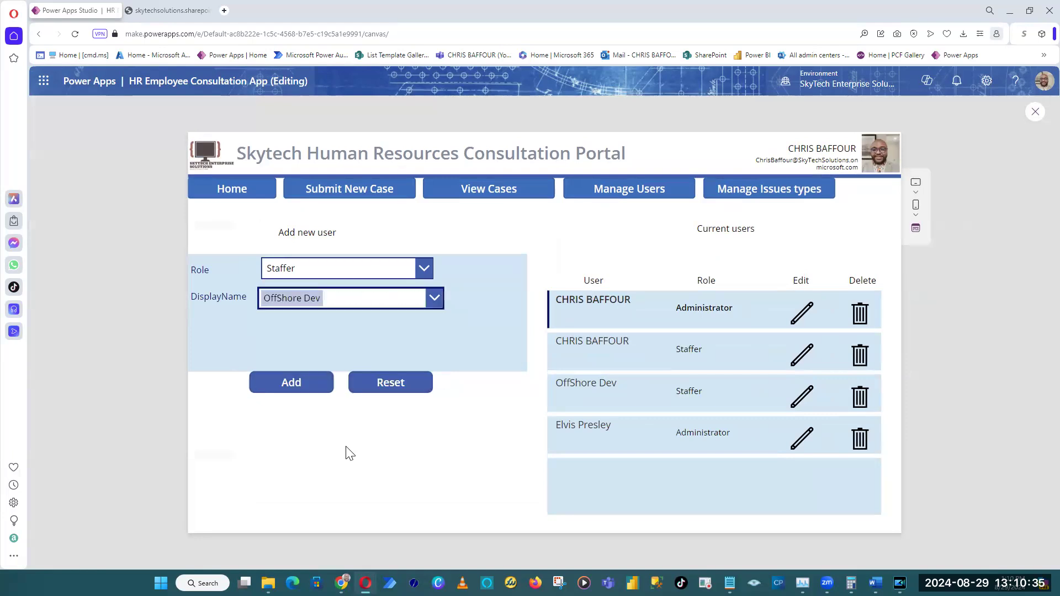
pyautogui.click(395, 391)
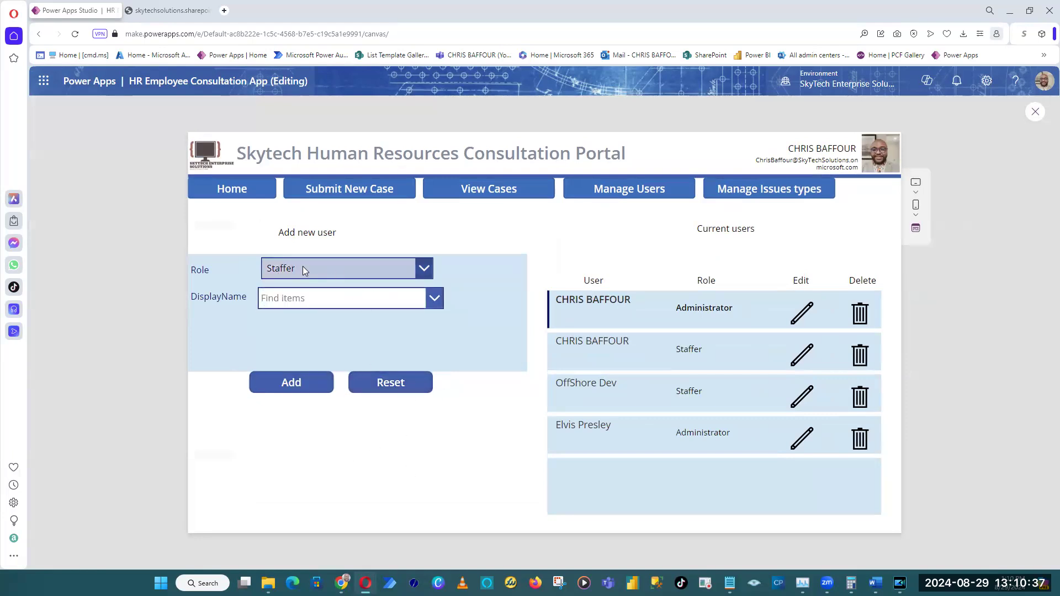
pyautogui.click(1034, 114)
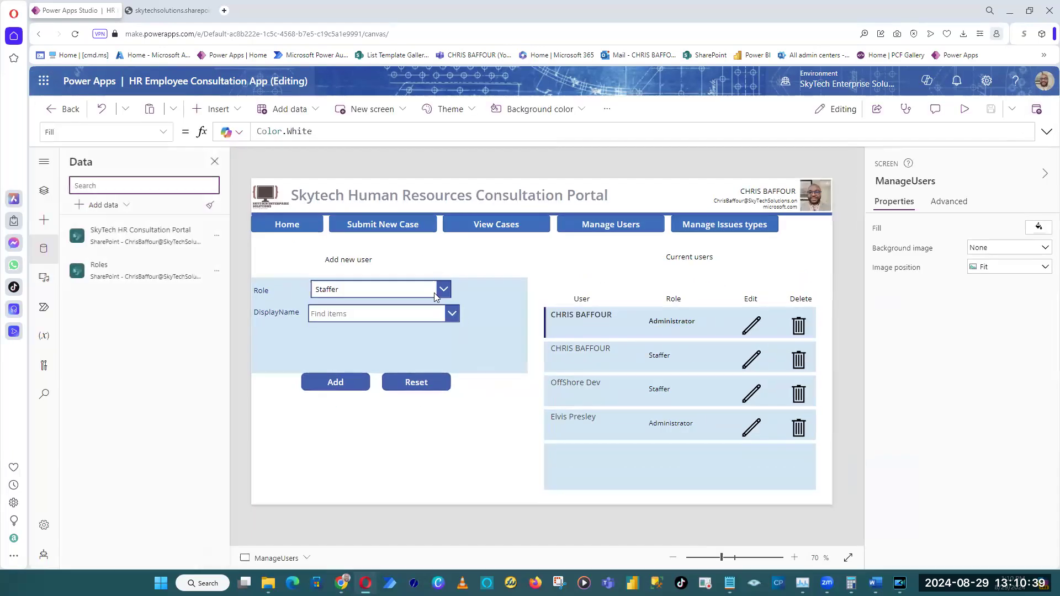
# Check the options offered by the Role drop-down in frmAddUser.
pyautogui.click(382, 286)
pyautogui.click(382, 287)
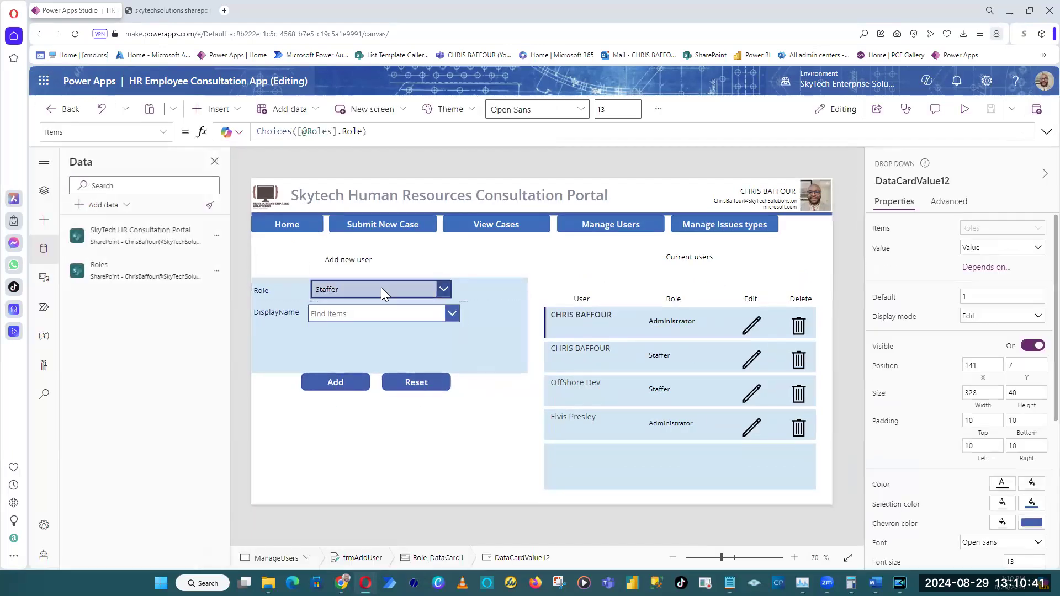
pyautogui.click(381, 287)
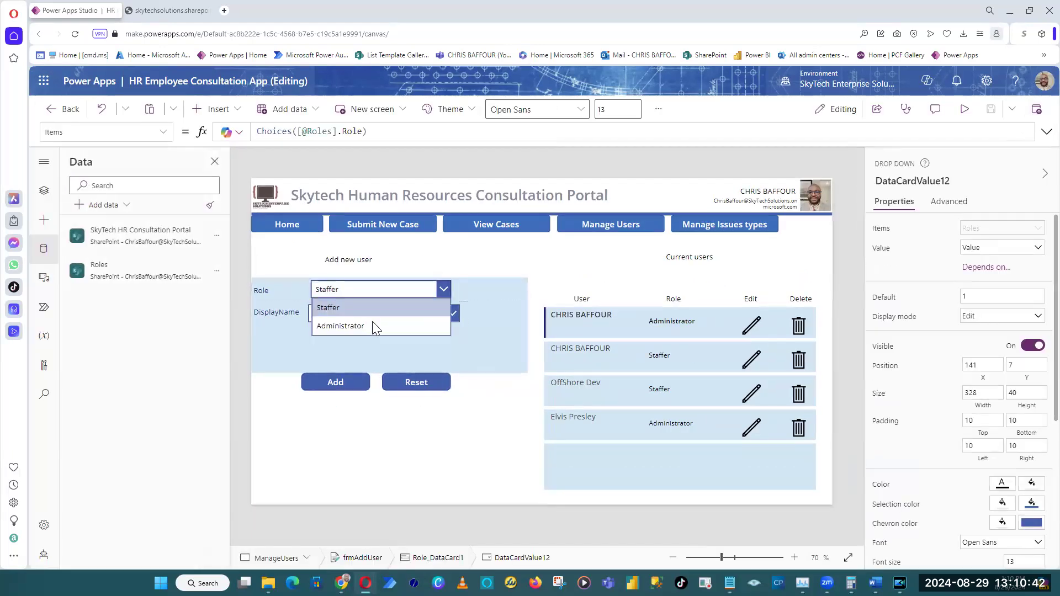
pyautogui.click(237, 445)
# Switch to the SharePoint Roles list and review the Role column's choices and default value in its column settings.
pyautogui.click(148, 17)
pyautogui.click(74, 35)
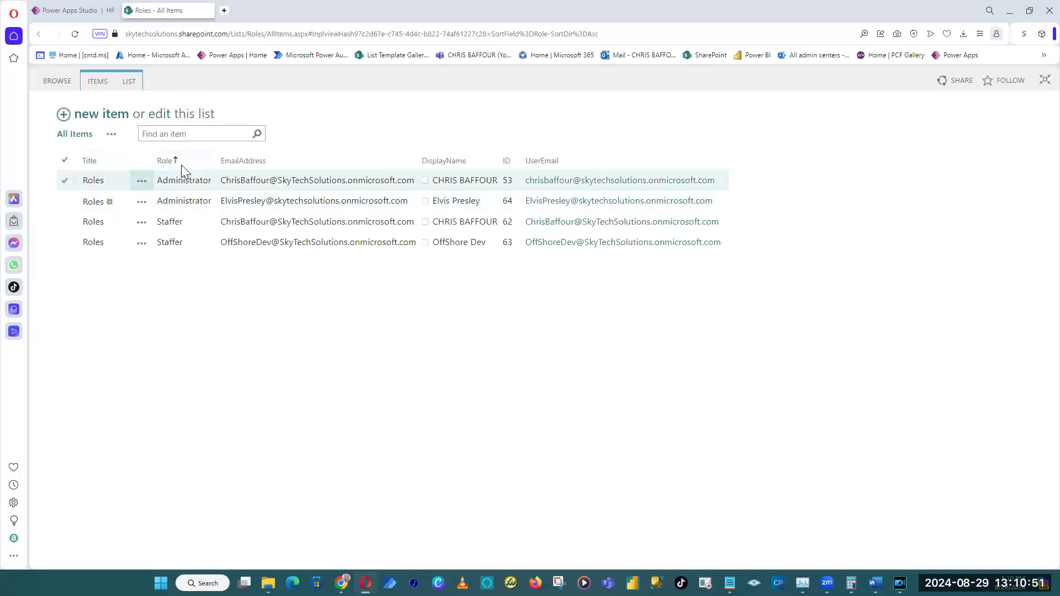
pyautogui.click(100, 84)
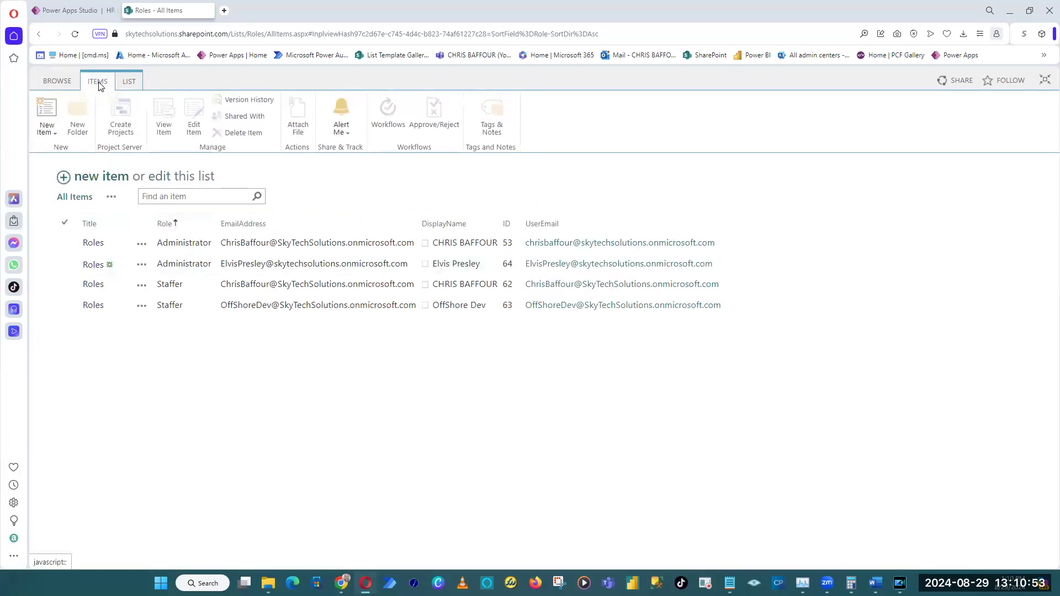
pyautogui.click(126, 89)
pyautogui.click(677, 118)
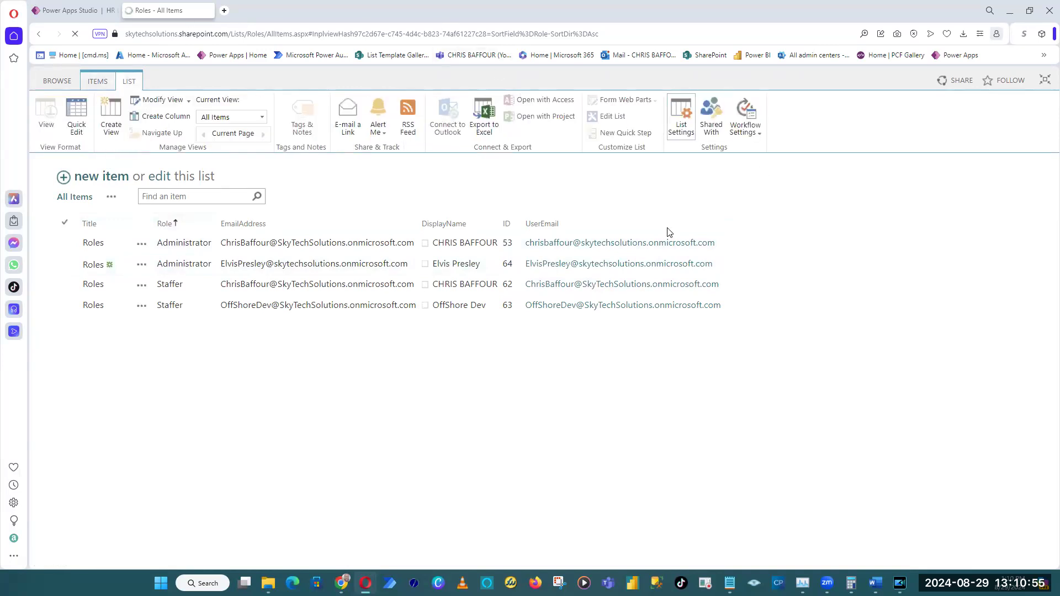
pyautogui.click(72, 455)
pyautogui.scroll(-3, 559, 424)
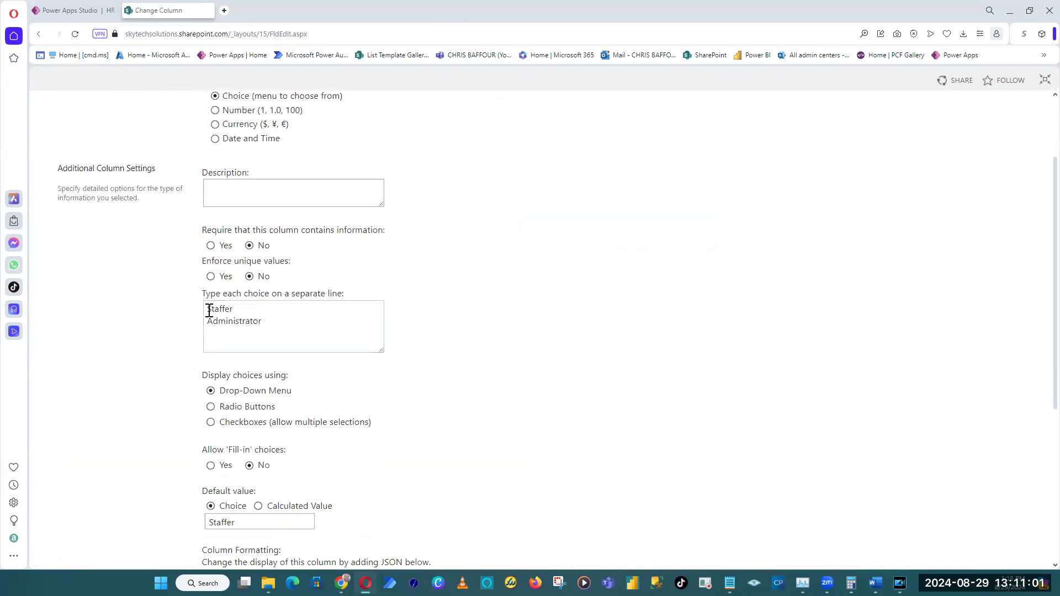
pyautogui.click(287, 335)
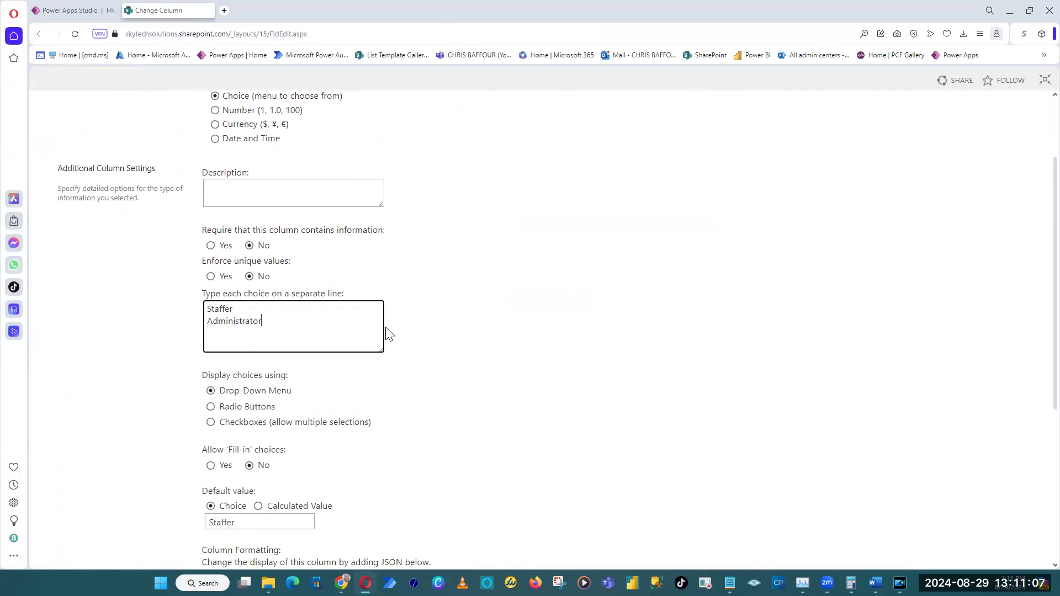
pyautogui.scroll(-3, 773, 436)
# Return to Power Apps Studio and set the AllowEmptySelection property of the Role drop-down in frmAddUser to true.
pyautogui.click(72, 10)
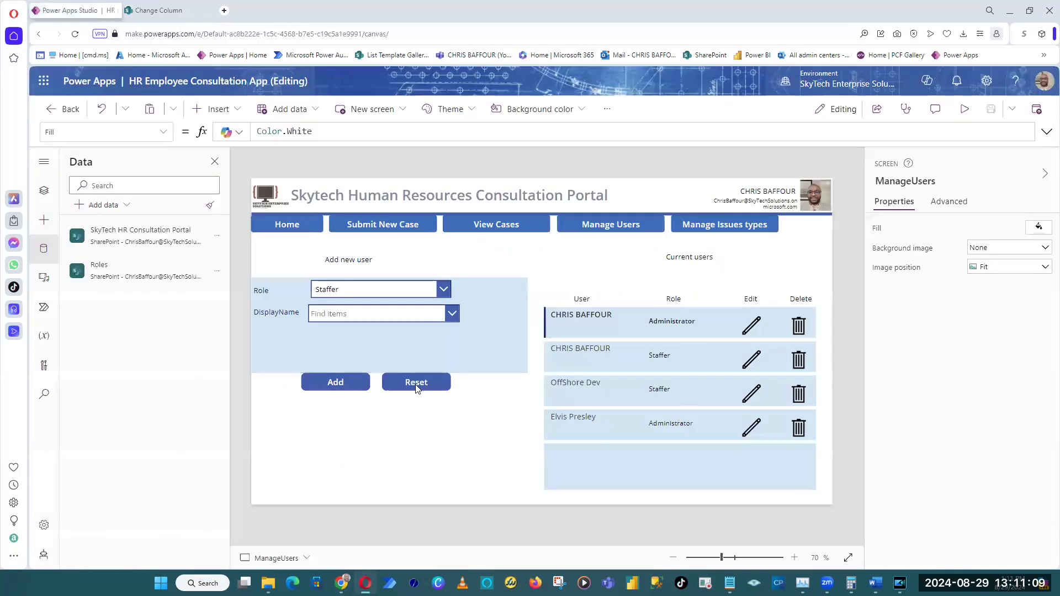
pyautogui.click(355, 295)
pyautogui.click(356, 292)
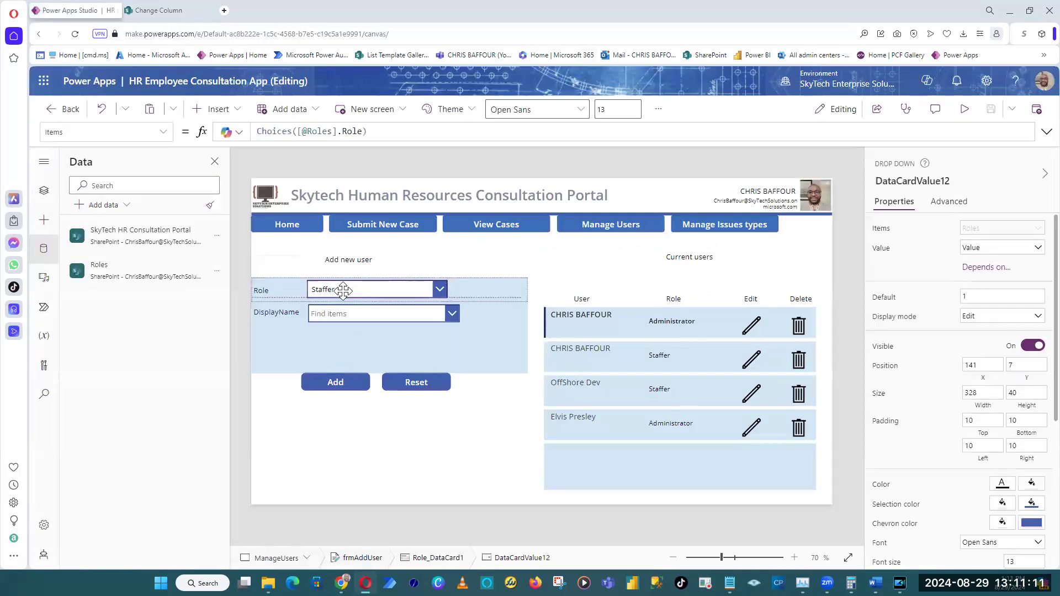
pyautogui.scroll(-5, 1003, 507)
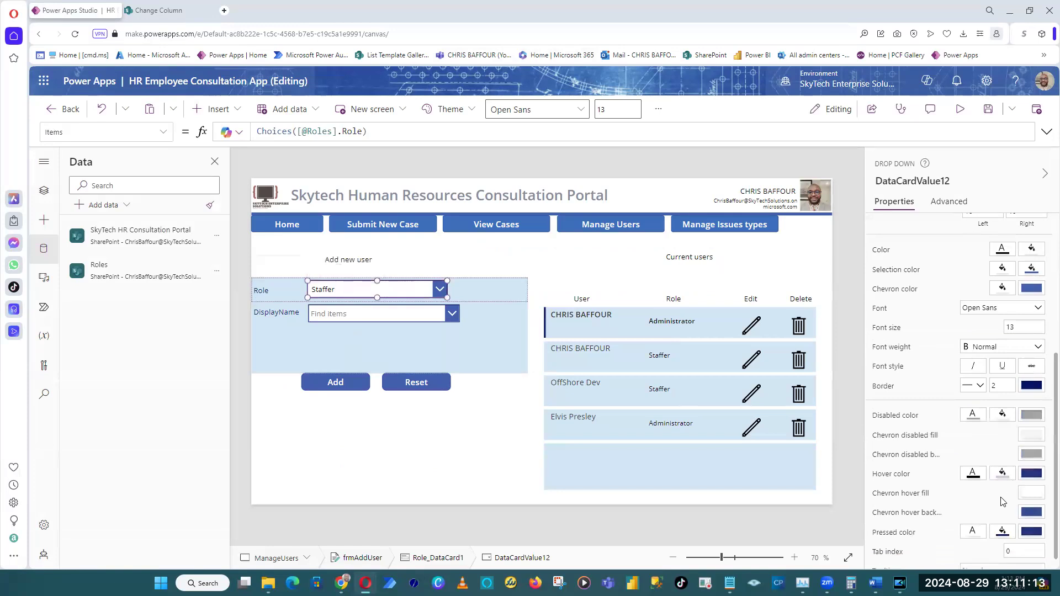
pyautogui.click(163, 131)
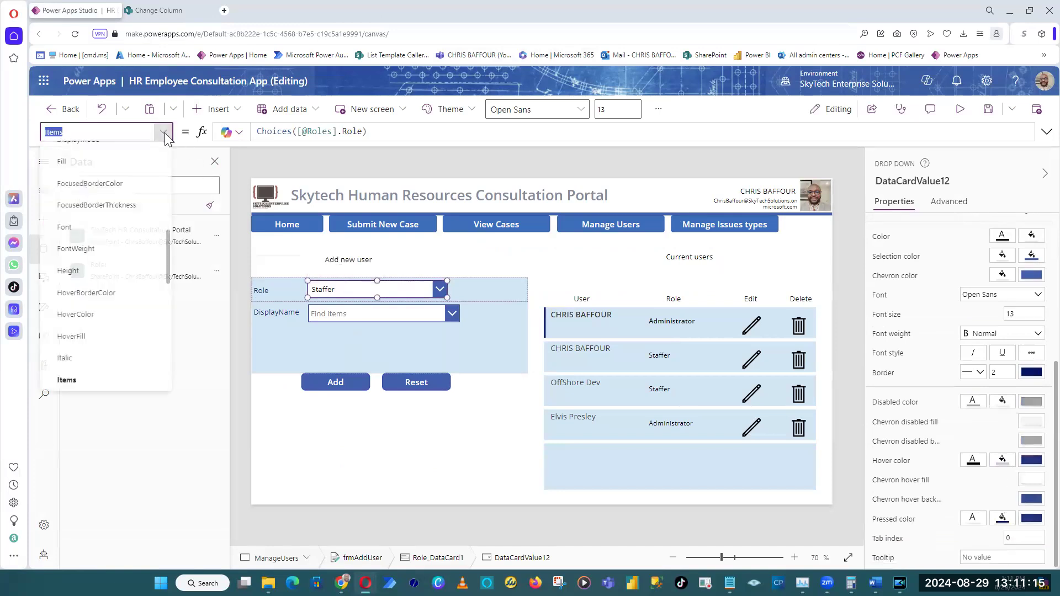
pyautogui.moveTo(168, 256); pyautogui.dragTo(162, 160)
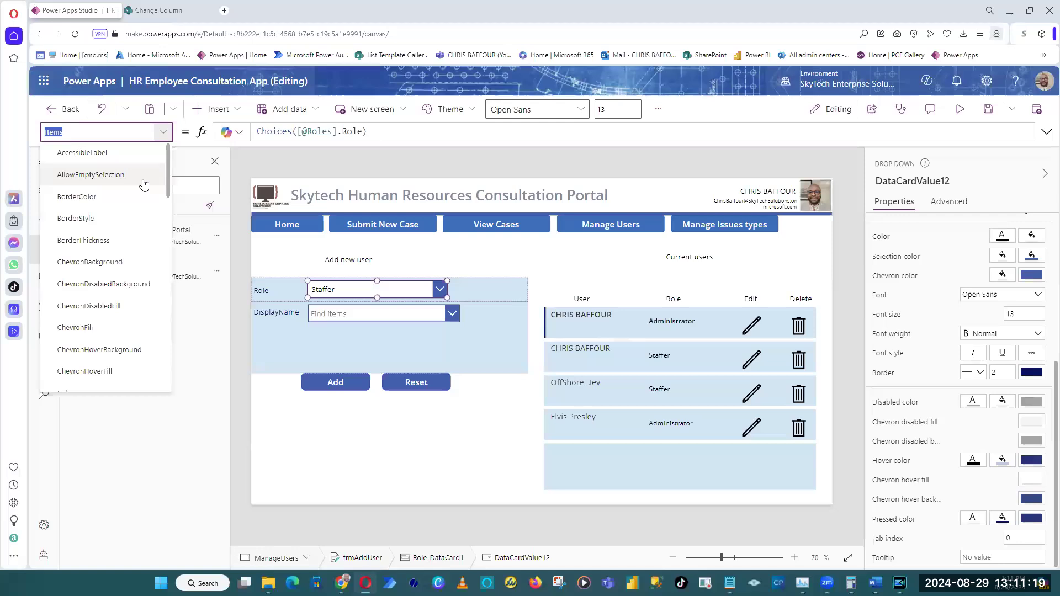
pyautogui.click(142, 180)
pyautogui.write('Yes')
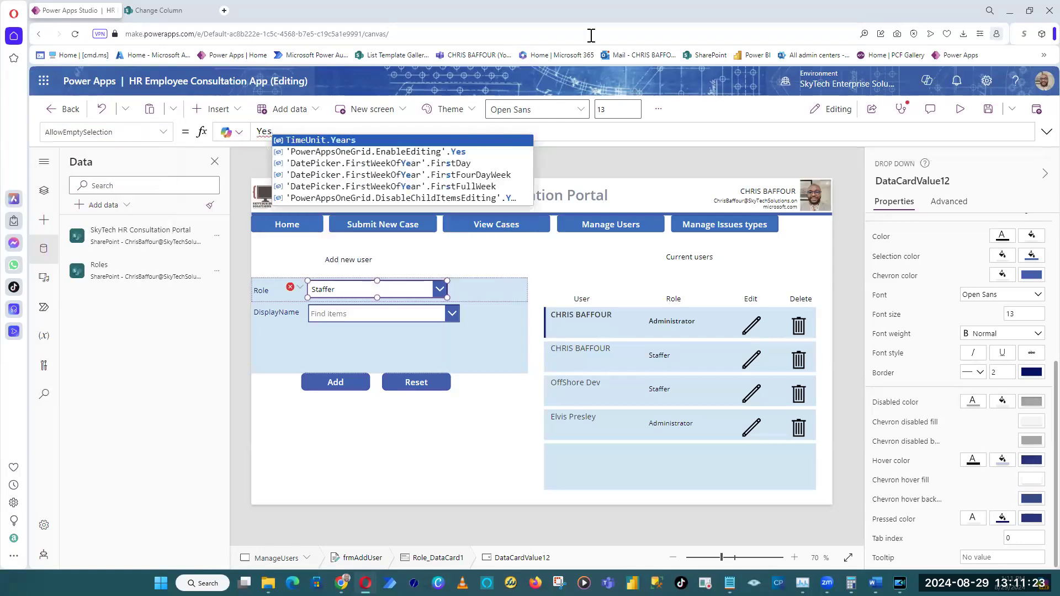
pyautogui.hotkey('ctrl', 'z')
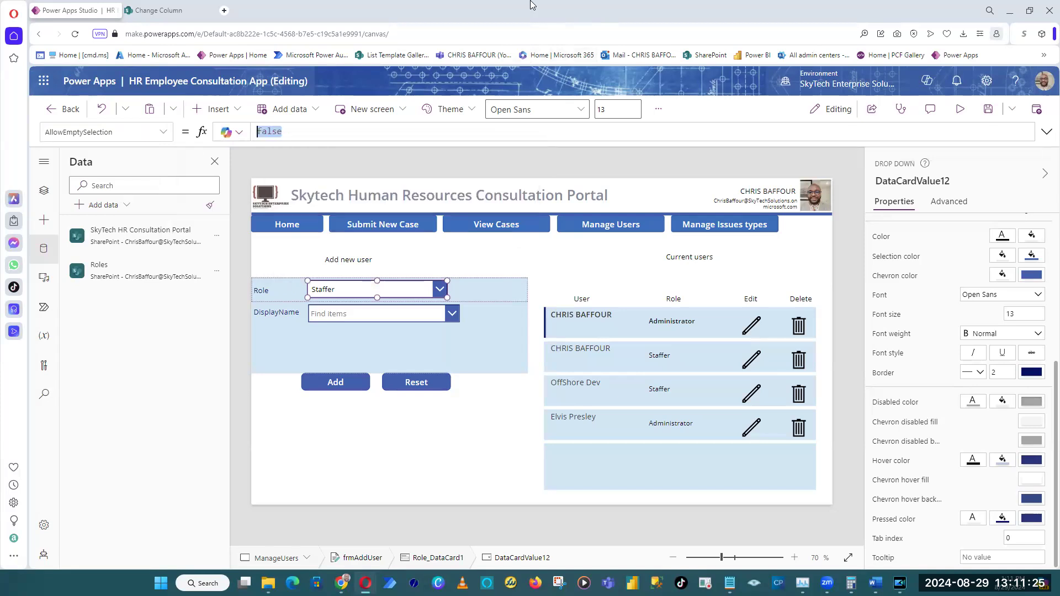
pyautogui.write('true')
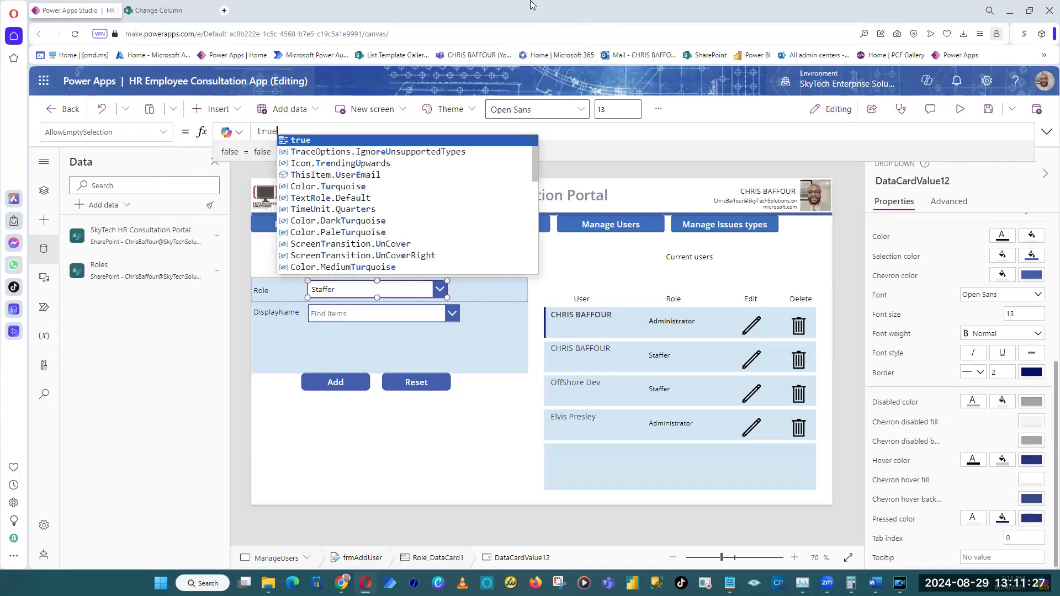
pyautogui.click(442, 140)
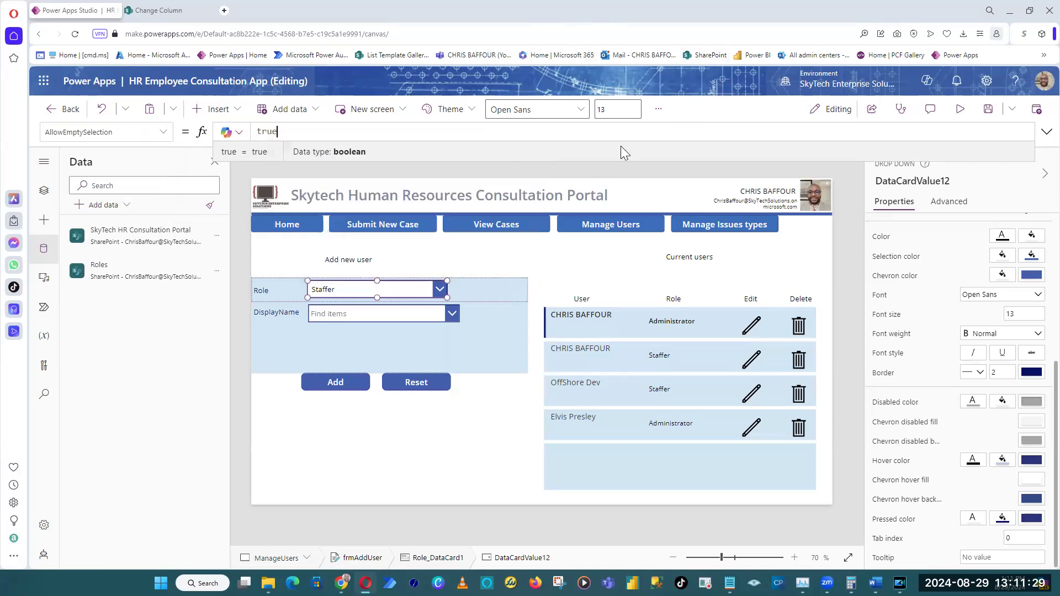
# Preview the app to check whether the Role drop-down starts with an empty selection.
pyautogui.click(960, 110)
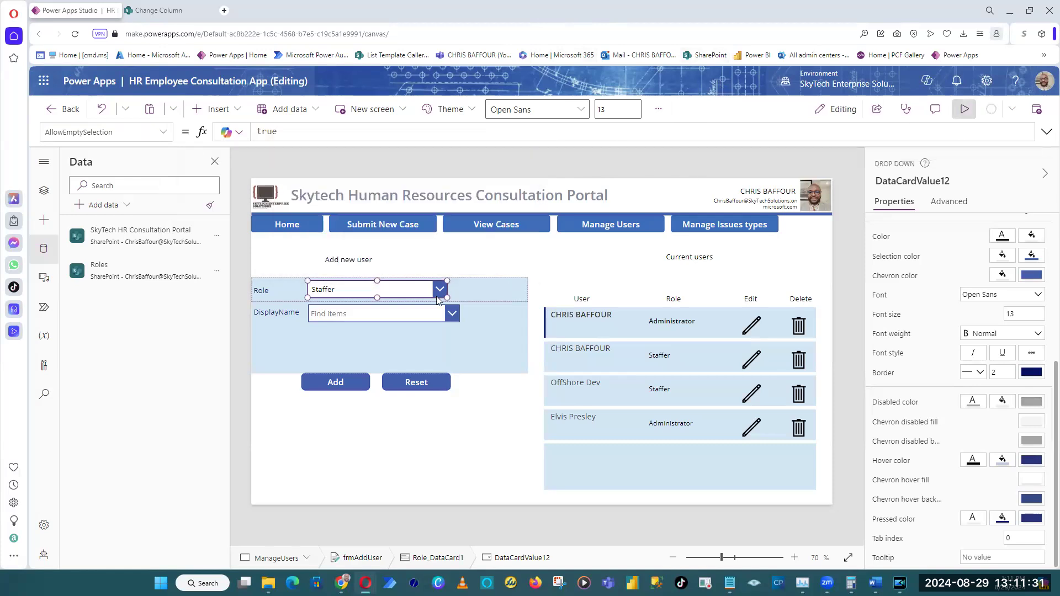
pyautogui.click(419, 270)
pyautogui.click(456, 262)
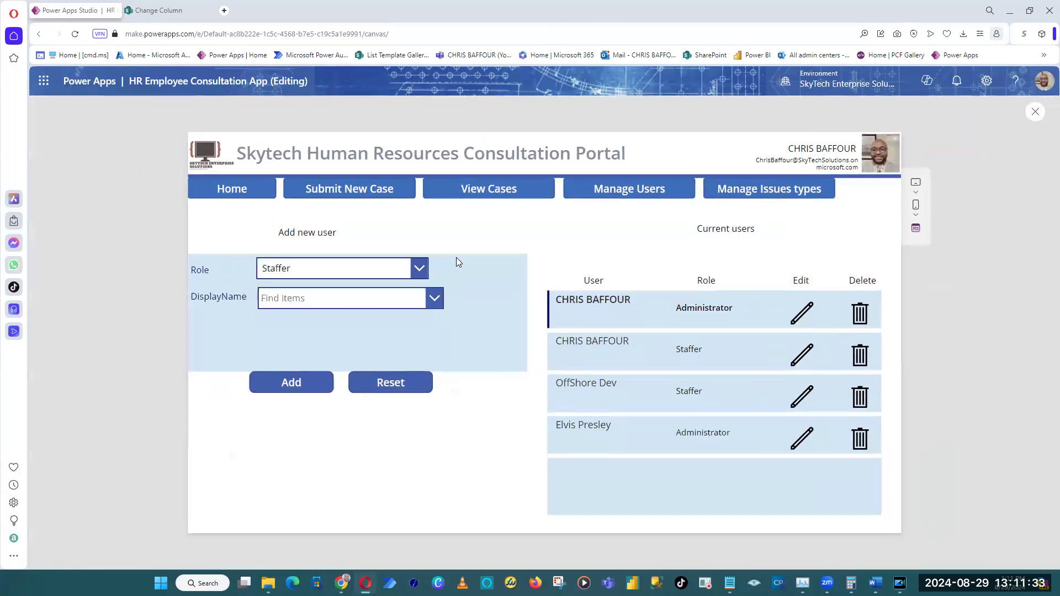
pyautogui.click(1035, 112)
# Select the Role drop-down in frmAddUser and look through its properties.
pyautogui.click(362, 293)
pyautogui.click(406, 292)
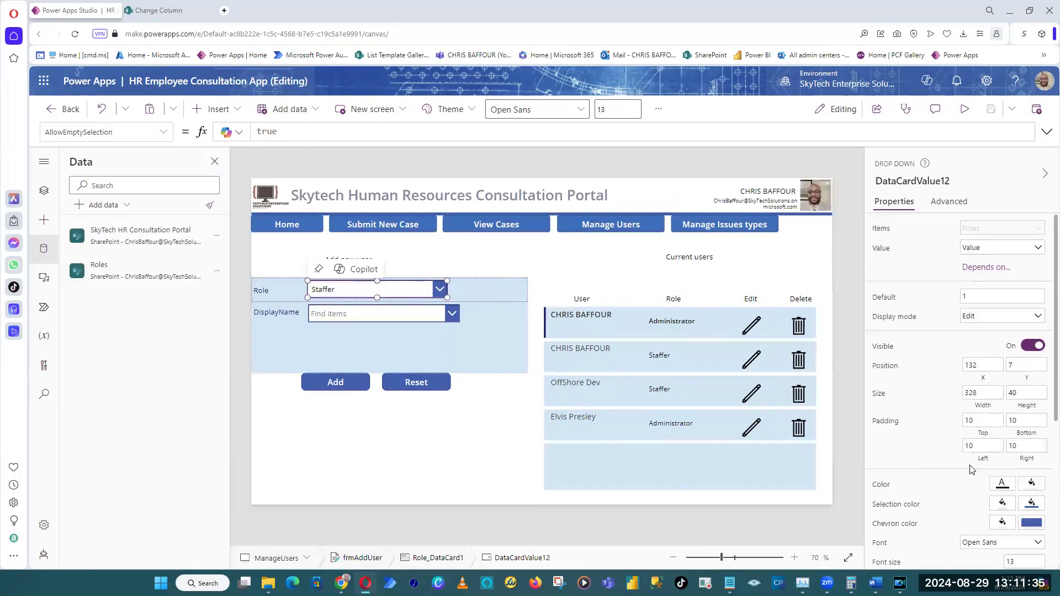
pyautogui.scroll(-5, 972, 469)
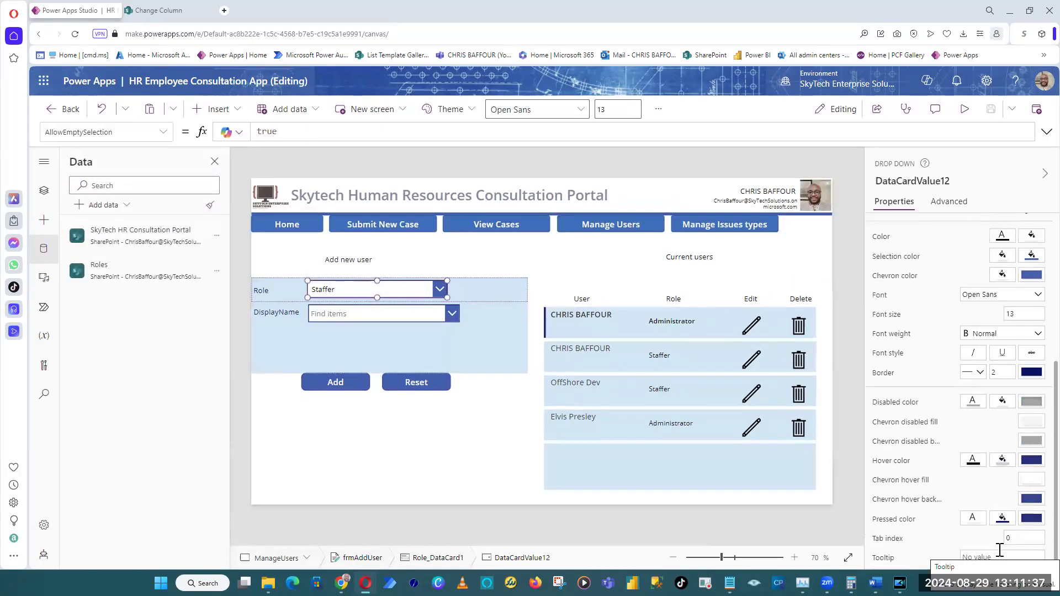
pyautogui.scroll(5, 952, 437)
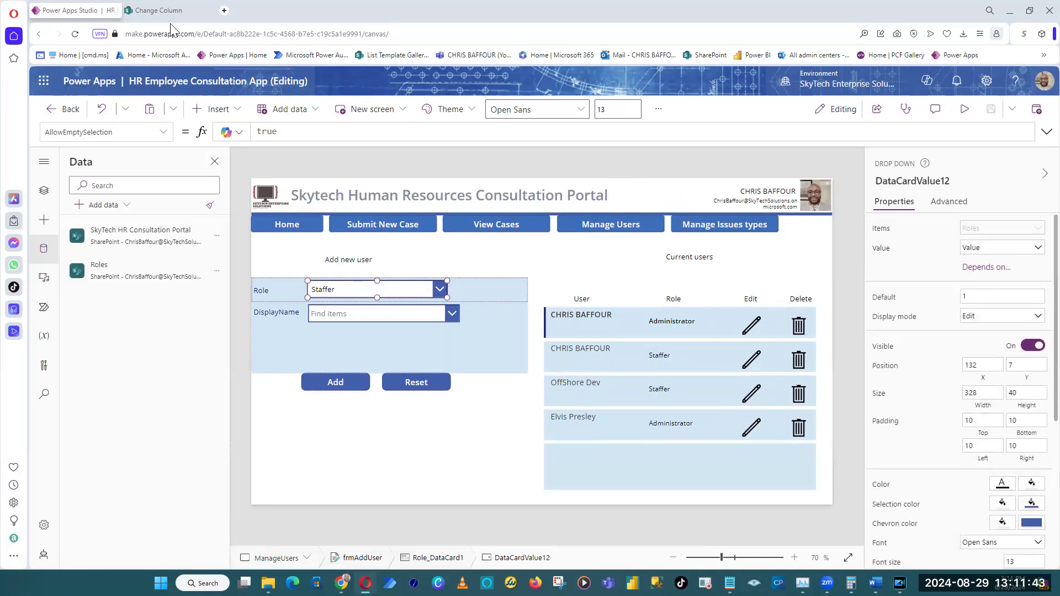
# Switch to the Role column settings in SharePoint, insert a blank line above the Staffer choice and save the column.
pyautogui.click(183, 11)
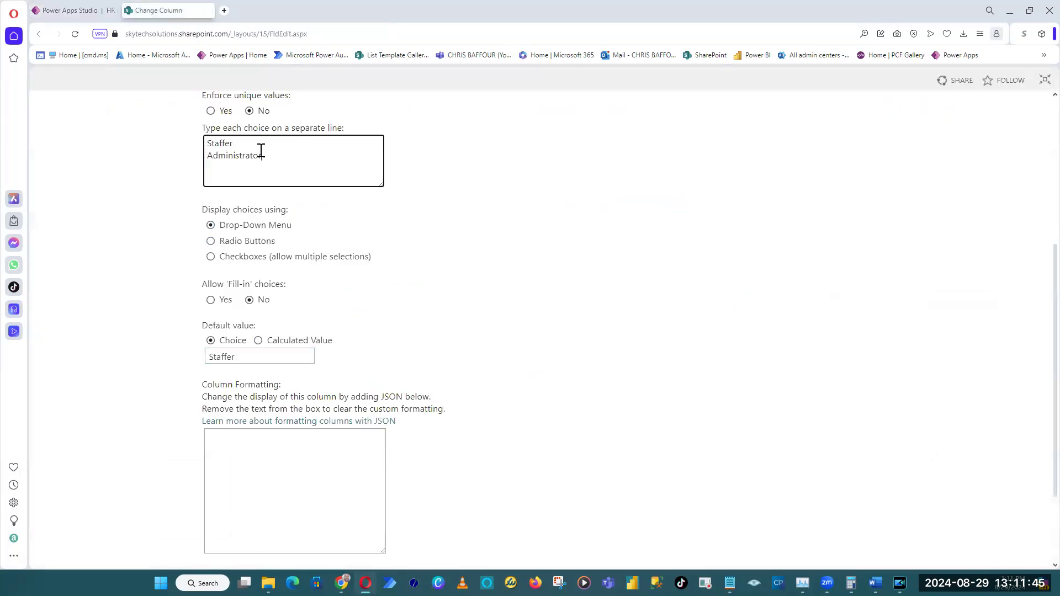
pyautogui.press('Return')
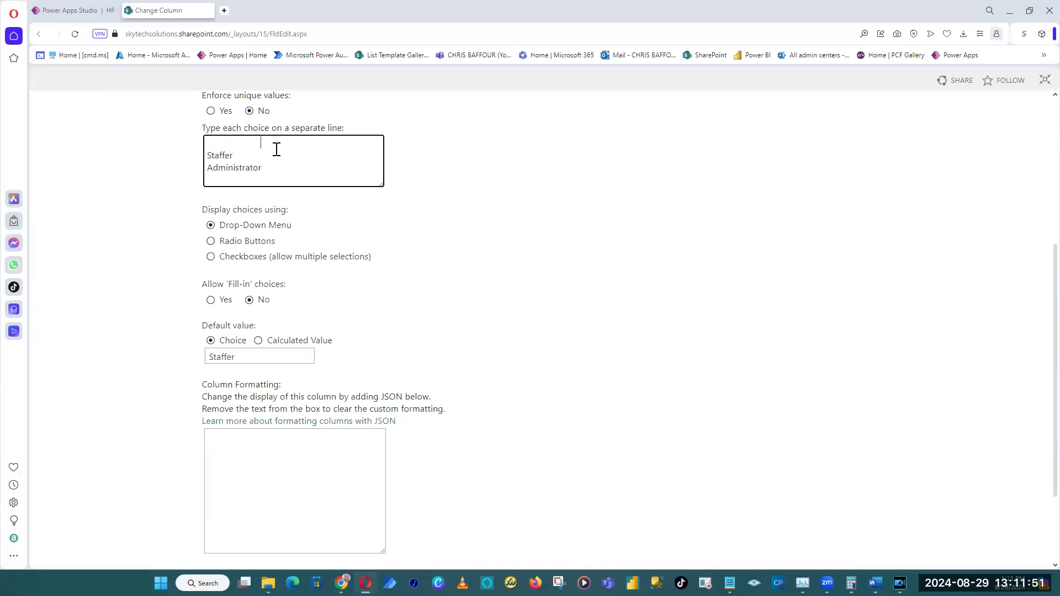
pyautogui.scroll(-2, 779, 358)
pyautogui.click(948, 498)
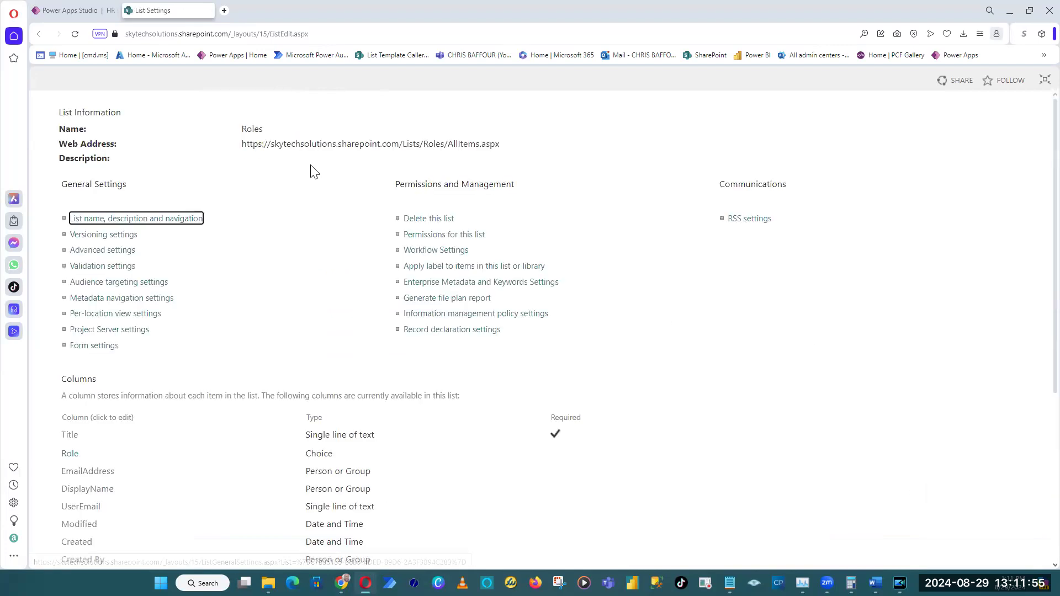
# Open the Roles list at its web address and check the Role choices in a new-item form, leaving without saving.
pyautogui.moveTo(525, 148); pyautogui.dragTo(239, 154)
pyautogui.hotkey('ctrl', 'c')
pyautogui.click(373, 41)
pyautogui.hotkey('ctrl', 'v')
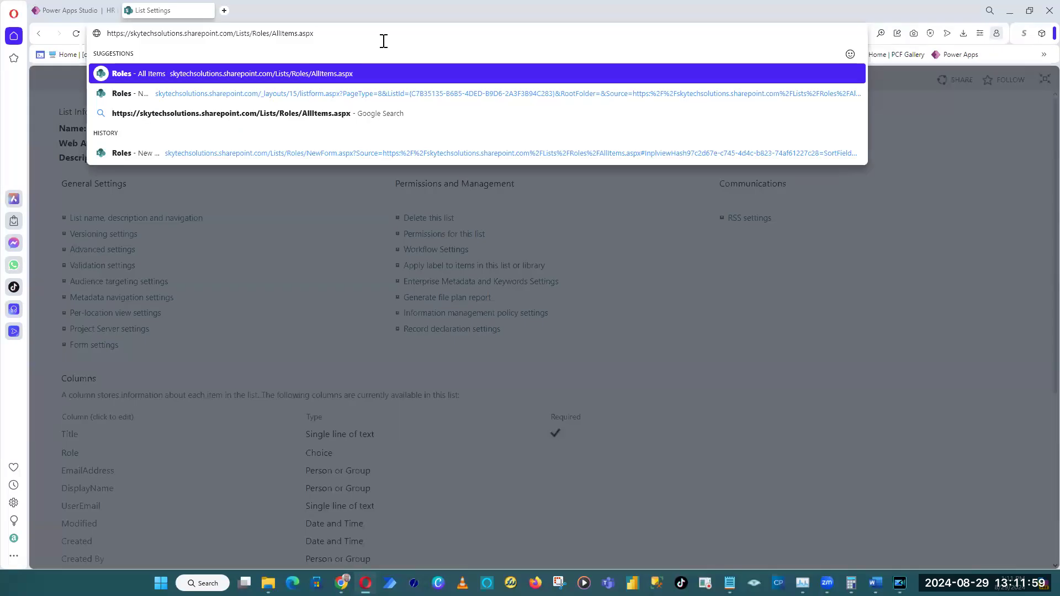
pyautogui.press('Return')
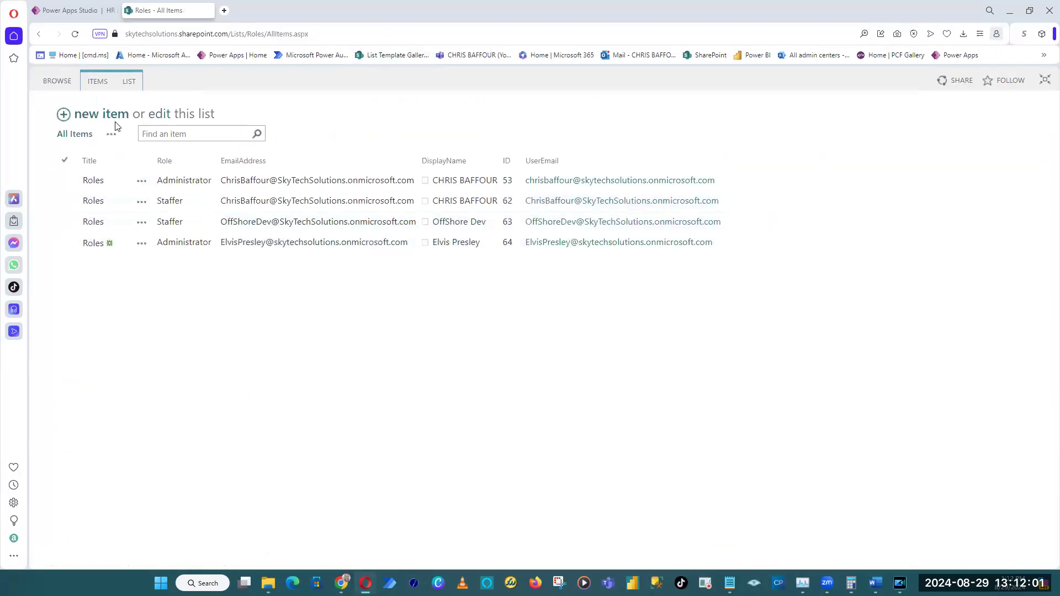
pyautogui.click(64, 117)
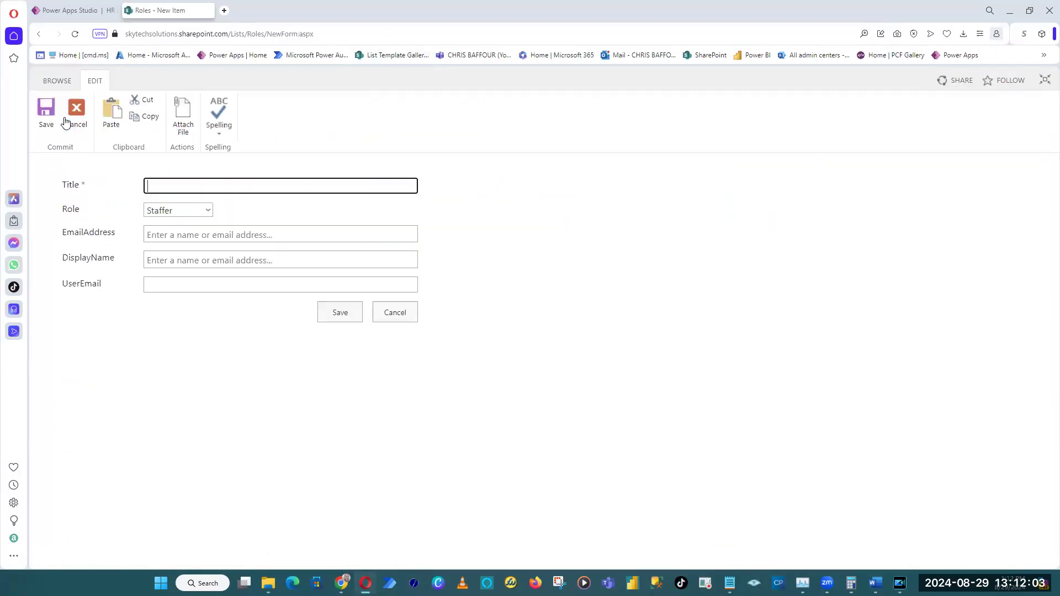
pyautogui.click(202, 212)
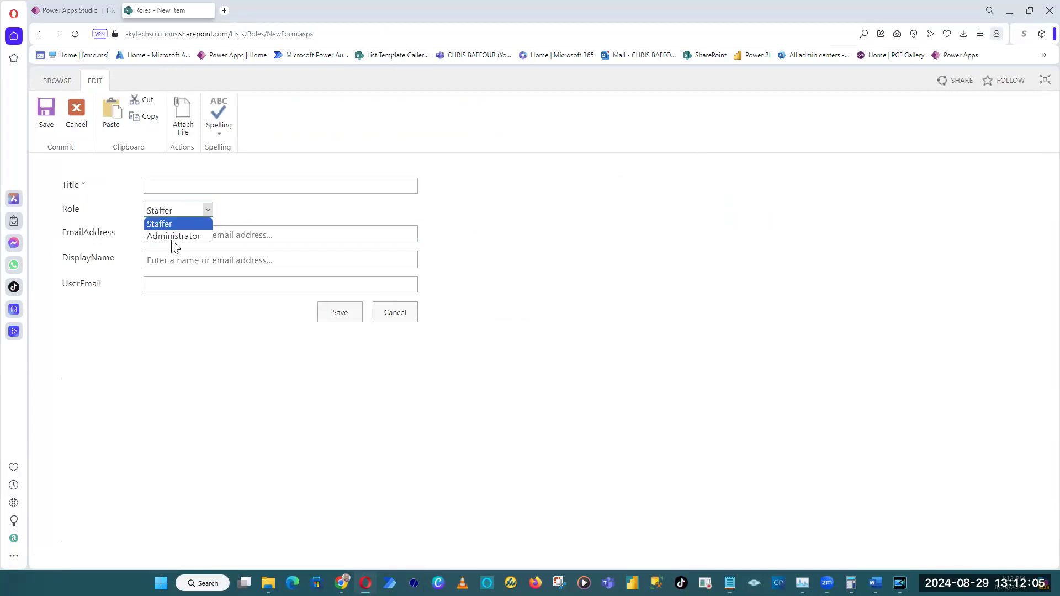
pyautogui.click(285, 224)
pyautogui.click(398, 312)
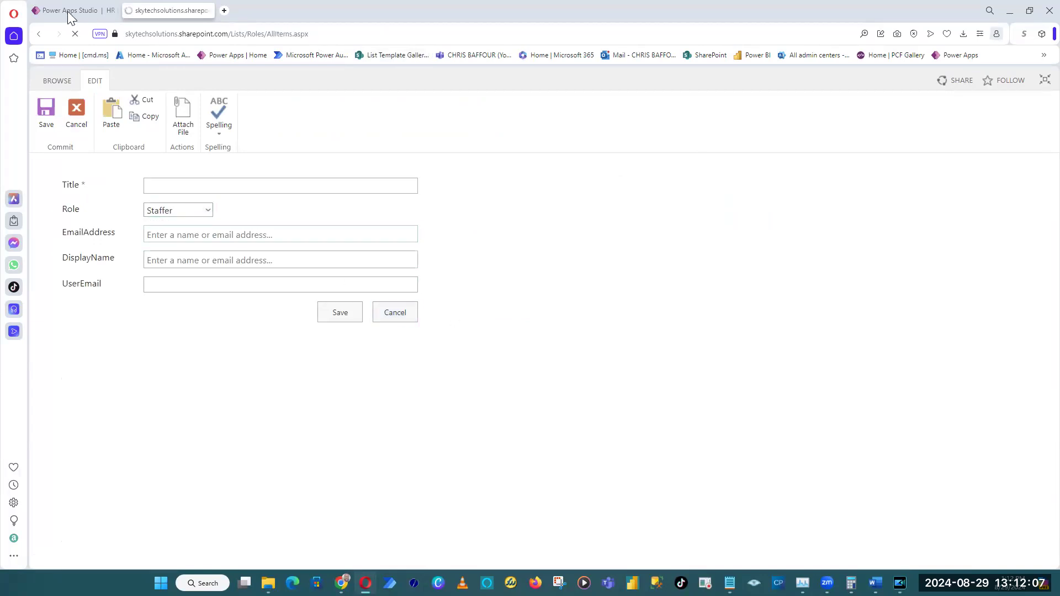
# Return to Power Apps Studio and refresh the Roles data source.
pyautogui.click(69, 10)
pyautogui.click(710, 170)
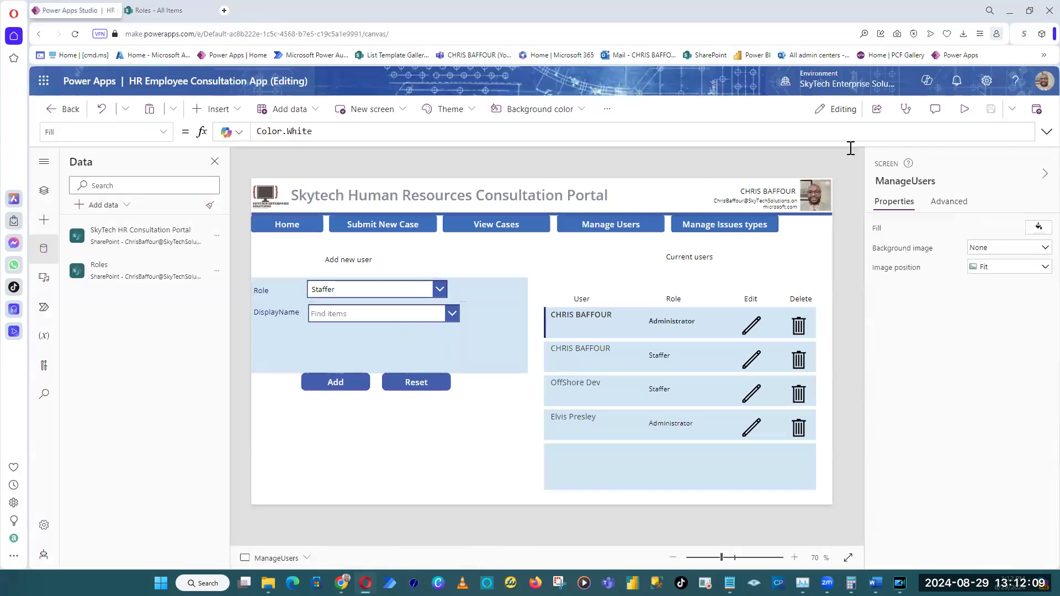
pyautogui.click(216, 270)
pyautogui.click(235, 293)
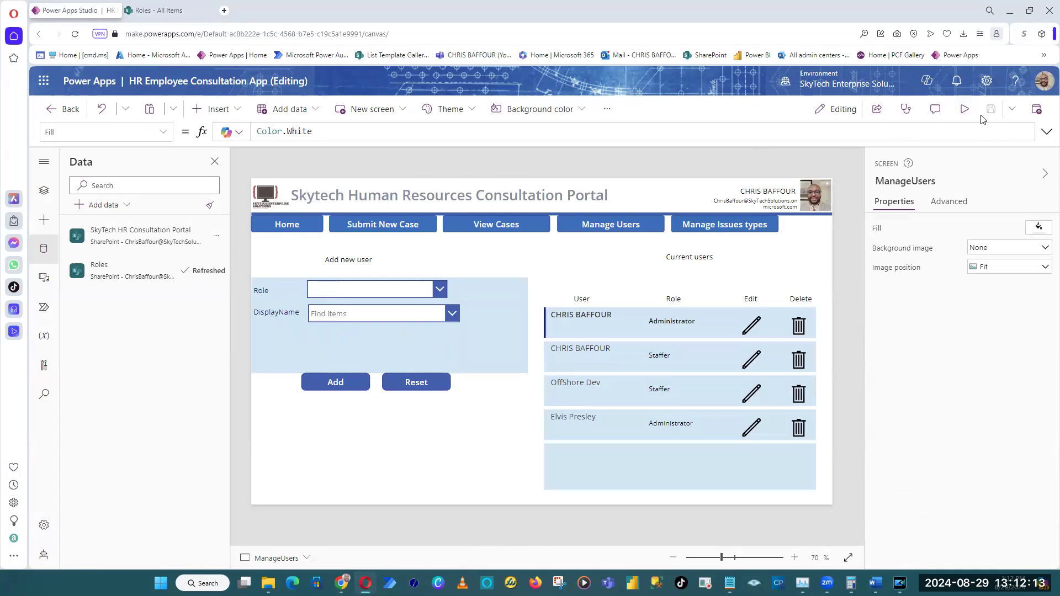
# Preview the app to check the Role drop-down's starting selection and options, and check its AllowEmptySelection formula in the editor.
pyautogui.click(965, 109)
pyautogui.click(424, 271)
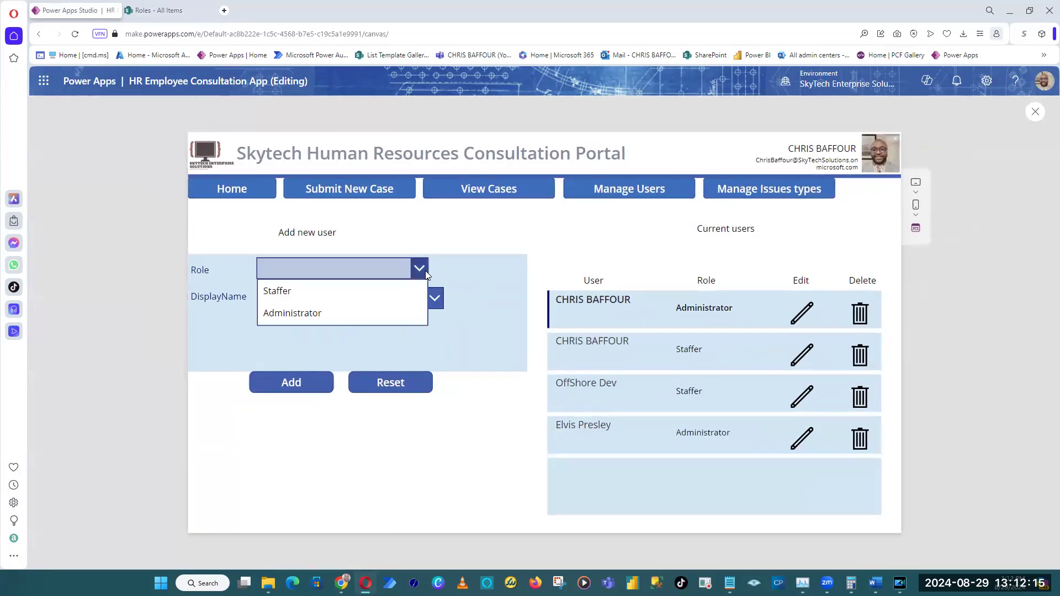
pyautogui.click(460, 253)
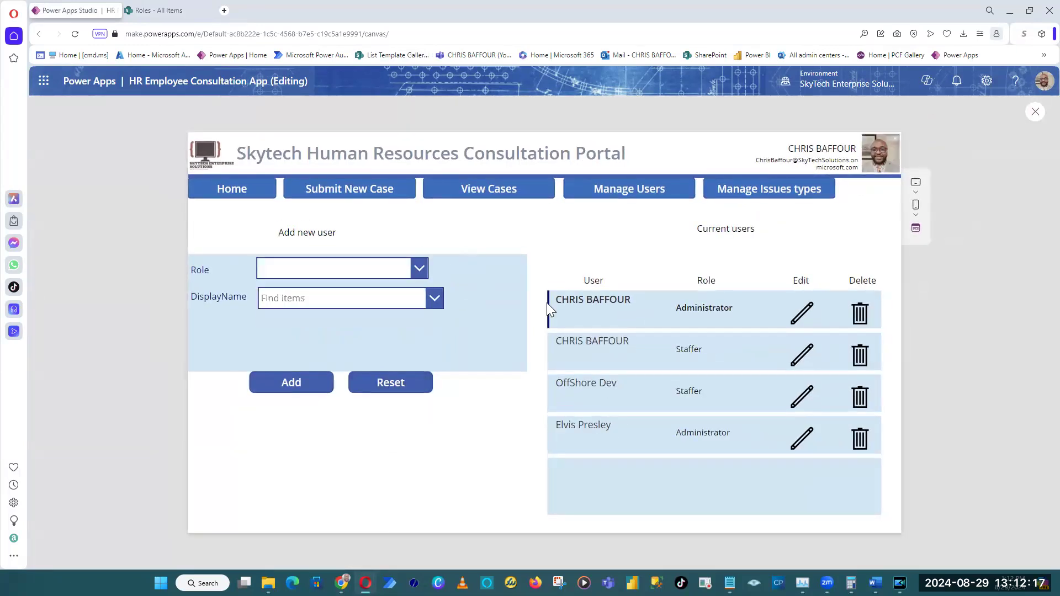
pyautogui.press('Escape')
pyautogui.click(346, 293)
pyautogui.click(346, 293)
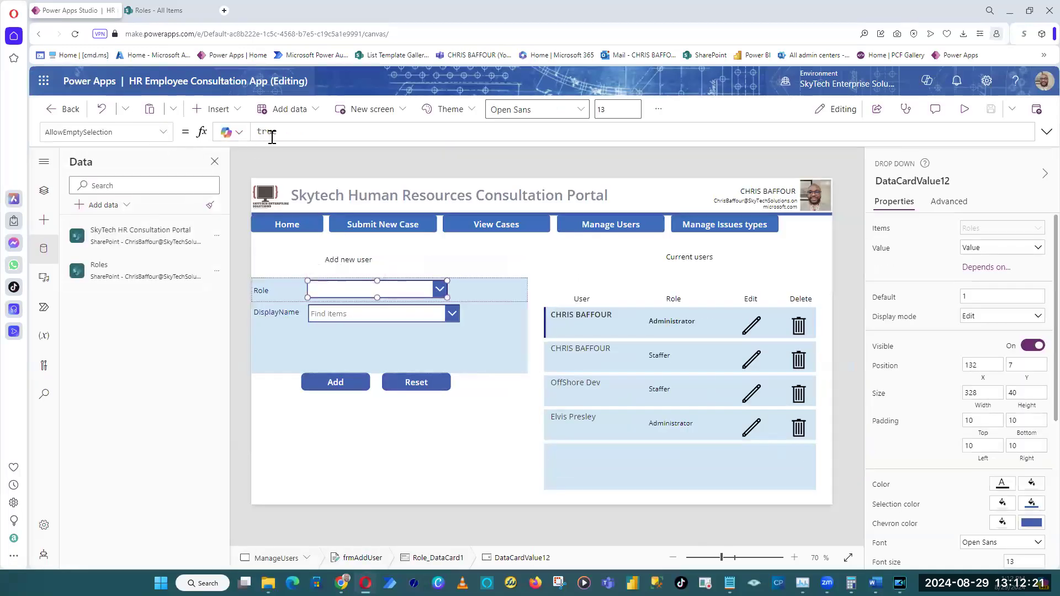
# Preview the app and test the Reset button after choosing the Administrator role and a display name in the add-user form.
pyautogui.click(962, 113)
pyautogui.click(337, 268)
pyautogui.click(315, 311)
pyautogui.click(333, 304)
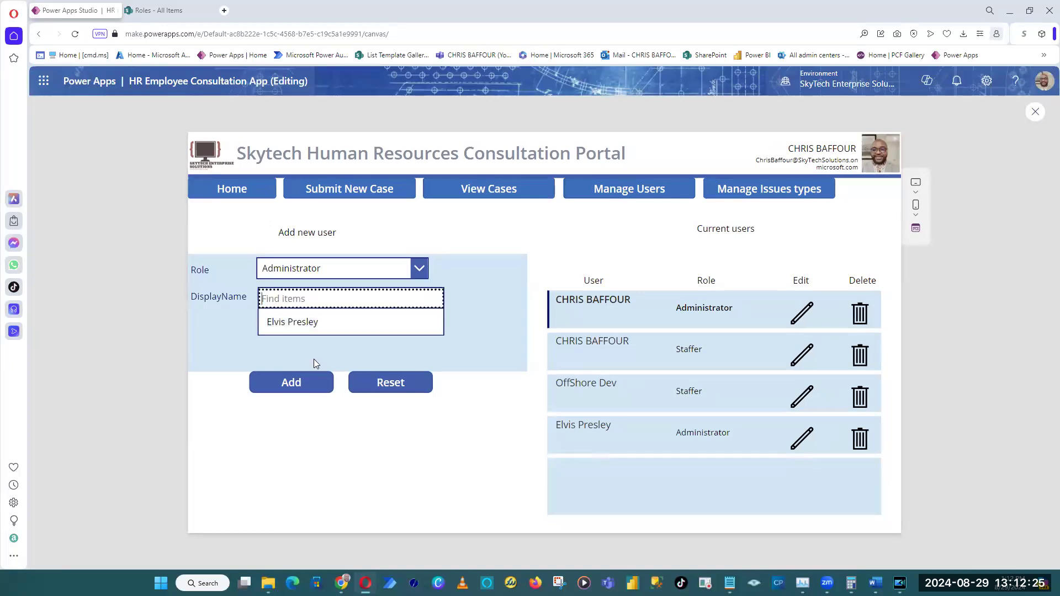
pyautogui.click(319, 323)
pyautogui.click(406, 391)
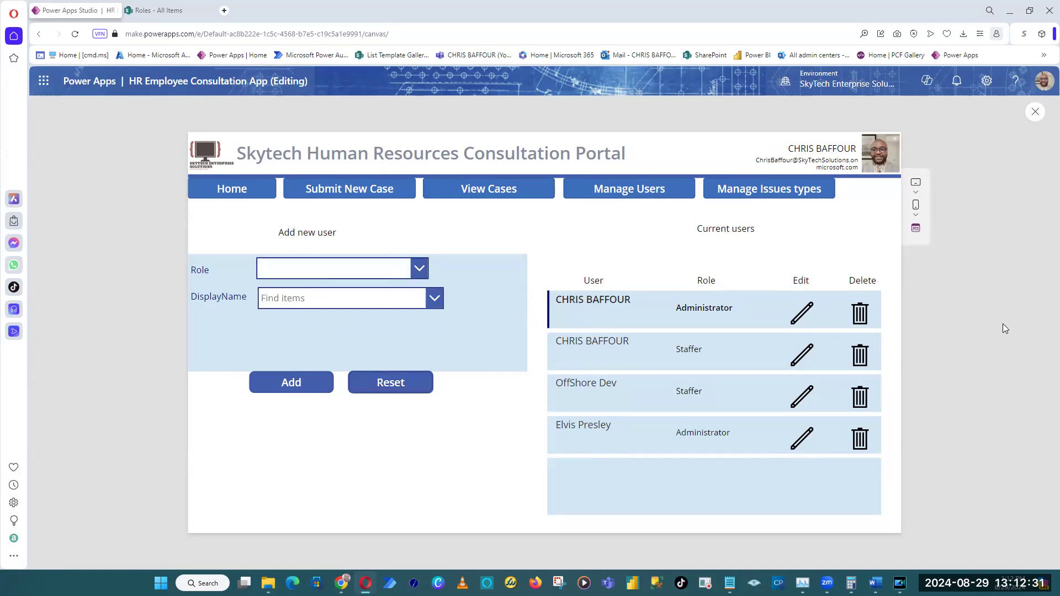
# Repeat the Reset test with the Administrator role and a display name, and recheck the Role drop-down in the editor.
pyautogui.click(386, 270)
pyautogui.click(354, 317)
pyautogui.click(334, 301)
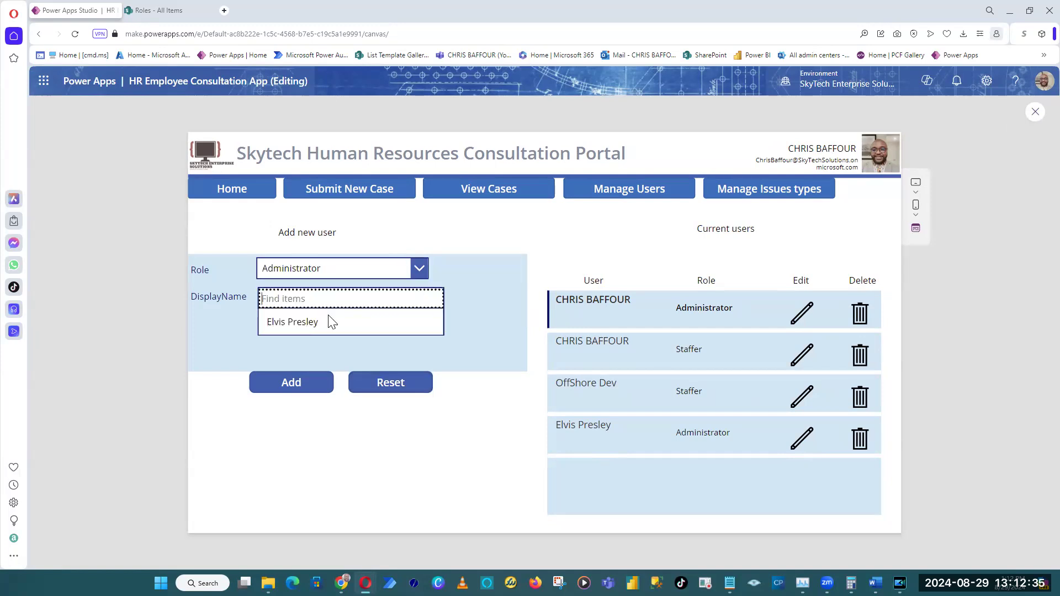
pyautogui.click(293, 326)
pyautogui.click(392, 383)
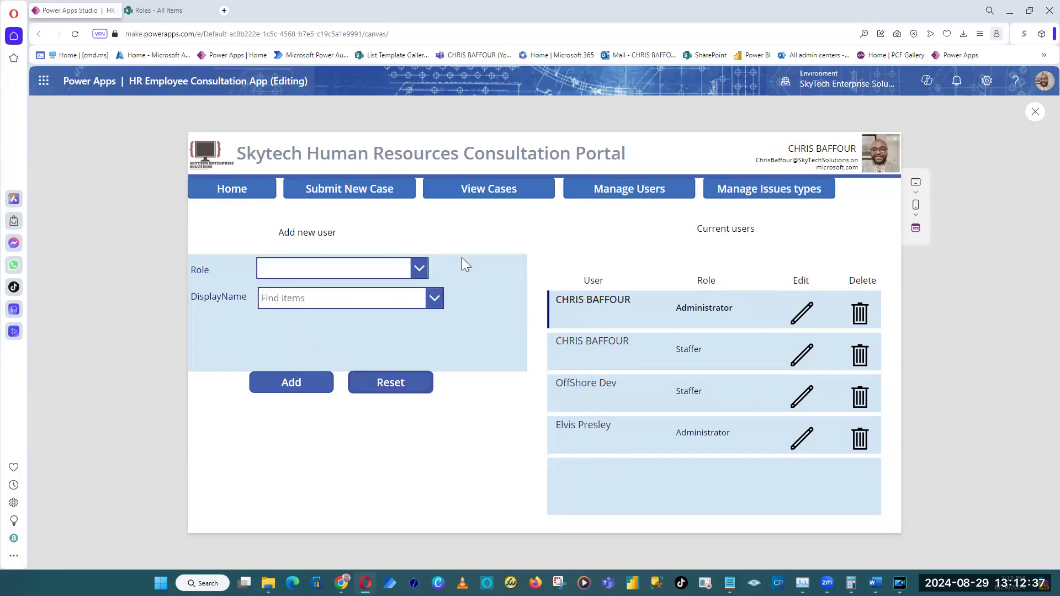
pyautogui.press('Escape')
pyautogui.click(339, 291)
pyautogui.click(425, 295)
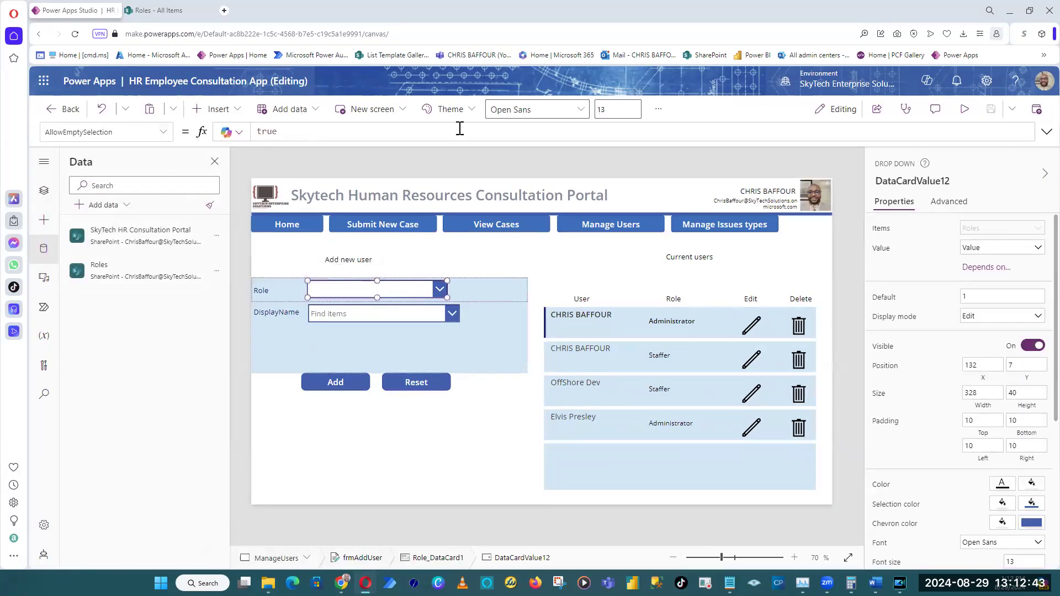
pyautogui.click(291, 449)
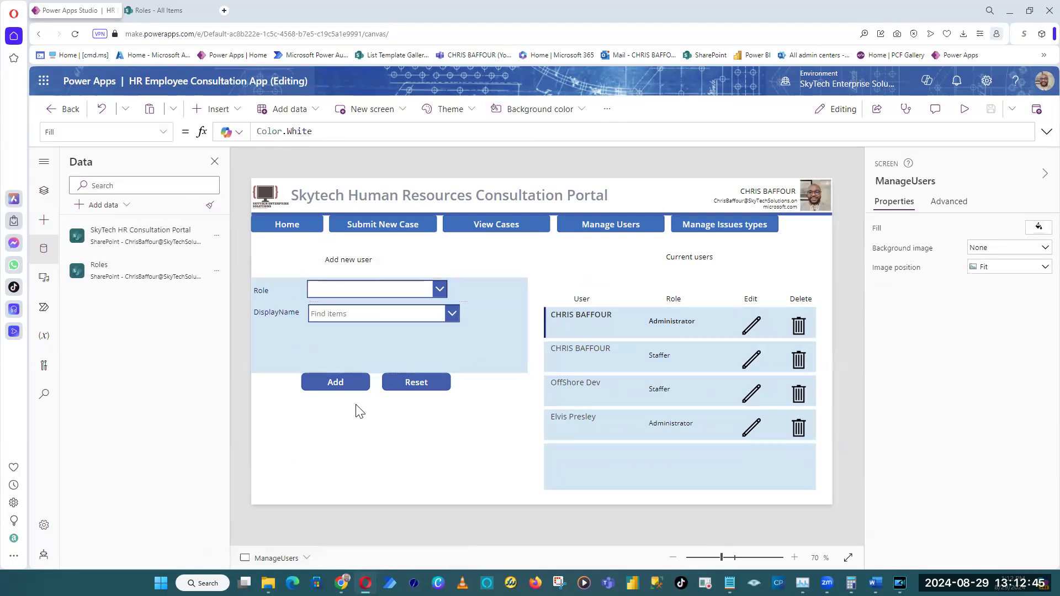
# Shorten frmAddUser to a height of about 136 and move the Add and Reset buttons up beneath it.
pyautogui.click(472, 364)
pyautogui.moveTo(389, 372); pyautogui.dragTo(386, 338)
pyautogui.moveTo(350, 377); pyautogui.dragTo(337, 355)
pyautogui.moveTo(408, 386); pyautogui.dragTo(418, 361)
pyautogui.click(346, 363)
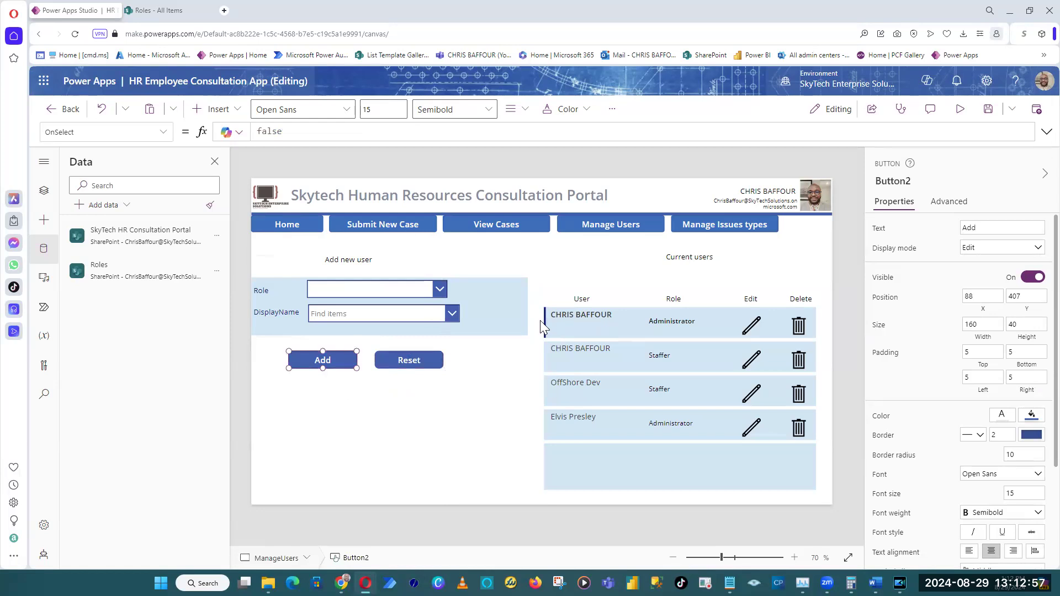
# Review the fields of the SharePoint Roles new-item form, cancel it and return to Power Apps Studio.
pyautogui.click(397, 289)
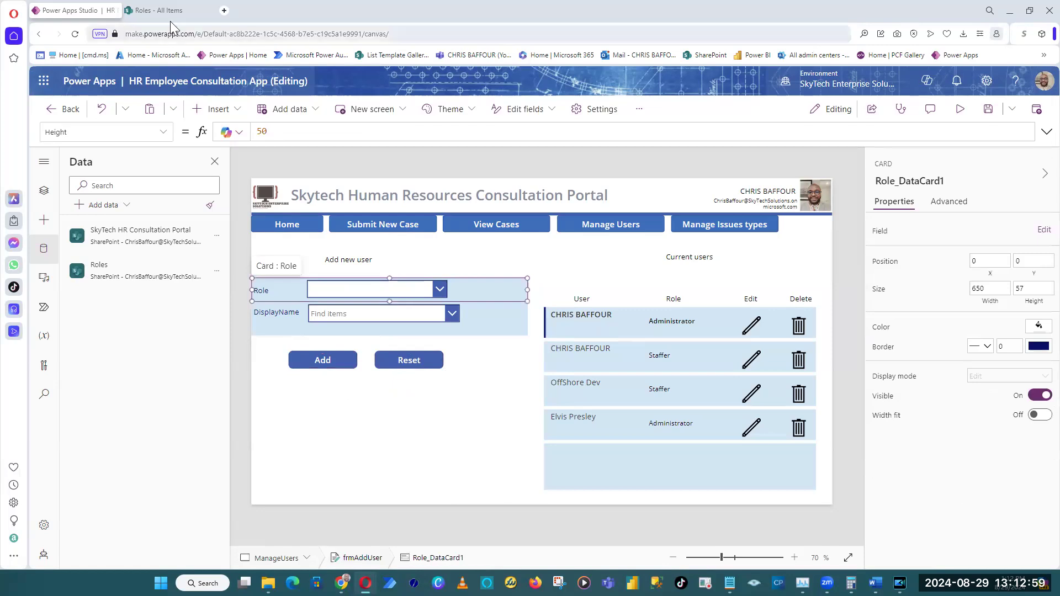
pyautogui.click(158, 10)
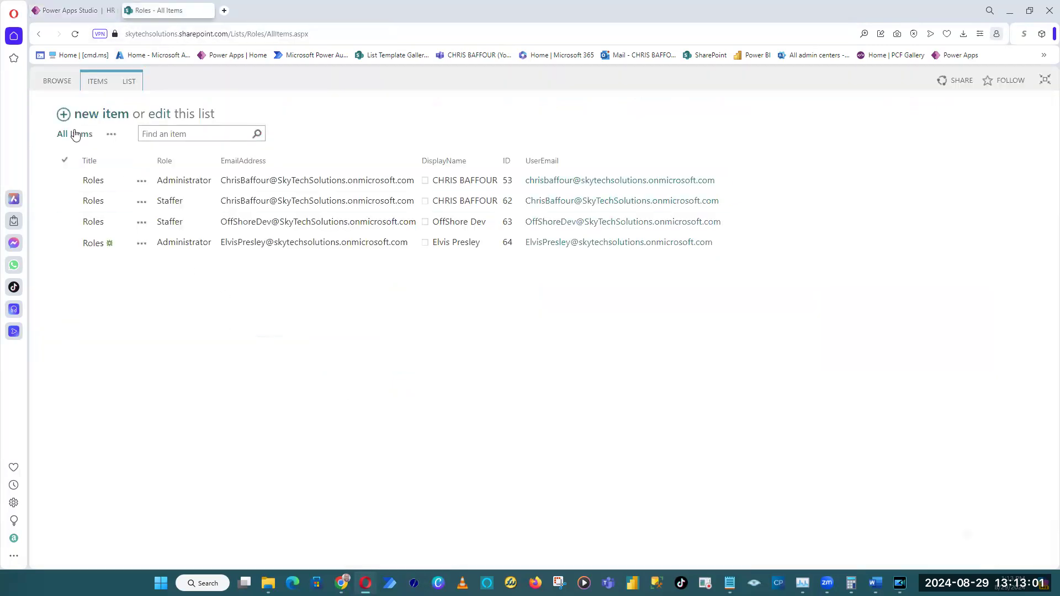
pyautogui.click(64, 116)
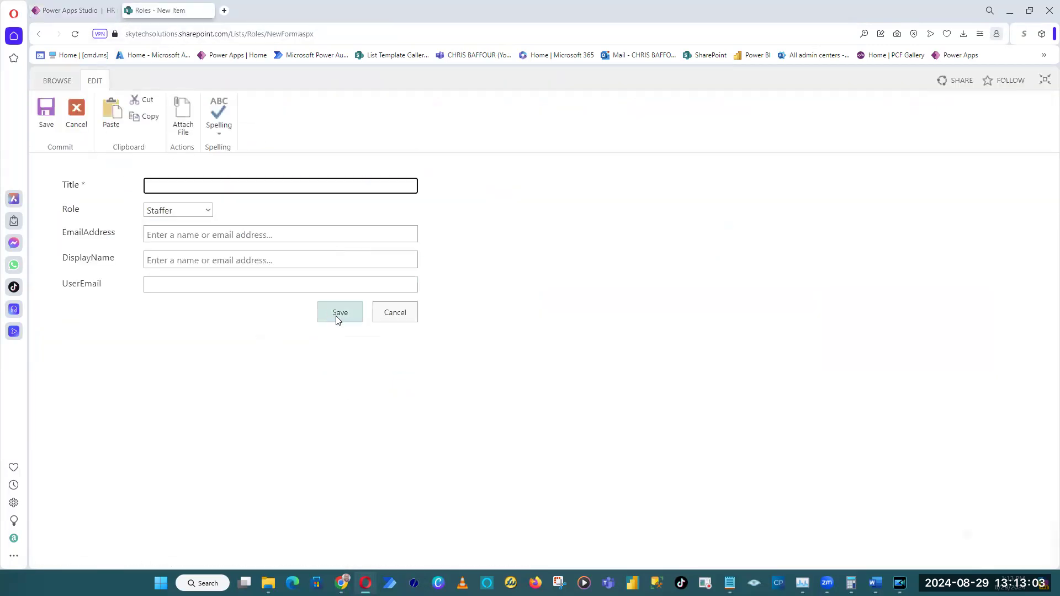
pyautogui.click(386, 313)
pyautogui.click(77, 11)
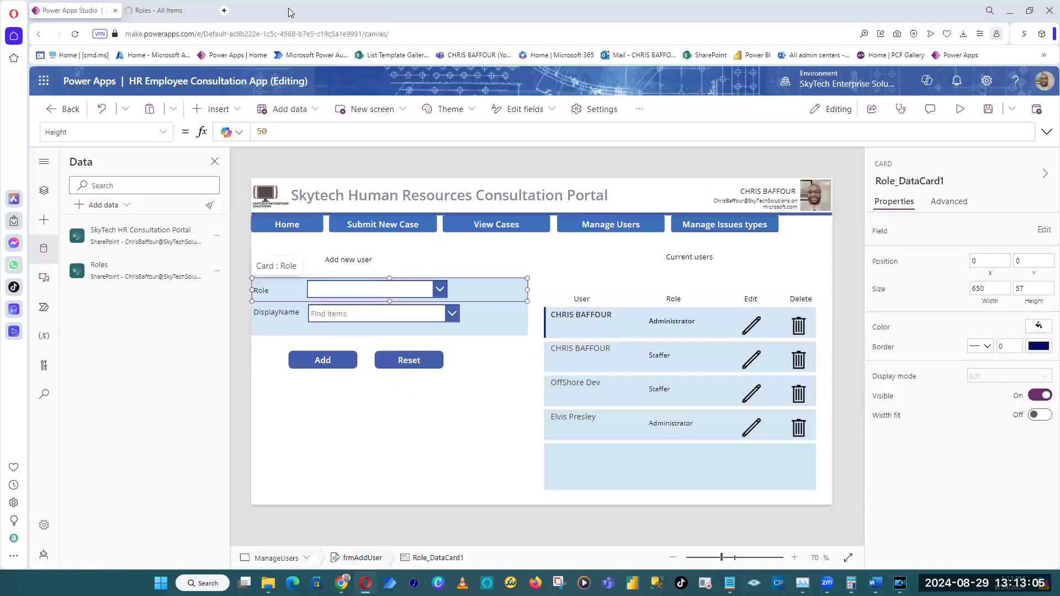
# Change the text of the Add button below the form to "Add User".
pyautogui.click(265, 378)
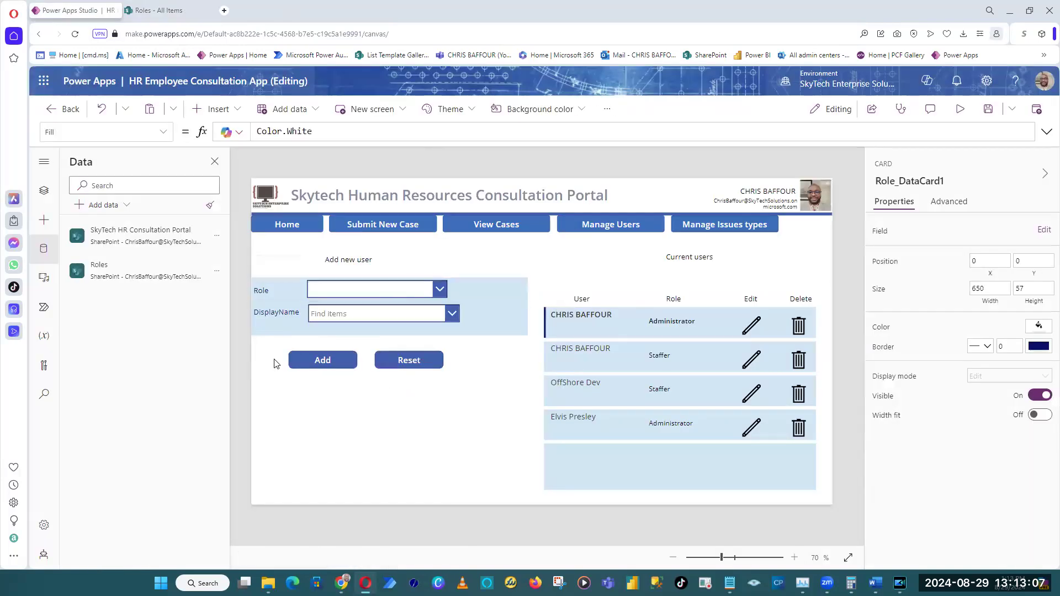
pyautogui.click(342, 360)
pyautogui.click(993, 231)
pyautogui.write('User')
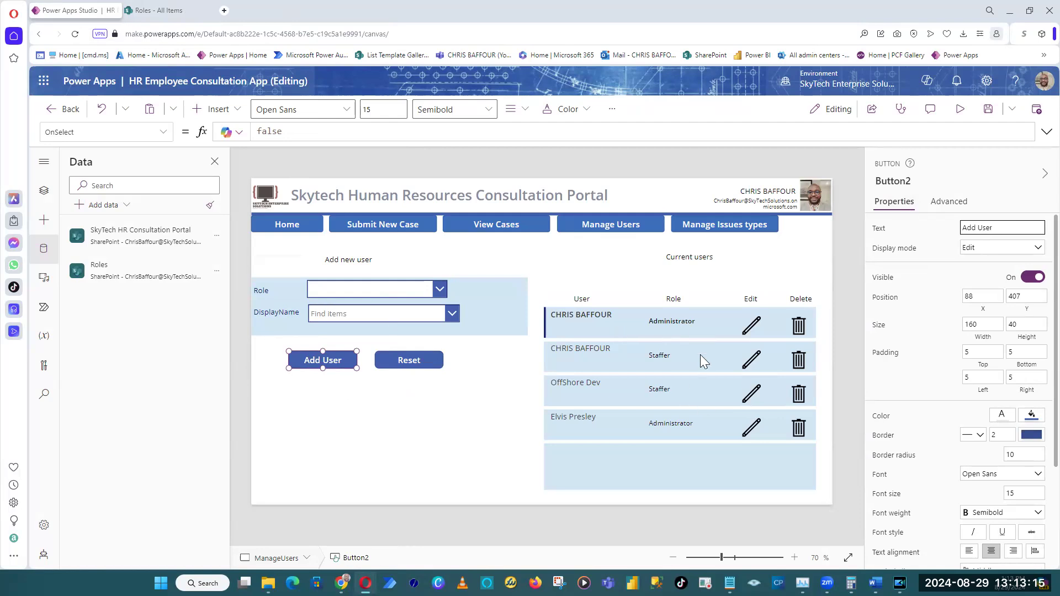
# Look over the SharePoint Roles list, and back in Power Apps Studio check the name and properties of the add-user form.
pyautogui.click(155, 10)
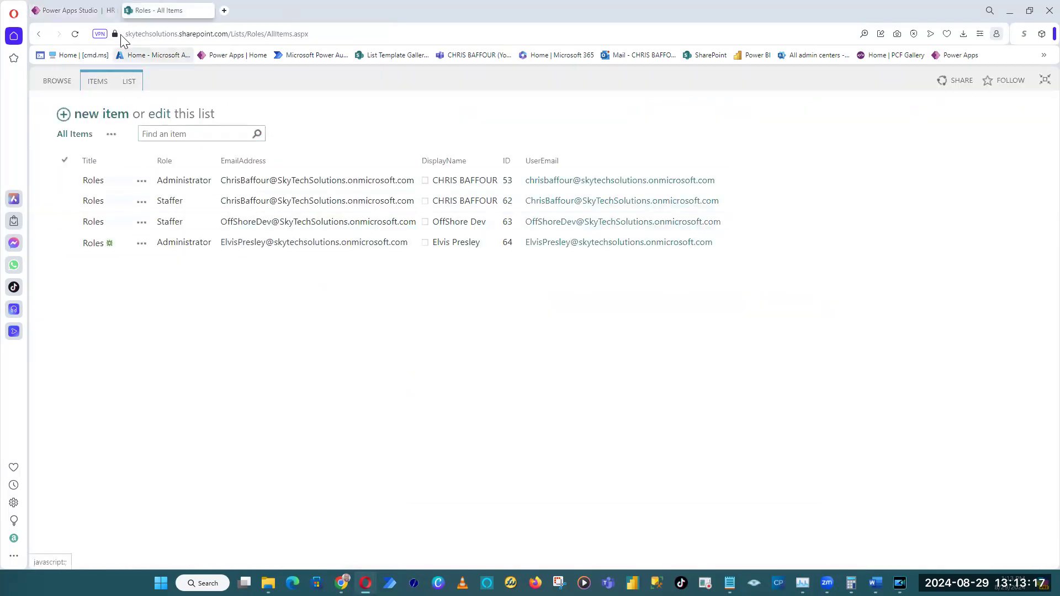
pyautogui.click(44, 9)
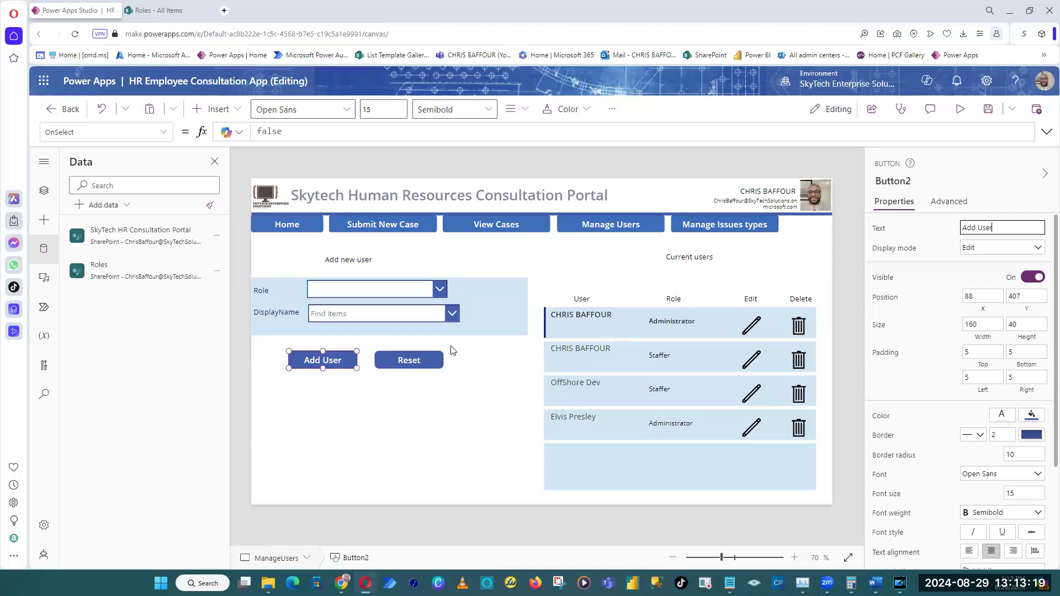
pyautogui.click(493, 319)
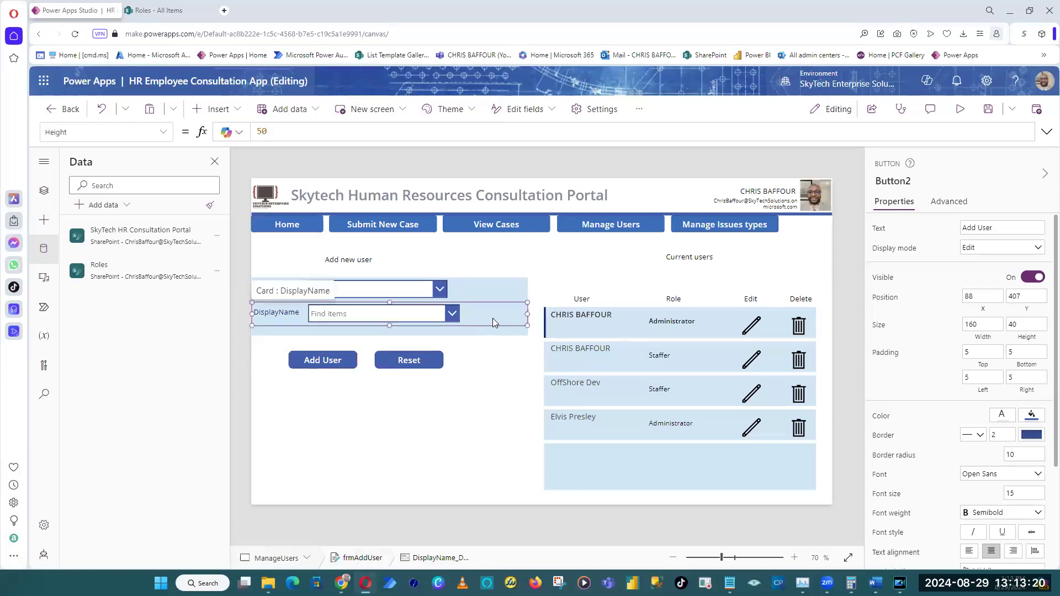
pyautogui.click(488, 285)
pyautogui.click(528, 336)
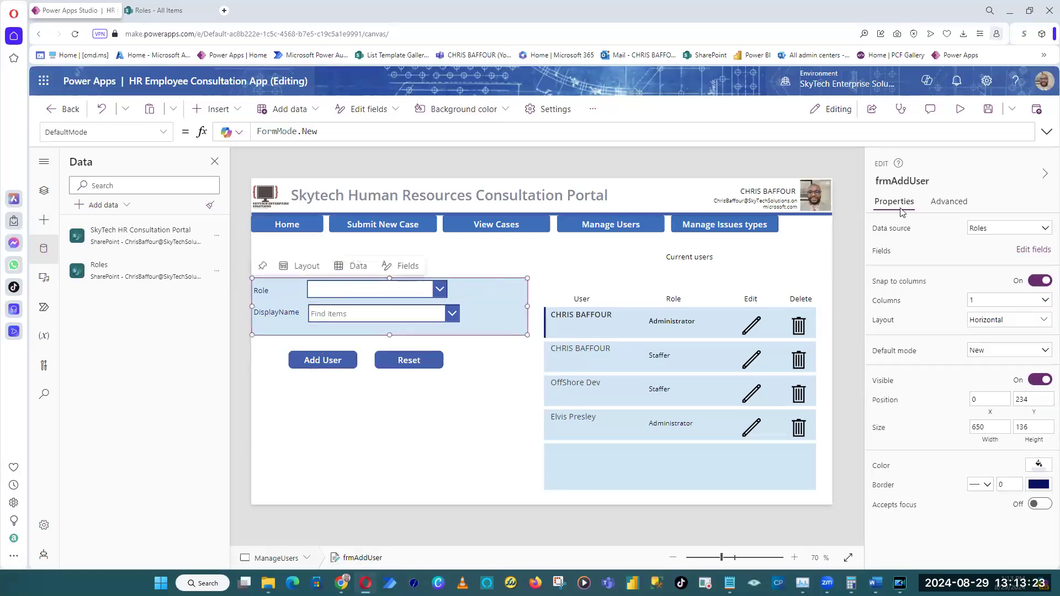
pyautogui.click(900, 182)
pyautogui.click(242, 439)
# Set the Add User button's OnSelect formula to SubmitForm(frmAddUser) and save the app.
pyautogui.click(323, 360)
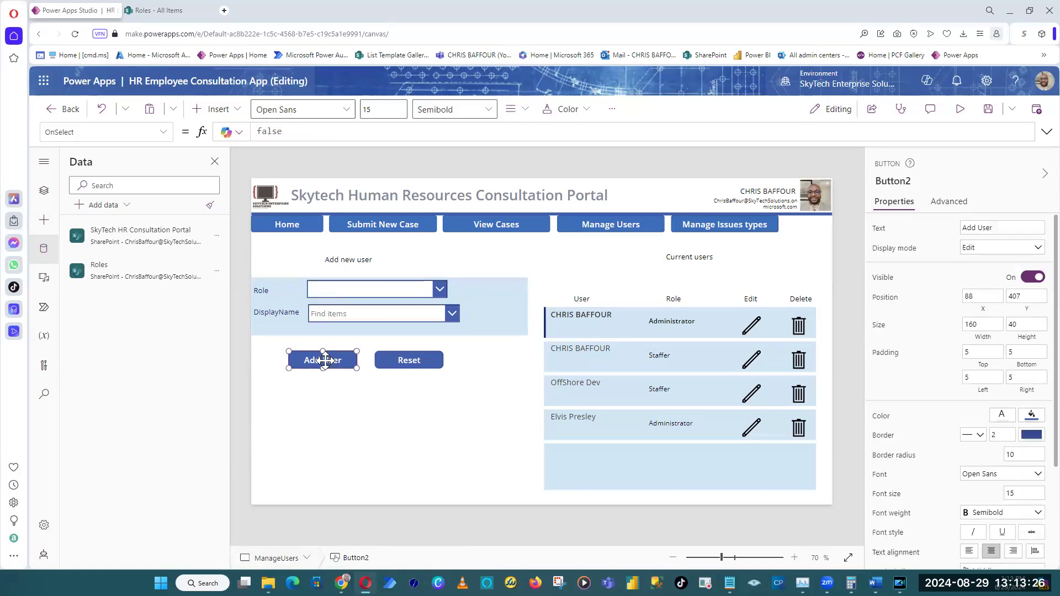
pyautogui.doubleClick(322, 134)
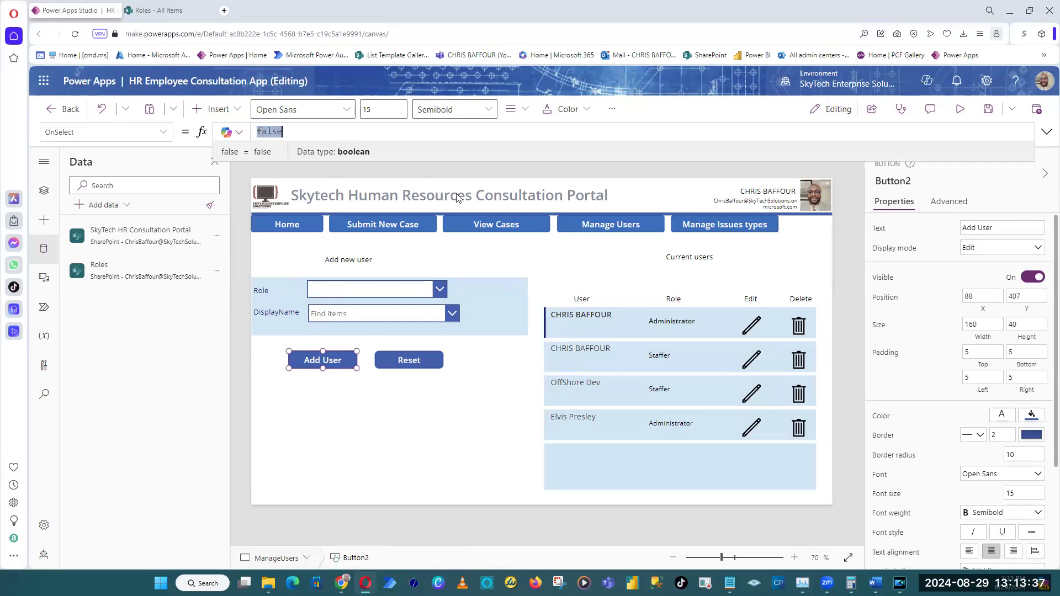
pyautogui.write('Submit')
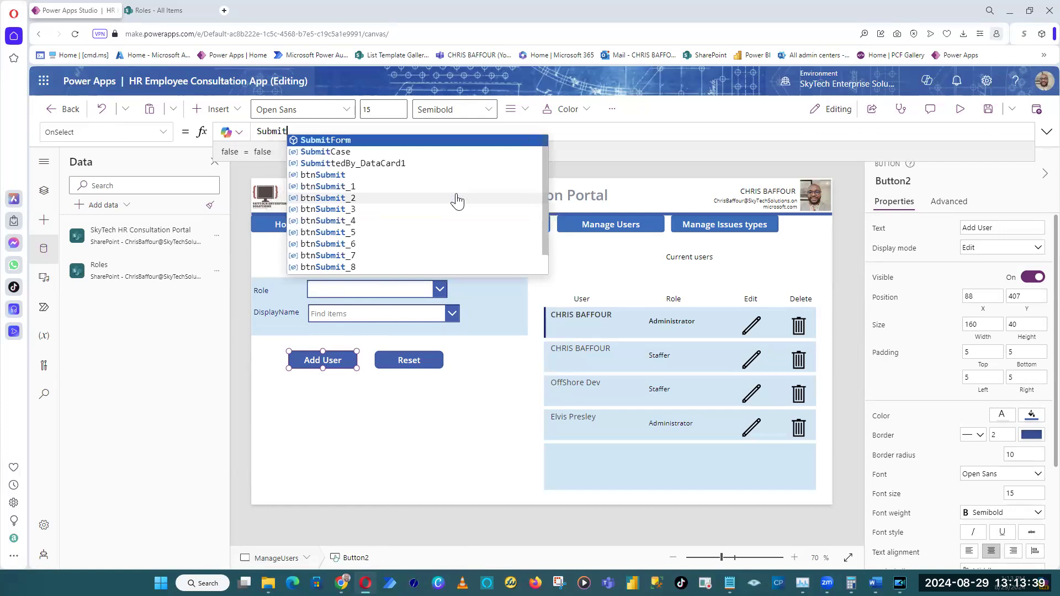
pyautogui.write('Form(')
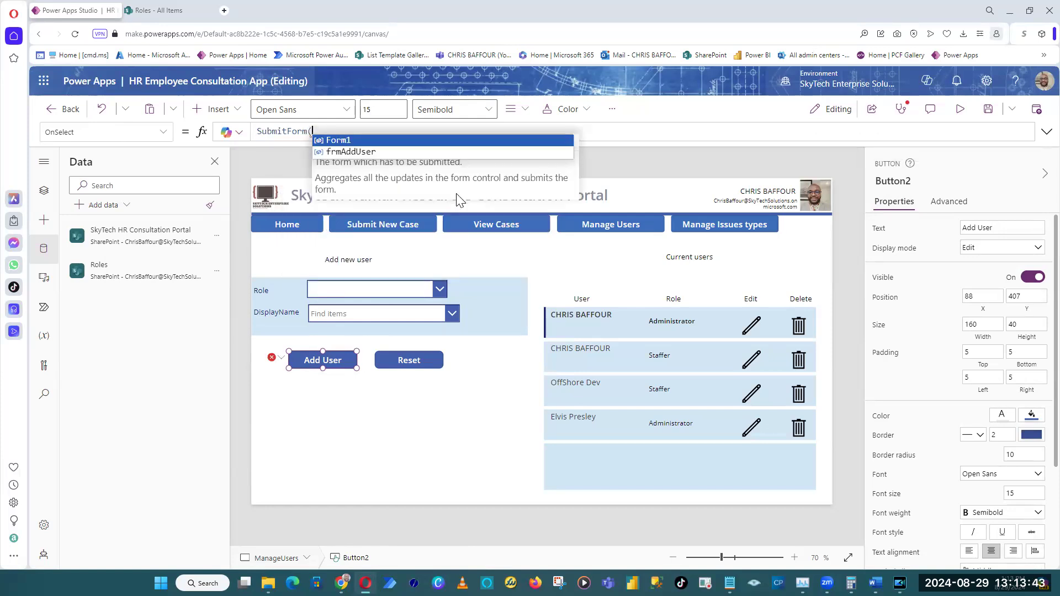
pyautogui.press('Down')
pyautogui.press('Tab')
pyautogui.write(')')
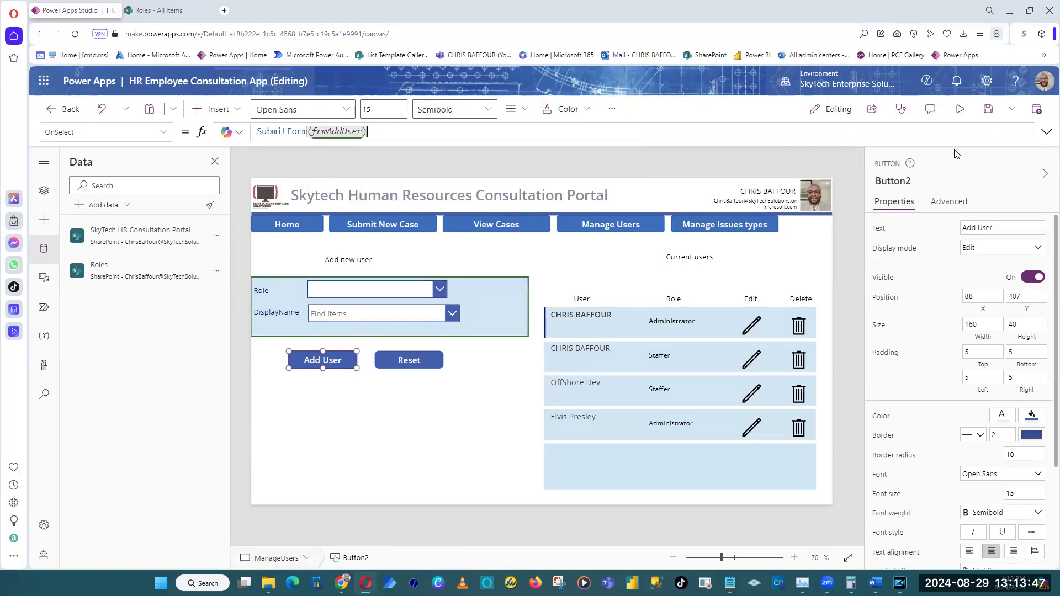
pyautogui.click(987, 121)
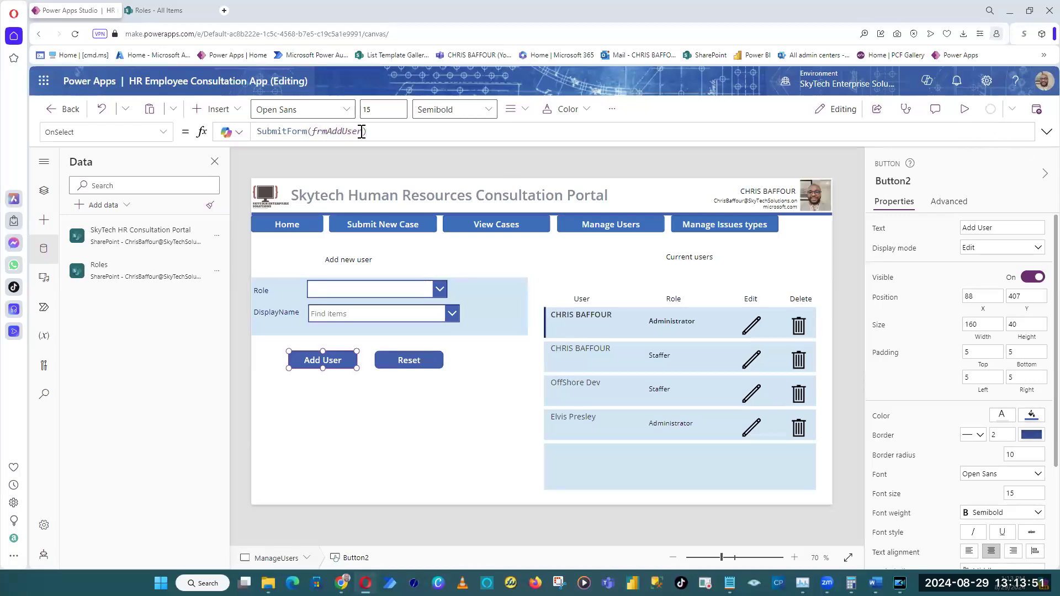
# Preview the app and add Elvis Presley as a user with the Staffer role.
pyautogui.click(966, 109)
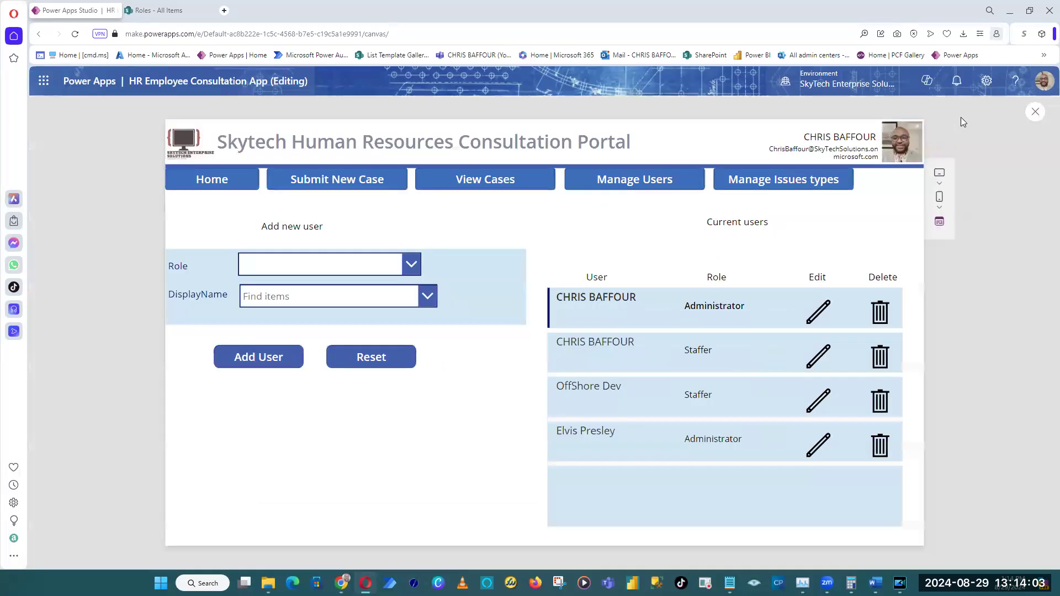
pyautogui.click(371, 268)
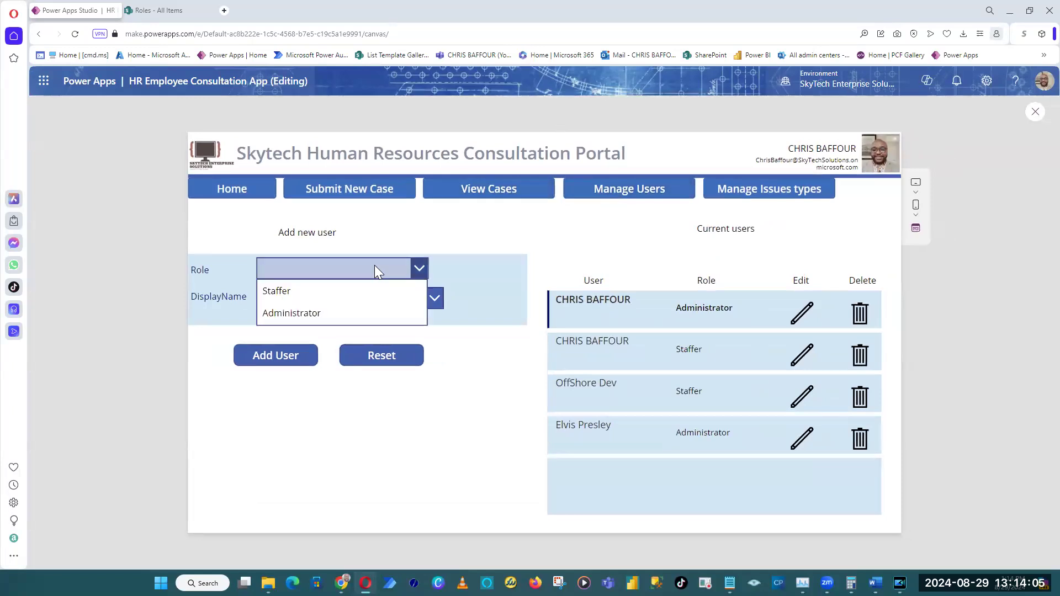
pyautogui.click(359, 293)
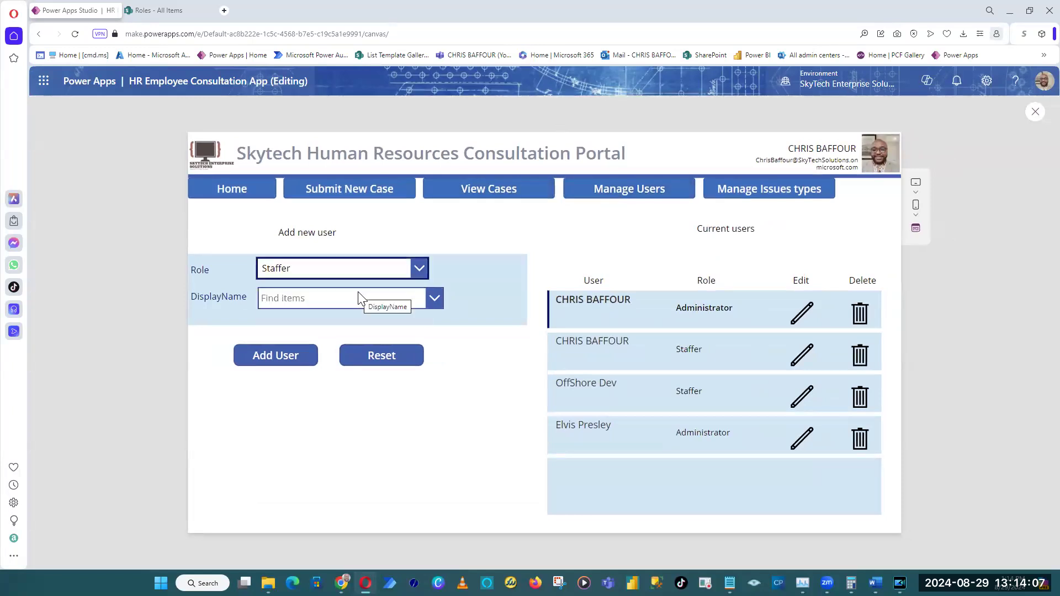
pyautogui.click(359, 301)
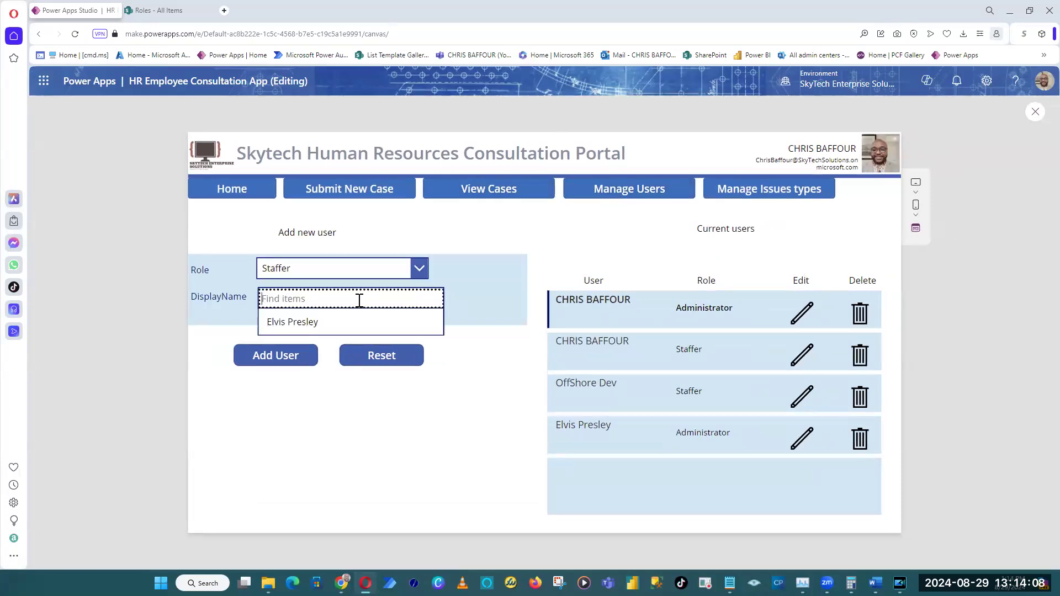
pyautogui.click(332, 326)
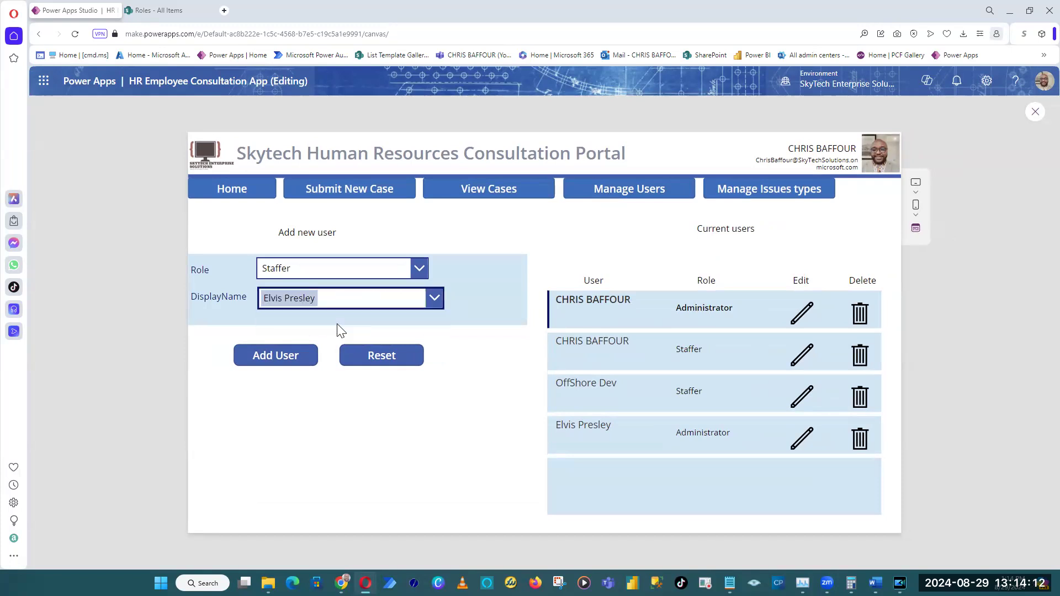
pyautogui.click(278, 364)
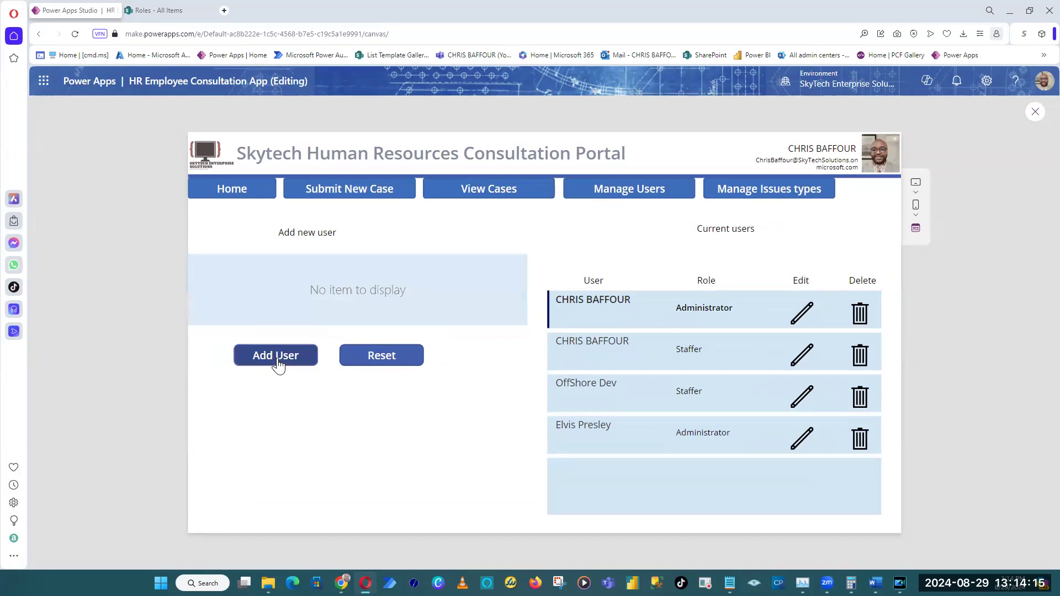
# Check the newly added user in the gallery and in the SharePoint Roles list, and return to the Power Apps preview.
pyautogui.moveTo(624, 472); pyautogui.dragTo(554, 467)
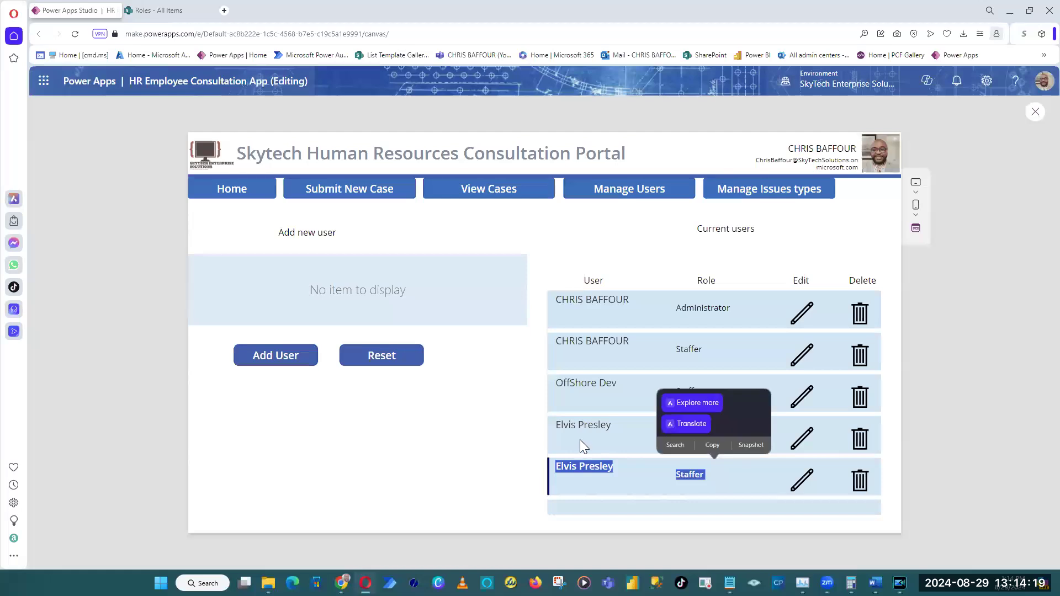
pyautogui.click(178, 11)
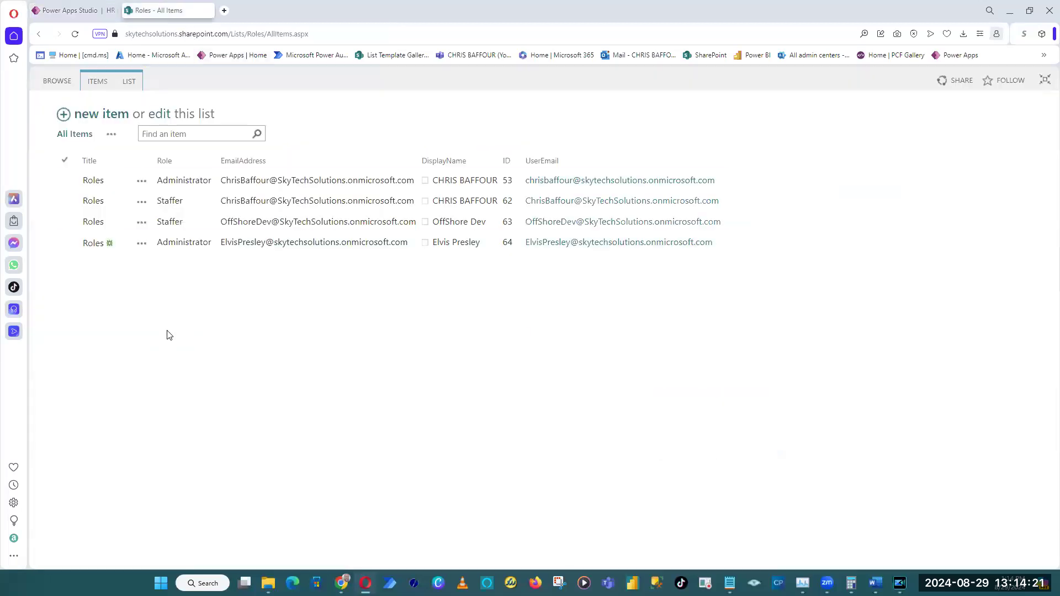
pyautogui.click(225, 217)
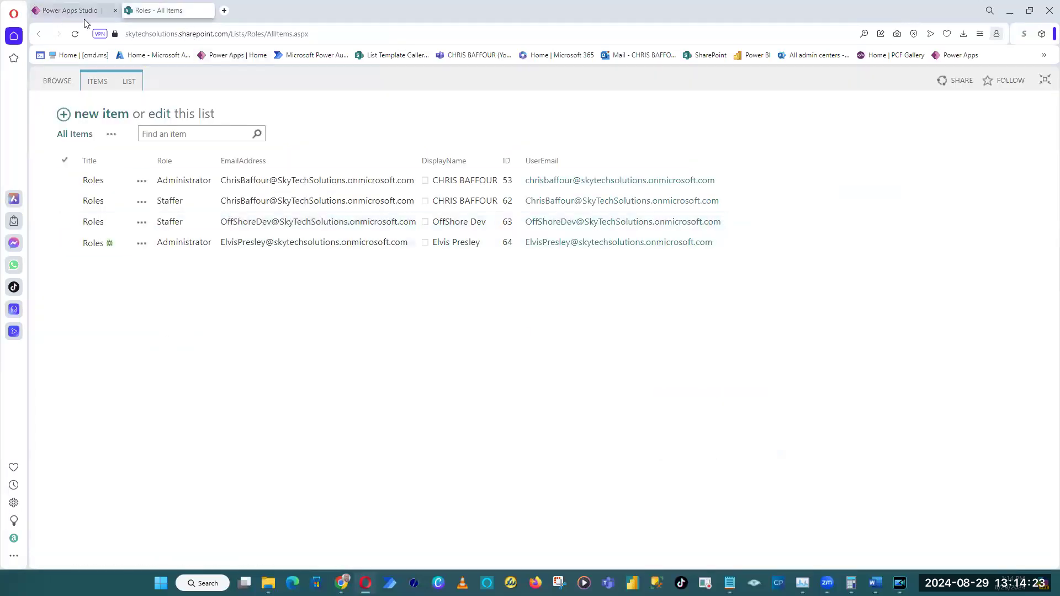
pyautogui.click(256, 245)
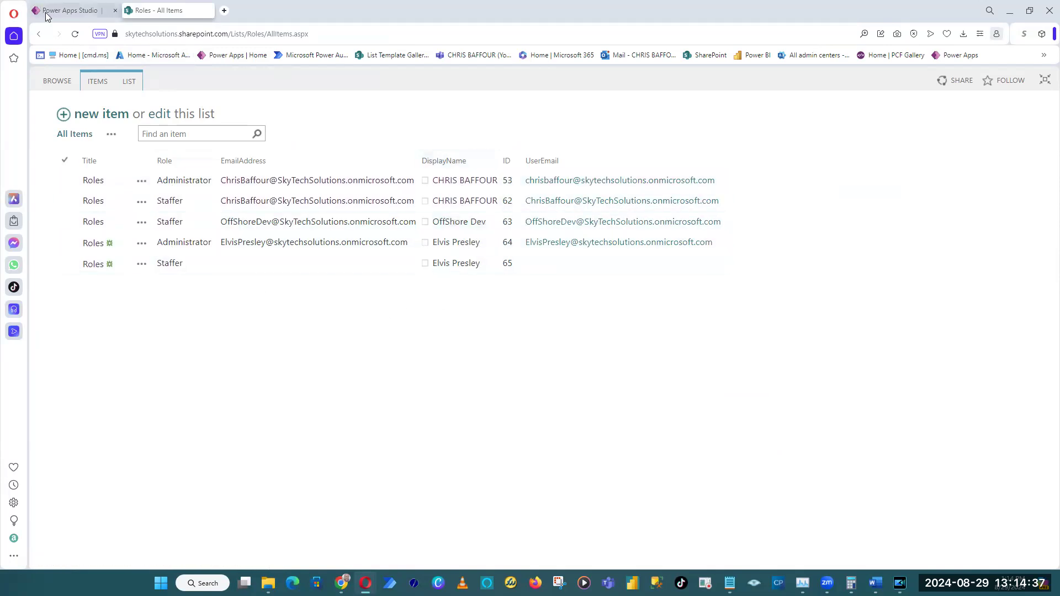
pyautogui.click(66, 10)
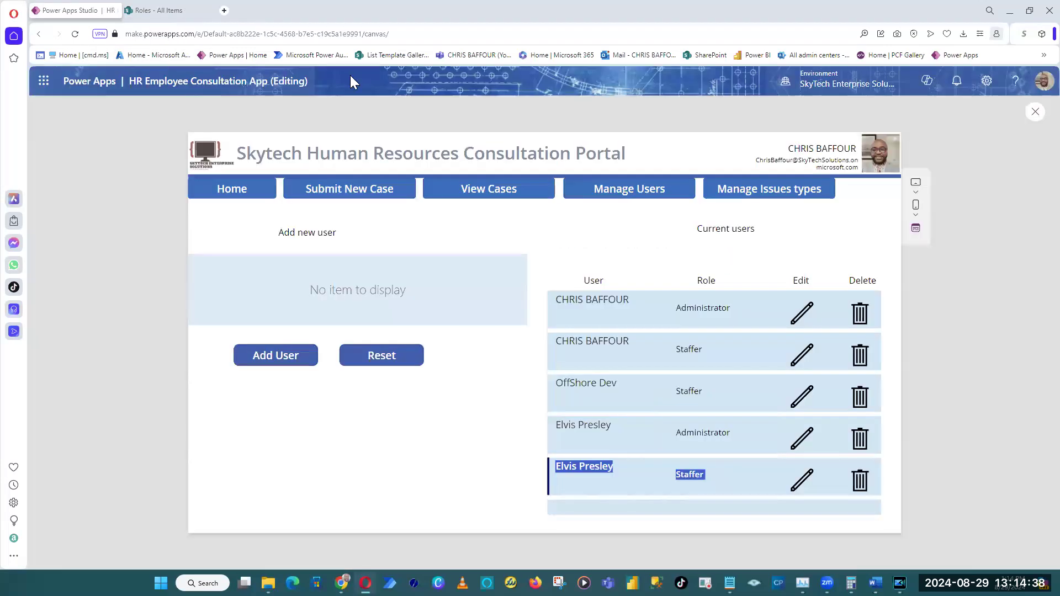
# Reset the add-user form, add OffShore Dev with the Administrator role, and check the current users gallery for the entry.
pyautogui.click(379, 363)
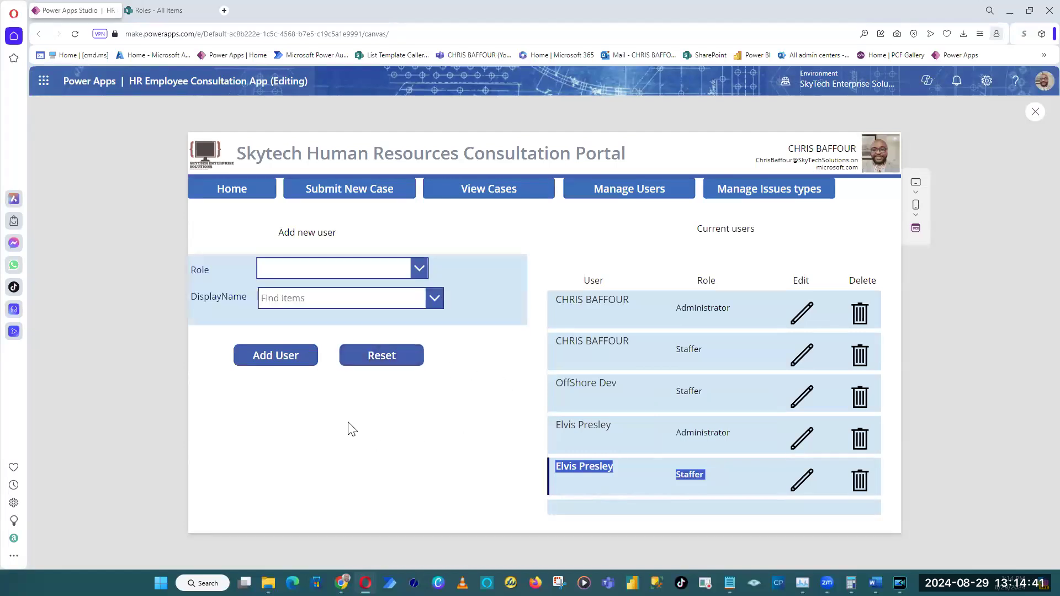
pyautogui.click(370, 263)
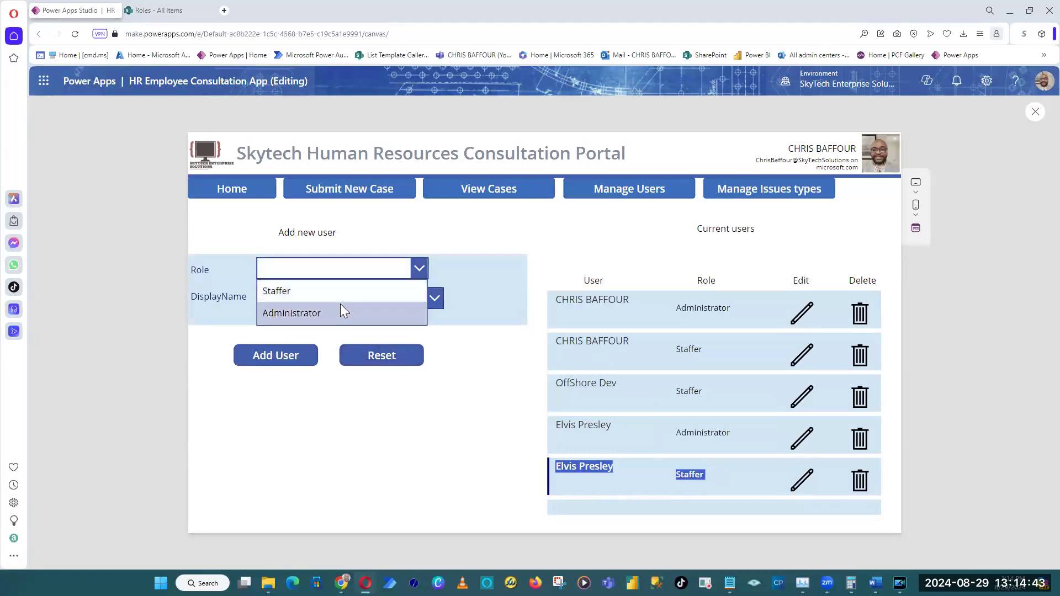
pyautogui.click(339, 315)
pyautogui.click(333, 298)
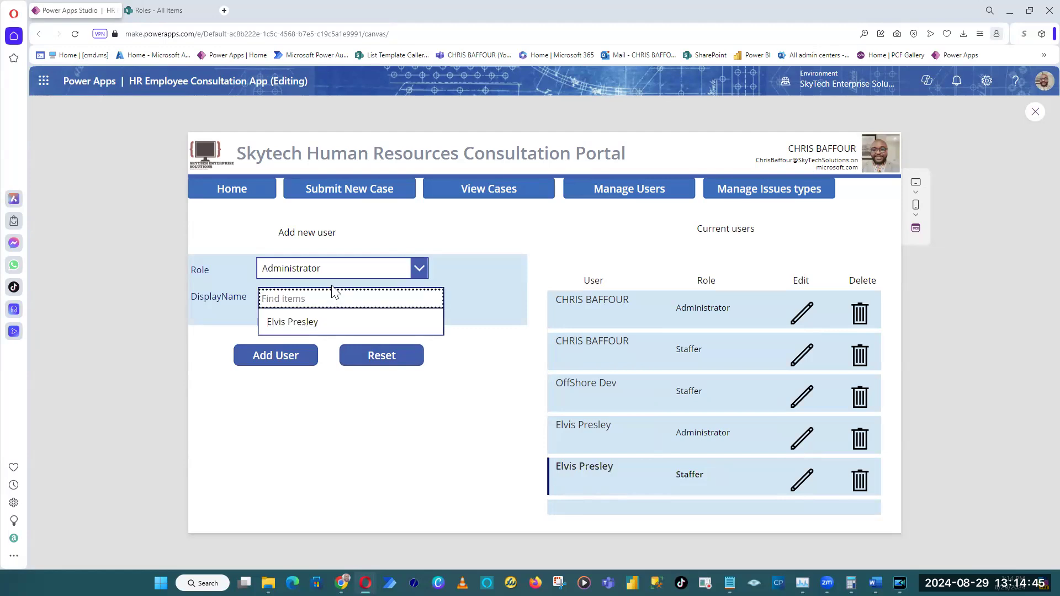
pyautogui.write('o')
pyautogui.hotkey('ctrl', 'a')
pyautogui.write('Off')
pyautogui.click(317, 325)
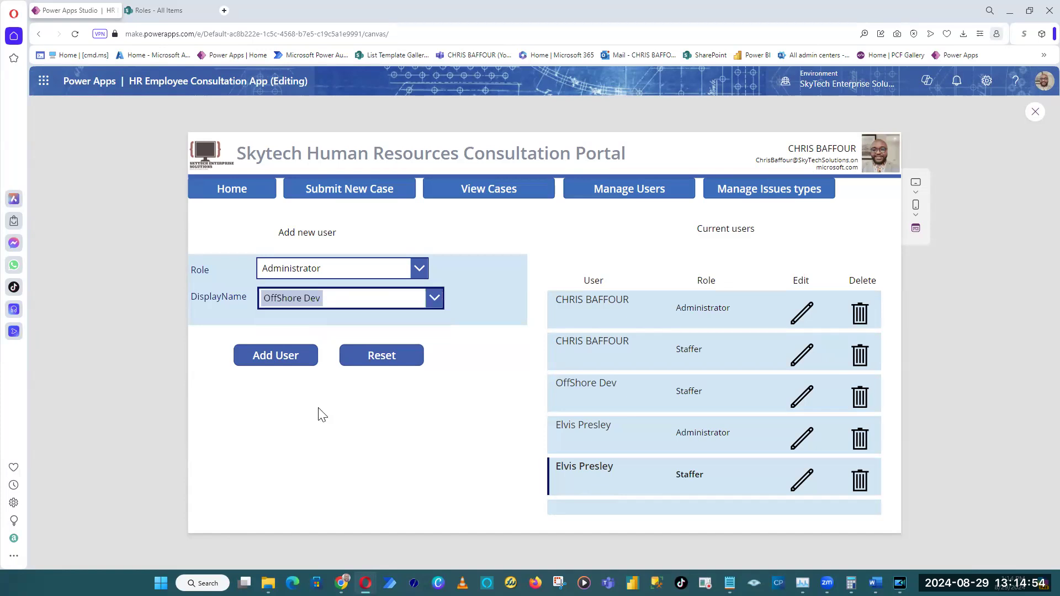
pyautogui.click(299, 358)
pyautogui.scroll(-2, 704, 503)
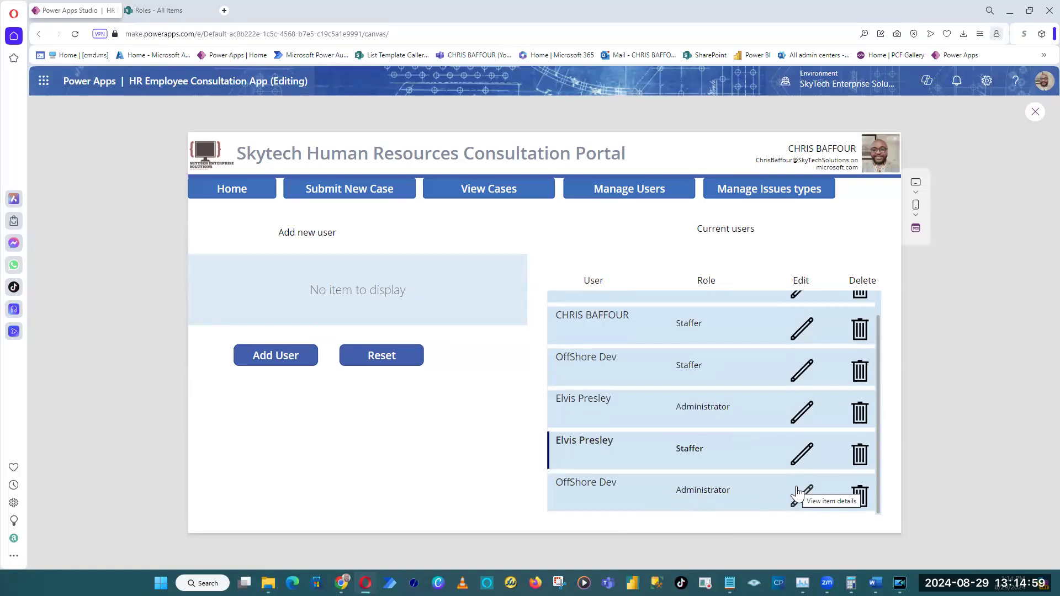
pyautogui.scroll(1, 699, 499)
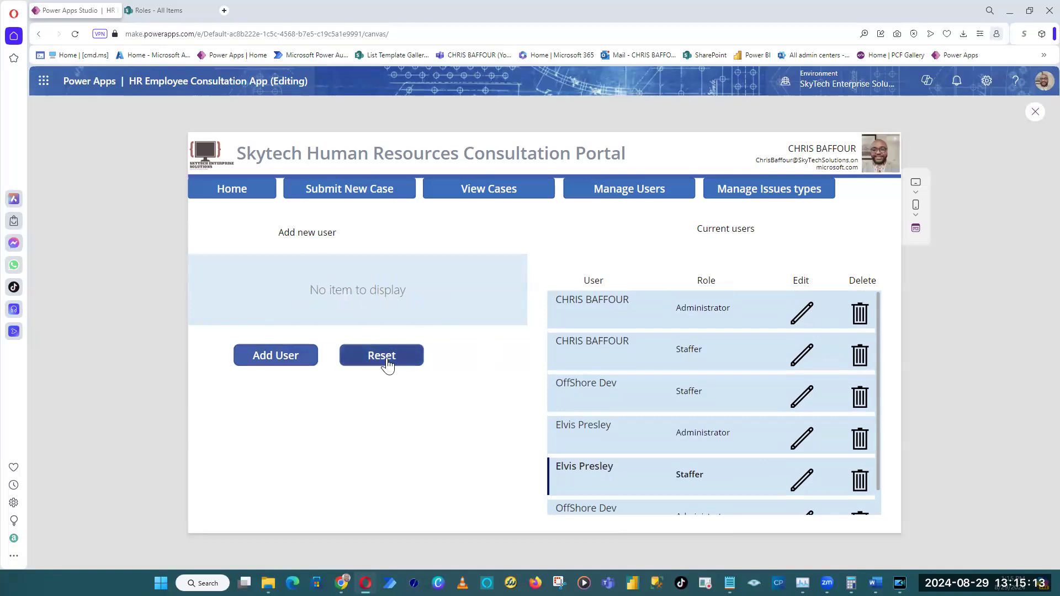
# Exit the preview and inspect the default mode of frmAddUser on the ManageUsers screen.
pyautogui.click(1031, 114)
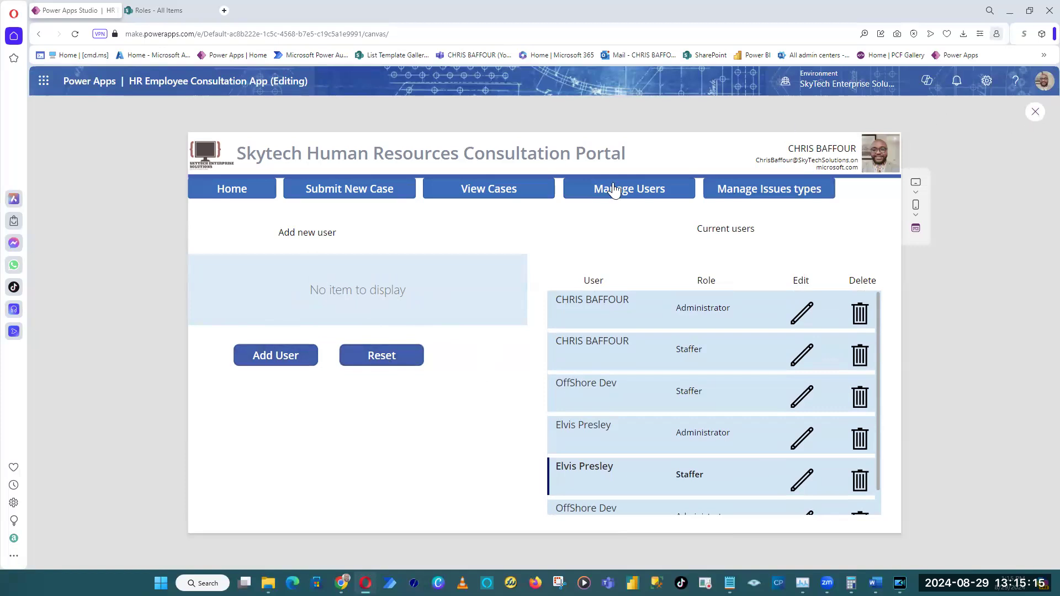
pyautogui.click(520, 316)
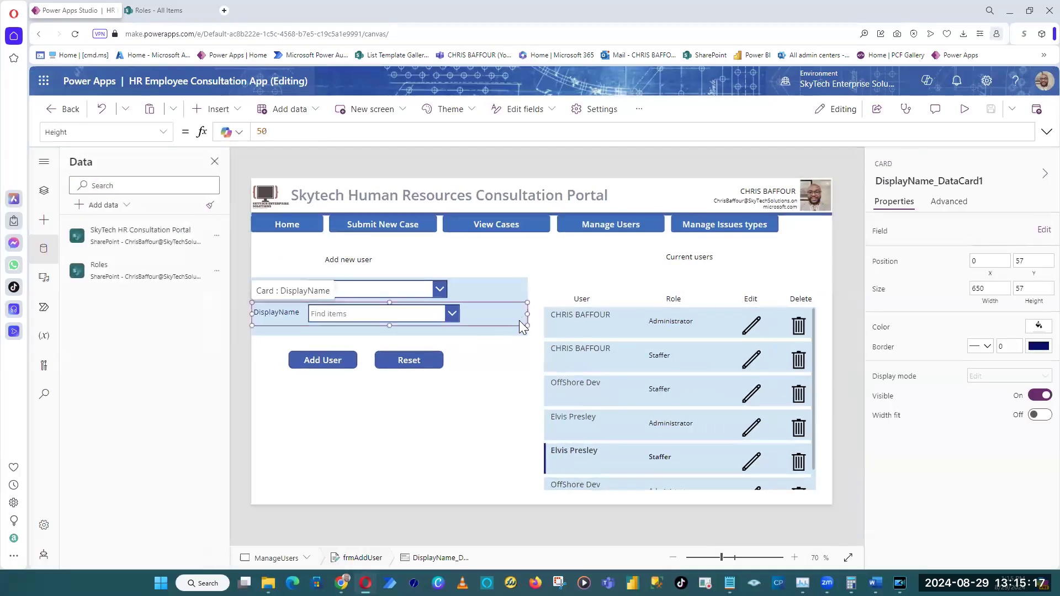
pyautogui.click(515, 330)
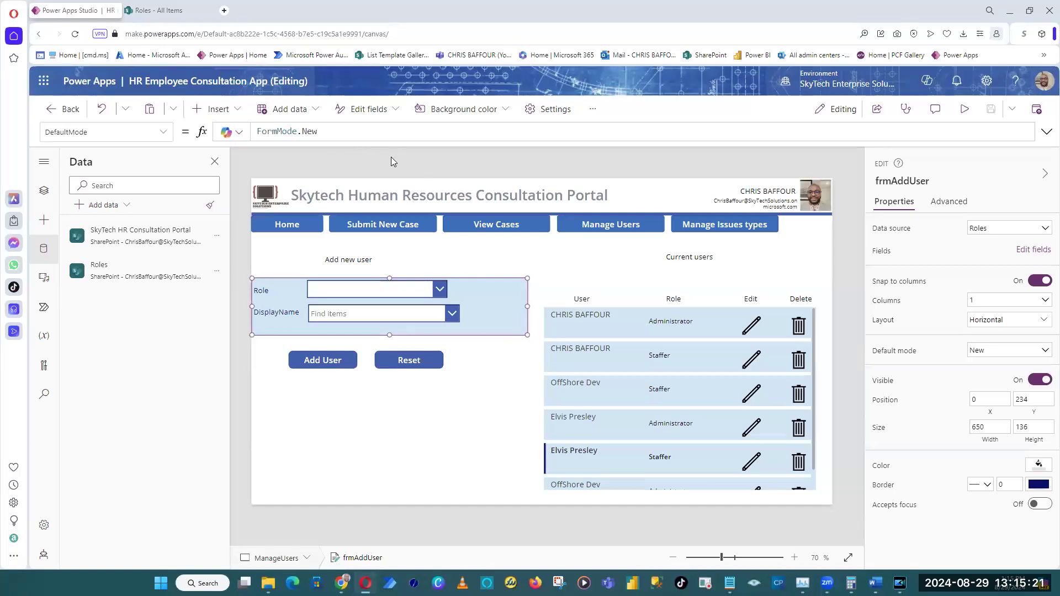
pyautogui.click(577, 161)
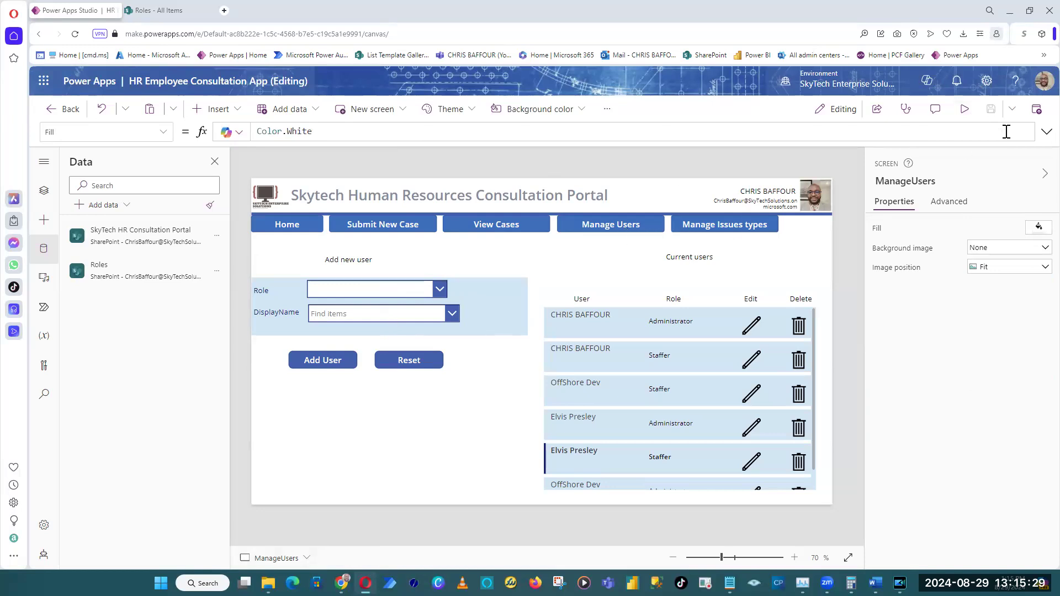
# Preview the app and go through the Home, Submit New Case, View Cases and Manage Users screens.
pyautogui.click(964, 109)
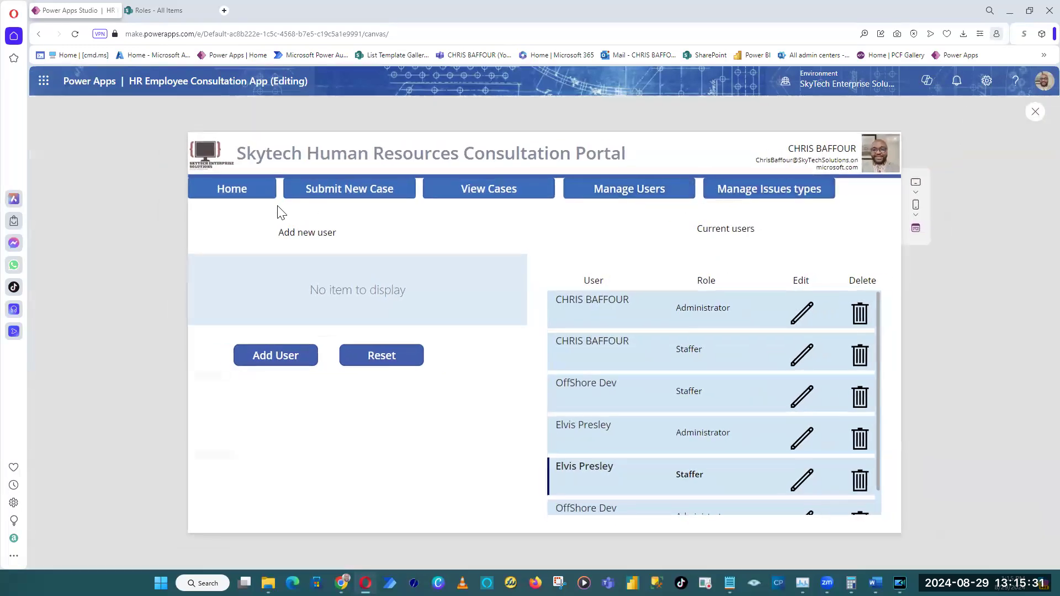
pyautogui.click(239, 193)
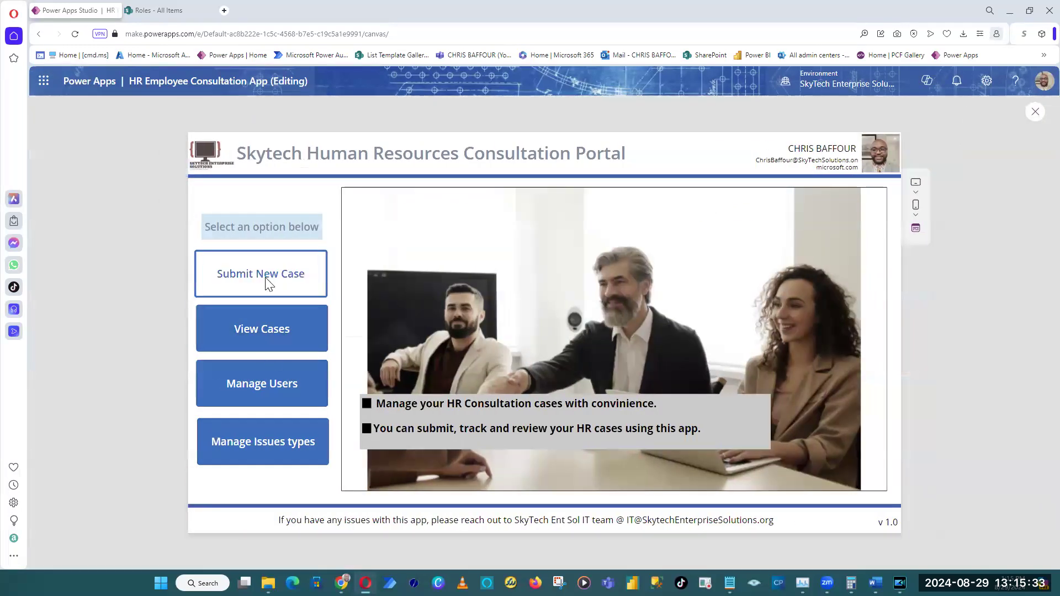
pyautogui.click(268, 283)
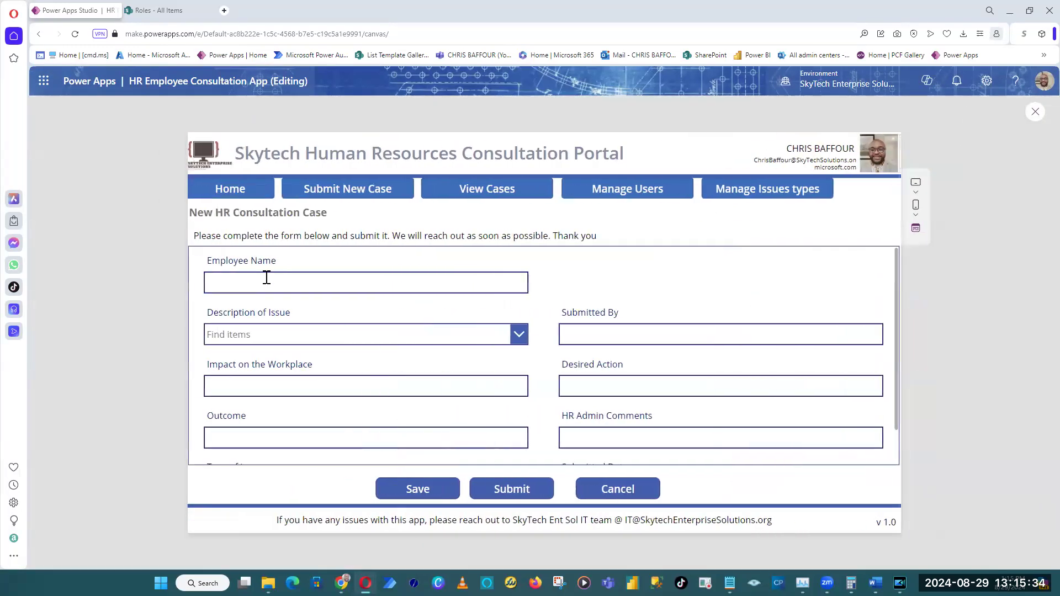
pyautogui.click(486, 199)
pyautogui.click(649, 198)
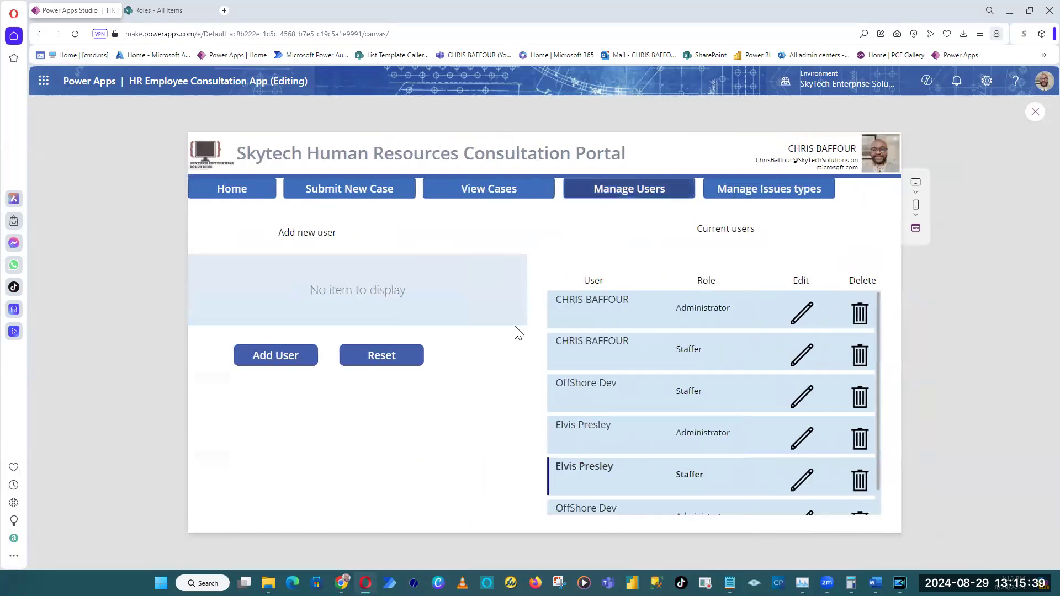
# Reset the add-user form in the preview, and check the users gallery and the navigation to Manage Issues types and Manage Users.
pyautogui.click(412, 357)
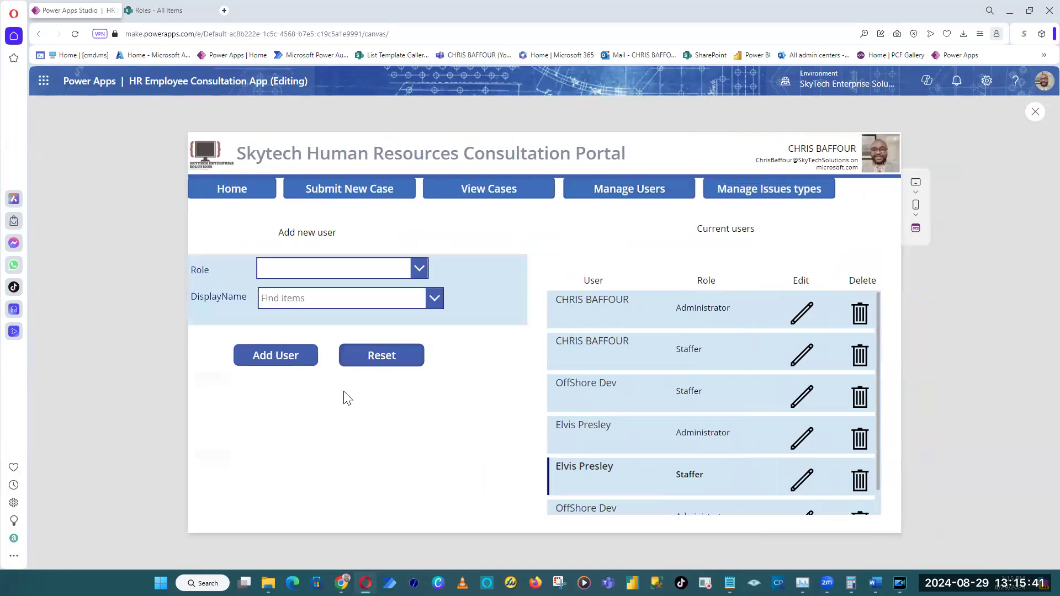
pyautogui.scroll(-1, 767, 415)
pyautogui.scroll(1, 762, 420)
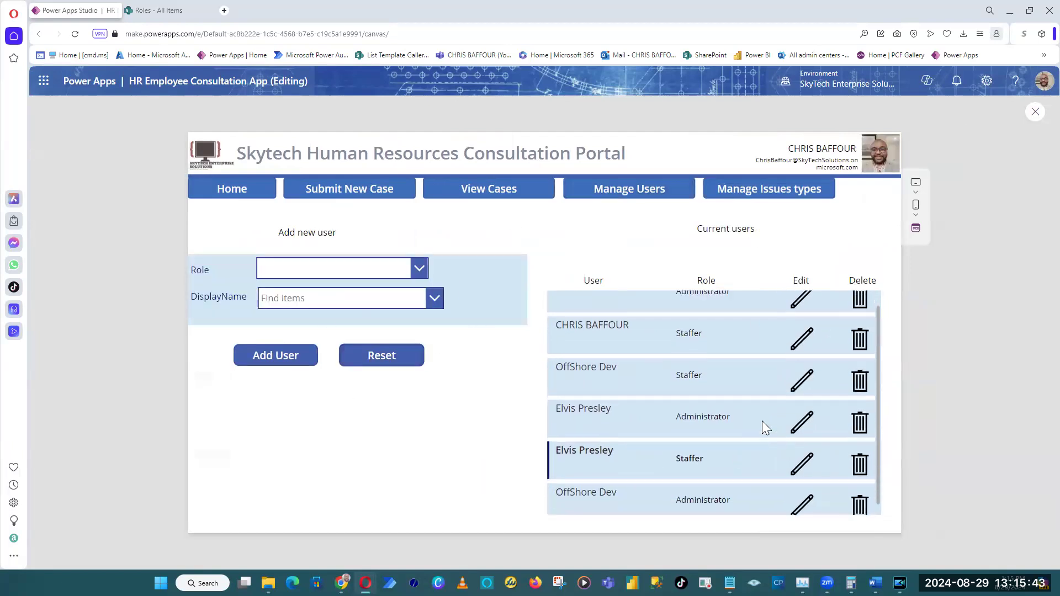
pyautogui.click(773, 199)
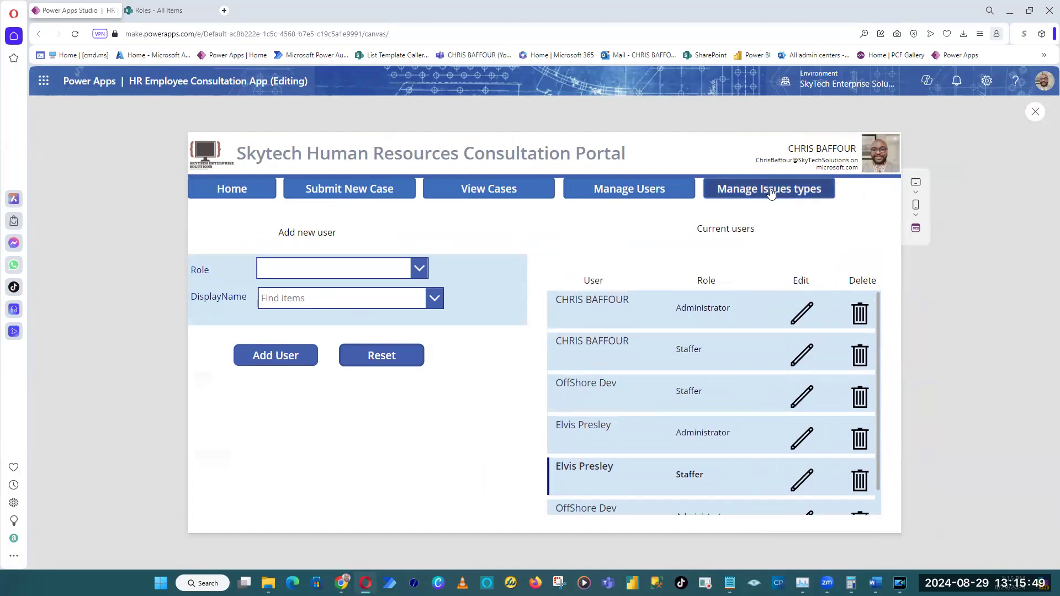
pyautogui.click(660, 194)
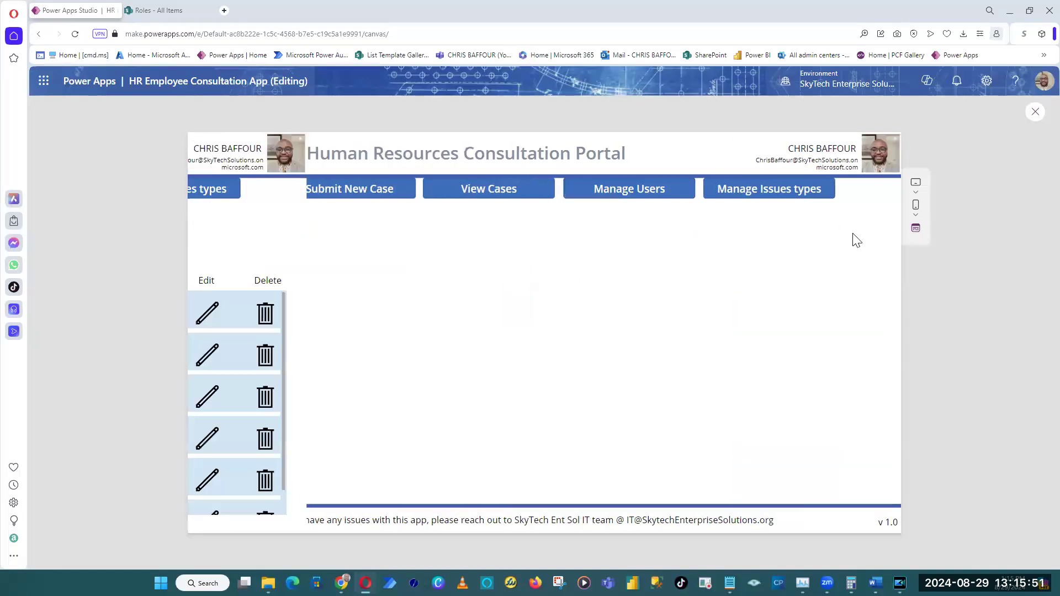
# Exit the preview and copy the User, Role, Edit, Delete and Current users labels on the ManageUsers screen.
pyautogui.click(1036, 113)
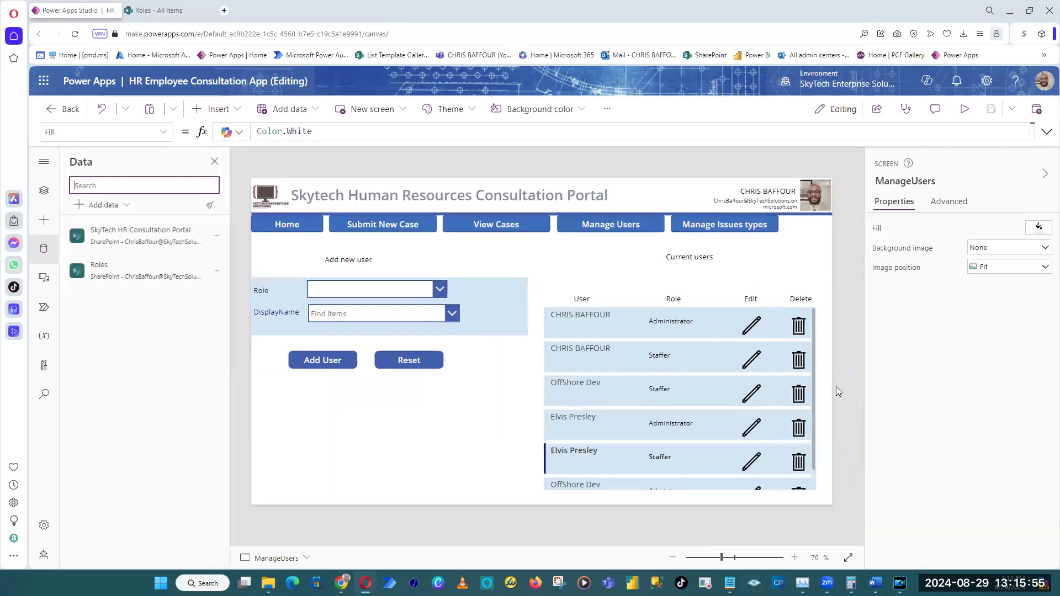
pyautogui.click(812, 355)
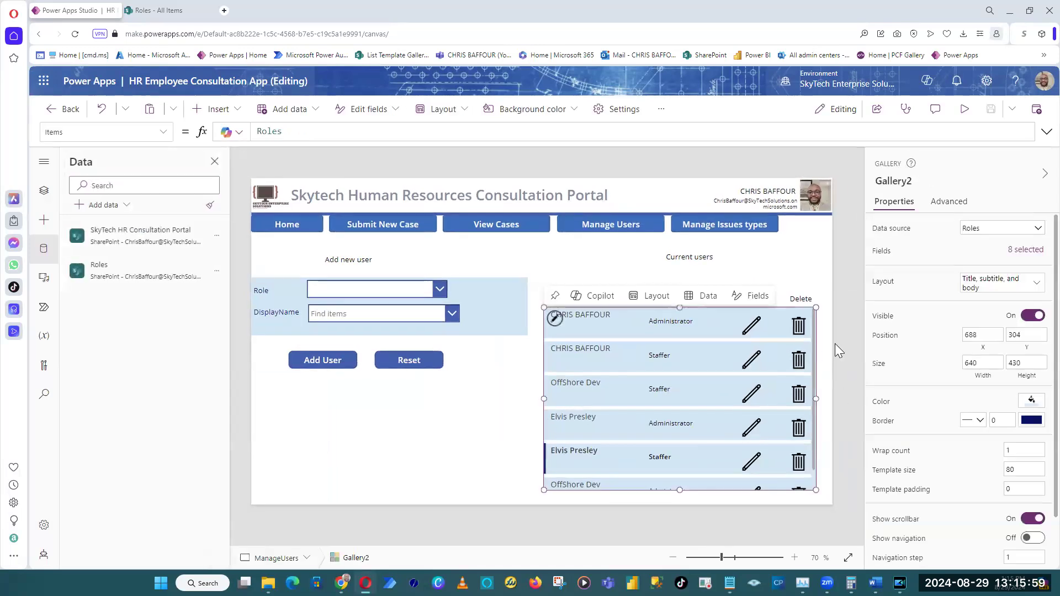
pyautogui.click(835, 344)
pyautogui.click(583, 298)
pyautogui.keyDown('shift'); pyautogui.click(673, 299); pyautogui.keyUp('shift')
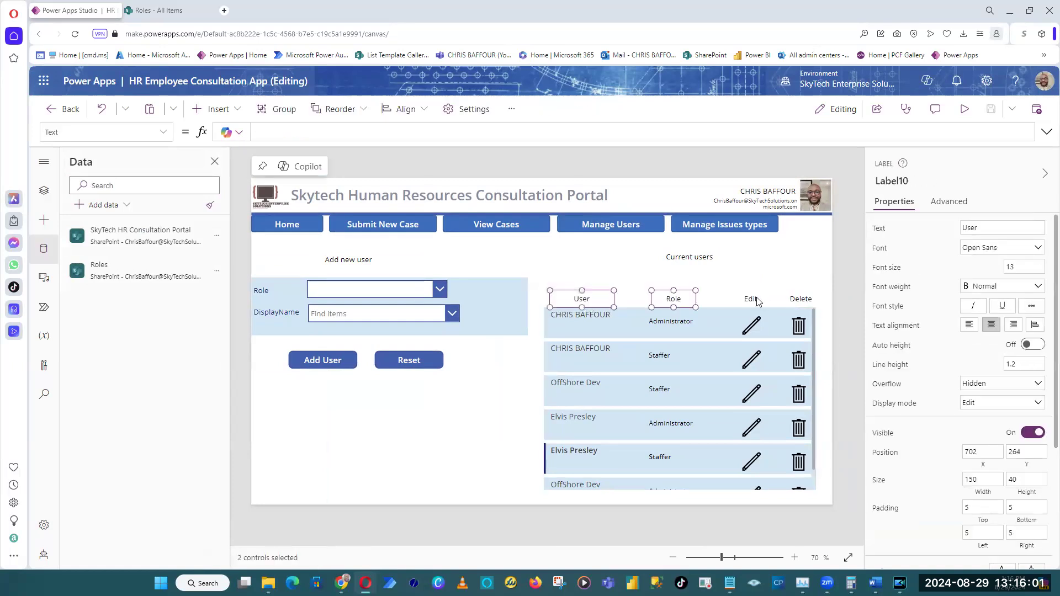
pyautogui.keyDown('shift'); pyautogui.click(752, 299); pyautogui.keyUp('shift')
pyautogui.keyDown('shift'); pyautogui.click(801, 299); pyautogui.keyUp('shift')
pyautogui.keyDown('shift'); pyautogui.click(683, 257); pyautogui.keyUp('shift')
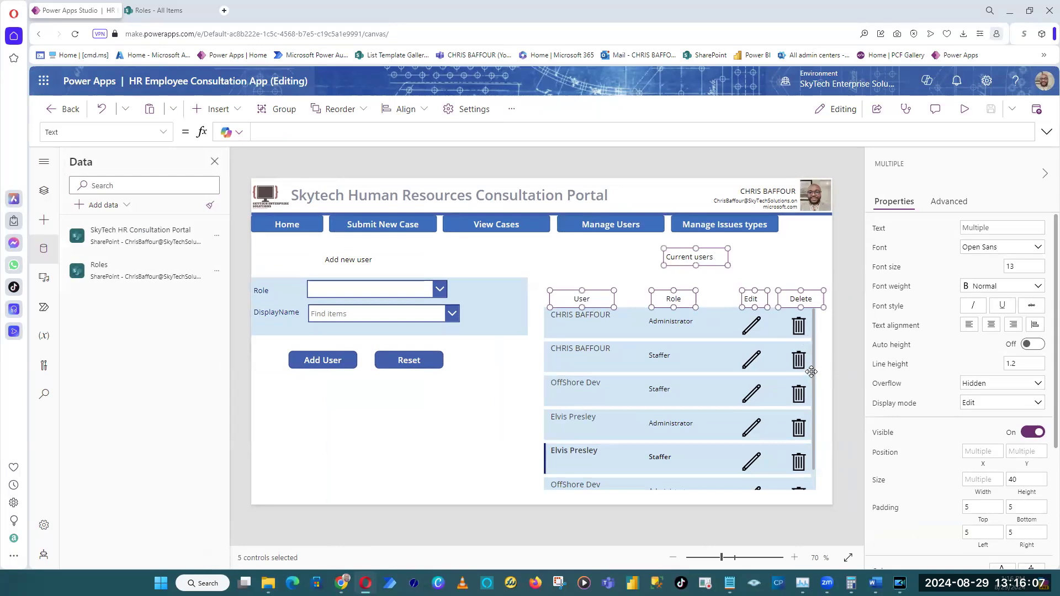
pyautogui.rightClick(700, 260)
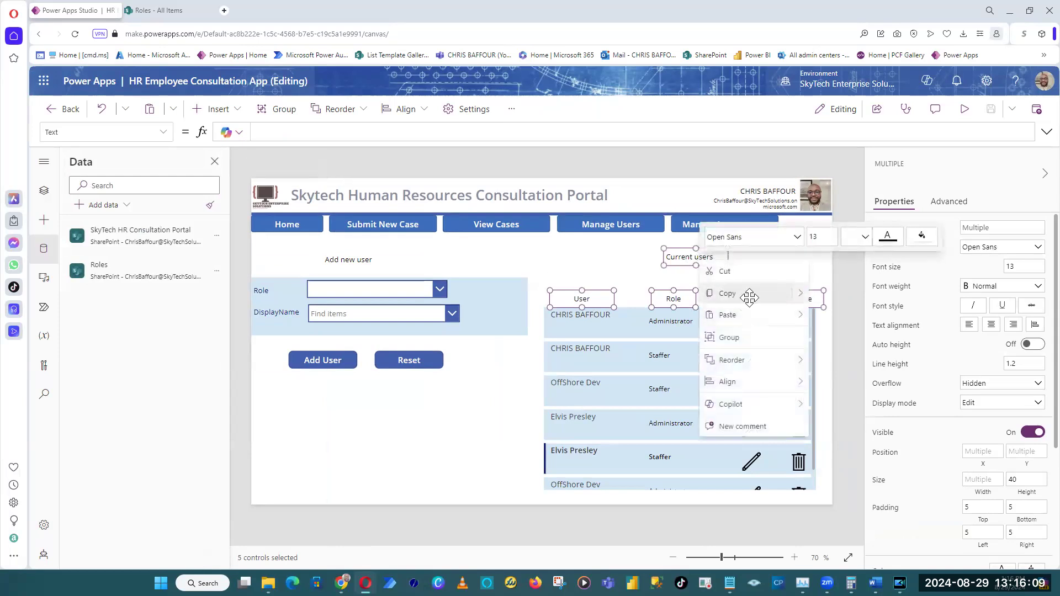
pyautogui.click(750, 297)
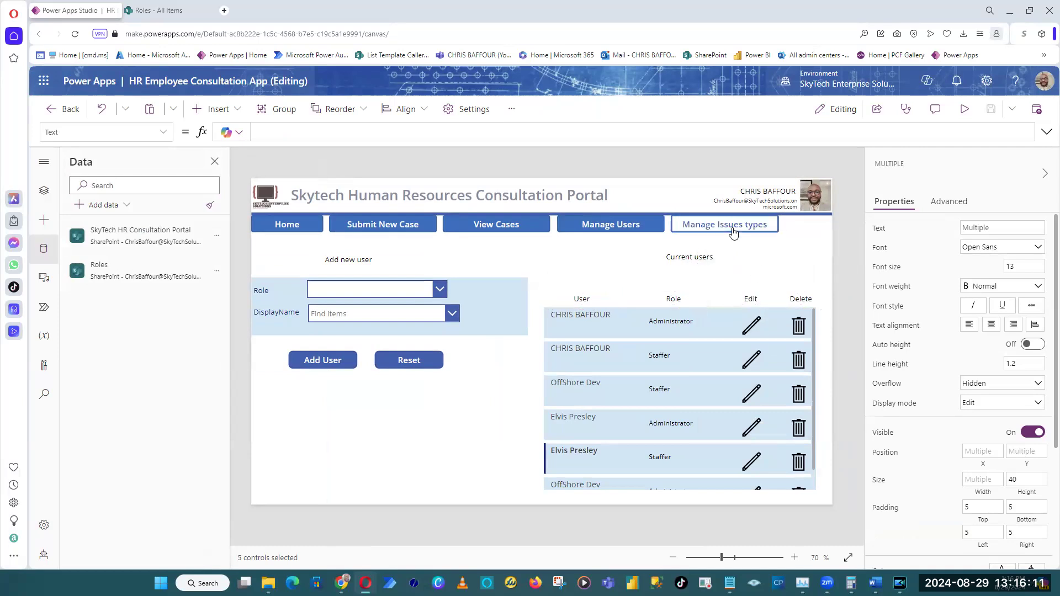
# Paste the copied heading labels onto the ManageCaseIssues screen.
pyautogui.keyDown('alt'); pyautogui.click(733, 233); pyautogui.keyUp('alt')
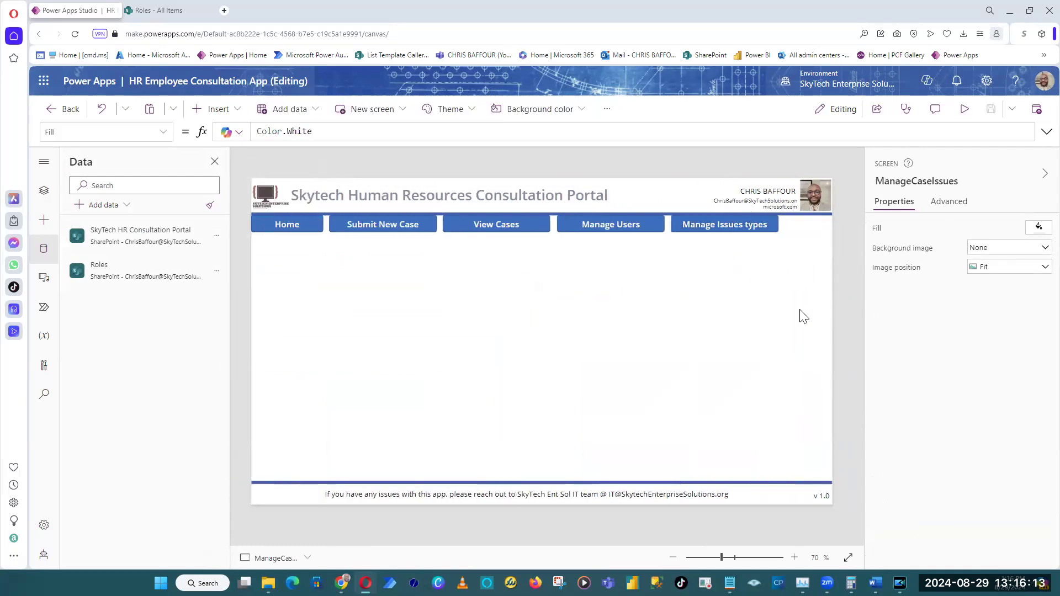
pyautogui.hotkey('ctrl', 'v')
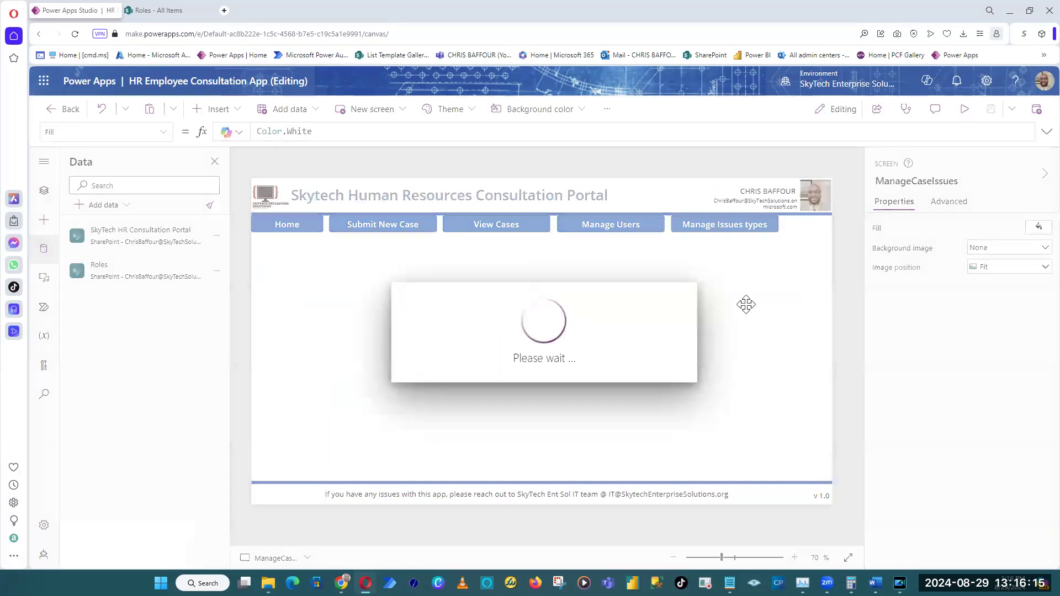
pyautogui.click(847, 329)
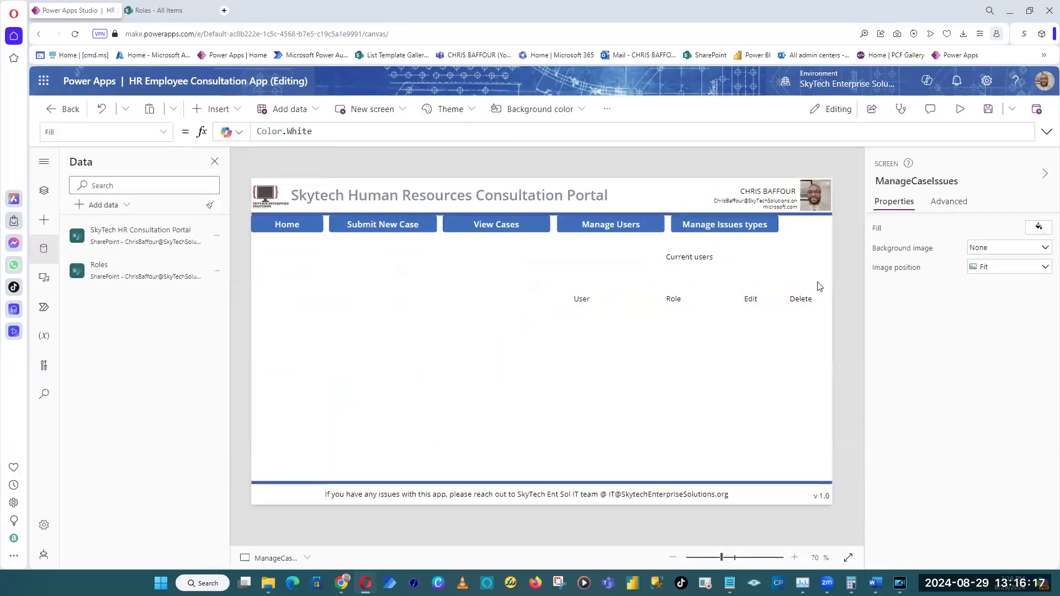
# Copy the current users gallery from the ManageUsers screen.
pyautogui.keyDown('alt'); pyautogui.click(642, 222); pyautogui.keyUp('alt')
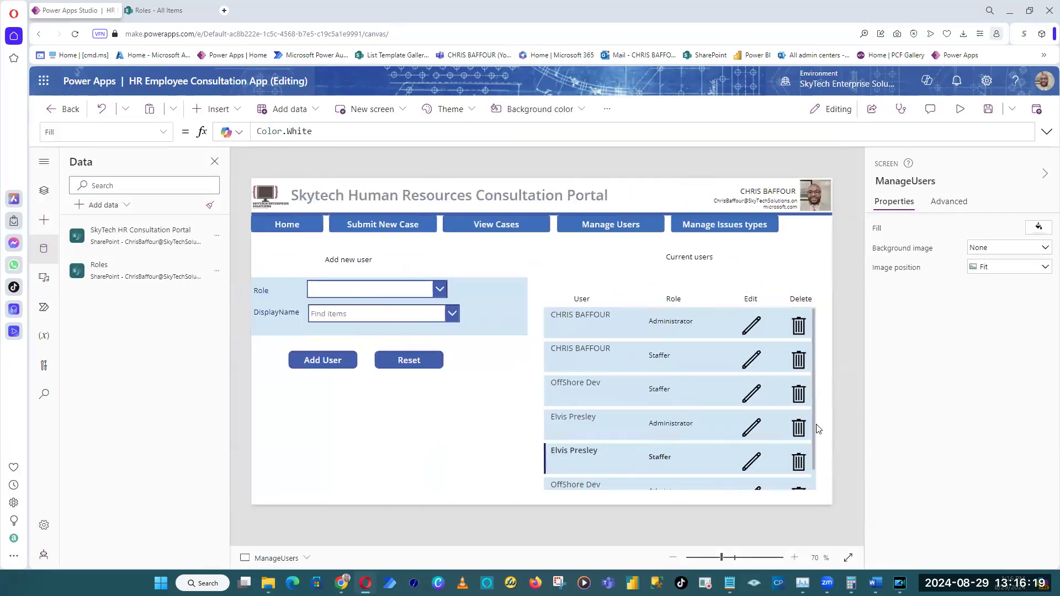
pyautogui.click(817, 424)
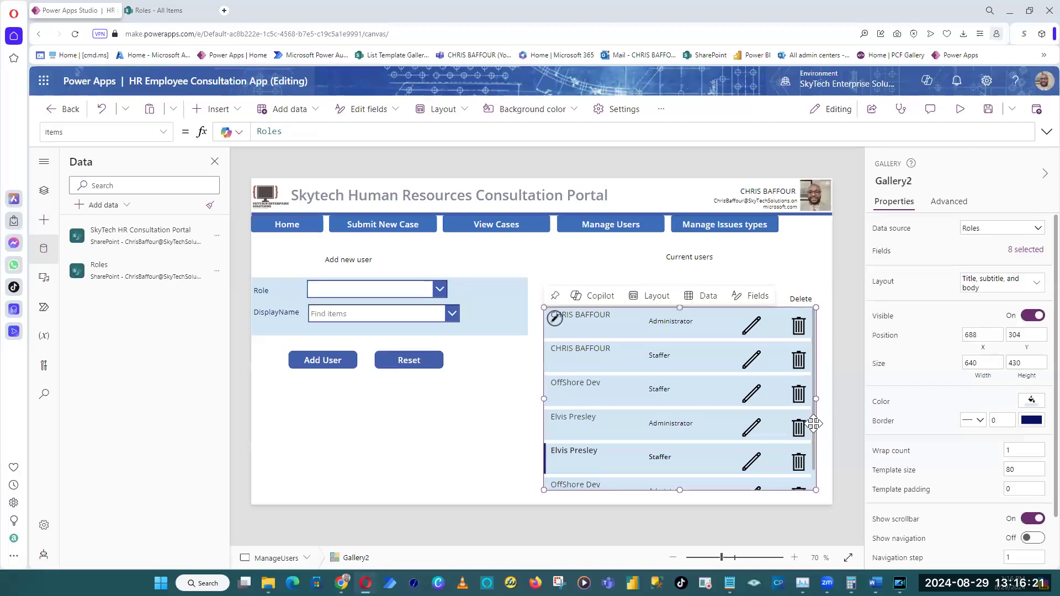
pyautogui.rightClick(816, 424)
pyautogui.press('Escape')
pyautogui.click(845, 263)
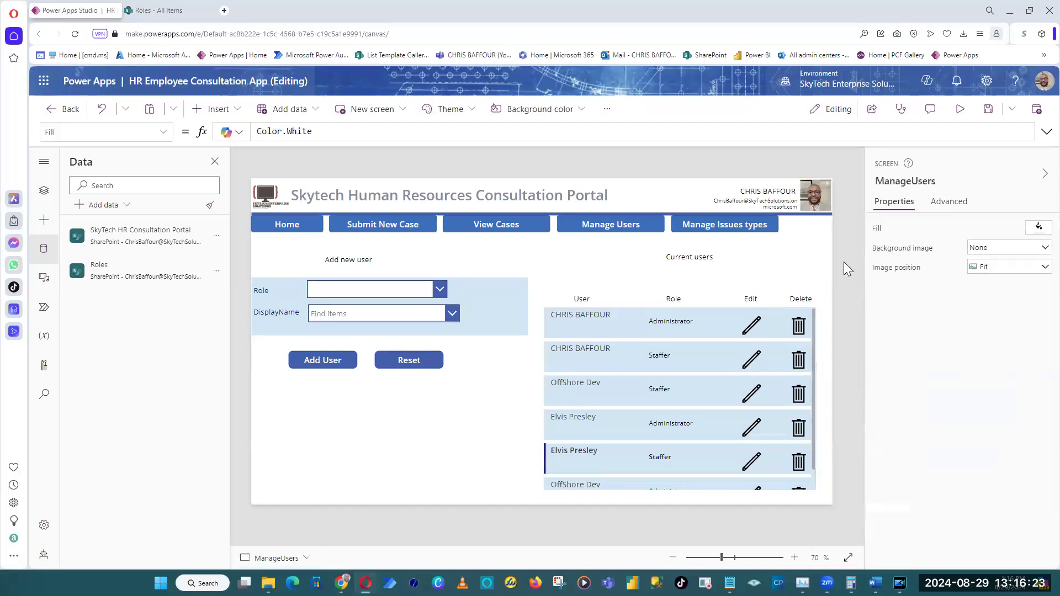
# Paste the gallery onto the ManageCaseIssues screen and shorten it to a height of 395 so it ends above the footer.
pyautogui.keyDown('alt'); pyautogui.click(727, 236); pyautogui.keyUp('alt')
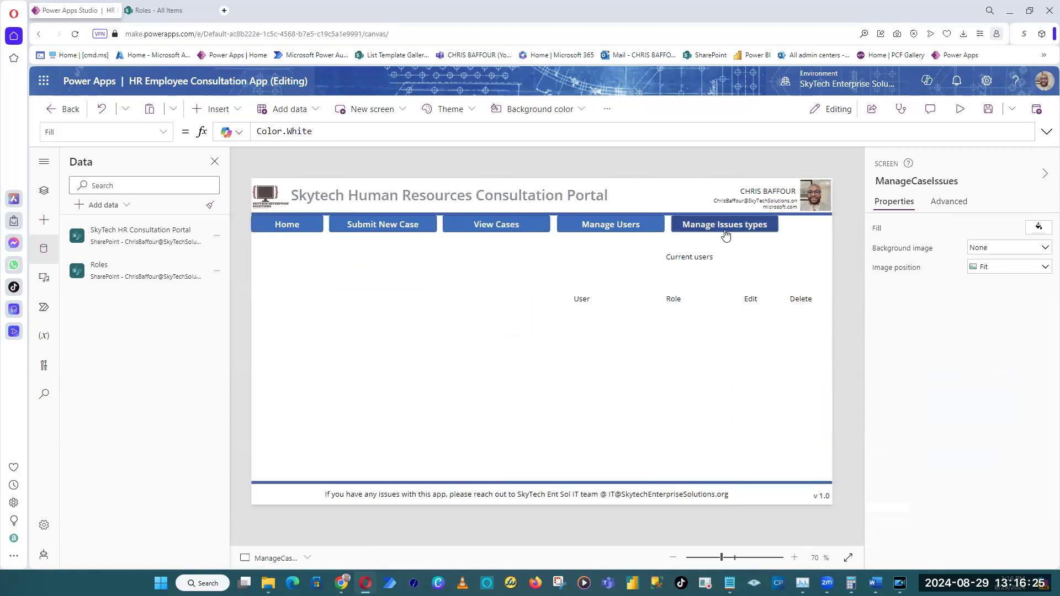
pyautogui.rightClick(739, 378)
pyautogui.moveTo(789, 388)
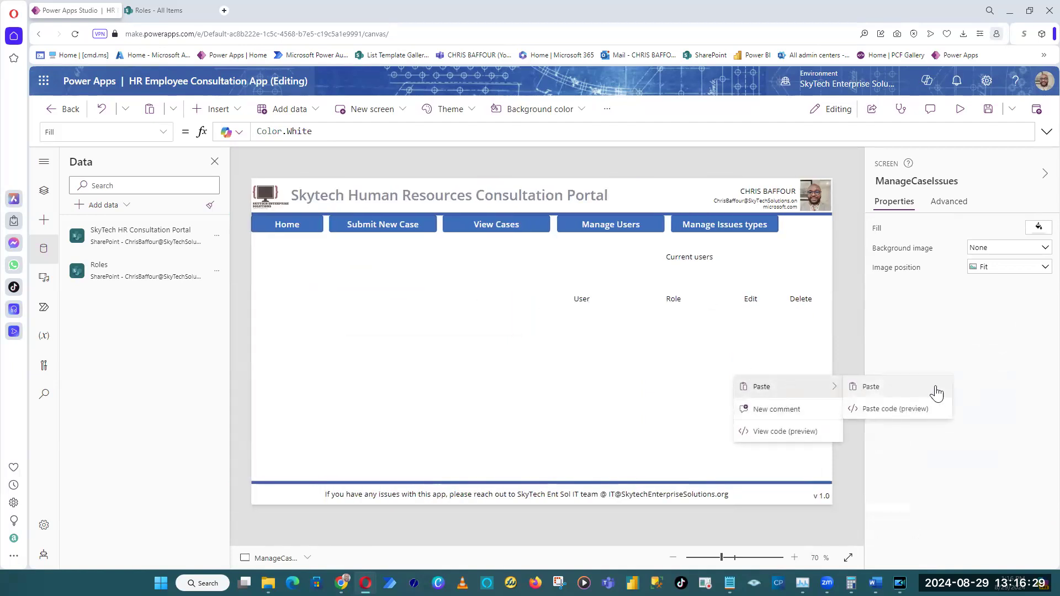
pyautogui.click(896, 408)
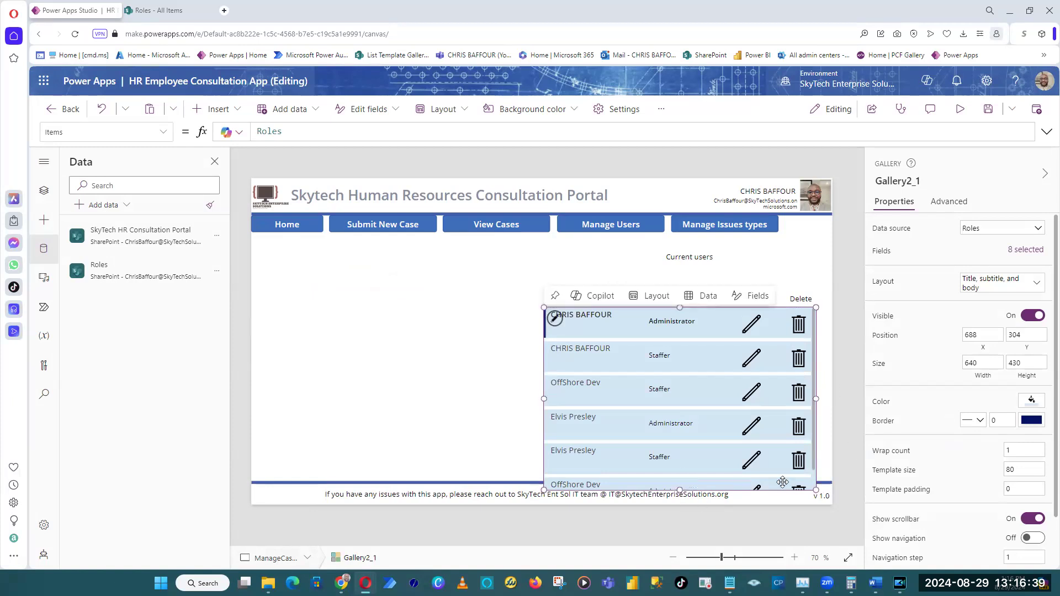
pyautogui.click(849, 419)
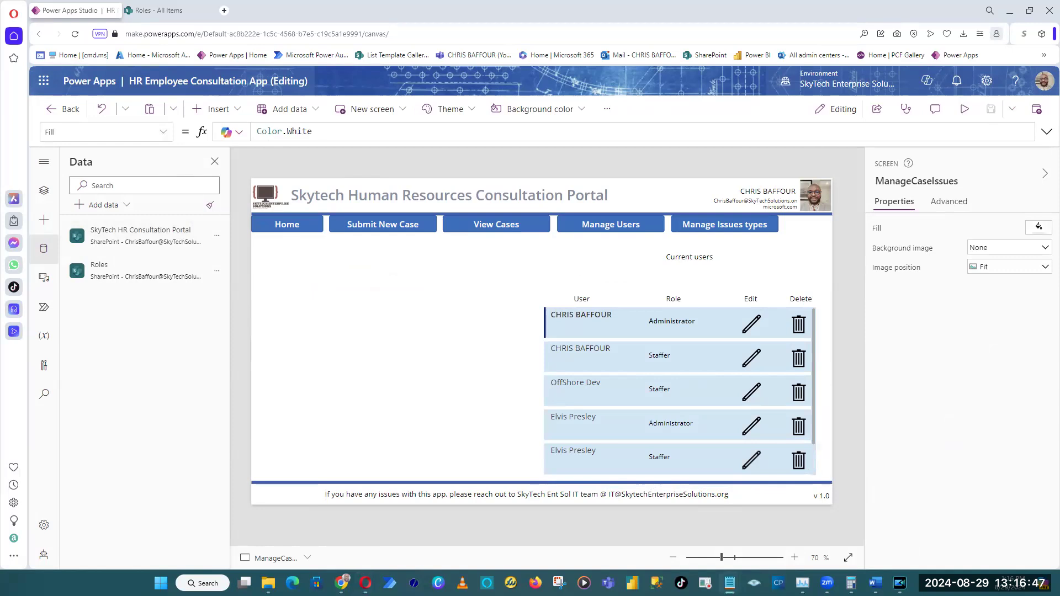
# Open the SkyTech HR Types of Issues list in a new browser tab, review its titles, and return to Power Apps Studio.
pyautogui.click(224, 11)
pyautogui.hotkey('ctrl', 'v')
pyautogui.press('Return')
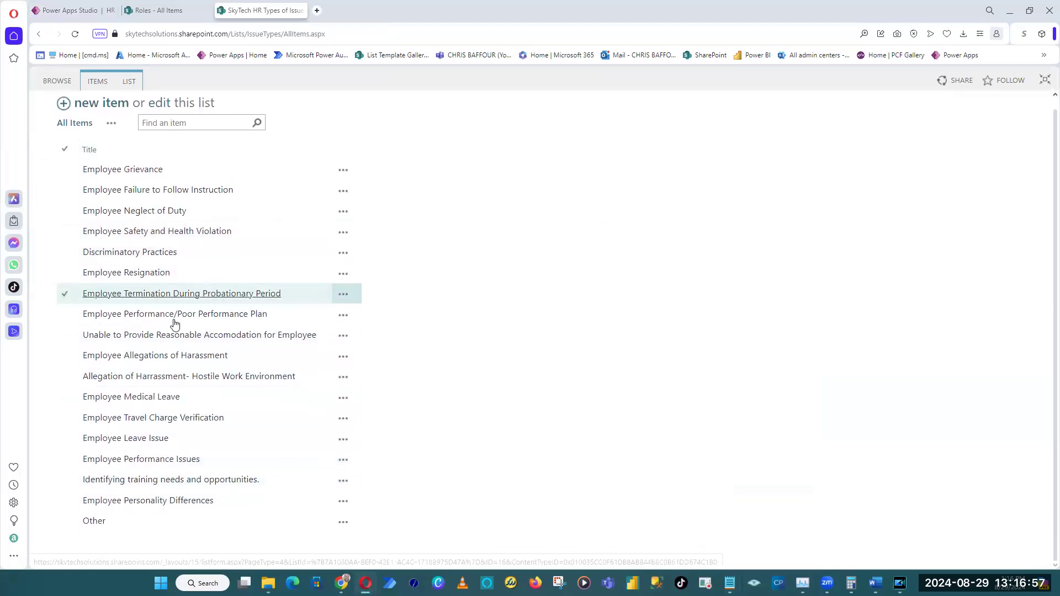
pyautogui.click(162, 10)
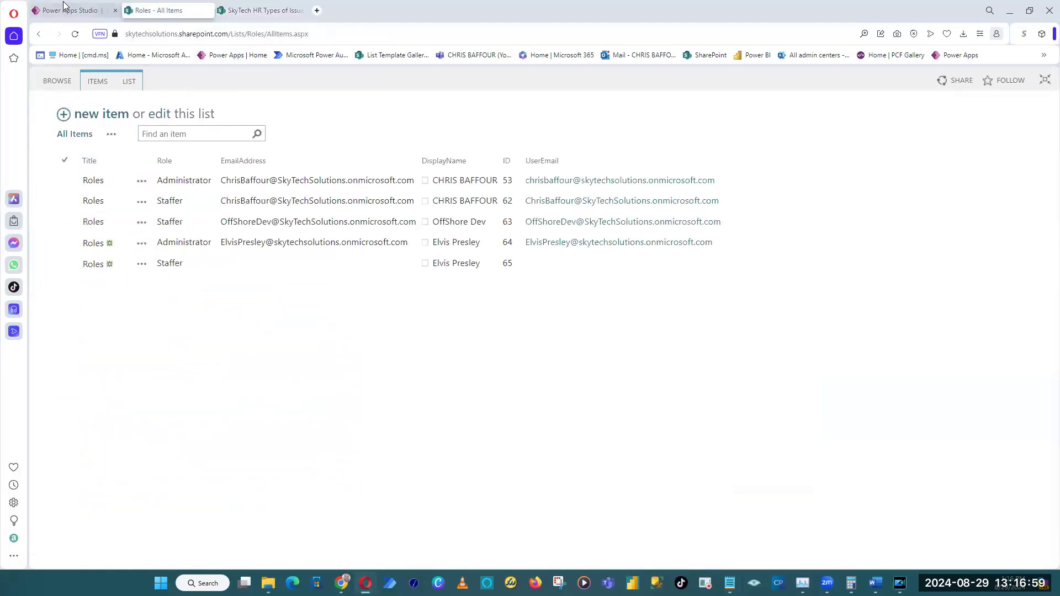
pyautogui.click(65, 10)
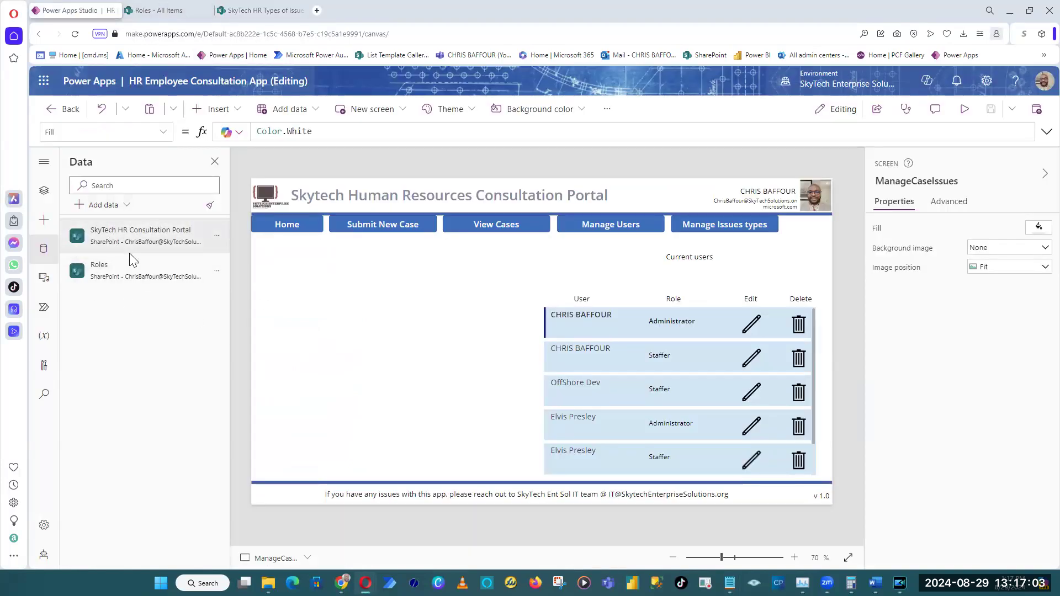
pyautogui.click(812, 332)
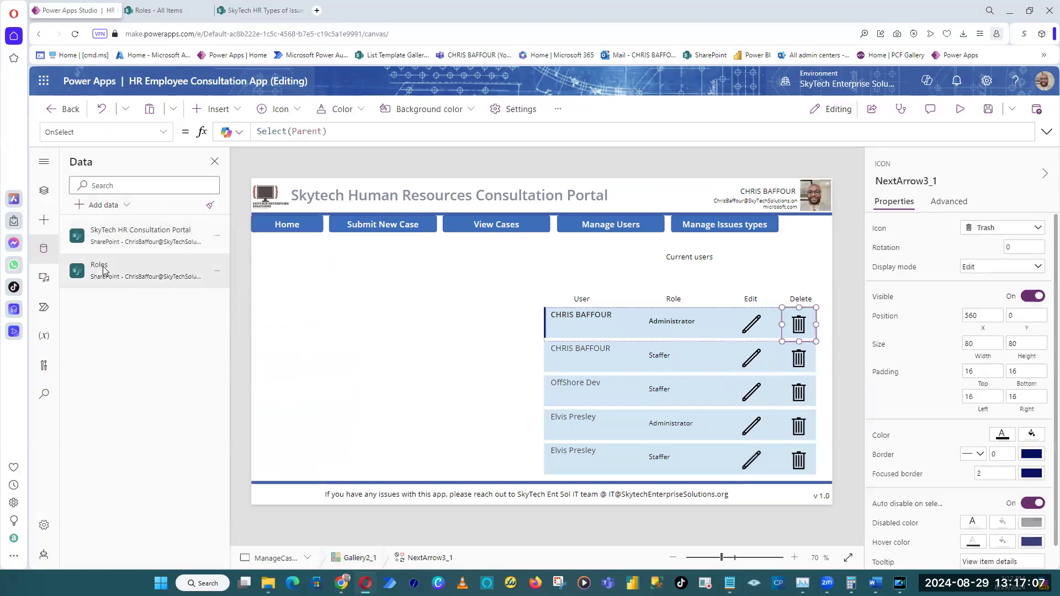
pyautogui.click(261, 9)
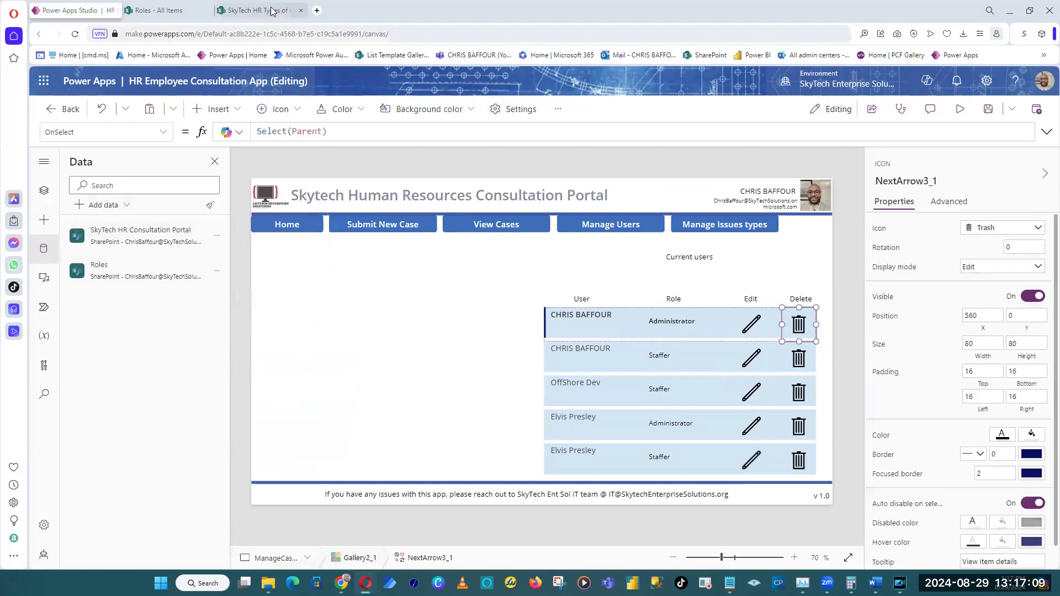
pyautogui.click(63, 11)
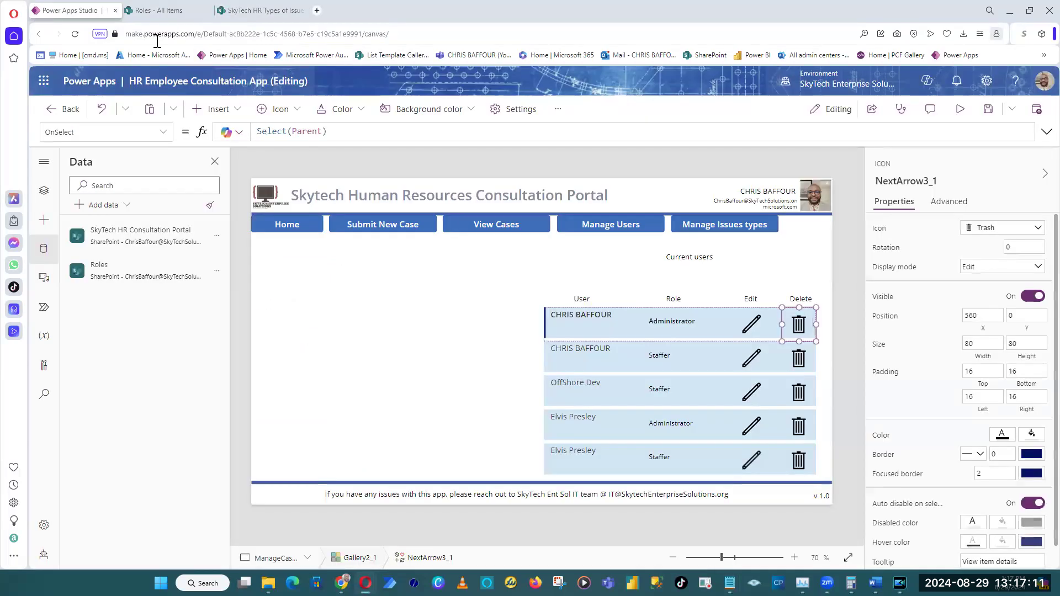
# Start adding a SharePoint data source and connect to the site using the IssueTypes list URL.
pyautogui.click(113, 206)
pyautogui.write('share')
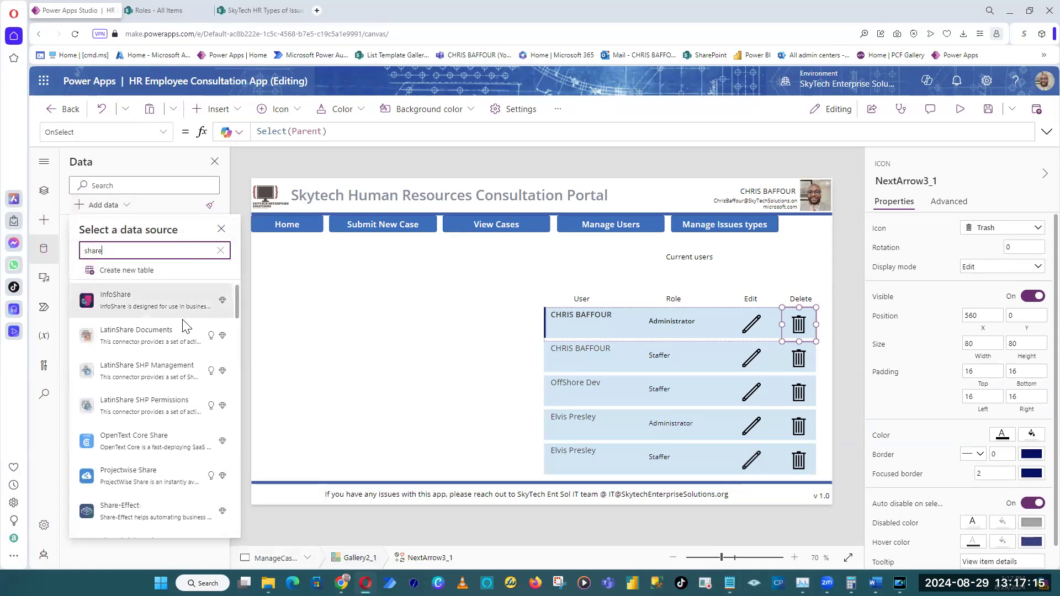
pyautogui.hotkey('ctrl', 'a')
pyautogui.write('Sharepoint')
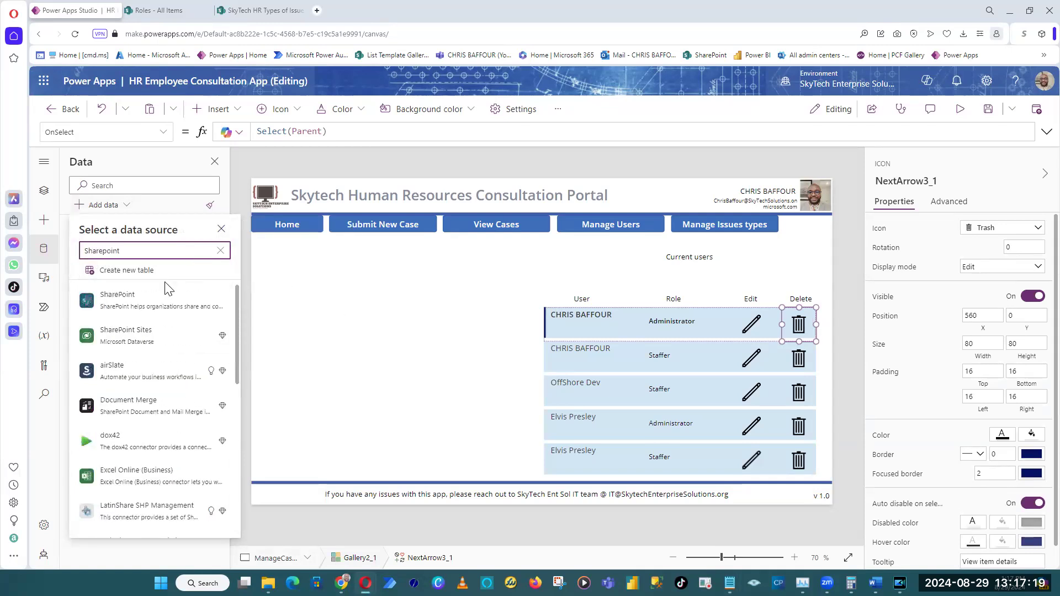
pyautogui.click(141, 296)
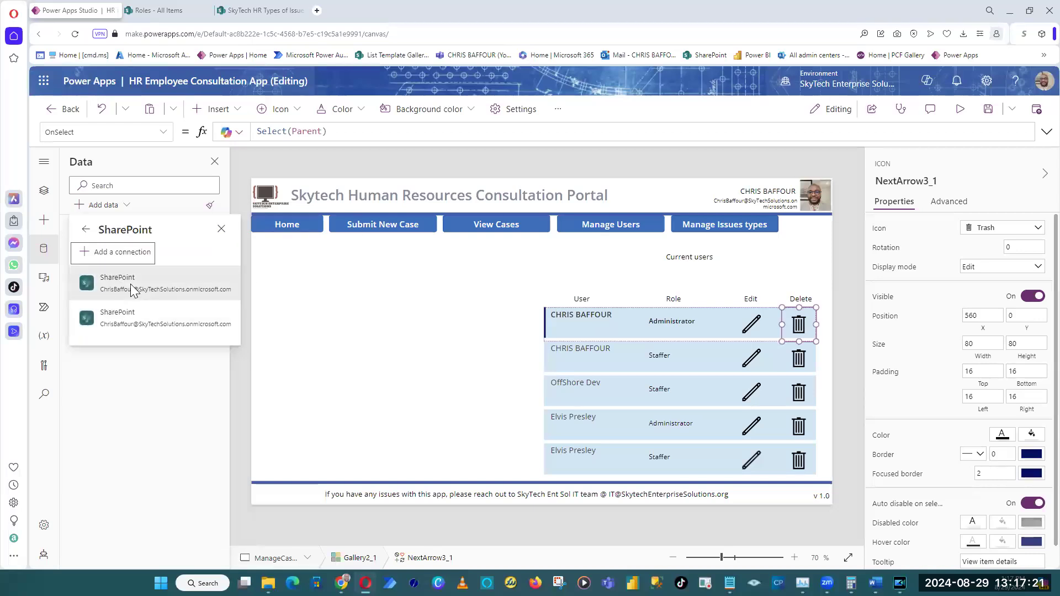
pyautogui.click(133, 291)
pyautogui.hotkey('ctrl', 'v')
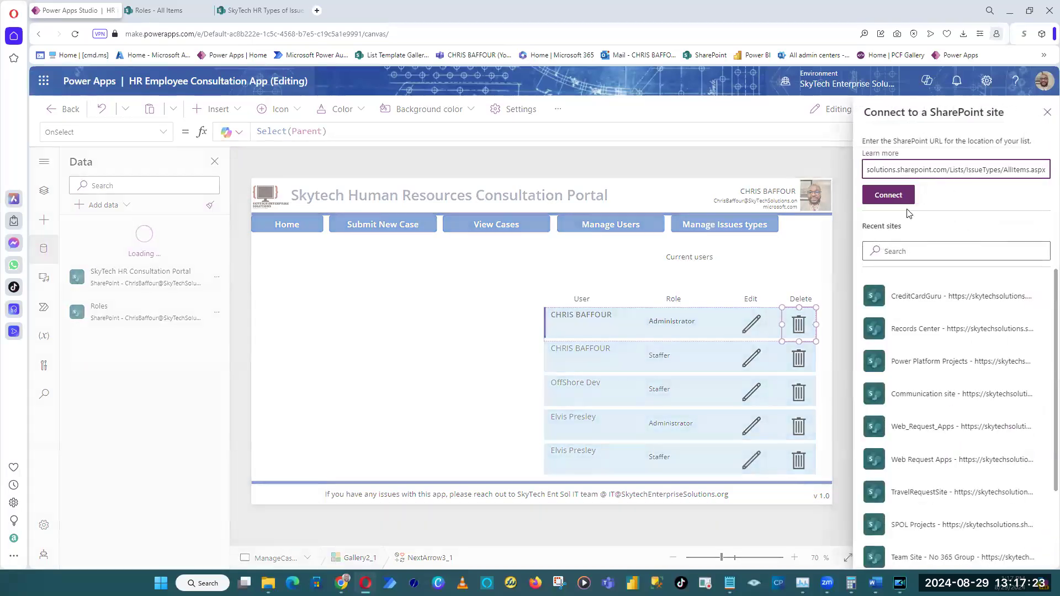
pyautogui.click(887, 195)
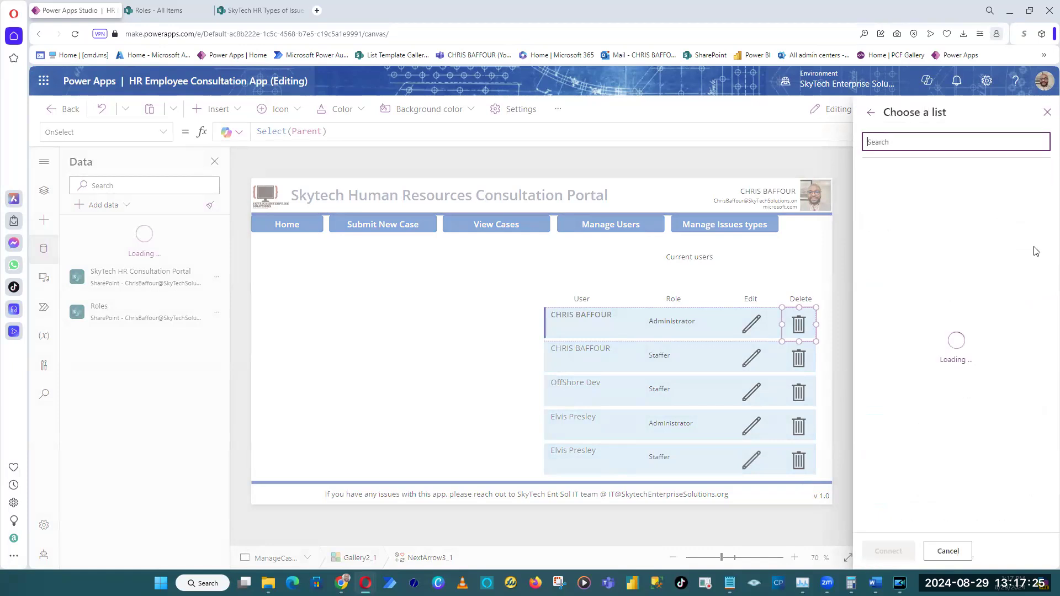
# Find the SkyTech HR Types of Issues list by searching for "issue" and connect it to the app.
pyautogui.scroll(-10, 1043, 284)
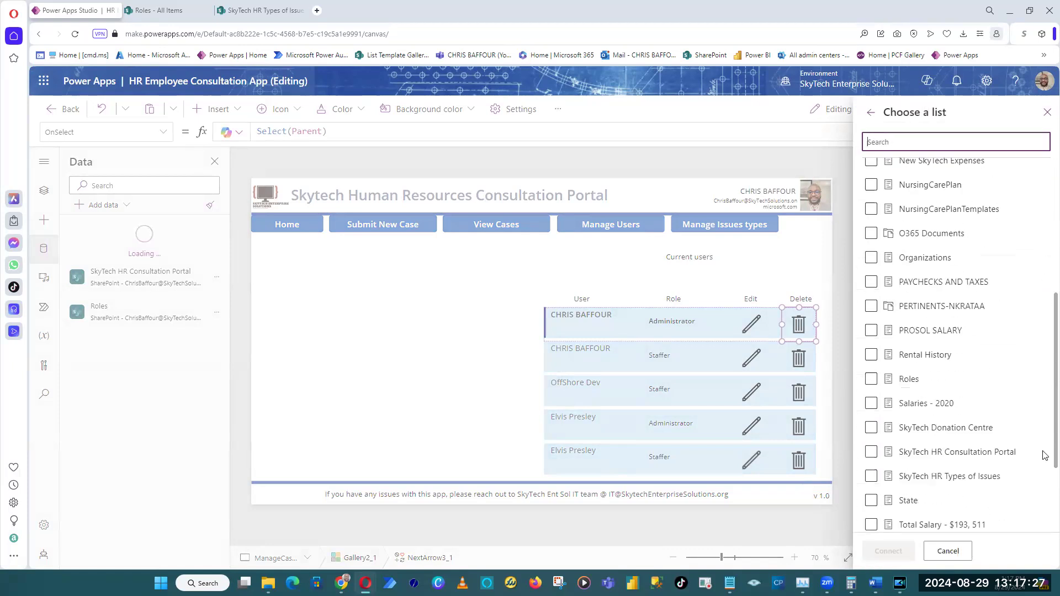
pyautogui.scroll(7, 1046, 420)
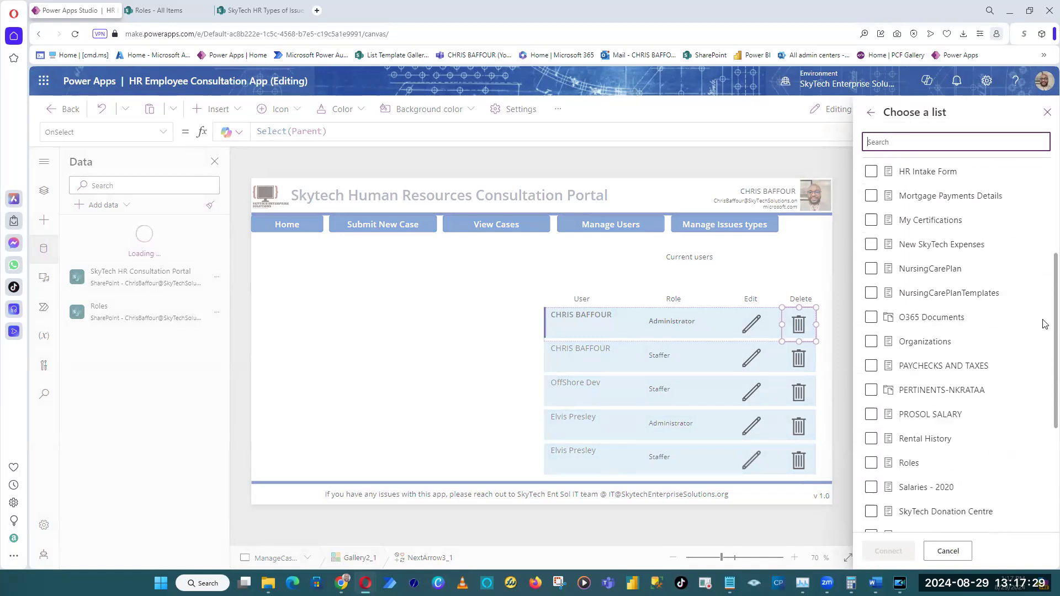
pyautogui.scroll(-3, 1045, 293)
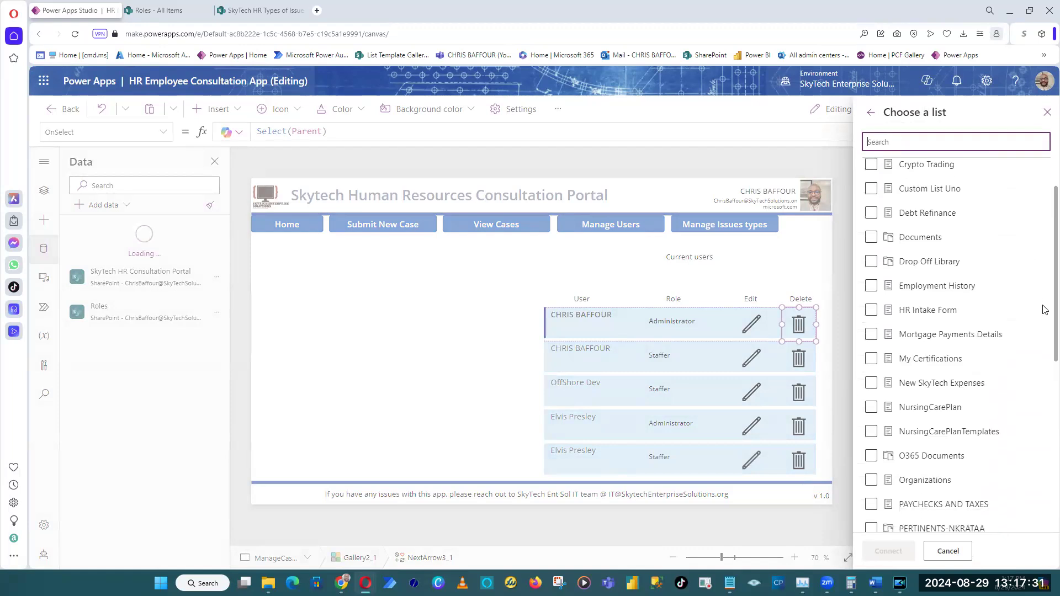
pyautogui.scroll(-3, 1046, 342)
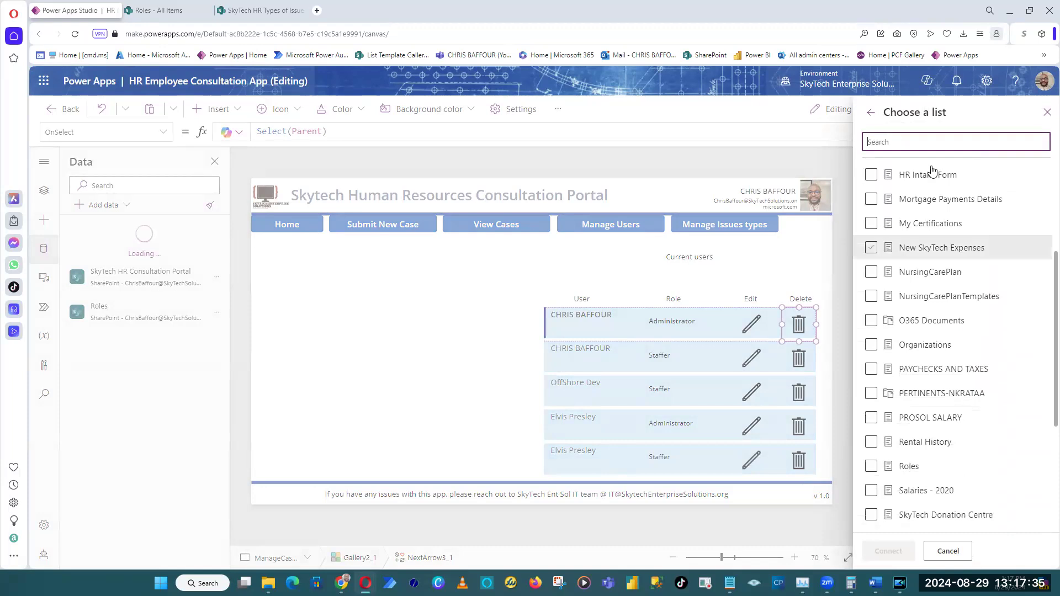
pyautogui.write('issue')
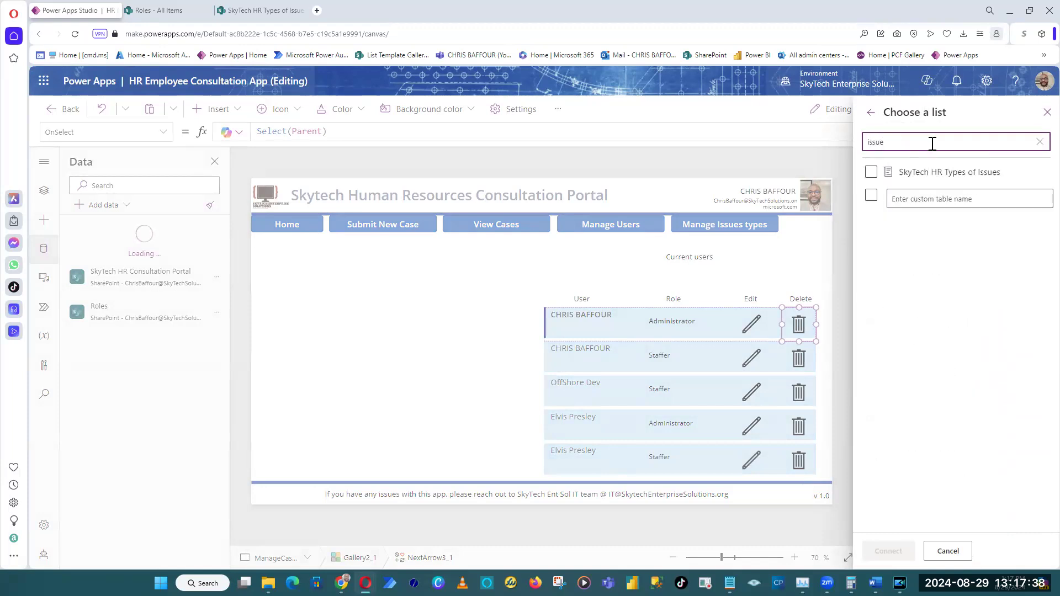
pyautogui.click(889, 172)
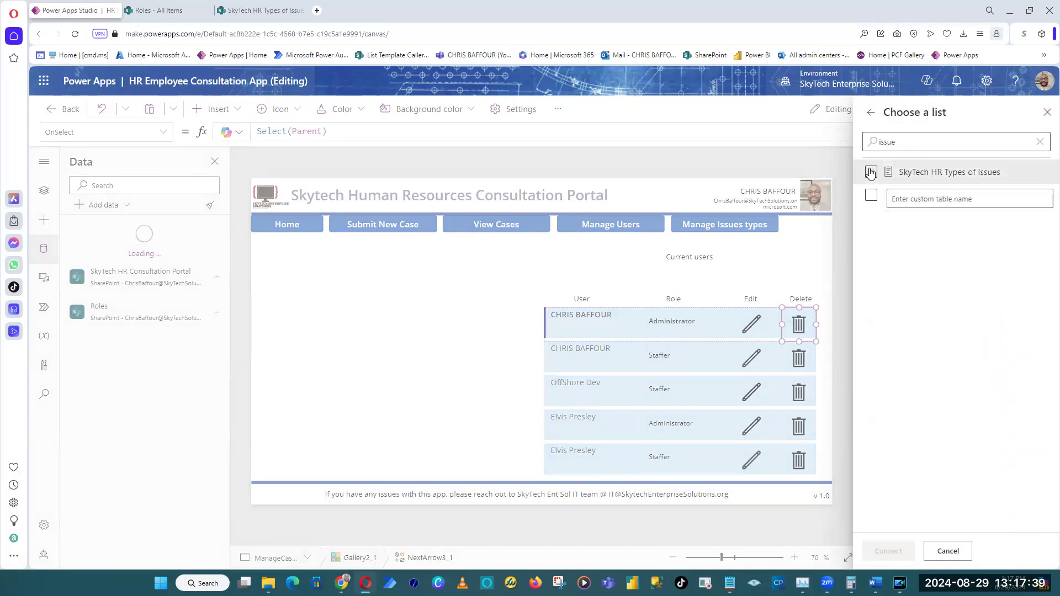
pyautogui.click(889, 551)
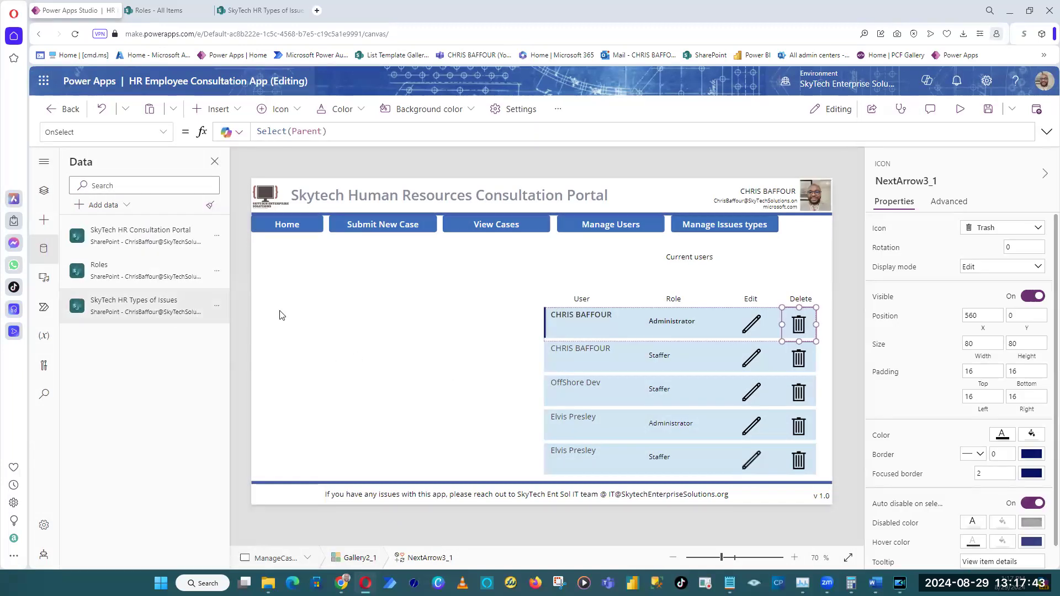
# Open the Items formula of the pasted gallery on the ManageCaseIssues screen for editing.
pyautogui.click(842, 408)
pyautogui.click(814, 438)
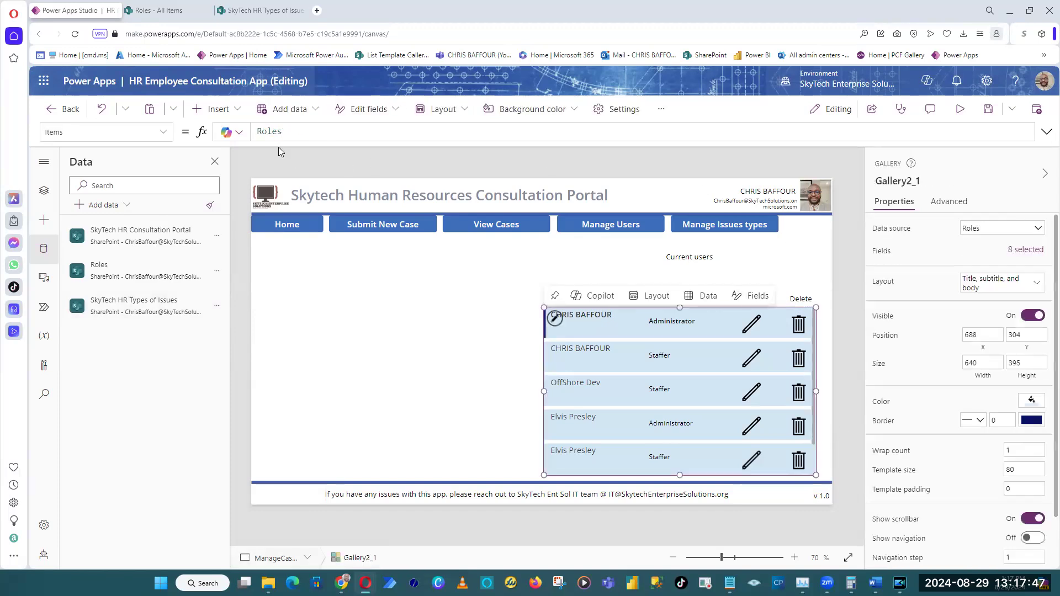
pyautogui.click(317, 132)
pyautogui.moveTo(705, 343)
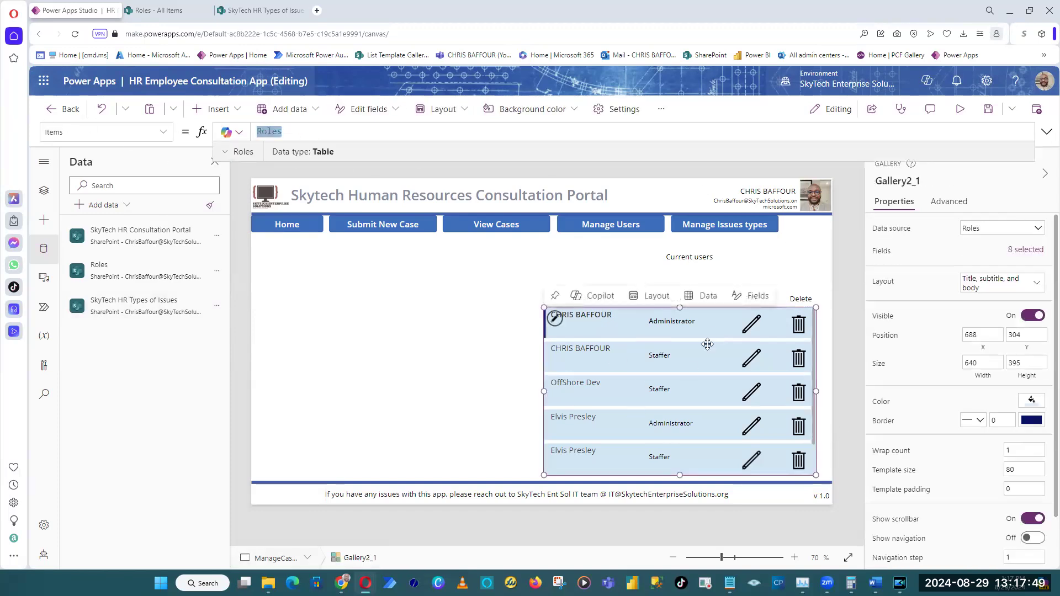
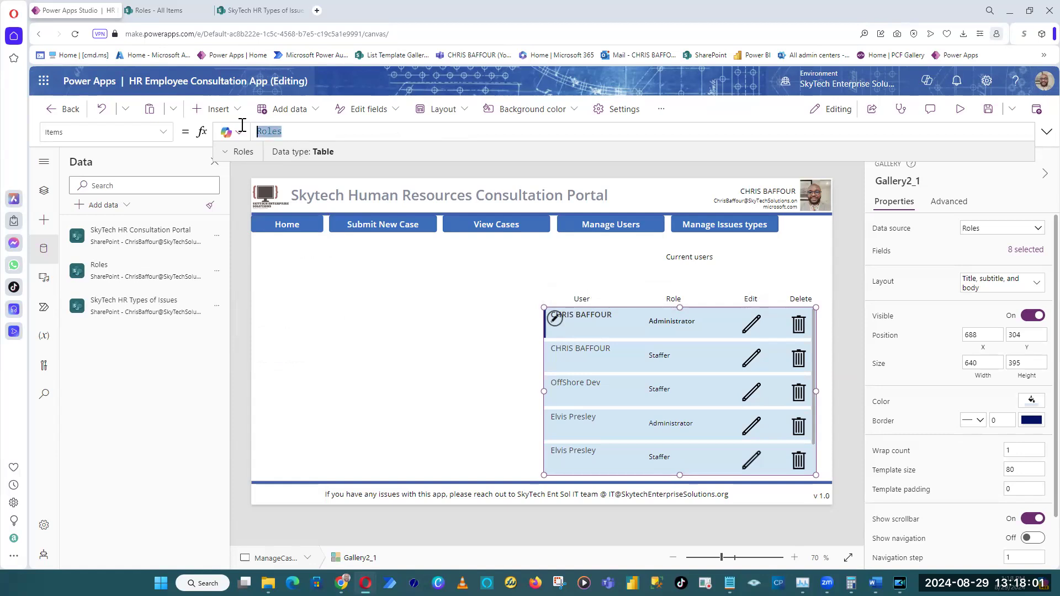
# Set the gallery's Items formula on the ManageCaseIssues screen to 'SkyTech HR Types of Issues'.
pyautogui.moveTo(130, 271)
pyautogui.click(266, 371)
pyautogui.moveTo(170, 312)
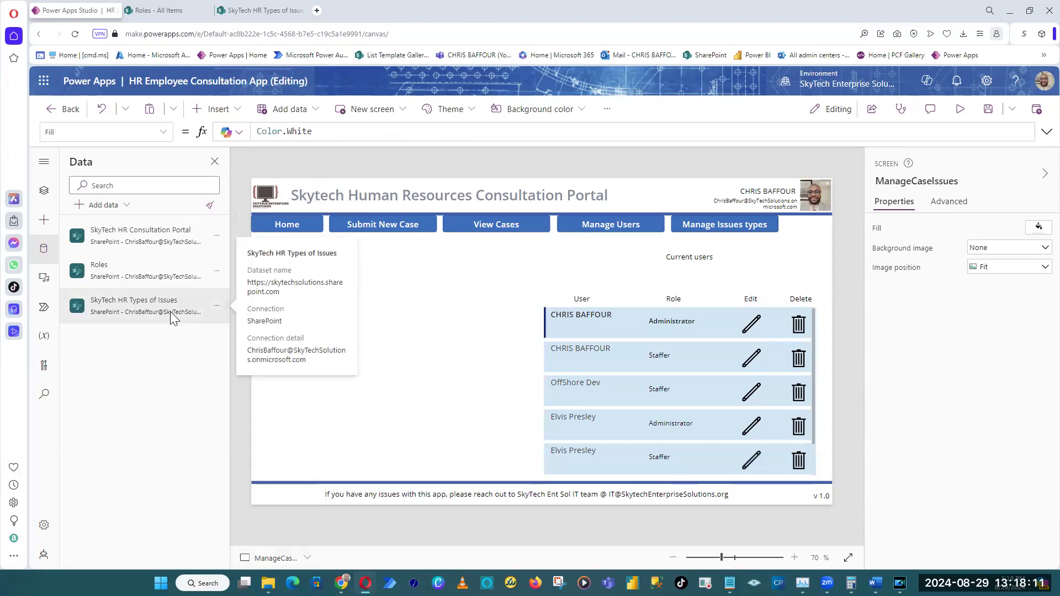
pyautogui.click(815, 364)
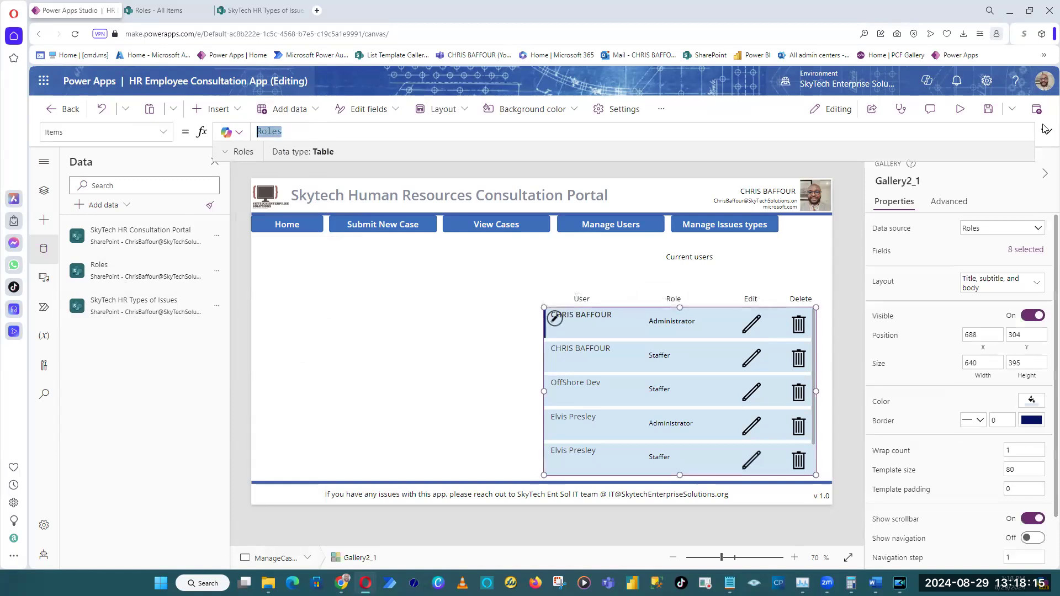
pyautogui.write('Share')
pyautogui.write('Skytech')
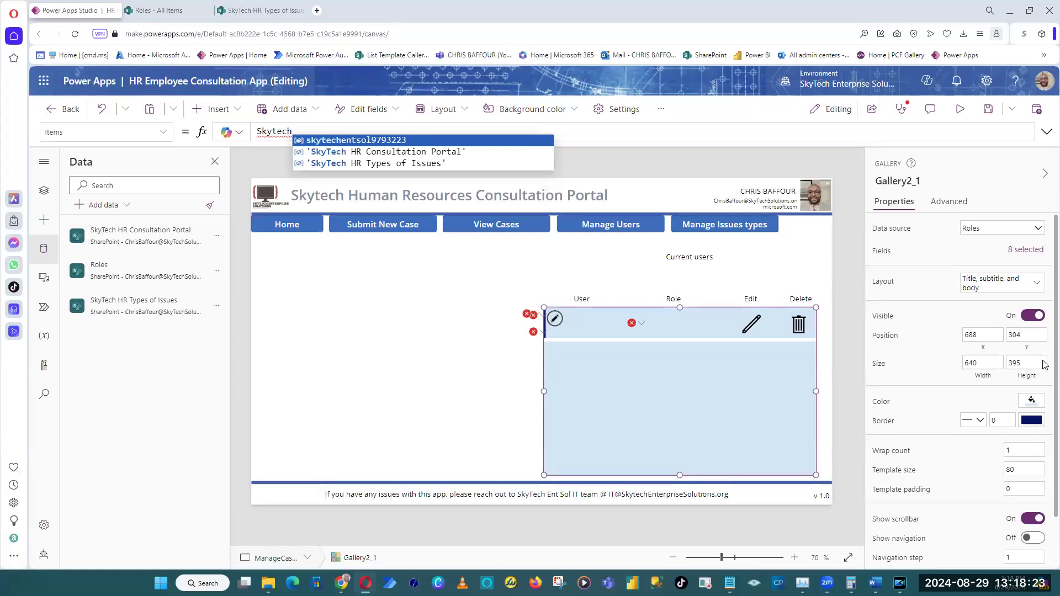
pyautogui.click(404, 164)
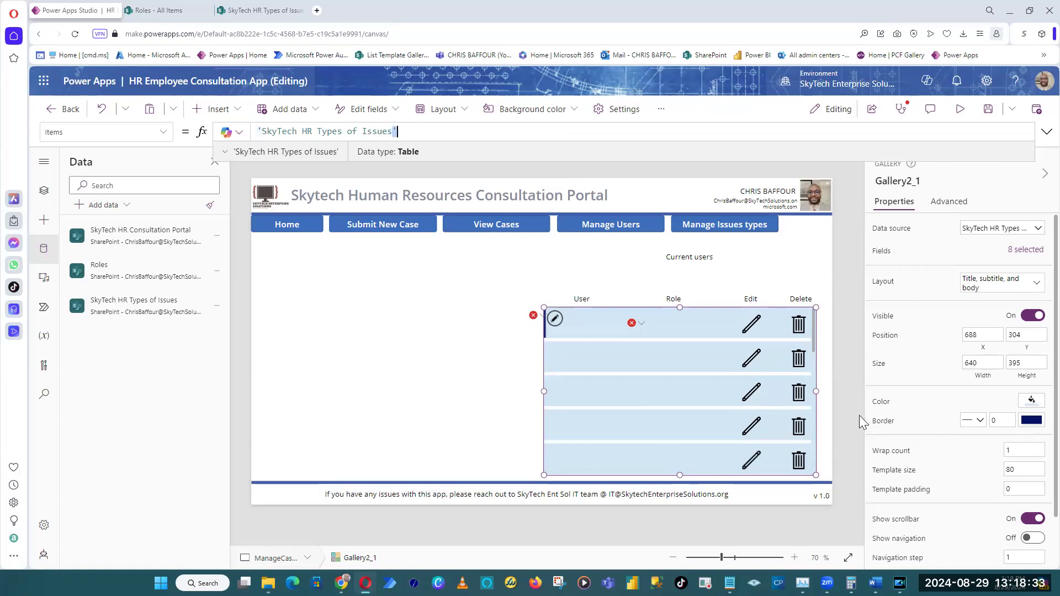
pyautogui.click(842, 382)
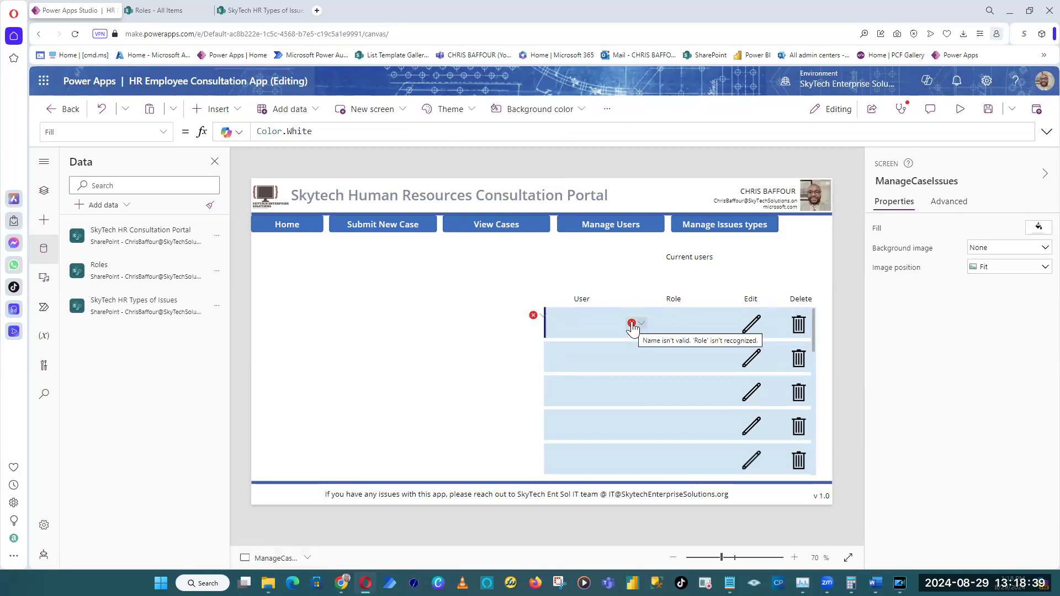
# Remove the role subtitle label bound to ThisItem.Role.Value from the gallery template.
pyautogui.click(671, 298)
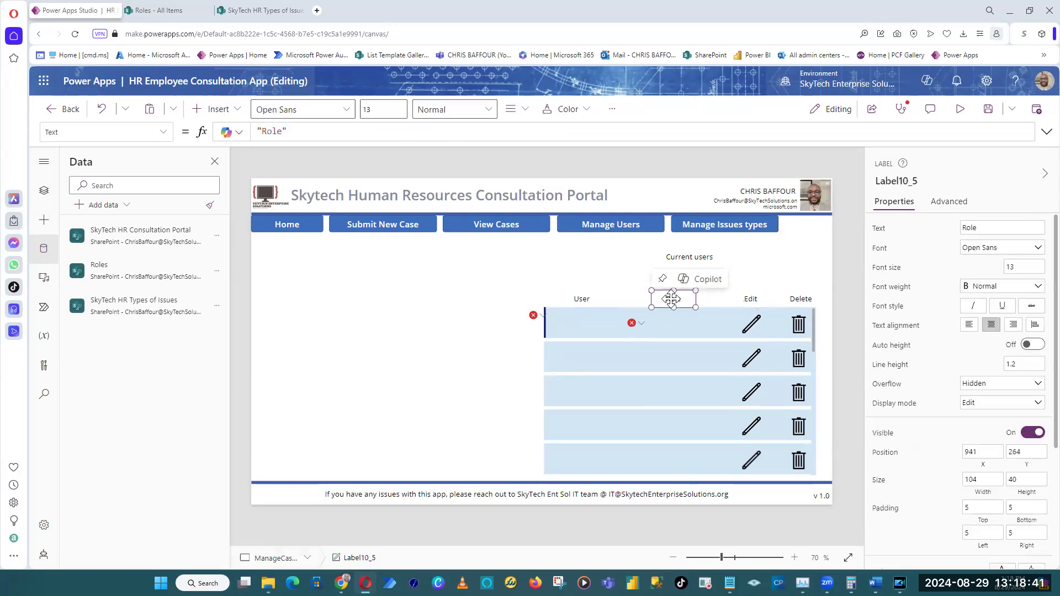
pyautogui.click(641, 345)
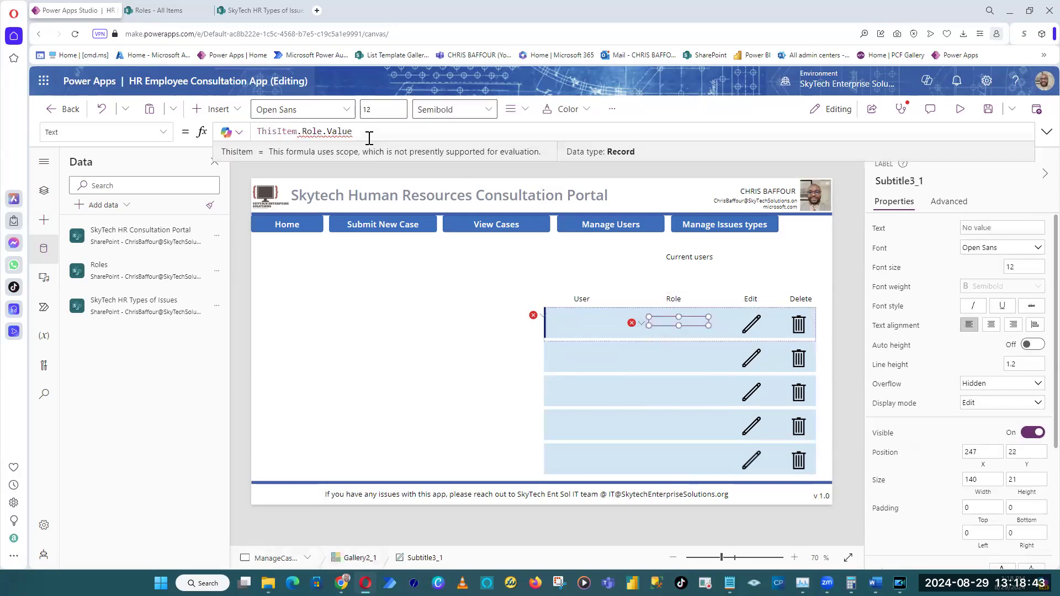
pyautogui.click(690, 321)
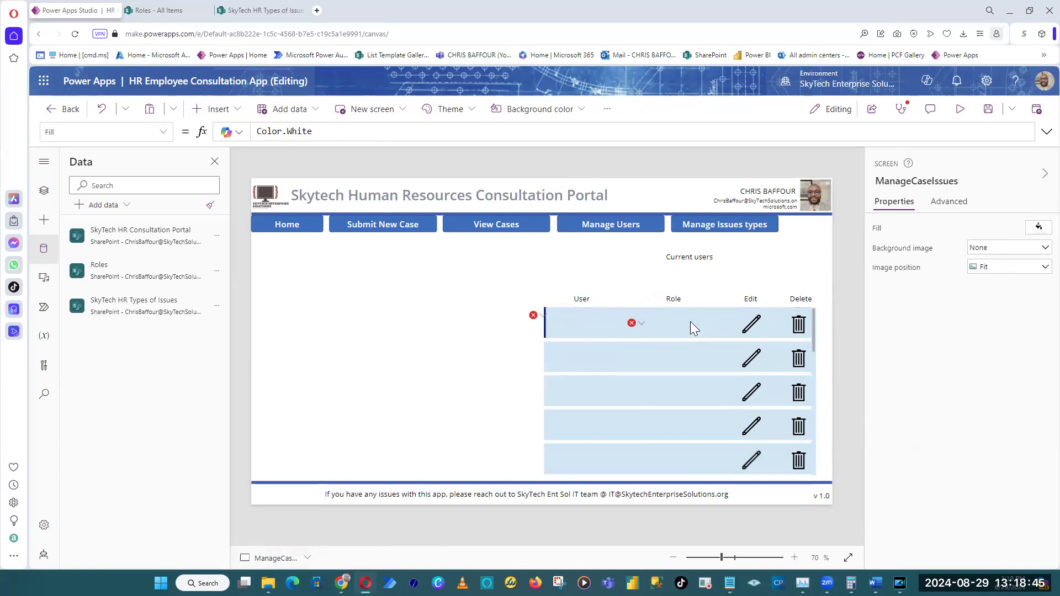
pyautogui.click(639, 325)
pyautogui.click(644, 341)
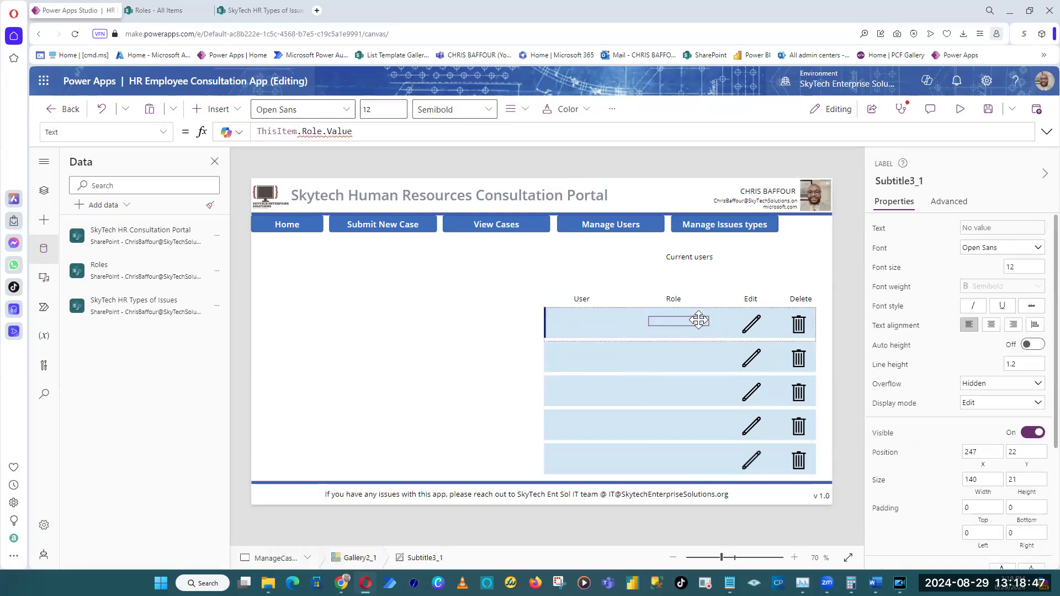
pyautogui.rightClick(698, 322)
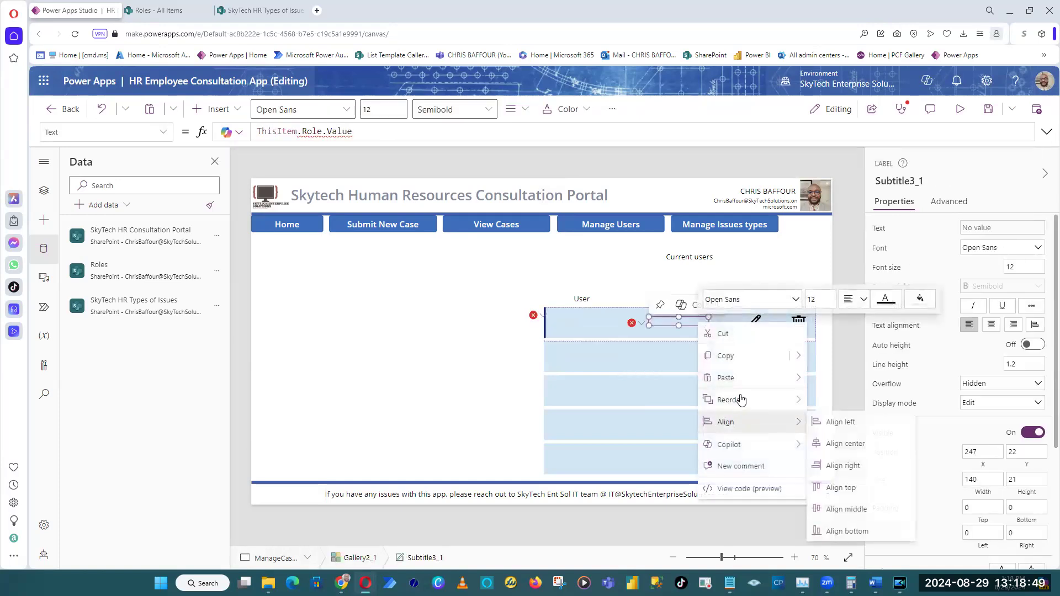
pyautogui.click(625, 383)
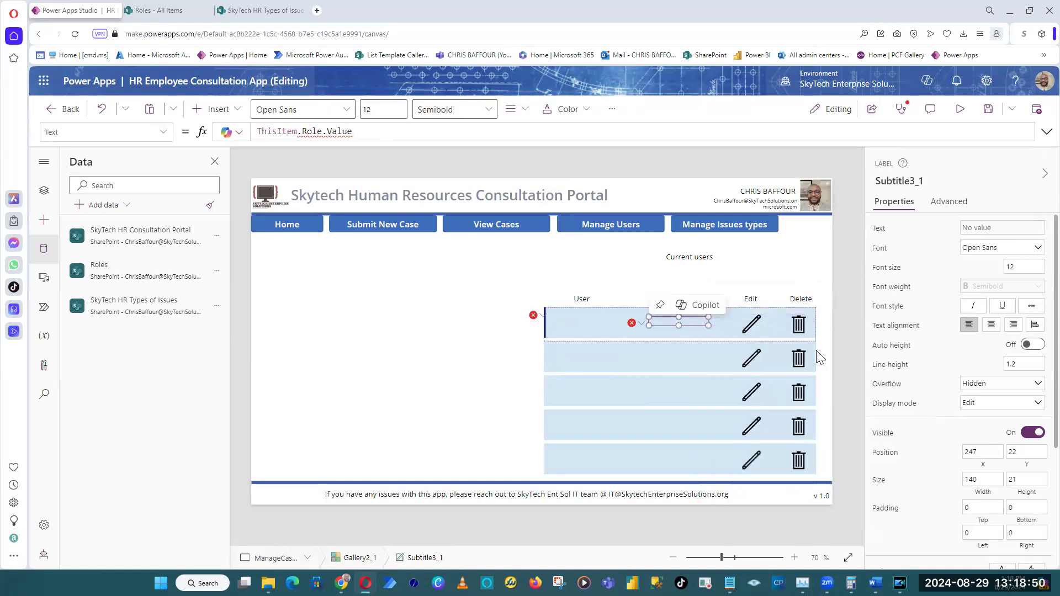
# Delete the Role column header above the gallery and change the User header's text to "Issue Type".
pyautogui.click(531, 315)
pyautogui.click(569, 332)
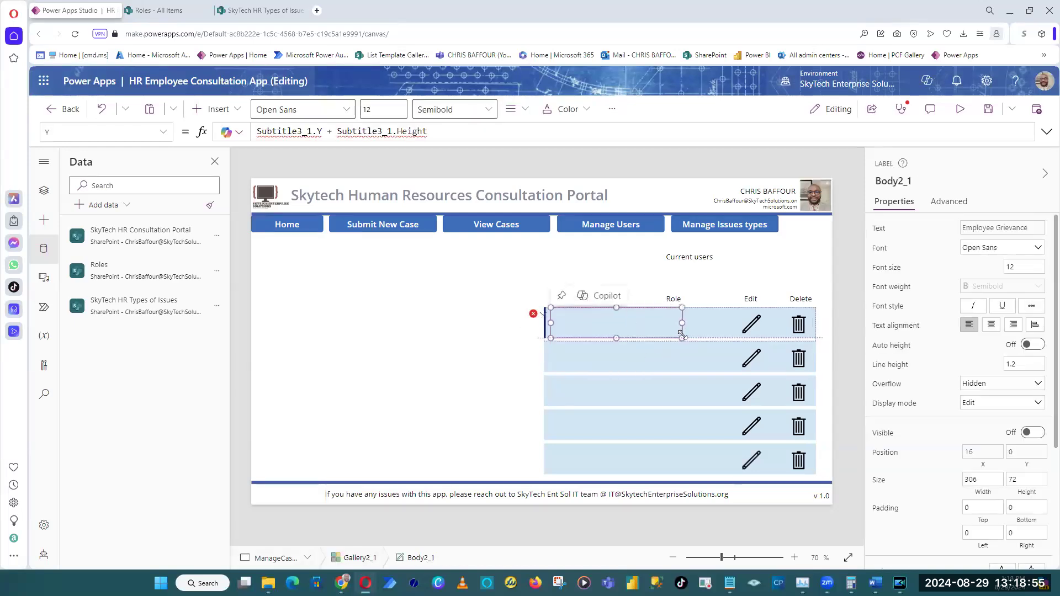
pyautogui.click(675, 300)
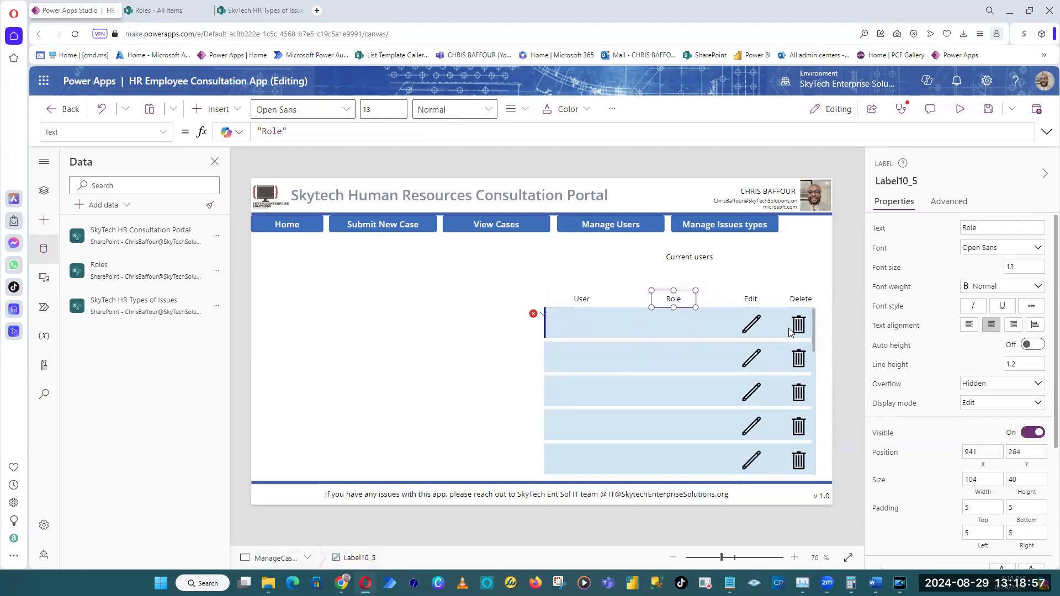
pyautogui.press('Delete')
pyautogui.click(620, 307)
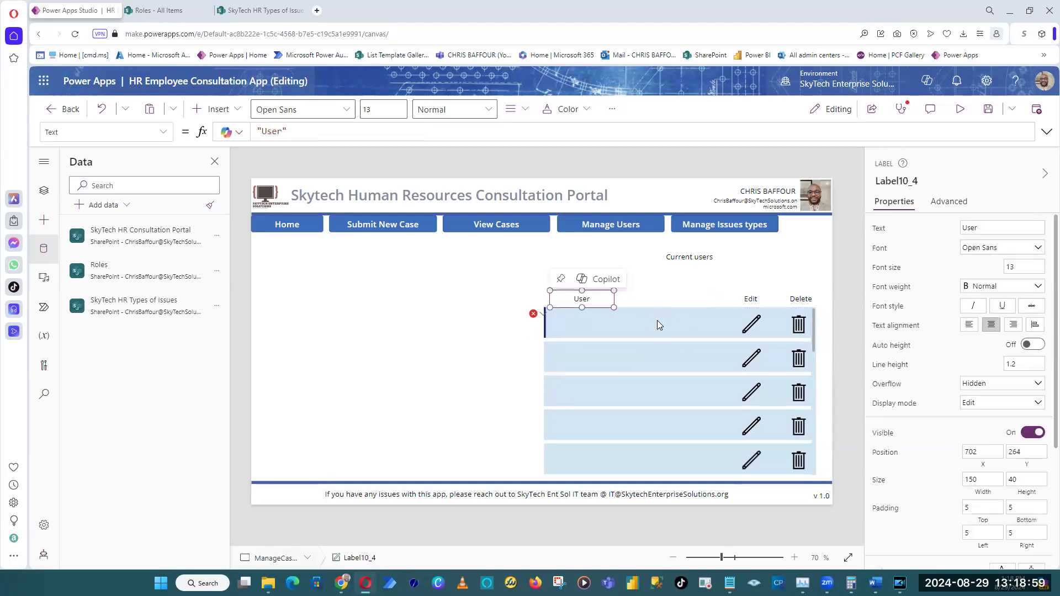
pyautogui.doubleClick(994, 227)
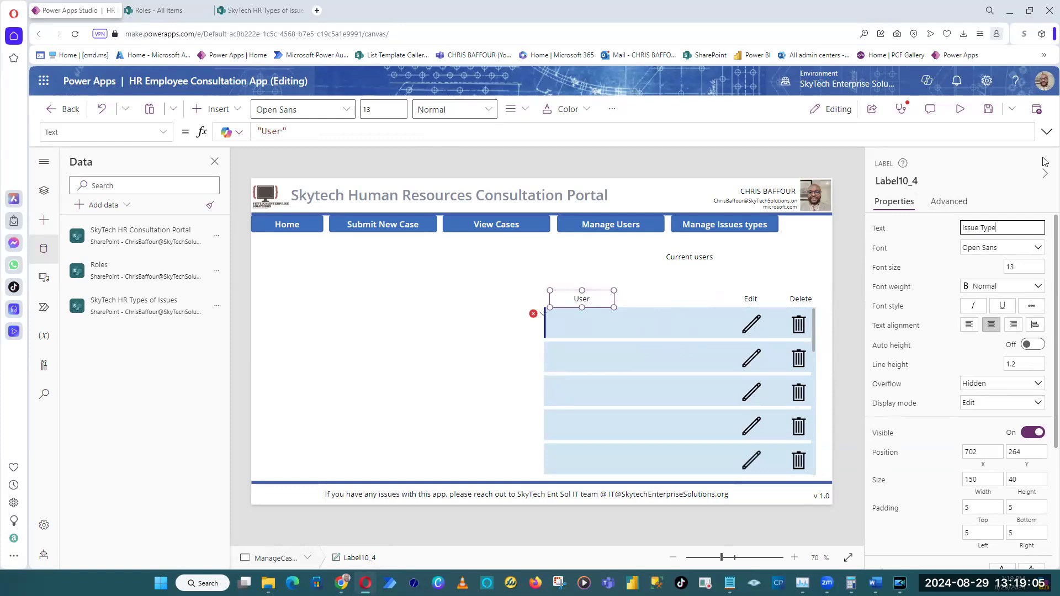
# Clear the Y formula of the gallery's hidden body label, removing its reference to the deleted subtitle label.
pyautogui.click(538, 314)
pyautogui.click(546, 329)
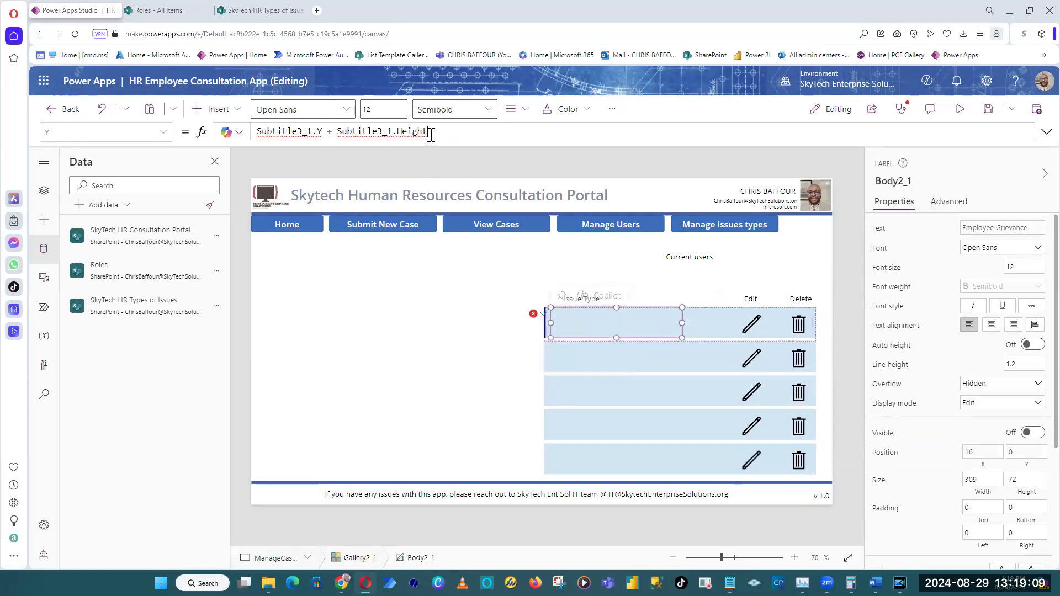
pyautogui.moveTo(431, 134); pyautogui.dragTo(235, 180)
pyautogui.press('BackSpace')
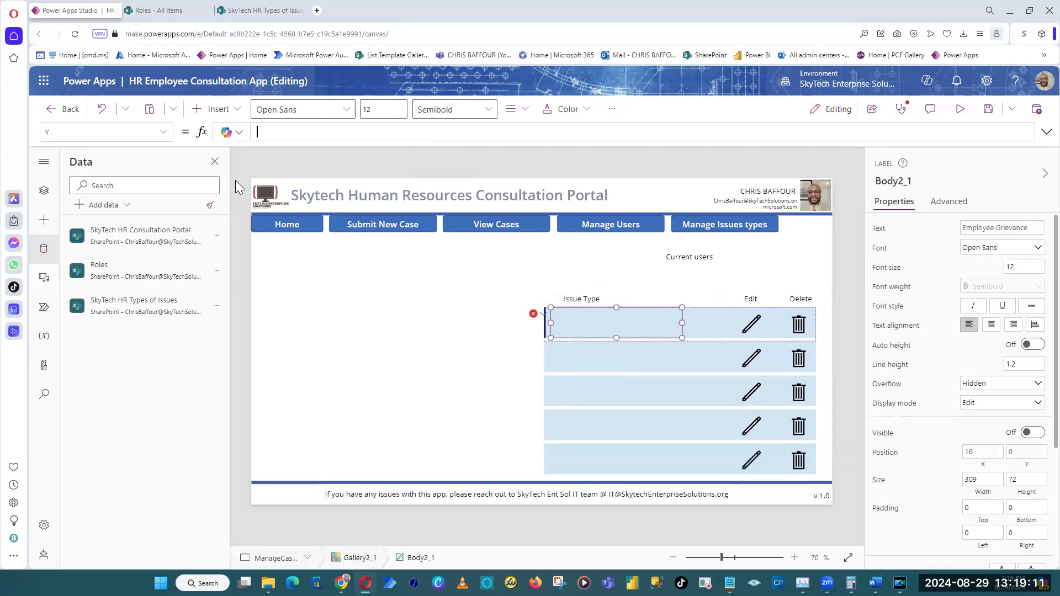
pyautogui.click(586, 166)
pyautogui.click(533, 314)
pyautogui.click(547, 332)
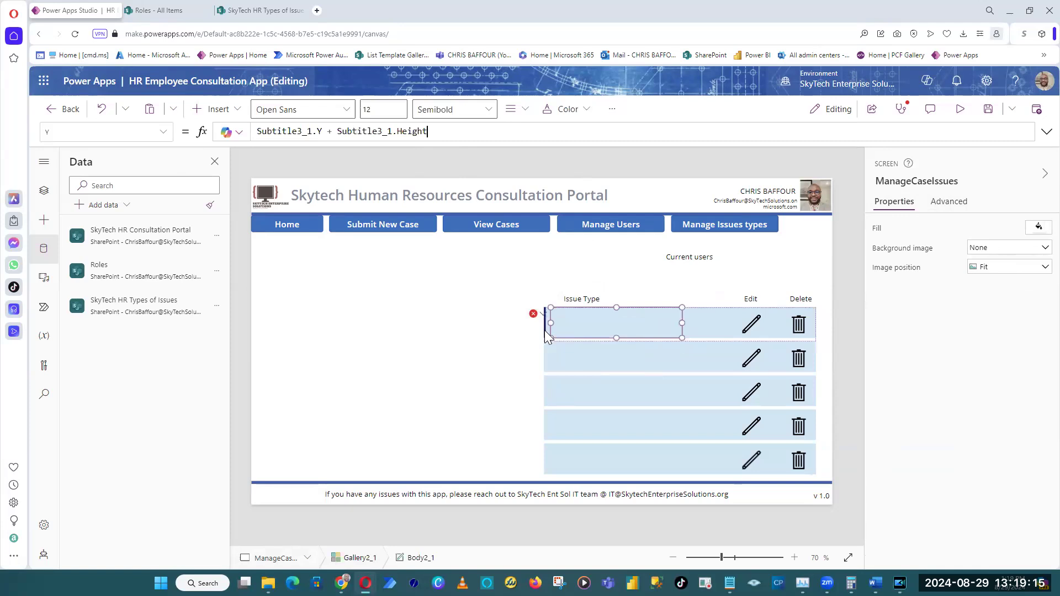
pyautogui.moveTo(452, 137); pyautogui.dragTo(94, 134)
pyautogui.press('BackSpace')
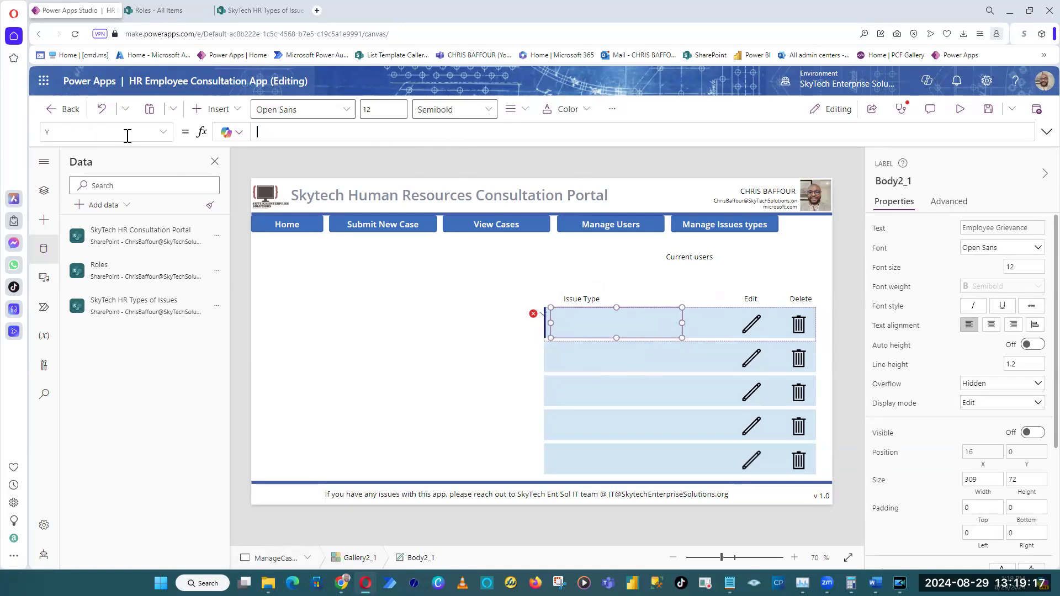
pyautogui.click(540, 166)
# Set the gallery title label's text to ThisItem.Title and place it at Y 14 with a width of about 386.
pyautogui.click(585, 321)
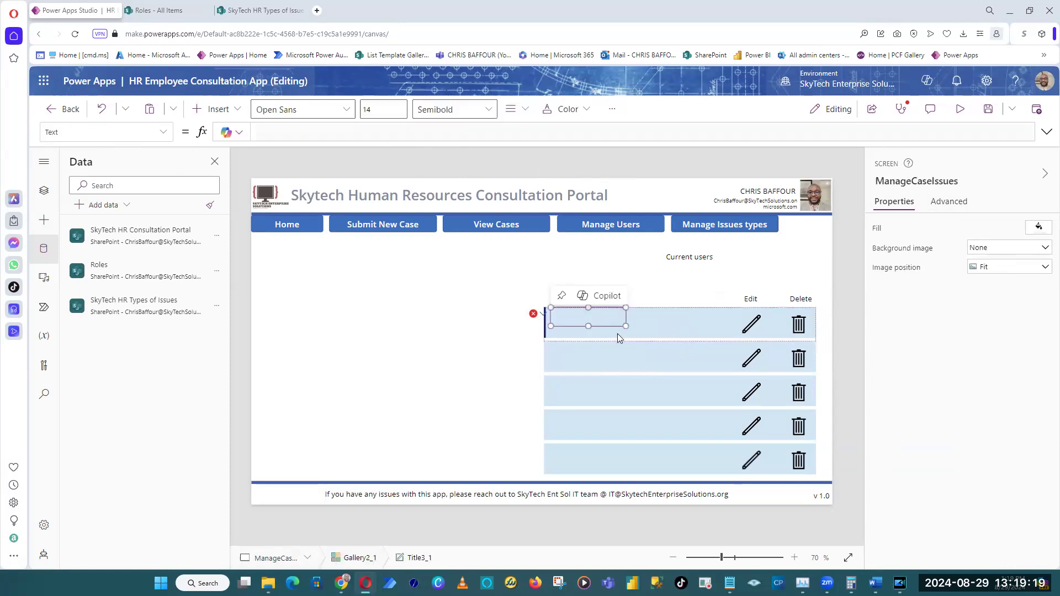
pyautogui.moveTo(606, 320); pyautogui.dragTo(606, 327)
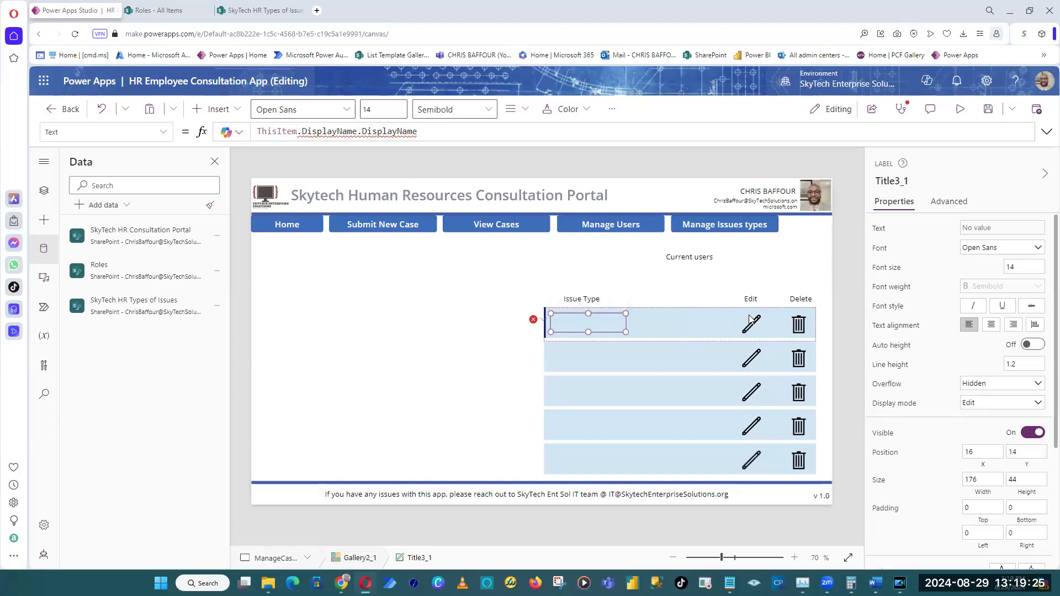
pyautogui.click(299, 128)
pyautogui.doubleClick(258, 134)
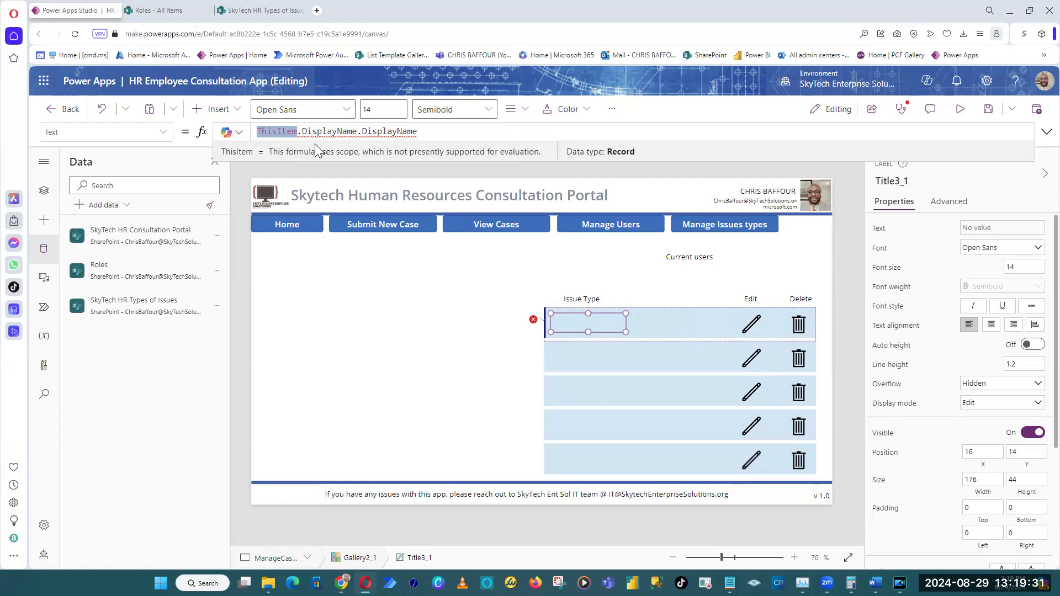
pyautogui.click(251, 10)
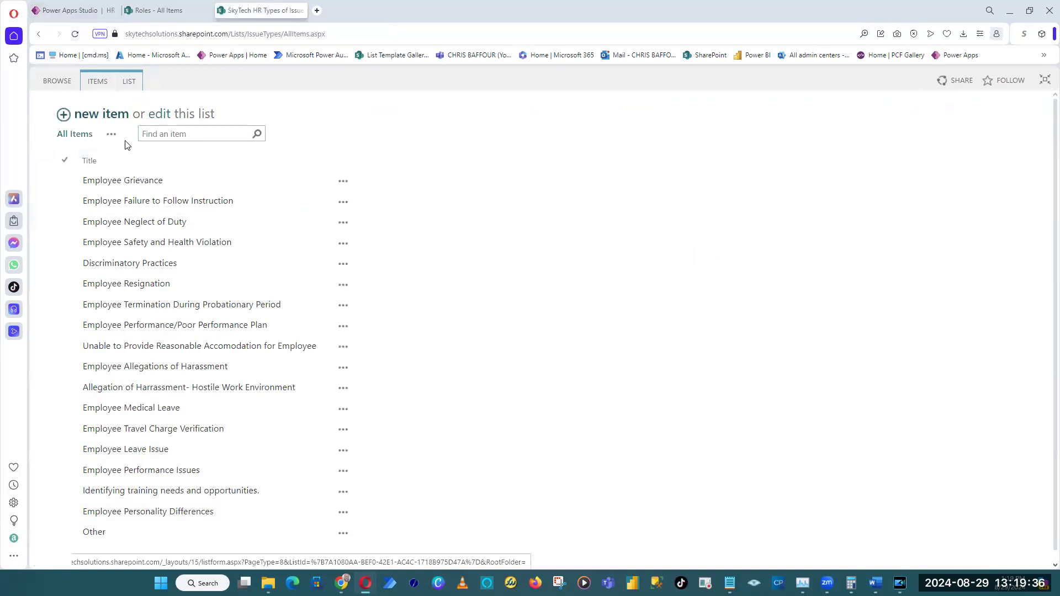
pyautogui.click(53, 10)
pyautogui.moveTo(301, 132); pyautogui.dragTo(418, 131)
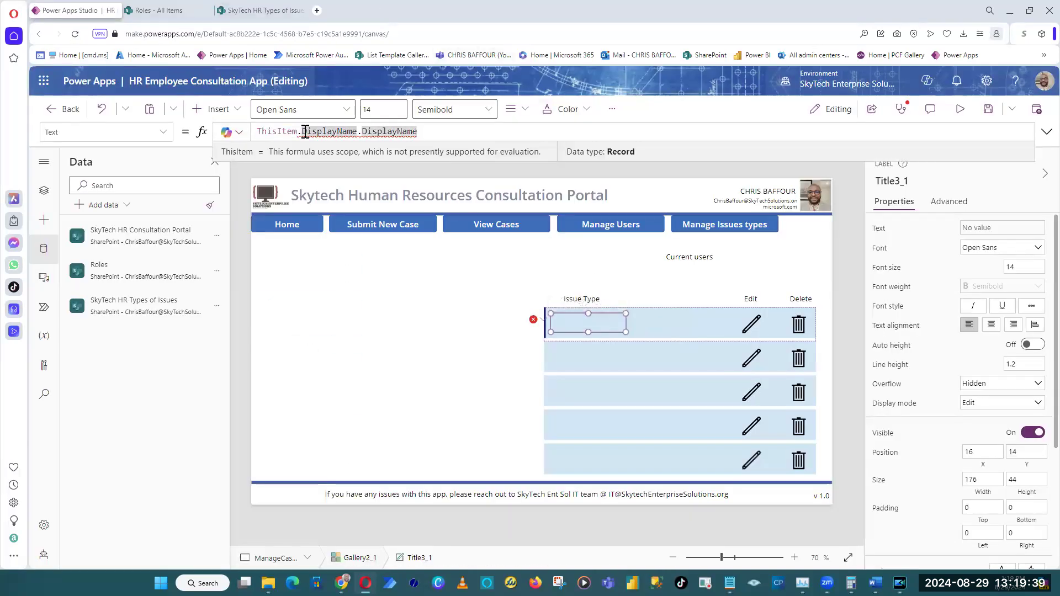
pyautogui.write('.Title')
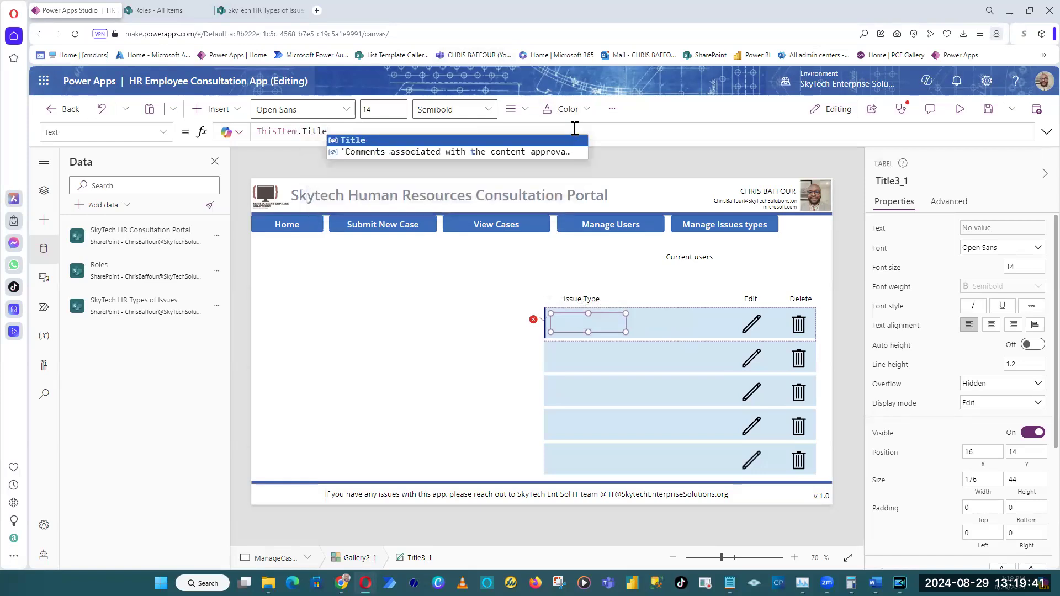
pyautogui.click(546, 141)
pyautogui.moveTo(626, 332); pyautogui.dragTo(714, 333)
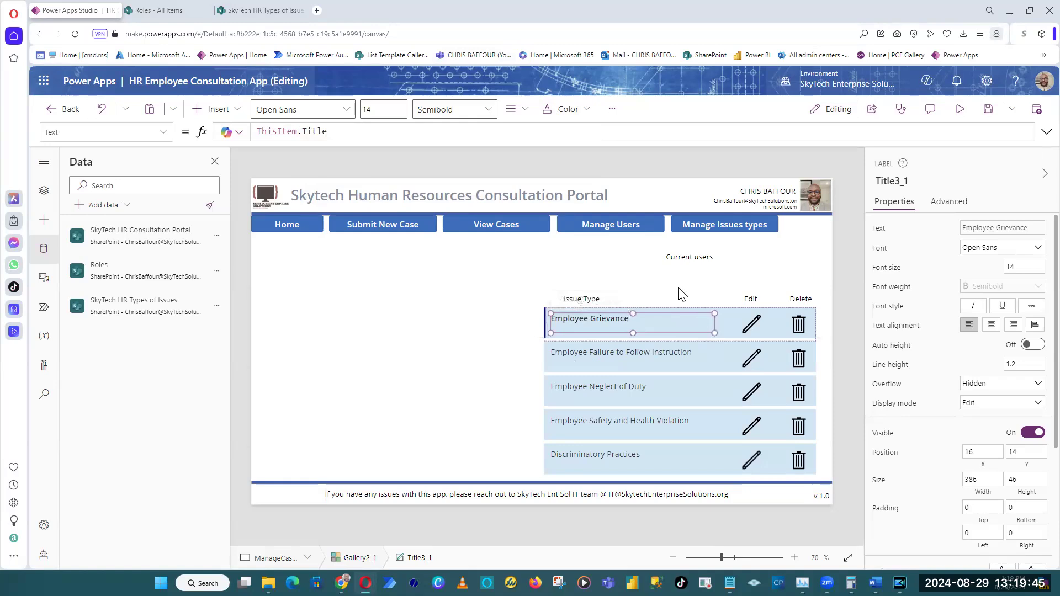
# Review the SharePoint issue types list and preview the app, scrolling the issue type gallery and trying its rows and an edit icon.
pyautogui.click(254, 12)
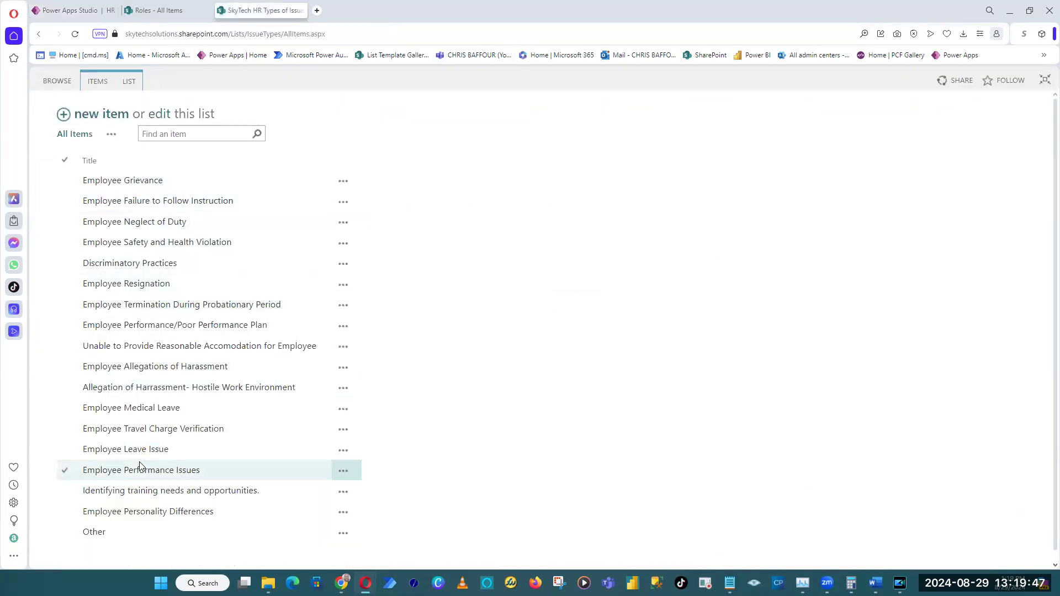
pyautogui.click(54, 15)
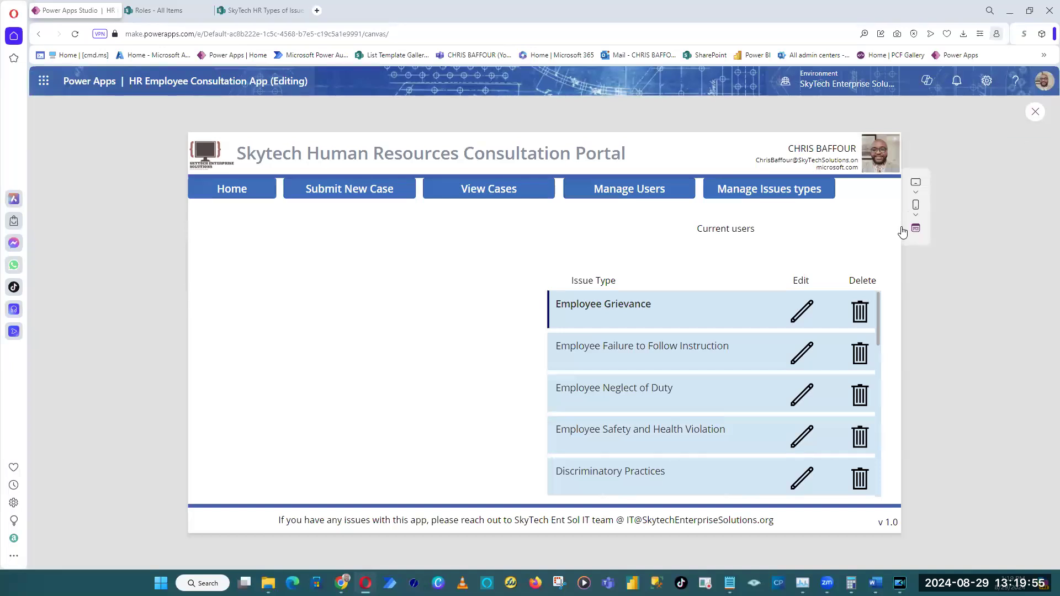
pyautogui.moveTo(879, 307); pyautogui.dragTo(887, 488)
pyautogui.click(593, 389)
pyautogui.click(593, 353)
pyautogui.click(591, 308)
pyautogui.click(610, 427)
pyautogui.click(641, 474)
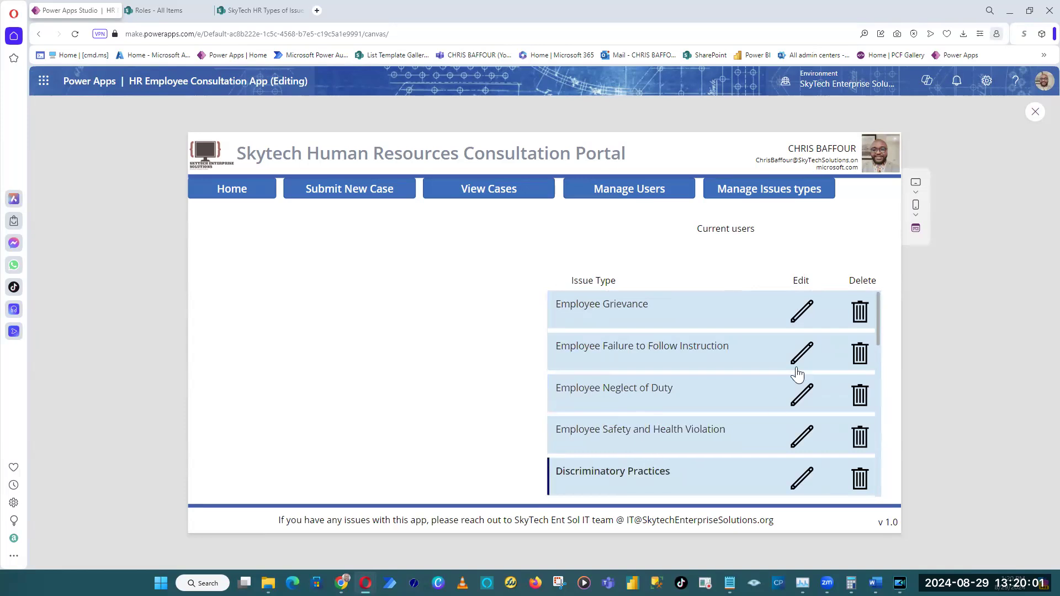
pyautogui.click(808, 314)
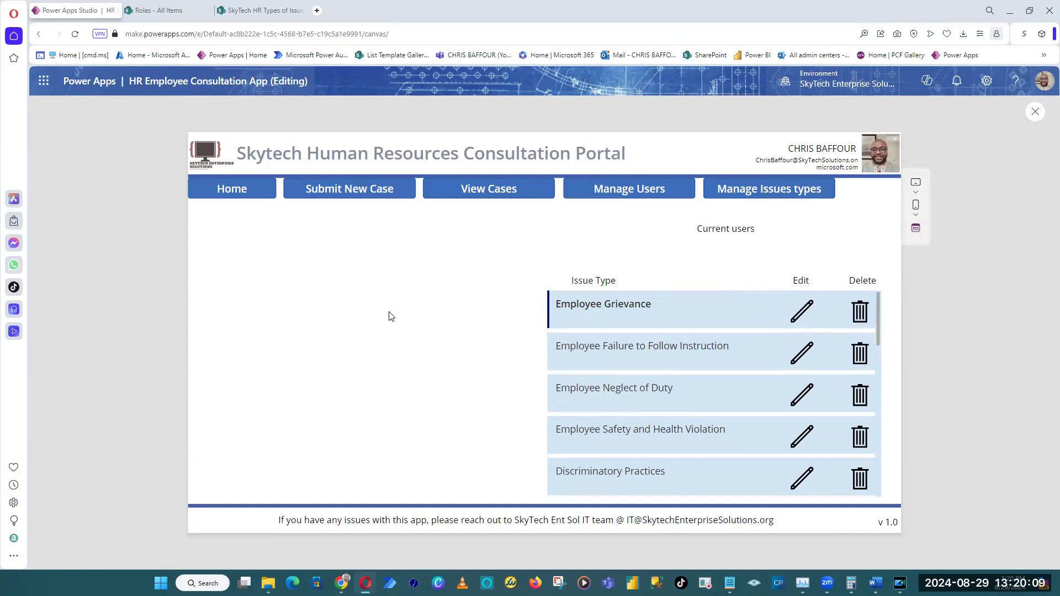
# Copy the "Add new user" label, the user form and the Add User and Reset buttons from the Manage Users screen.
pyautogui.click(650, 195)
pyautogui.click(1036, 113)
pyautogui.click(414, 365)
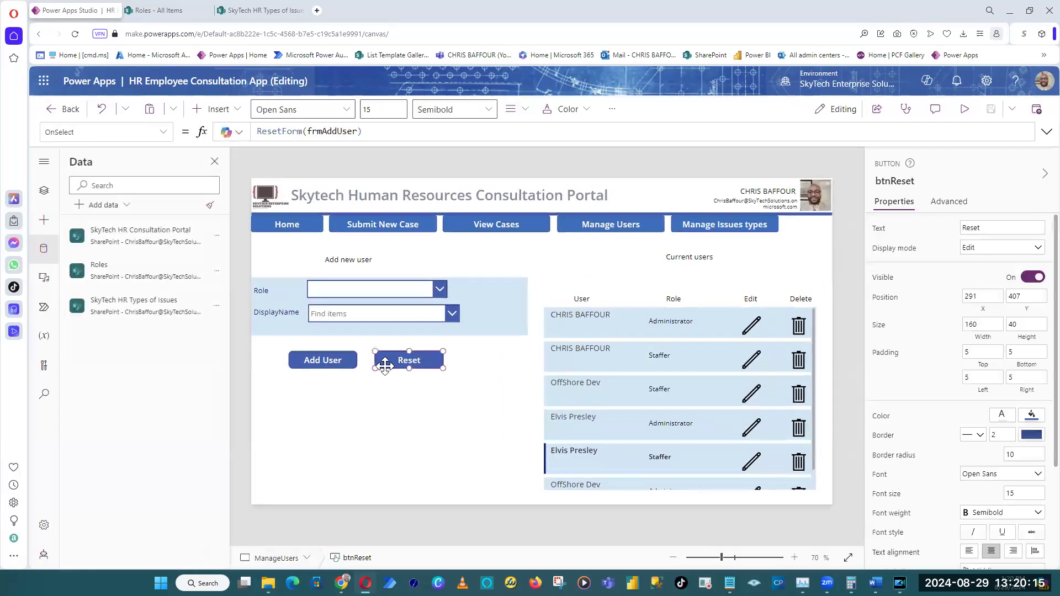
pyautogui.keyDown('shift'); pyautogui.click(337, 363); pyautogui.keyUp('shift')
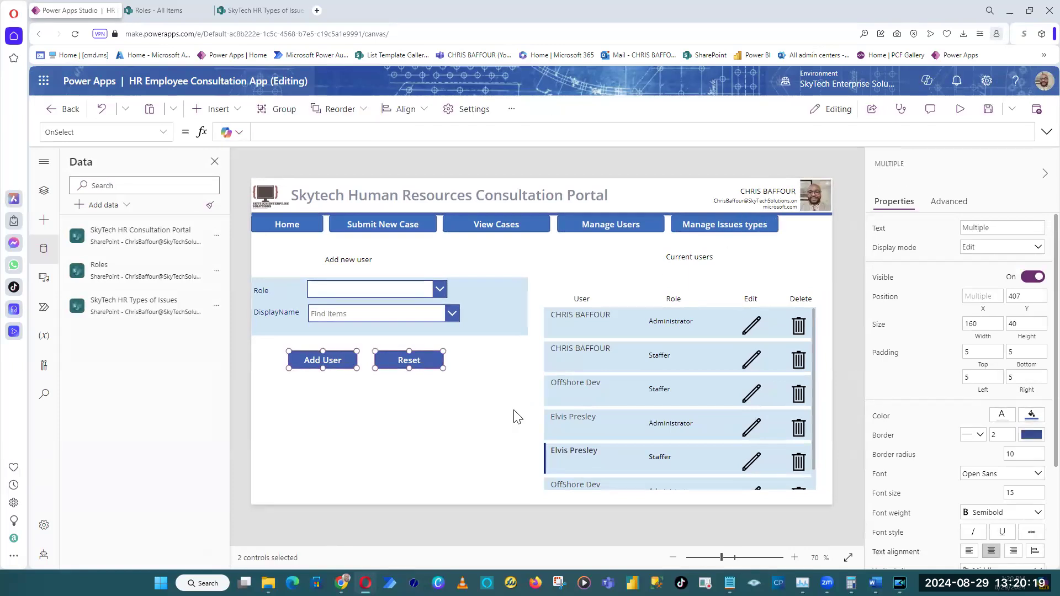
pyautogui.click(515, 430)
pyautogui.moveTo(523, 446); pyautogui.dragTo(249, 243)
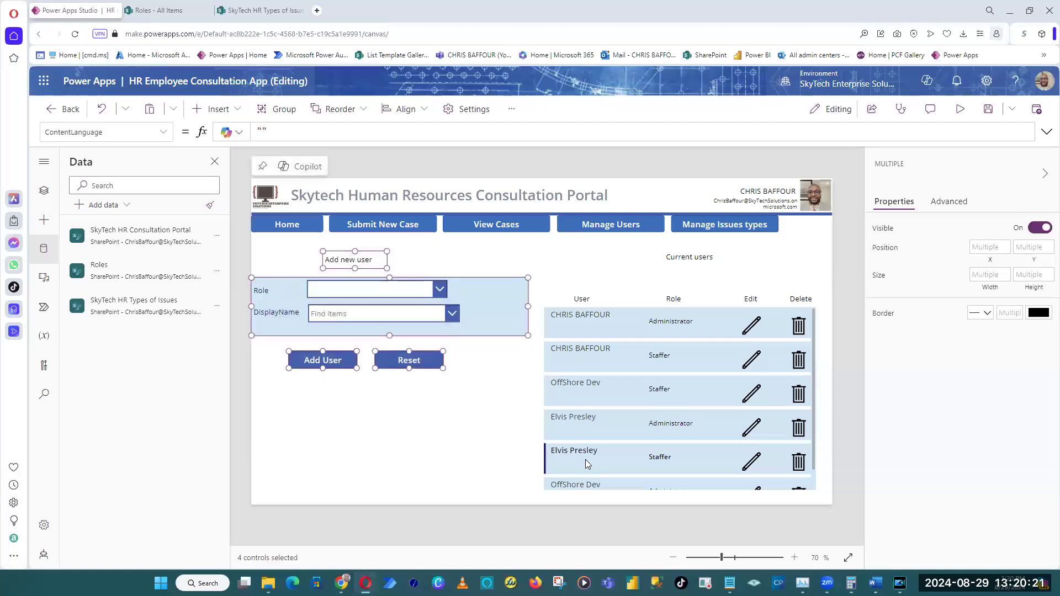
pyautogui.rightClick(471, 291)
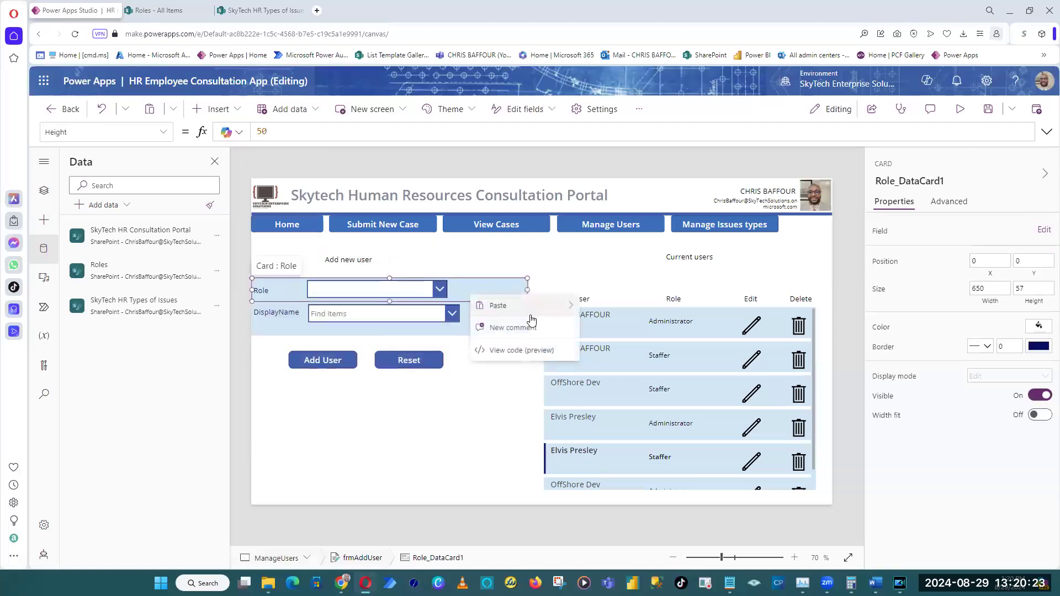
pyautogui.click(473, 169)
pyautogui.moveTo(512, 455); pyautogui.dragTo(279, 251)
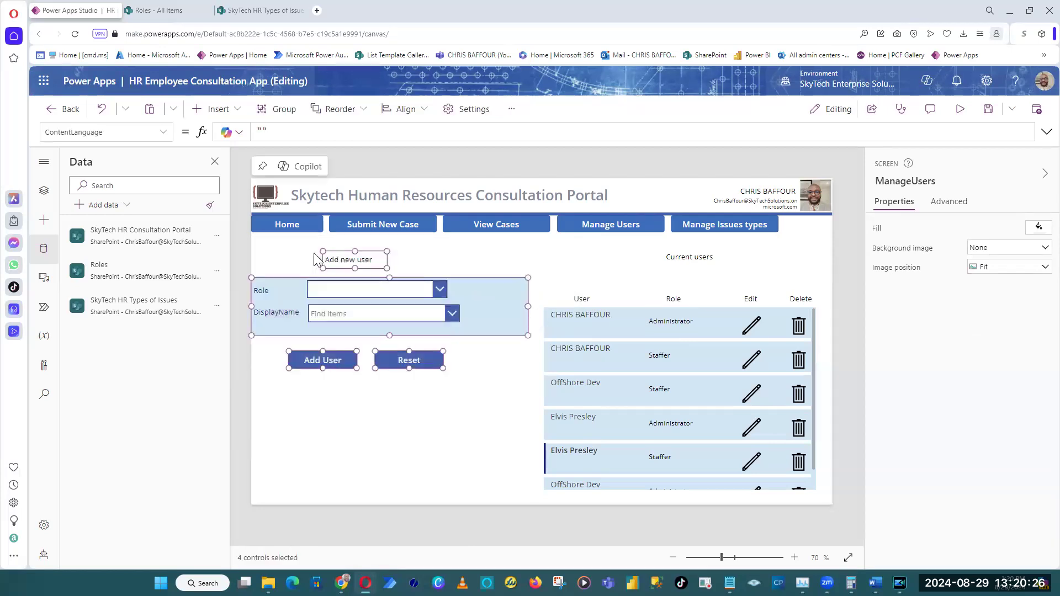
pyautogui.click(547, 333)
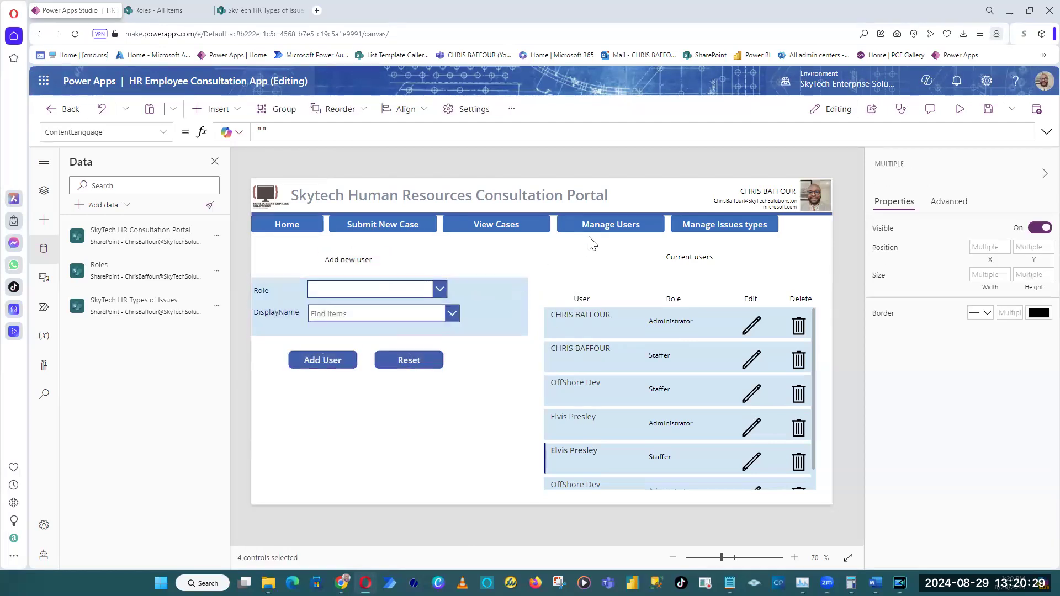
# Paste the copied label, form and two buttons into the empty area beside the gallery on the Manage Issues types screen.
pyautogui.keyDown('alt'); pyautogui.click(727, 224); pyautogui.keyUp('alt')
pyautogui.rightClick(480, 279)
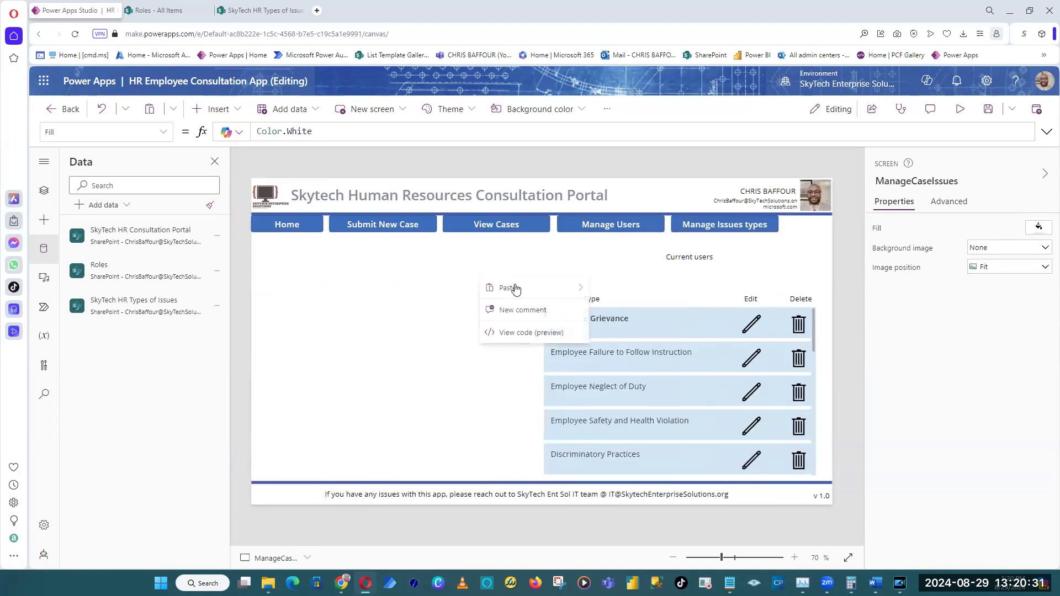
pyautogui.moveTo(516, 289)
pyautogui.click(625, 289)
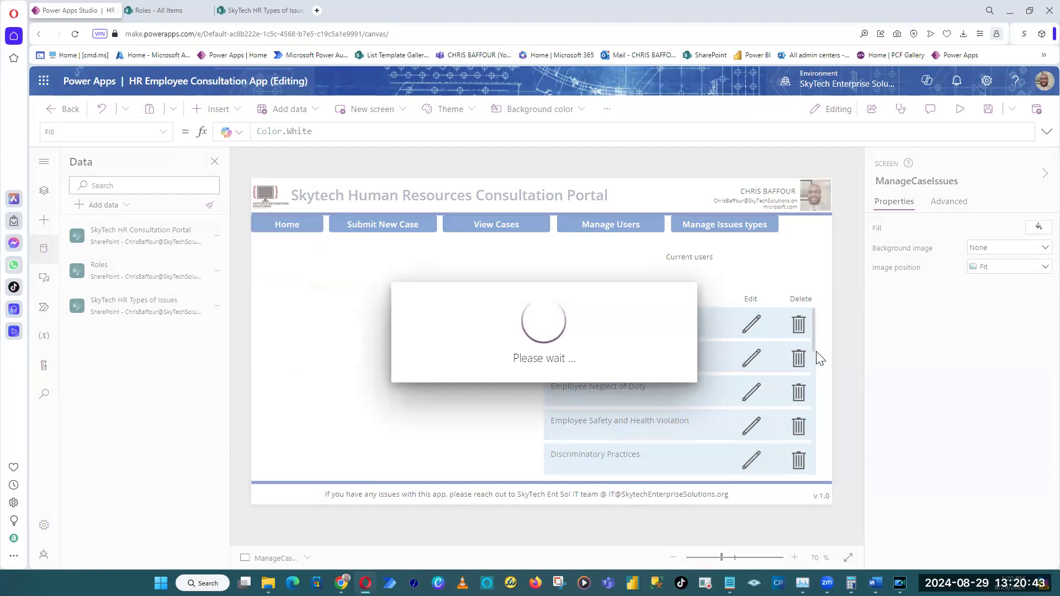
pyautogui.click(525, 163)
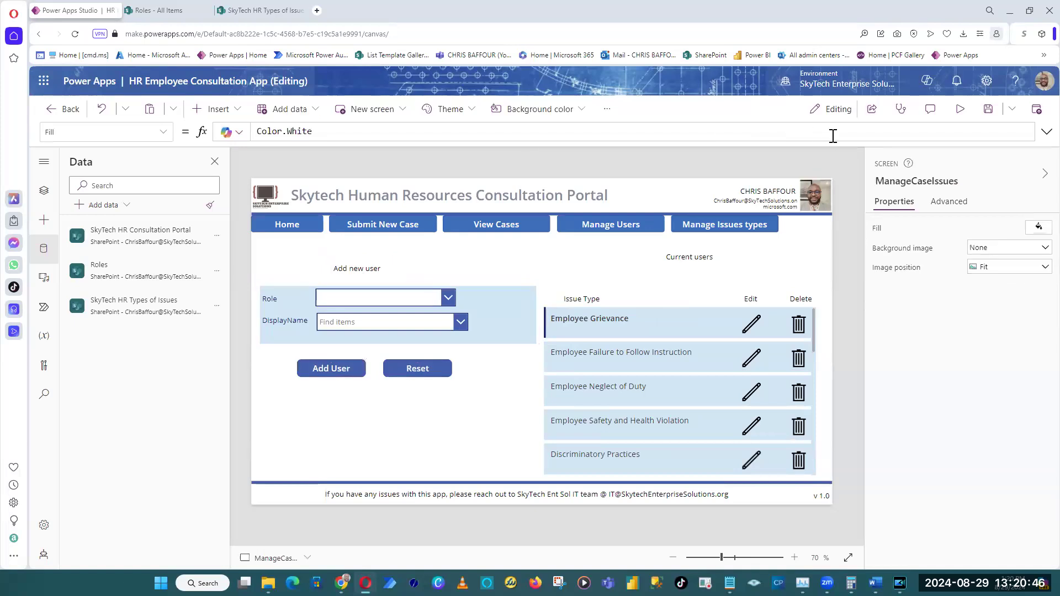
# Change the pasted form heading's text to "Add new Issue Type" and widen the label to about 227.
pyautogui.click(361, 274)
pyautogui.doubleClick(999, 227)
pyautogui.write('Issue Type')
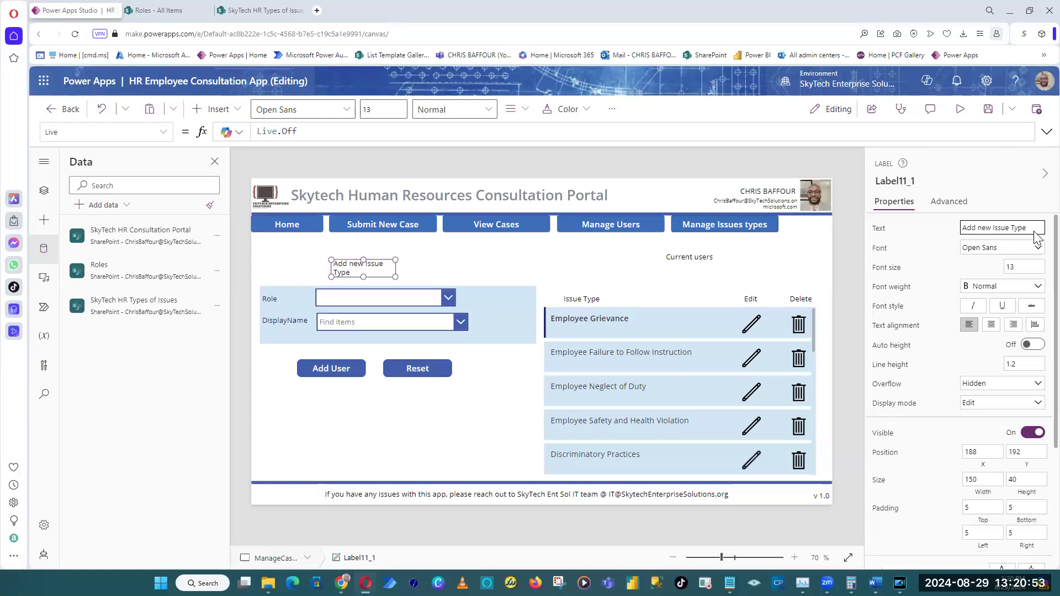
pyautogui.moveTo(395, 277); pyautogui.dragTo(428, 276)
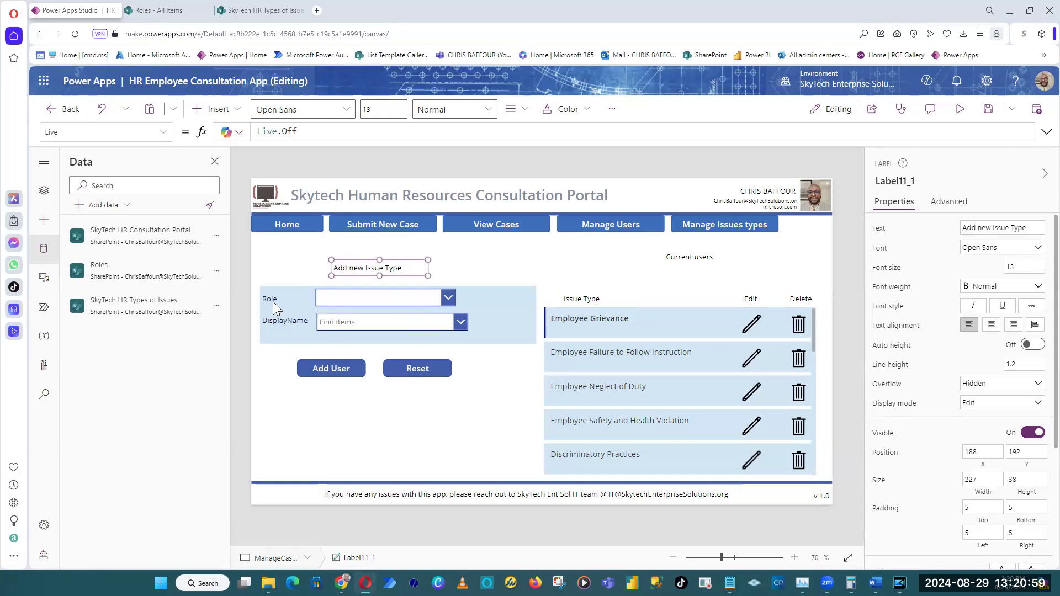
# Preview the issue type gallery to its end and add an item titled "This is a test!!!!" to the SharePoint issue types list.
pyautogui.click(369, 298)
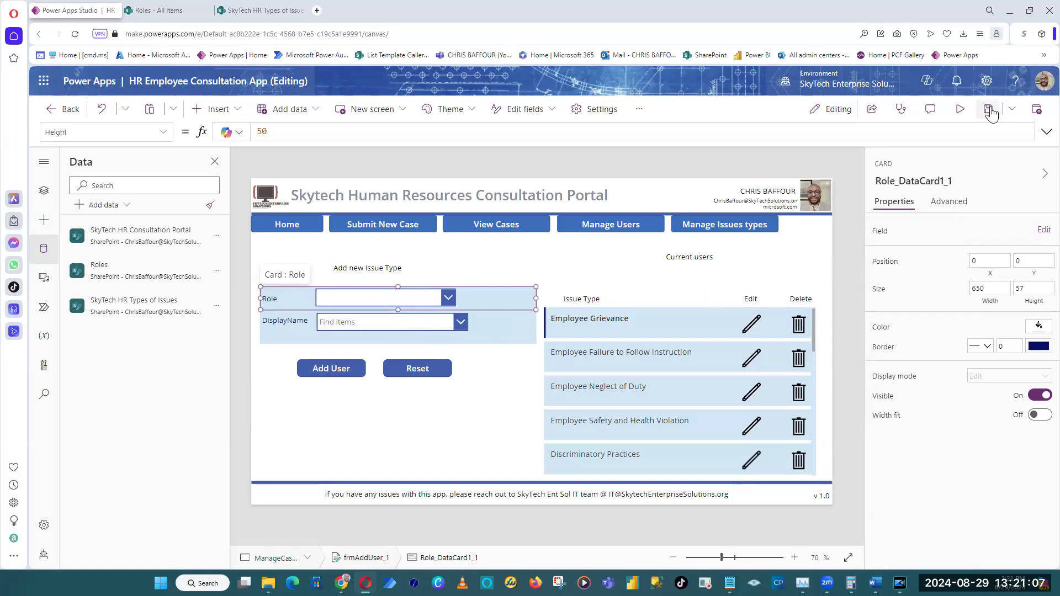
pyautogui.click(960, 109)
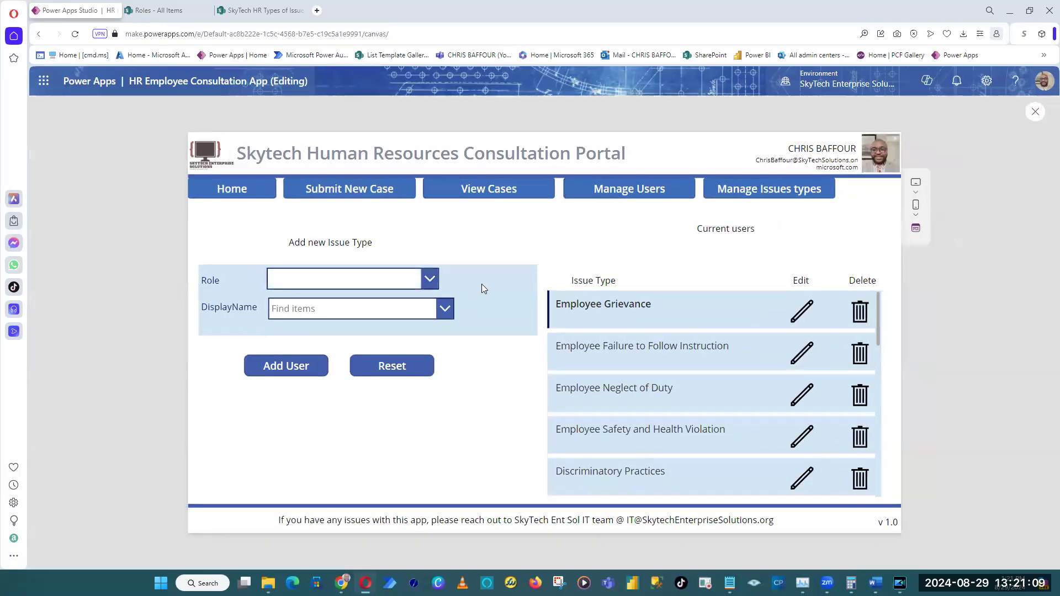
pyautogui.scroll(-5, 823, 327)
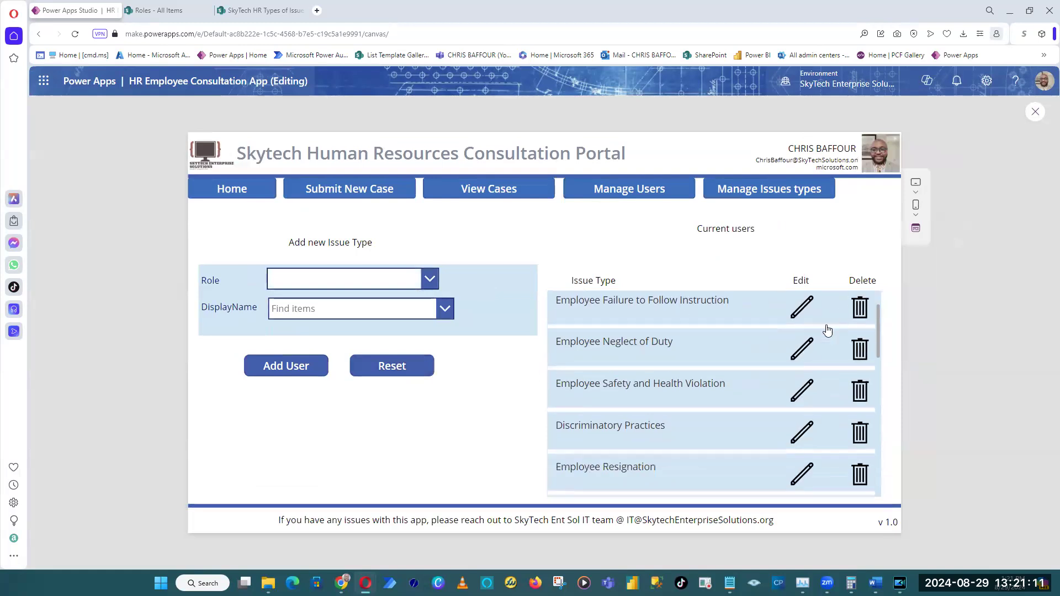
pyautogui.moveTo(878, 382); pyautogui.dragTo(884, 469)
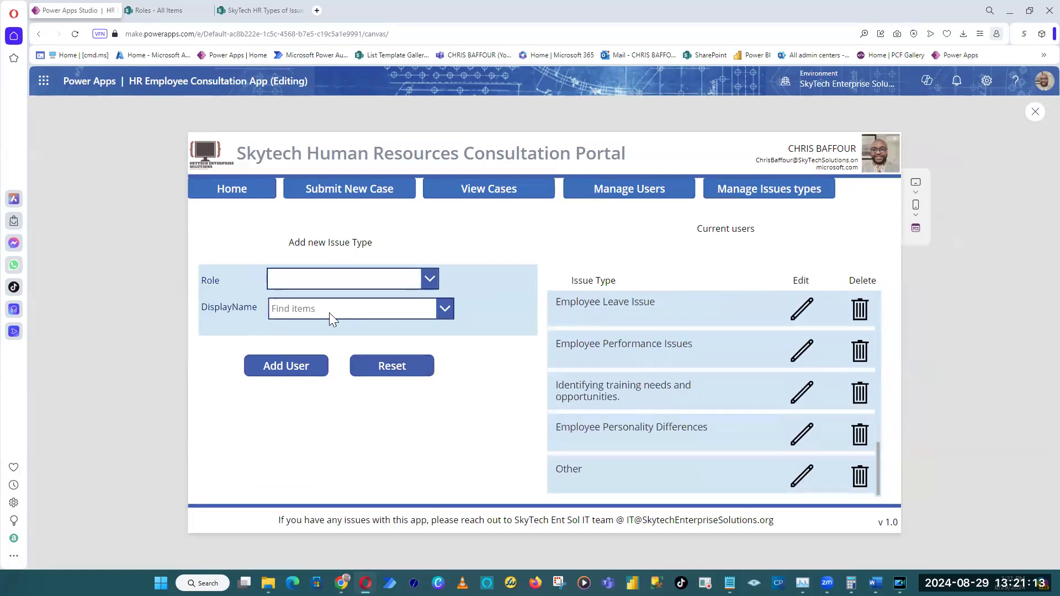
pyautogui.click(263, 10)
pyautogui.click(63, 113)
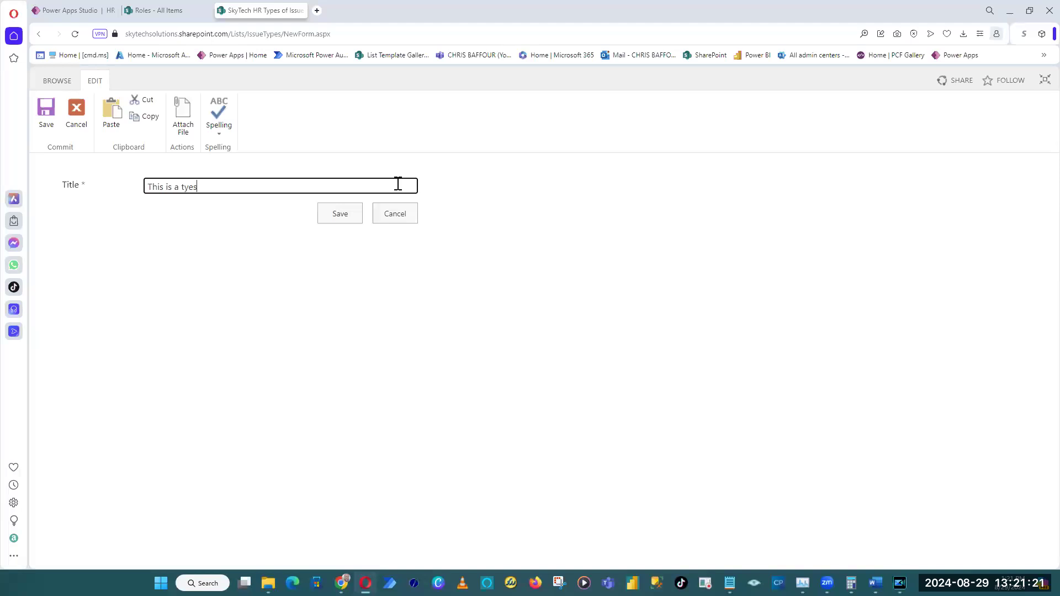
pyautogui.write('This is a test!!!!')
pyautogui.click(340, 214)
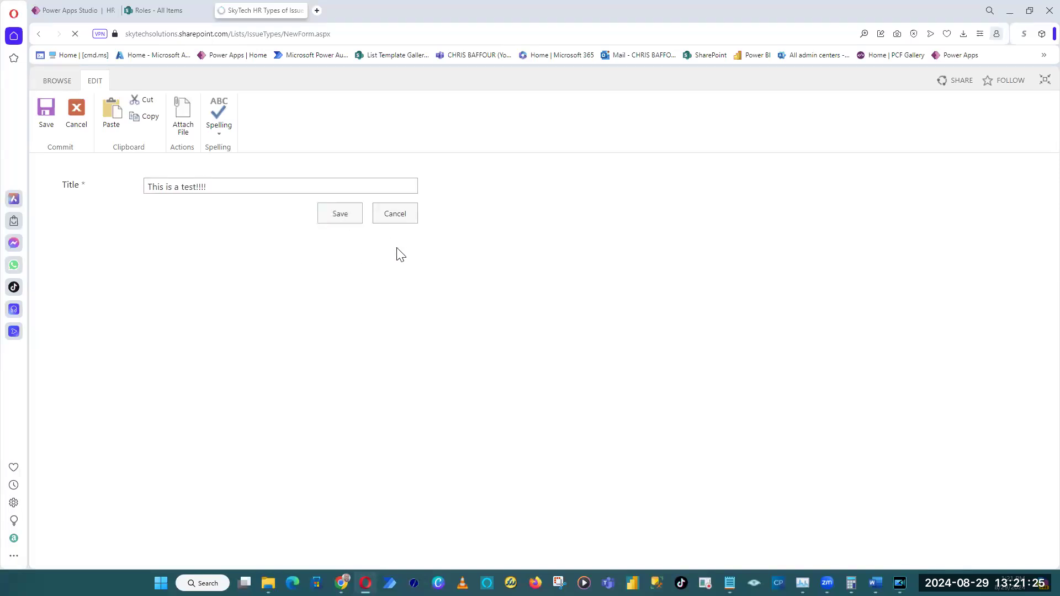
pyautogui.scroll(-1, 308, 250)
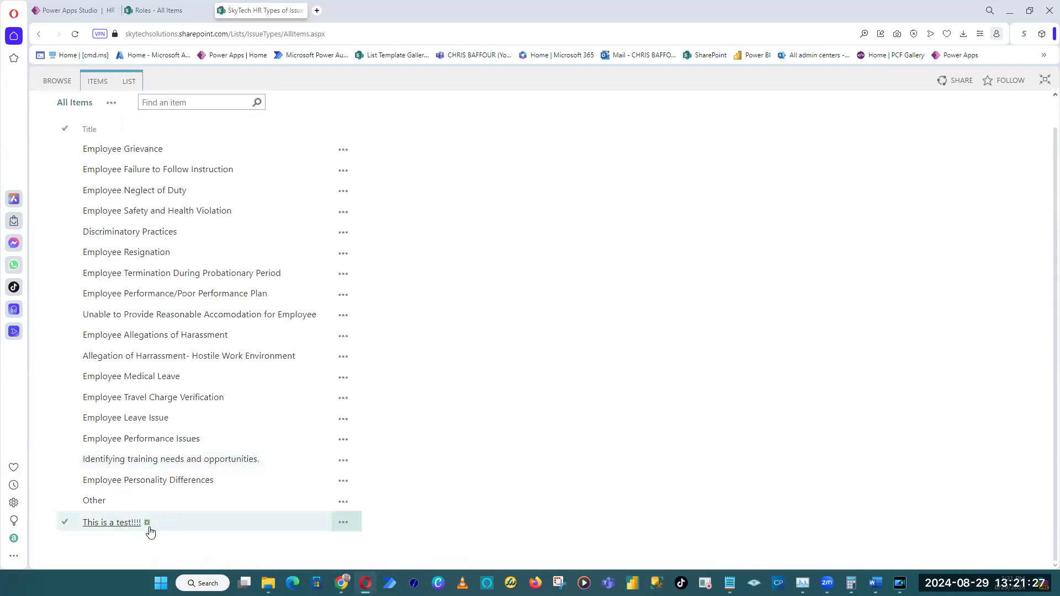
# Return to Power Apps Studio, close the app preview and select the pasted form on the Manage Issues types screen.
pyautogui.click(63, 10)
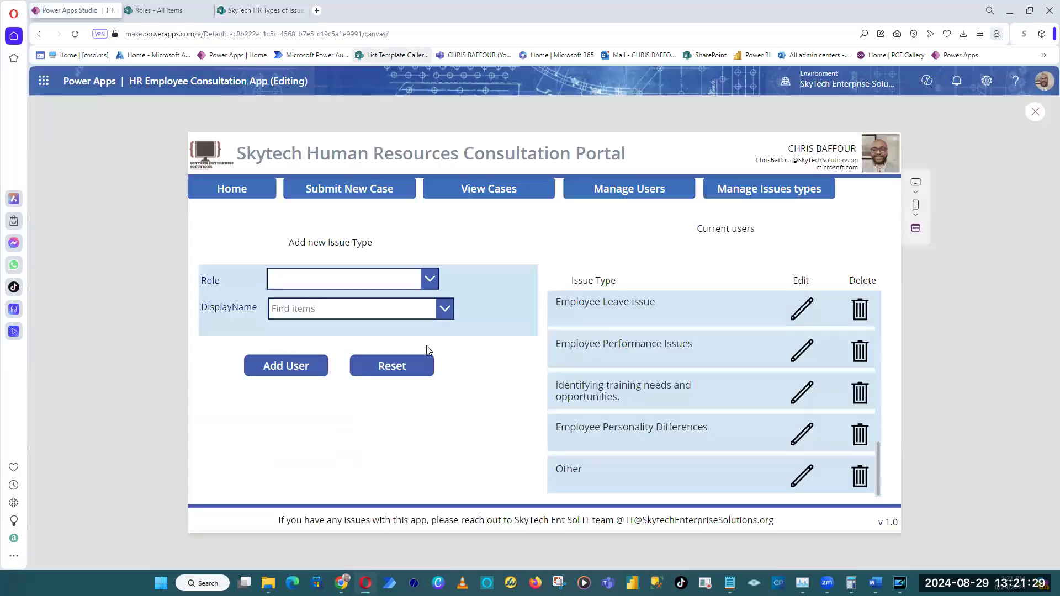
pyautogui.click(1035, 111)
pyautogui.click(505, 311)
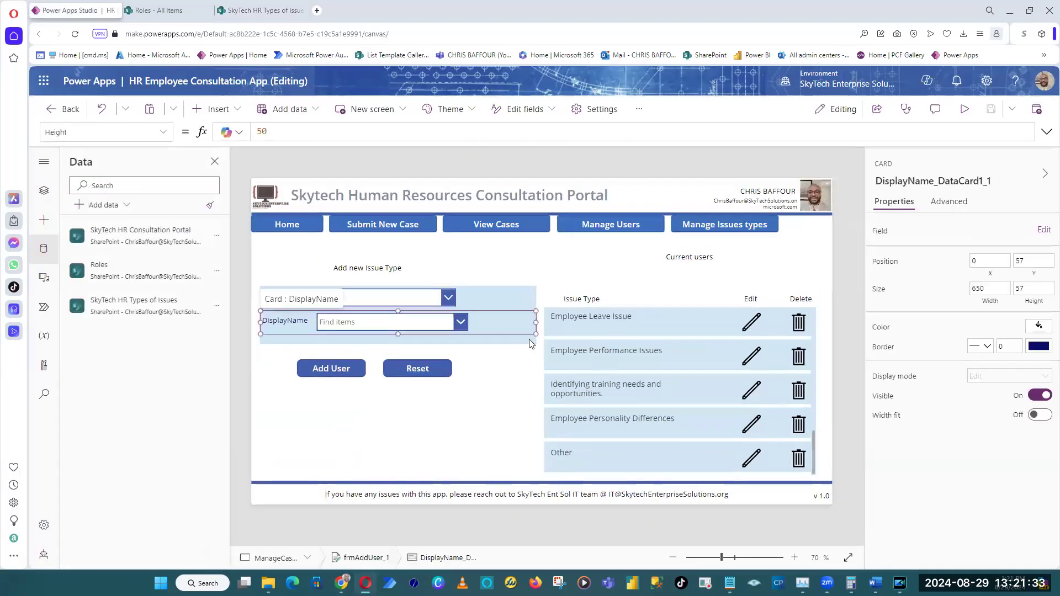
pyautogui.click(530, 340)
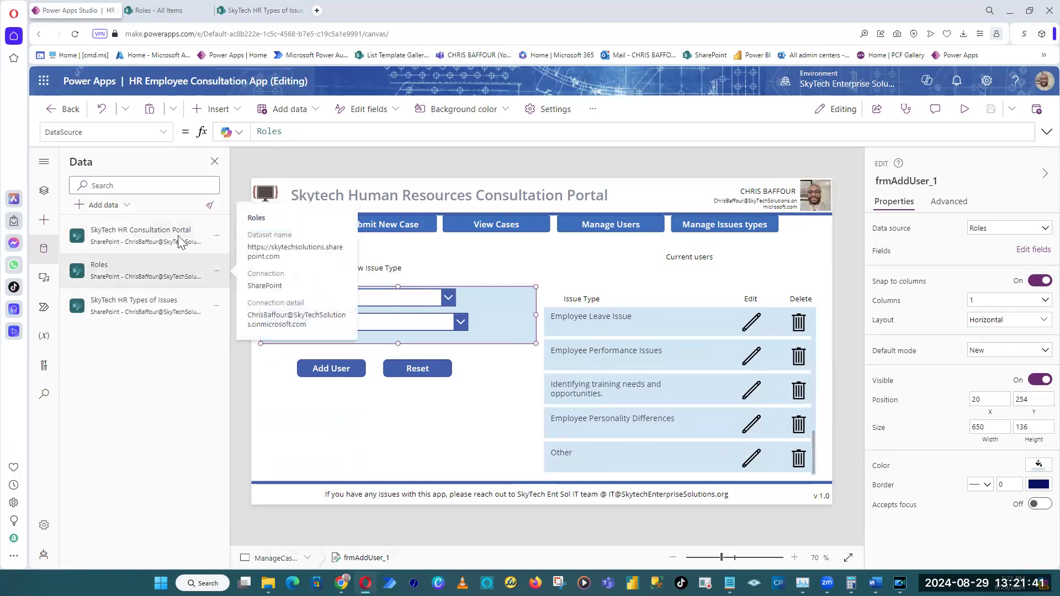
# Set the pasted form's data source to SkyTech HR Types of Issues, declining to replace the existing data cards.
pyautogui.moveTo(289, 132); pyautogui.dragTo(255, 132)
pyautogui.moveTo(131, 317)
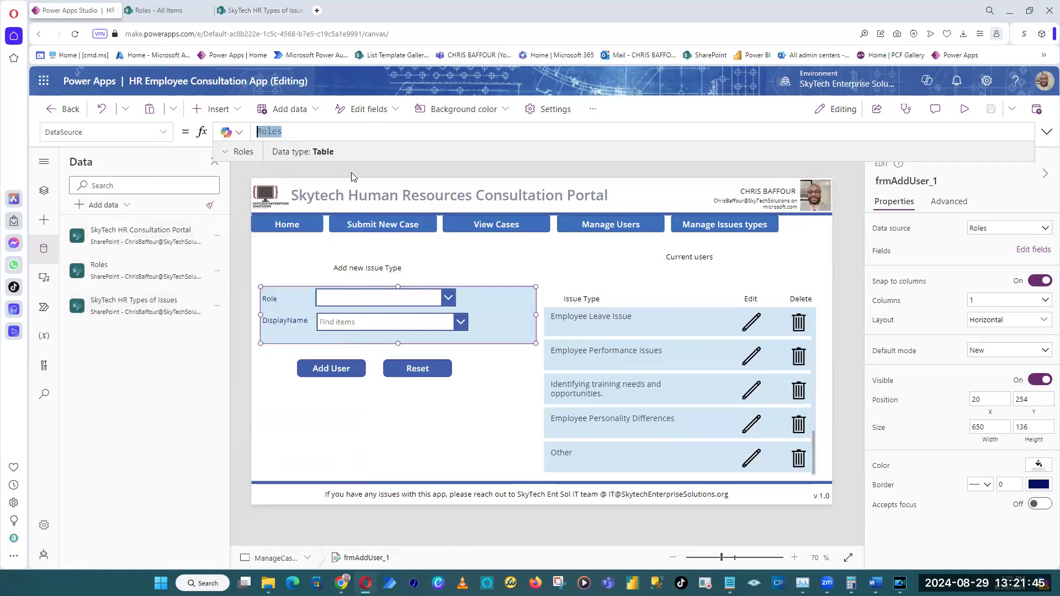
pyautogui.write('Ksy')
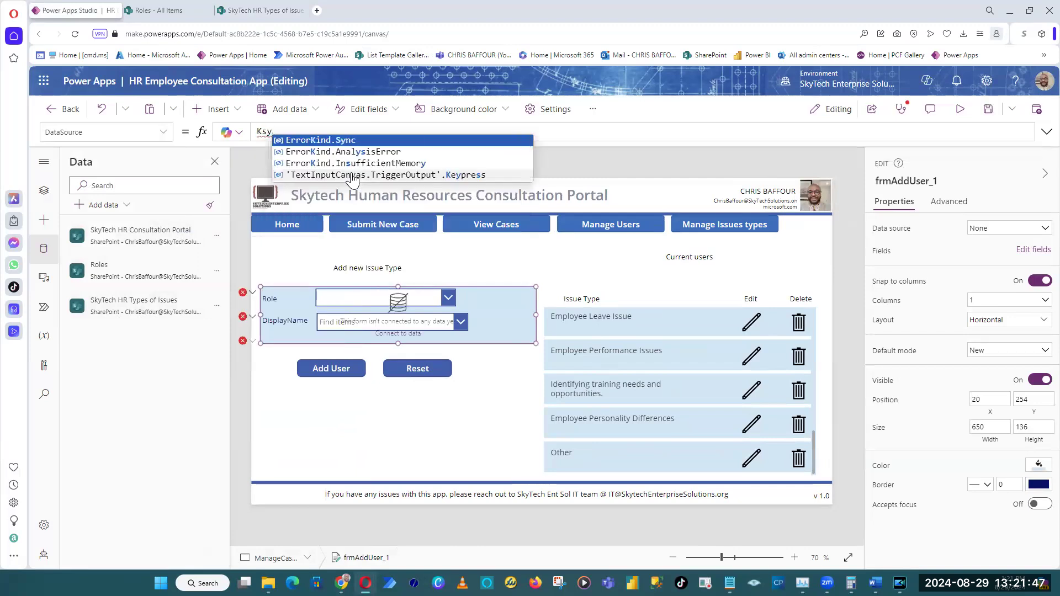
pyautogui.press('BackSpace')
pyautogui.press('BackSpace')
pyautogui.press('BackSpace')
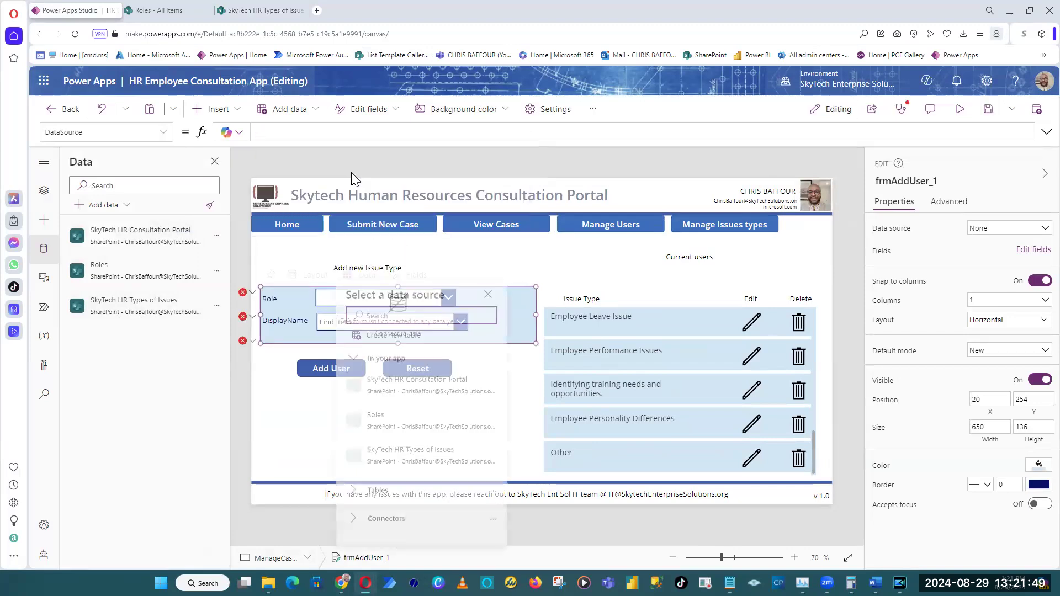
pyautogui.write('Skyte')
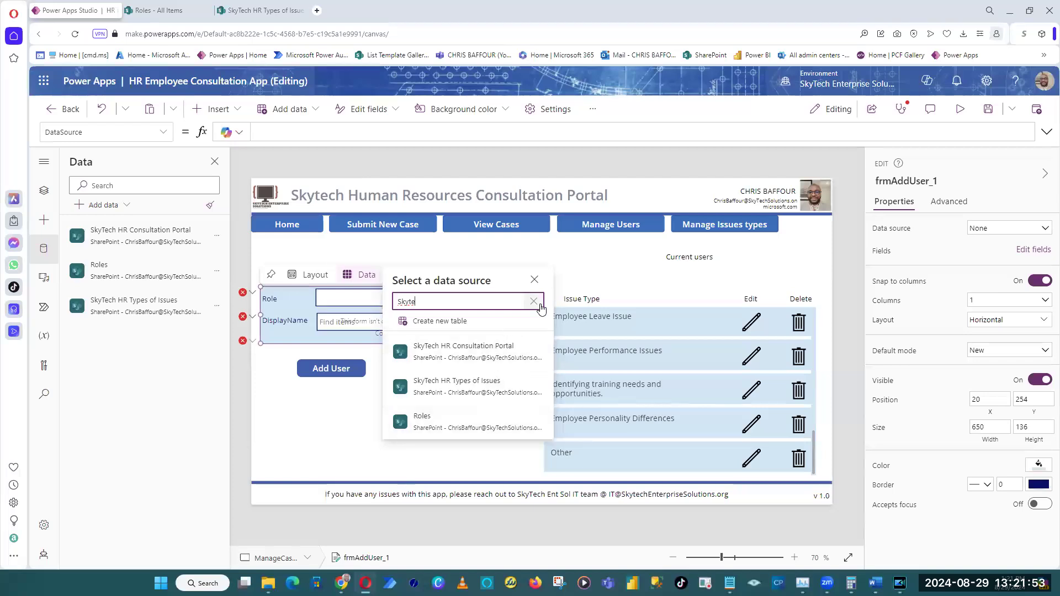
pyautogui.click(518, 393)
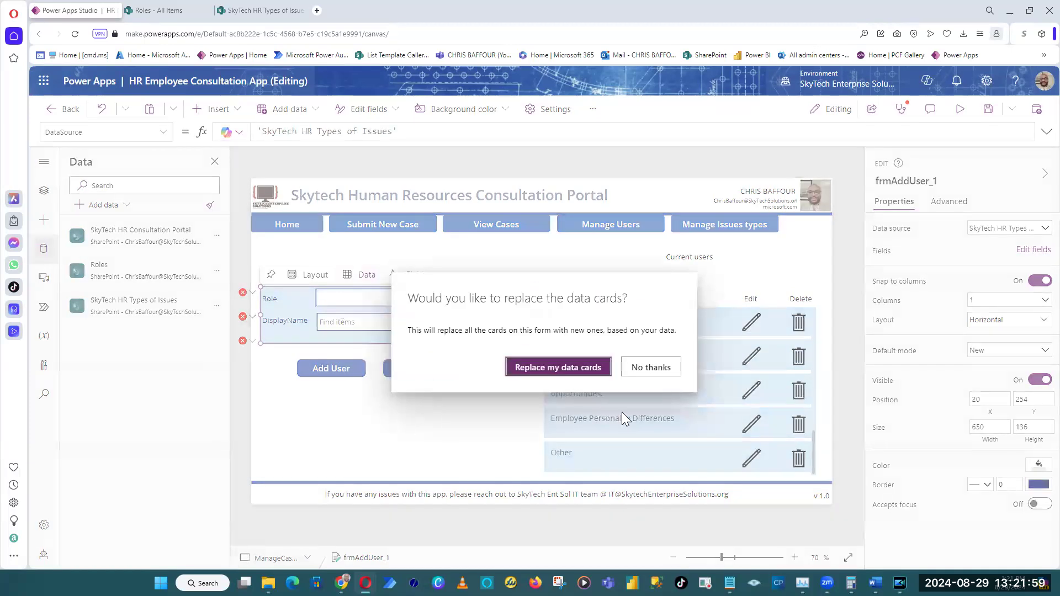
pyautogui.click(668, 368)
# Check the form's Role and DisplayName cards and undo the change of data source to SkyTech HR Types of Issues.
pyautogui.click(296, 351)
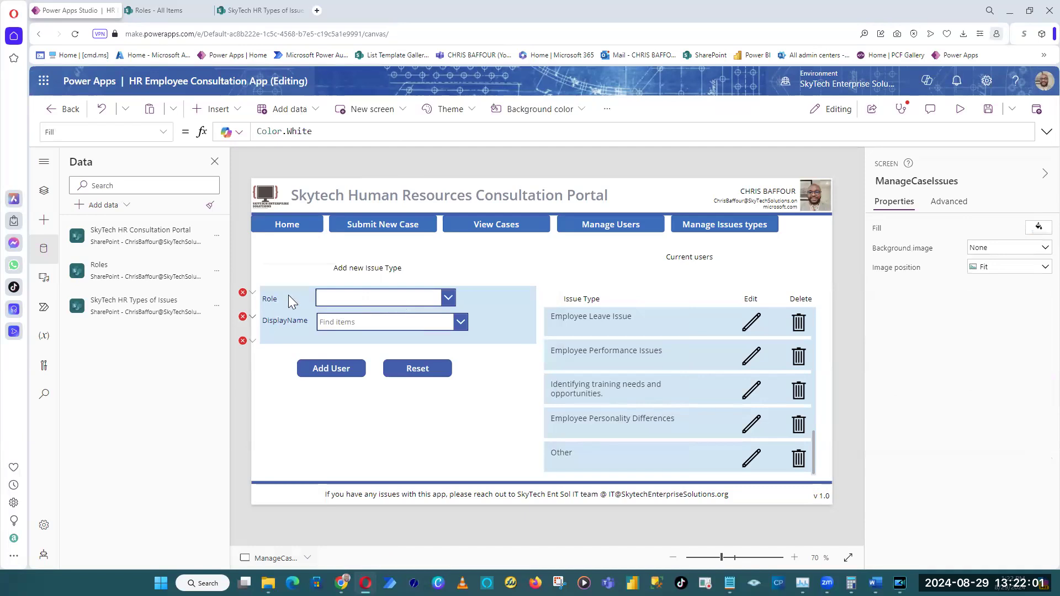
pyautogui.click(289, 297)
pyautogui.click(307, 331)
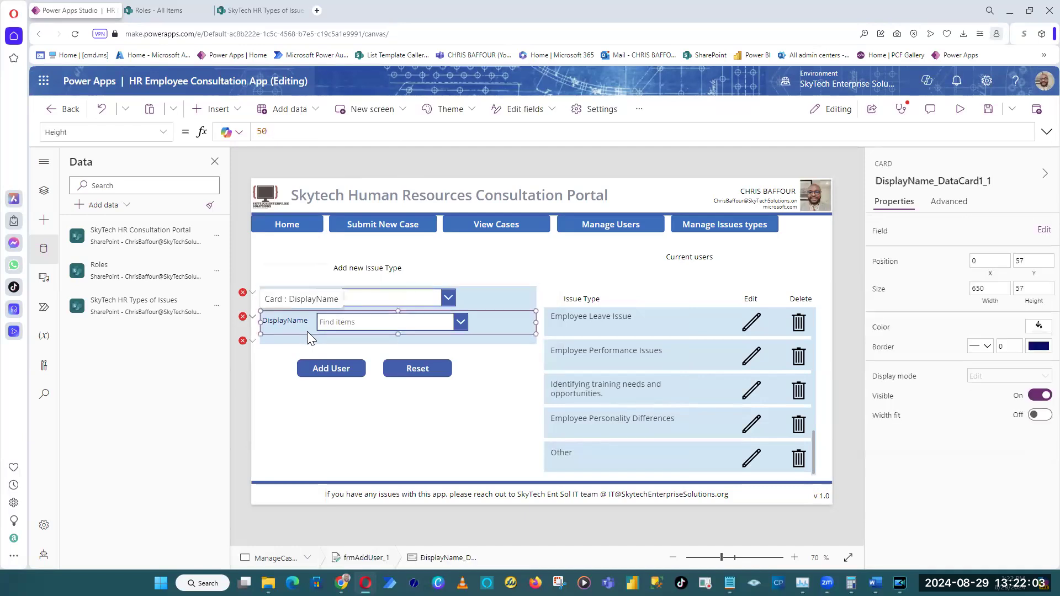
pyautogui.click(308, 331)
pyautogui.click(347, 161)
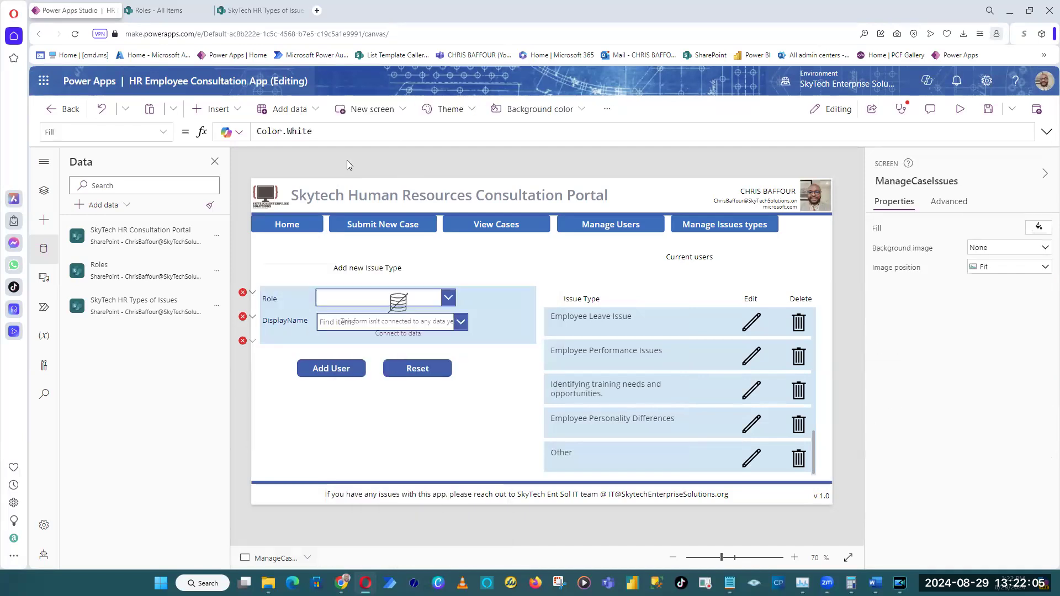
pyautogui.hotkey('ctrl', 'z')
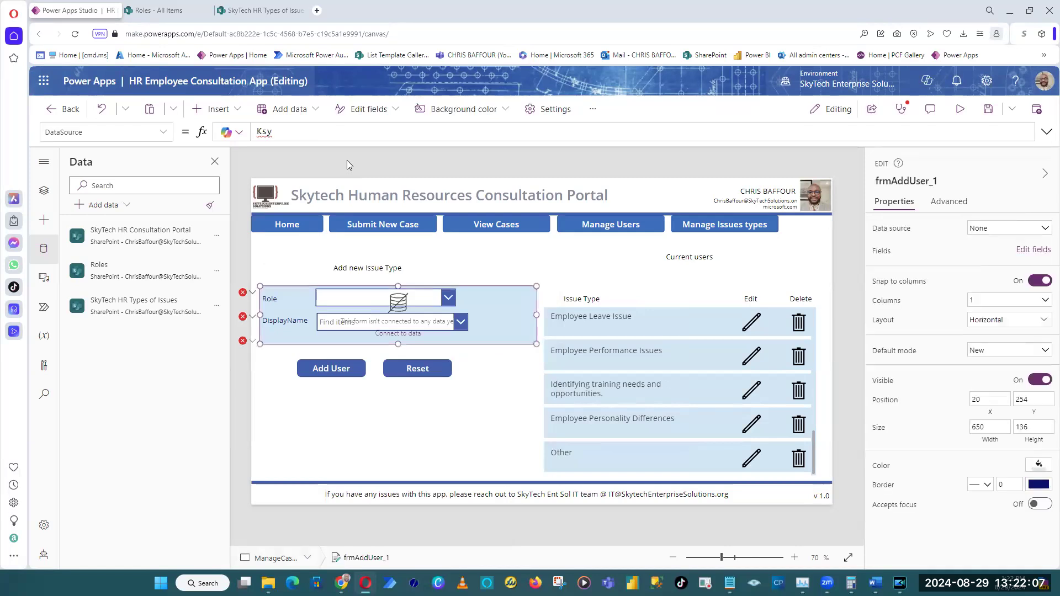
# Delete the pasted form with the Role and DisplayName cards from the Manage Issues types screen.
pyautogui.click(407, 307)
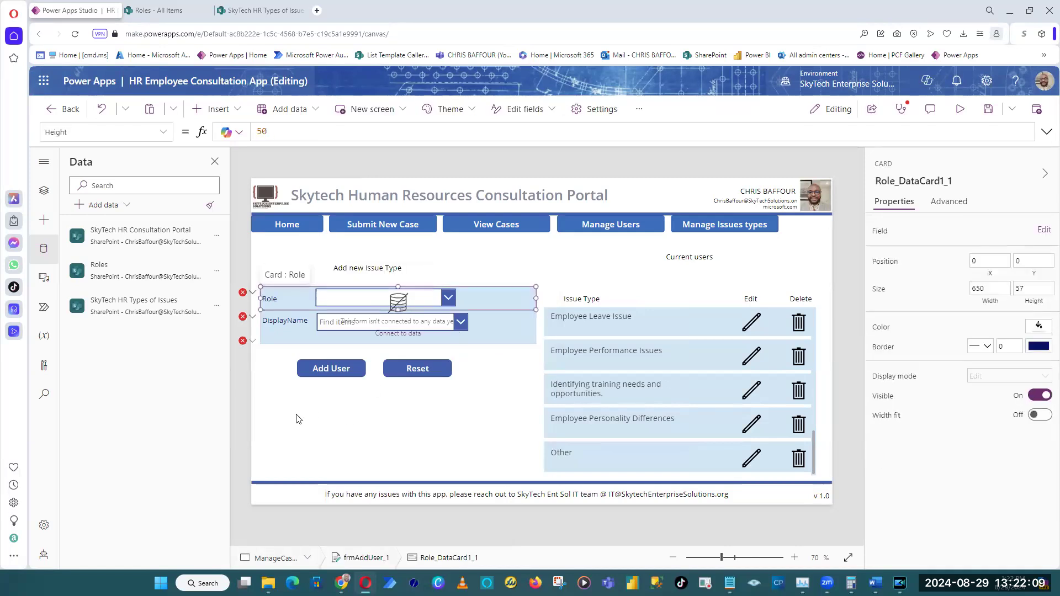
pyautogui.click(243, 388)
pyautogui.click(526, 324)
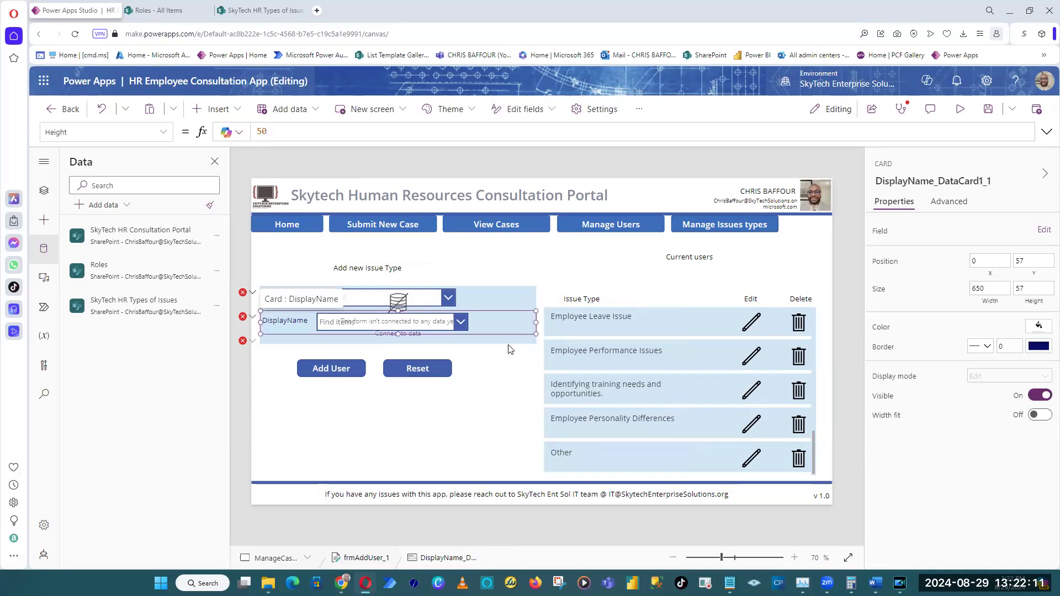
pyautogui.click(520, 343)
pyautogui.rightClick(515, 323)
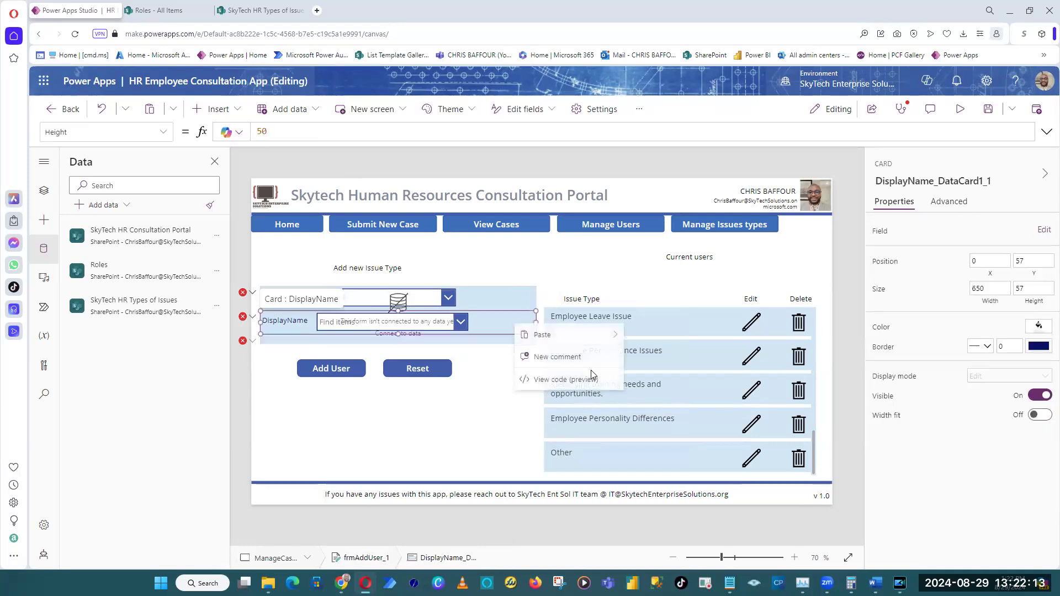
pyautogui.click(478, 284)
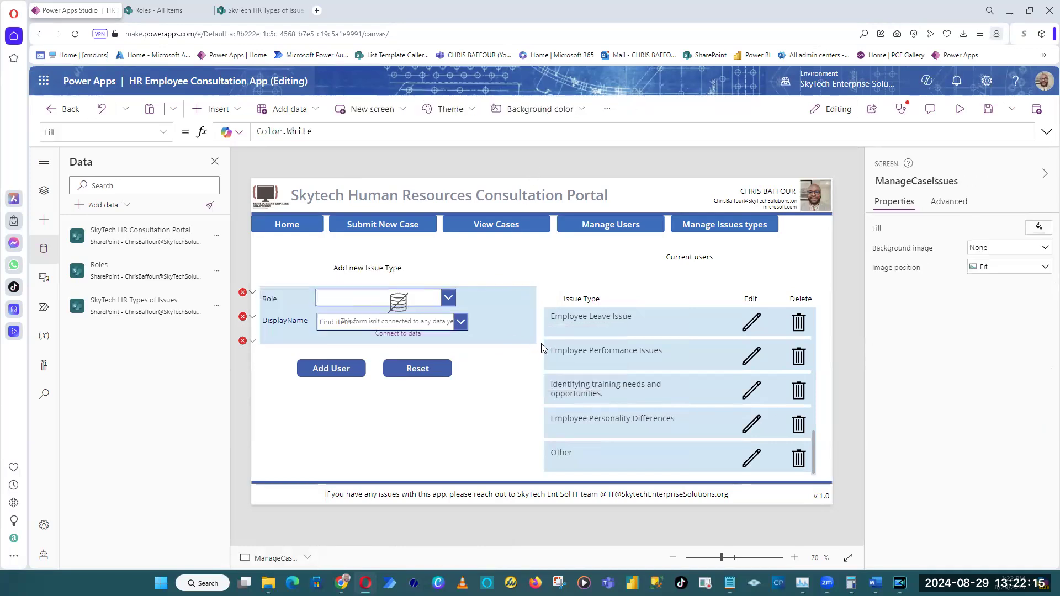
pyautogui.click(520, 341)
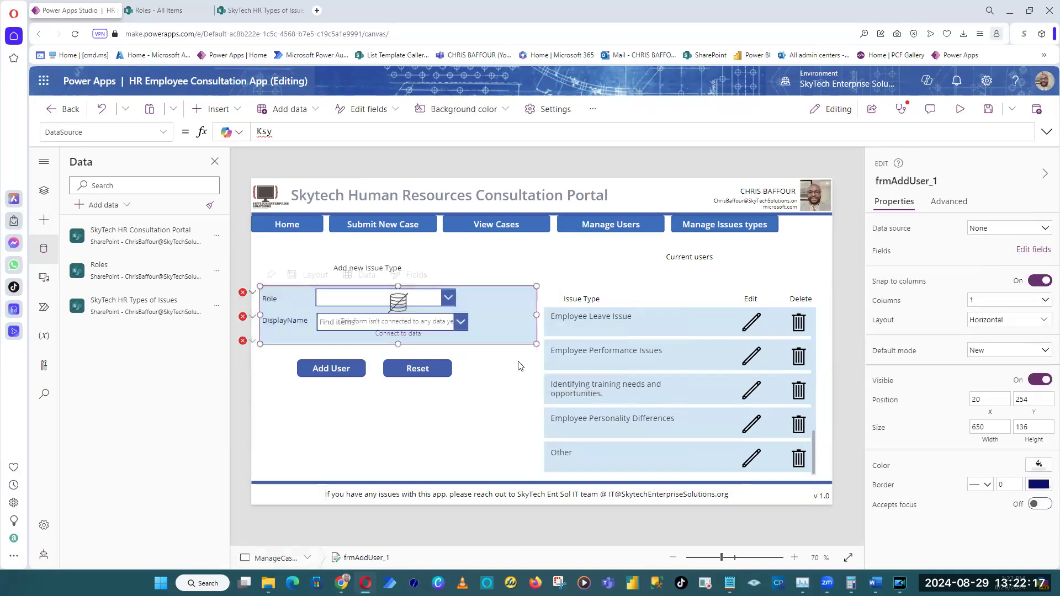
pyautogui.click(520, 365)
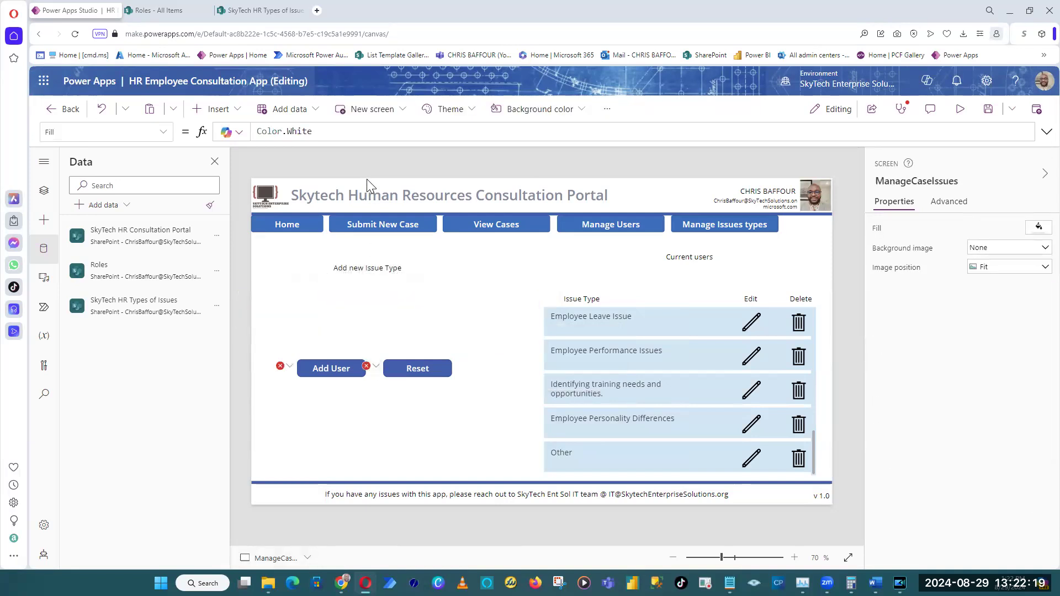
# Insert an edit form on the Manage Issues types screen and connect it to the SkyTech HR Types of Issues data source.
pyautogui.click(228, 109)
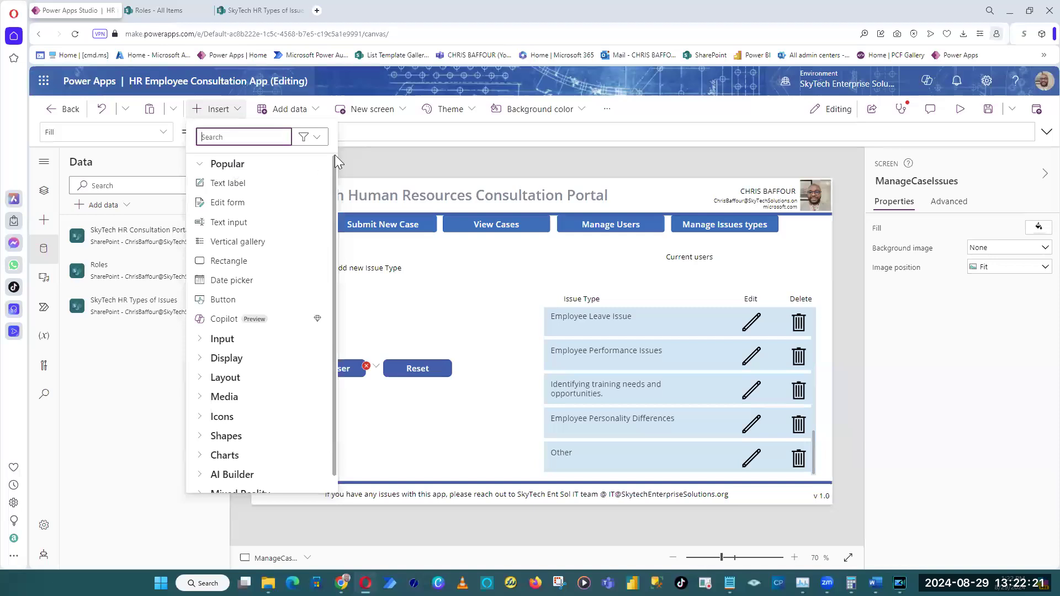
pyautogui.write('form')
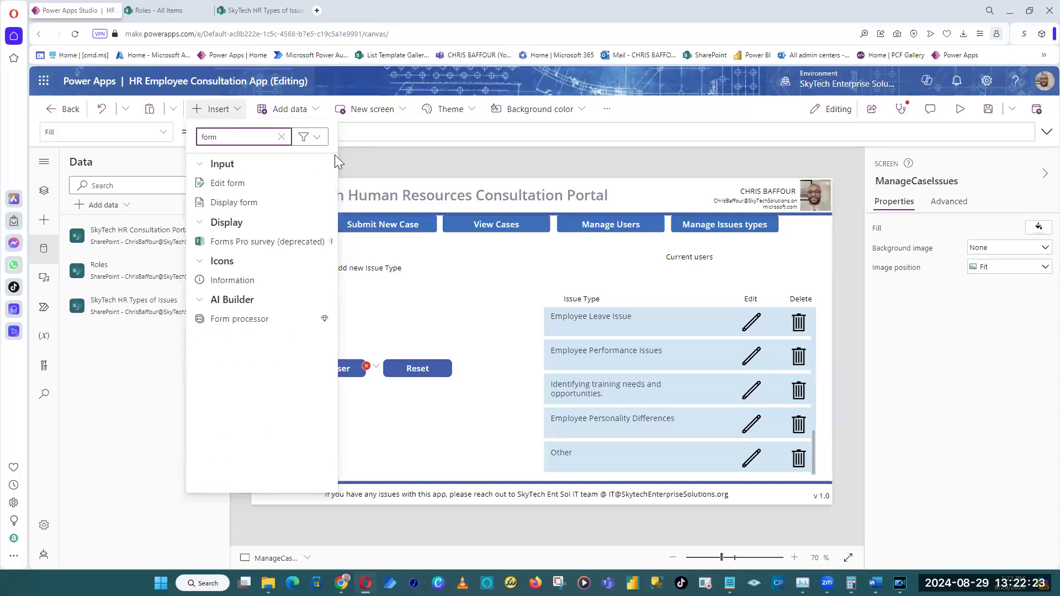
pyautogui.click(253, 185)
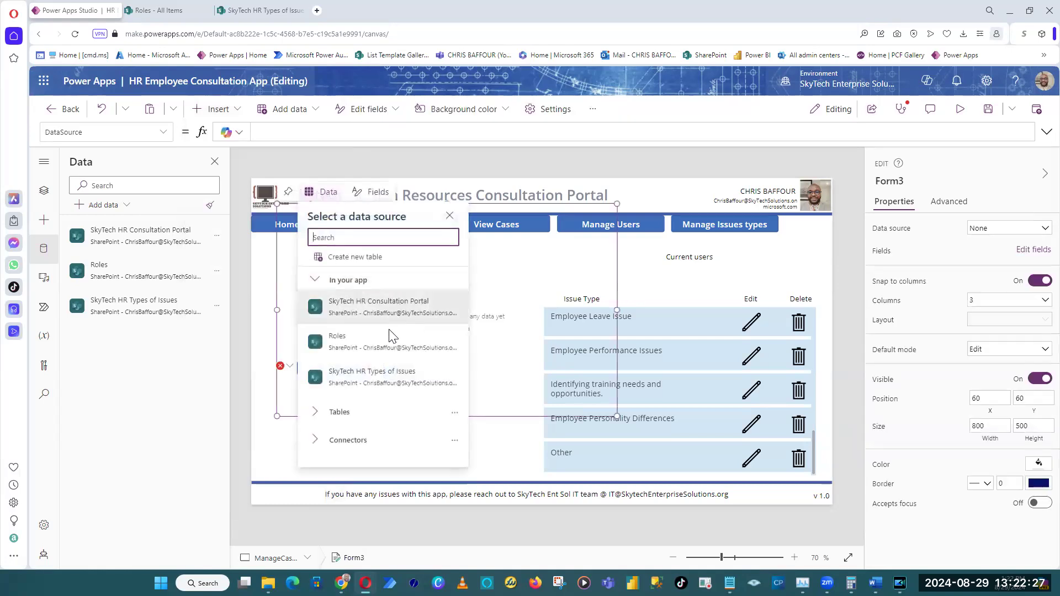
pyautogui.click(388, 380)
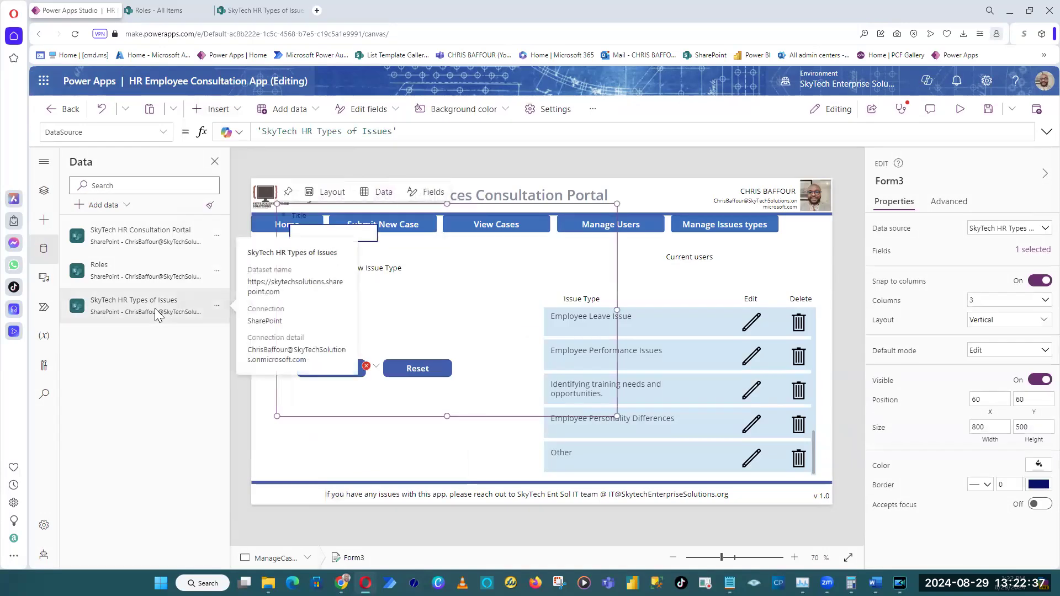
# Place the new form above the buttons at about X 36, Y 230, size it to about 591 by 170 and widen its Title card to fit.
pyautogui.moveTo(617, 413); pyautogui.dragTo(415, 348)
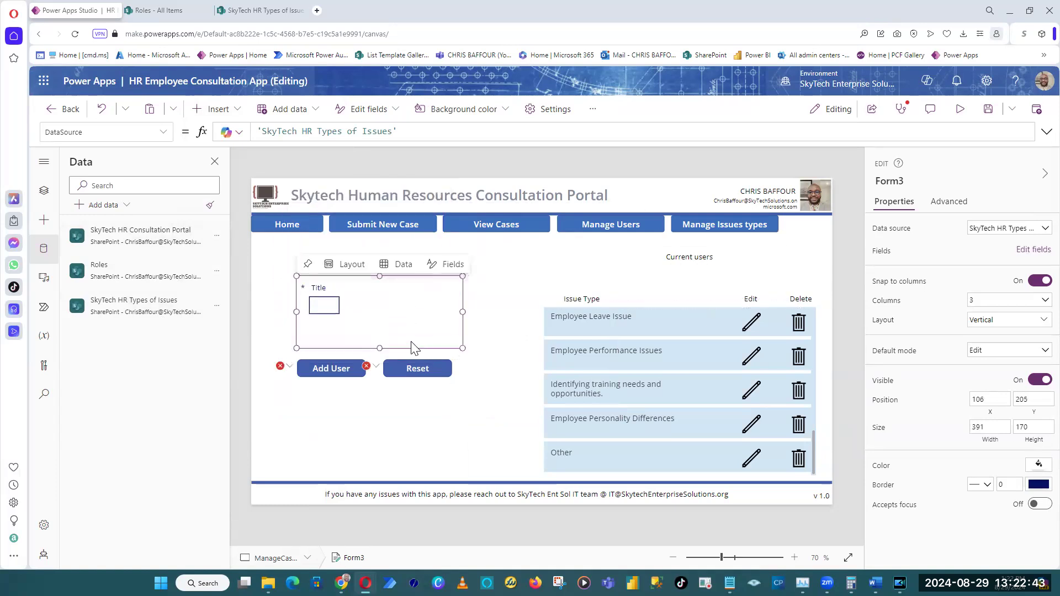
pyautogui.rightClick(326, 312)
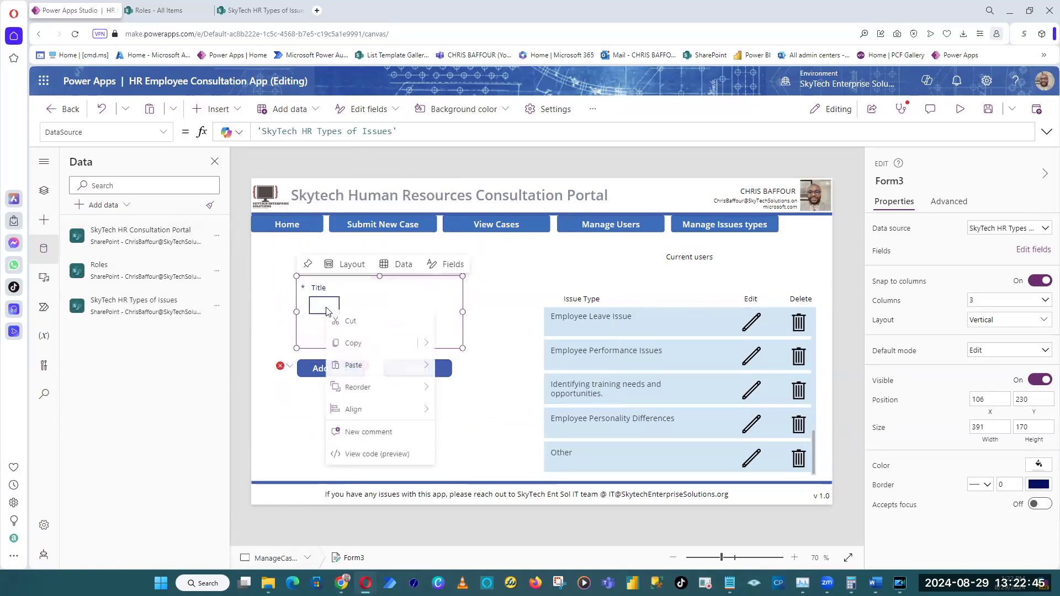
pyautogui.click(323, 305)
pyautogui.moveTo(352, 297); pyautogui.dragTo(463, 338)
pyautogui.click(387, 346)
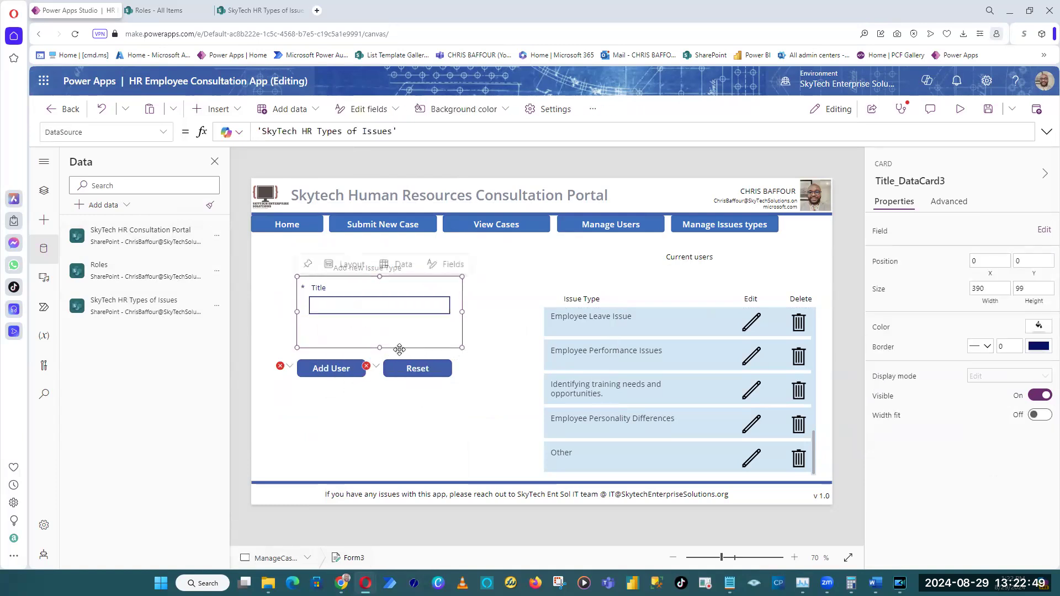
pyautogui.moveTo(298, 312); pyautogui.dragTo(268, 311)
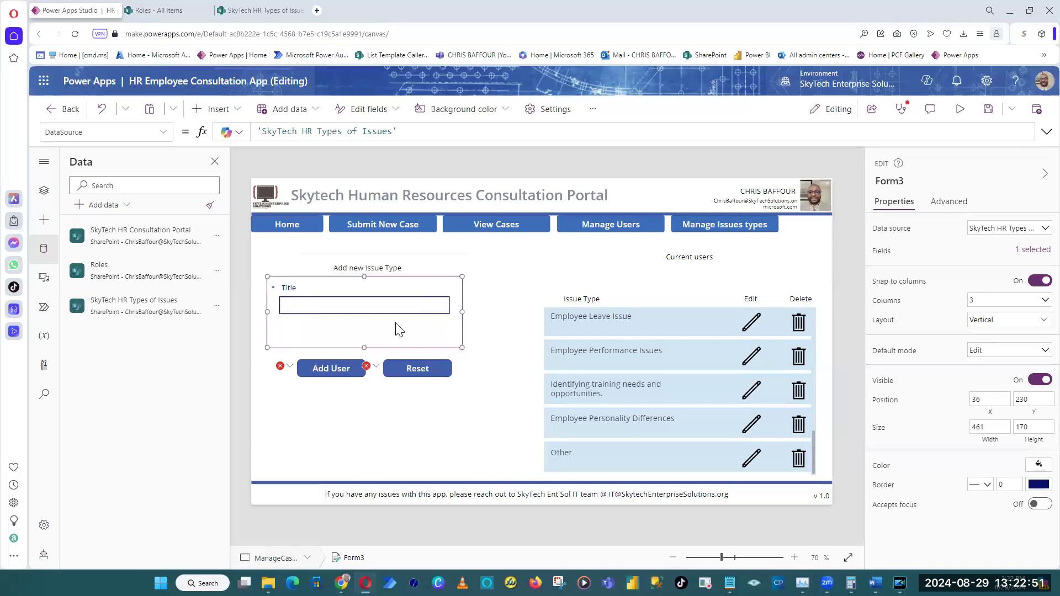
pyautogui.moveTo(462, 312); pyautogui.dragTo(517, 320)
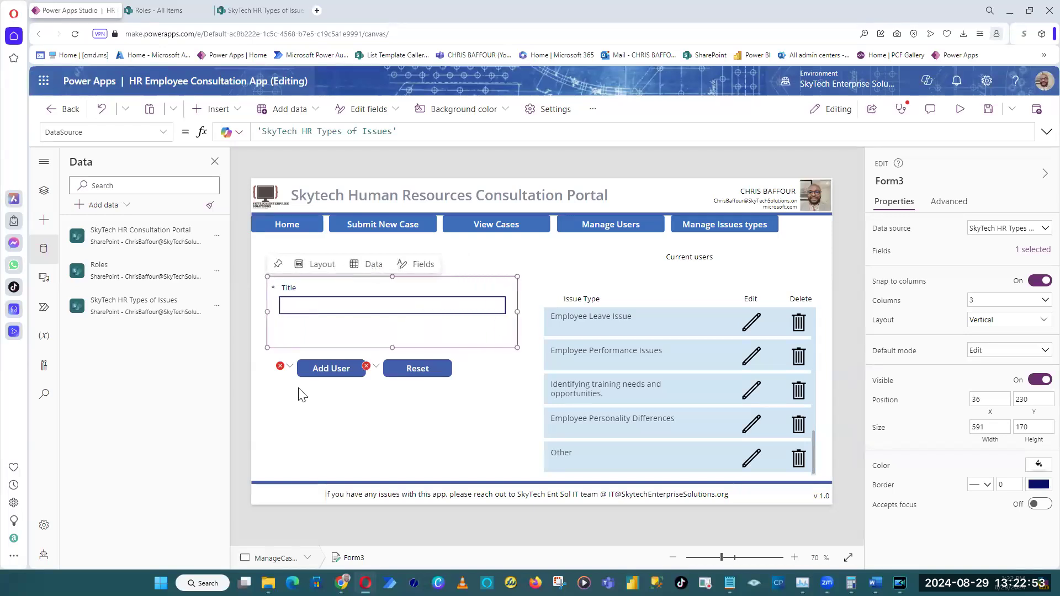
# Rename the new issue type form as frmNewissueType.
pyautogui.click(240, 379)
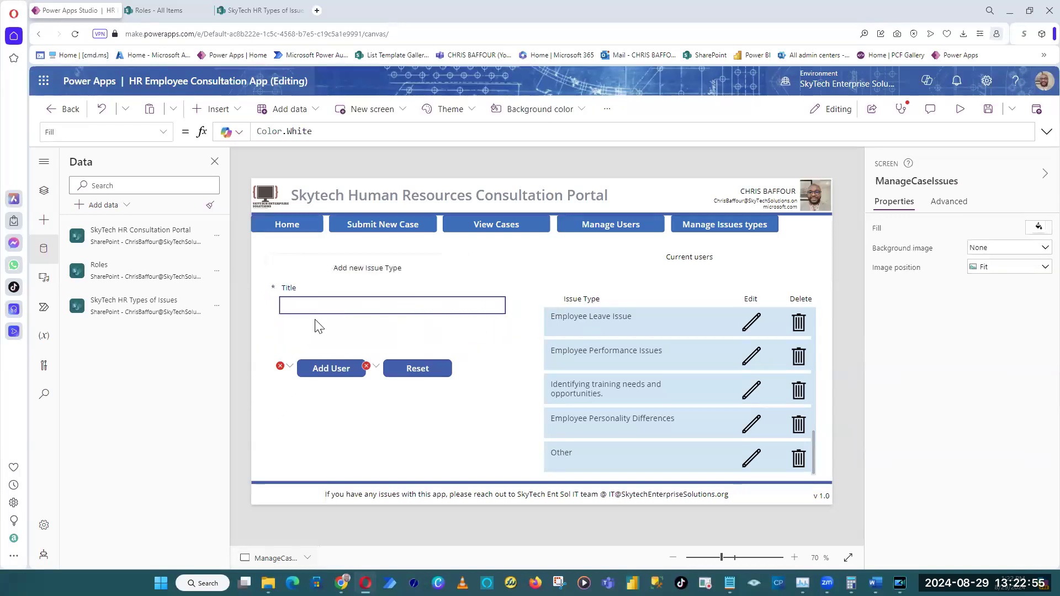
pyautogui.click(469, 320)
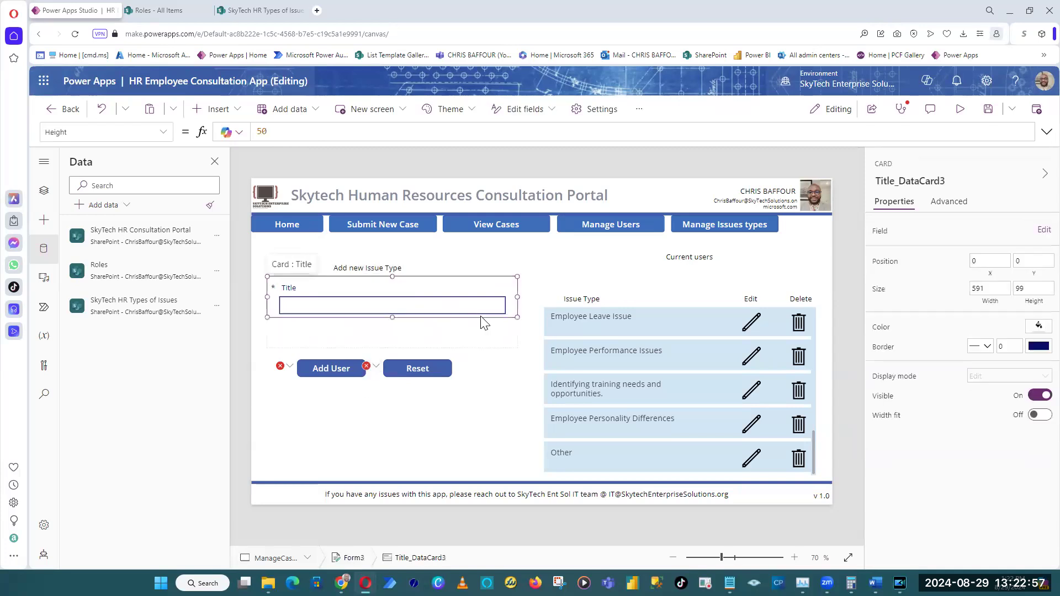
pyautogui.click(466, 333)
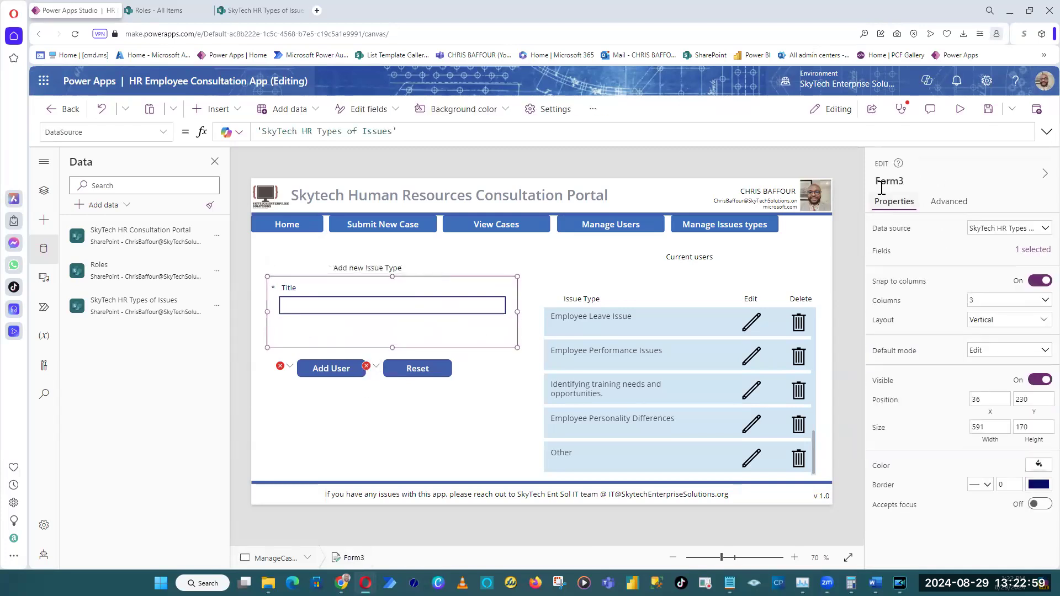
pyautogui.click(911, 185)
pyautogui.write('frm')
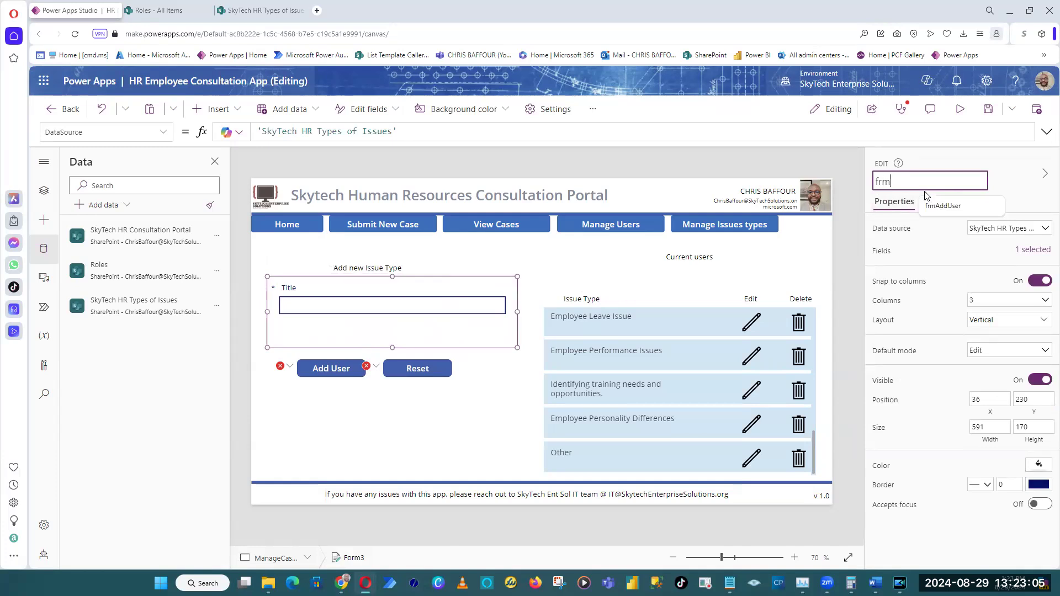
pyautogui.write('NewissueType')
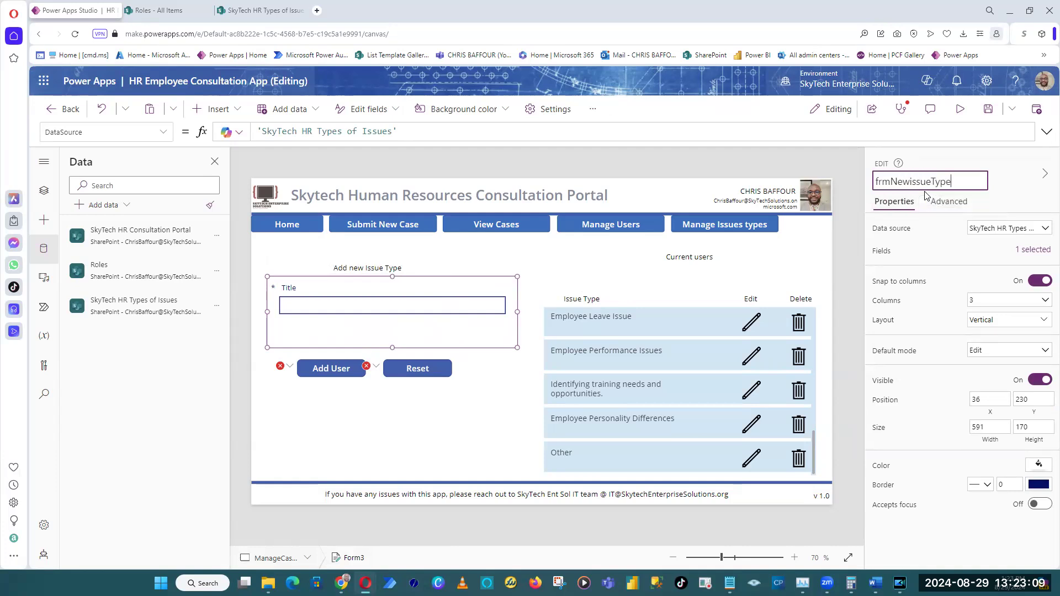
pyautogui.press('Return')
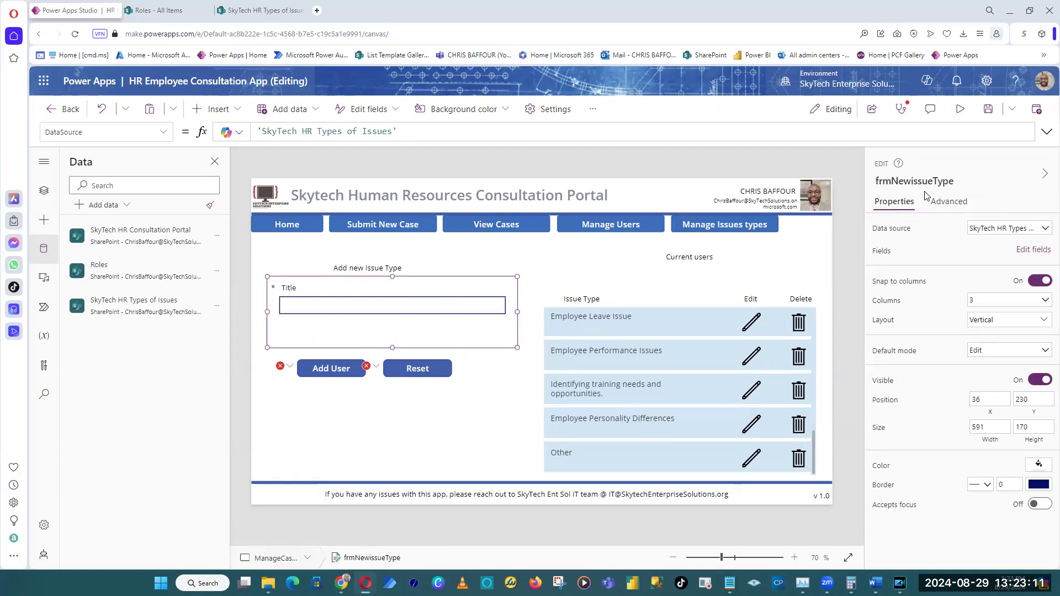
# Fill the frmNewissueType form with light blue and move it slightly down to about X 34, Y 247.
pyautogui.click(1039, 463)
pyautogui.click(943, 399)
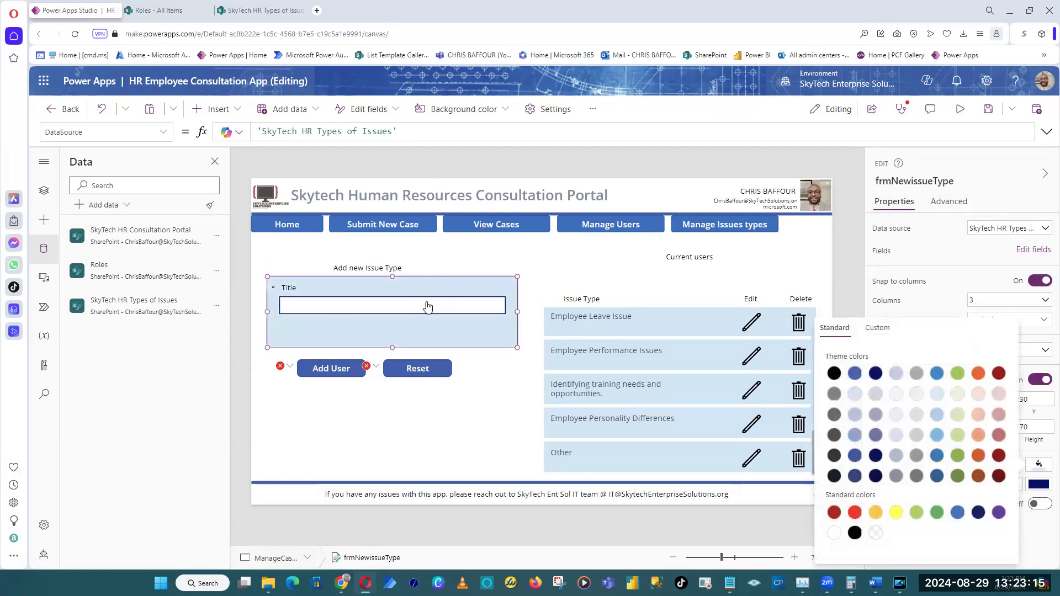
pyautogui.moveTo(444, 274); pyautogui.dragTo(443, 282)
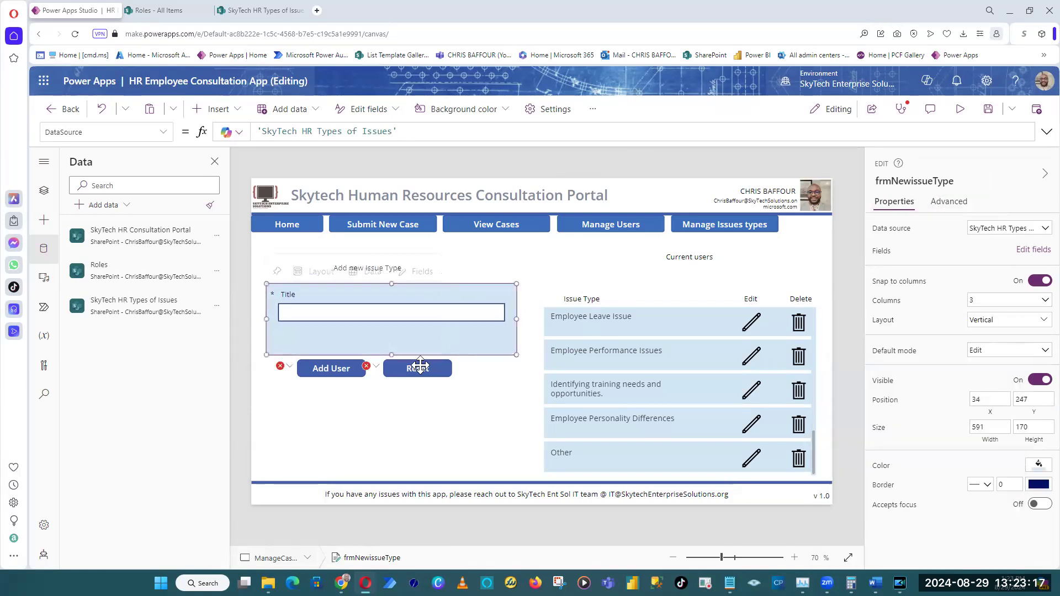
# Change the Add User button's text to "Add issue Type".
pyautogui.click(342, 369)
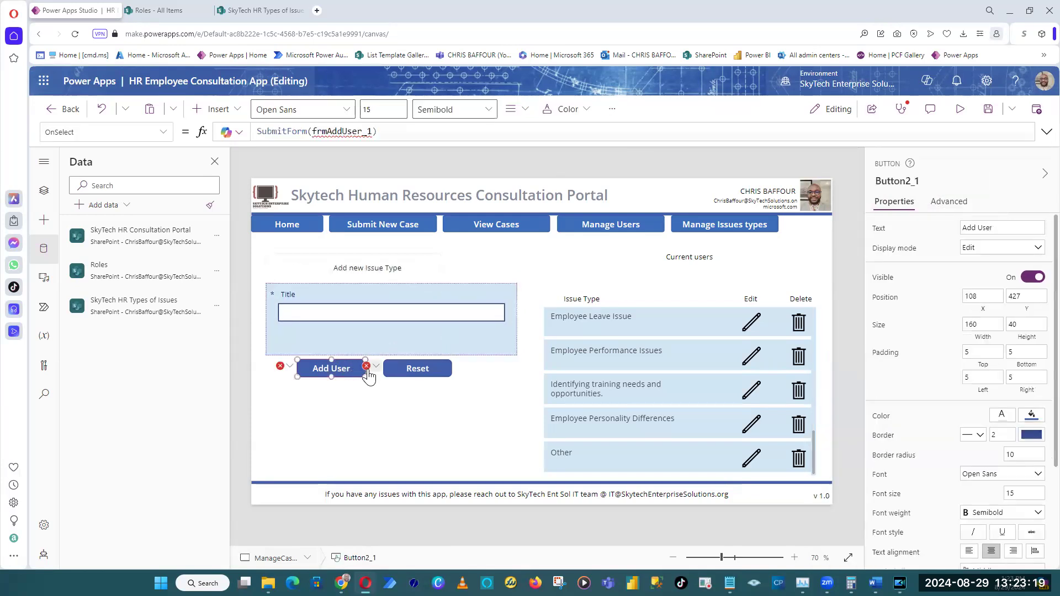
pyautogui.doubleClick(986, 228)
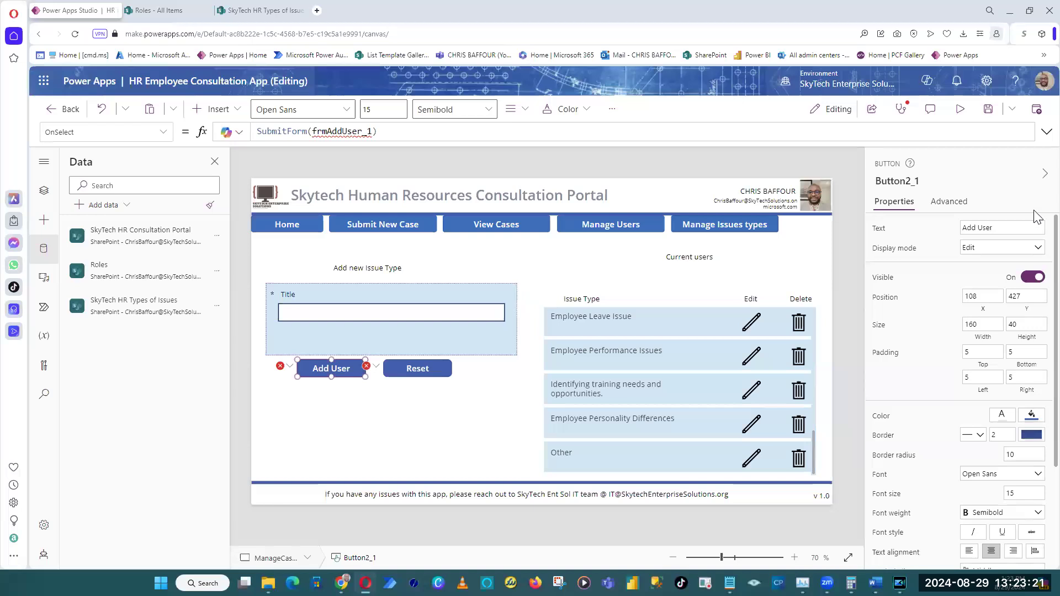
pyautogui.write('issue Type')
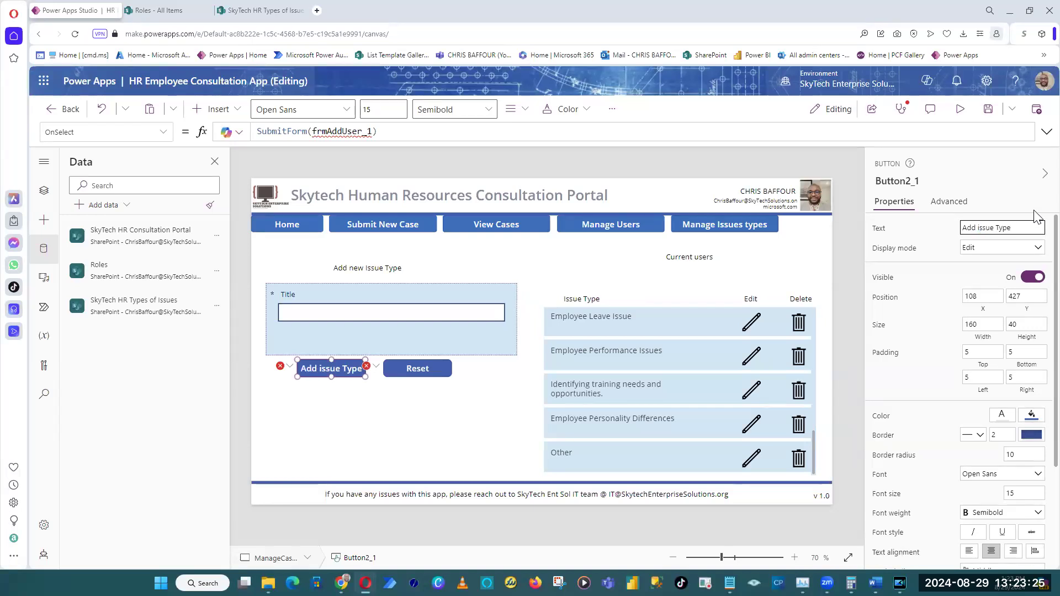
# Set the Reset button's OnSelect formula to ResetForm(frmNewissueType).
pyautogui.click(425, 376)
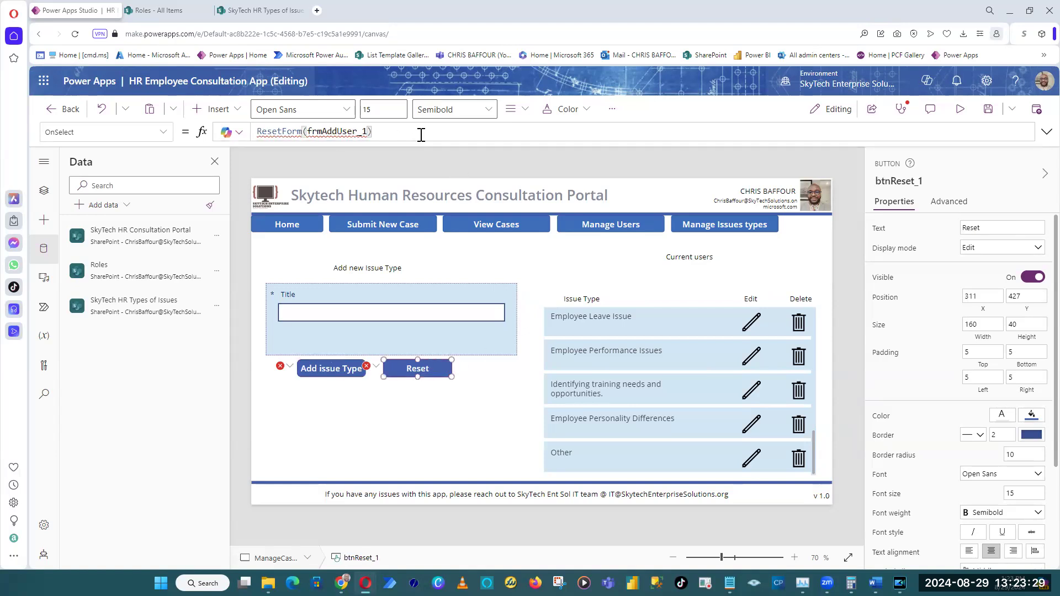
pyautogui.doubleClick(337, 132)
pyautogui.write('frmNewissueType')
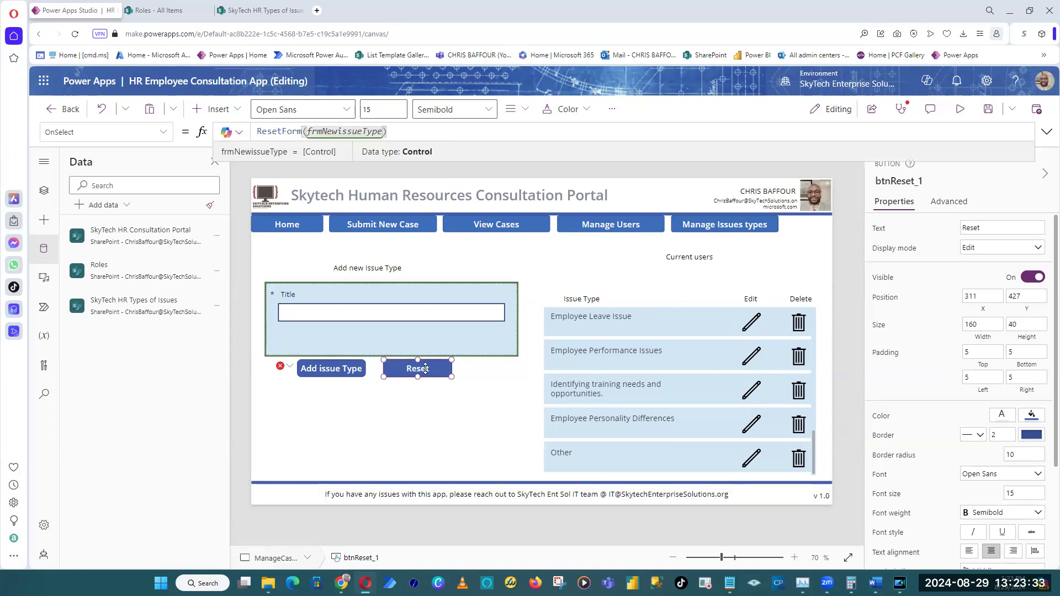
# Set the Add issue Type button's OnSelect formula to SubmitForm(frmNewissueType).
pyautogui.click(304, 373)
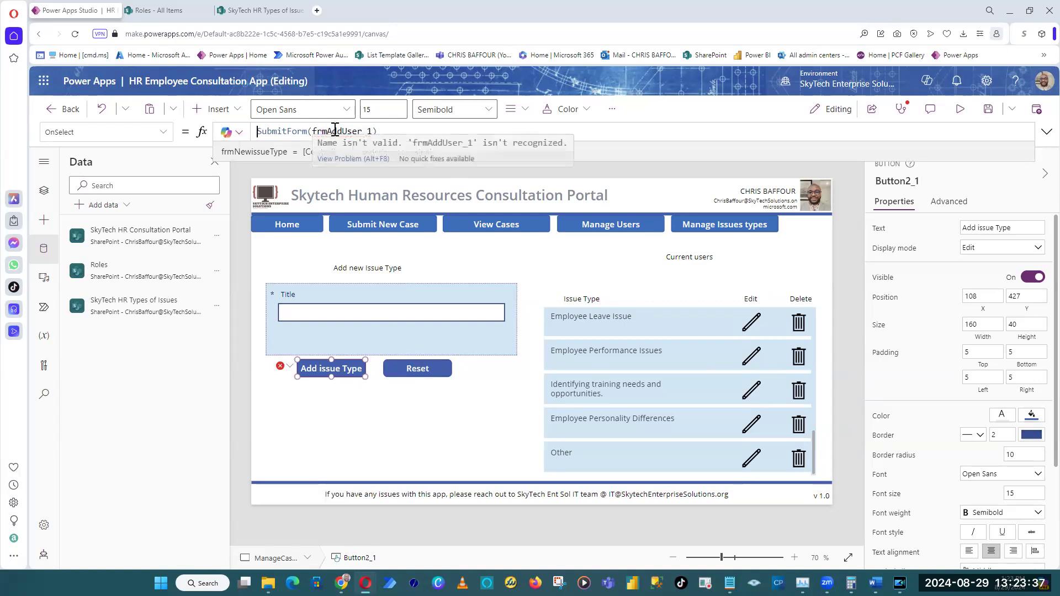
pyautogui.click(433, 127)
pyautogui.moveTo(309, 133); pyautogui.dragTo(502, 133)
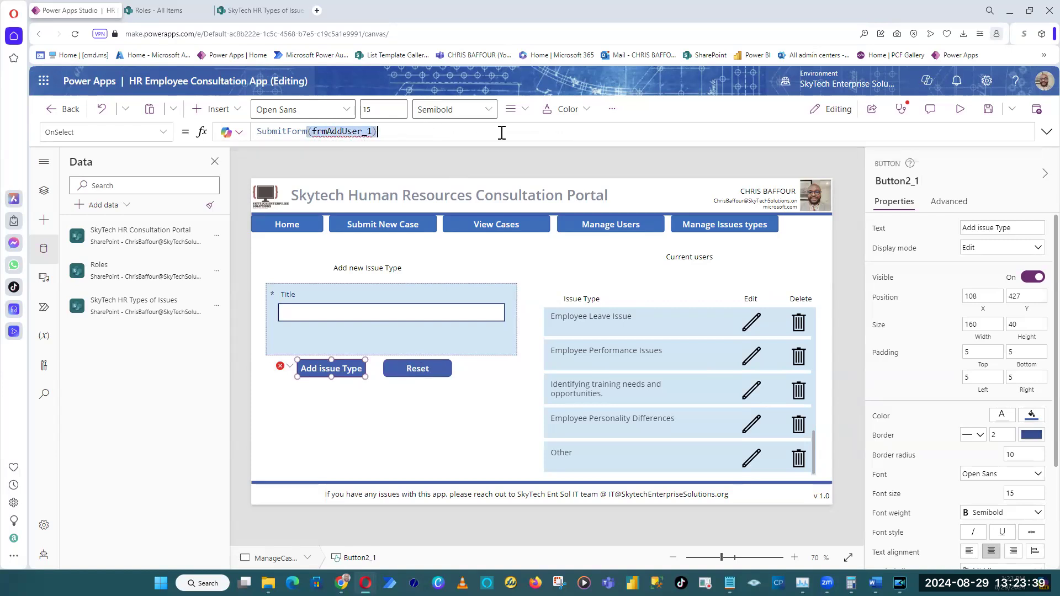
pyautogui.write('(')
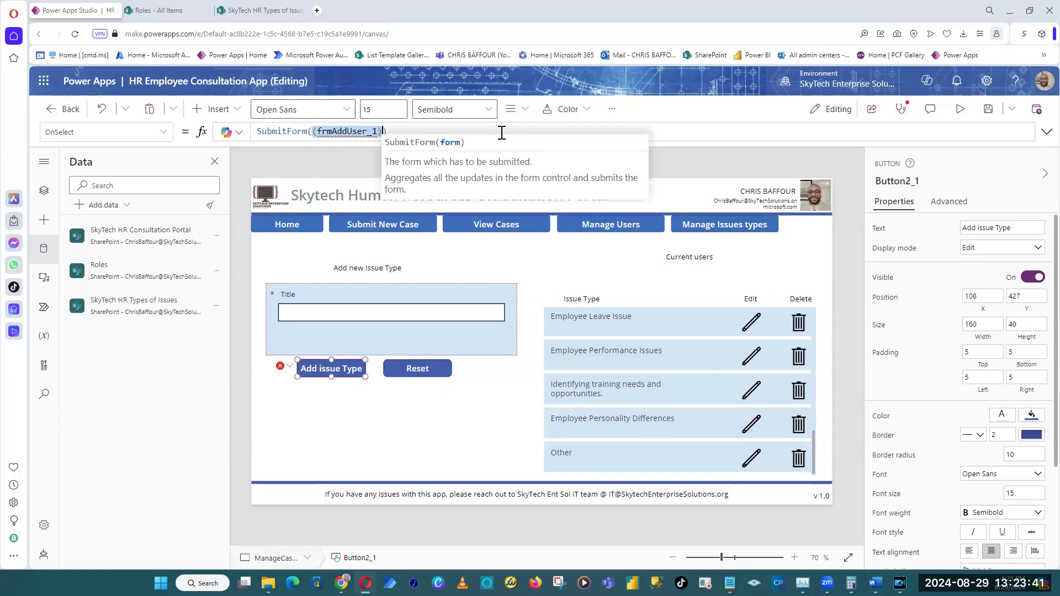
pyautogui.write('frm')
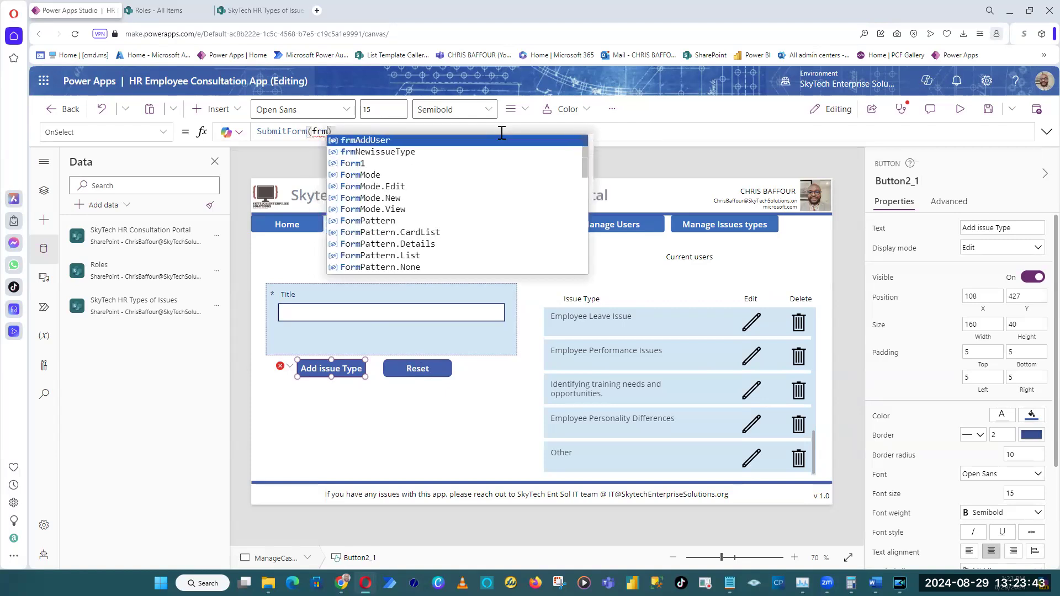
pyautogui.click(415, 152)
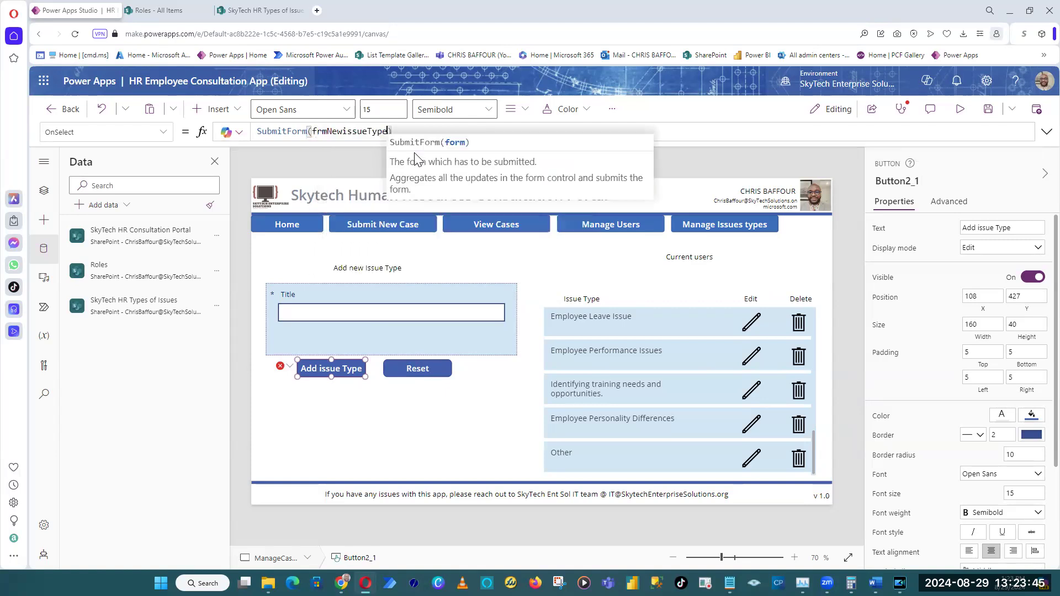
# Save the app and preview the Manage Issues types screen with its new form and issue type gallery.
pyautogui.click(990, 112)
pyautogui.click(964, 108)
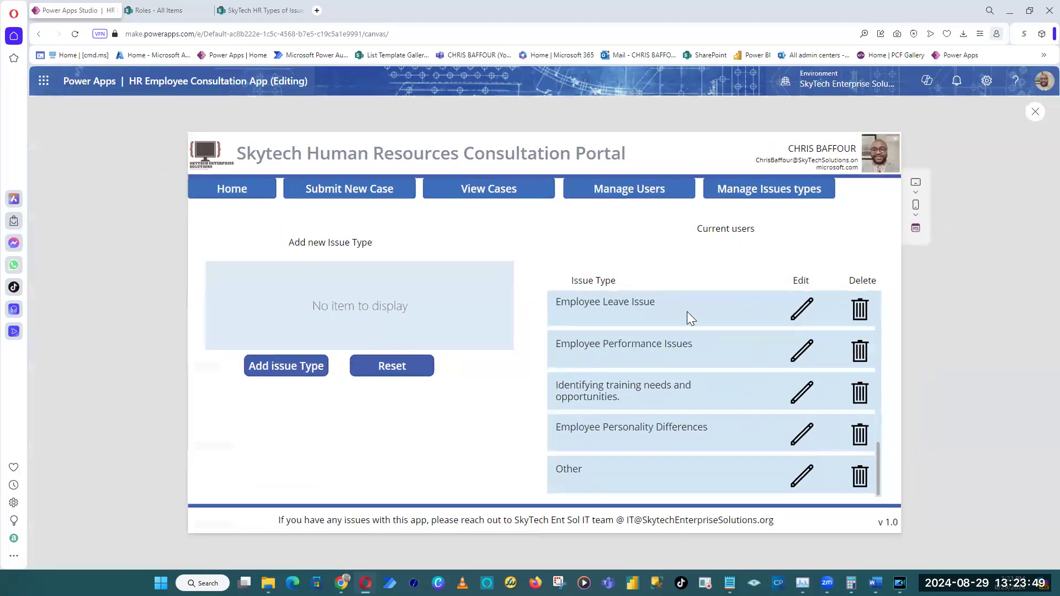
pyautogui.scroll(5, 688, 449)
pyautogui.scroll(-5, 728, 356)
# Leave the preview and set the DefaultMode of the frmNewissueType form to FormMode.New.
pyautogui.click(1035, 112)
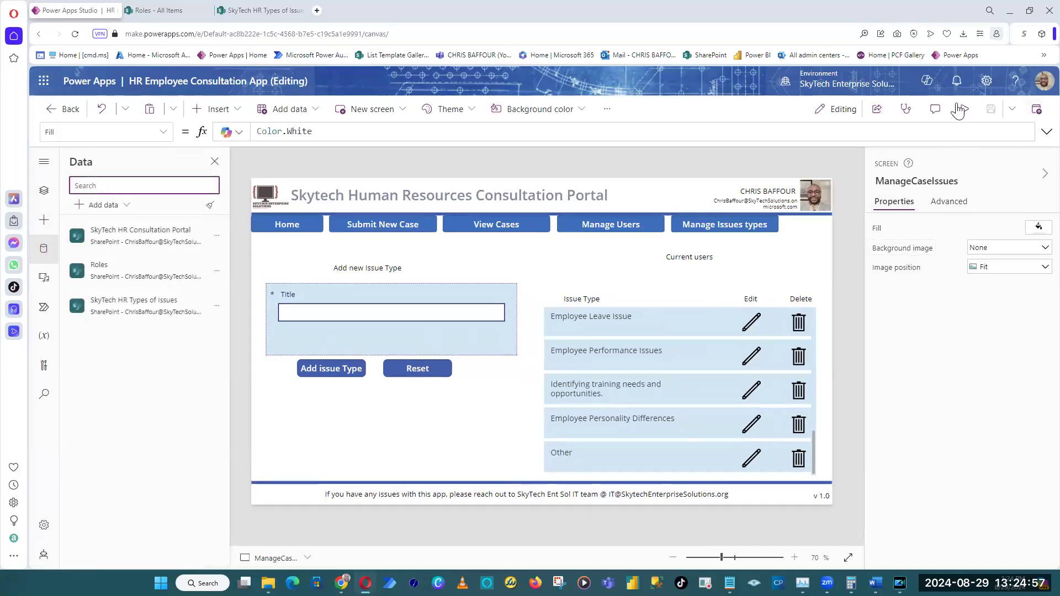
pyautogui.click(508, 345)
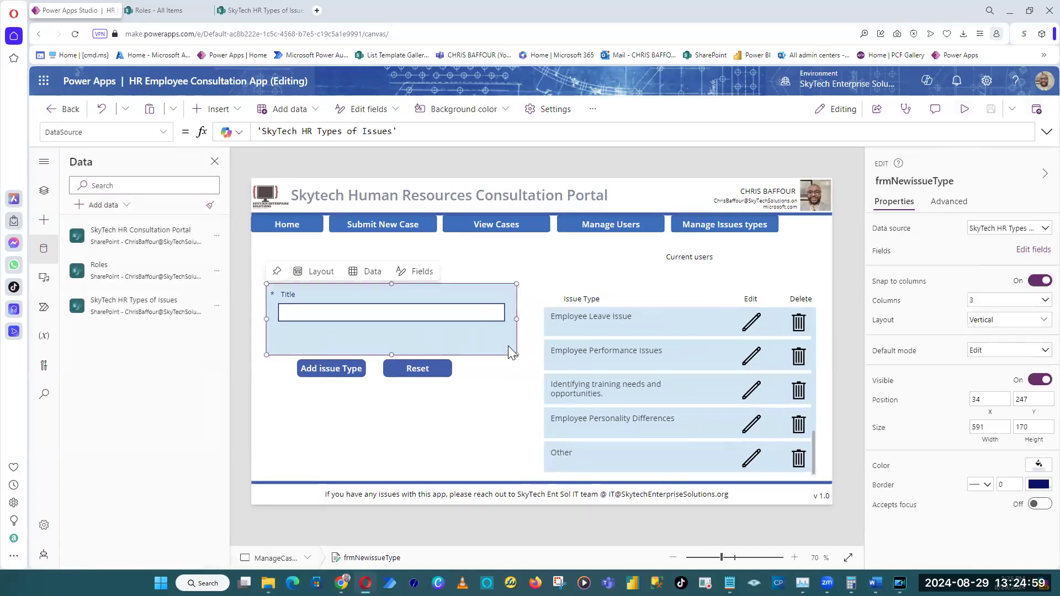
pyautogui.click(981, 351)
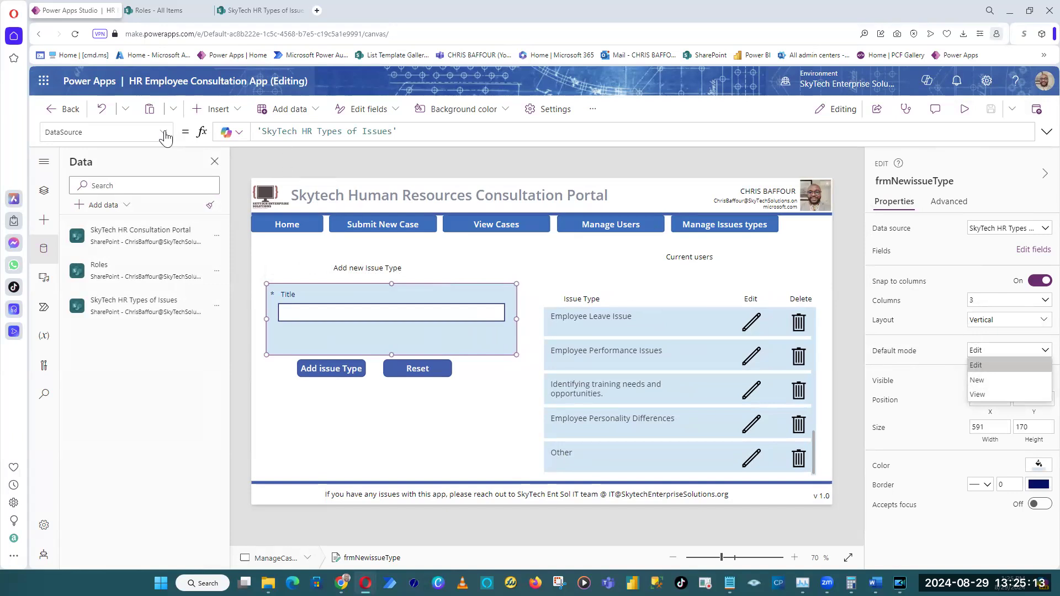
pyautogui.click(890, 353)
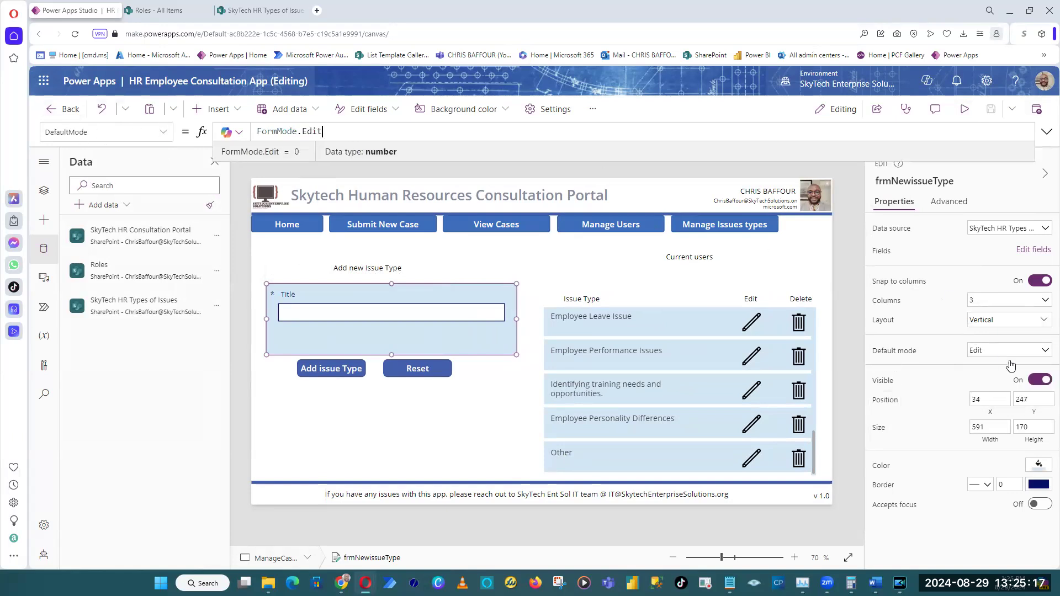
pyautogui.doubleClick(308, 131)
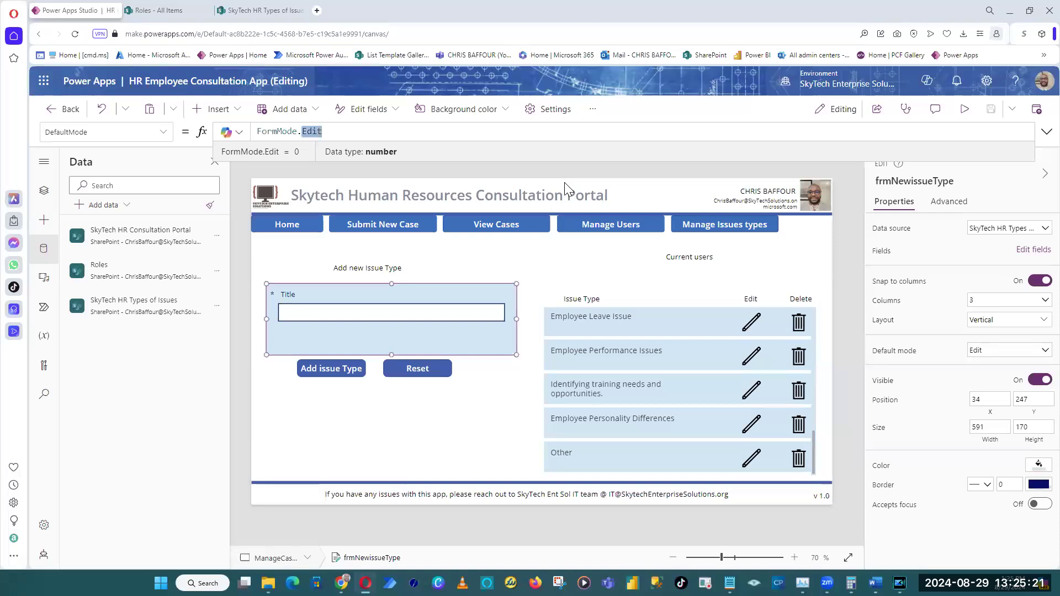
pyautogui.write('N')
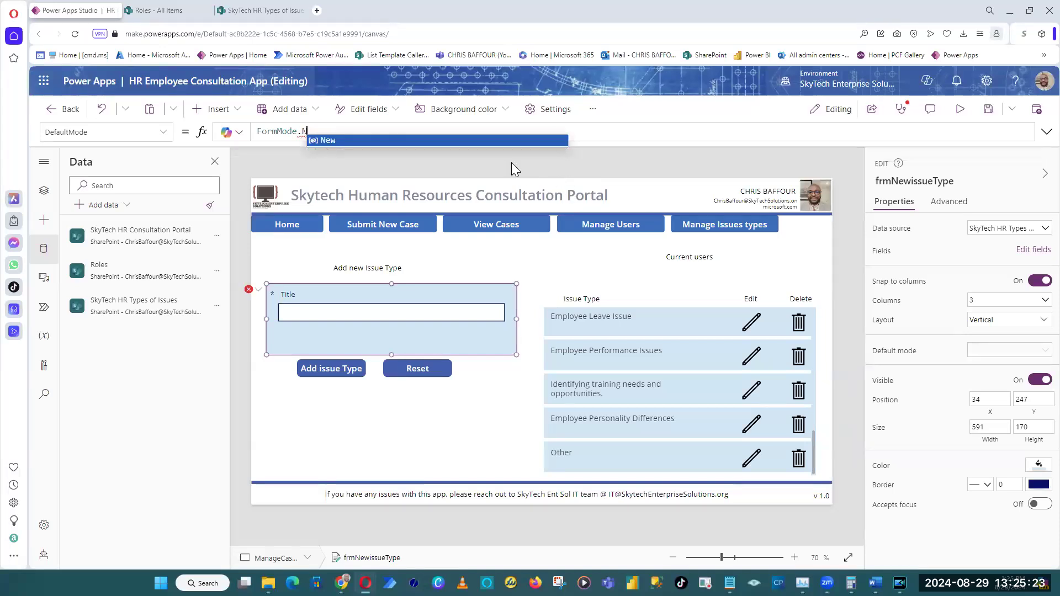
pyautogui.click(494, 140)
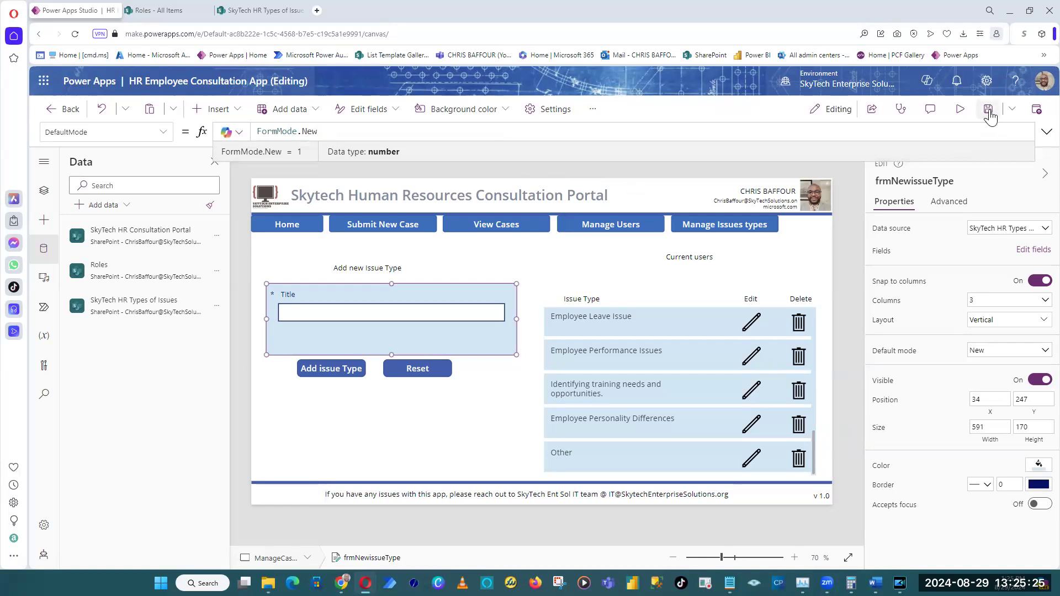
# Preview the app and check navigation through the Home, Submit New Case, View Cases, Manage Users and Manage Issues types screens.
pyautogui.click(960, 109)
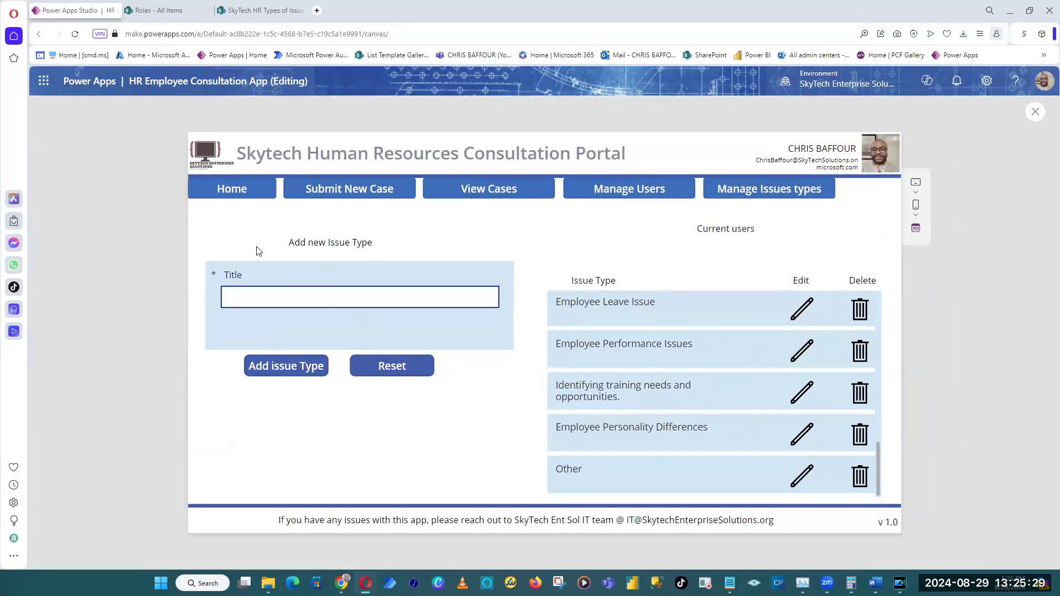
pyautogui.click(217, 189)
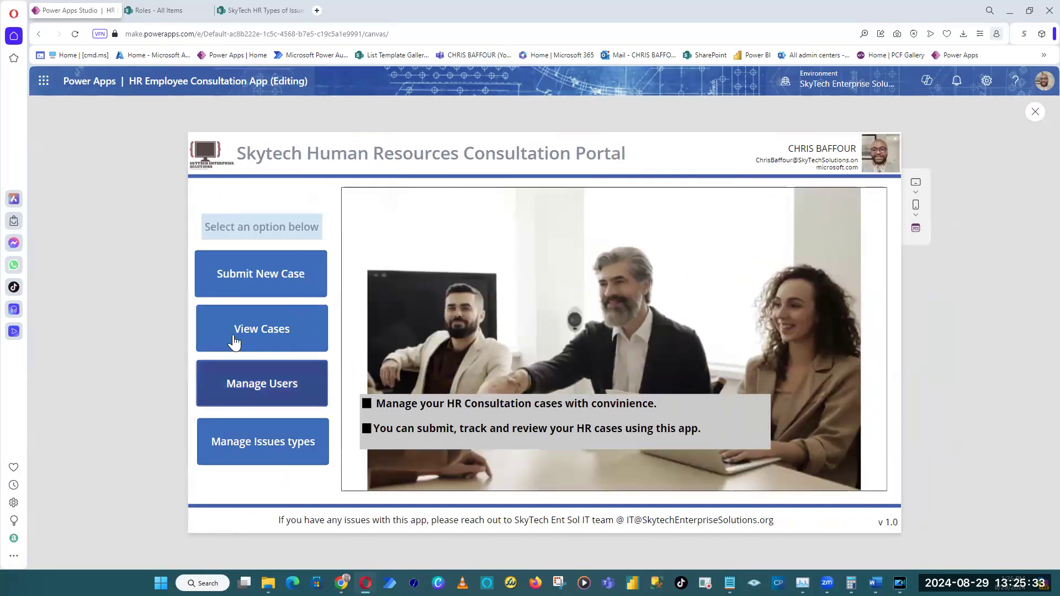
pyautogui.click(275, 276)
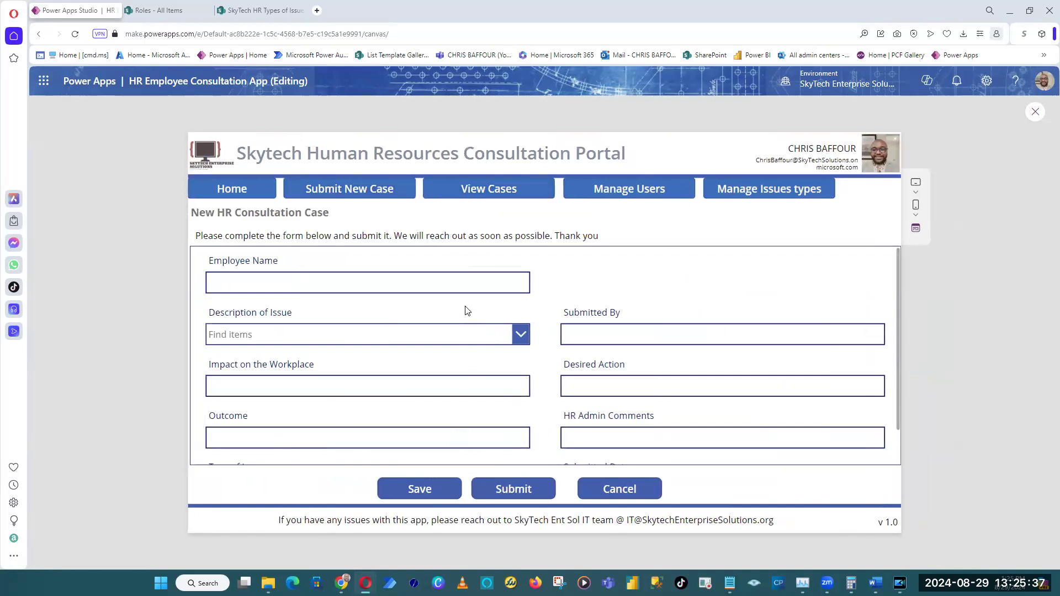
pyautogui.click(495, 191)
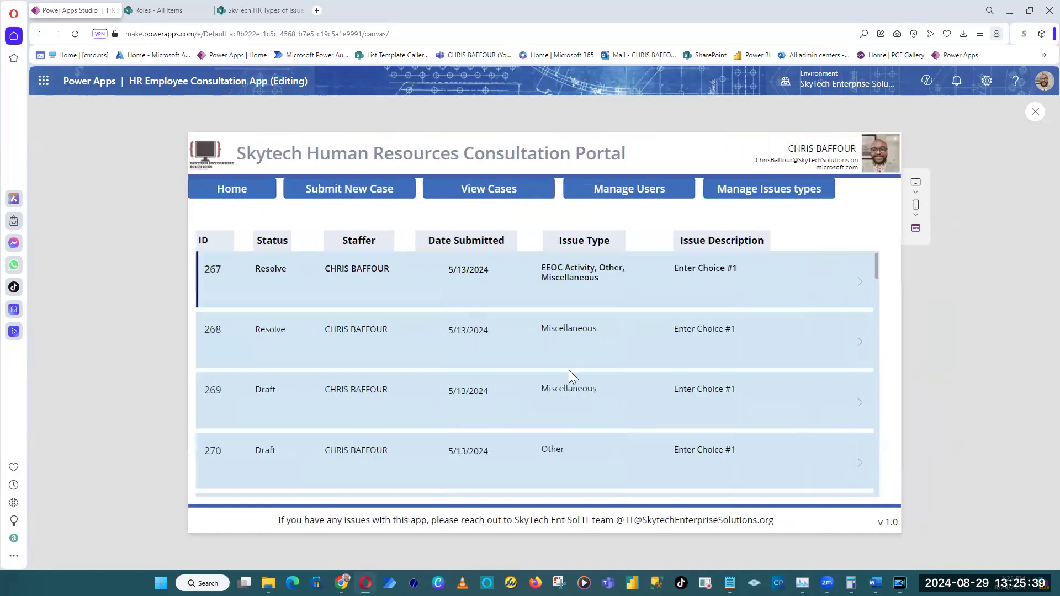
pyautogui.click(633, 193)
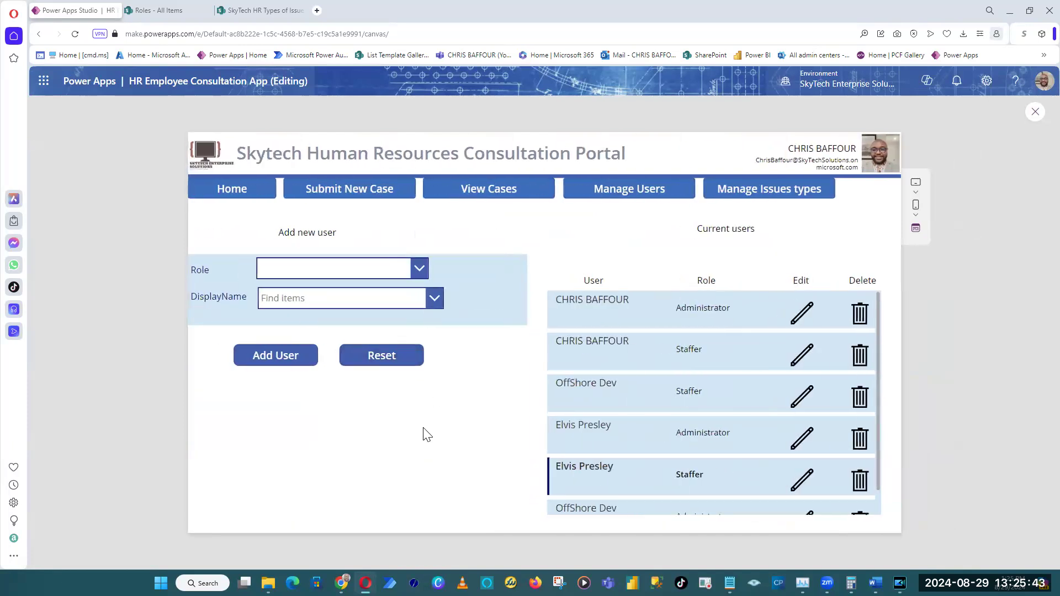
pyautogui.click(770, 196)
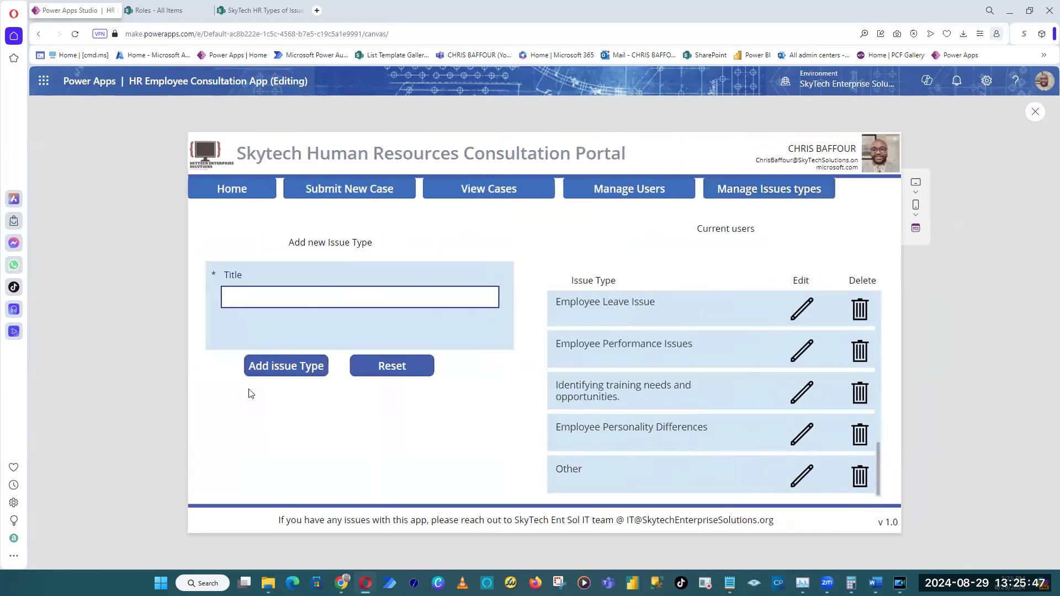
# Add an issue type titled "This is a new issue type", check the end of the gallery and reset the form.
pyautogui.click(281, 299)
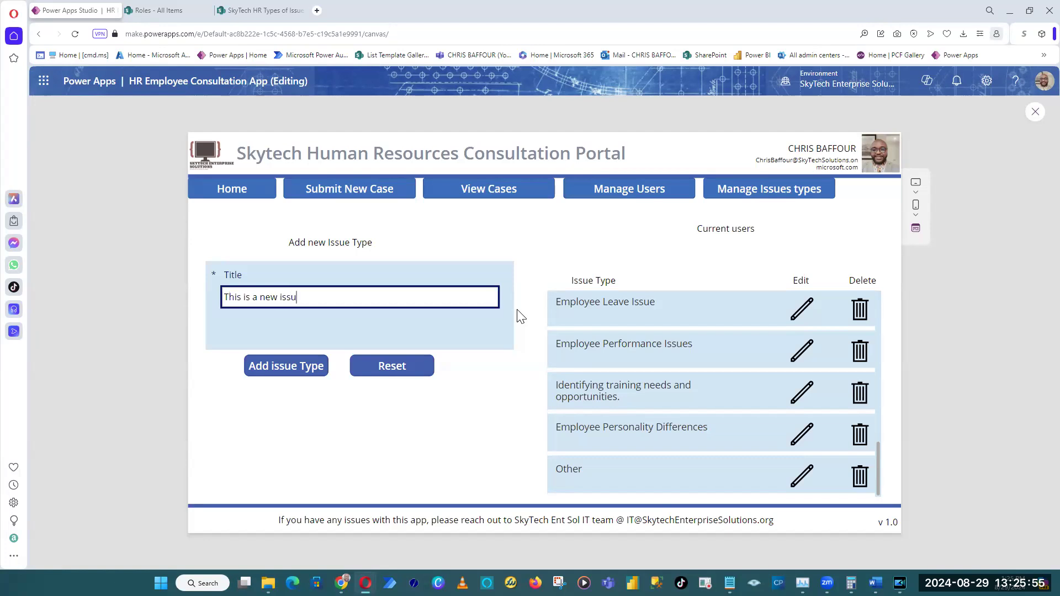
pyautogui.click(326, 474)
pyautogui.click(275, 370)
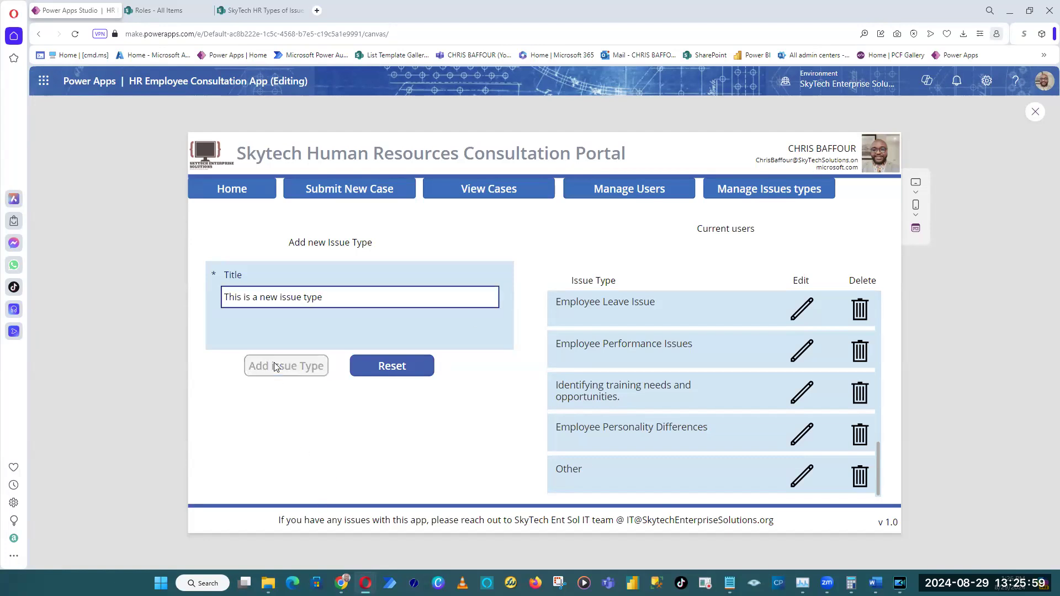
pyautogui.scroll(-2, 748, 438)
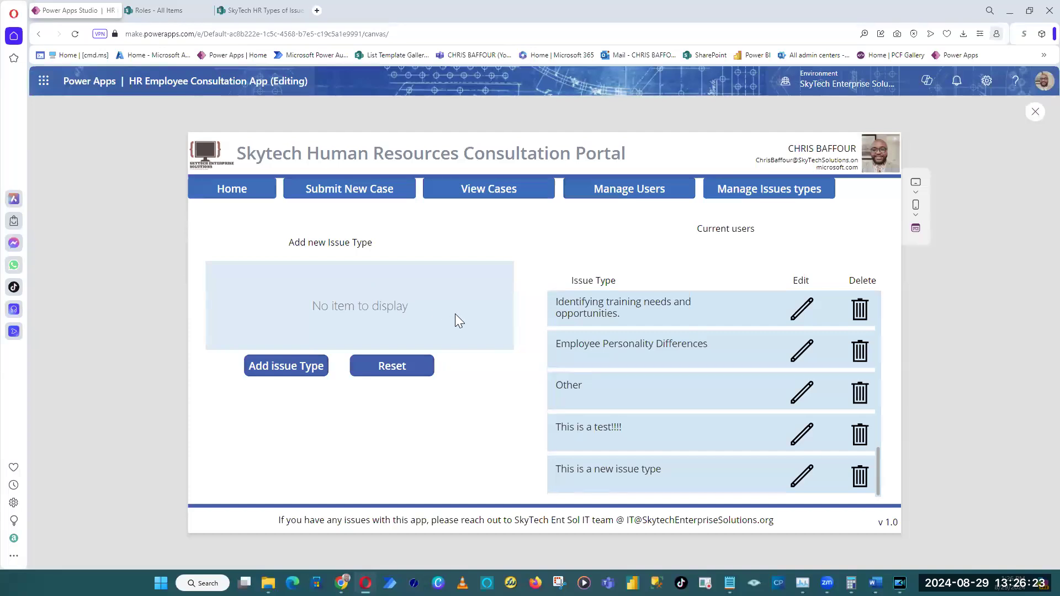
pyautogui.click(409, 374)
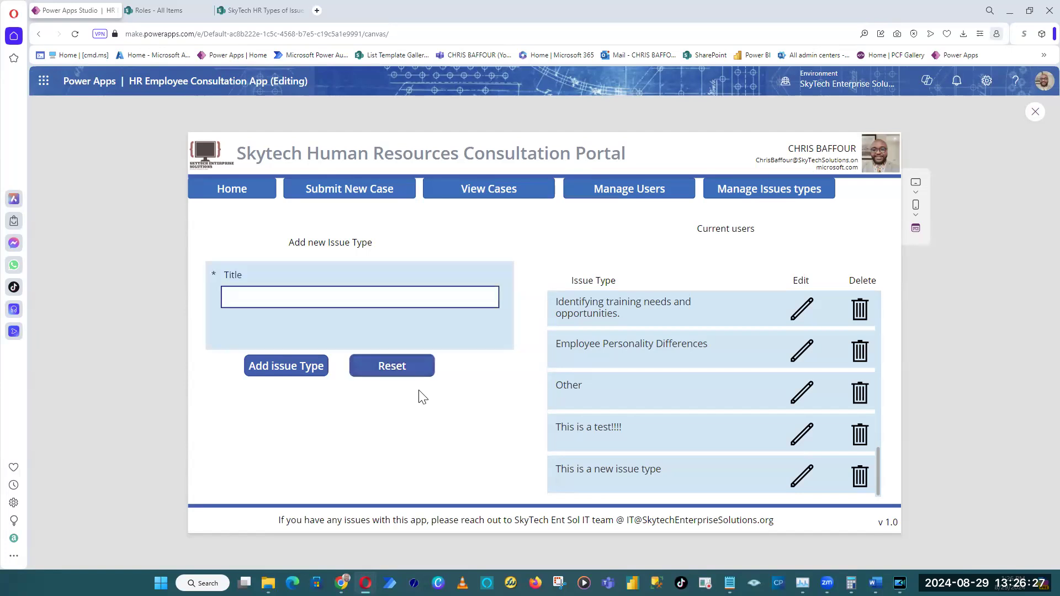
# Test the Reset button by entering "Lorem ipsum" as the issue type title and resetting the form.
pyautogui.click(315, 296)
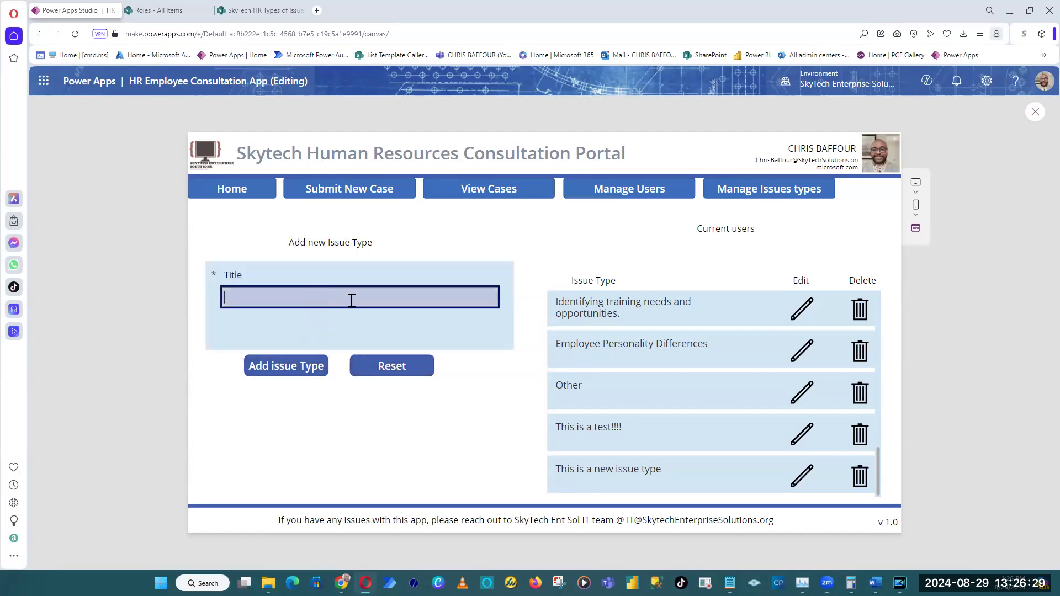
pyautogui.write('Lorem ipsum')
pyautogui.click(402, 372)
pyautogui.click(404, 374)
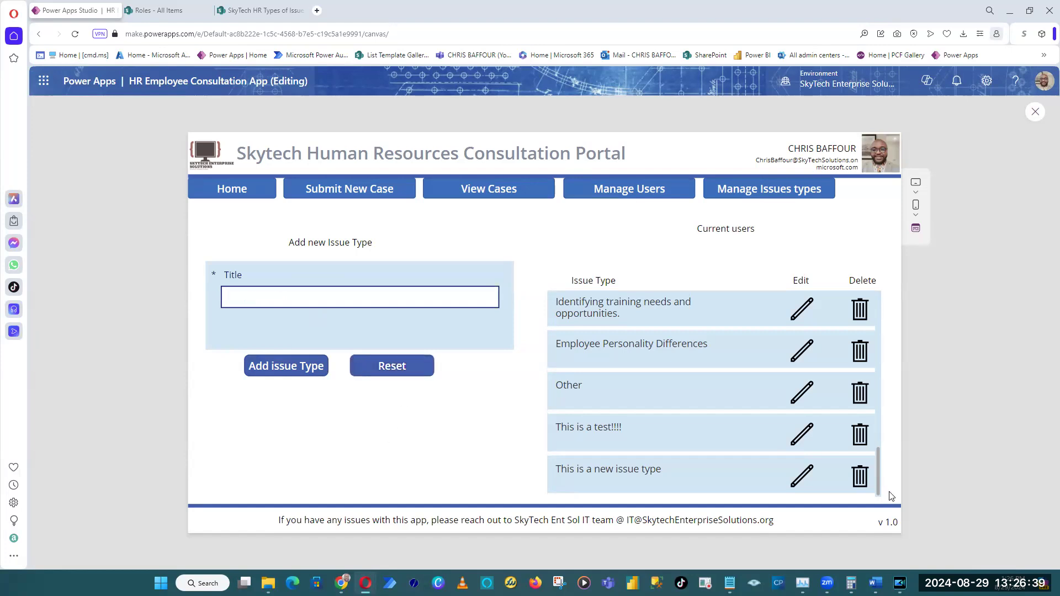
# View the issue types gallery from its first entry and return to the Home screen.
pyautogui.moveTo(879, 481); pyautogui.dragTo(899, 300)
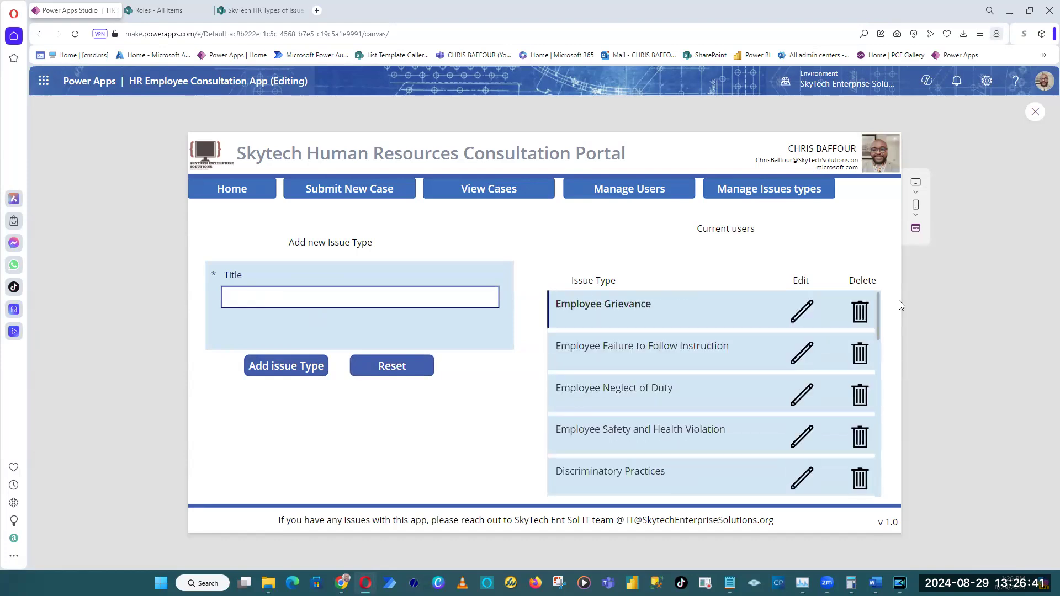
pyautogui.click(260, 195)
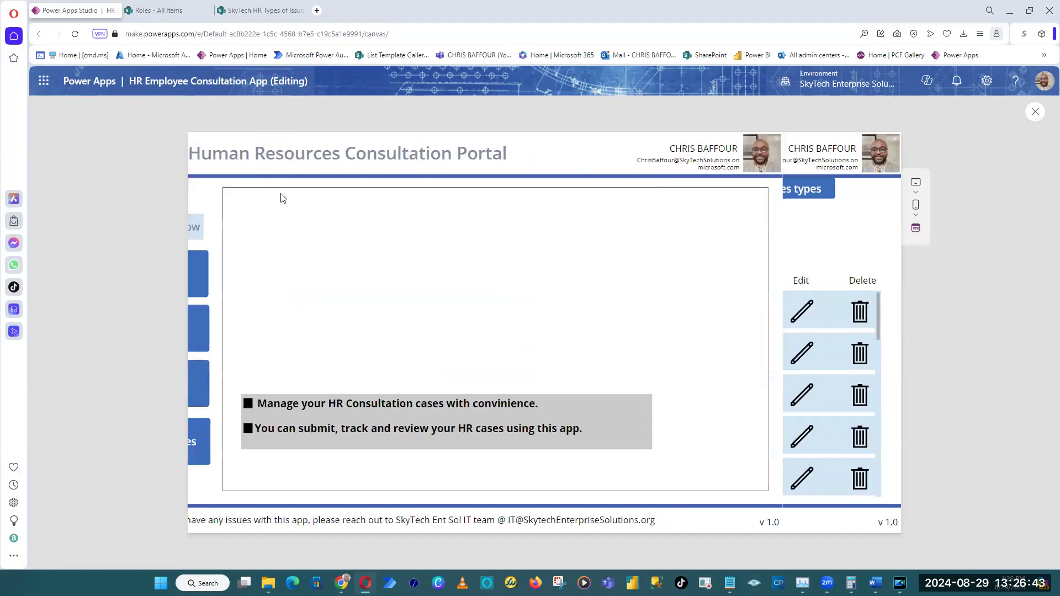
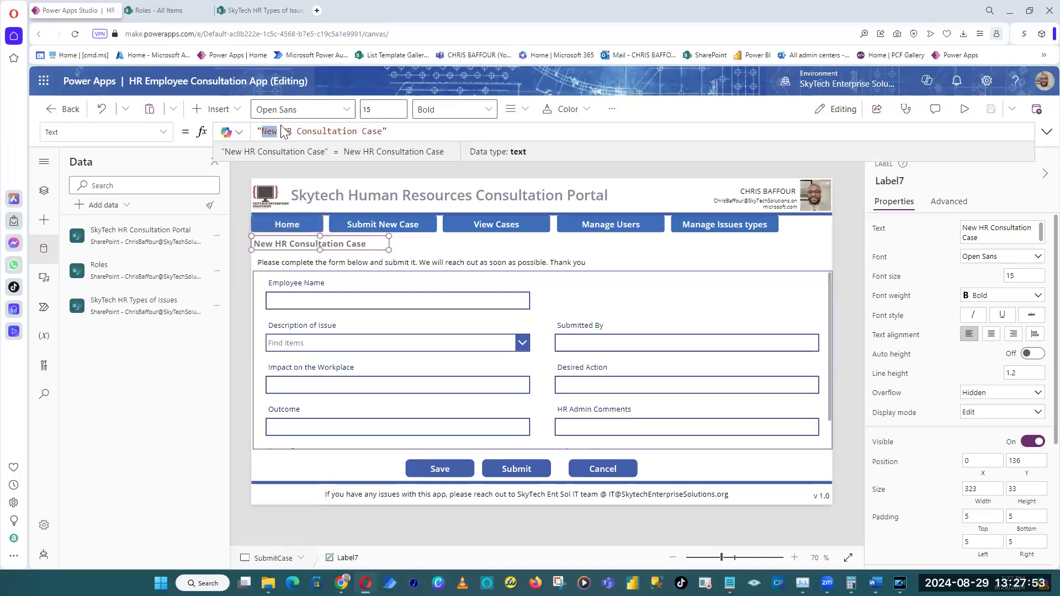
# Change the SubmitCase screen's heading label to "Submit New HR Consultation Case" and widen it to 364.
pyautogui.write('Submit')
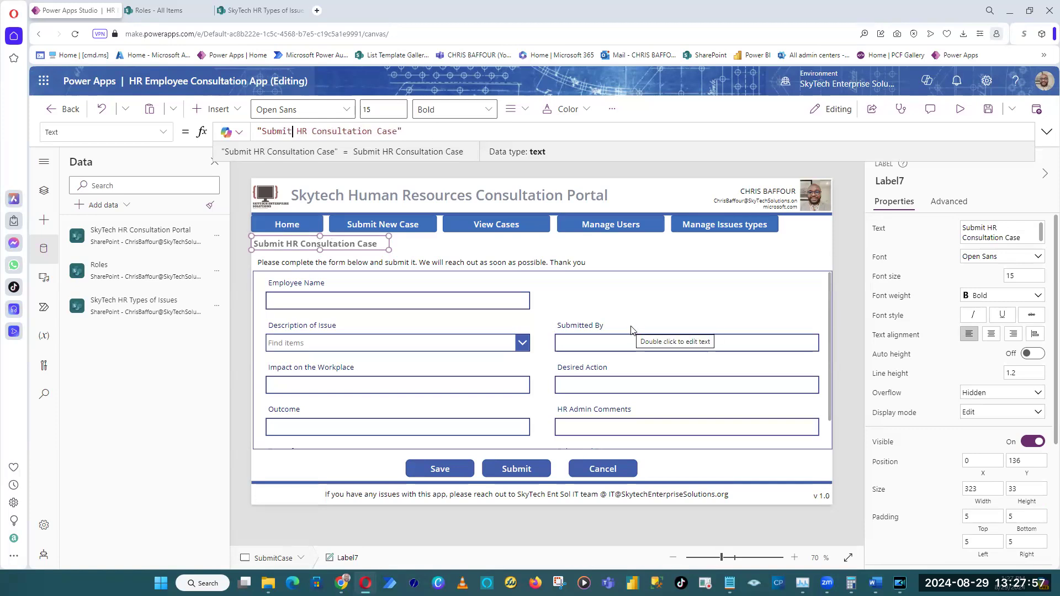
pyautogui.write('New')
pyautogui.press('BackSpace')
pyautogui.press('BackSpace')
pyautogui.press('BackSpace')
pyautogui.write('Ne')
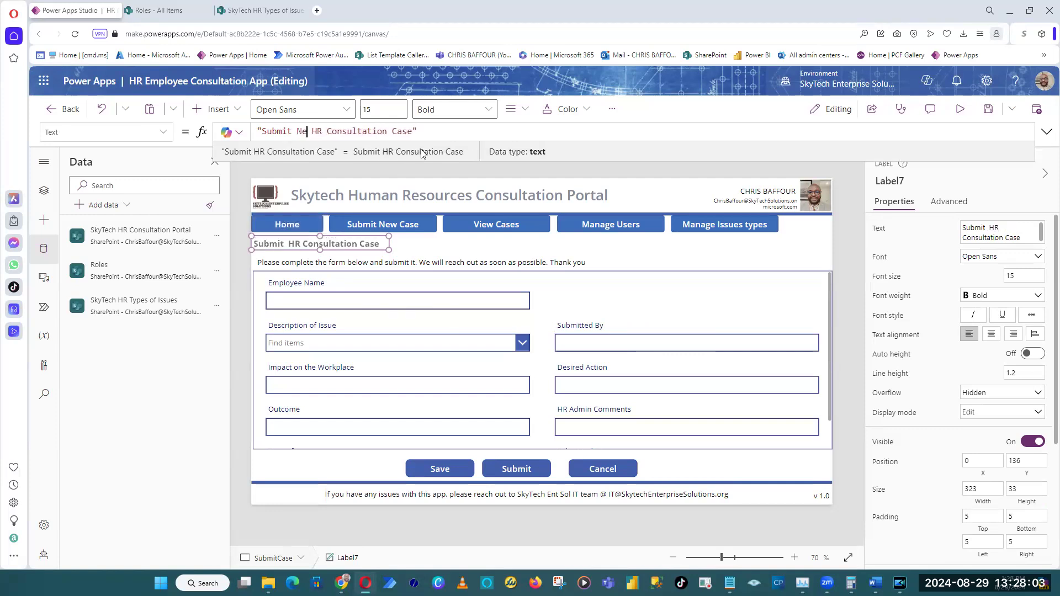
pyautogui.write('w')
pyautogui.moveTo(388, 253); pyautogui.dragTo(410, 254)
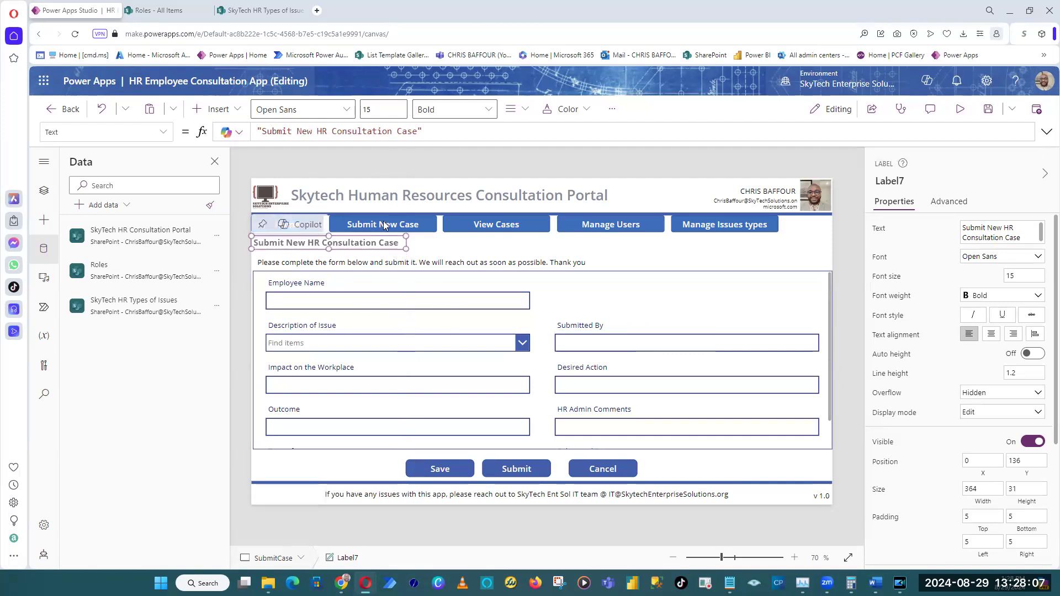
pyautogui.click(410, 173)
pyautogui.click(353, 243)
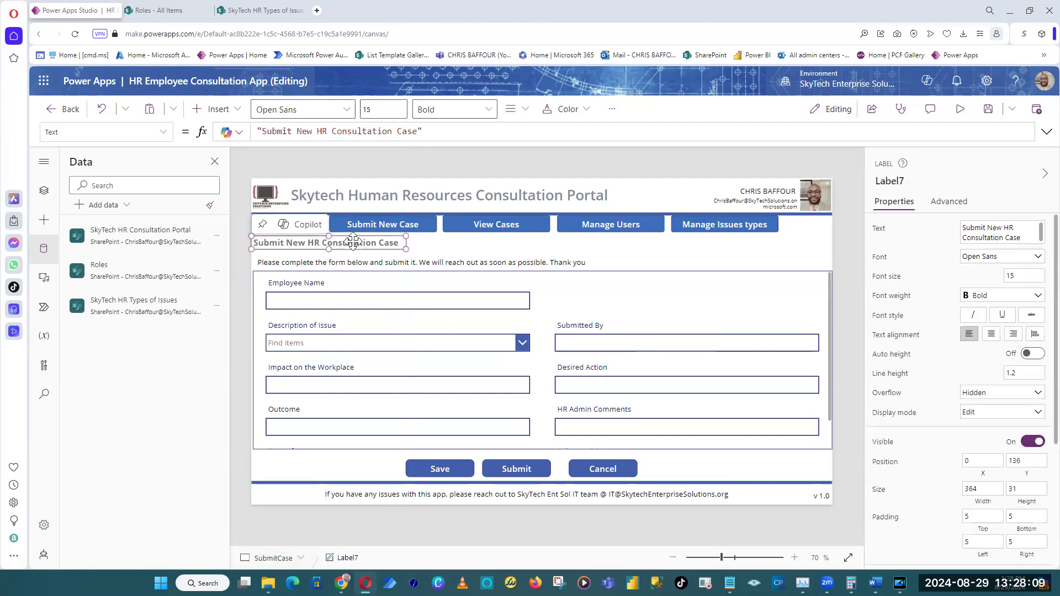
pyautogui.click(378, 166)
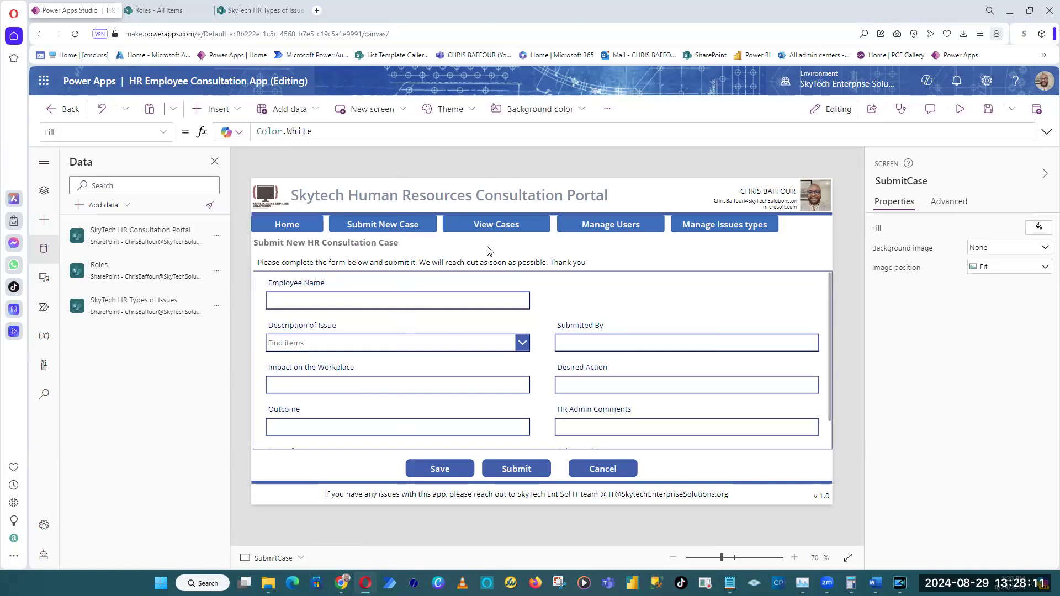
# Copy the SubmitCase heading label onto the Dashboard screen and place it under the navigation bar at X 0, Y 131.
pyautogui.keyDown('alt'); pyautogui.click(497, 226); pyautogui.keyUp('alt')
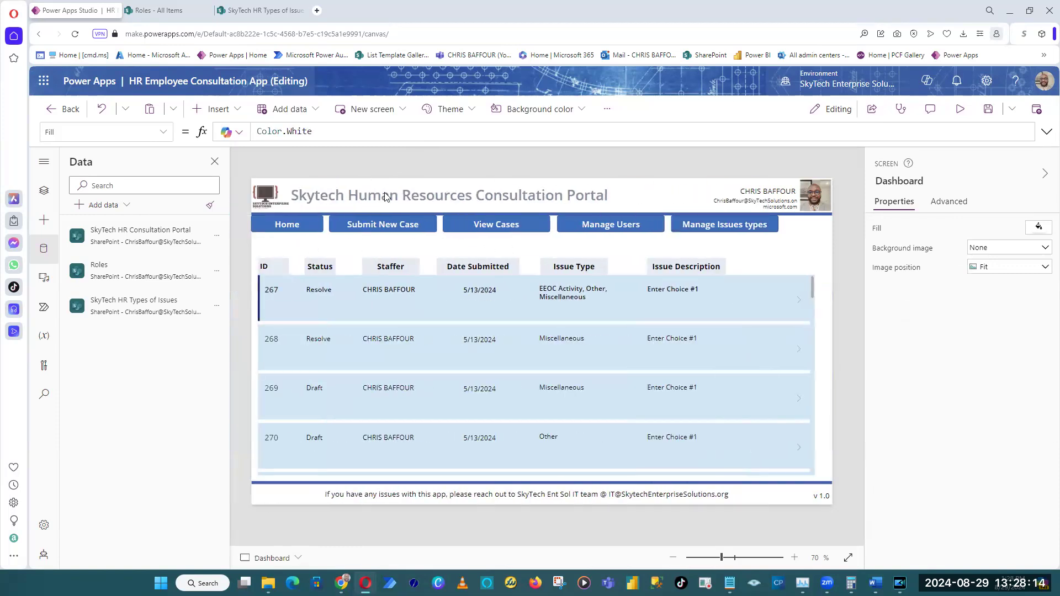
pyautogui.keyDown('alt'); pyautogui.click(362, 226); pyautogui.keyUp('alt')
pyautogui.click(328, 244)
pyautogui.rightClick(328, 247)
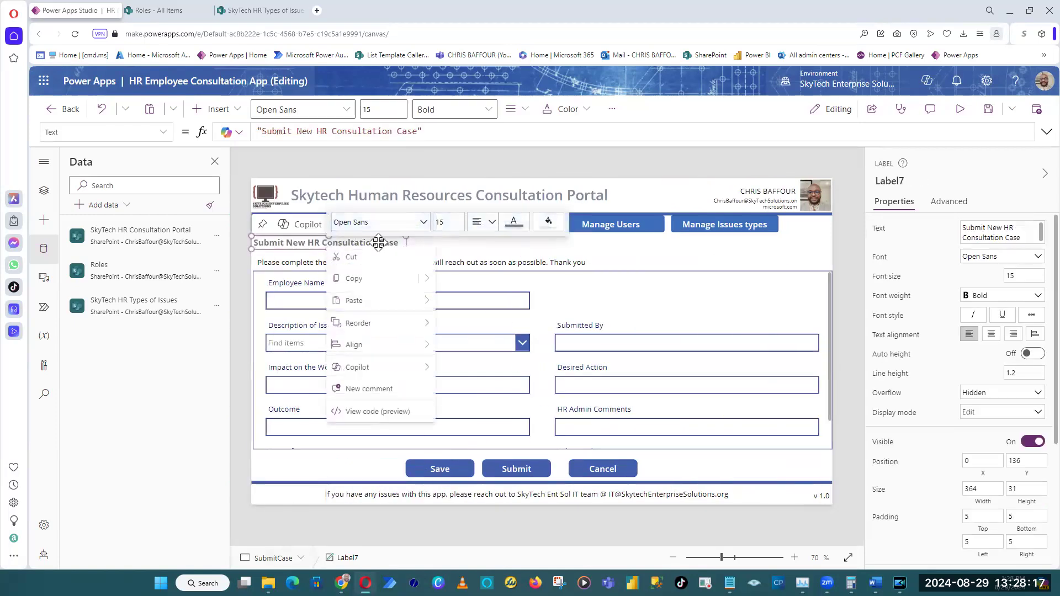
pyautogui.click(369, 284)
pyautogui.click(434, 171)
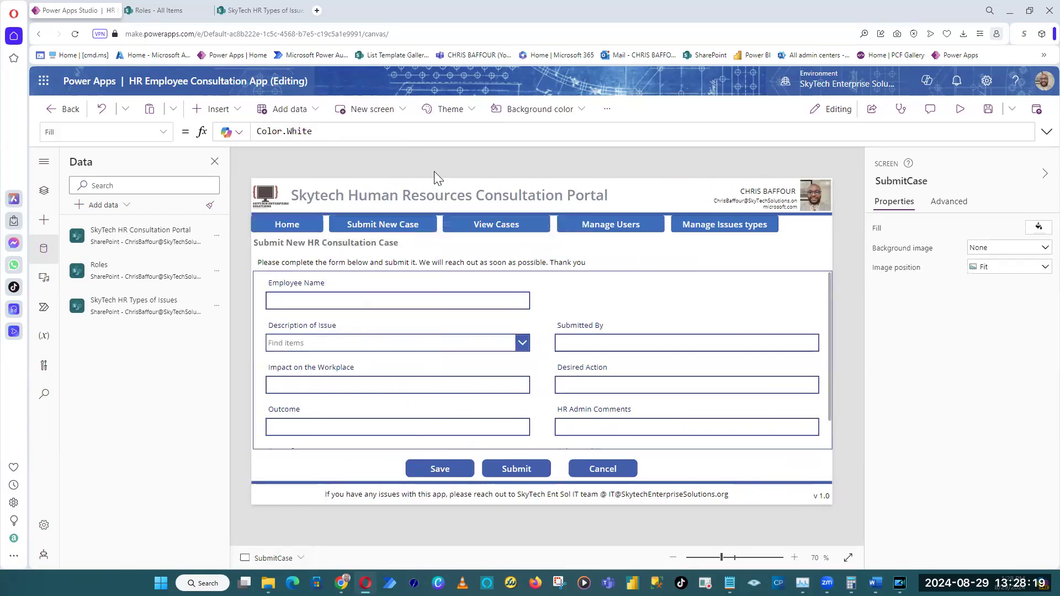
pyautogui.keyDown('alt'); pyautogui.click(486, 226); pyautogui.keyUp('alt')
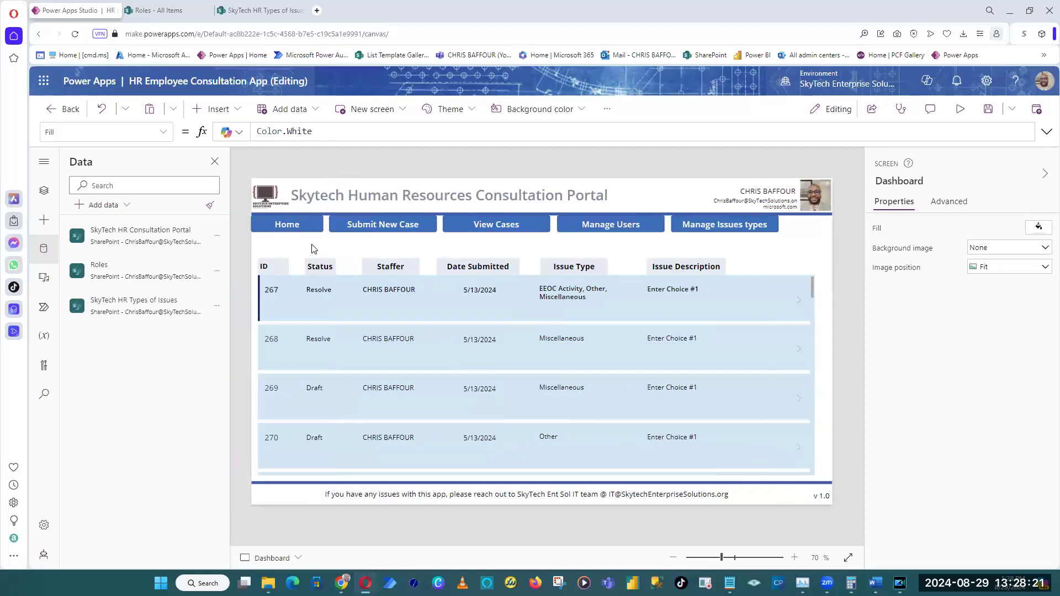
pyautogui.rightClick(312, 249)
pyautogui.moveTo(345, 255)
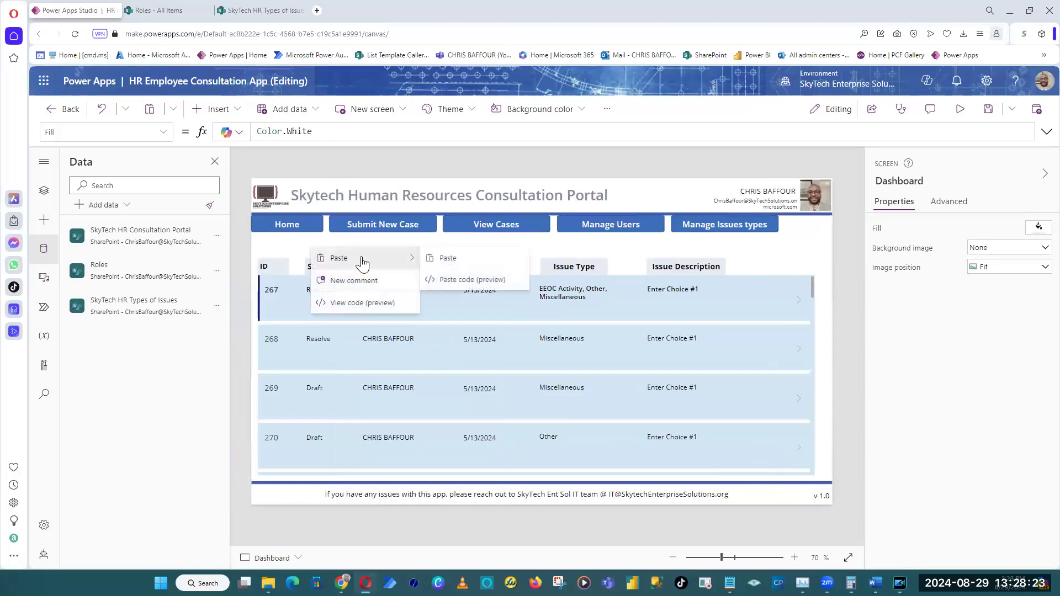
pyautogui.click(446, 265)
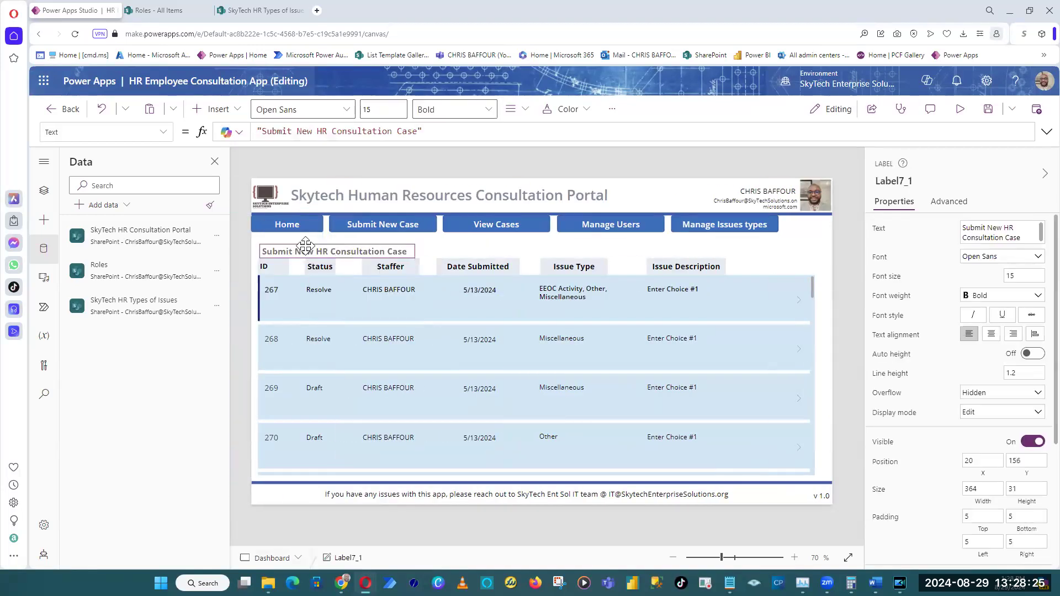
pyautogui.moveTo(300, 243); pyautogui.dragTo(300, 242)
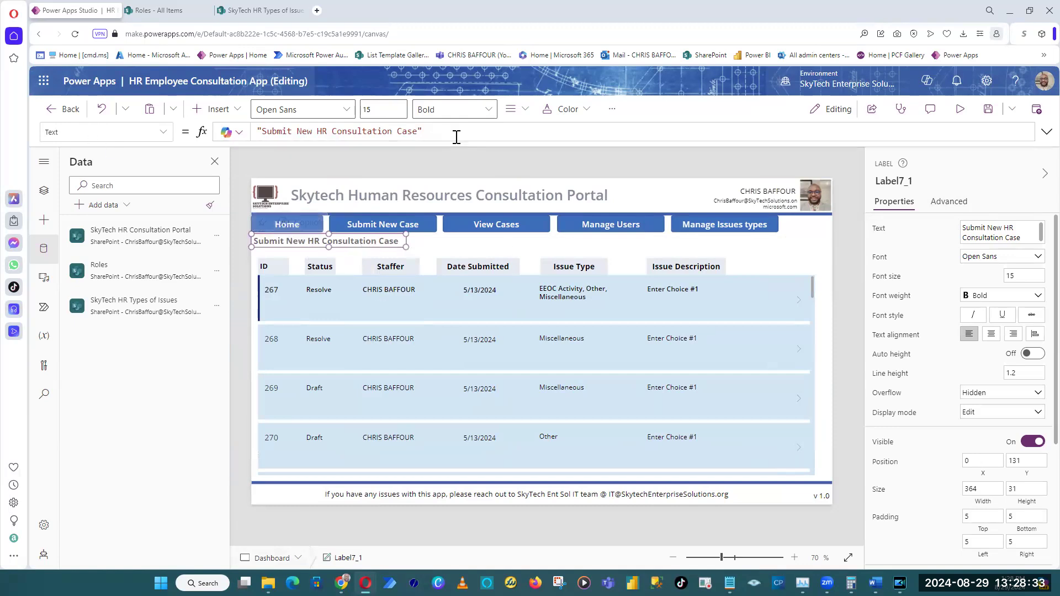
# Set the text of the pasted heading label on the Dashboard screen to "View Cases".
pyautogui.moveTo(457, 137); pyautogui.dragTo(266, 135)
pyautogui.click(877, 232)
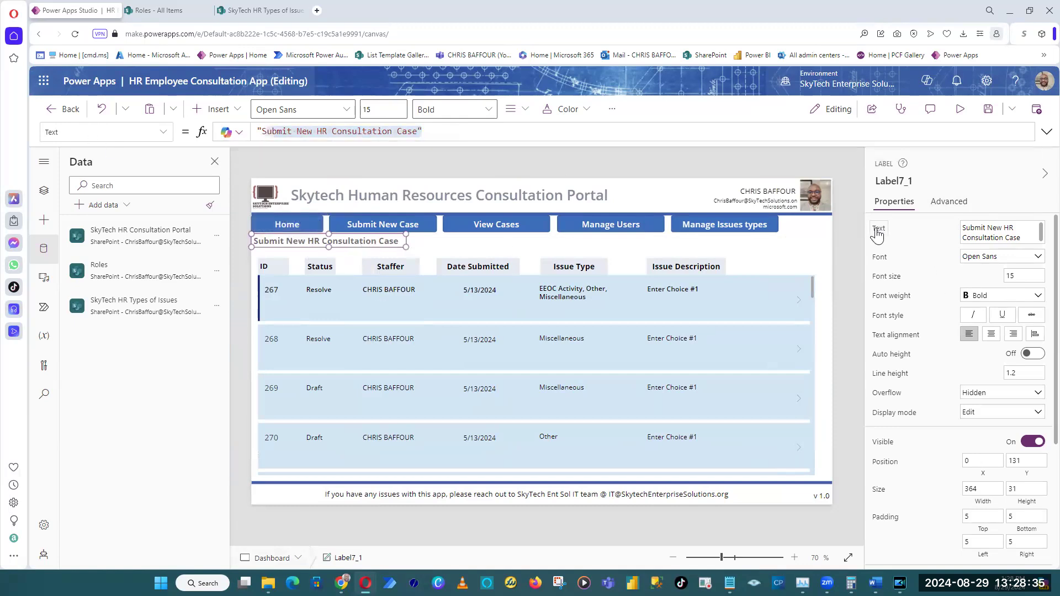
pyautogui.click(1014, 236)
pyautogui.hotkey('ctrl', 'a')
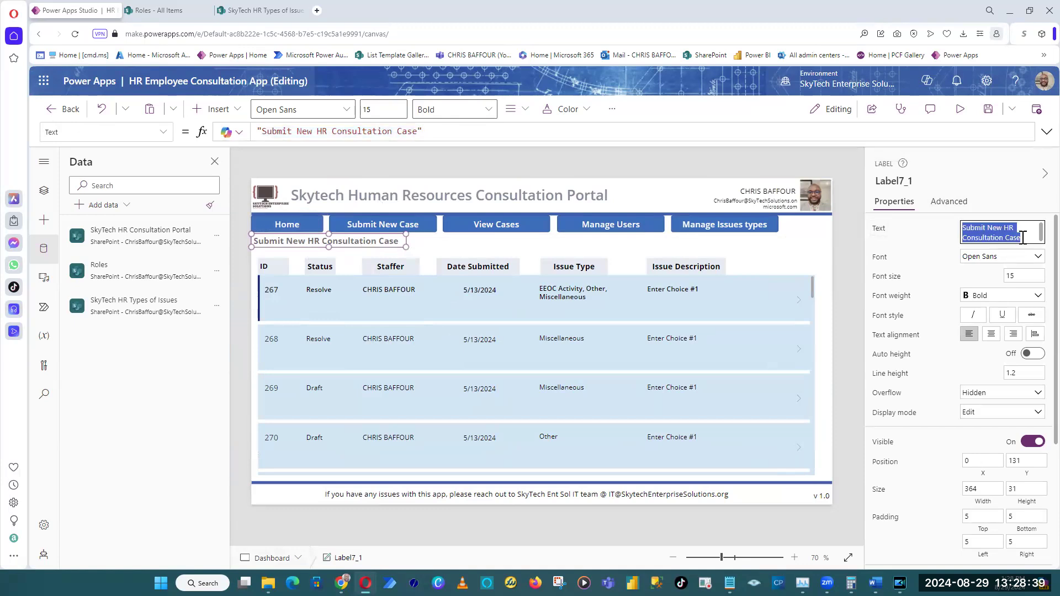
pyautogui.write('View cases')
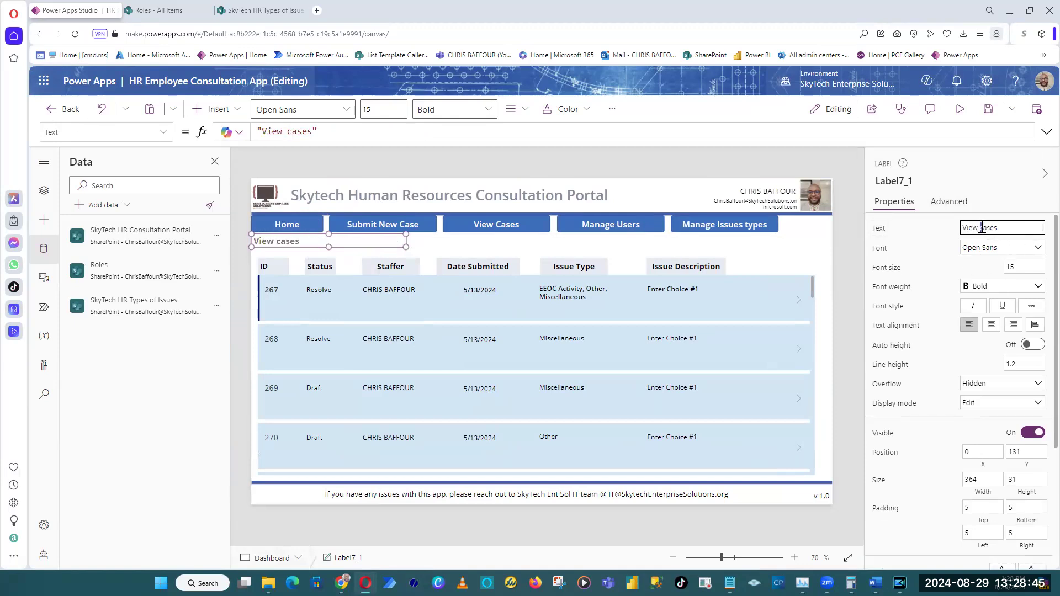
pyautogui.click(982, 228)
pyautogui.press('BackSpace')
pyautogui.write('C')
pyautogui.click(564, 165)
# Copy the "View Cases" heading label from the Dashboard screen.
pyautogui.click(305, 243)
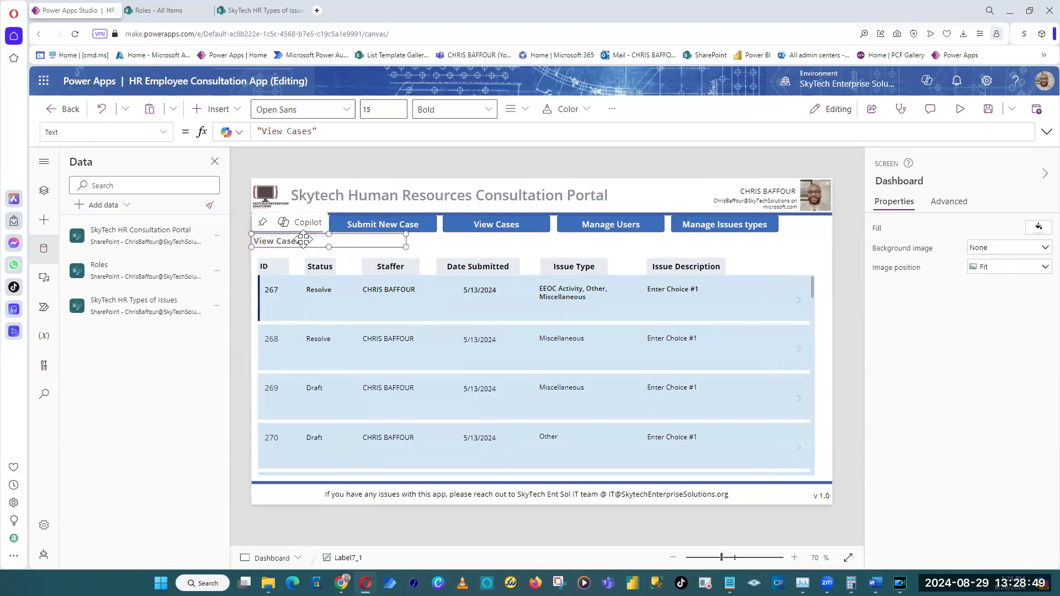
pyautogui.rightClick(303, 240)
pyautogui.click(347, 275)
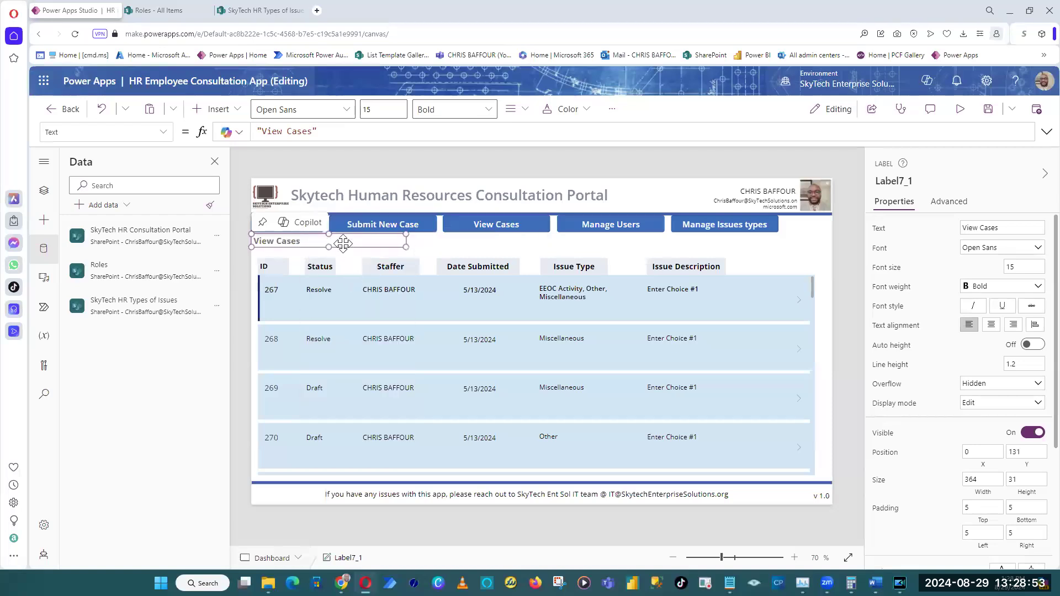
# Compare the heading labels on the Submit New Case and View Cases screens.
pyautogui.click(412, 245)
pyautogui.keyDown('alt'); pyautogui.click(496, 227); pyautogui.keyUp('alt')
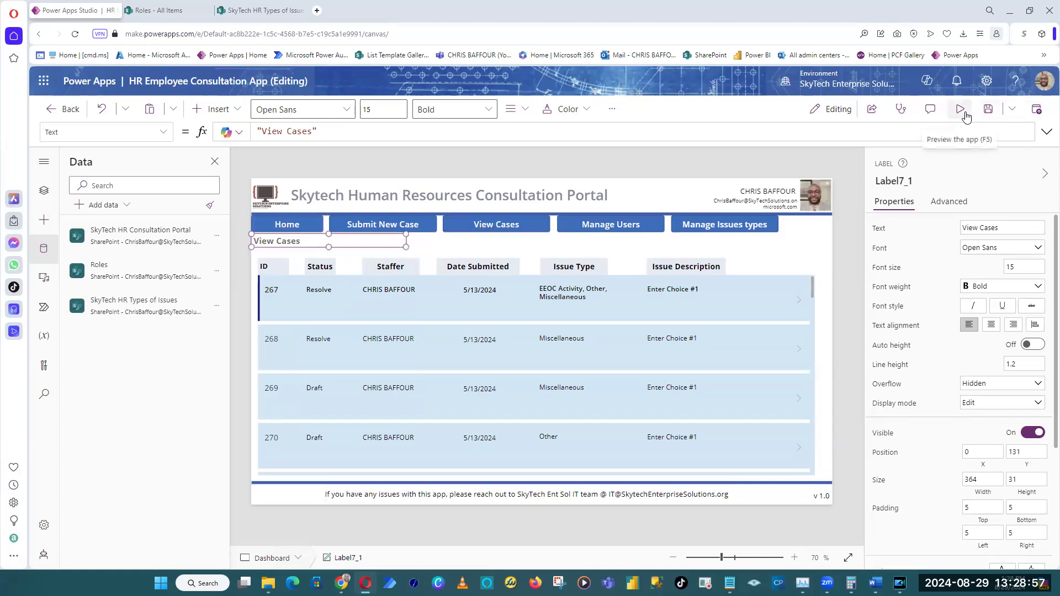
pyautogui.click(685, 212)
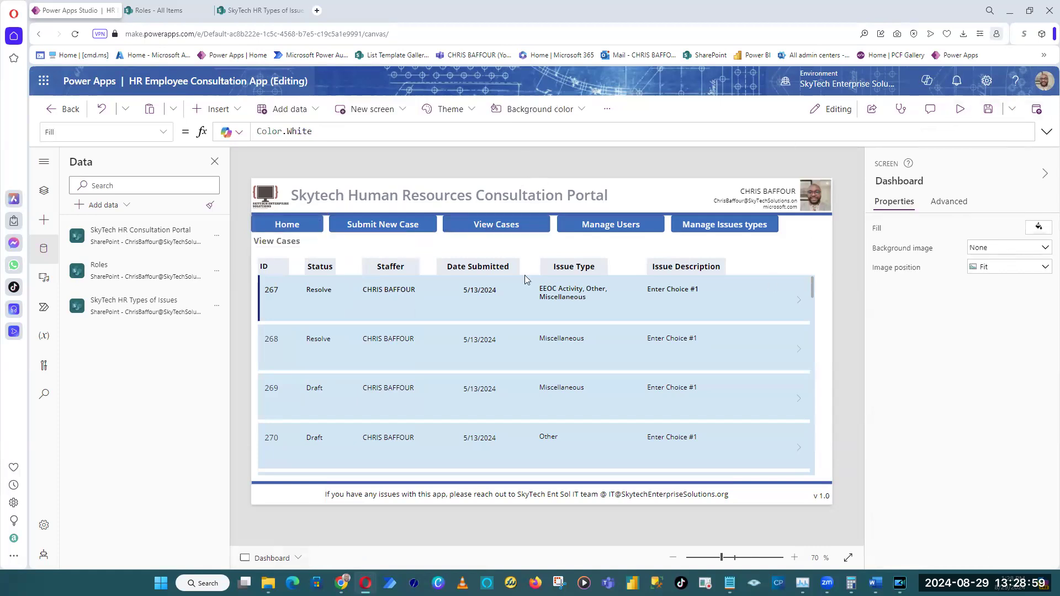
pyautogui.click(478, 223)
pyautogui.press('Tab')
pyautogui.press('Tab')
pyautogui.click(478, 224)
pyautogui.click(609, 174)
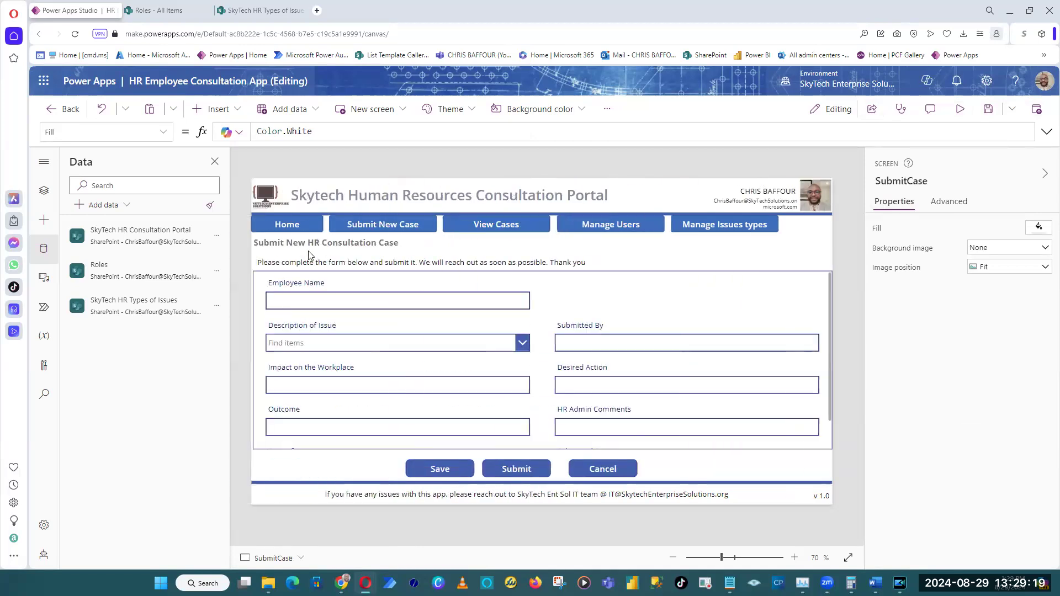
pyautogui.keyDown('alt'); pyautogui.click(492, 229); pyautogui.keyUp('alt')
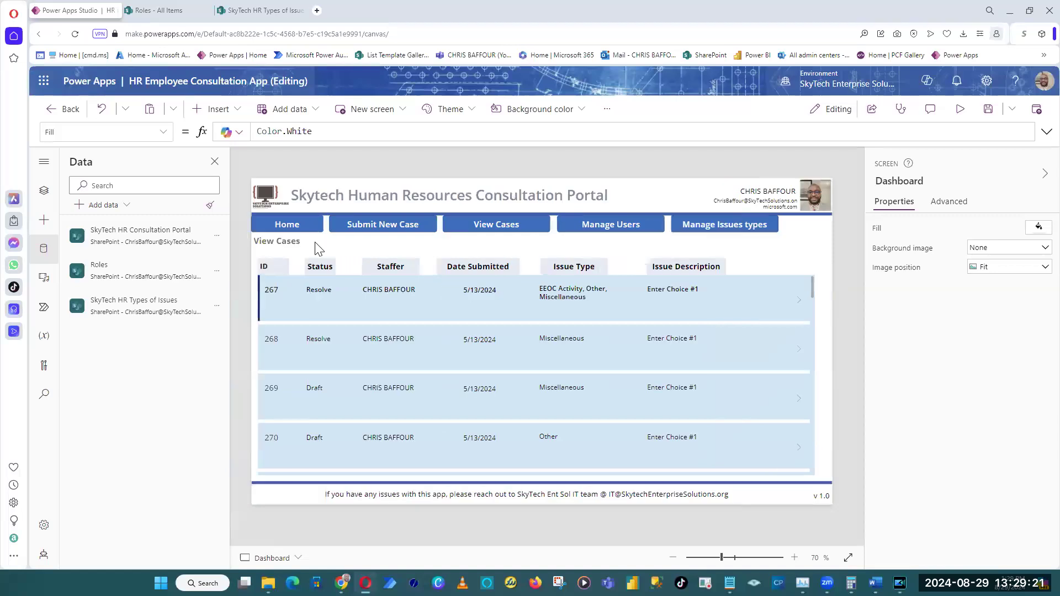
# Paste the heading label onto the ManageUsers screen at X 0, Y 130 and set its text to "Manage Users".
pyautogui.keyDown('alt'); pyautogui.click(630, 232); pyautogui.keyUp('alt')
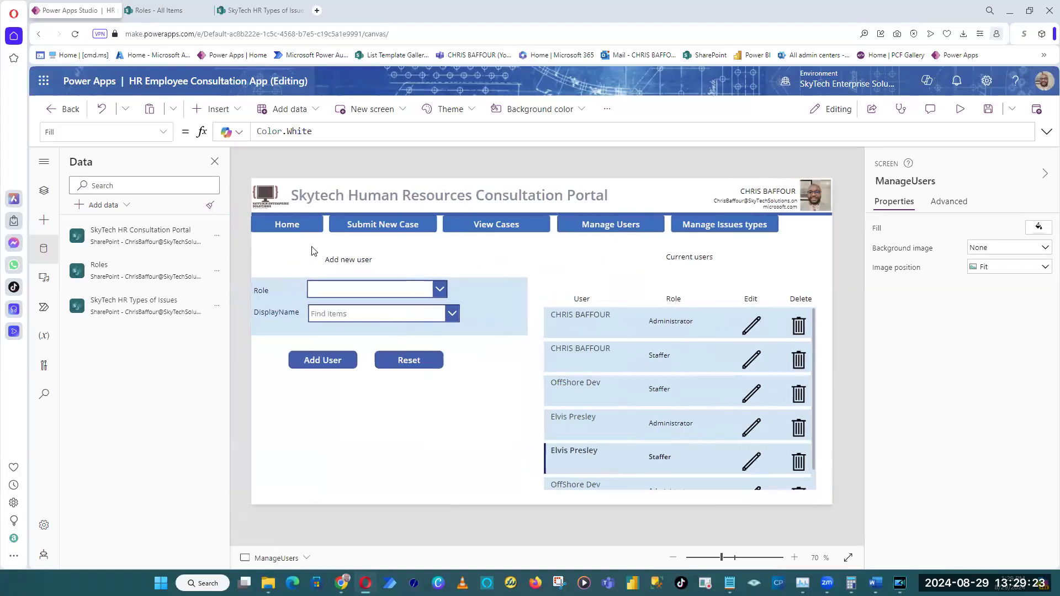
pyautogui.rightClick(311, 246)
pyautogui.moveTo(348, 260)
pyautogui.click(486, 256)
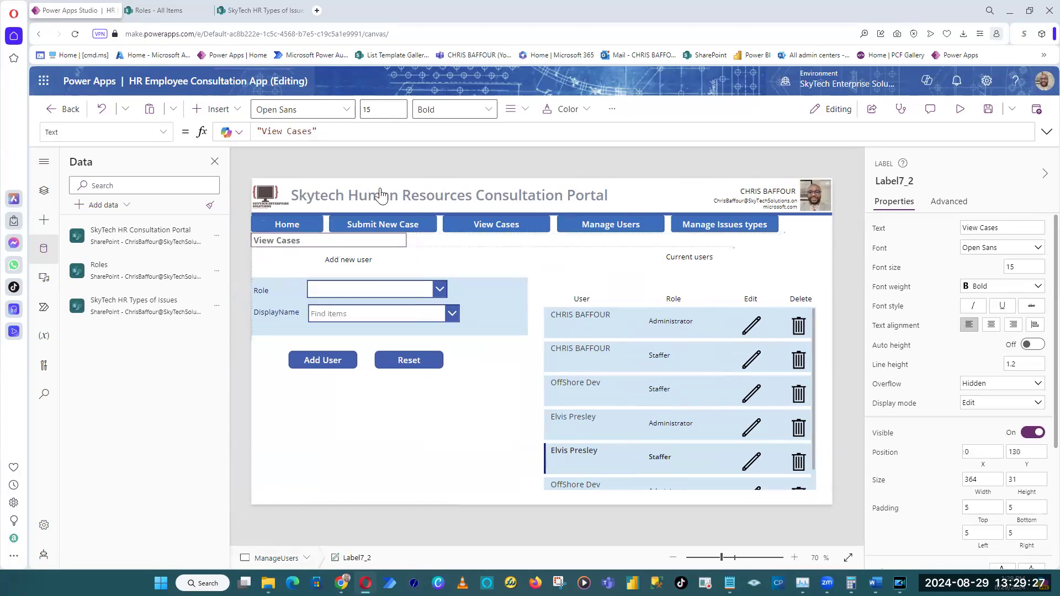
pyautogui.click(1021, 228)
pyautogui.write('Manage')
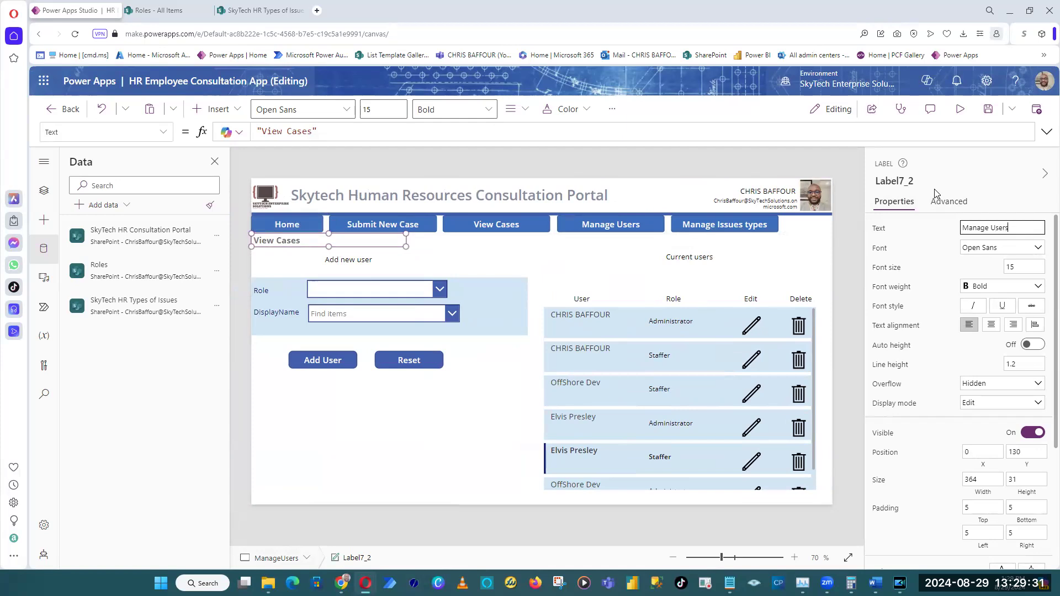
pyautogui.click(682, 166)
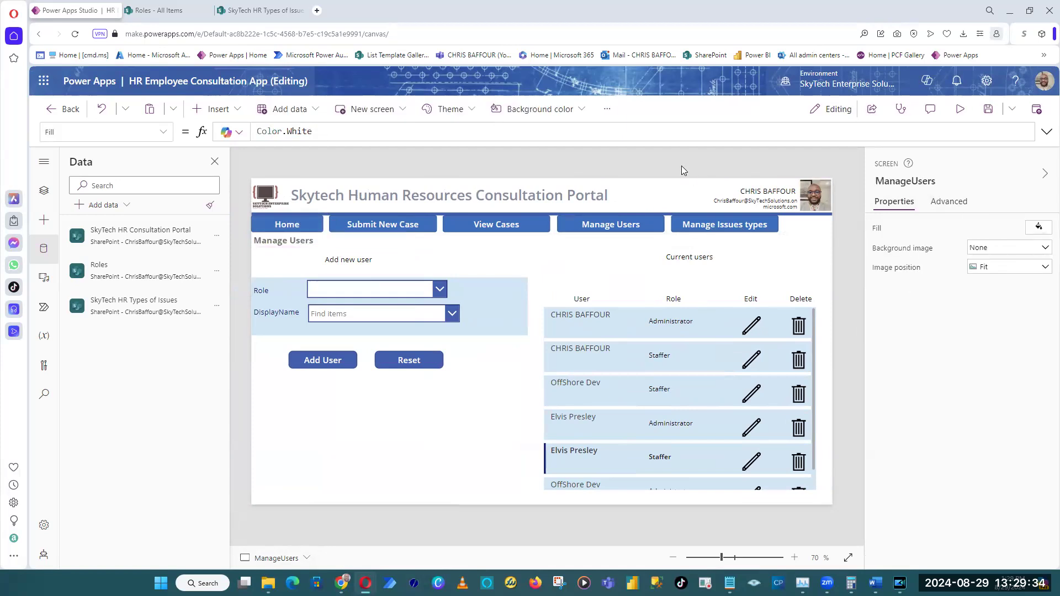
# Paste the heading label onto the ManageCaseIssues screen at X 0, Y 126 and set its text to "Manage Issue Types".
pyautogui.keyDown('alt'); pyautogui.click(728, 225); pyautogui.keyUp('alt')
pyautogui.rightClick(268, 243)
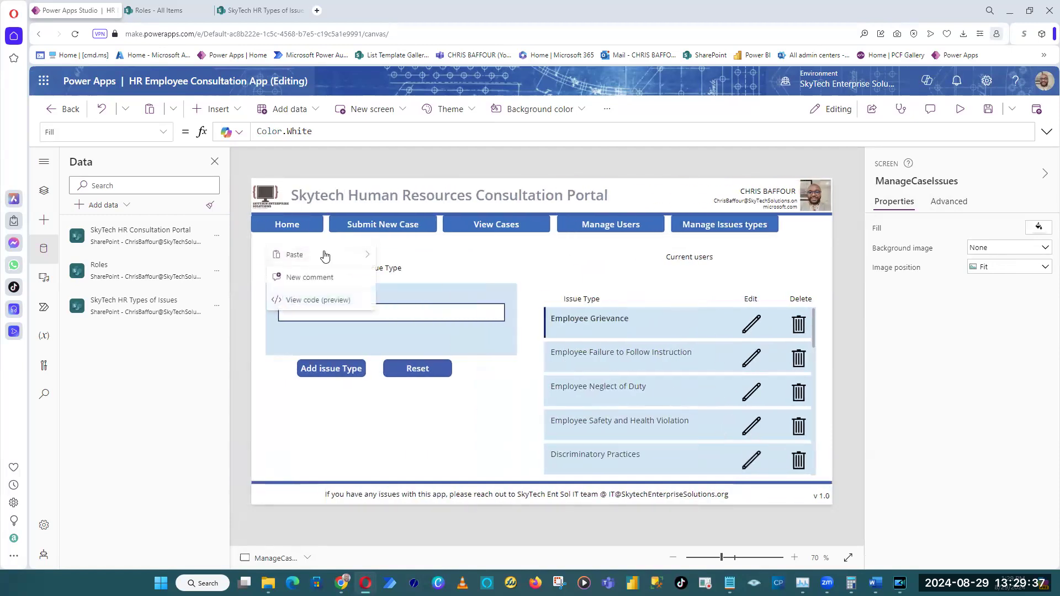
pyautogui.moveTo(298, 254)
pyautogui.click(445, 256)
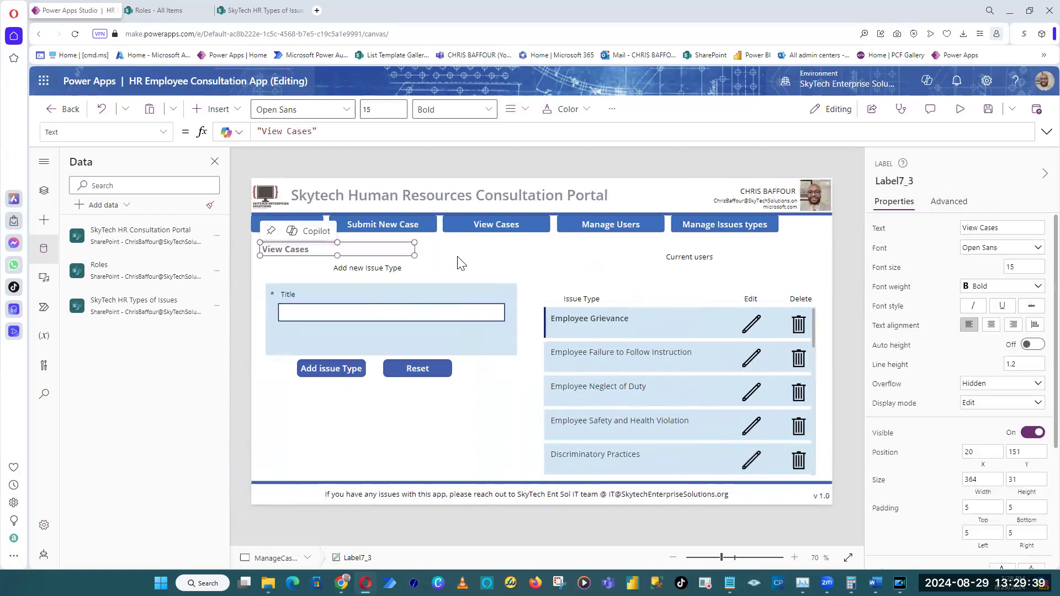
pyautogui.moveTo(286, 249); pyautogui.dragTo(279, 240)
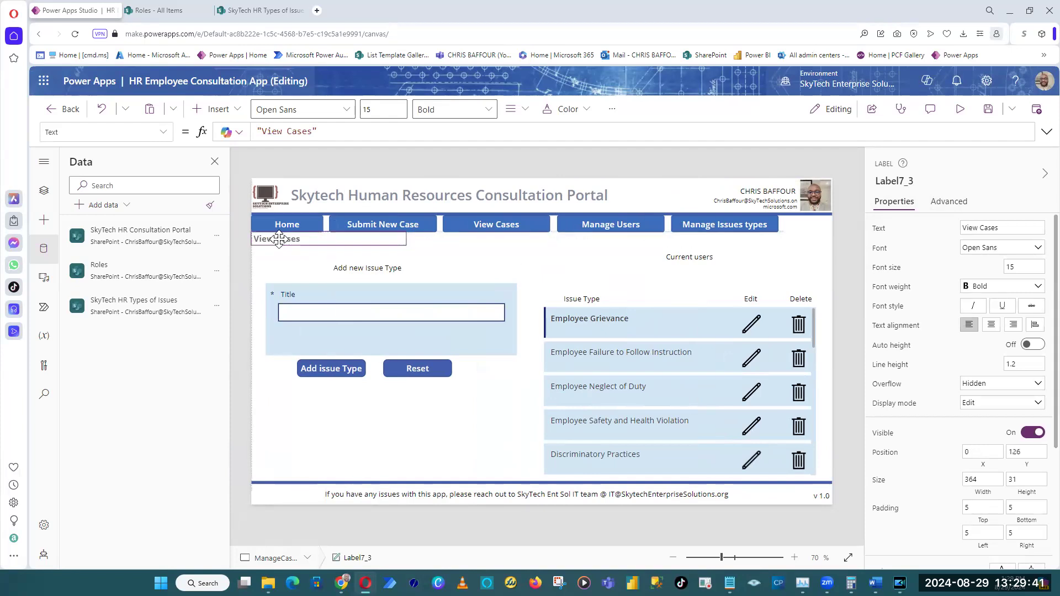
pyautogui.moveTo(828, 229); pyautogui.dragTo(829, 228)
pyautogui.write('Manag')
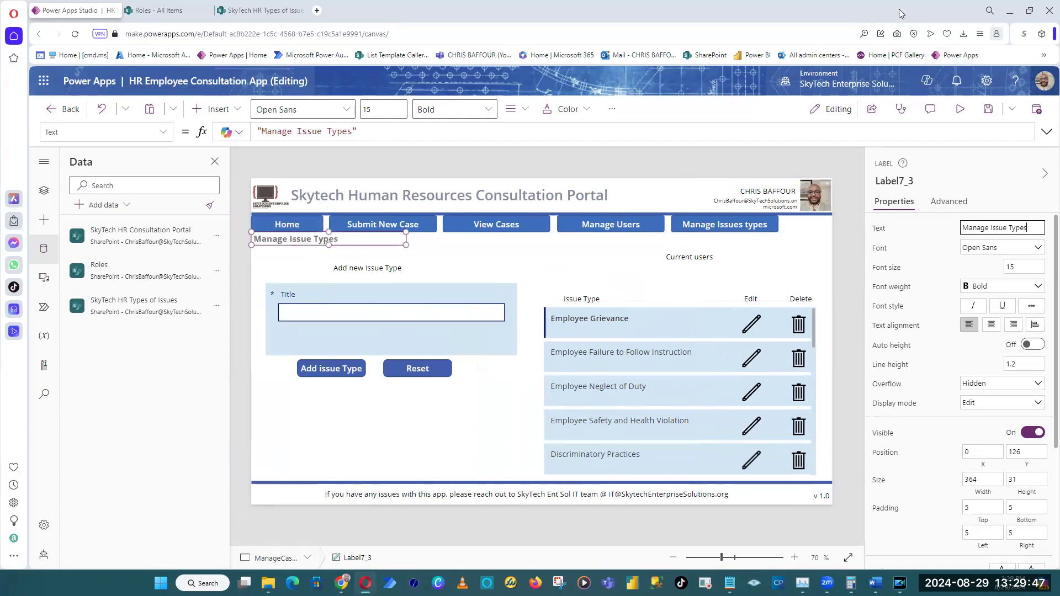
# Preview the app and check the headings on the Submit New Case, View Cases, Manage Users and Manage Issues types screens.
pyautogui.click(959, 109)
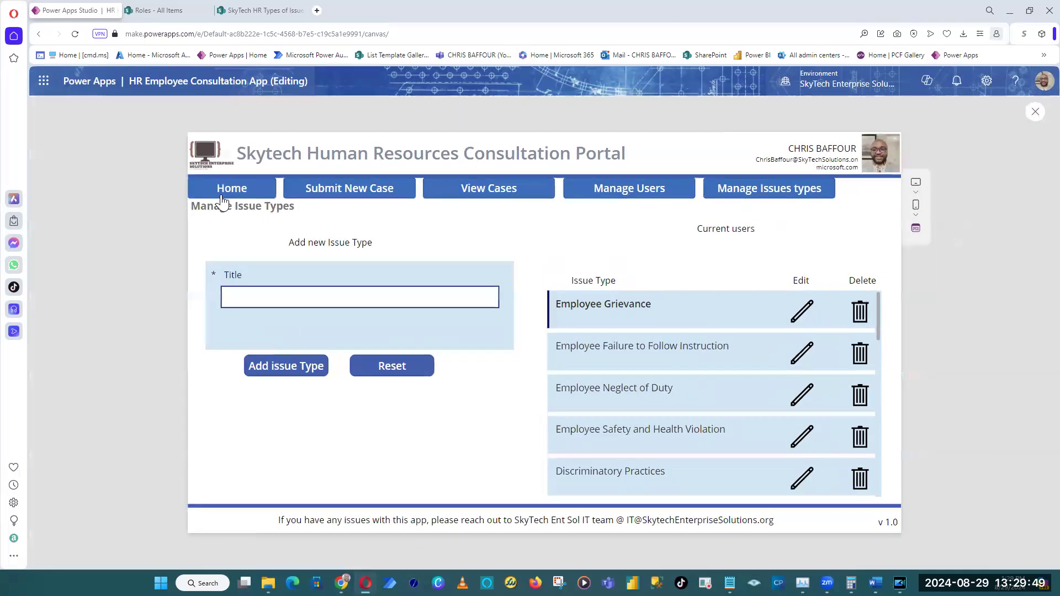
pyautogui.click(223, 200)
pyautogui.click(248, 287)
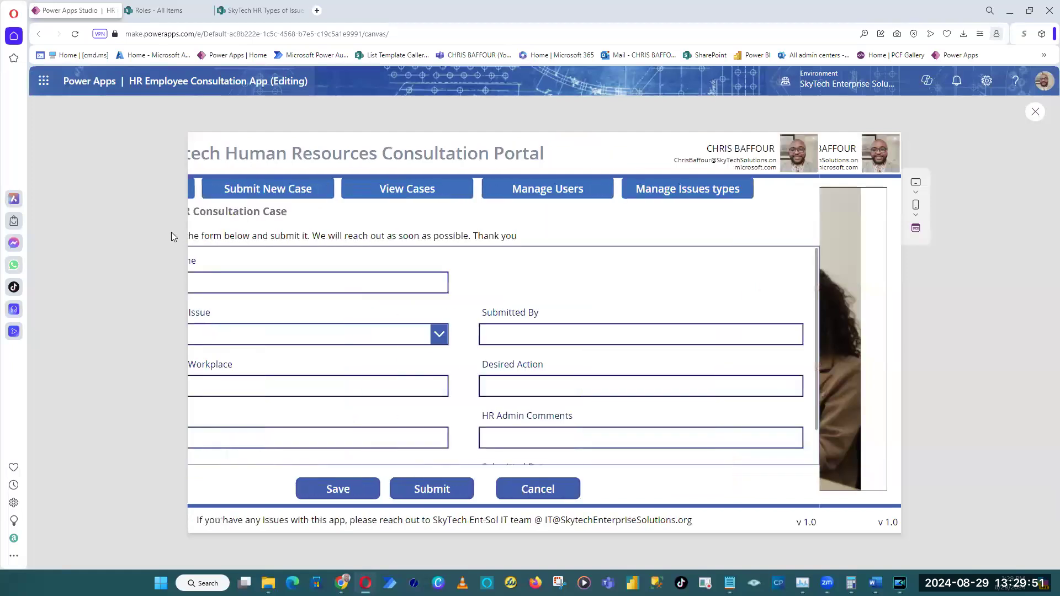
pyautogui.moveTo(327, 211); pyautogui.dragTo(197, 211)
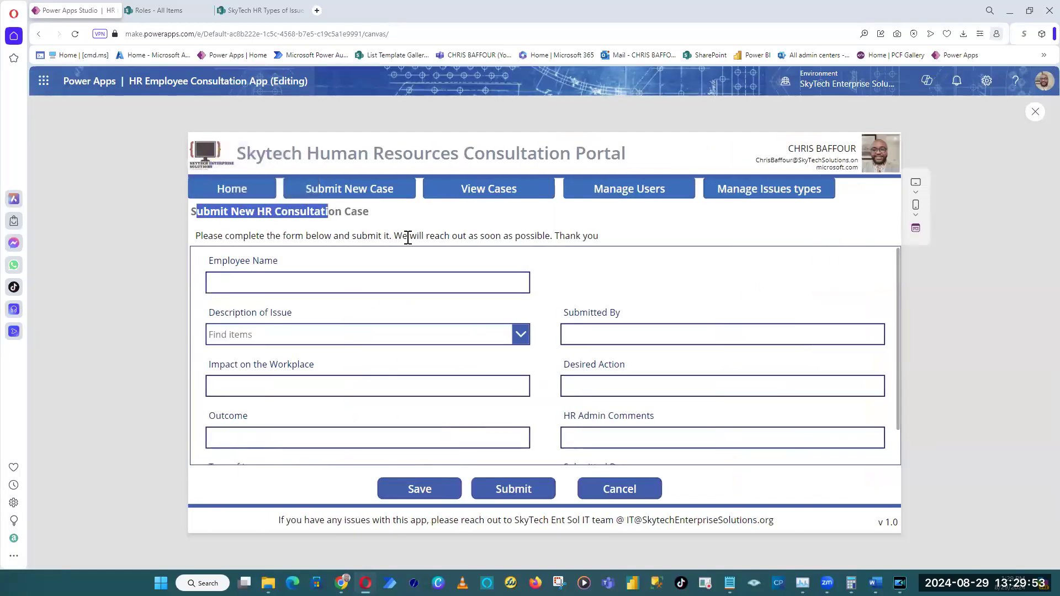
pyautogui.click(486, 200)
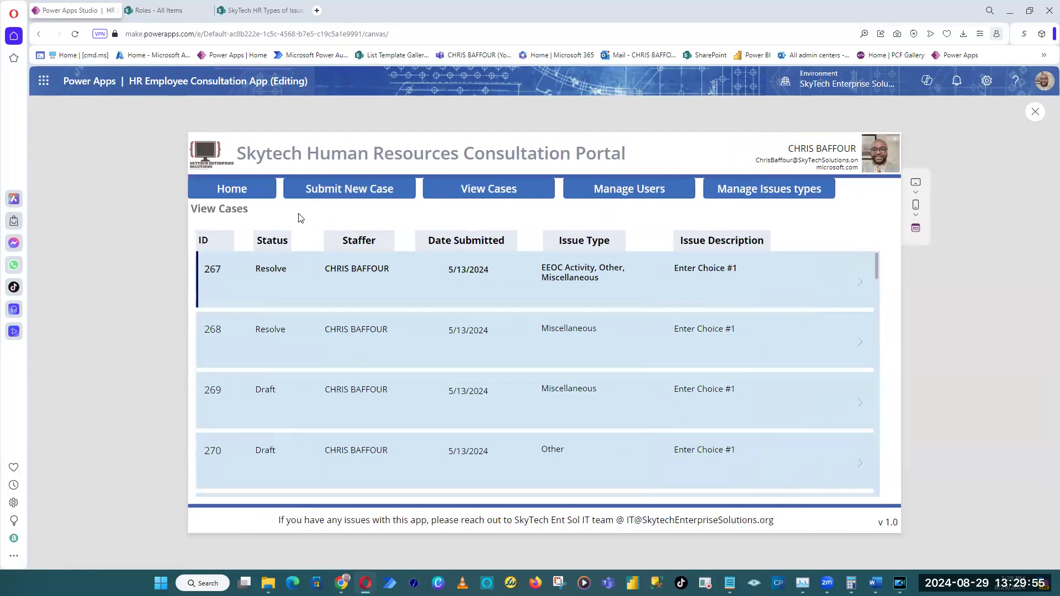
pyautogui.click(660, 200)
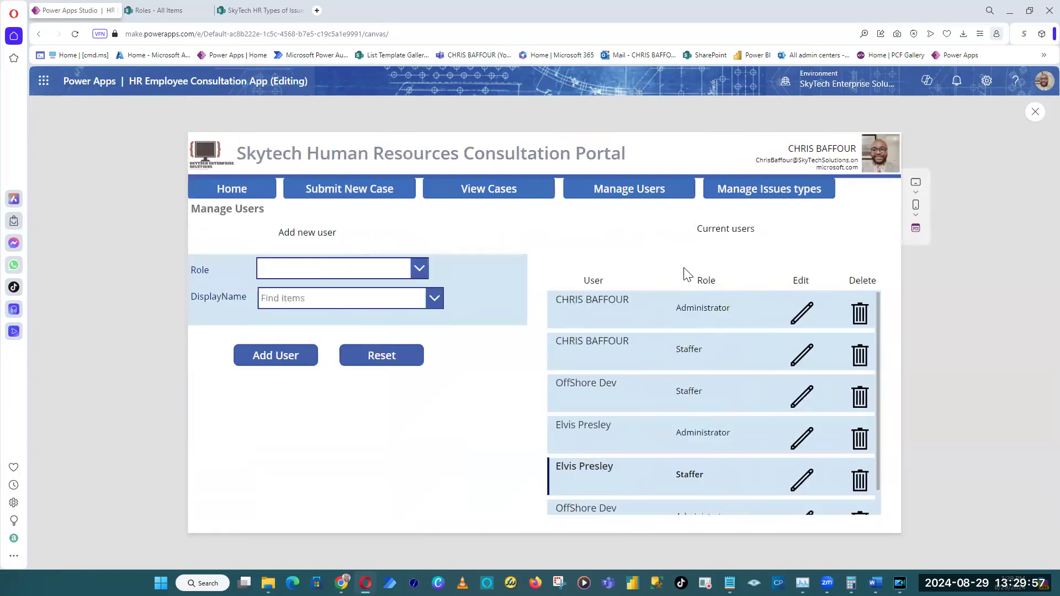
pyautogui.click(749, 196)
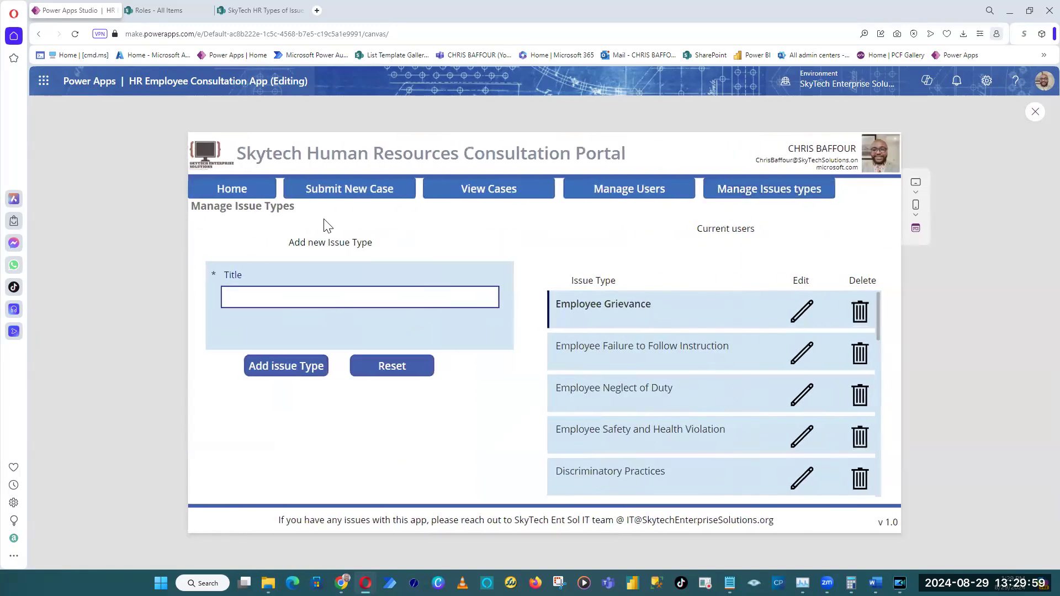
# End the preview from the app's home screen and publish the current version with its existing description.
pyautogui.click(224, 199)
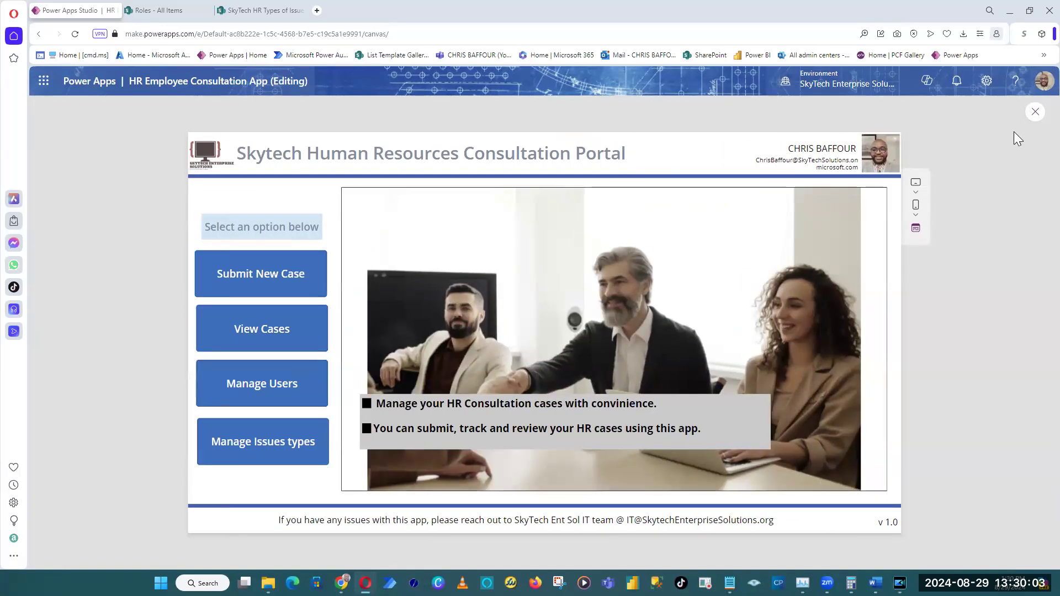
pyautogui.click(1036, 113)
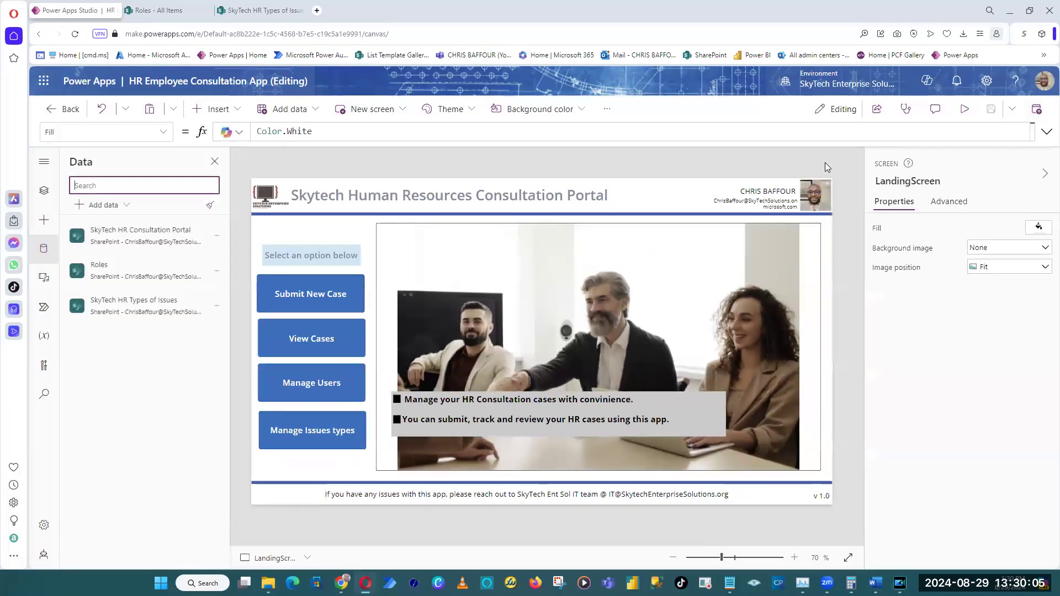
pyautogui.click(1038, 113)
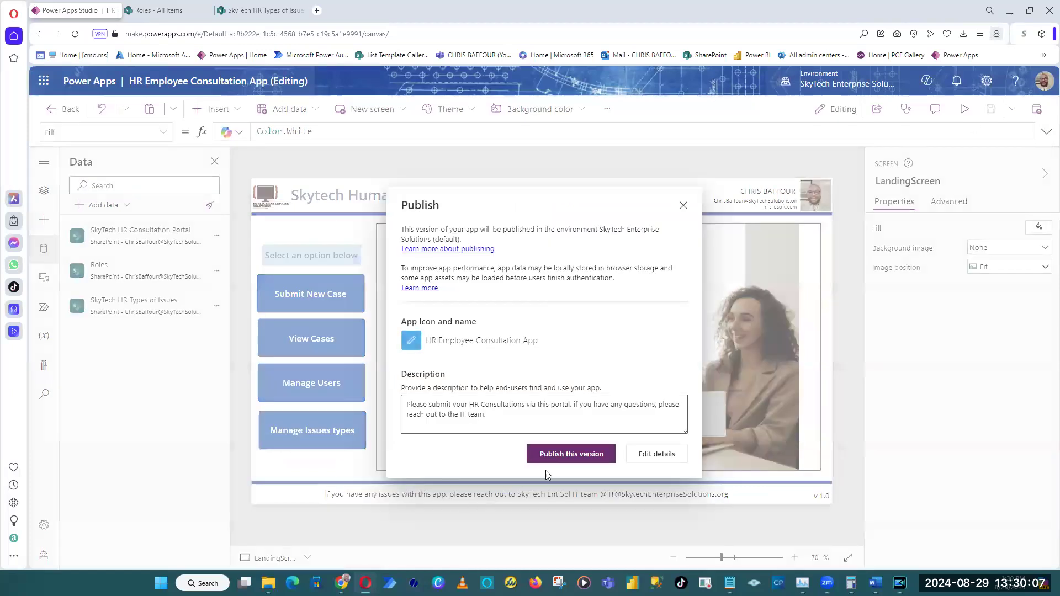
pyautogui.click(563, 455)
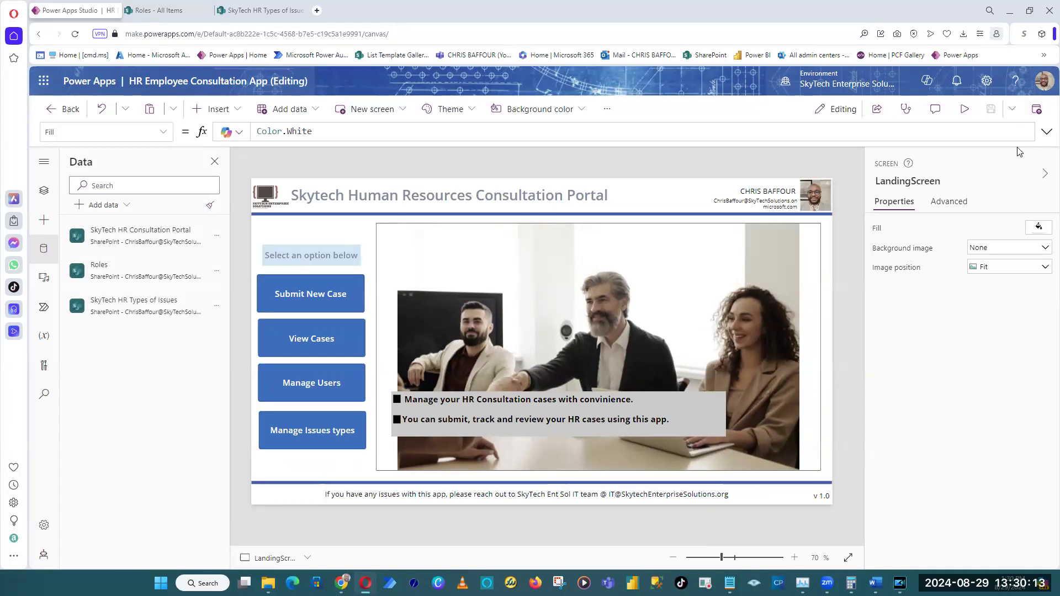
# Replace the app's publish description with "Completed all screen layouts" and publish this version.
pyautogui.click(1037, 110)
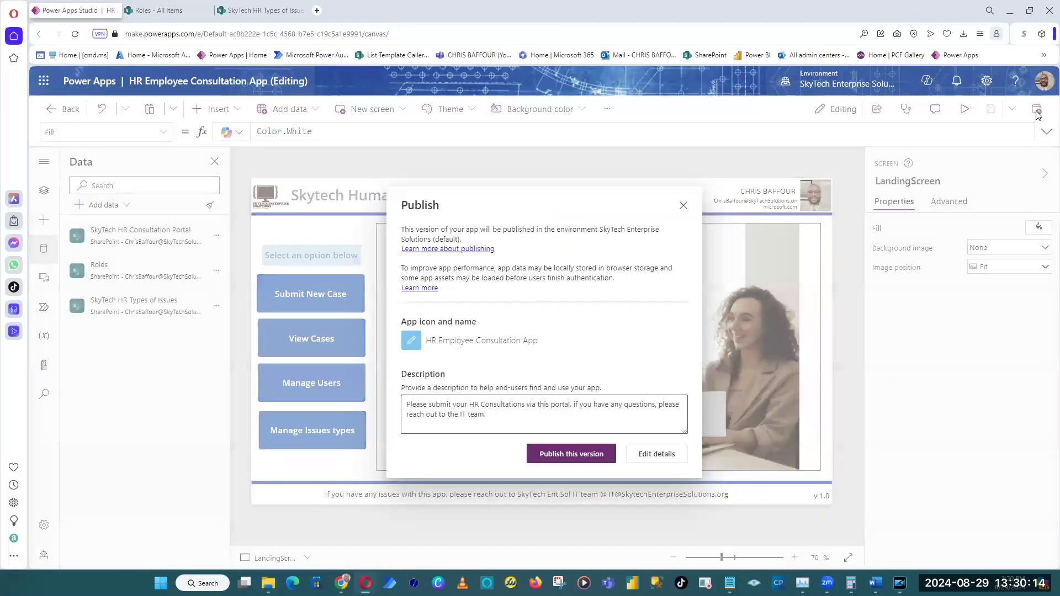
pyautogui.click(526, 418)
pyautogui.hotkey('ctrl', 'a')
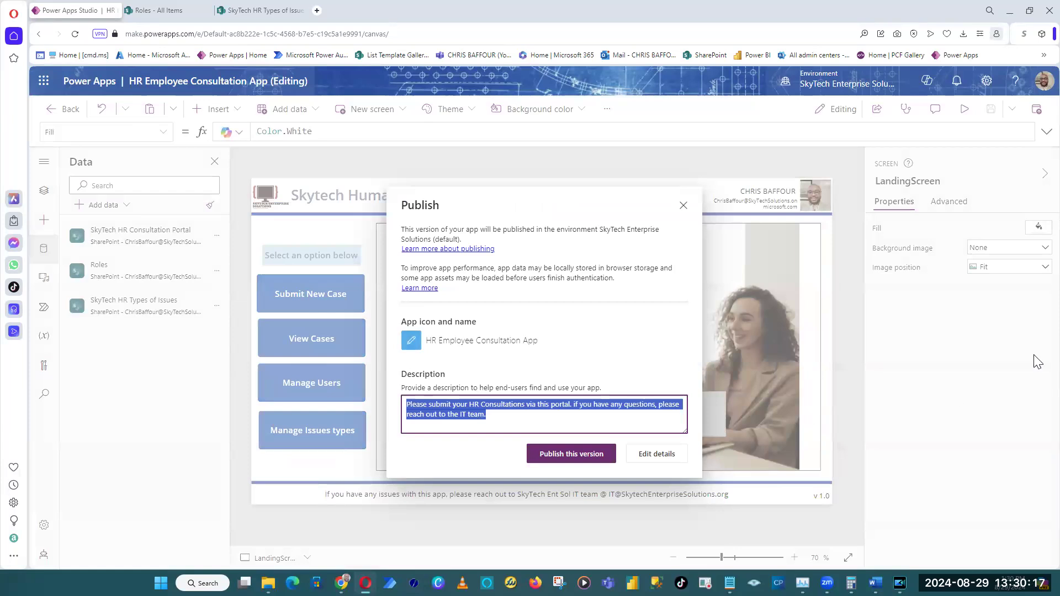
pyautogui.press('BackSpace')
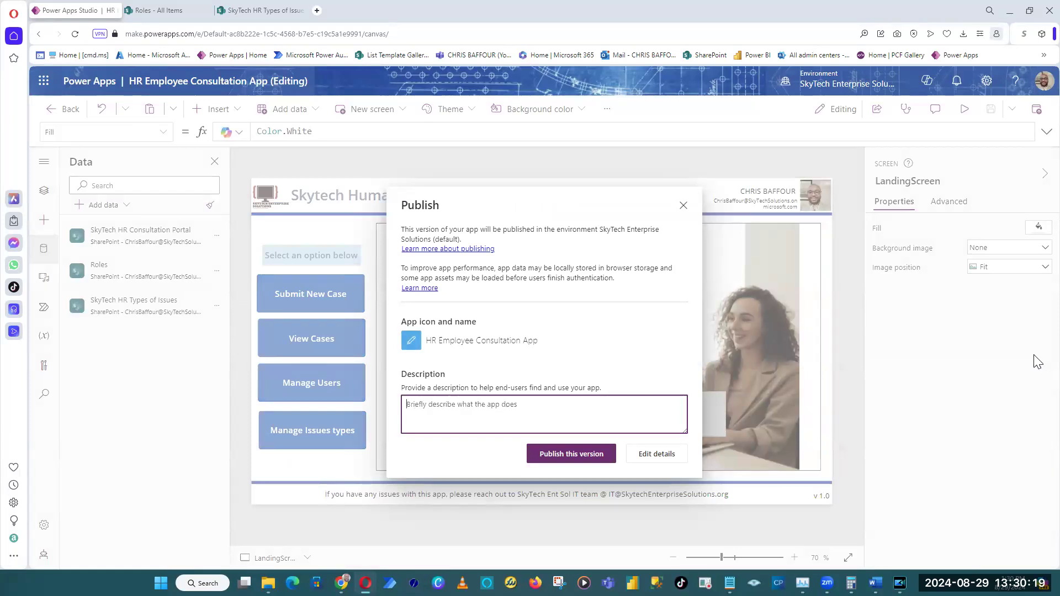
pyautogui.write('Completed ')
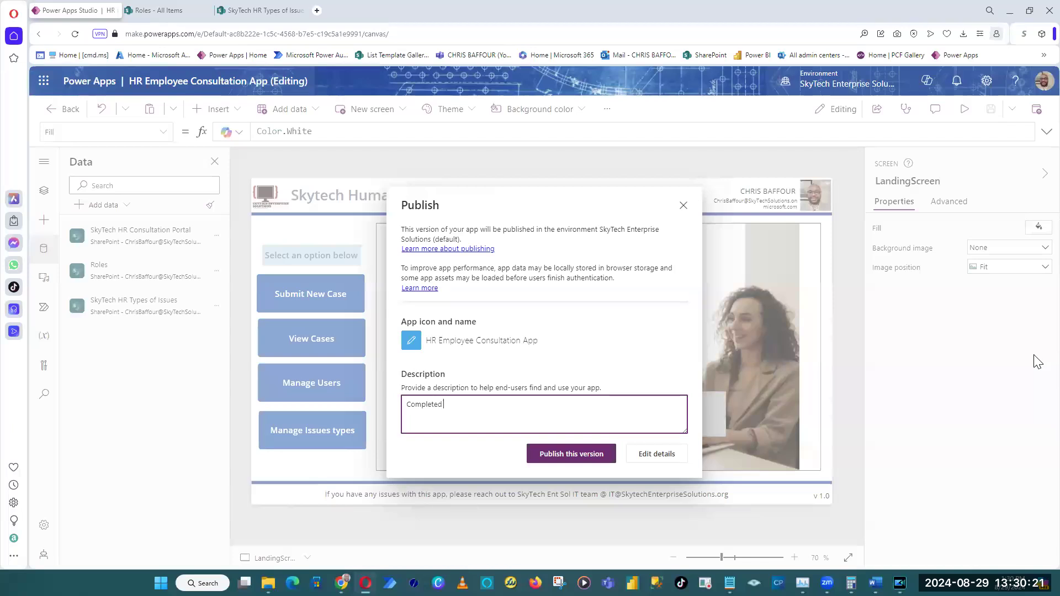
pyautogui.write('screen layouall')
pyautogui.click(569, 409)
pyautogui.click(600, 465)
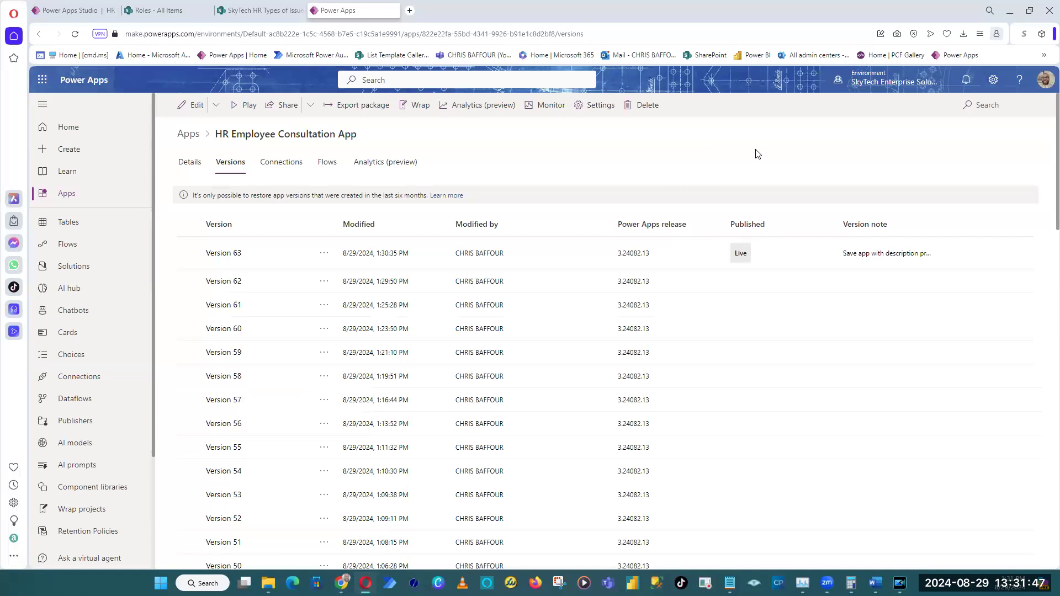
# Return to the app editor and review the publish description and the app's general settings without changing them.
pyautogui.click(71, 10)
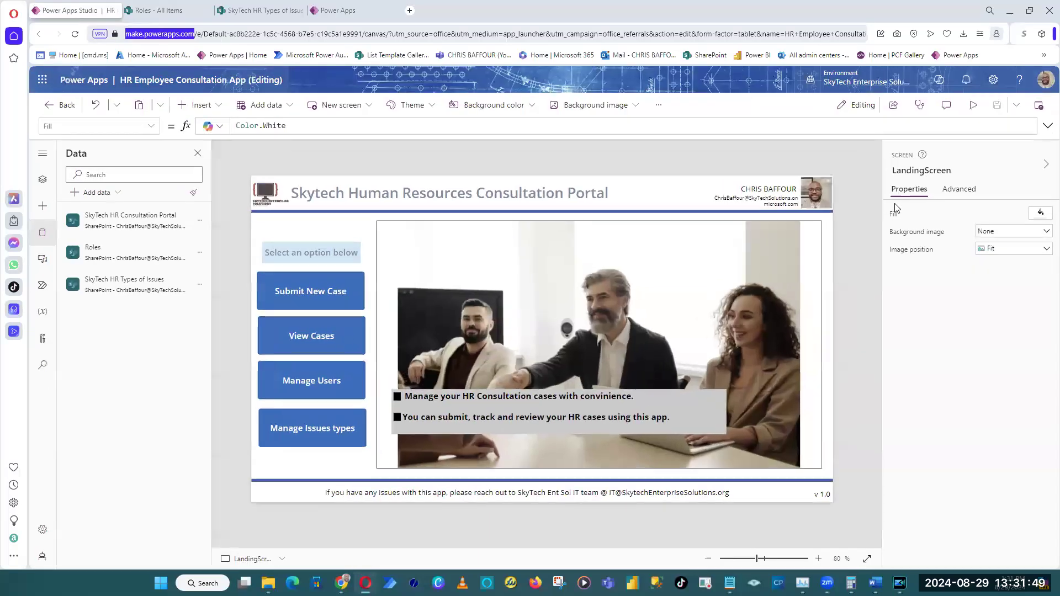
pyautogui.click(1039, 105)
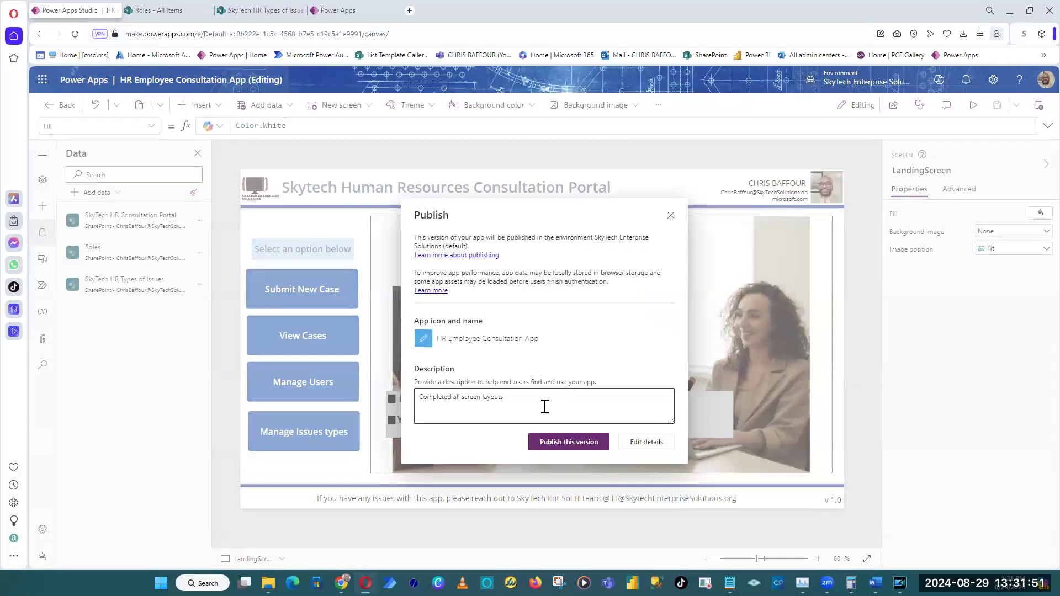
pyautogui.moveTo(544, 406); pyautogui.dragTo(420, 407)
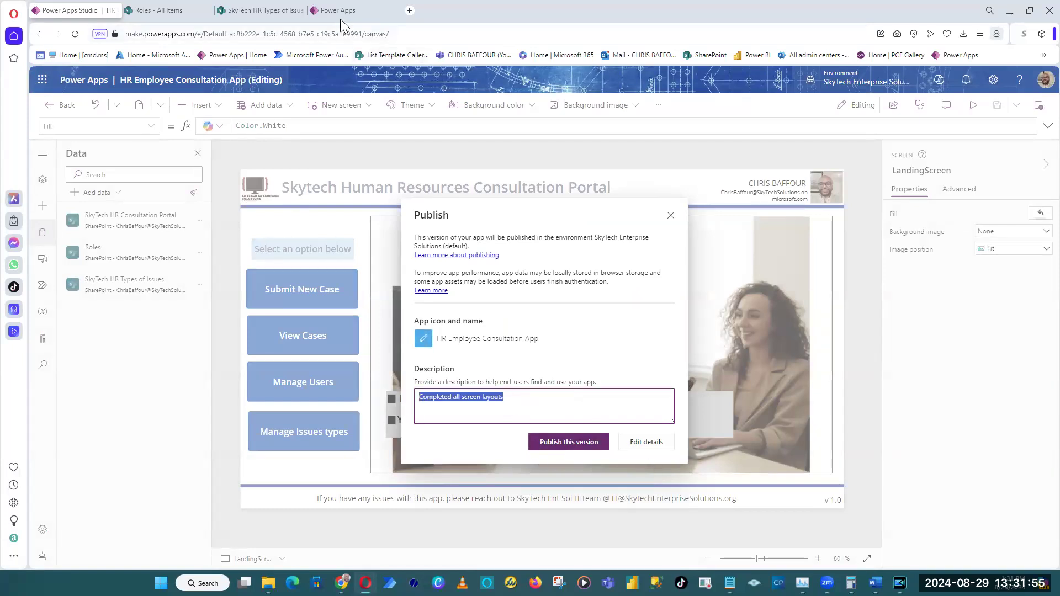
pyautogui.click(652, 449)
pyautogui.scroll(-5, 644, 190)
pyautogui.click(792, 182)
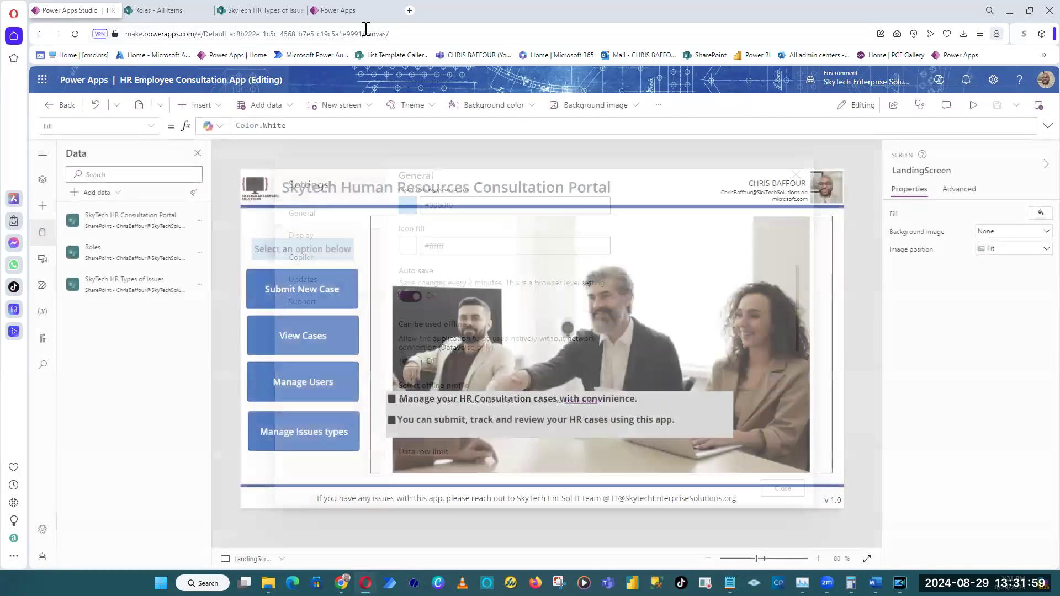
# Examine the live version's note in the version history and the description on the app's details page.
pyautogui.click(353, 10)
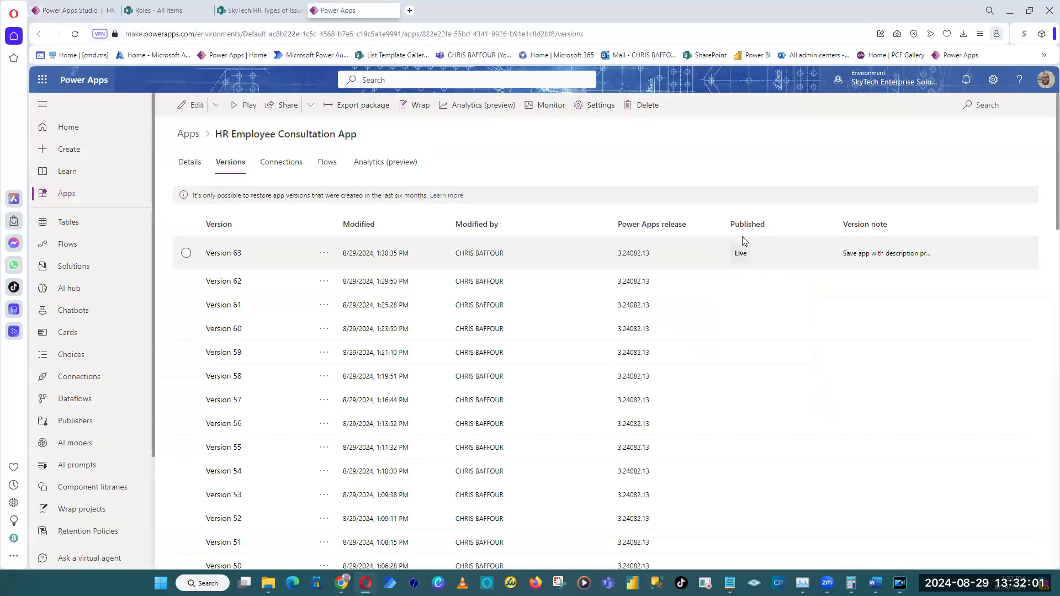
pyautogui.moveTo(844, 255); pyautogui.dragTo(934, 256)
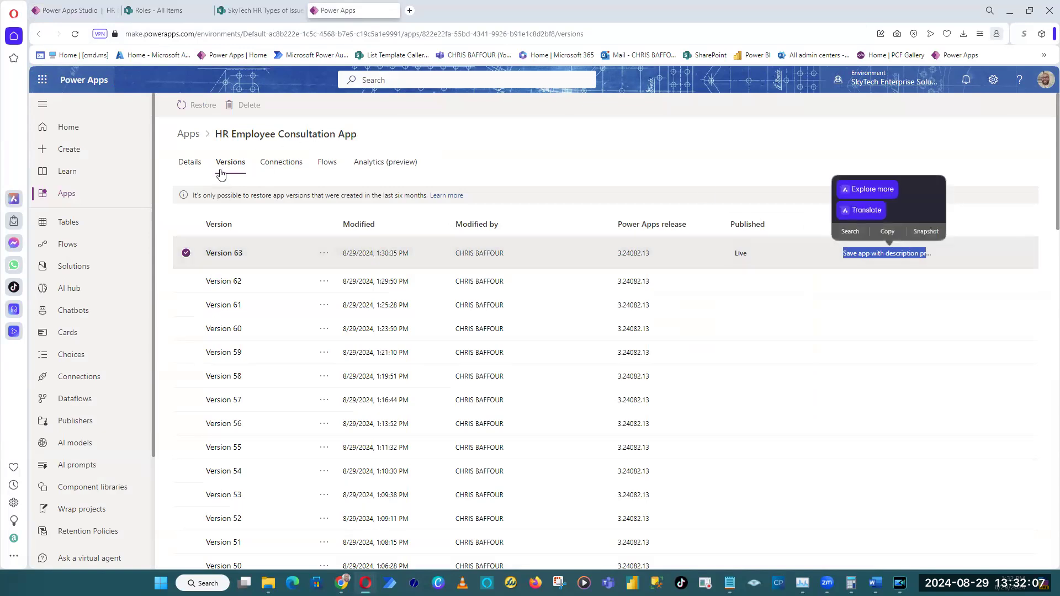
pyautogui.click(629, 131)
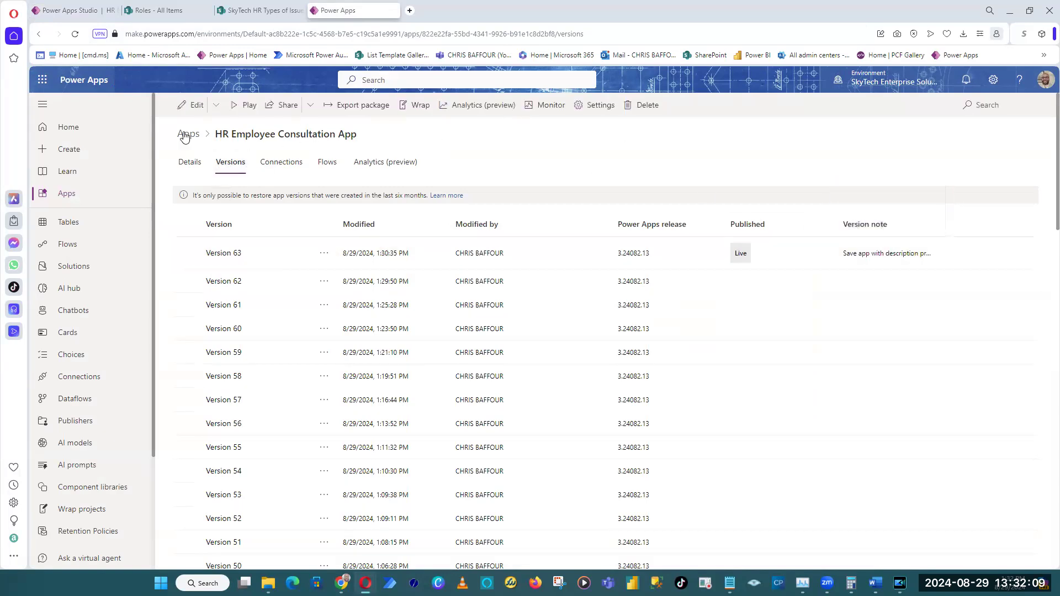
pyautogui.moveTo(372, 141); pyautogui.dragTo(219, 141)
pyautogui.click(189, 162)
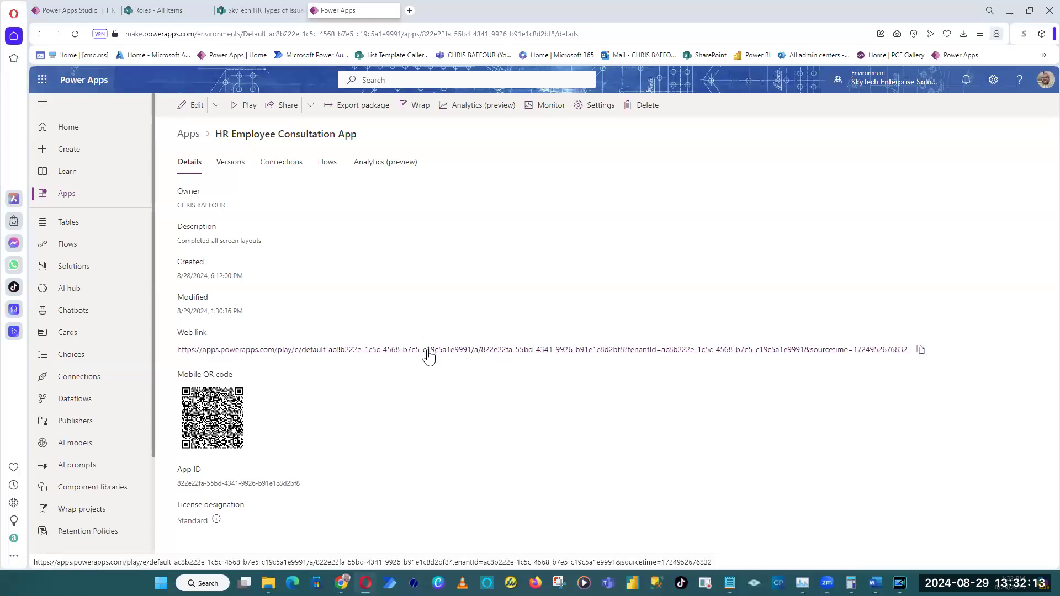
# Examine the app's list of versions, its connections and its flows.
pyautogui.click(232, 166)
pyautogui.scroll(-3, 549, 355)
pyautogui.scroll(3, 331, 232)
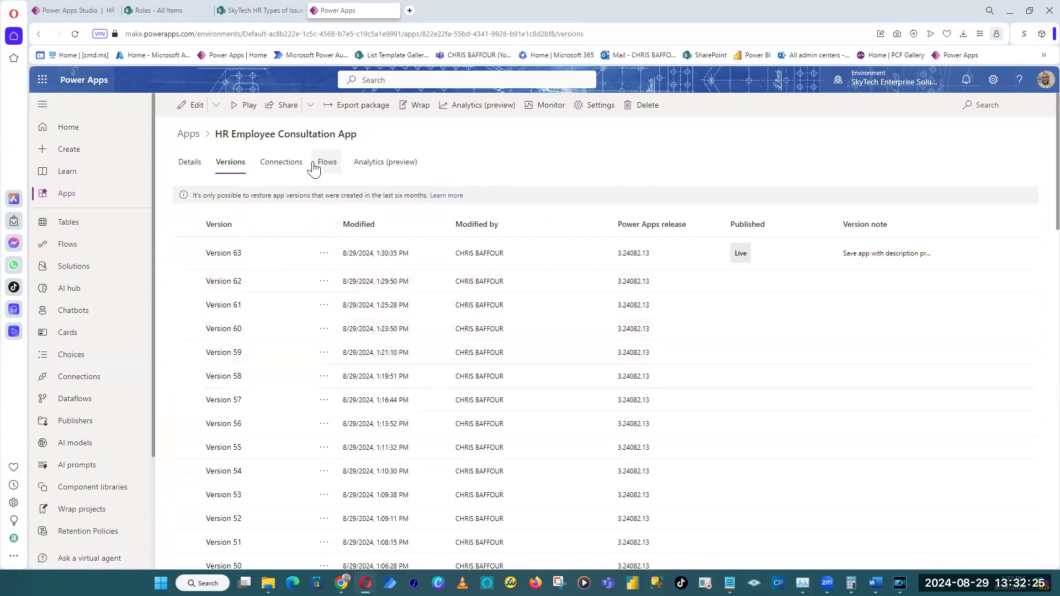
pyautogui.click(268, 167)
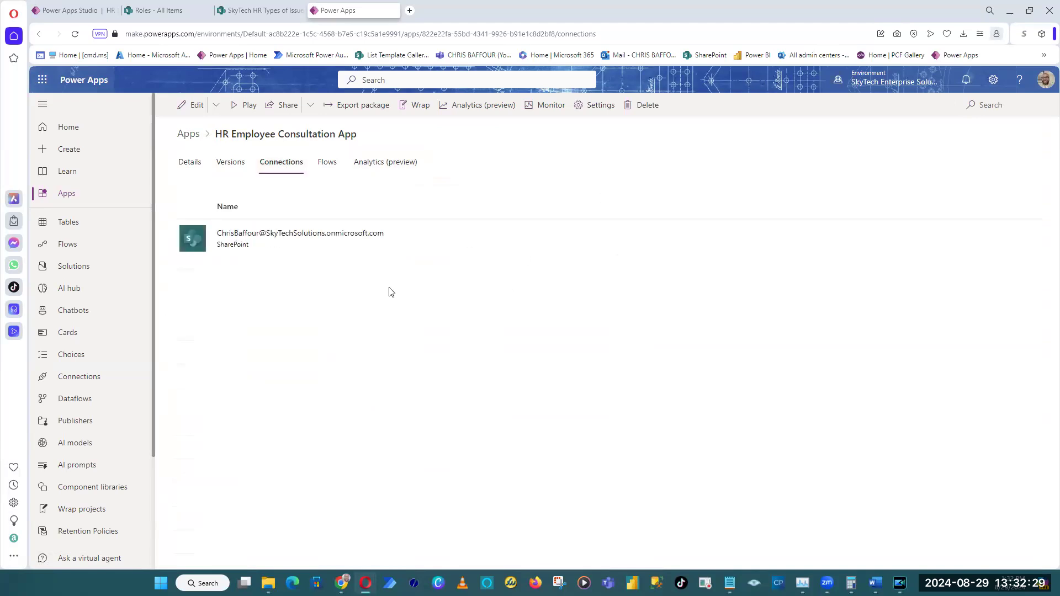
pyautogui.click(329, 168)
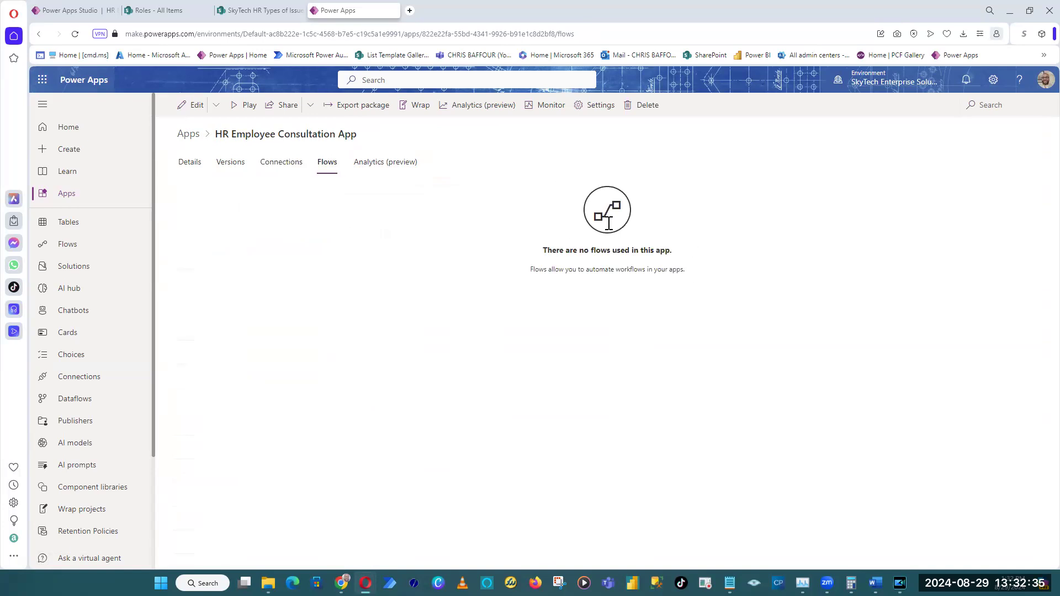
# Look through the app's Usage analytics and switch the report to Error.
pyautogui.click(385, 166)
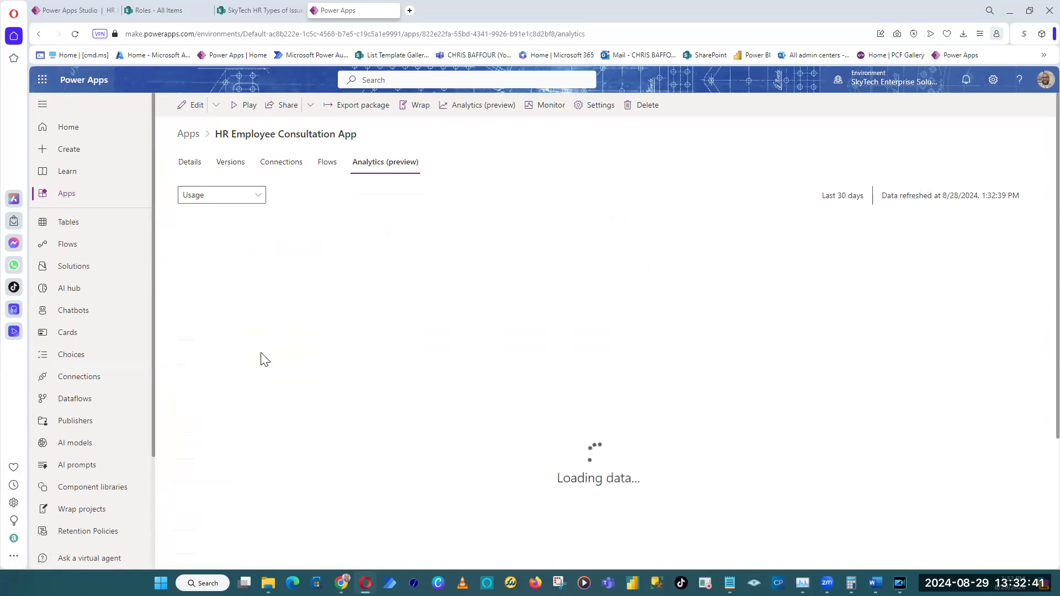
pyautogui.scroll(-2, 263, 356)
pyautogui.scroll(2, 263, 350)
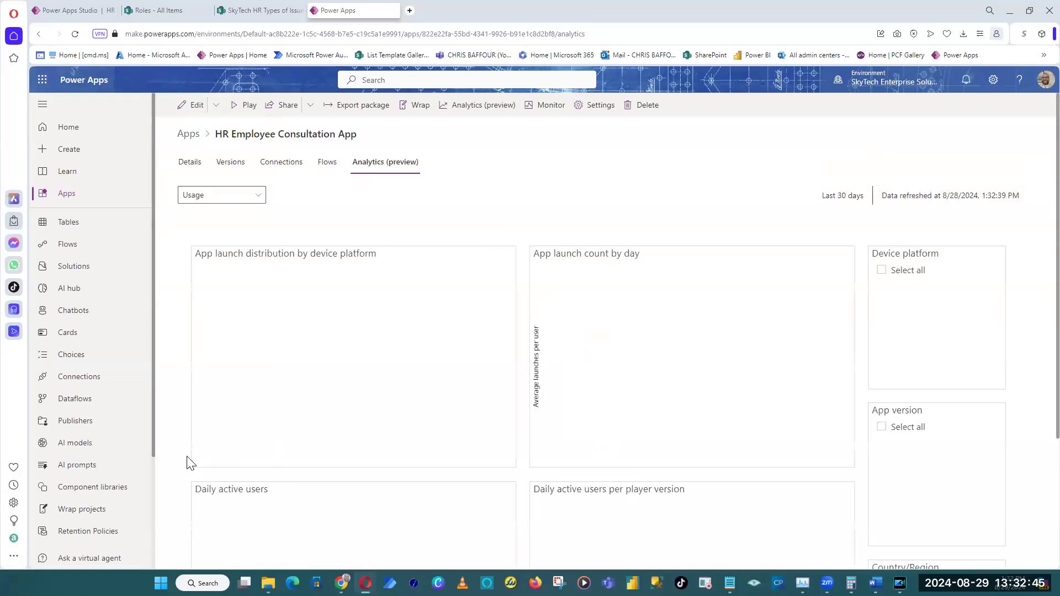
pyautogui.scroll(-3, 220, 438)
pyautogui.scroll(3, 191, 426)
pyautogui.click(235, 199)
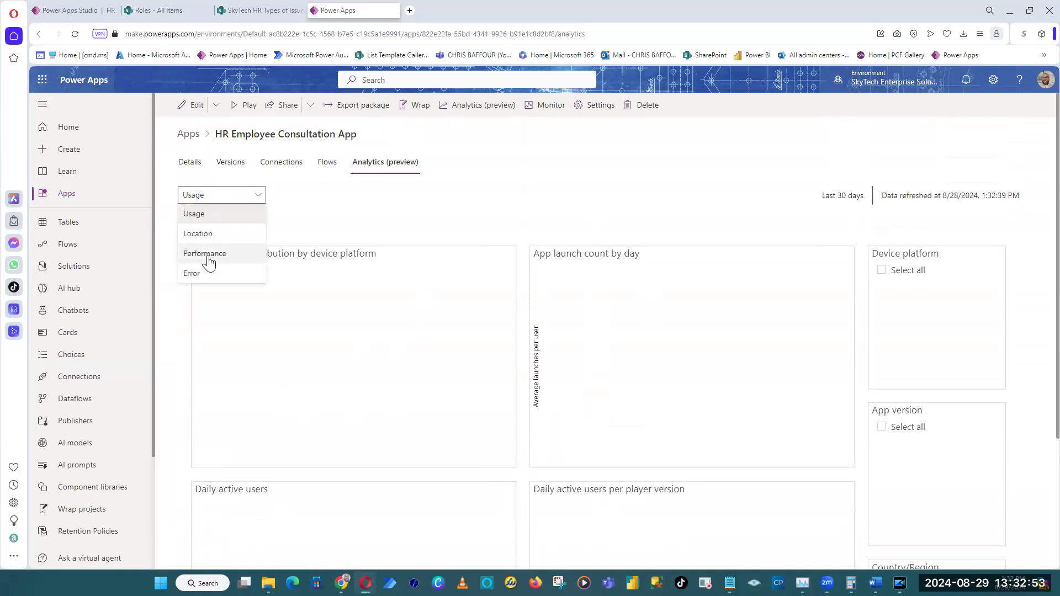
pyautogui.click(215, 276)
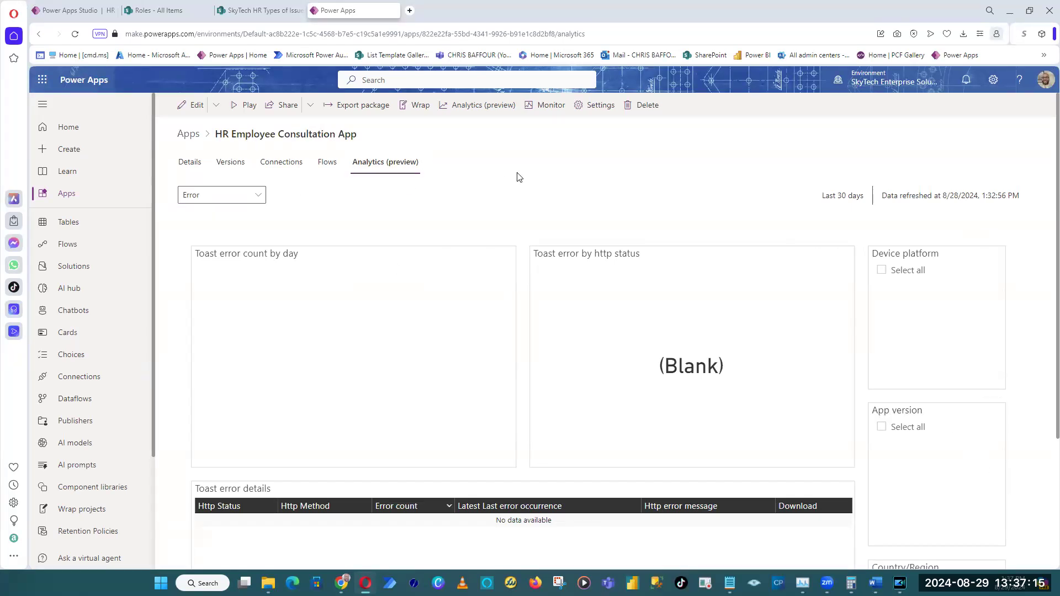
# Reopen the app's version history after a look at the editor and reload the page.
pyautogui.click(73, 13)
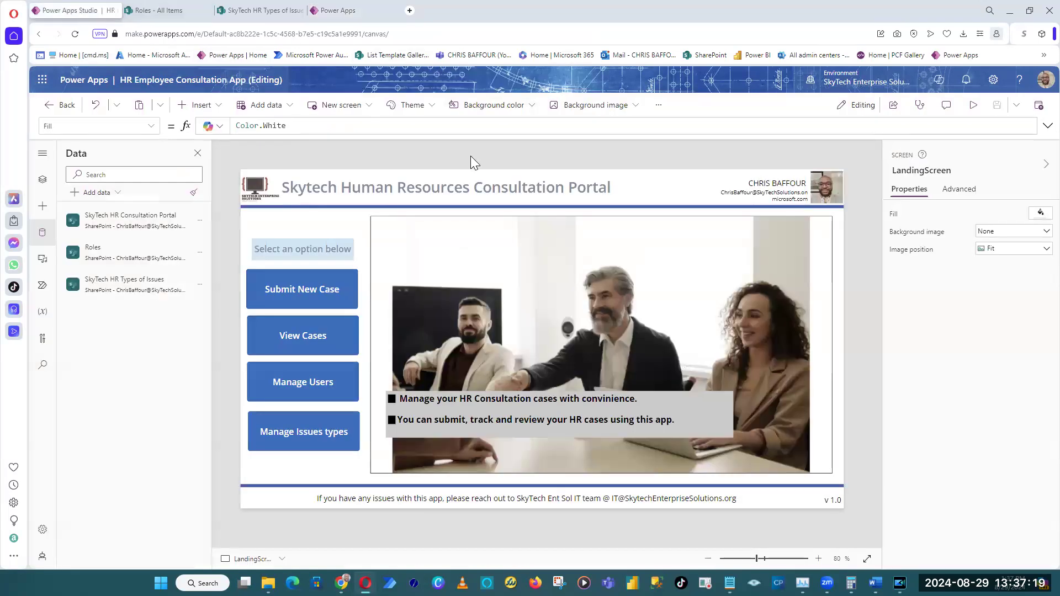
pyautogui.click(335, 12)
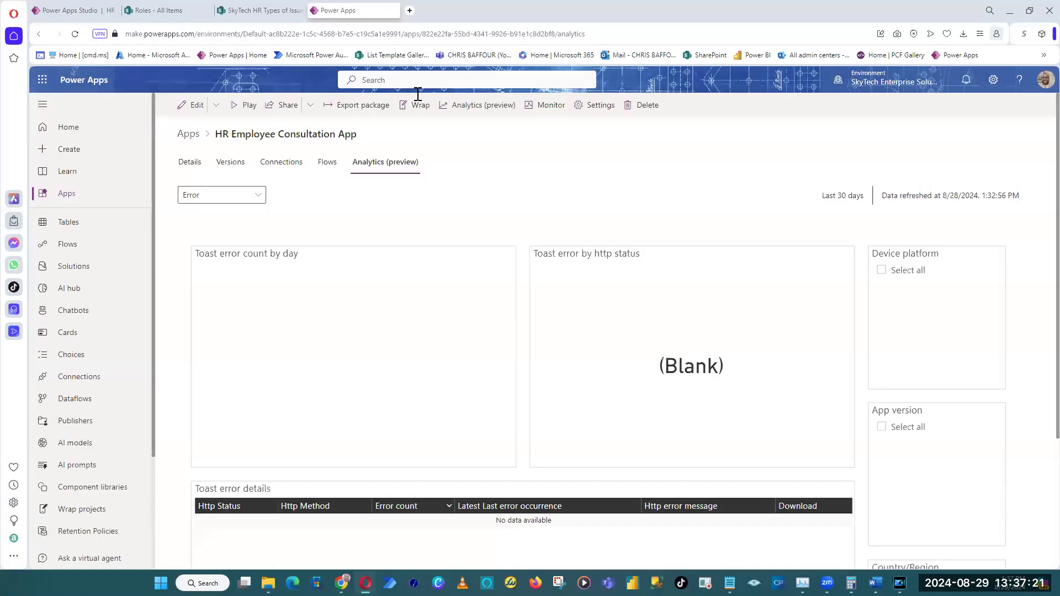
pyautogui.click(232, 164)
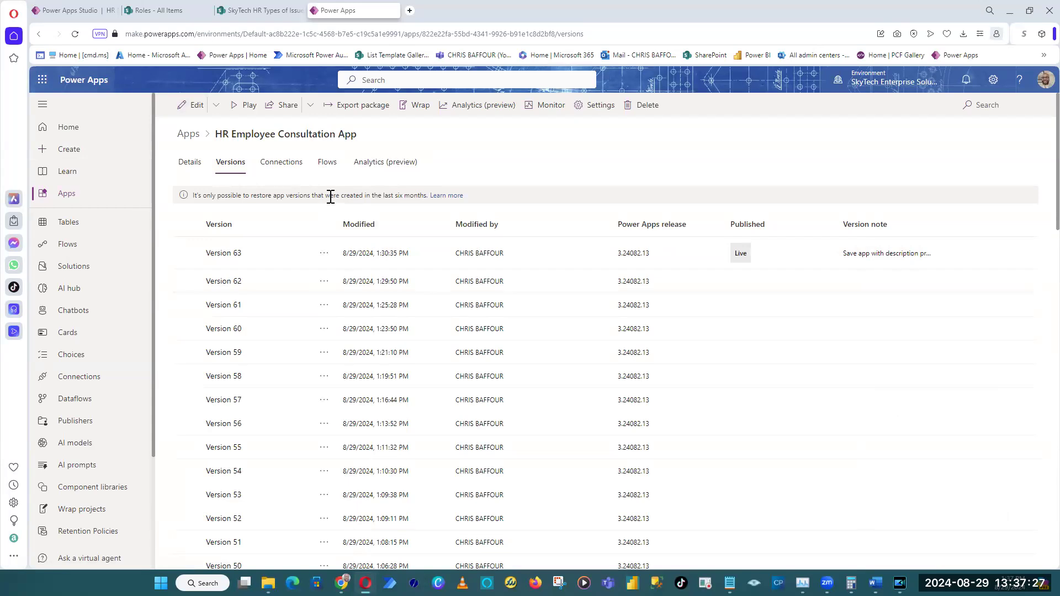
pyautogui.click(75, 34)
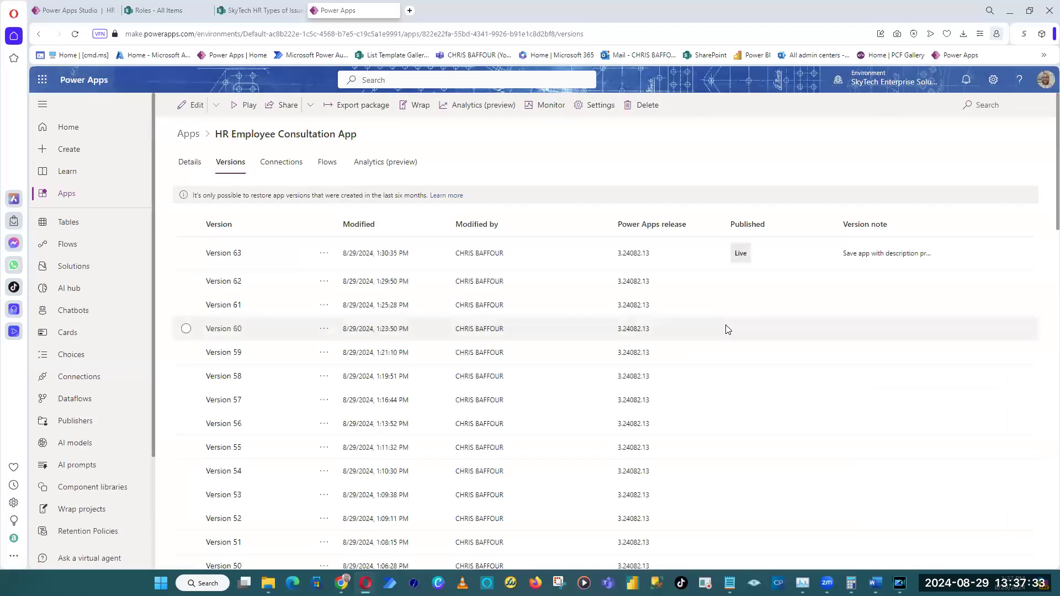
# Preview the app from the editor and test going to Manage Issues types and back to Home.
pyautogui.click(76, 17)
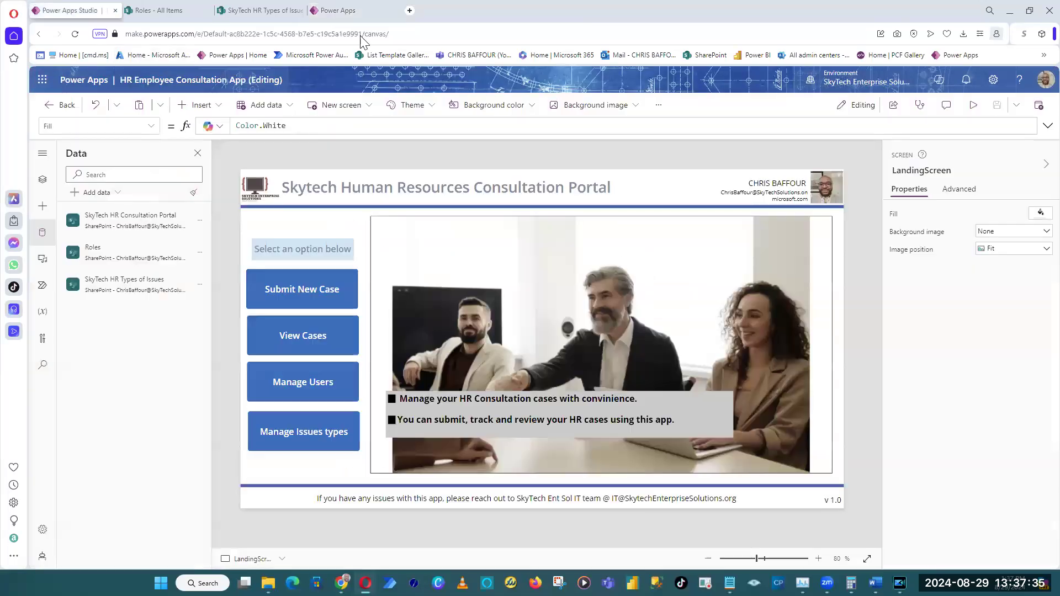
pyautogui.click(972, 108)
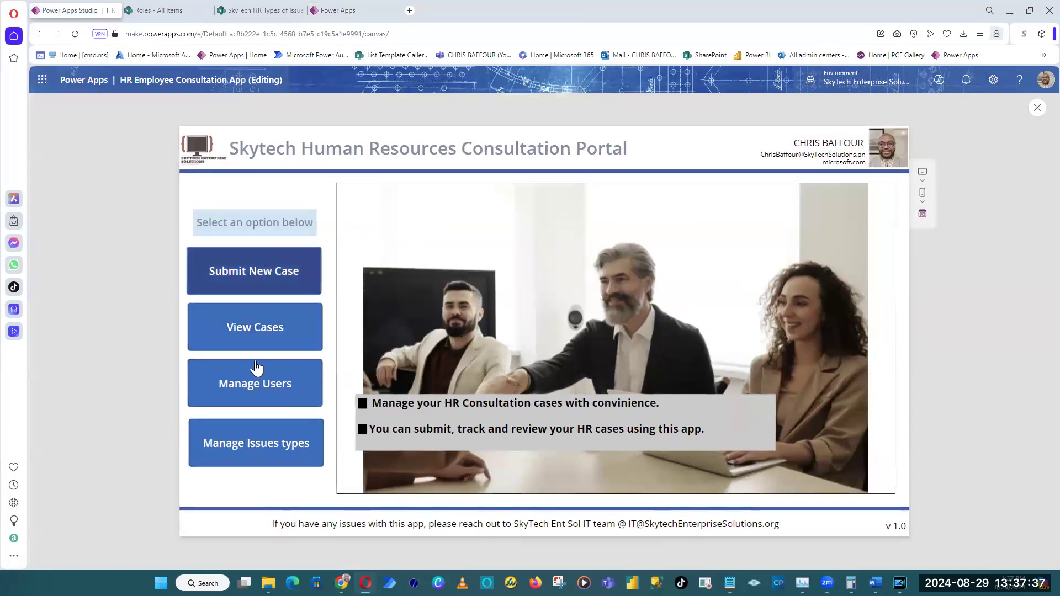
pyautogui.click(279, 448)
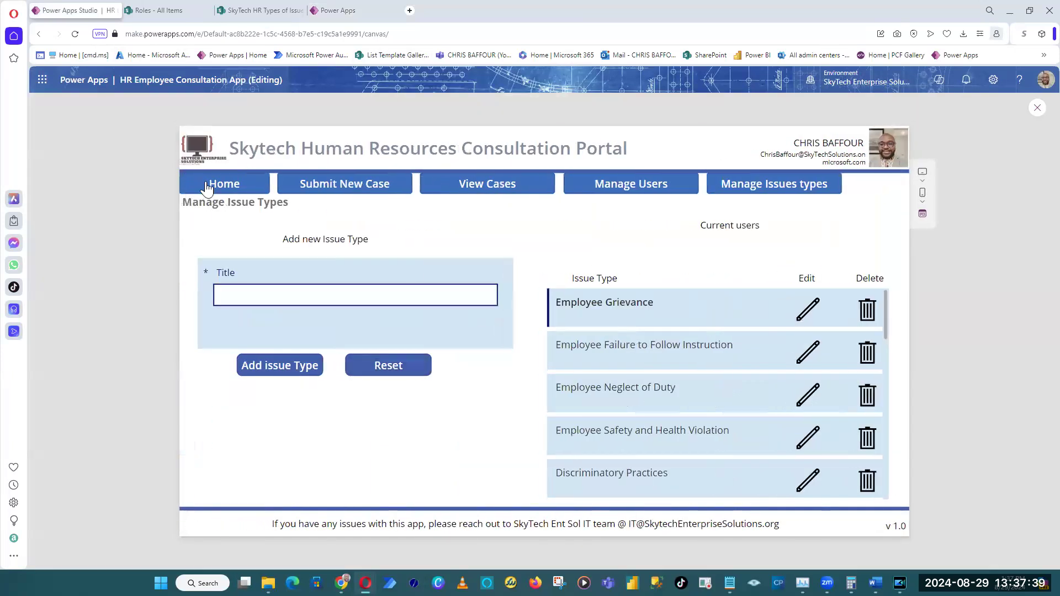
pyautogui.click(225, 184)
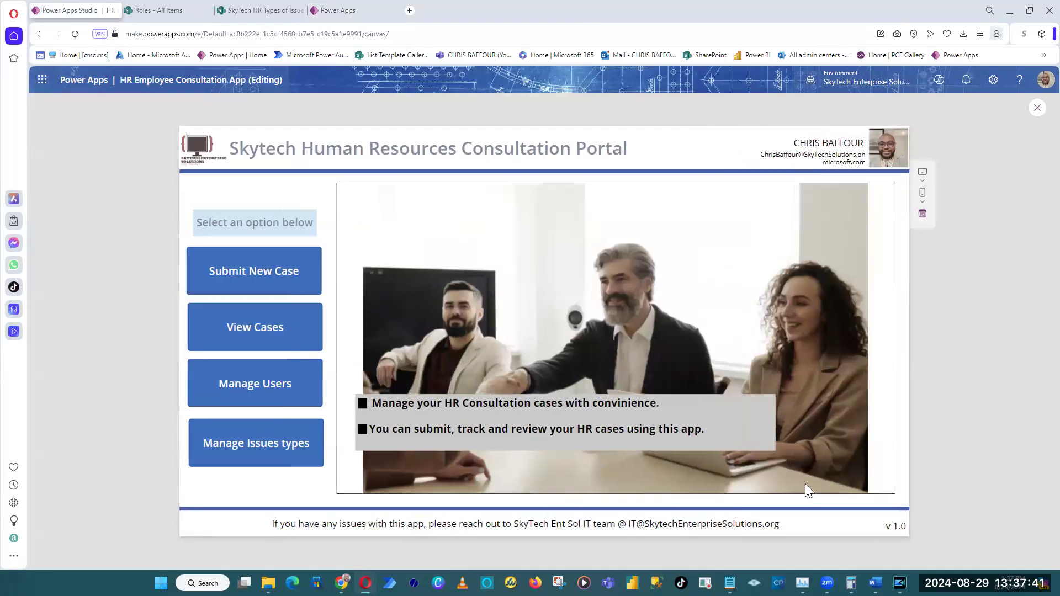